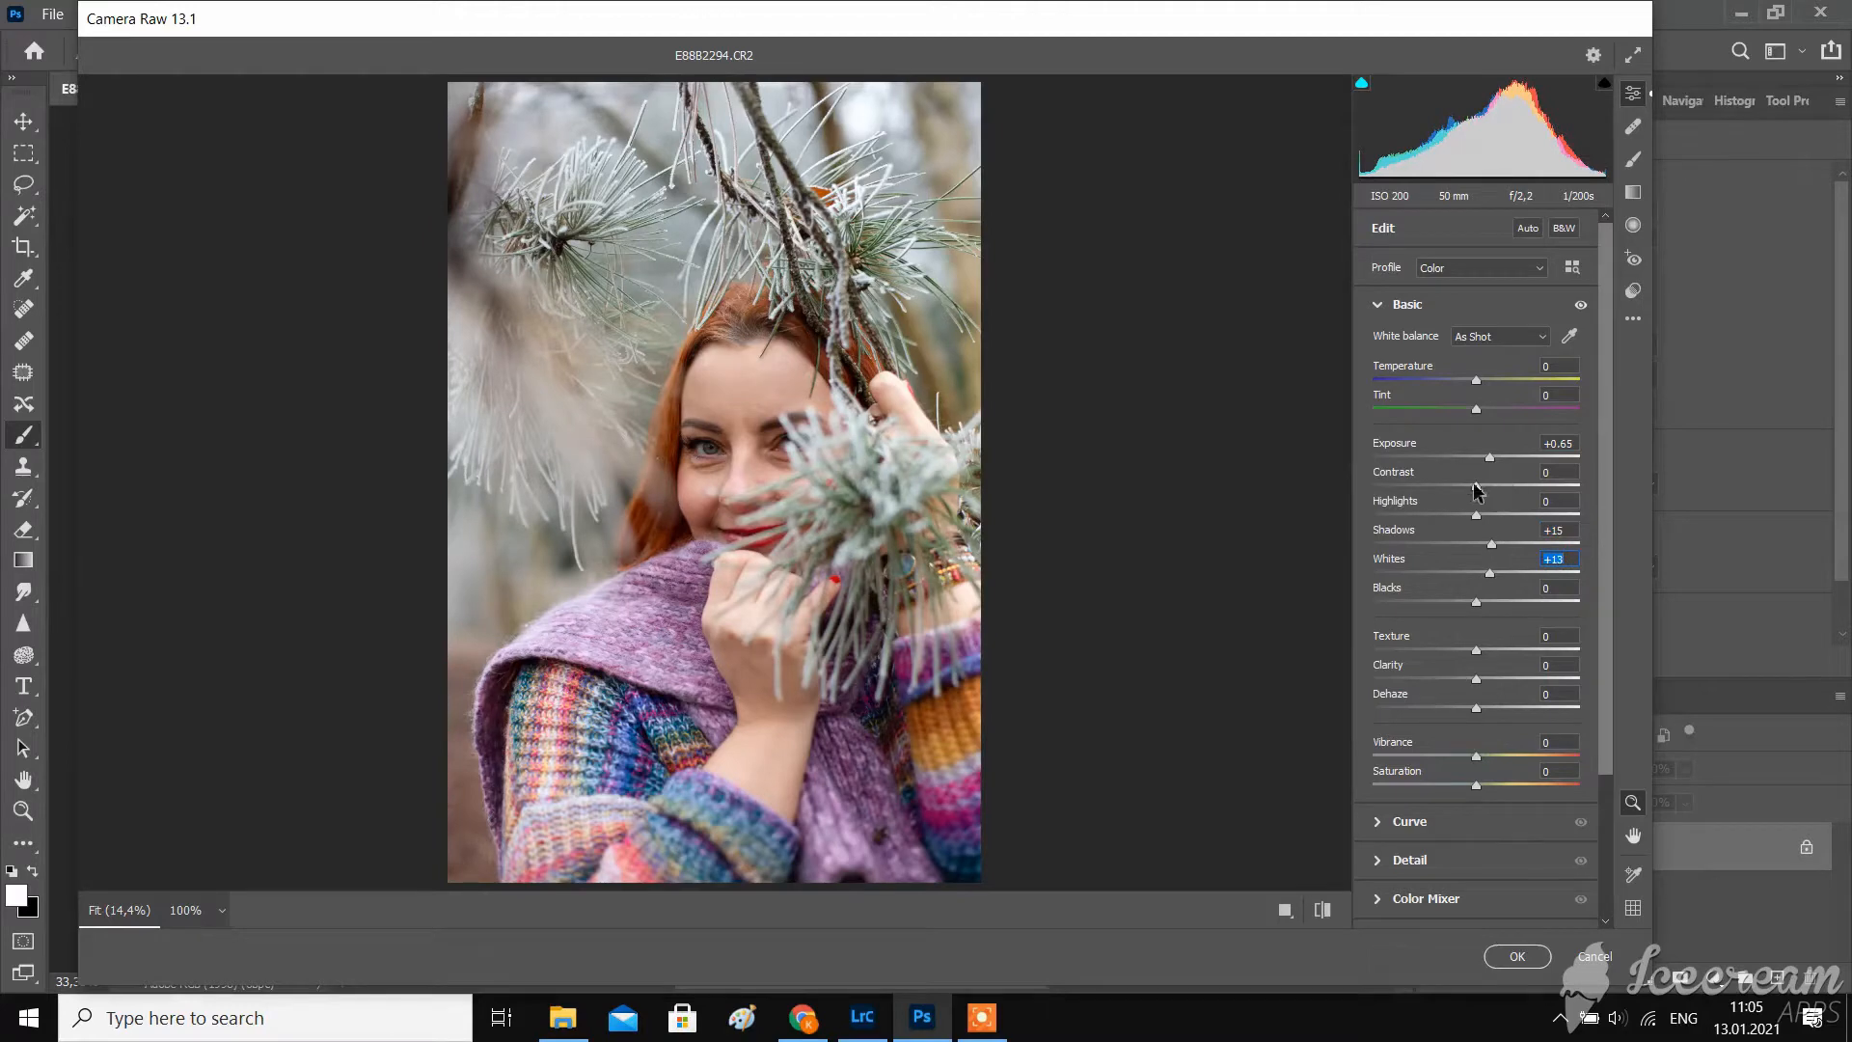
- Set the photo's Contrast to +8, Highlights to -2, Vibrance to +5 and Saturation to +4
drag(1475, 490, 1474, 518)
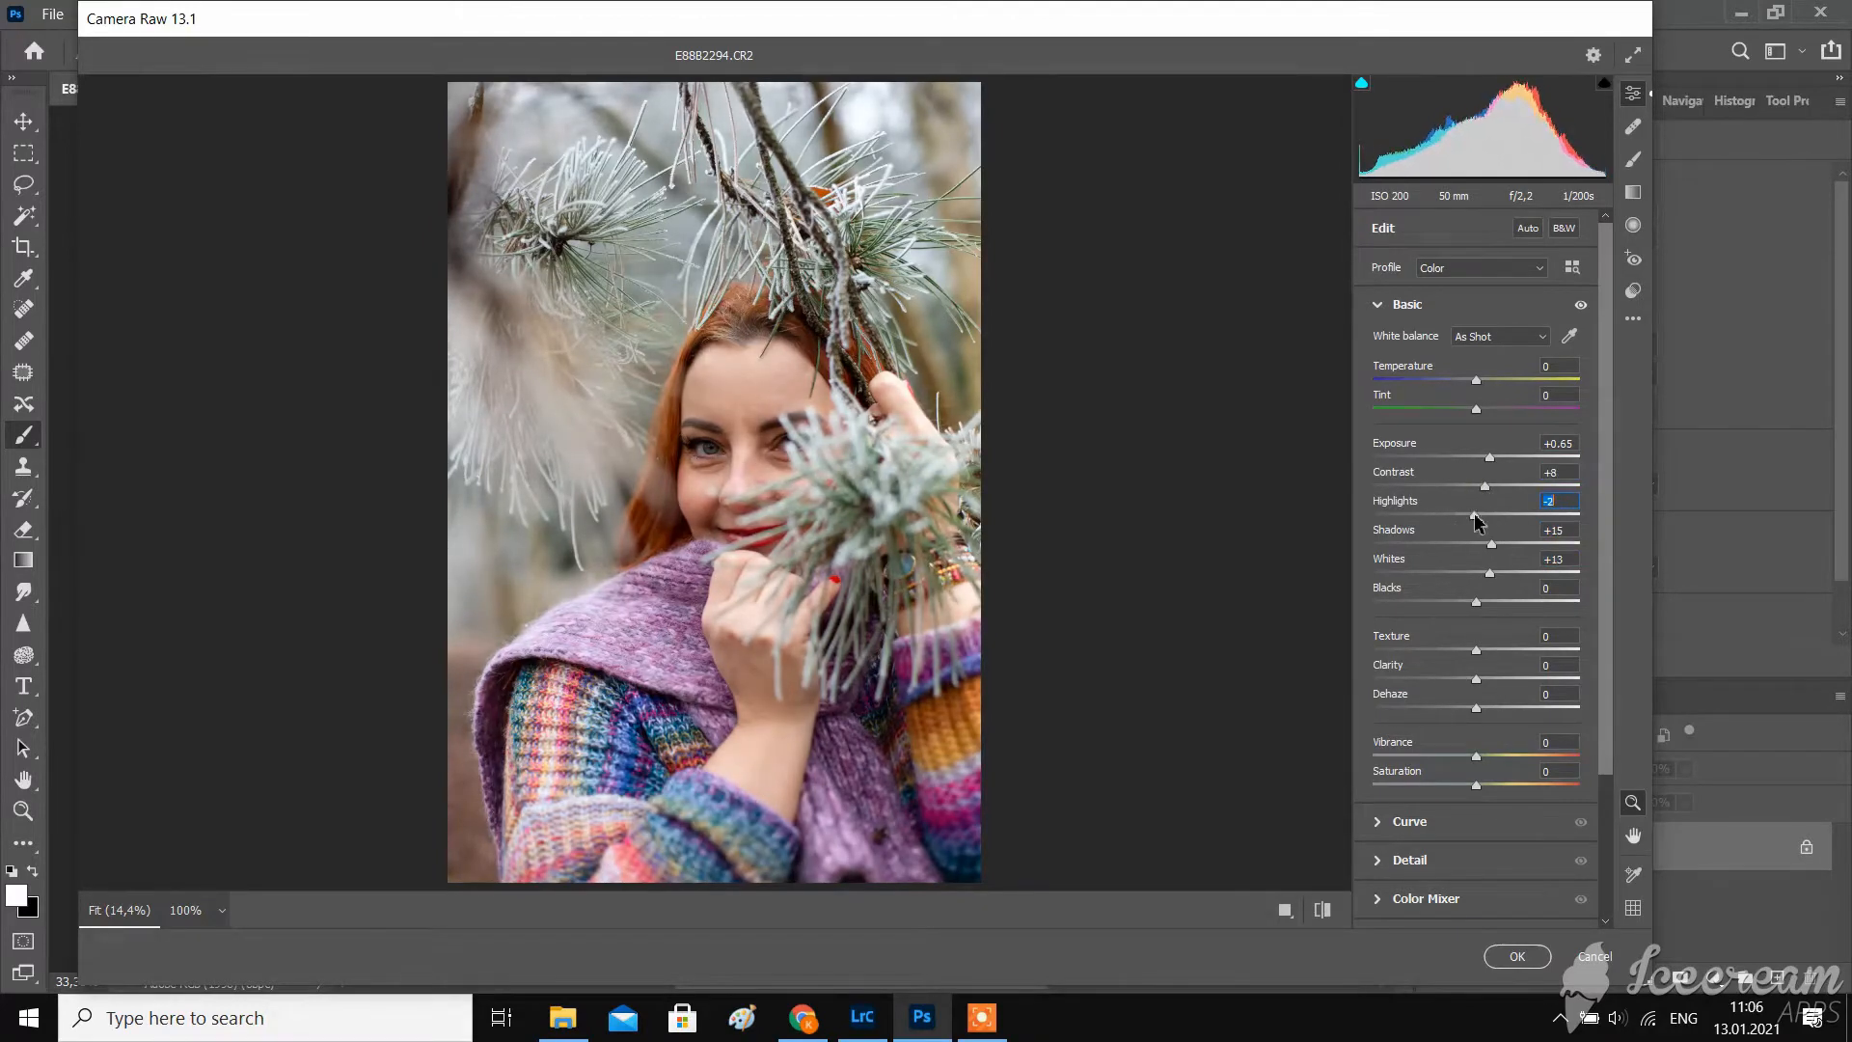
drag(1474, 762, 1478, 784)
- Set Texture to +3, raise Clarity slightly, and fine-tune the white balance temperature and tint while checking the face
click(753, 452)
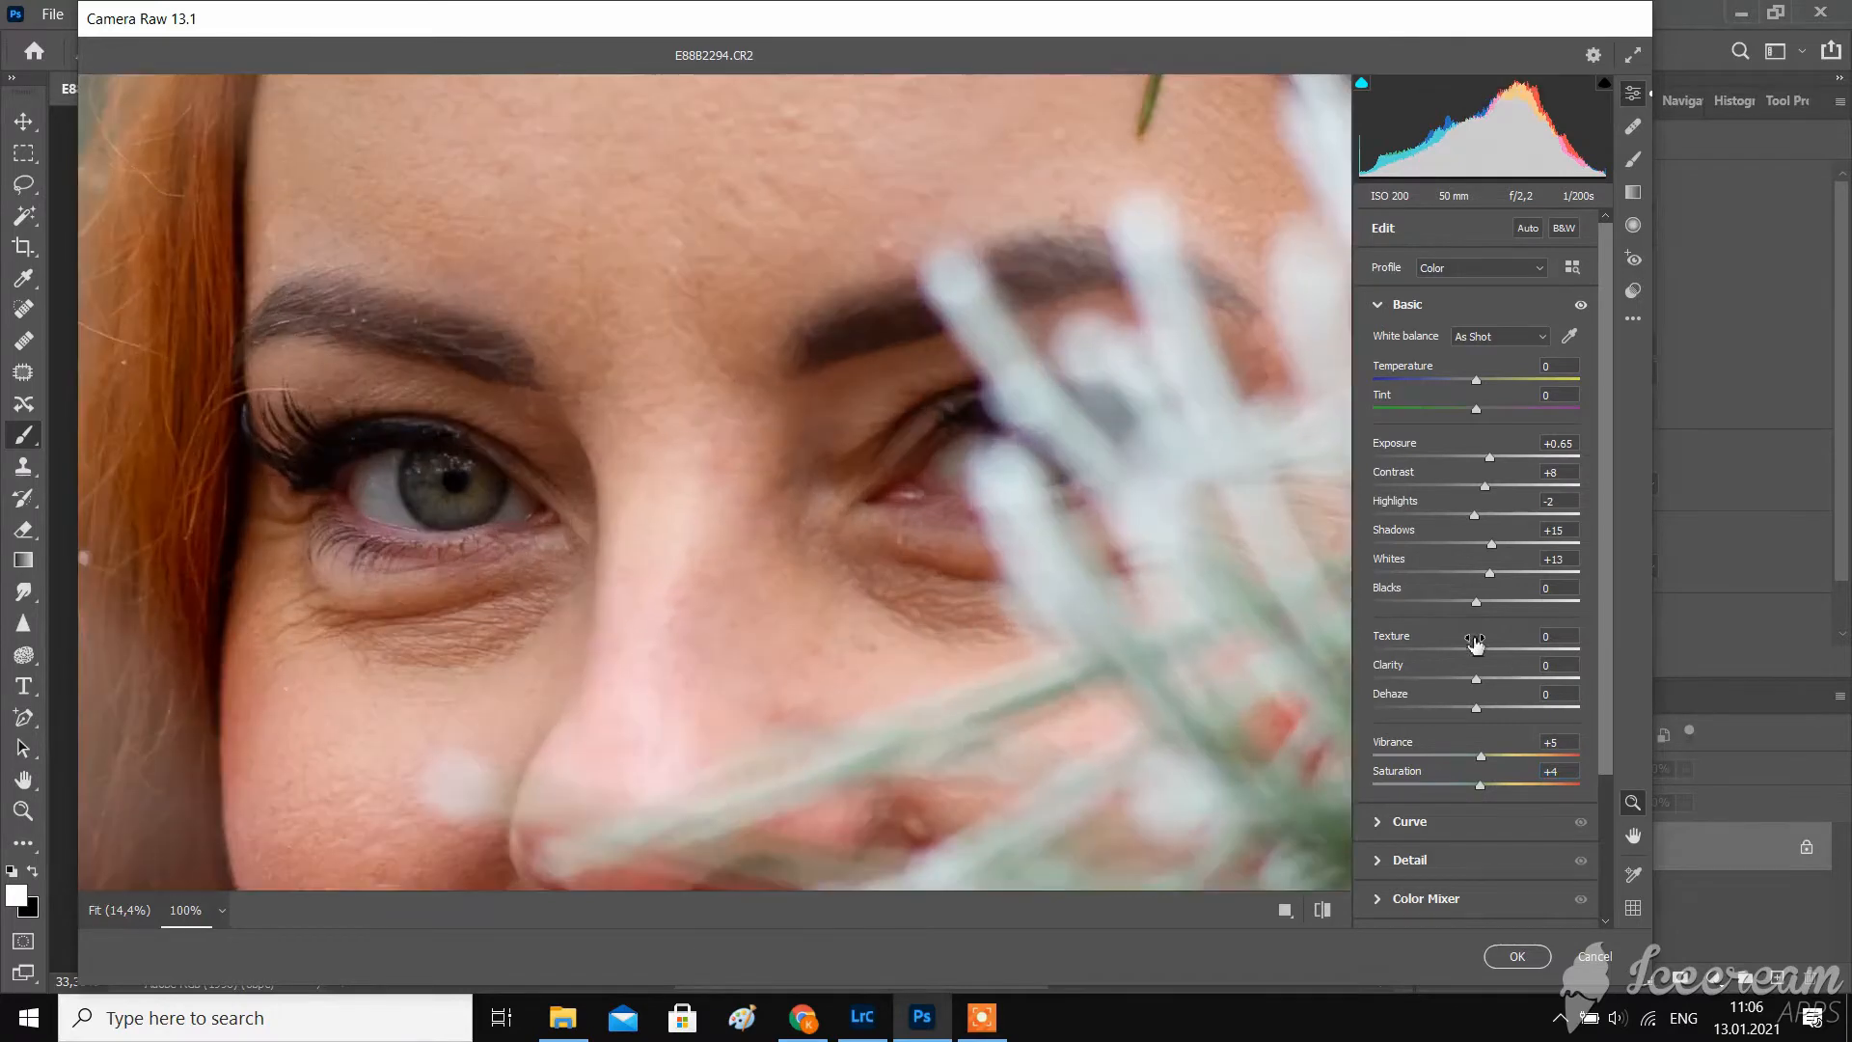
drag(1476, 649, 1484, 653)
drag(1476, 679, 1481, 679)
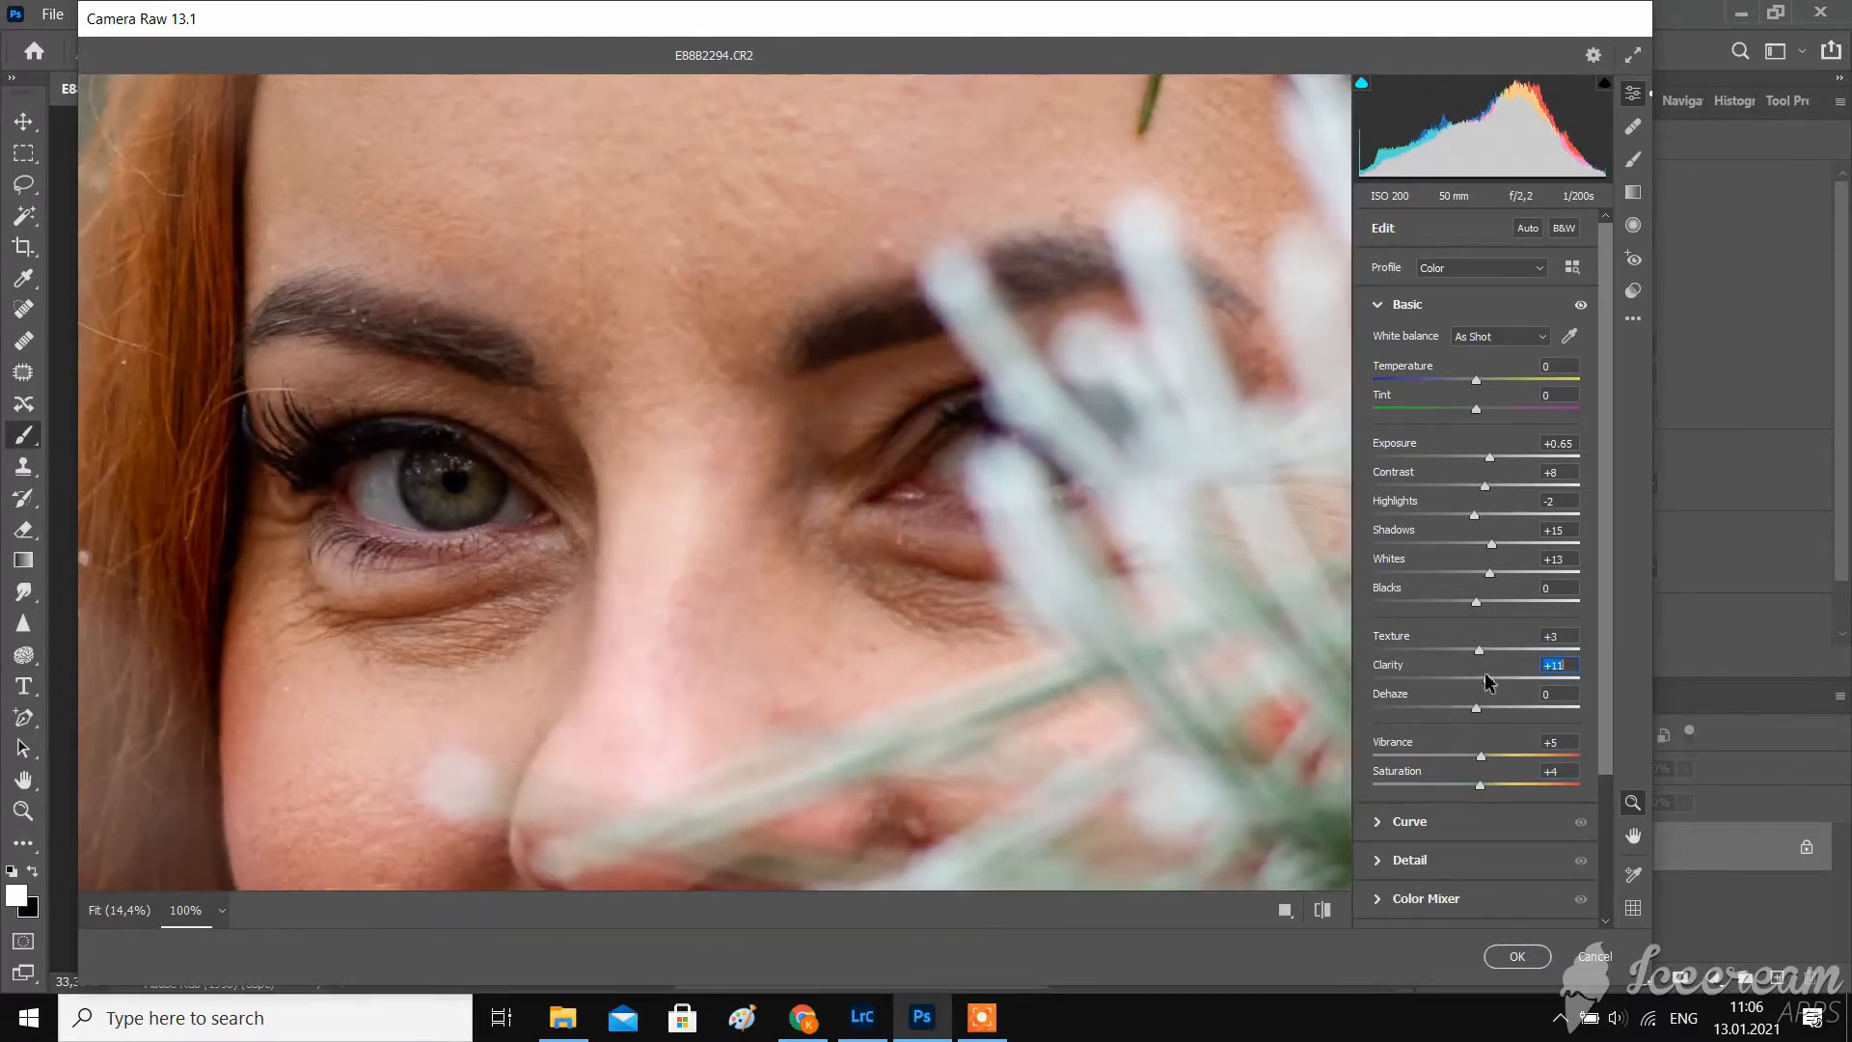
drag(1476, 380, 1484, 420)
click(969, 508)
- Shape the parametric tone curve with Highlights -13, Lights +11, Darks -7 and Shadows +4
click(1430, 823)
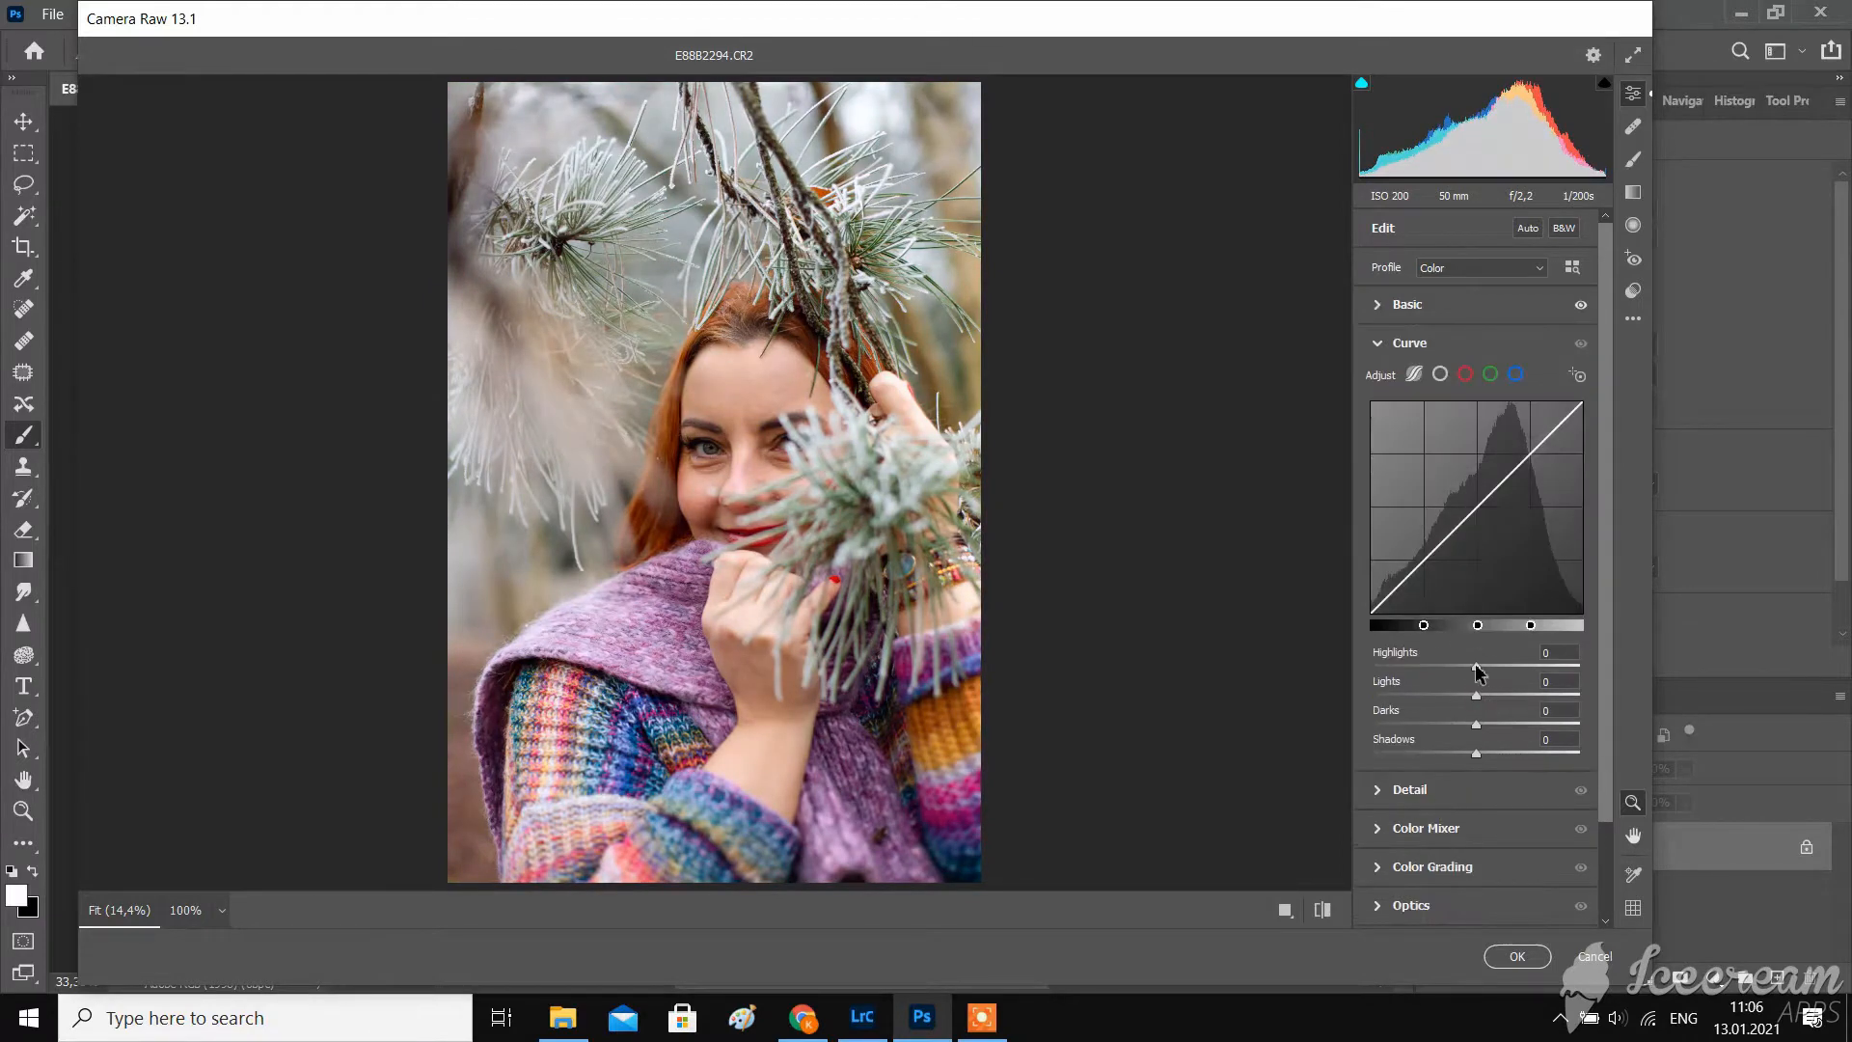
drag(1476, 665, 1480, 757)
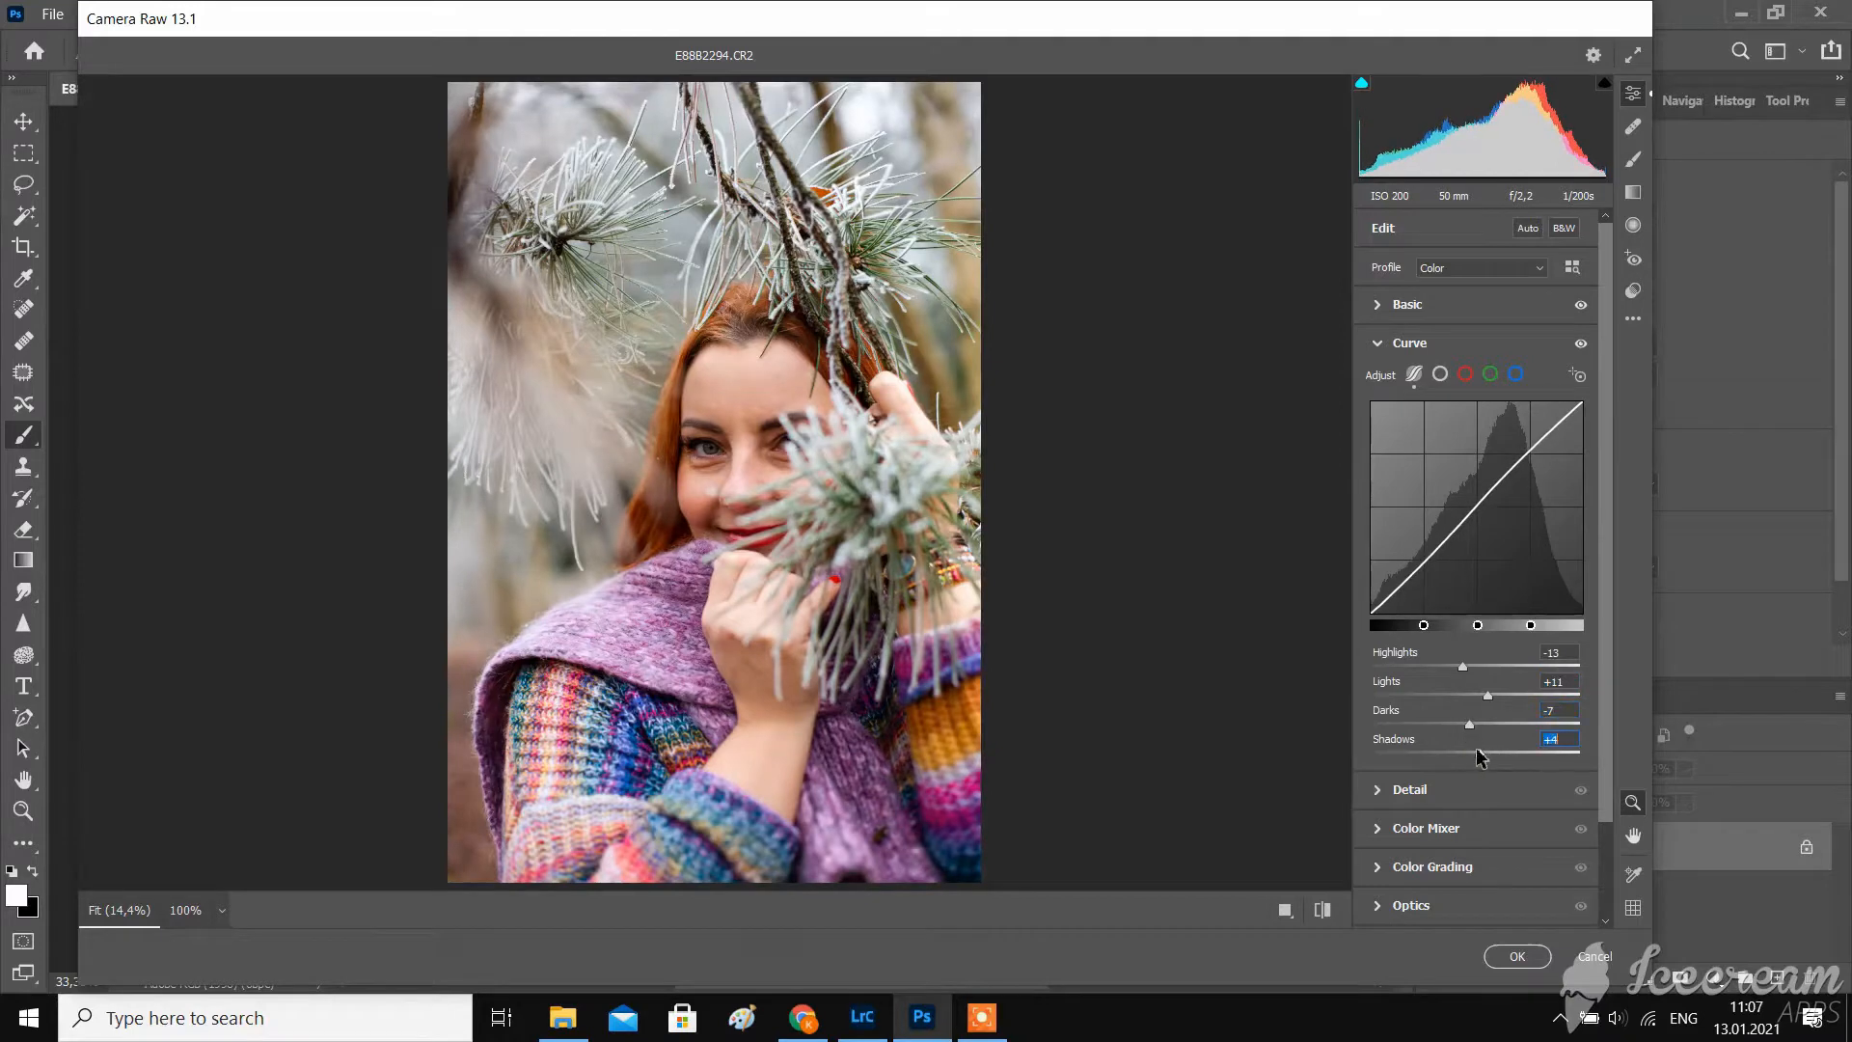
- Set Sharpening to 27 and adjust the noise reduction while checking the face in close-up
click(1414, 791)
click(778, 458)
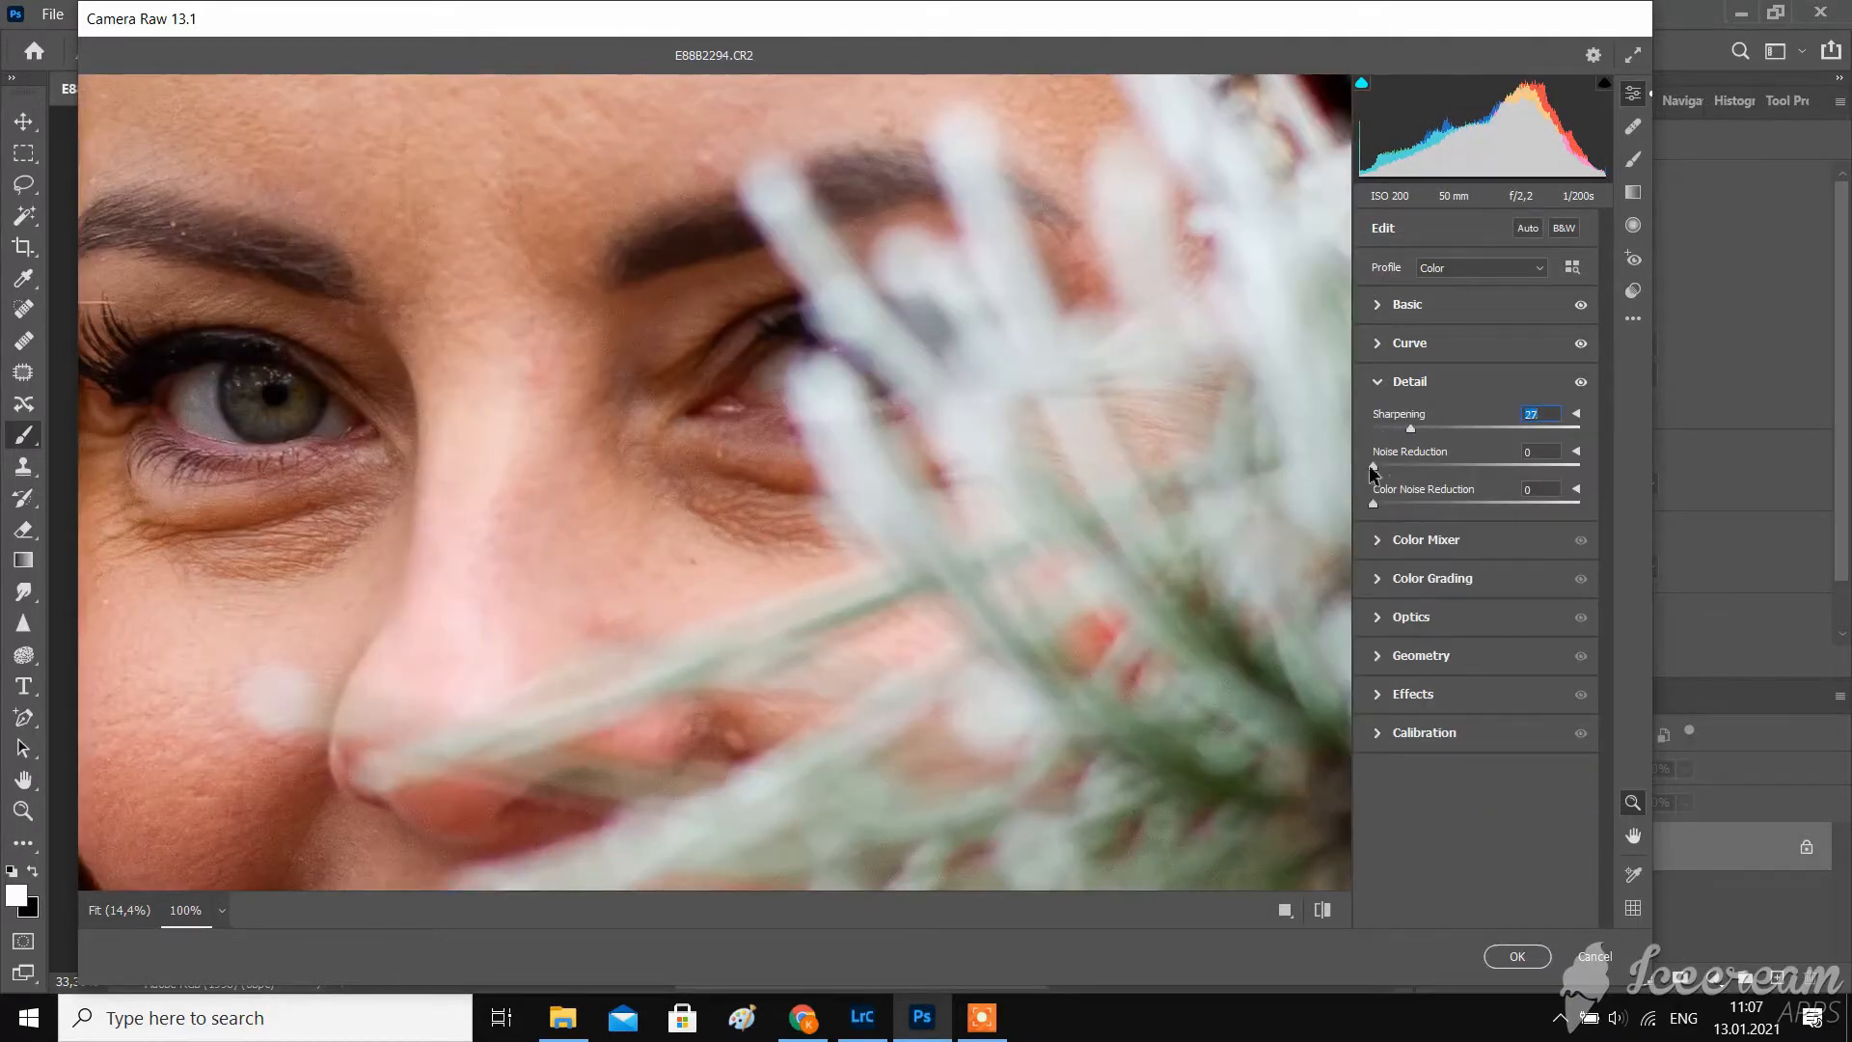
drag(1375, 470, 1484, 472)
- Set the Color Mixer hues to Reds +7, Oranges +4, Yellows +9, Greens +3, Aquas +12, Blues +9 and Purples +12, and shift Magentas
click(1408, 539)
click(950, 574)
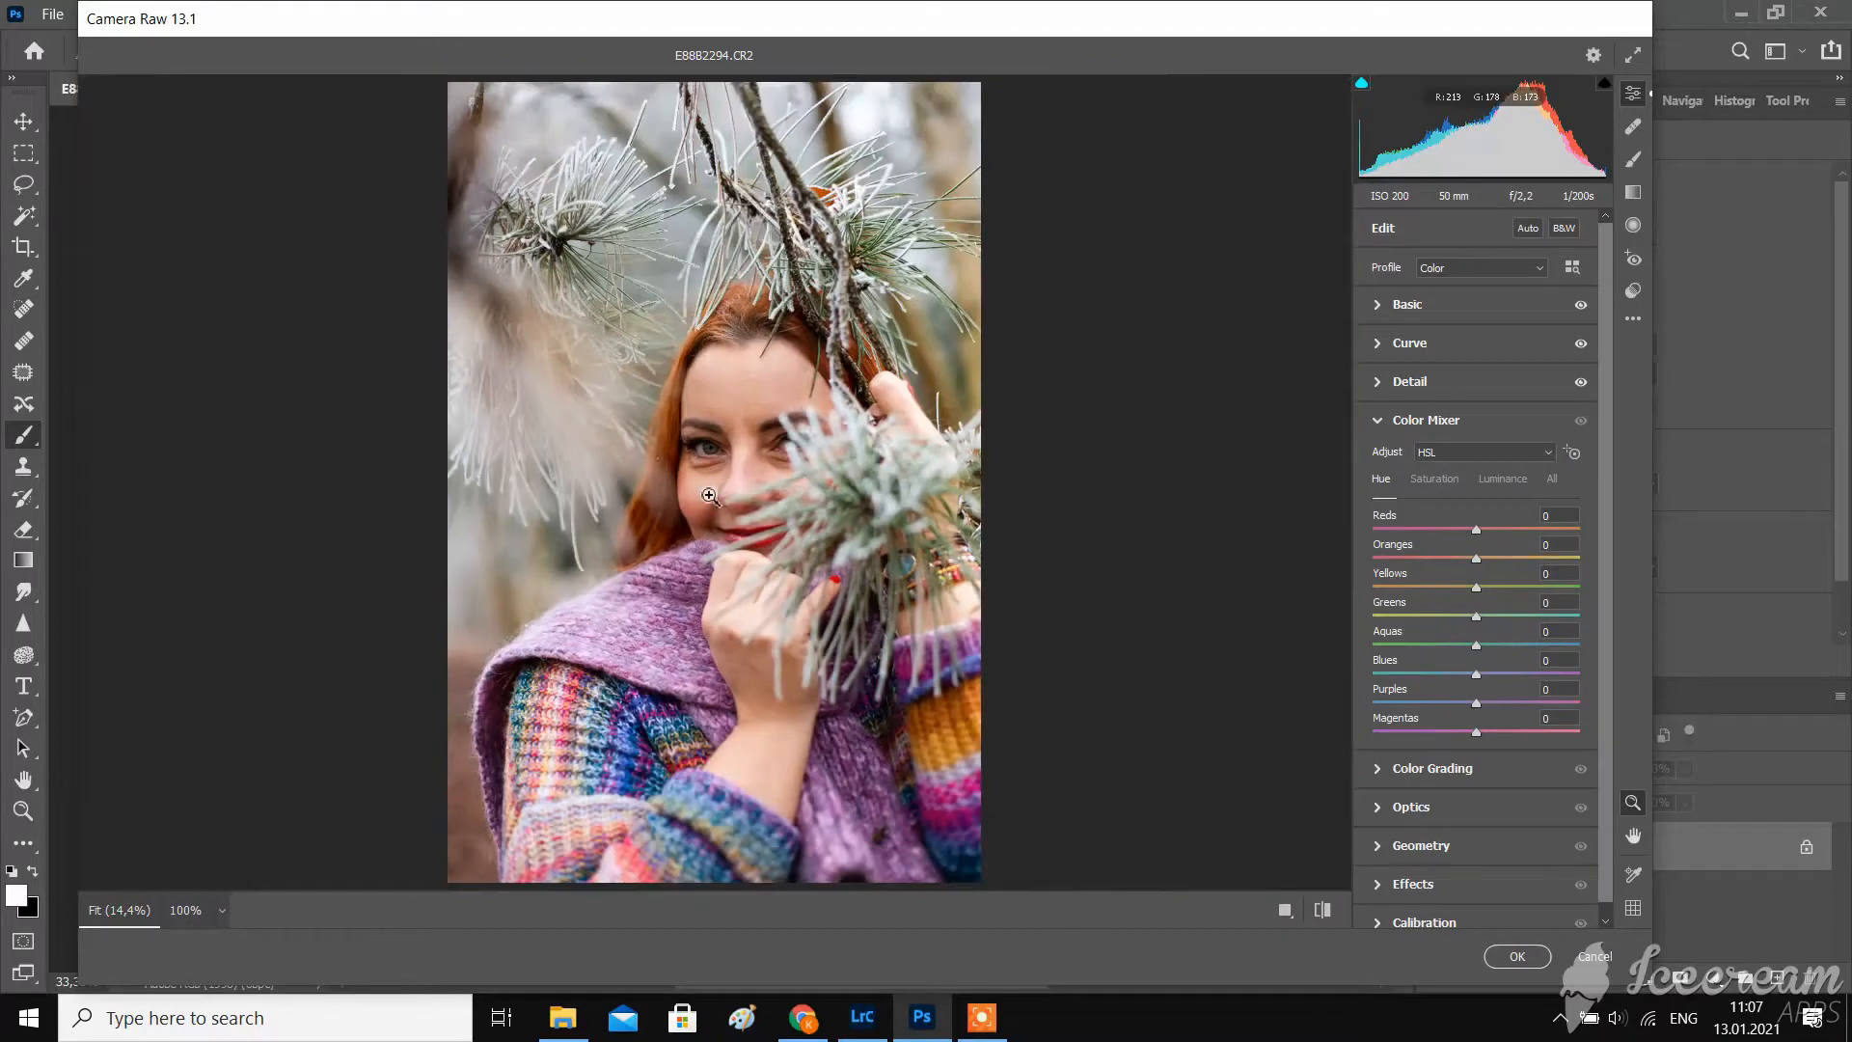
click(709, 496)
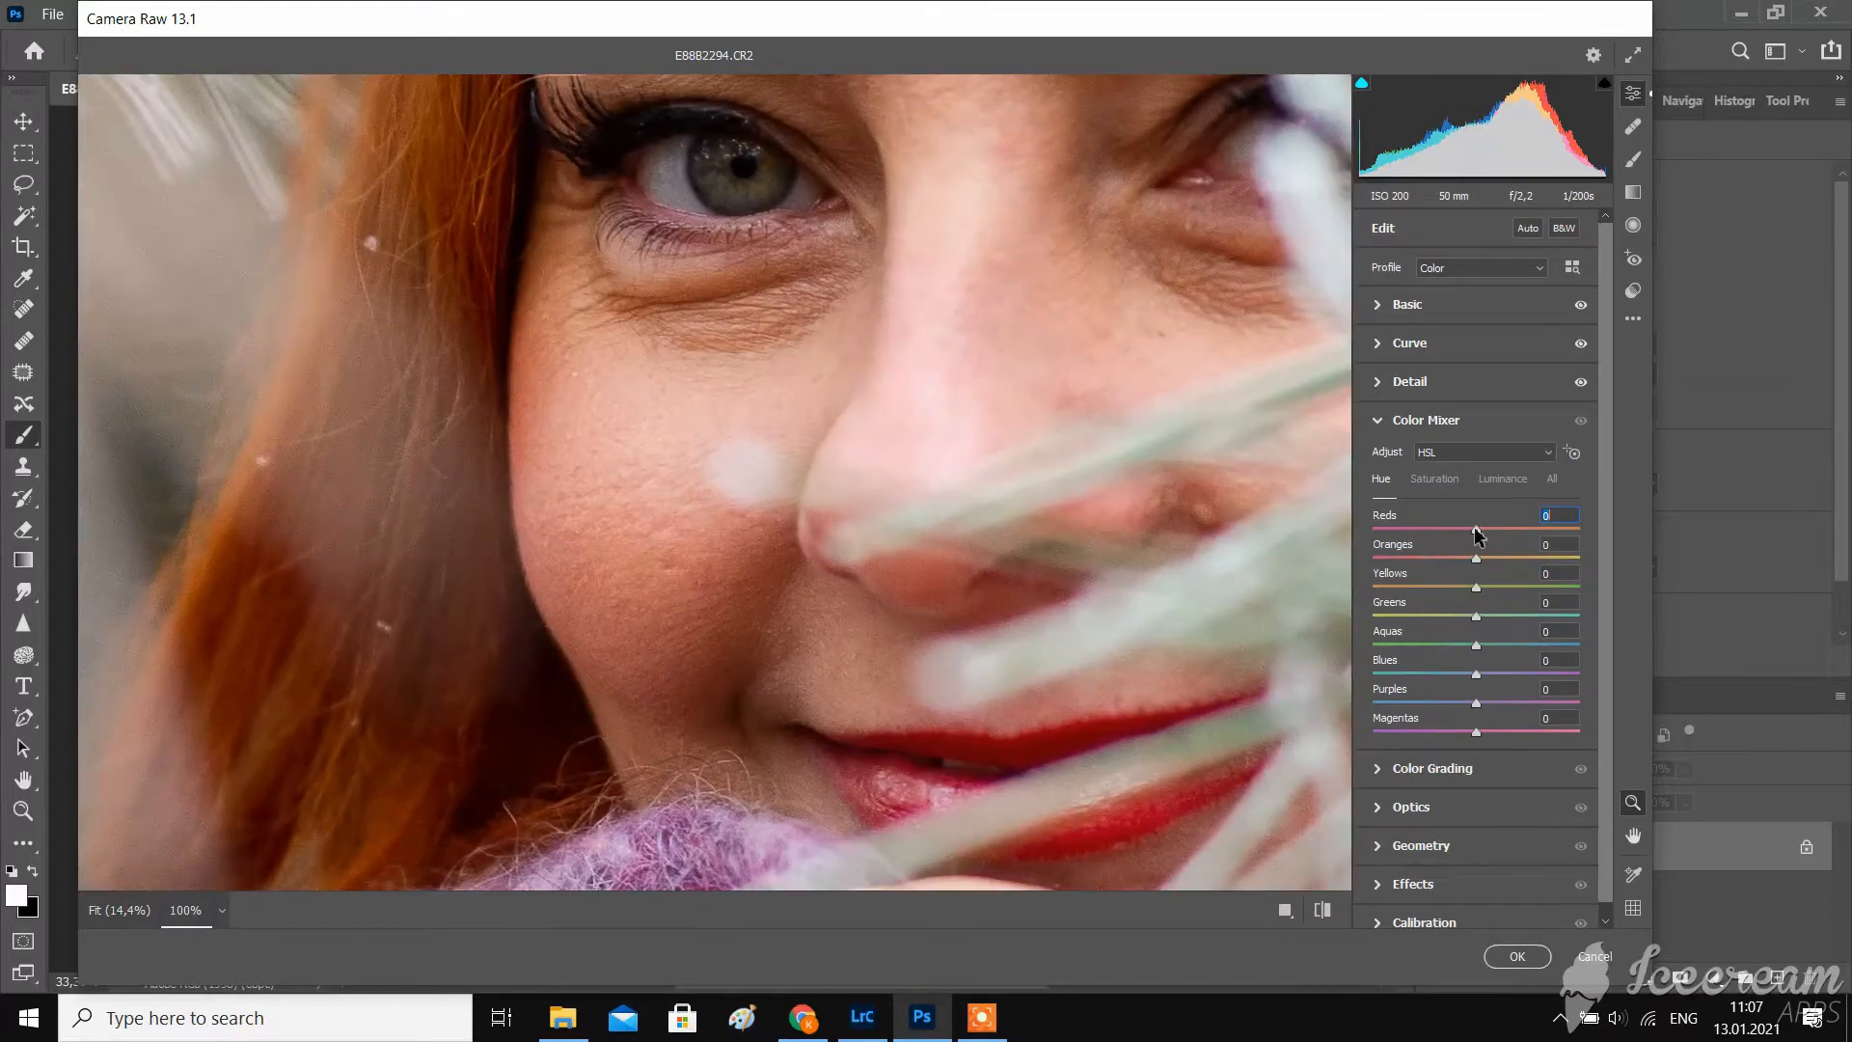
drag(1475, 534, 1480, 614)
drag(1389, 652, 1475, 650)
drag(911, 689, 889, 690)
click(887, 788)
click(1479, 647)
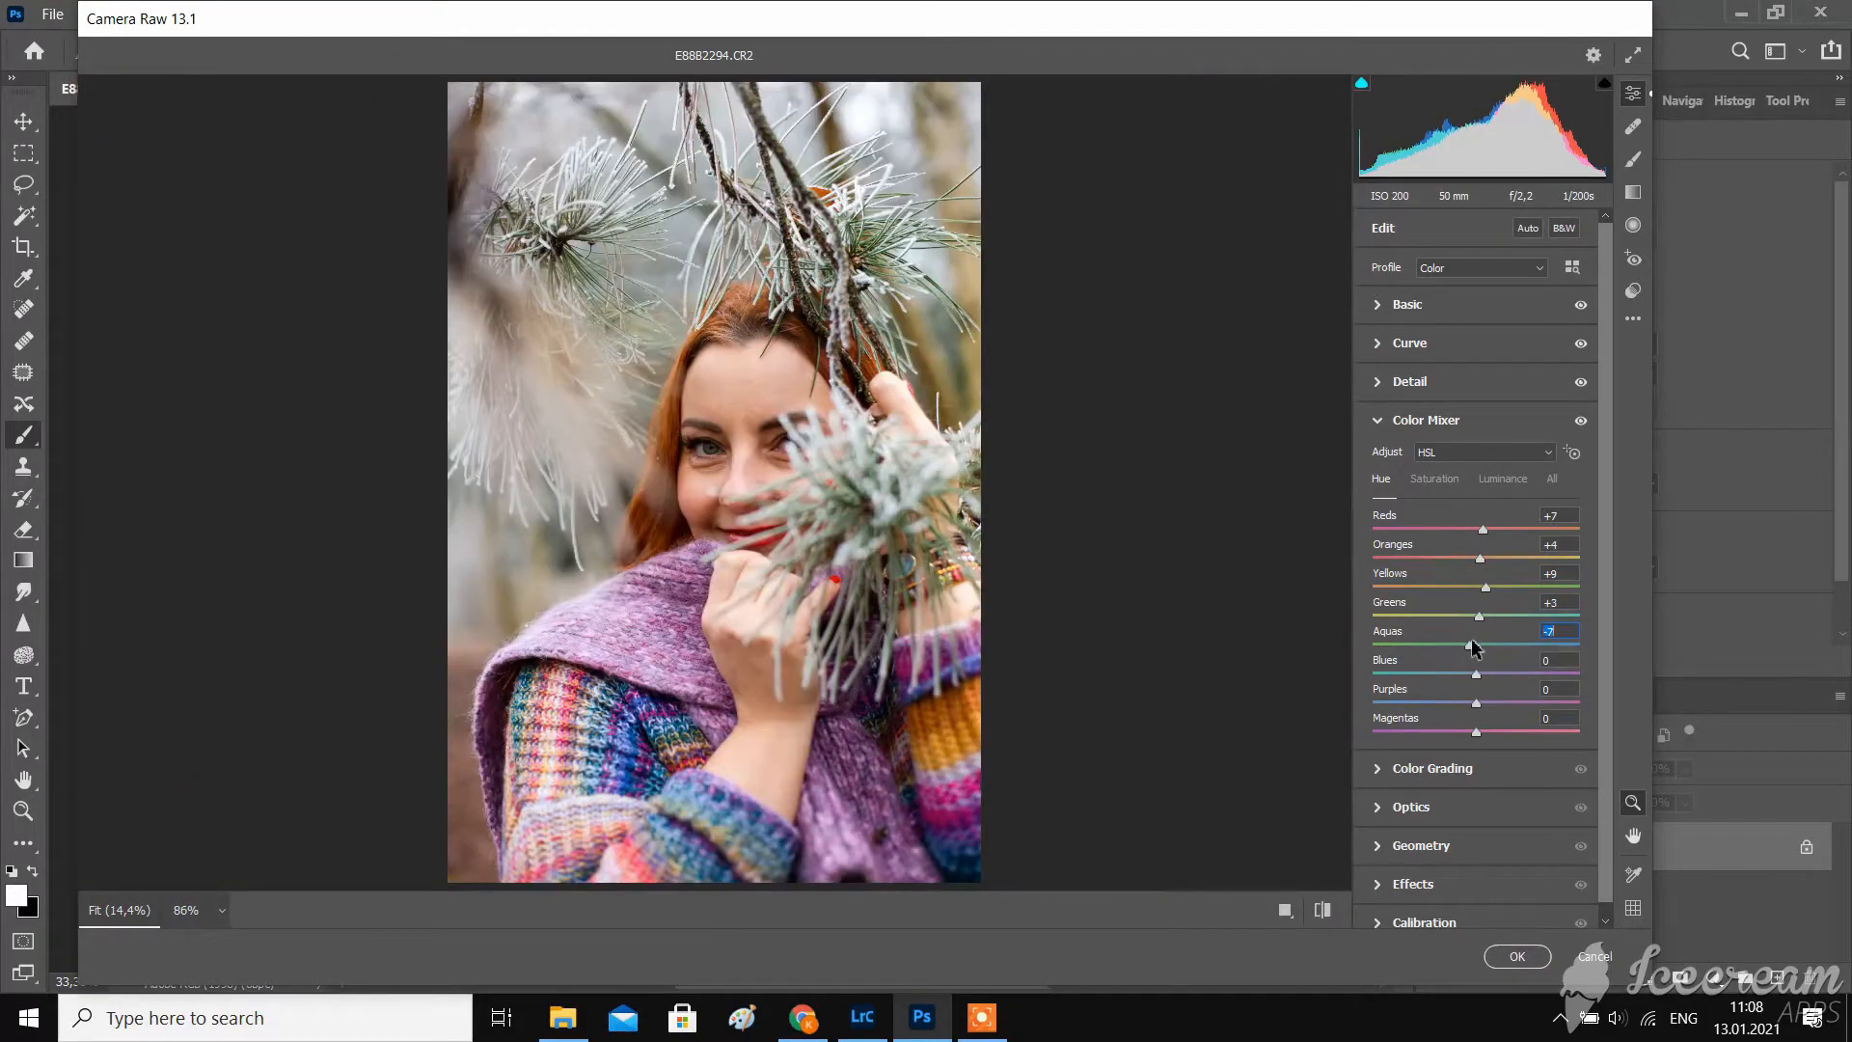
mouse_move(1477, 675)
mouse_down()
mouse_move(1422, 676)
mouse_move(1486, 679)
mouse_move(1484, 704)
mouse_up()
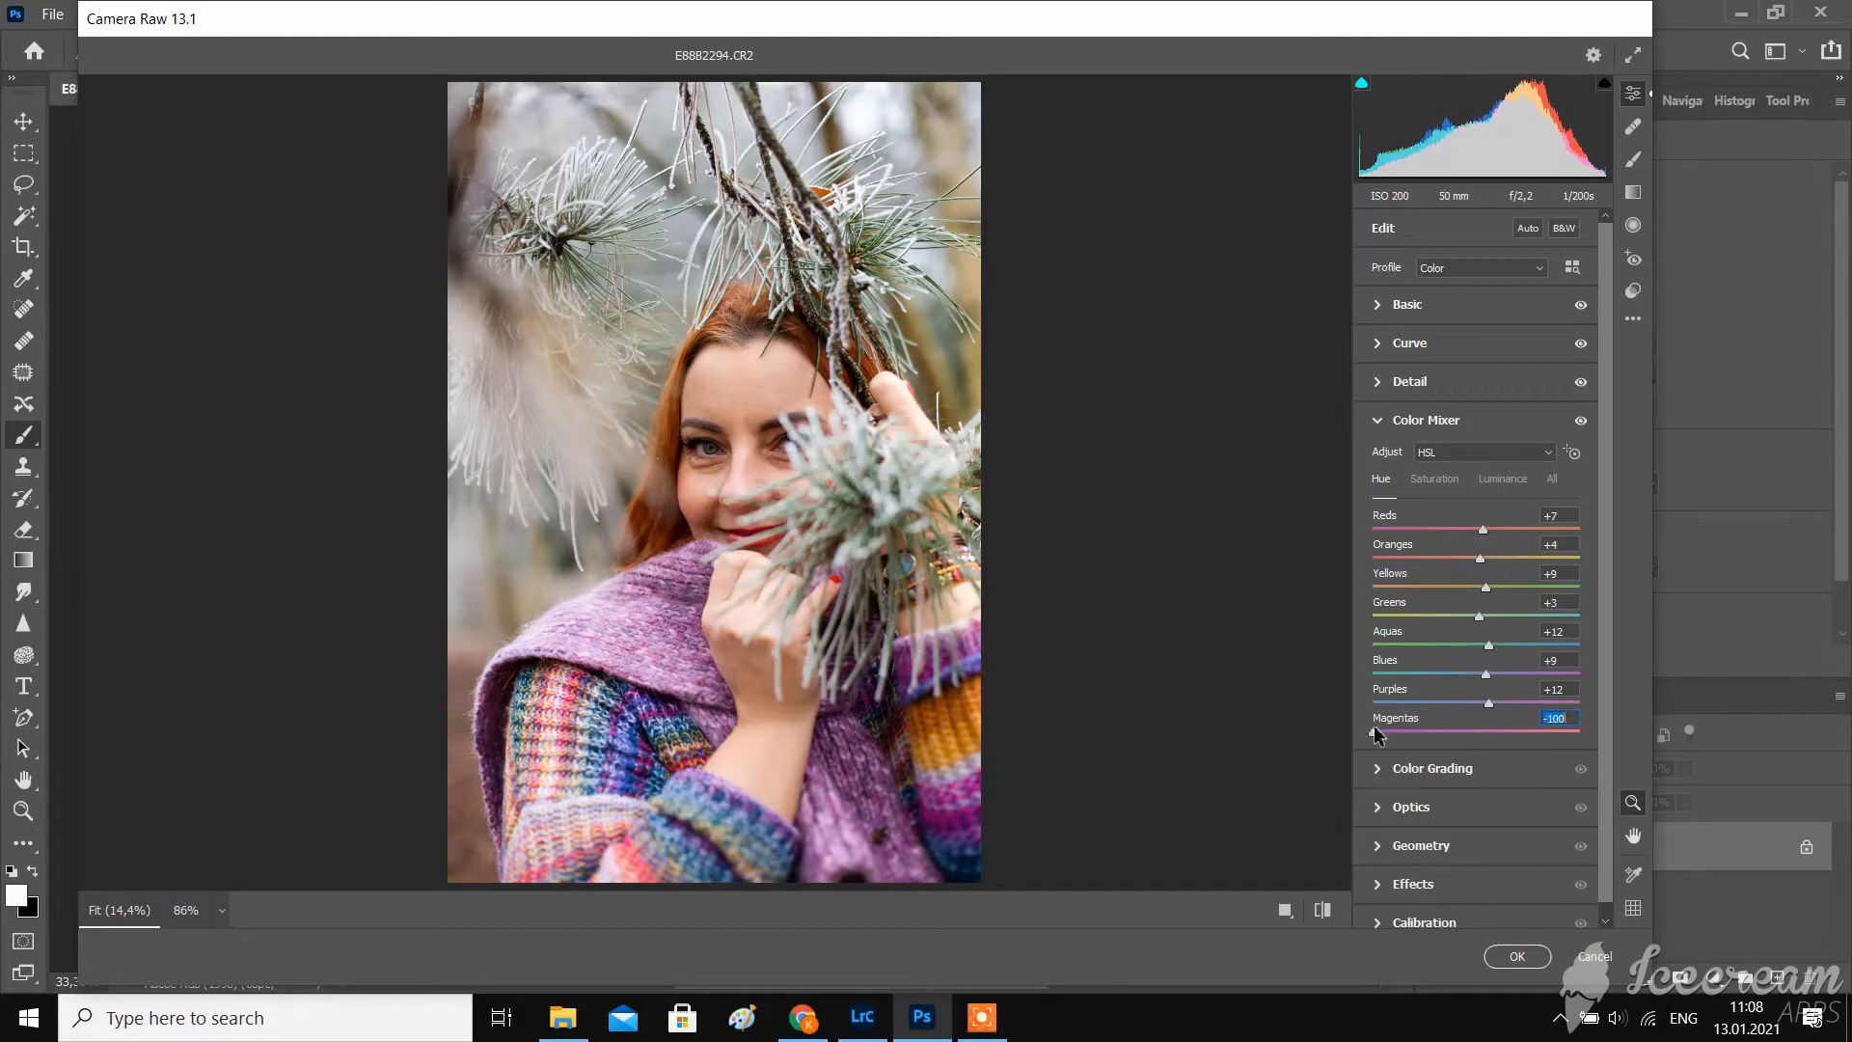
- Set the Color Mixer saturation to Reds -7, Oranges -7, Yellows -15, Greens -2, Aquas -3, Blues +16, Purples +21 and Magentas +19
click(1428, 480)
drag(1475, 531, 1496, 735)
click(1476, 620)
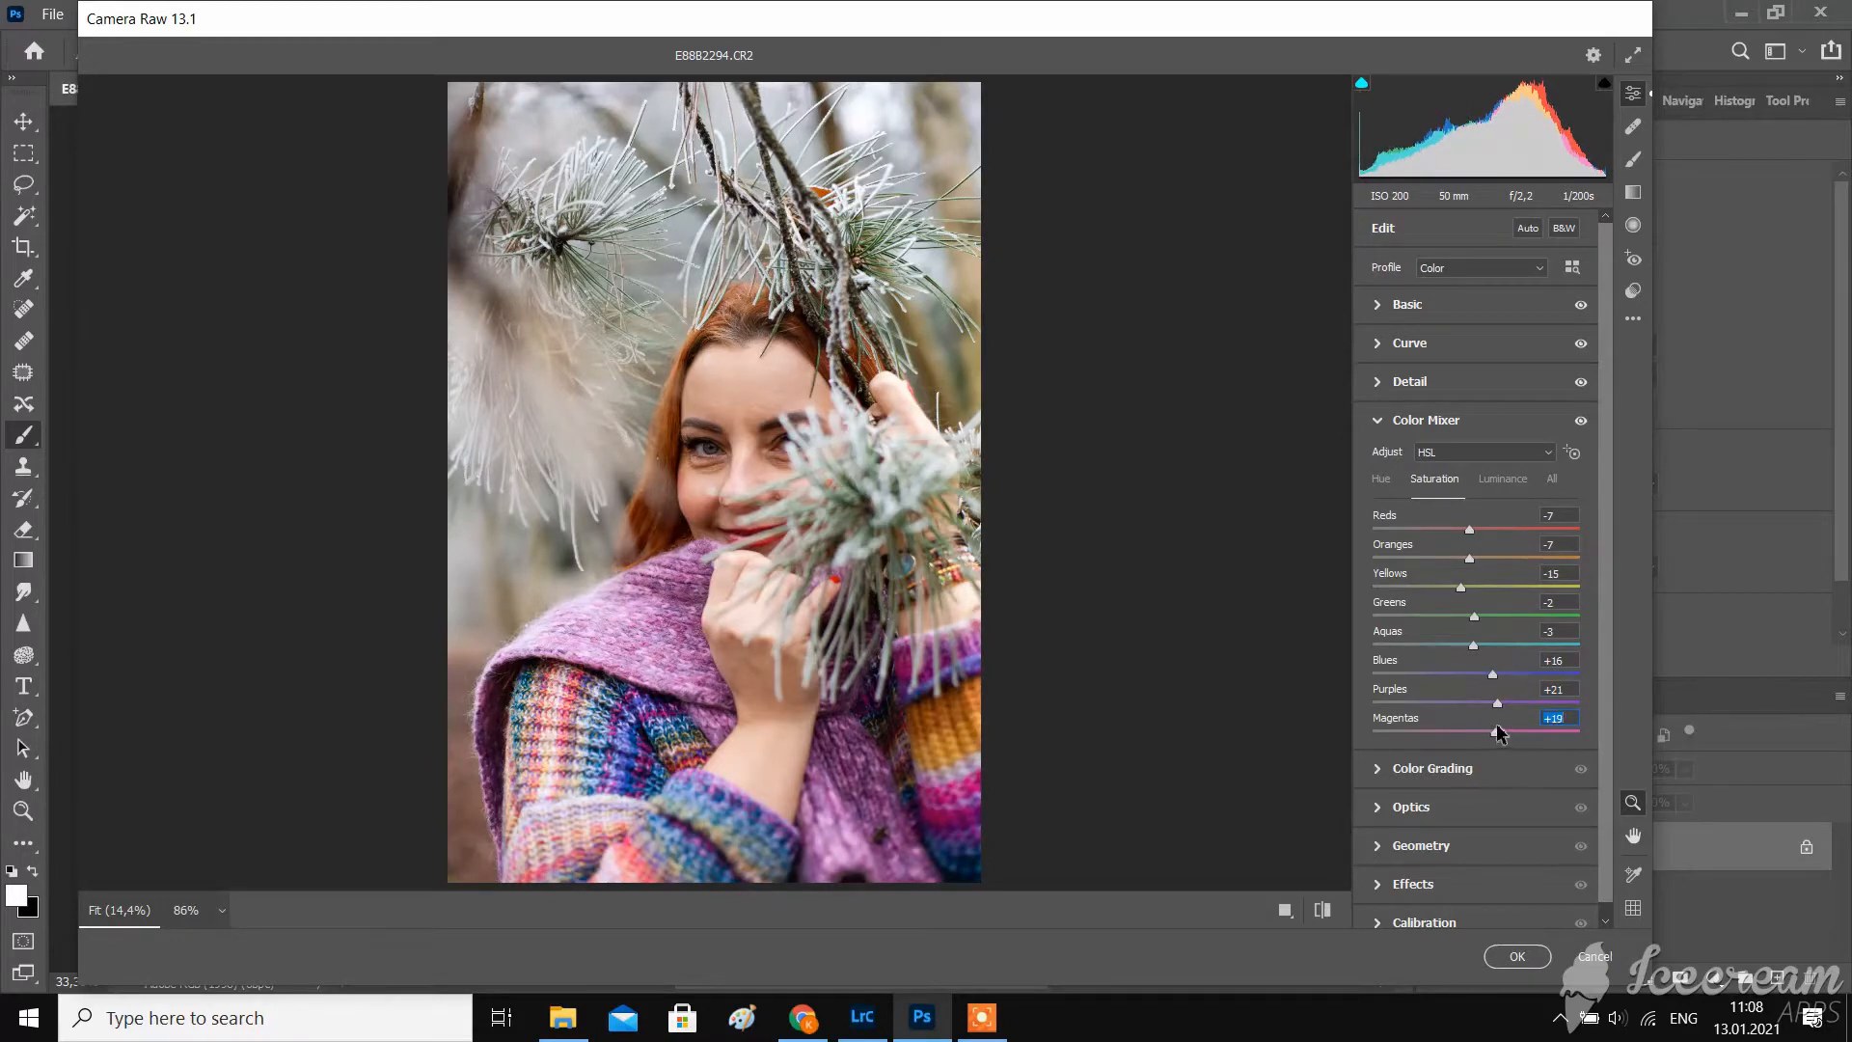
- Set the Color Mixer luminance to Reds +2, Oranges +2, Yellows +4, Greens +20, Blues -14, Purples -10 and Magentas +22
click(1503, 479)
drag(1476, 530, 1494, 736)
click(1474, 560)
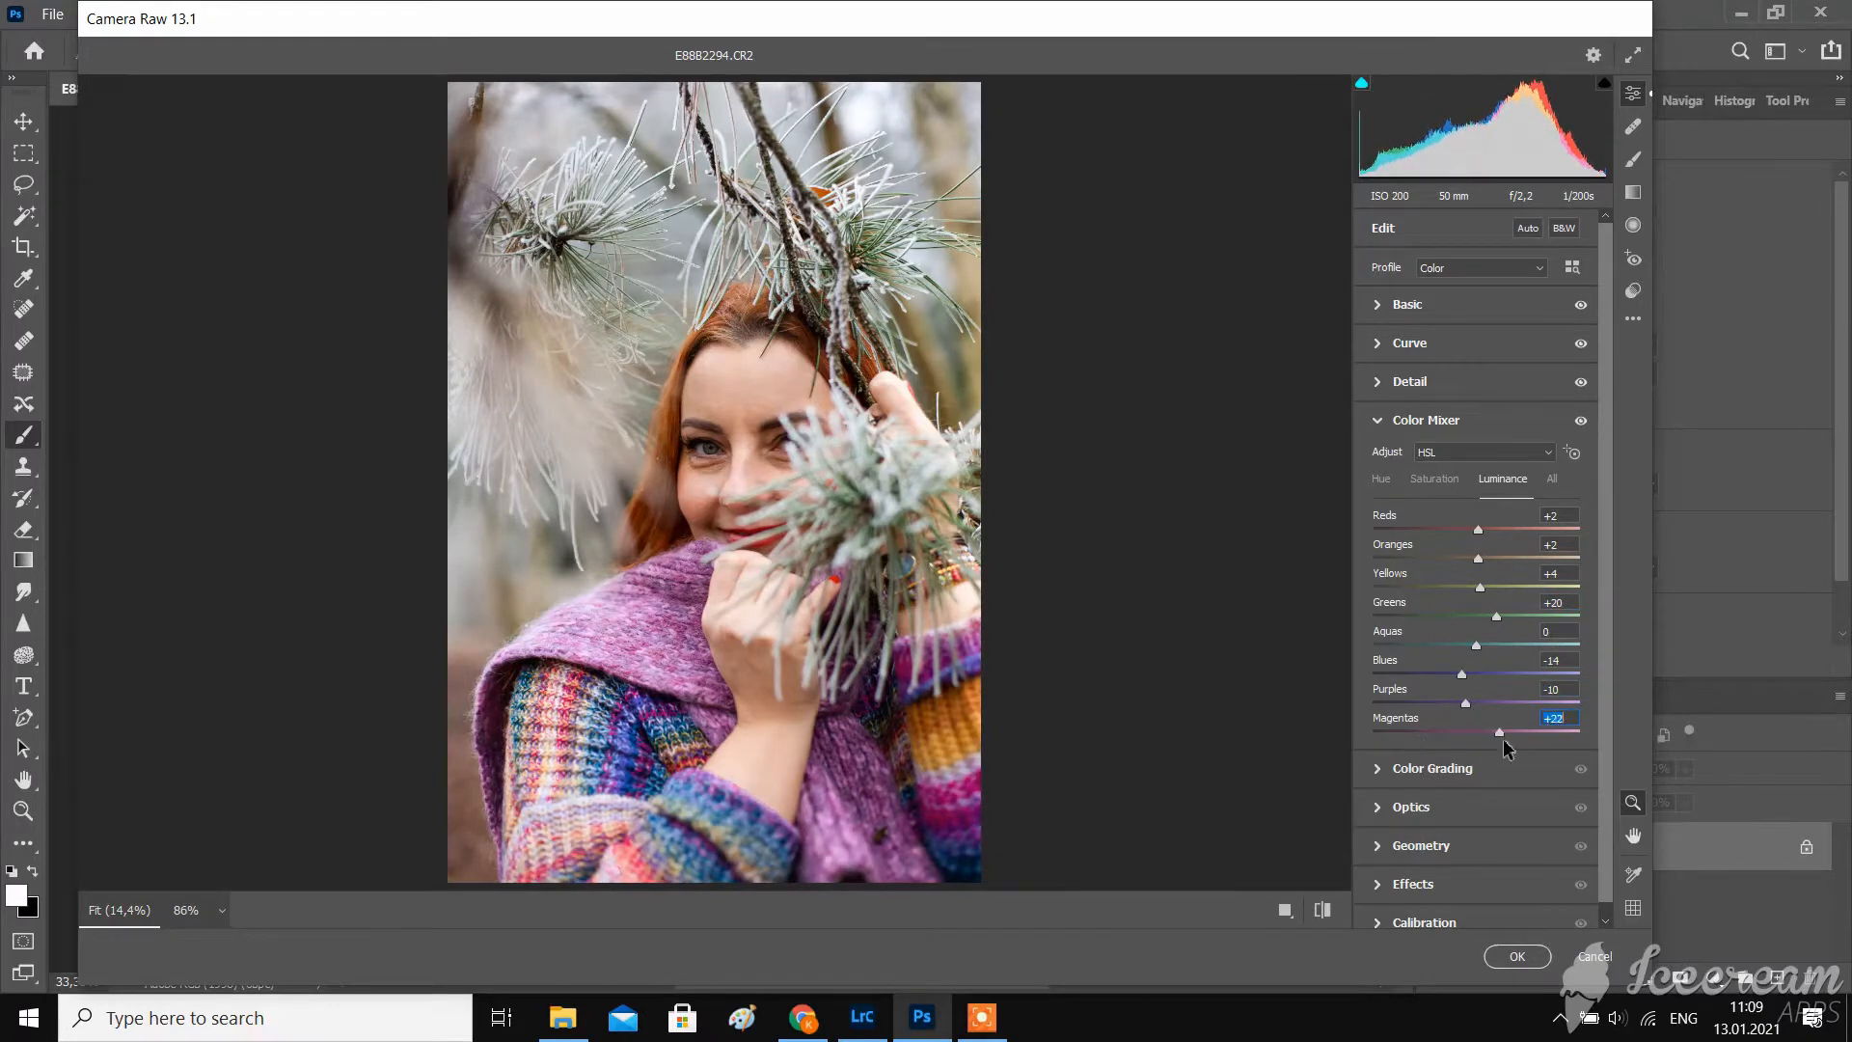
- In Color Grading, set the midtones luminance to 9 and slightly adjust the shadows and highlights luminance
click(1433, 769)
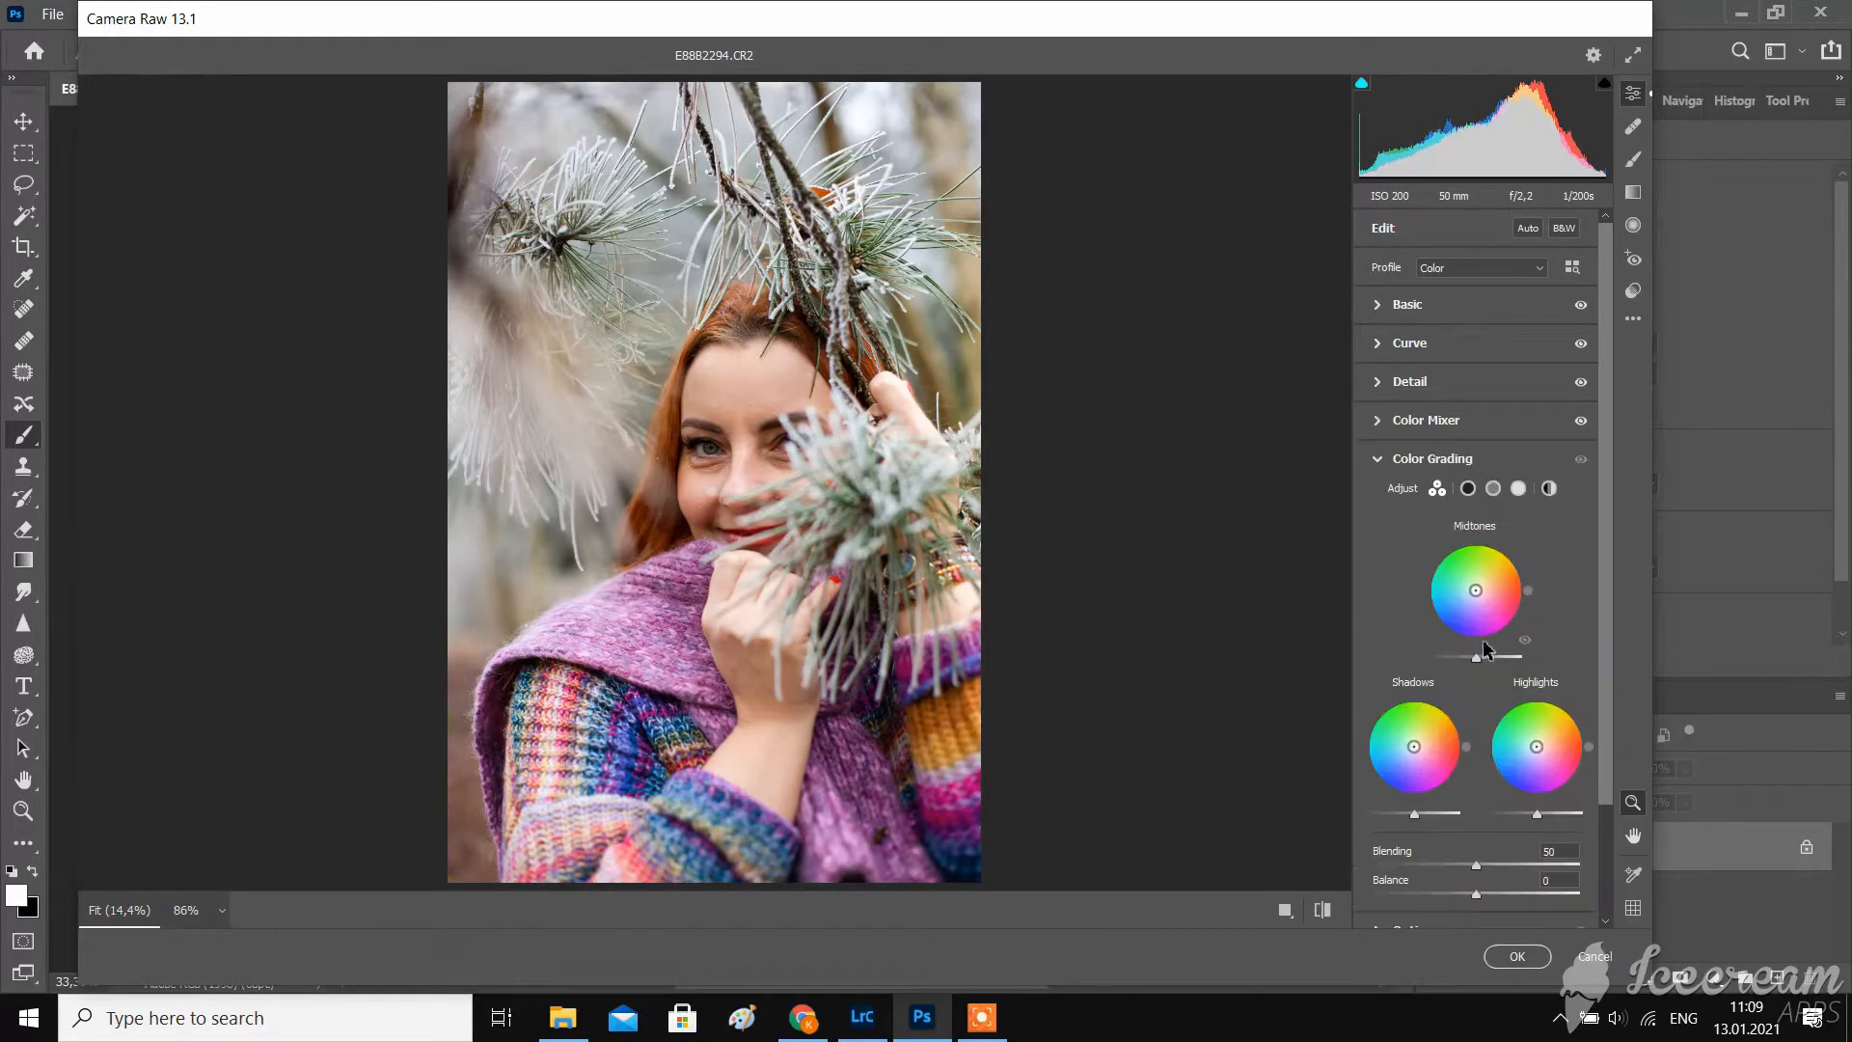
drag(1477, 657, 1482, 676)
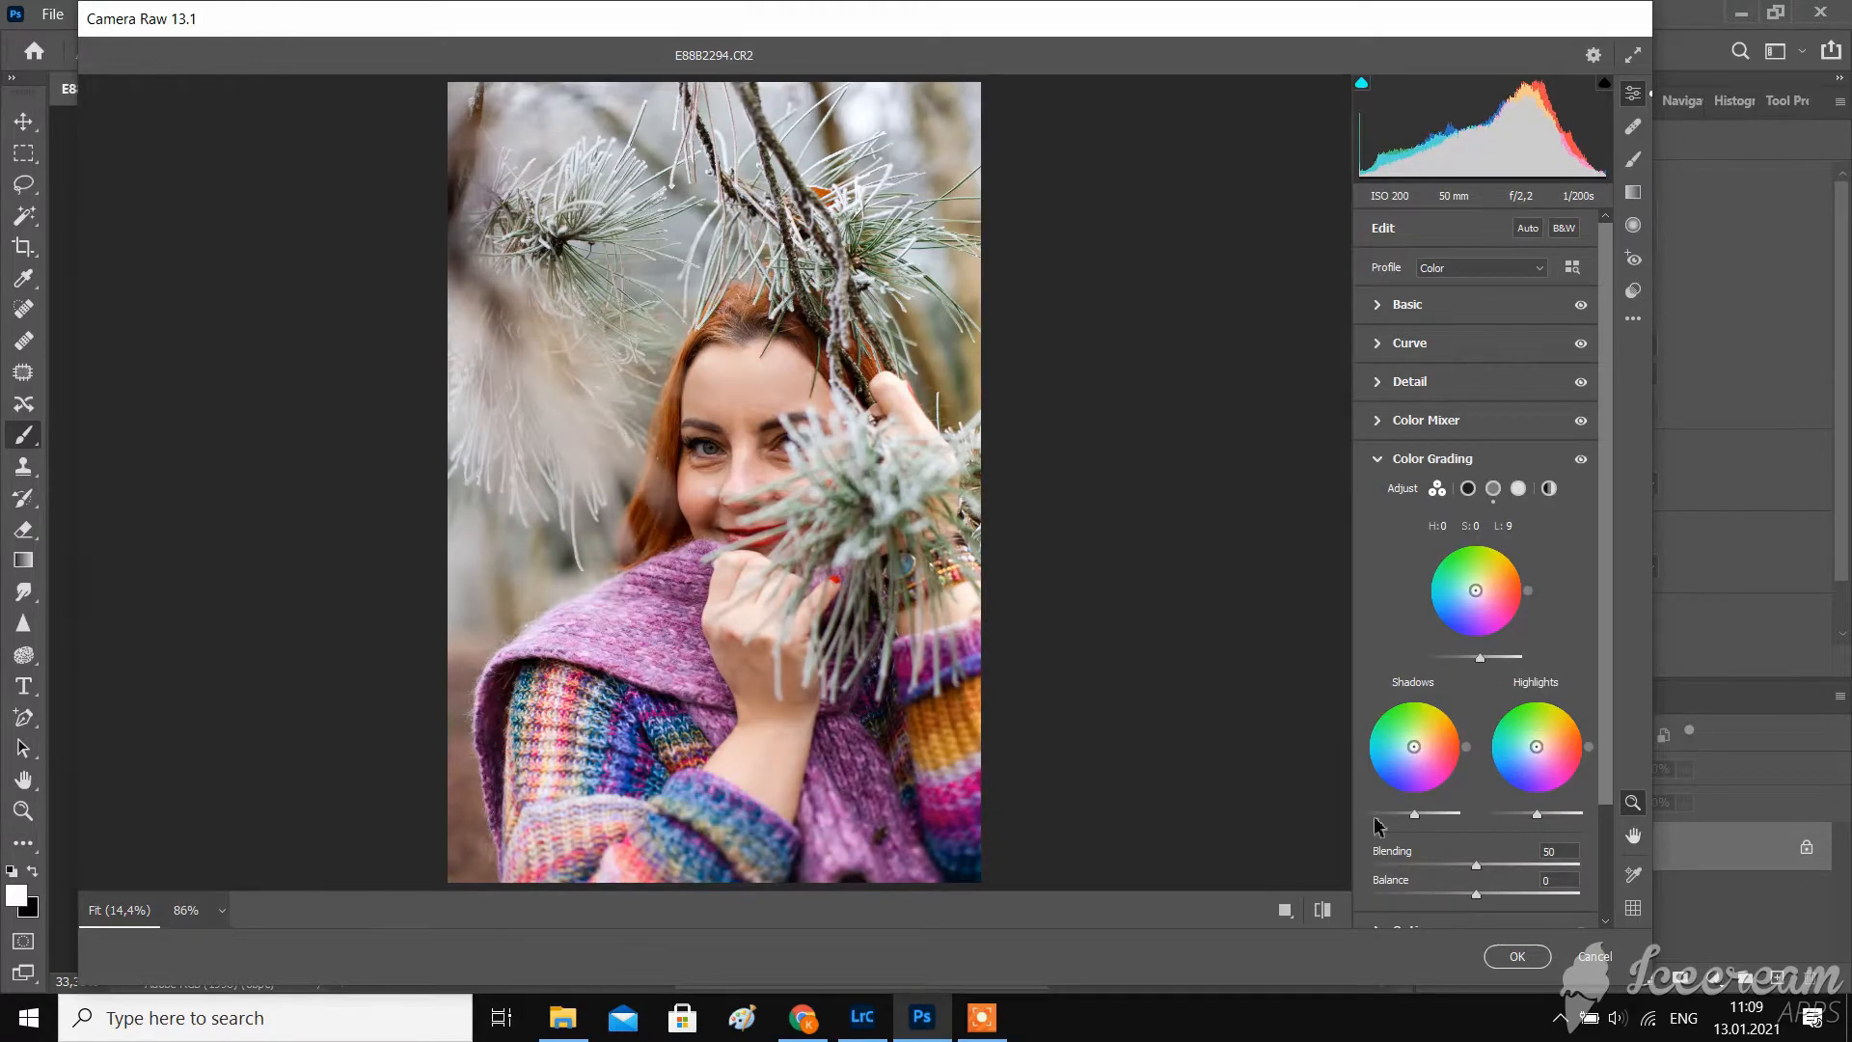
drag(1415, 814, 1414, 818)
mouse_move(1537, 815)
mouse_down()
mouse_move(1510, 818)
mouse_move(1541, 825)
mouse_up()
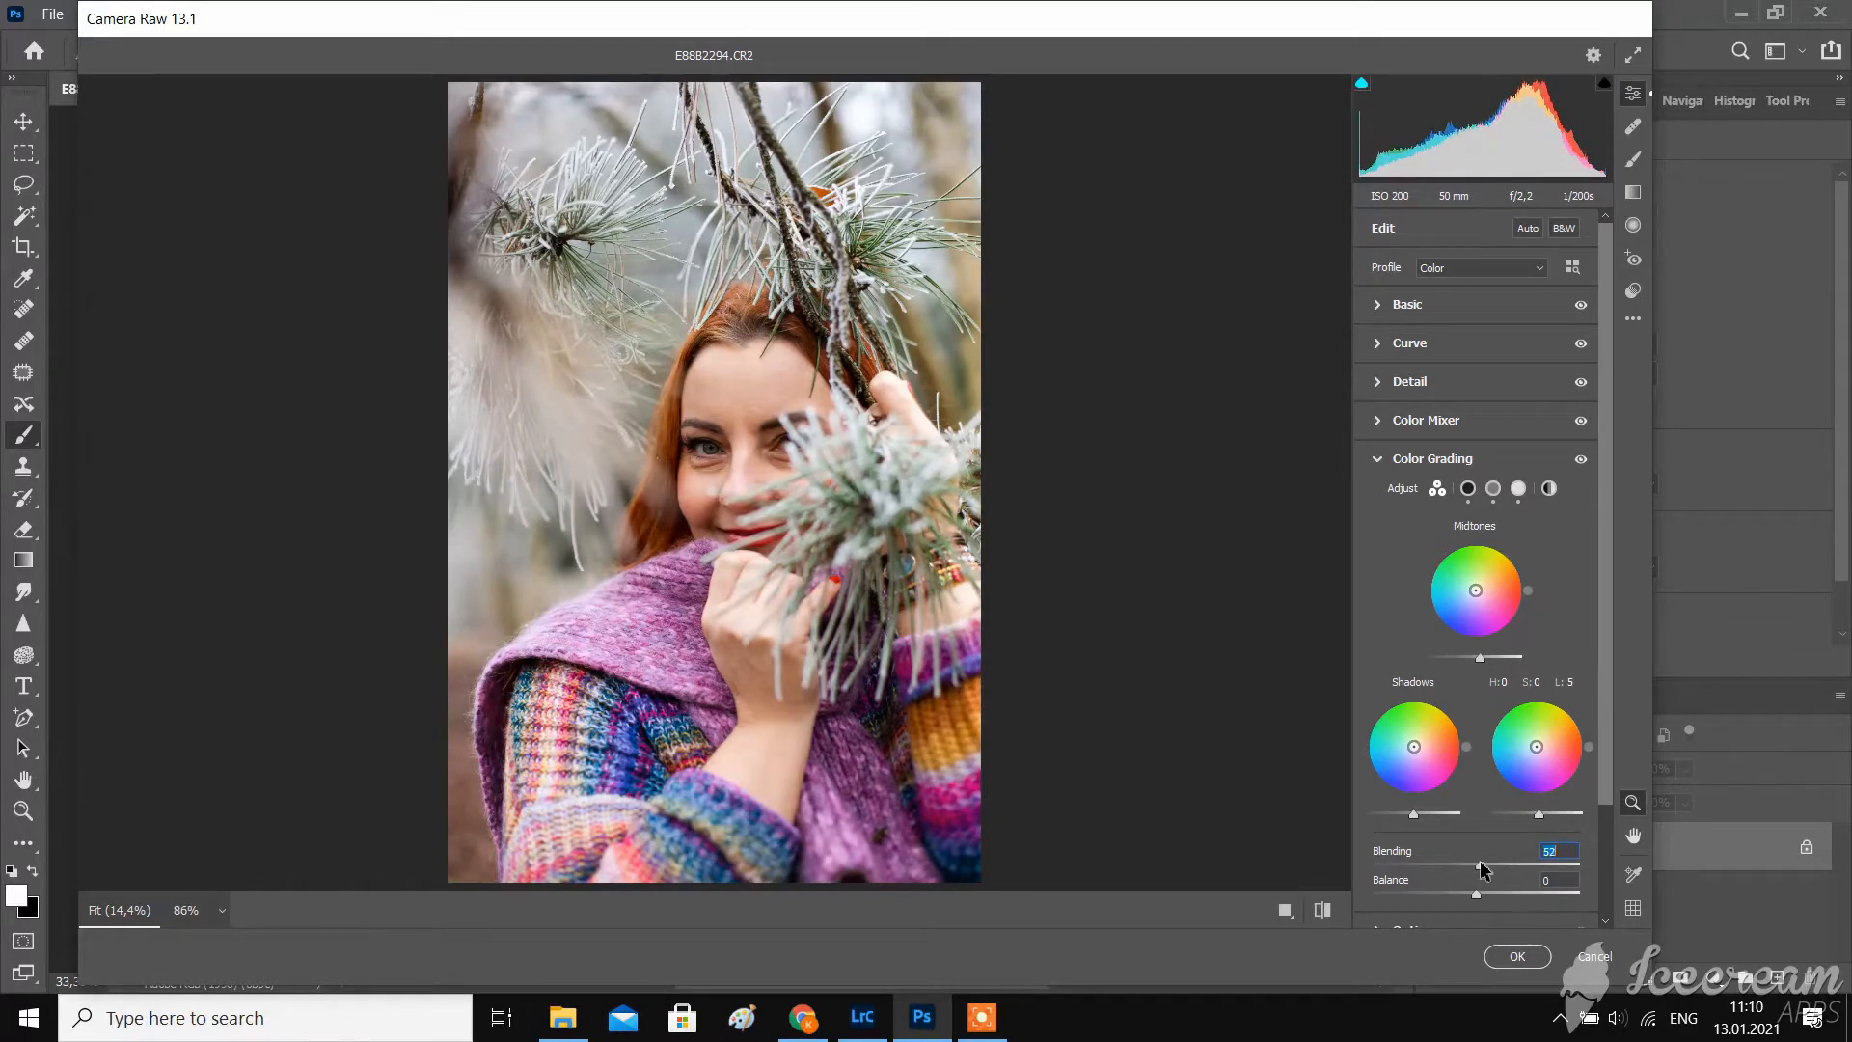
- Set the color grading Blending to 53 and Balance to +1
mouse_move(1477, 895)
mouse_down()
mouse_move(1405, 887)
mouse_move(1546, 883)
mouse_move(1486, 882)
mouse_up()
scroll(1488, 783, down, 2)
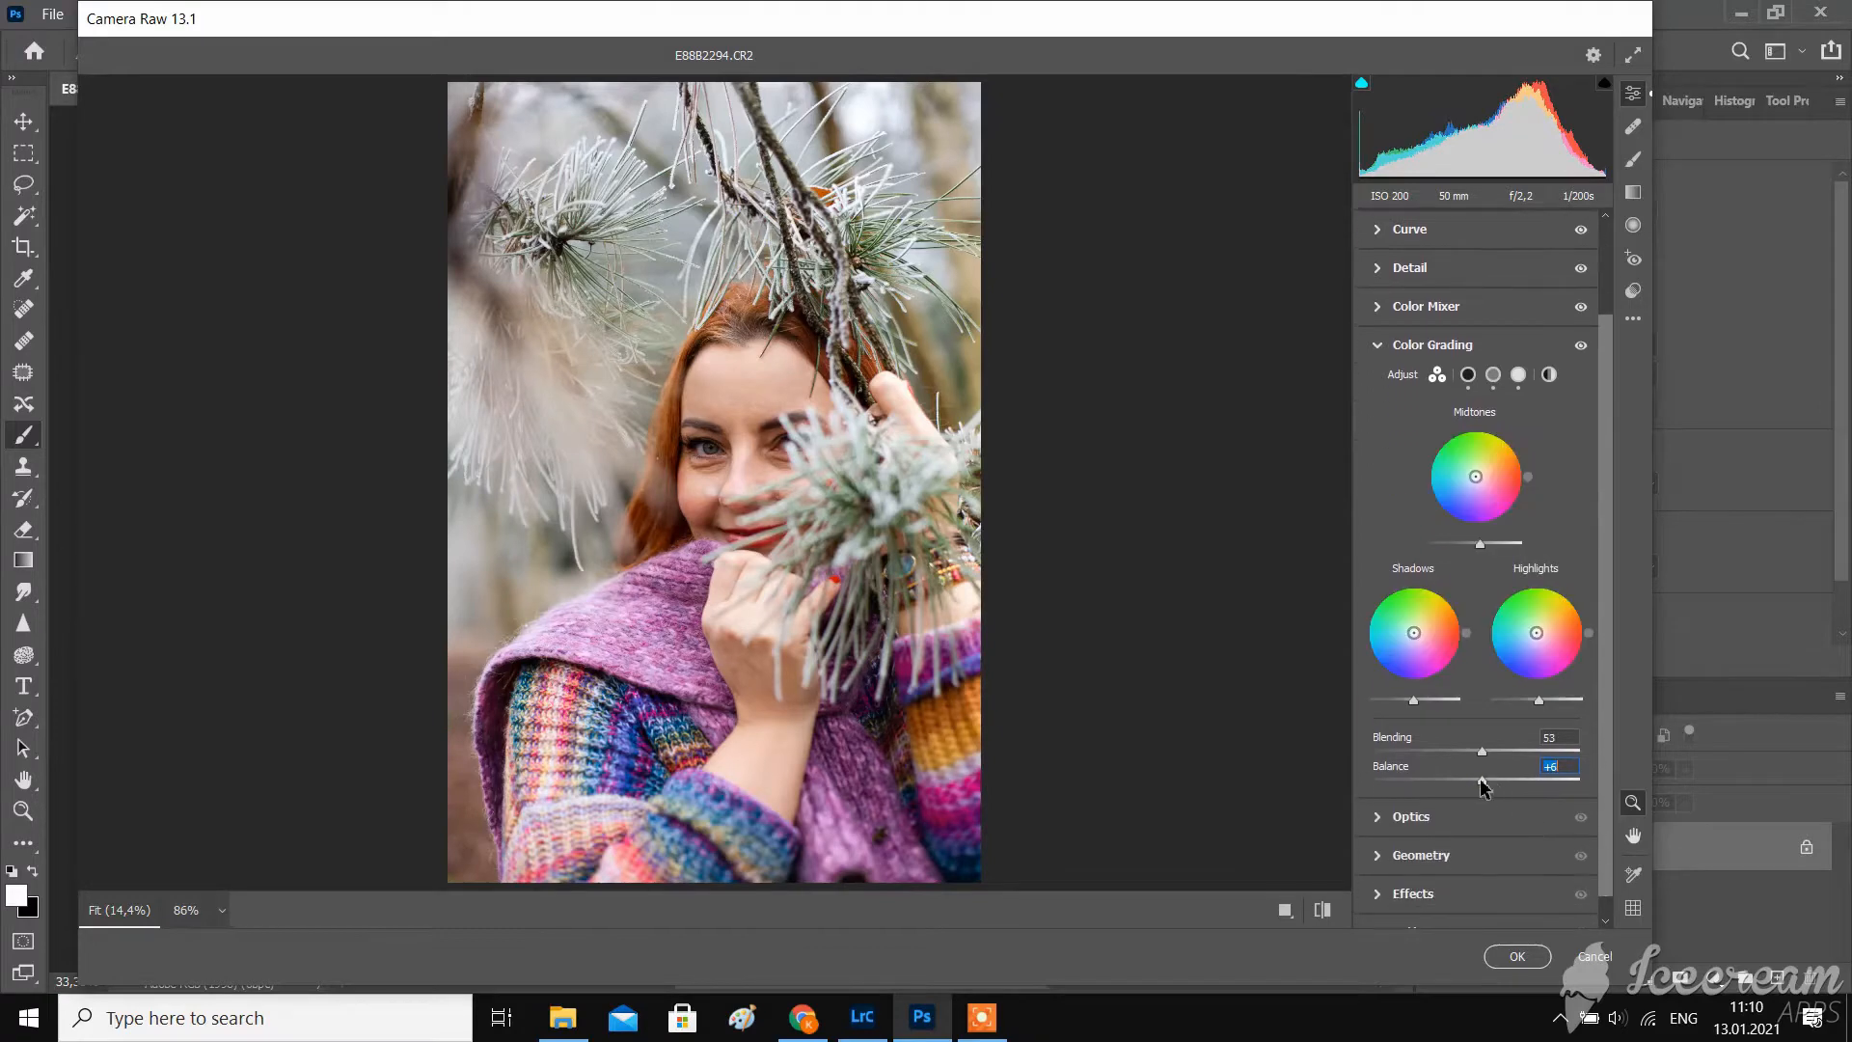
drag(1482, 789, 1480, 789)
drag(1611, 848, 1605, 526)
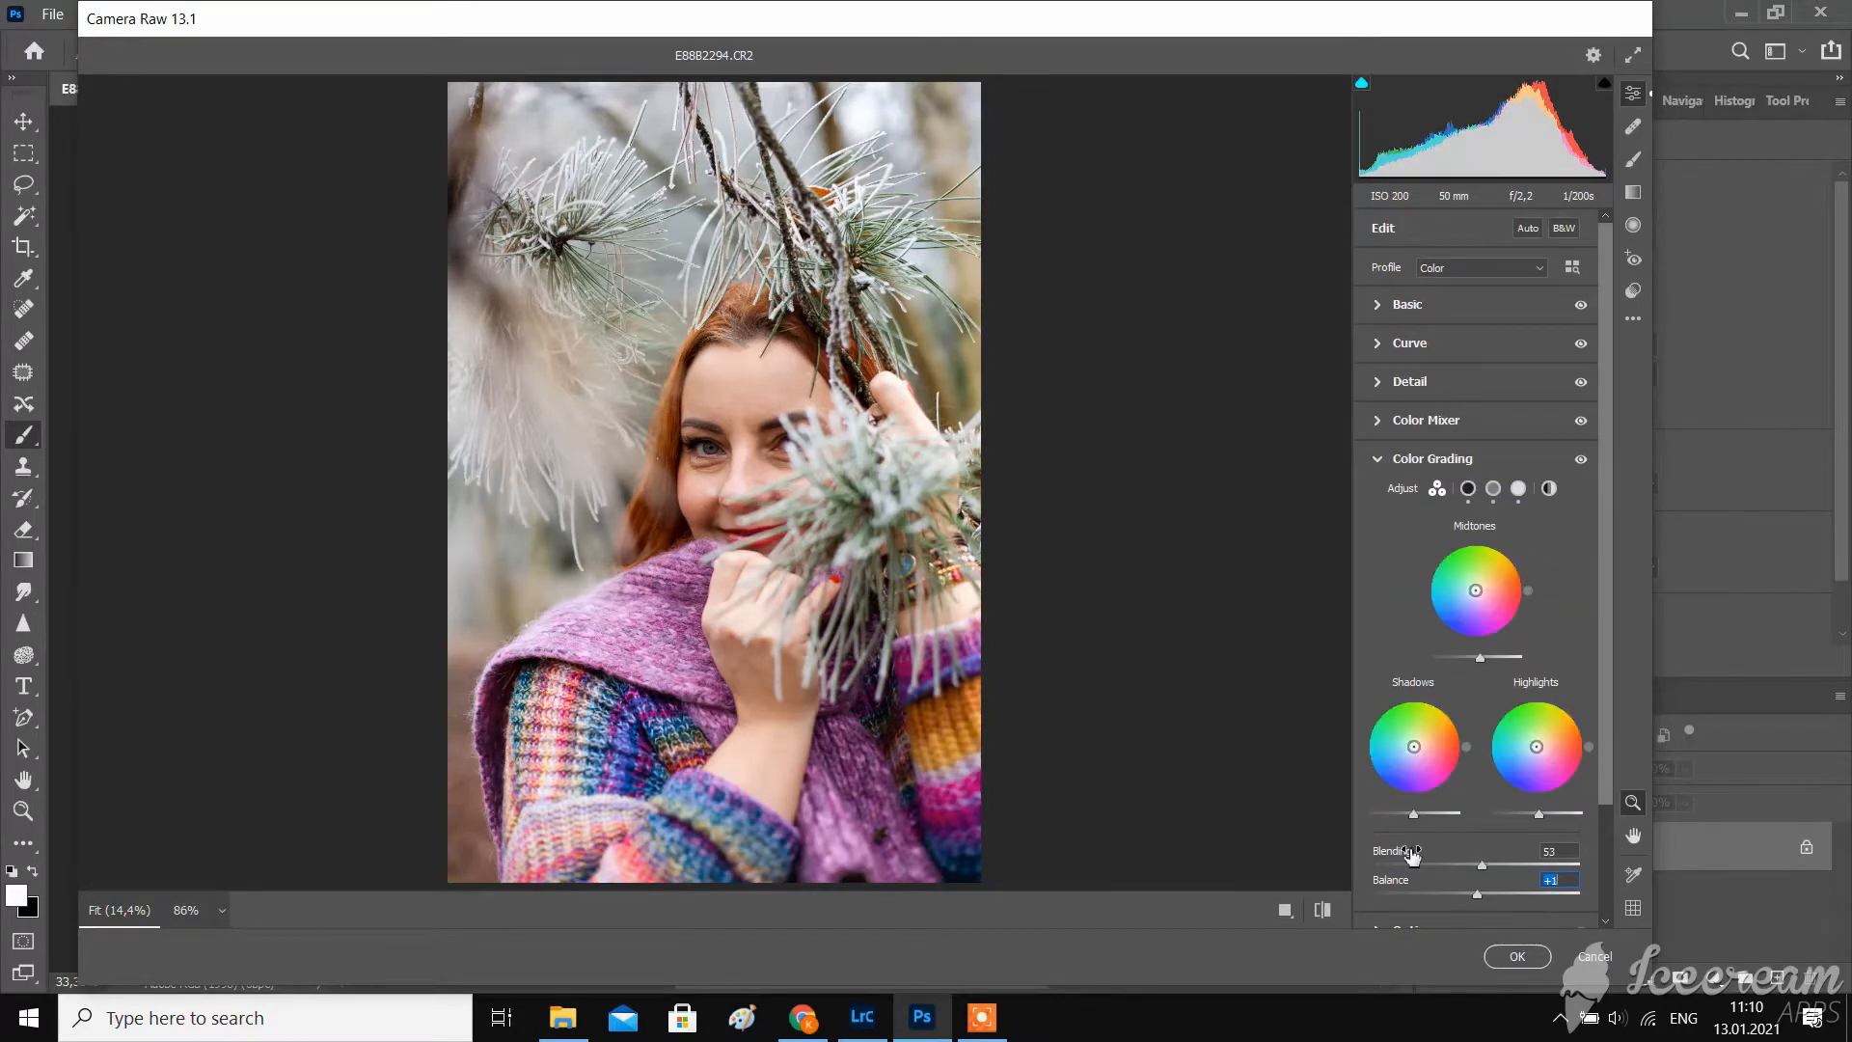
- Compare the photo with its default settings and apply the Camera Raw adjustments
click(1322, 910)
click(1324, 912)
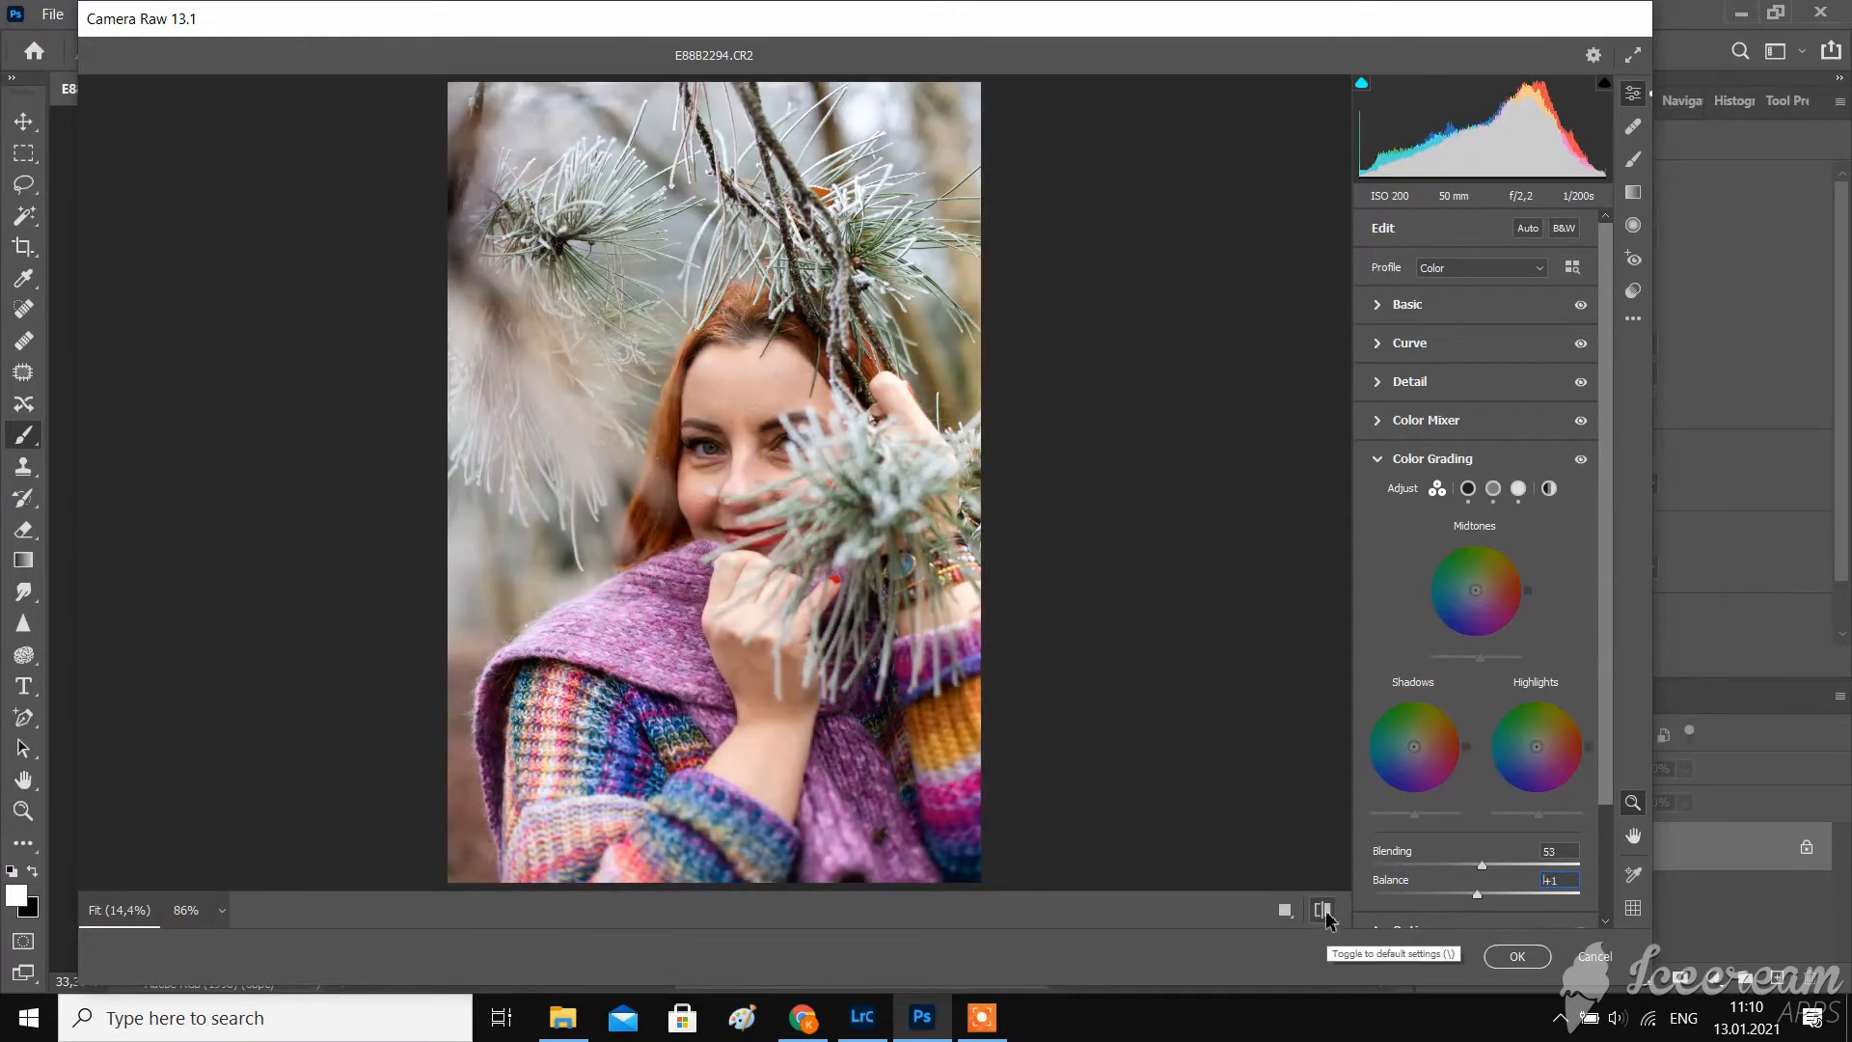
click(1517, 956)
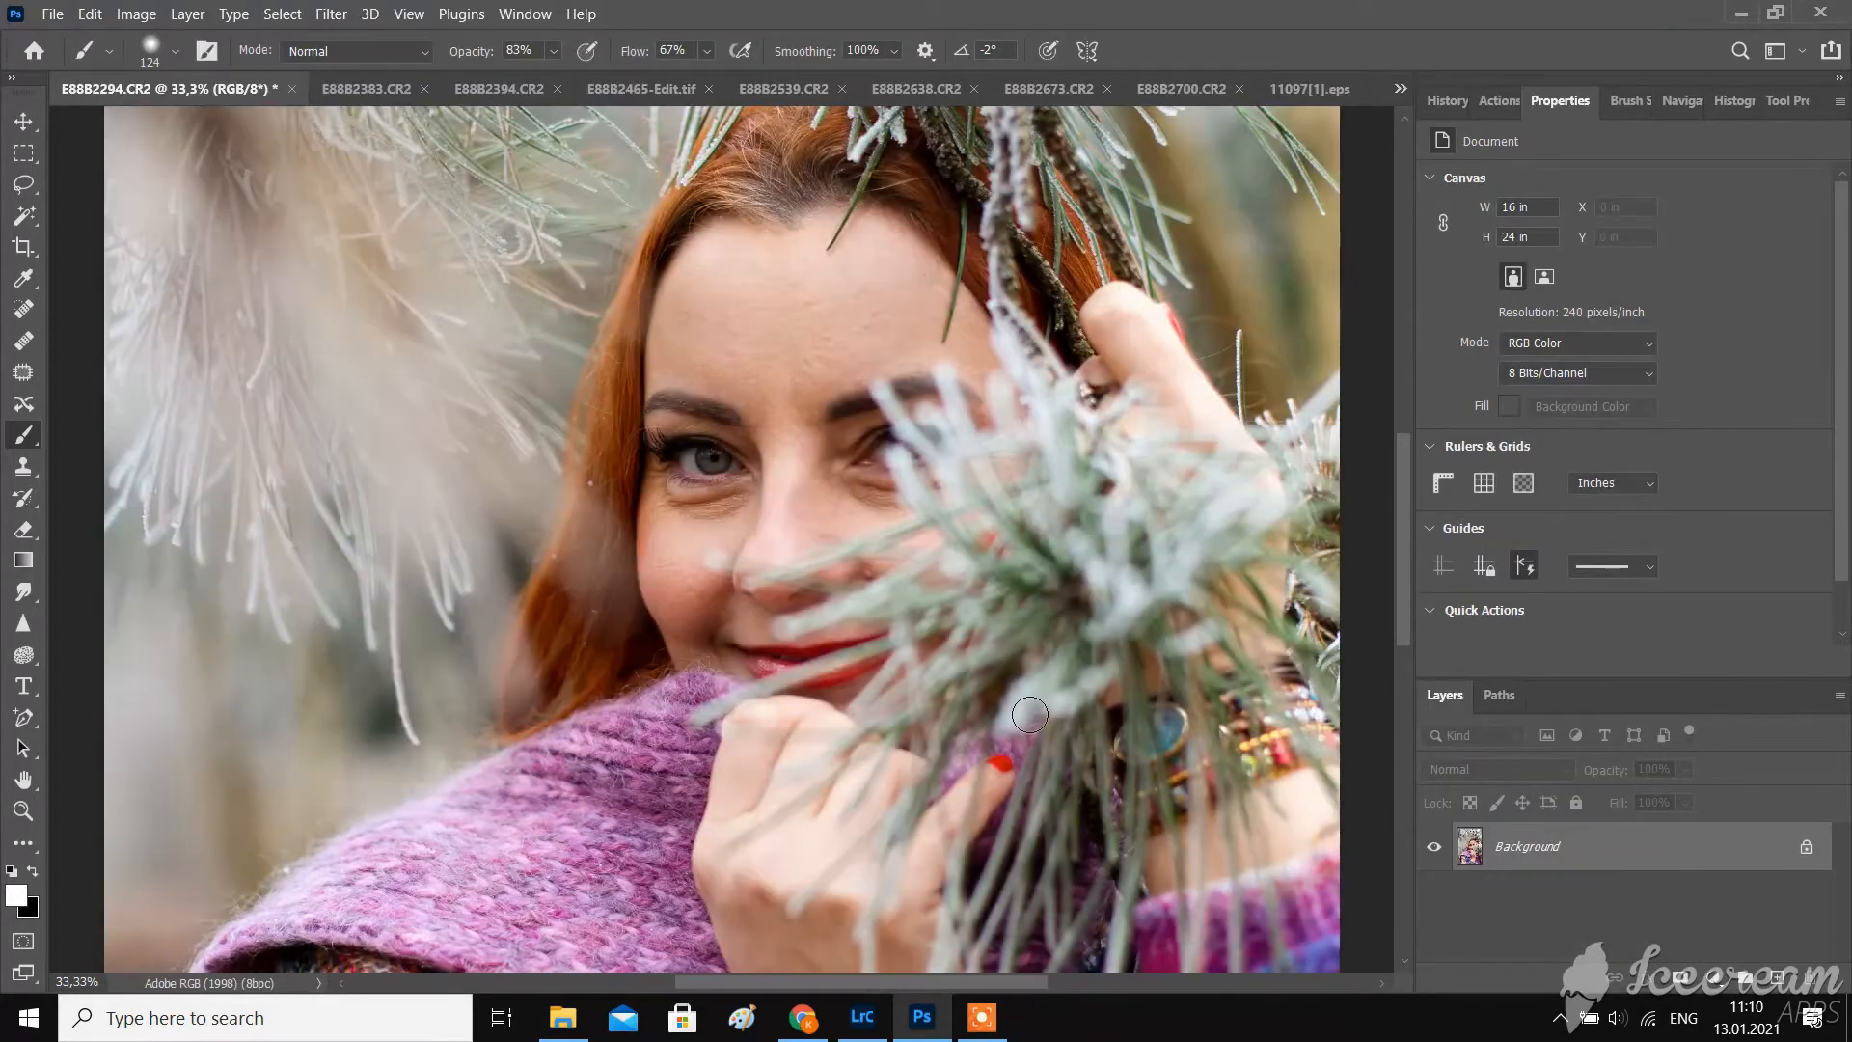
- Run the Skin smoothening action on the portrait
key(ctrl+minus)
key(ctrl+plus)
key(ctrl+plus)
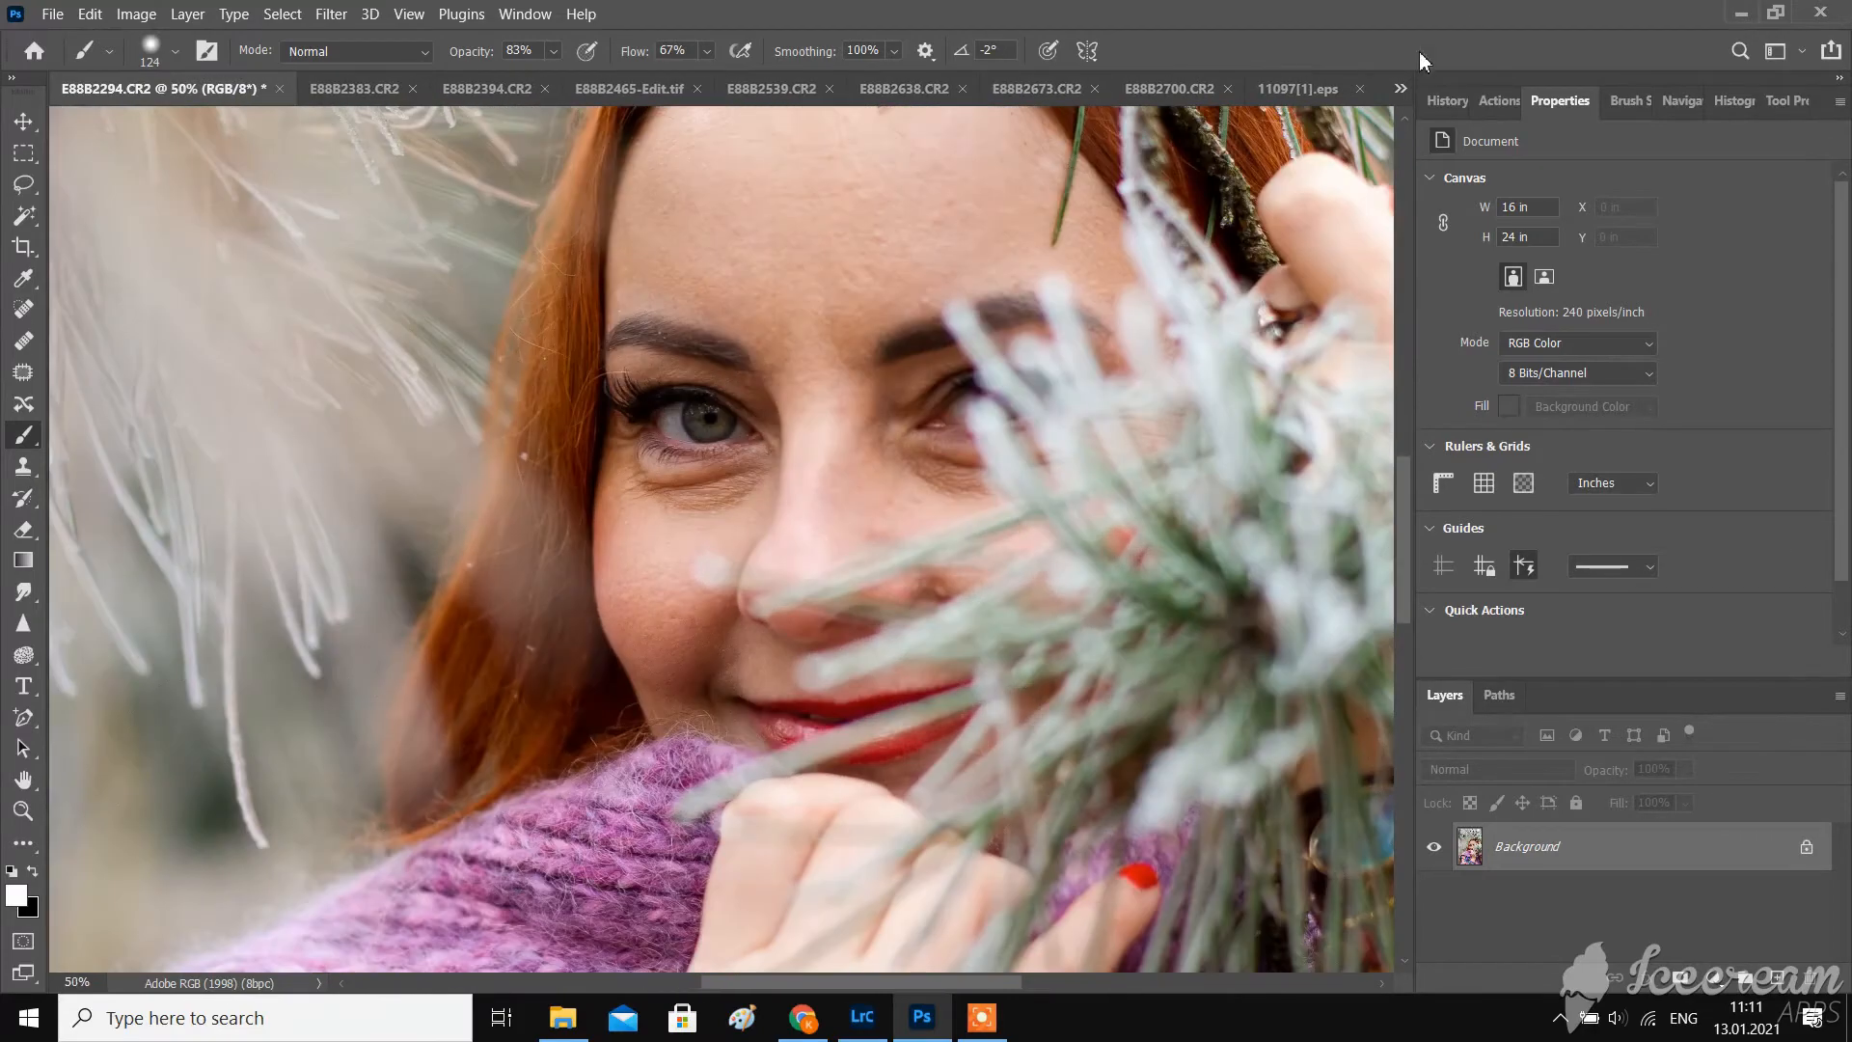
click(1497, 101)
click(1560, 447)
click(1703, 664)
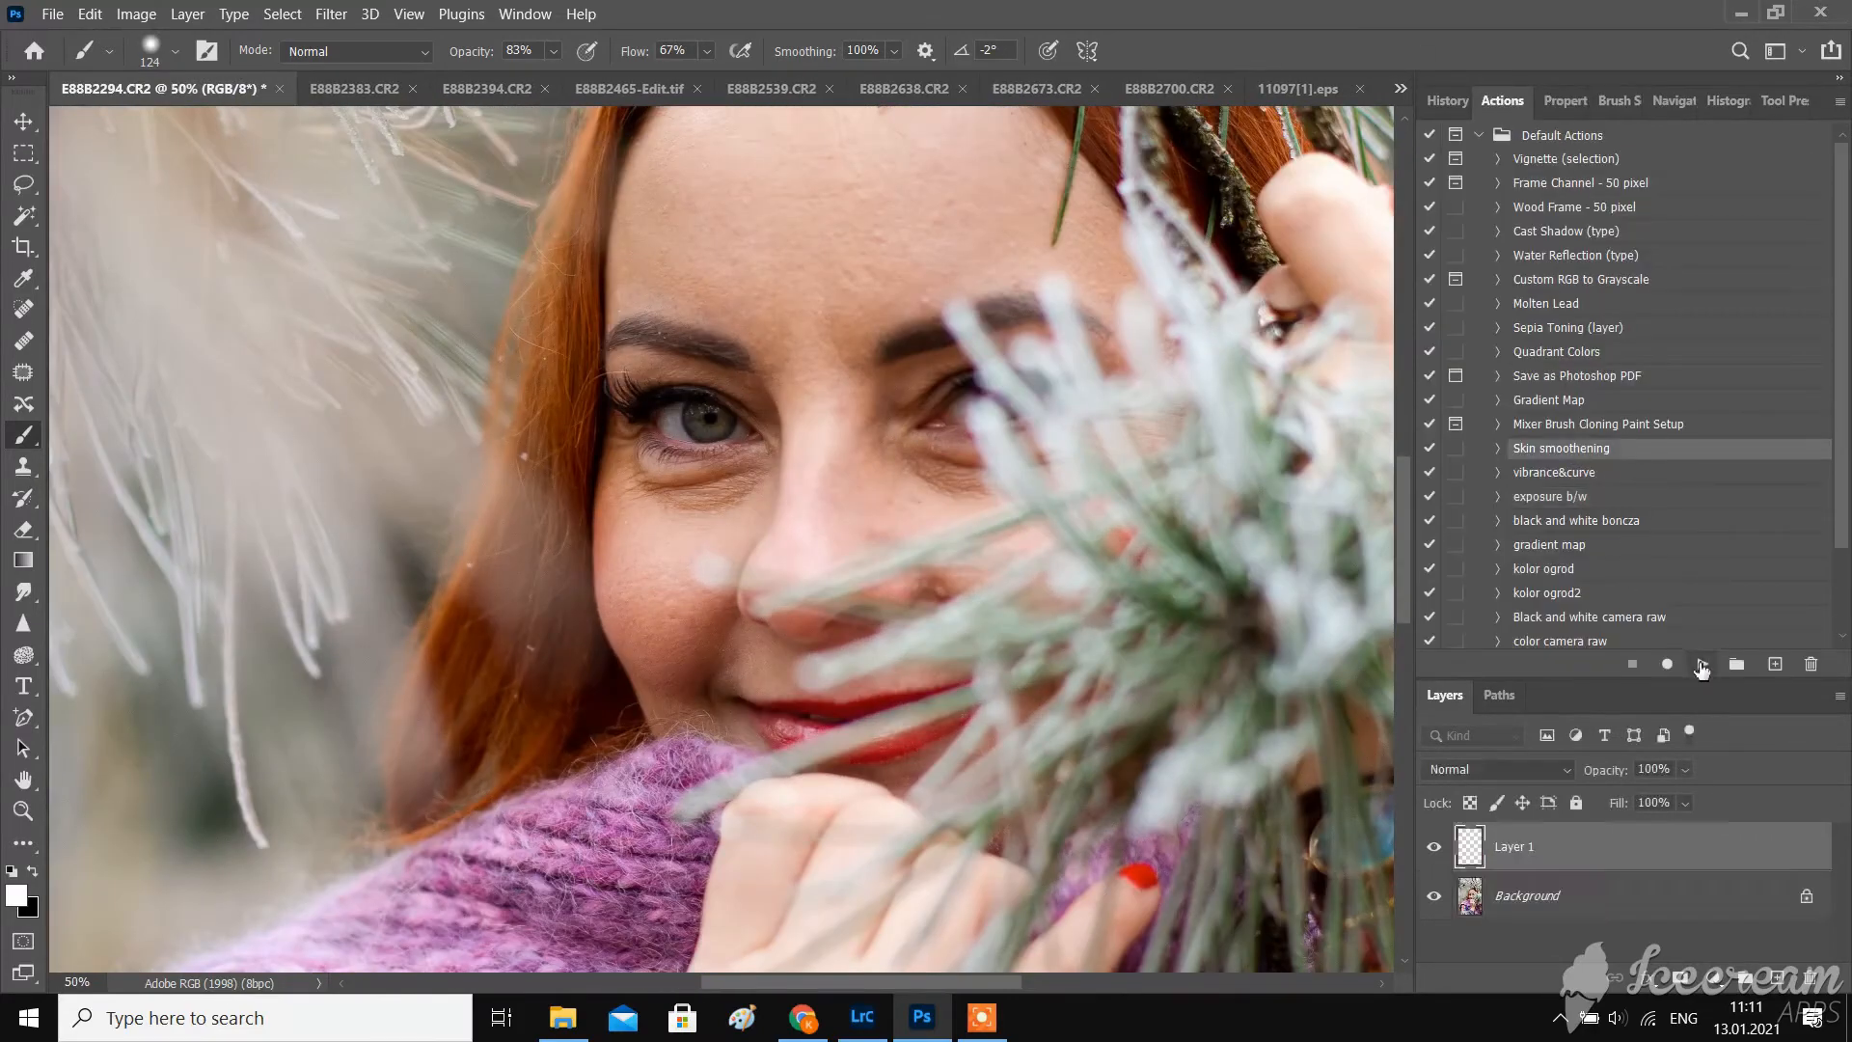
- Set the brush to 100% opacity and 100% flow
click(553, 51)
click(600, 80)
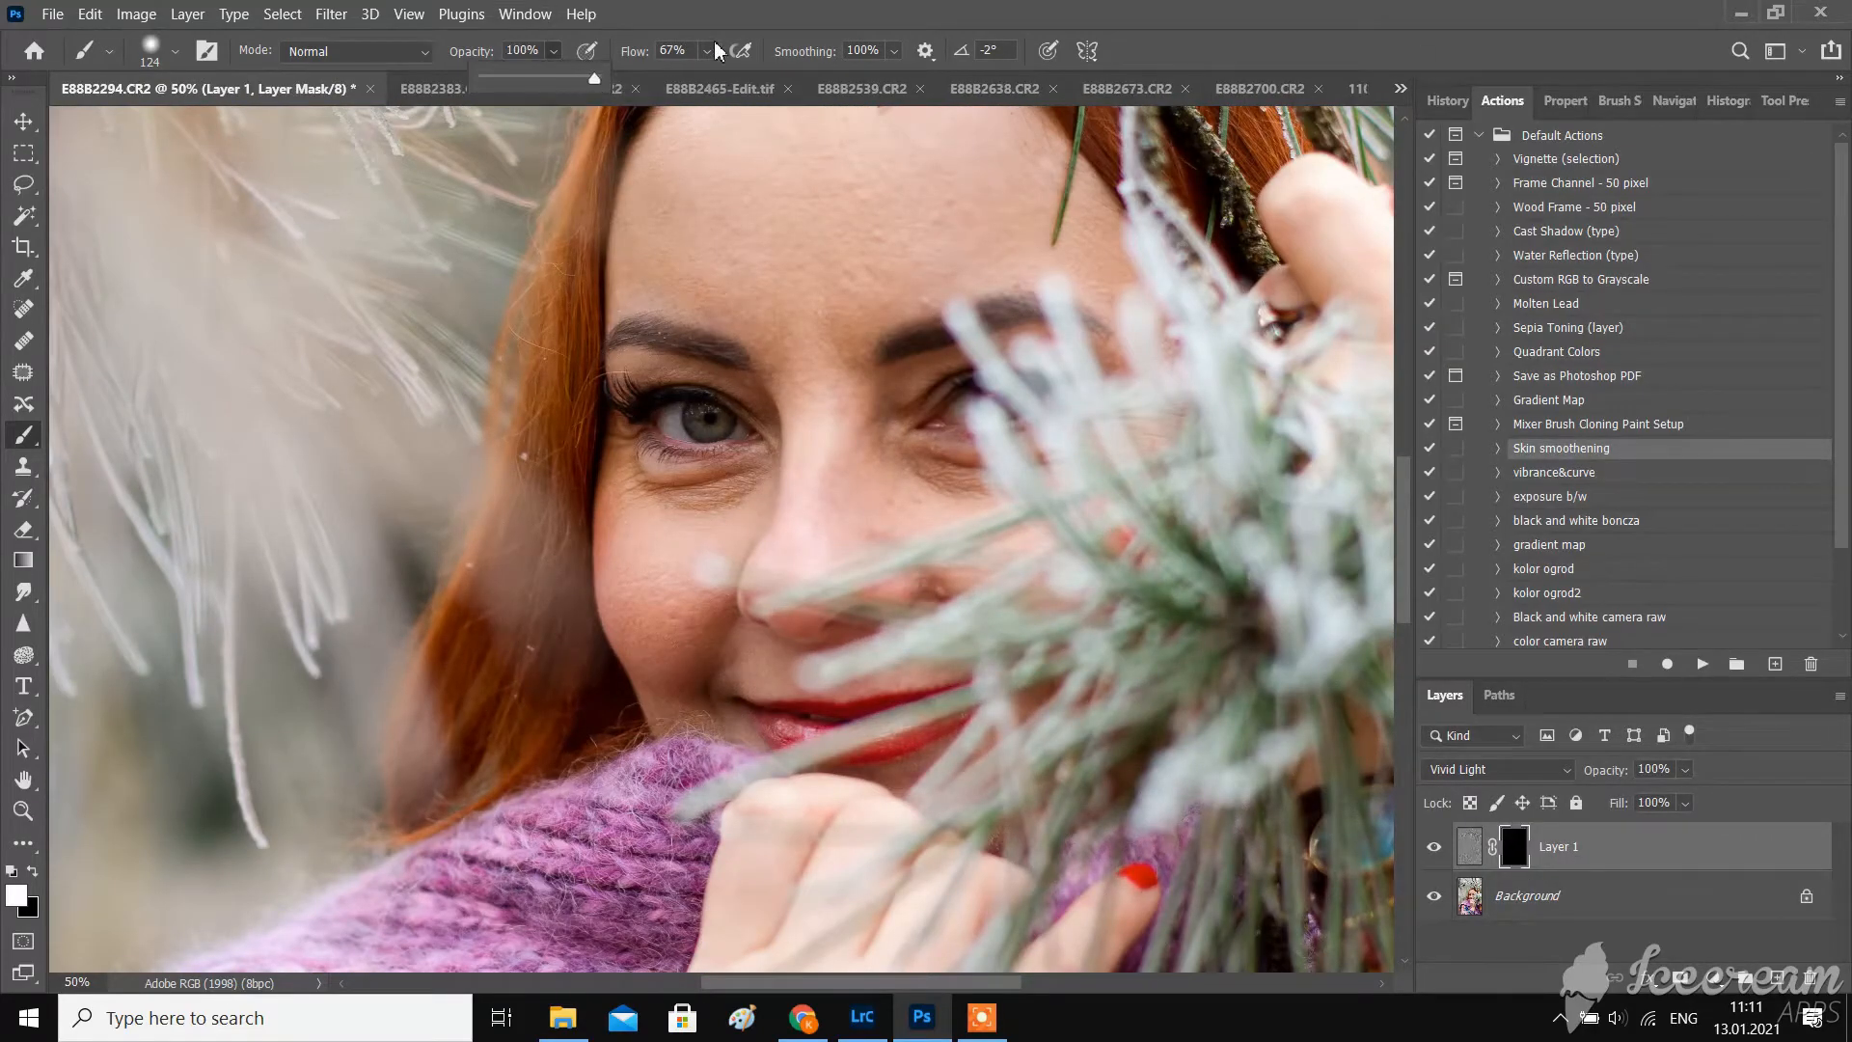
click(708, 51)
click(764, 80)
- Paint white on the smoothing layer's mask over the skin of the face, hand and forearm
scroll(884, 248, up, 1)
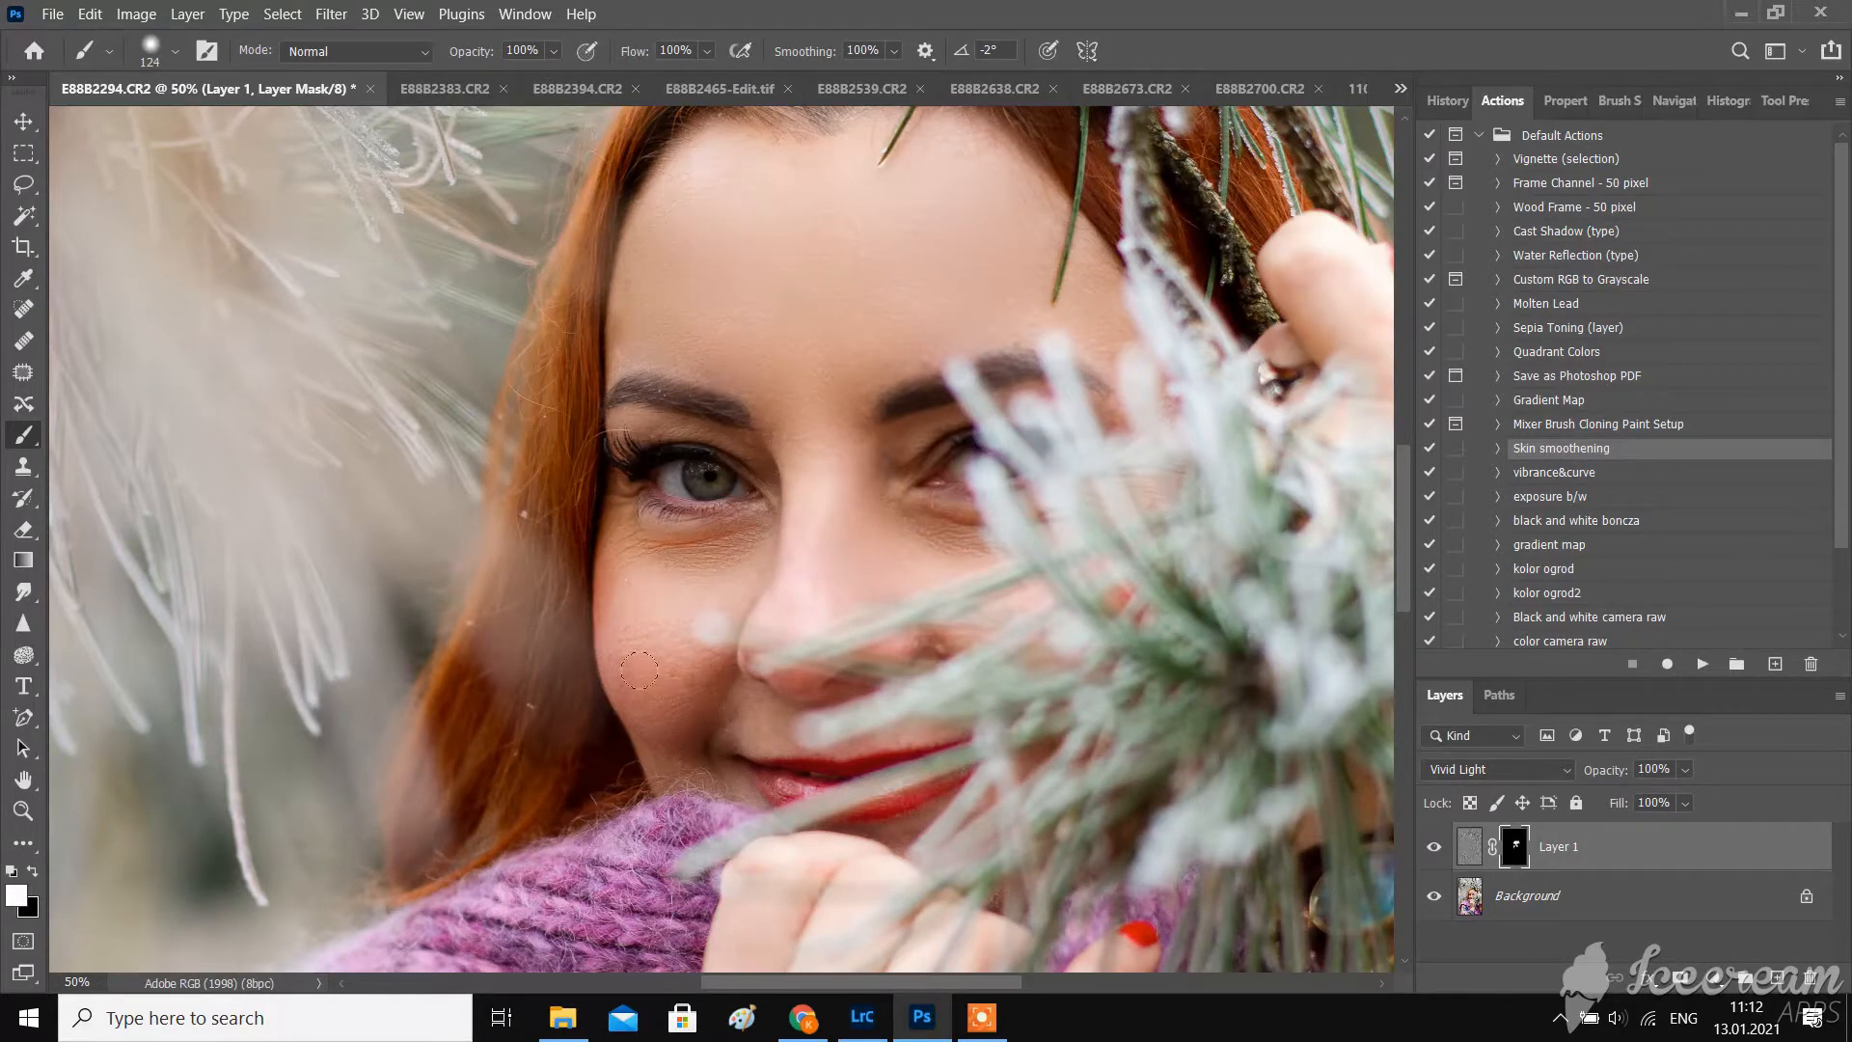
scroll(826, 539, down, 2)
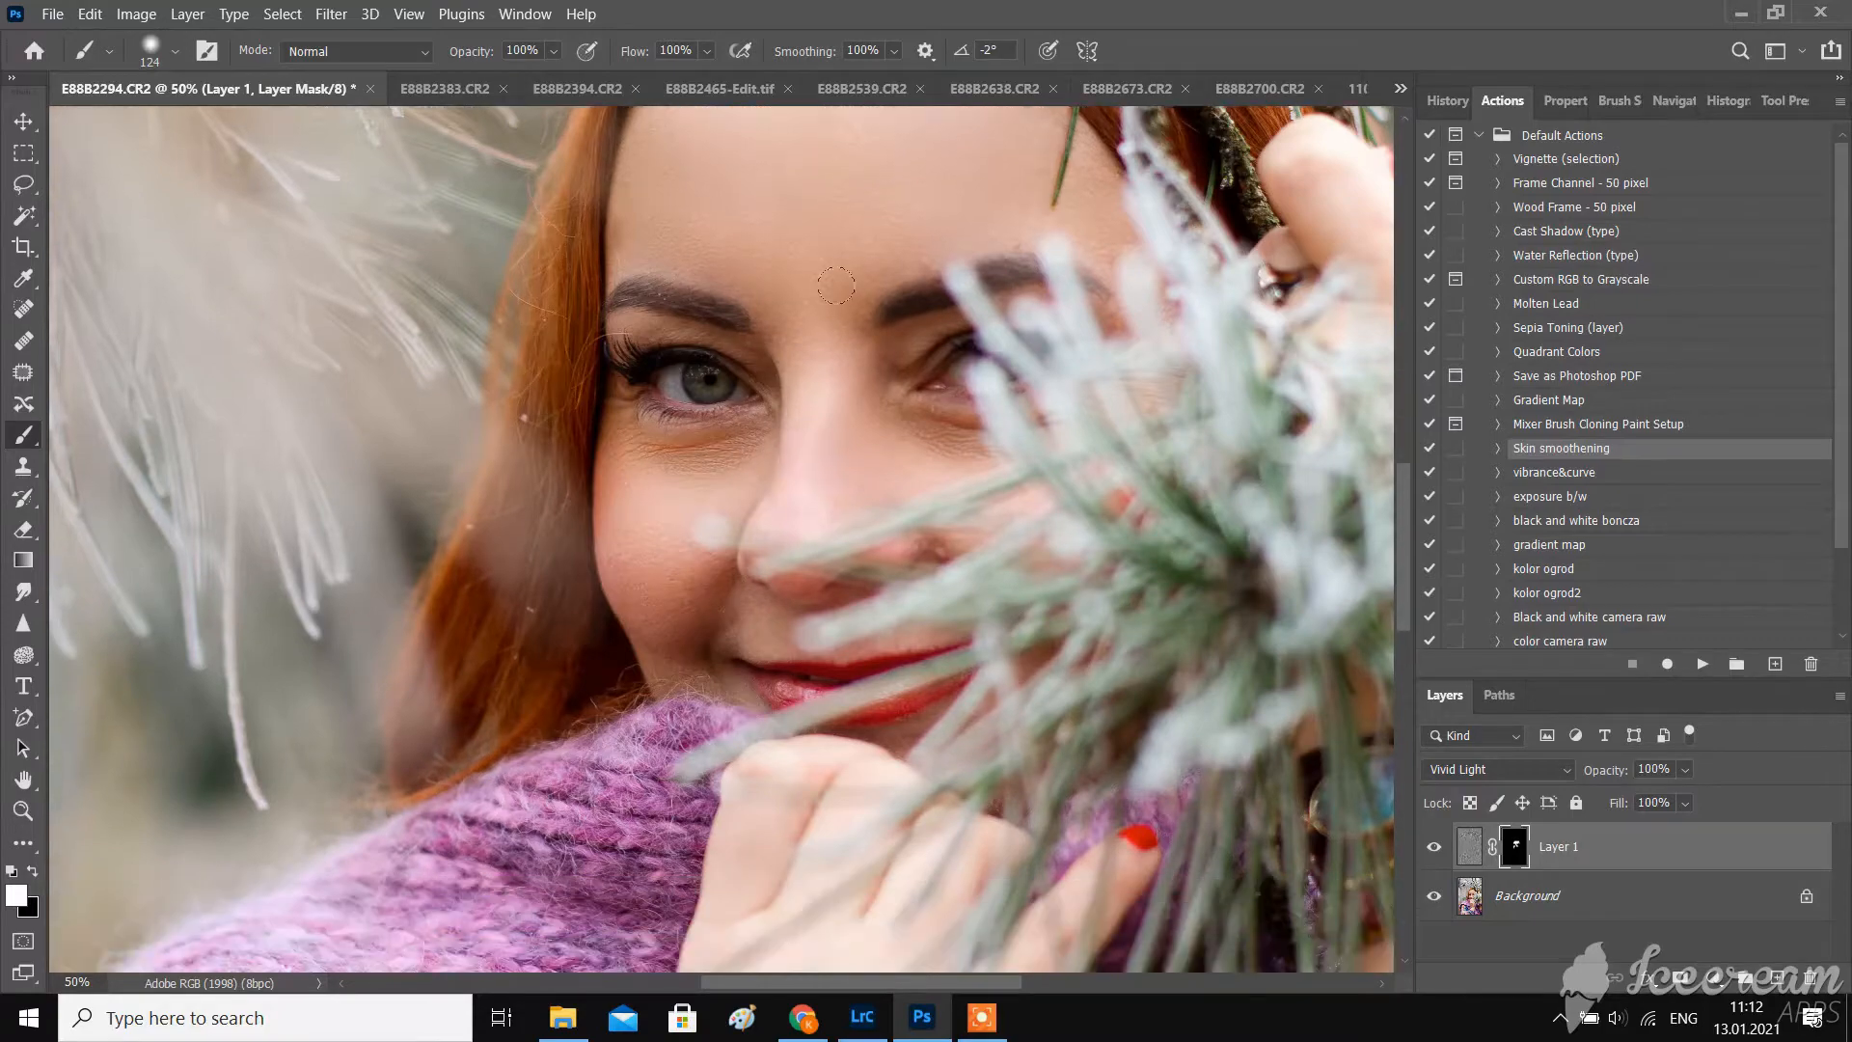
scroll(830, 540, down, 2)
scroll(754, 532, down, 12)
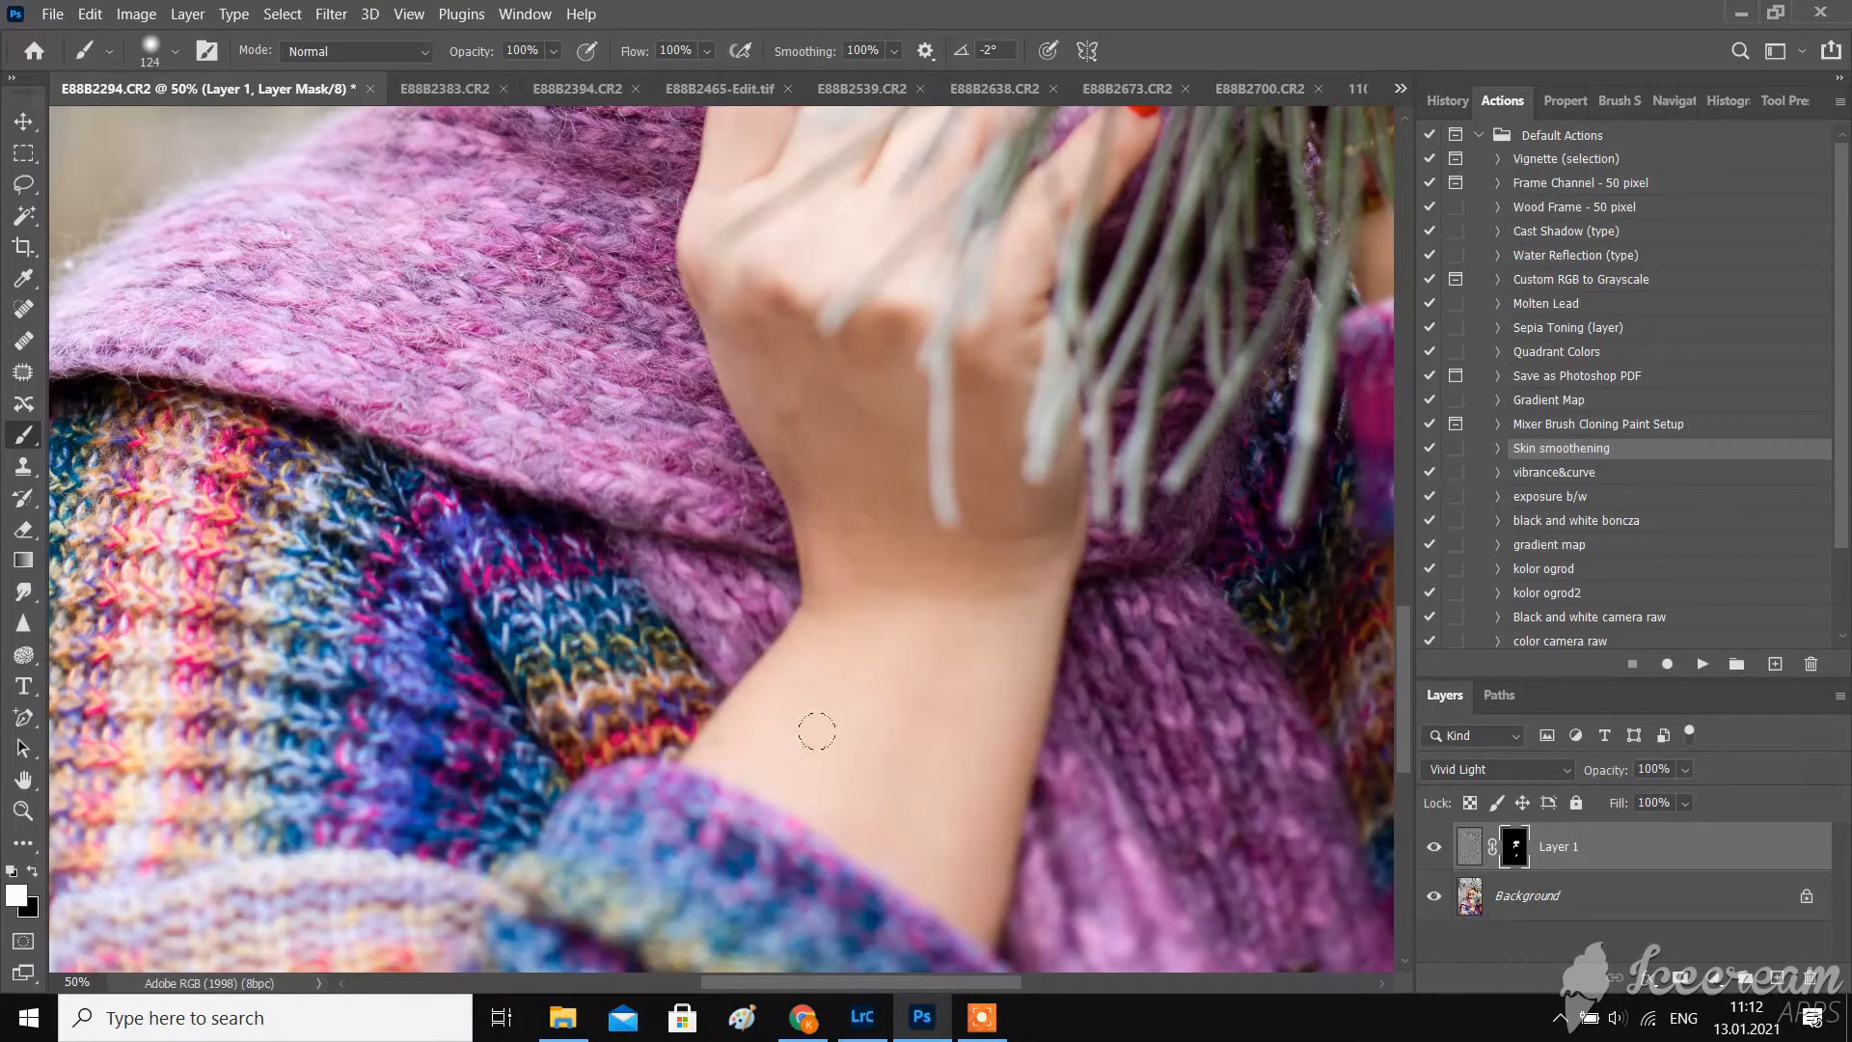
scroll(841, 605, up, 15)
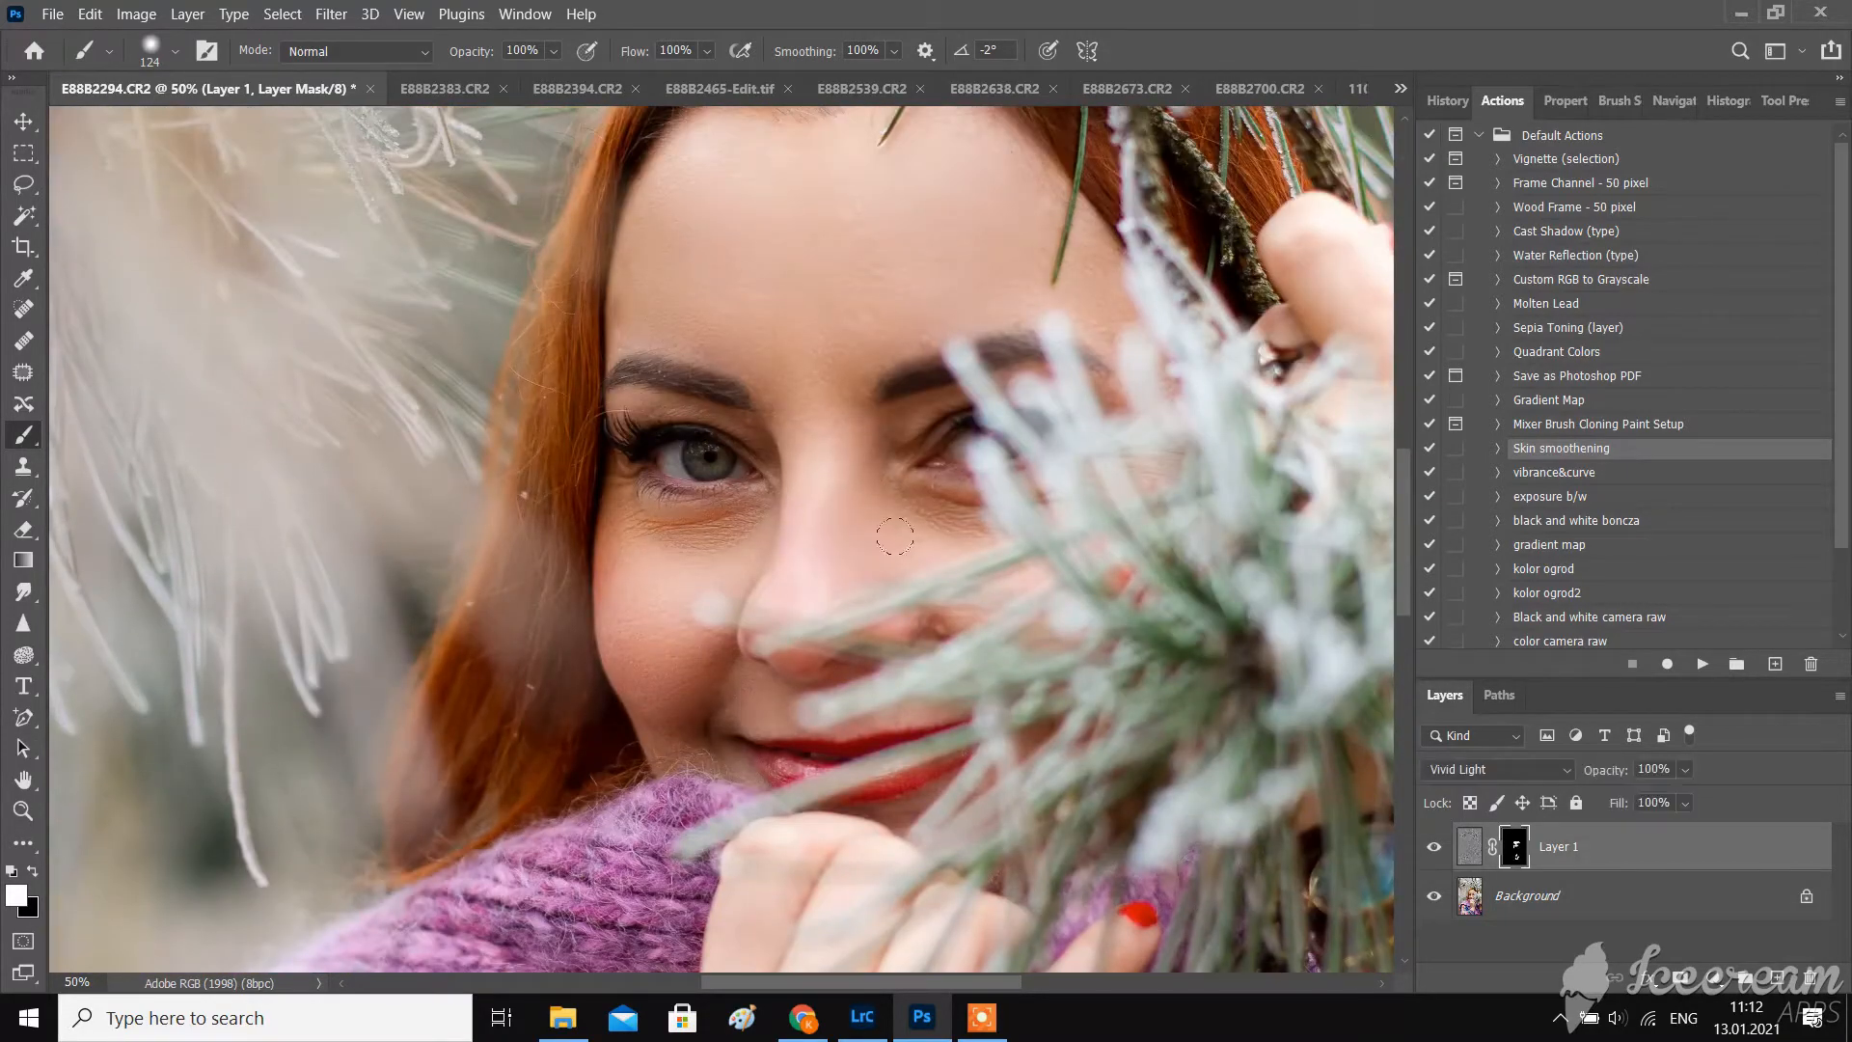
- Reduce the brush to 47 px and touch up the smoothing mask around the nose and lips
click(174, 53)
drag(208, 127, 198, 127)
click(859, 462)
click(175, 51)
drag(199, 126, 189, 126)
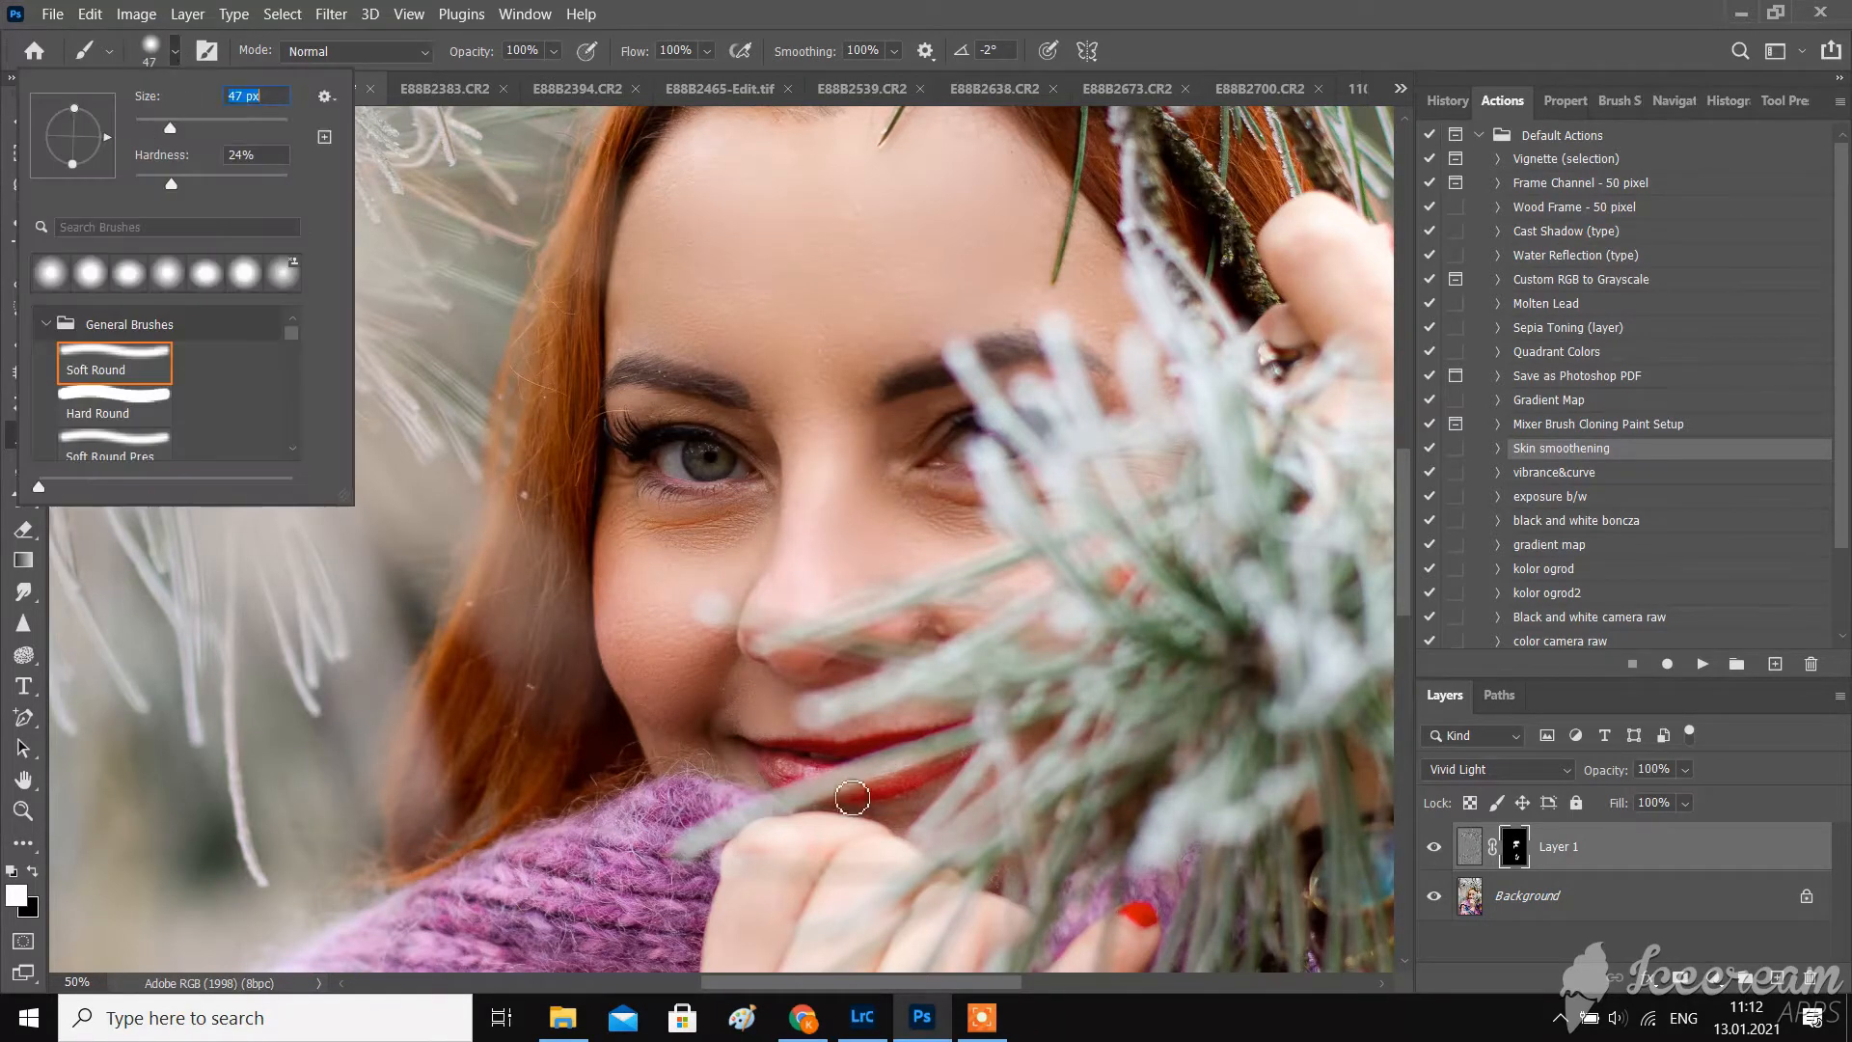
click(805, 674)
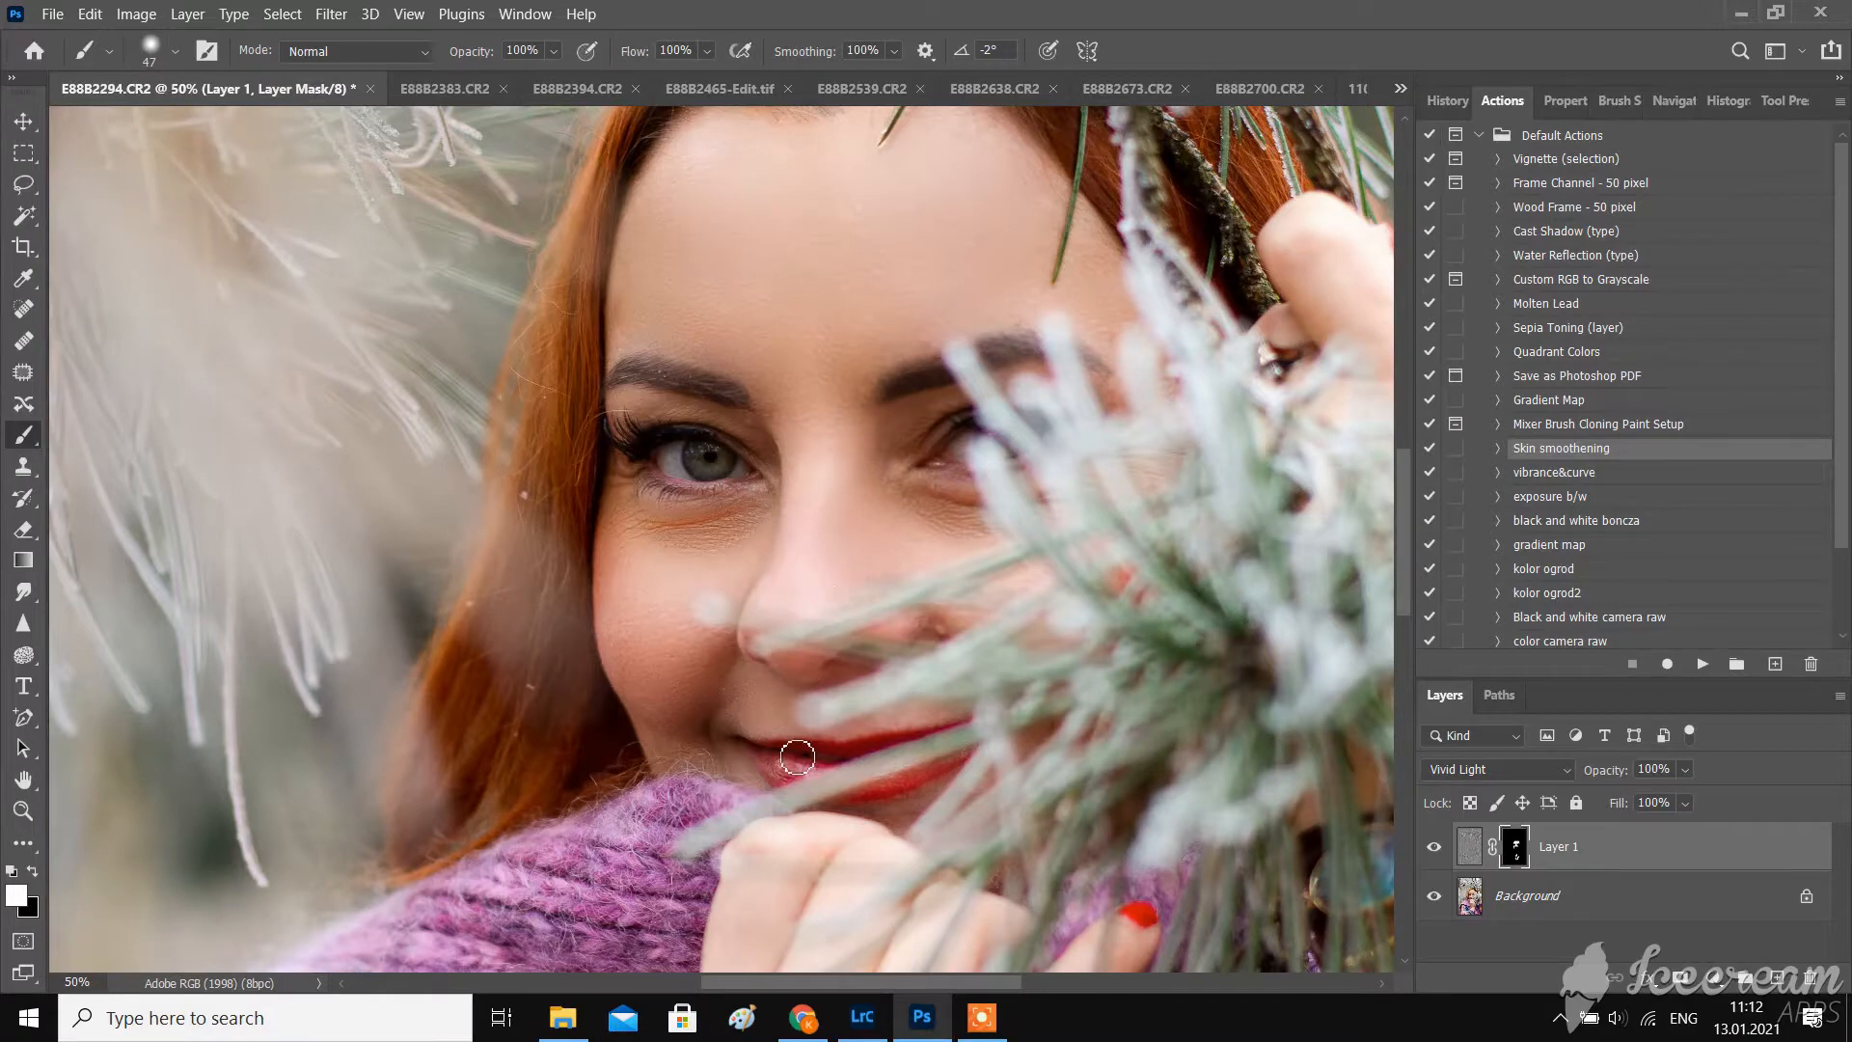
- Lower the skin-smoothing layer's opacity to 67% and compare the face with and without the layer
click(1685, 802)
click(1432, 850)
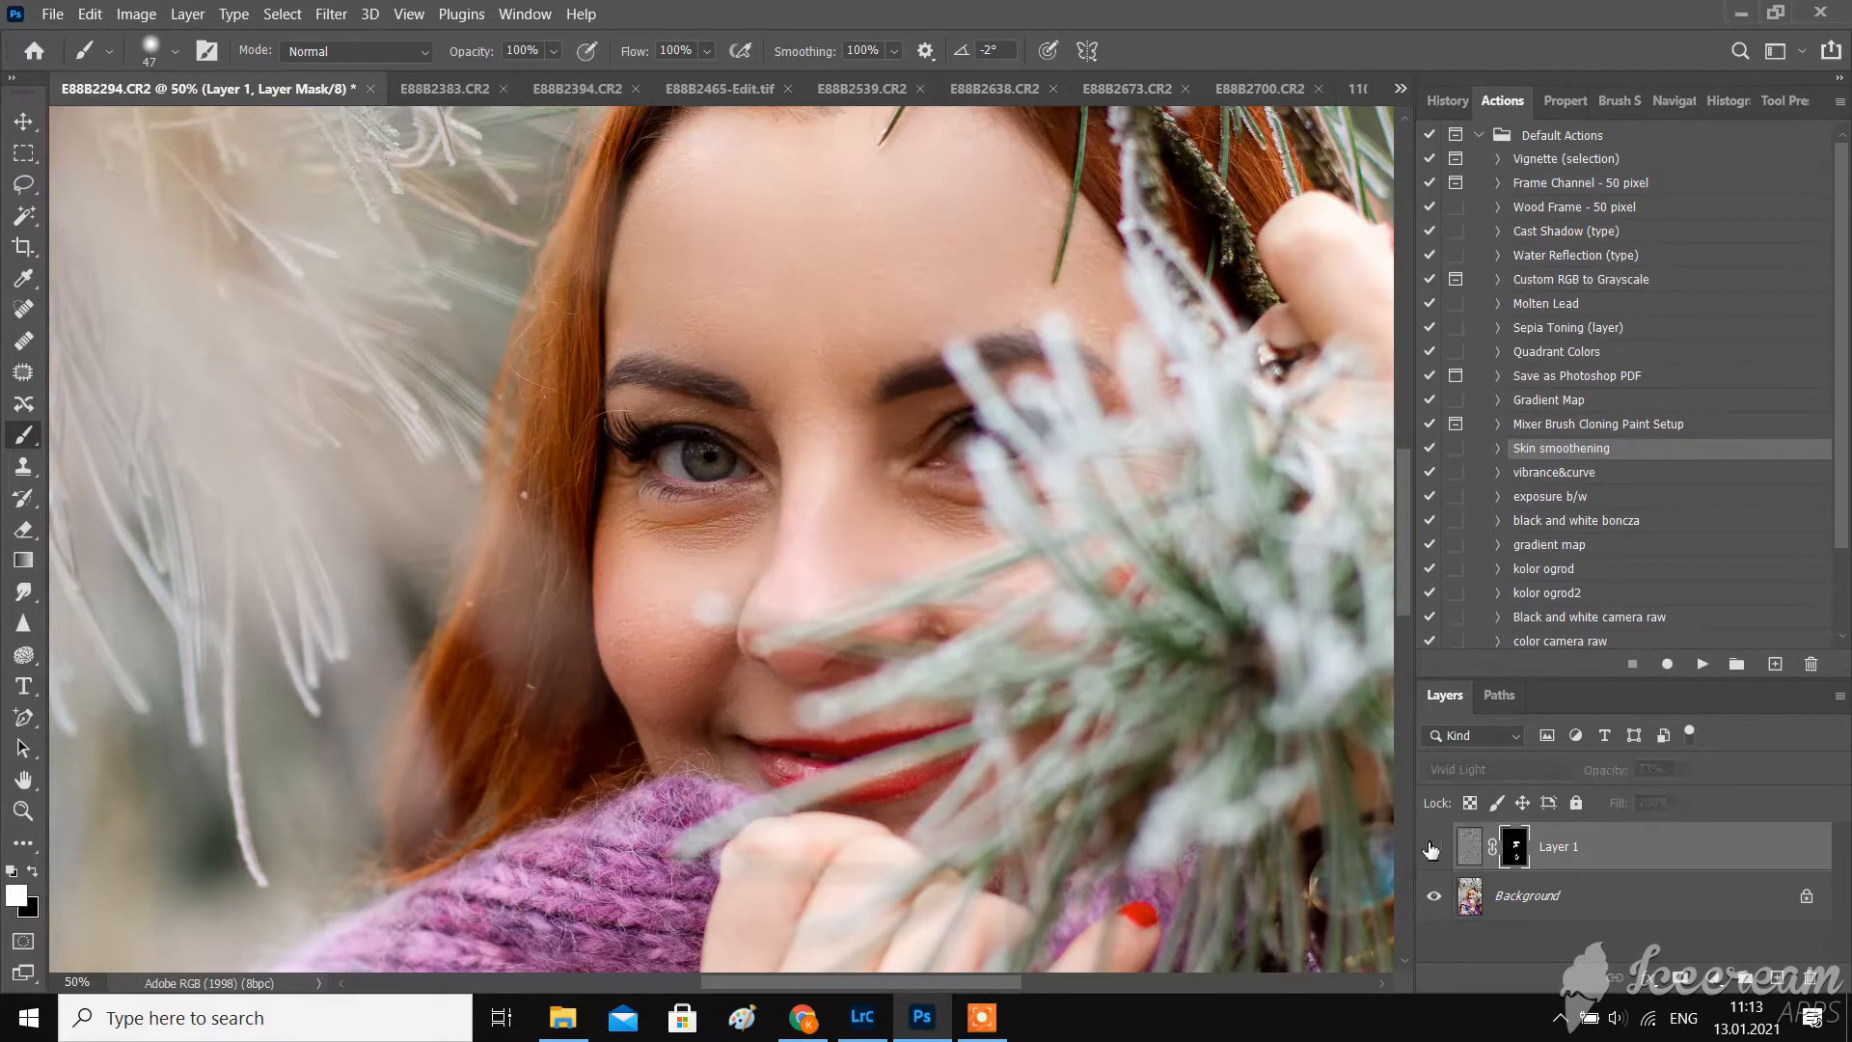
click(1431, 850)
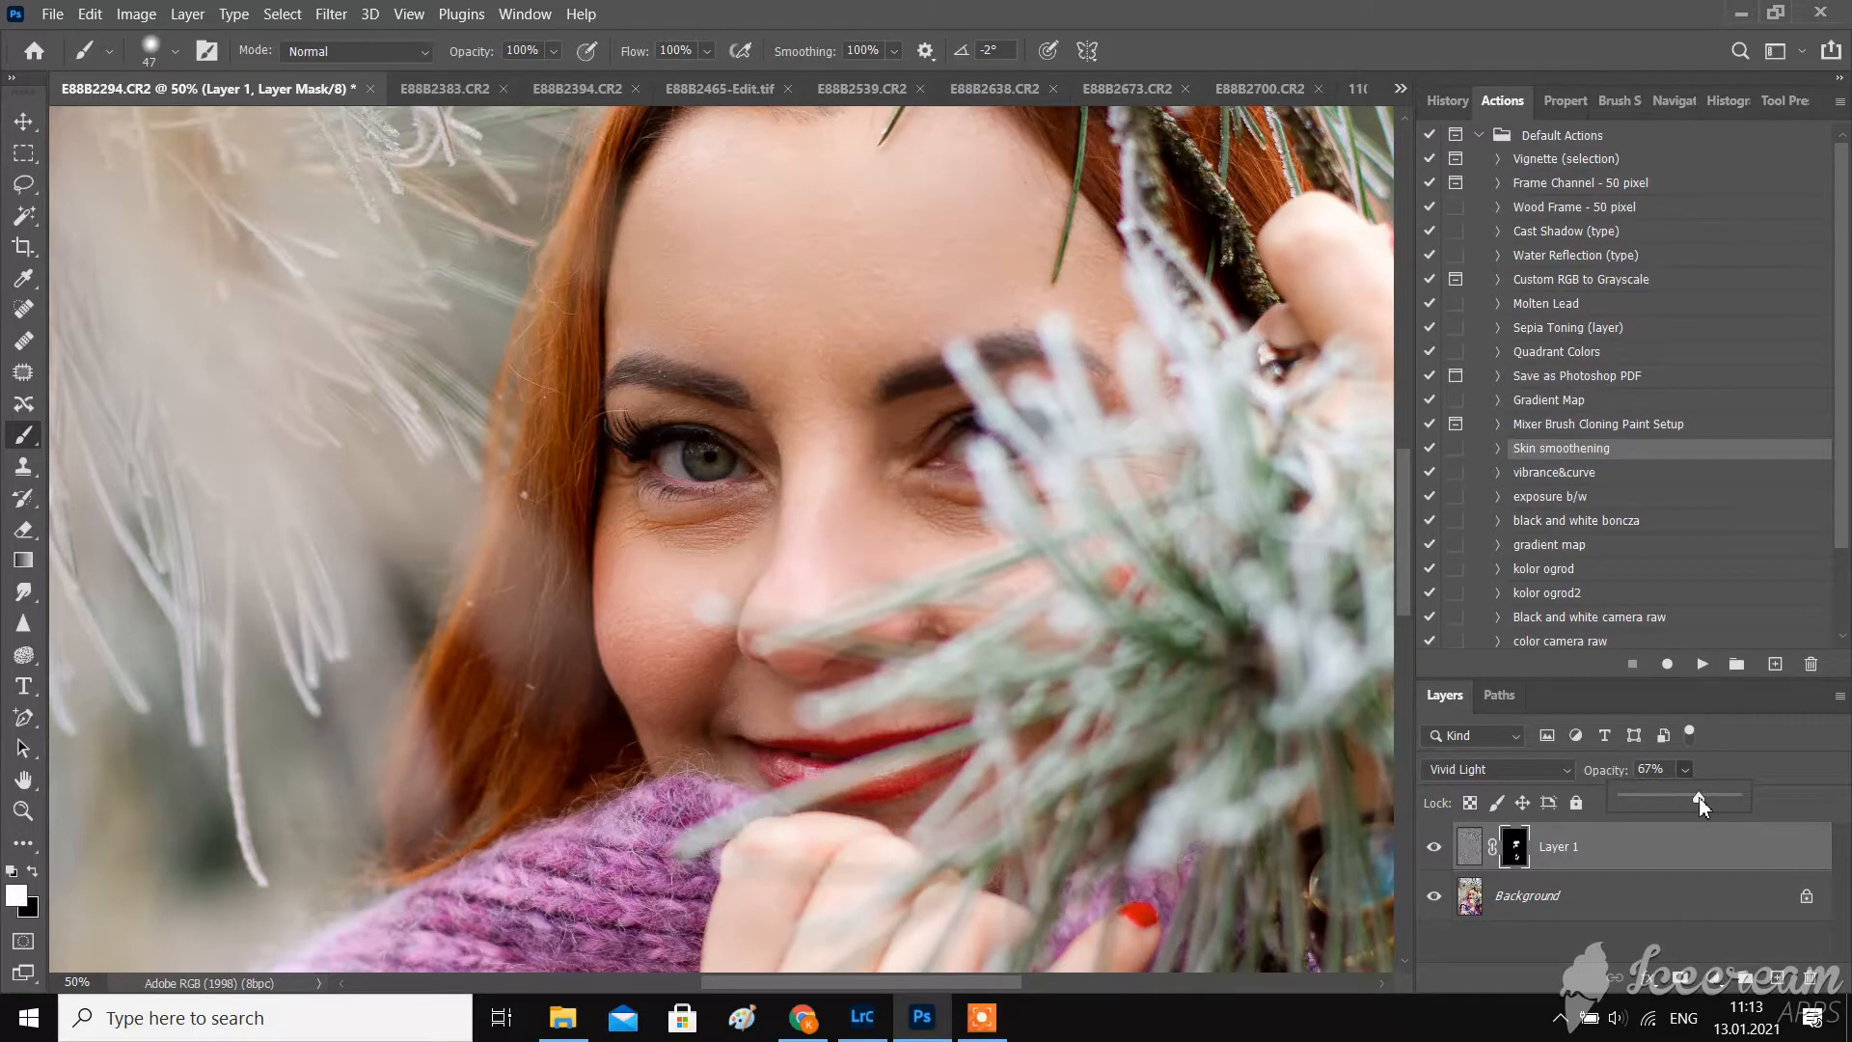
click(1439, 847)
click(1438, 847)
- Add an empty layer and set the Clone Stamp to 21% opacity, 22% flow and a 51 px brush
key(ctrl+shift+alt+n)
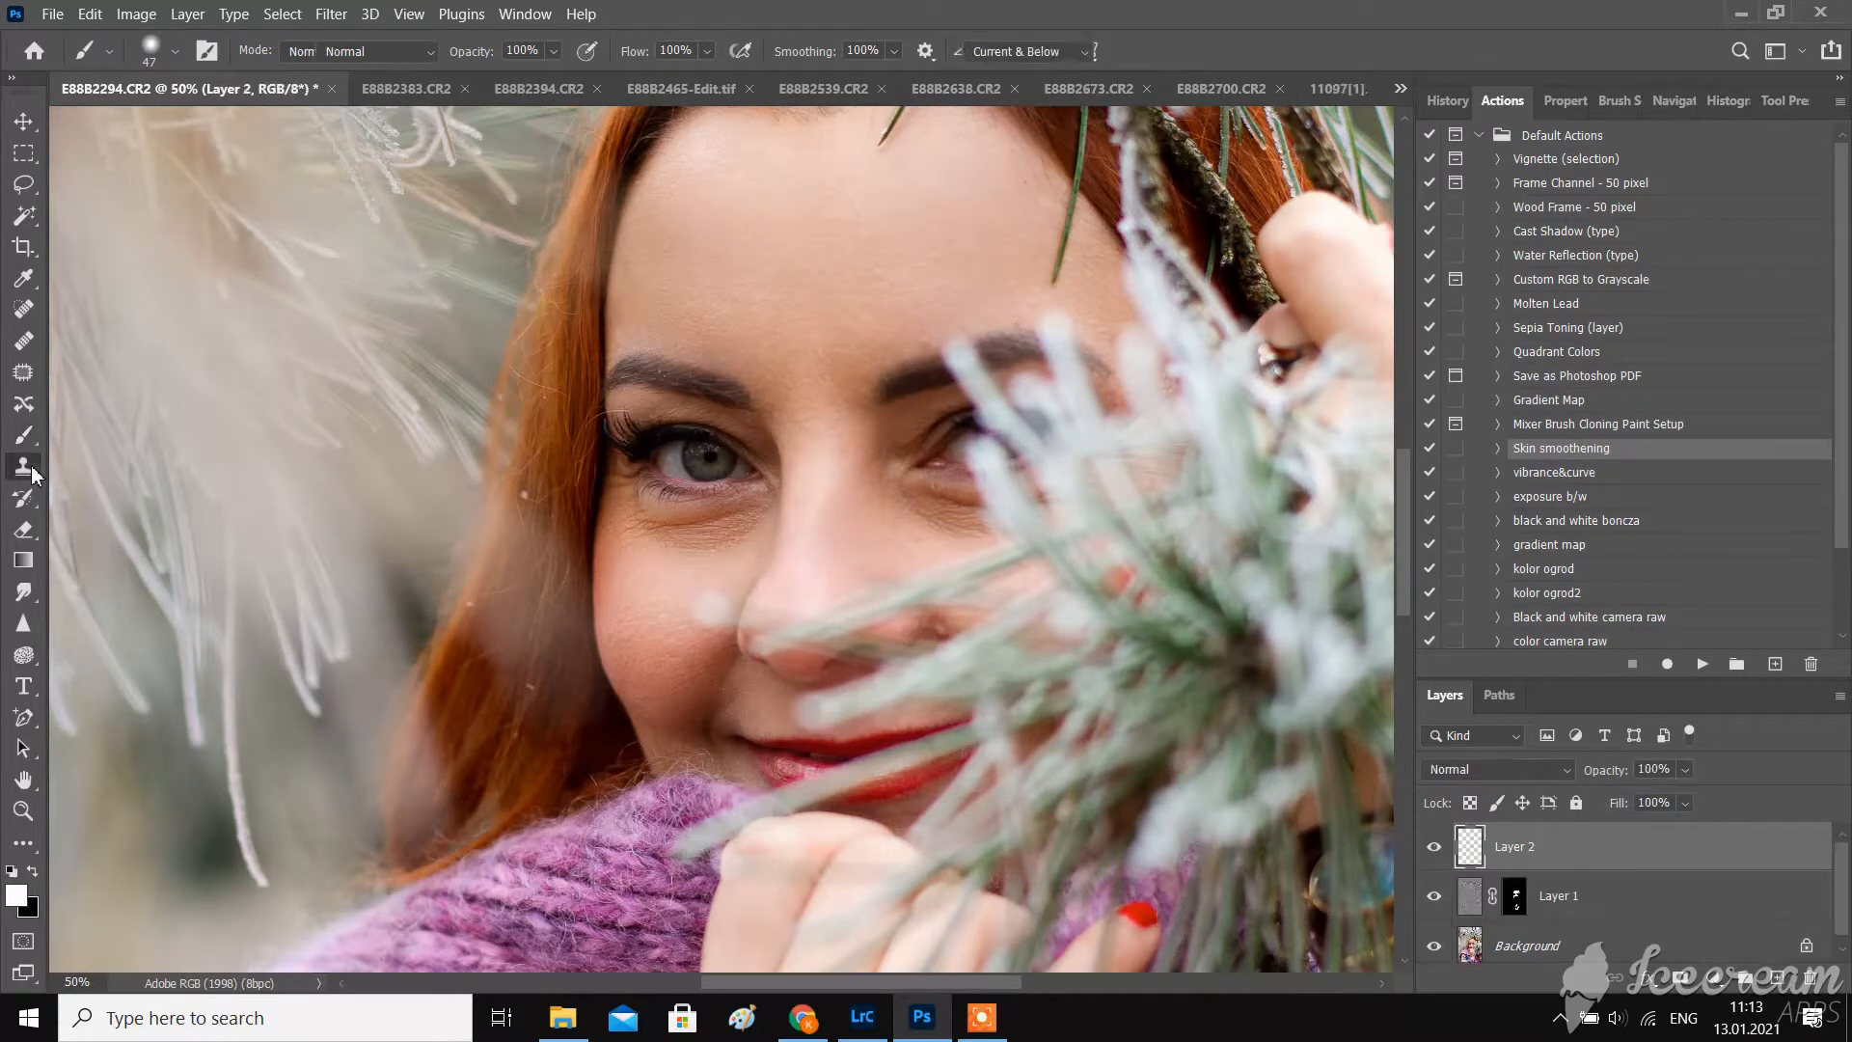
key(s)
drag(548, 77, 544, 77)
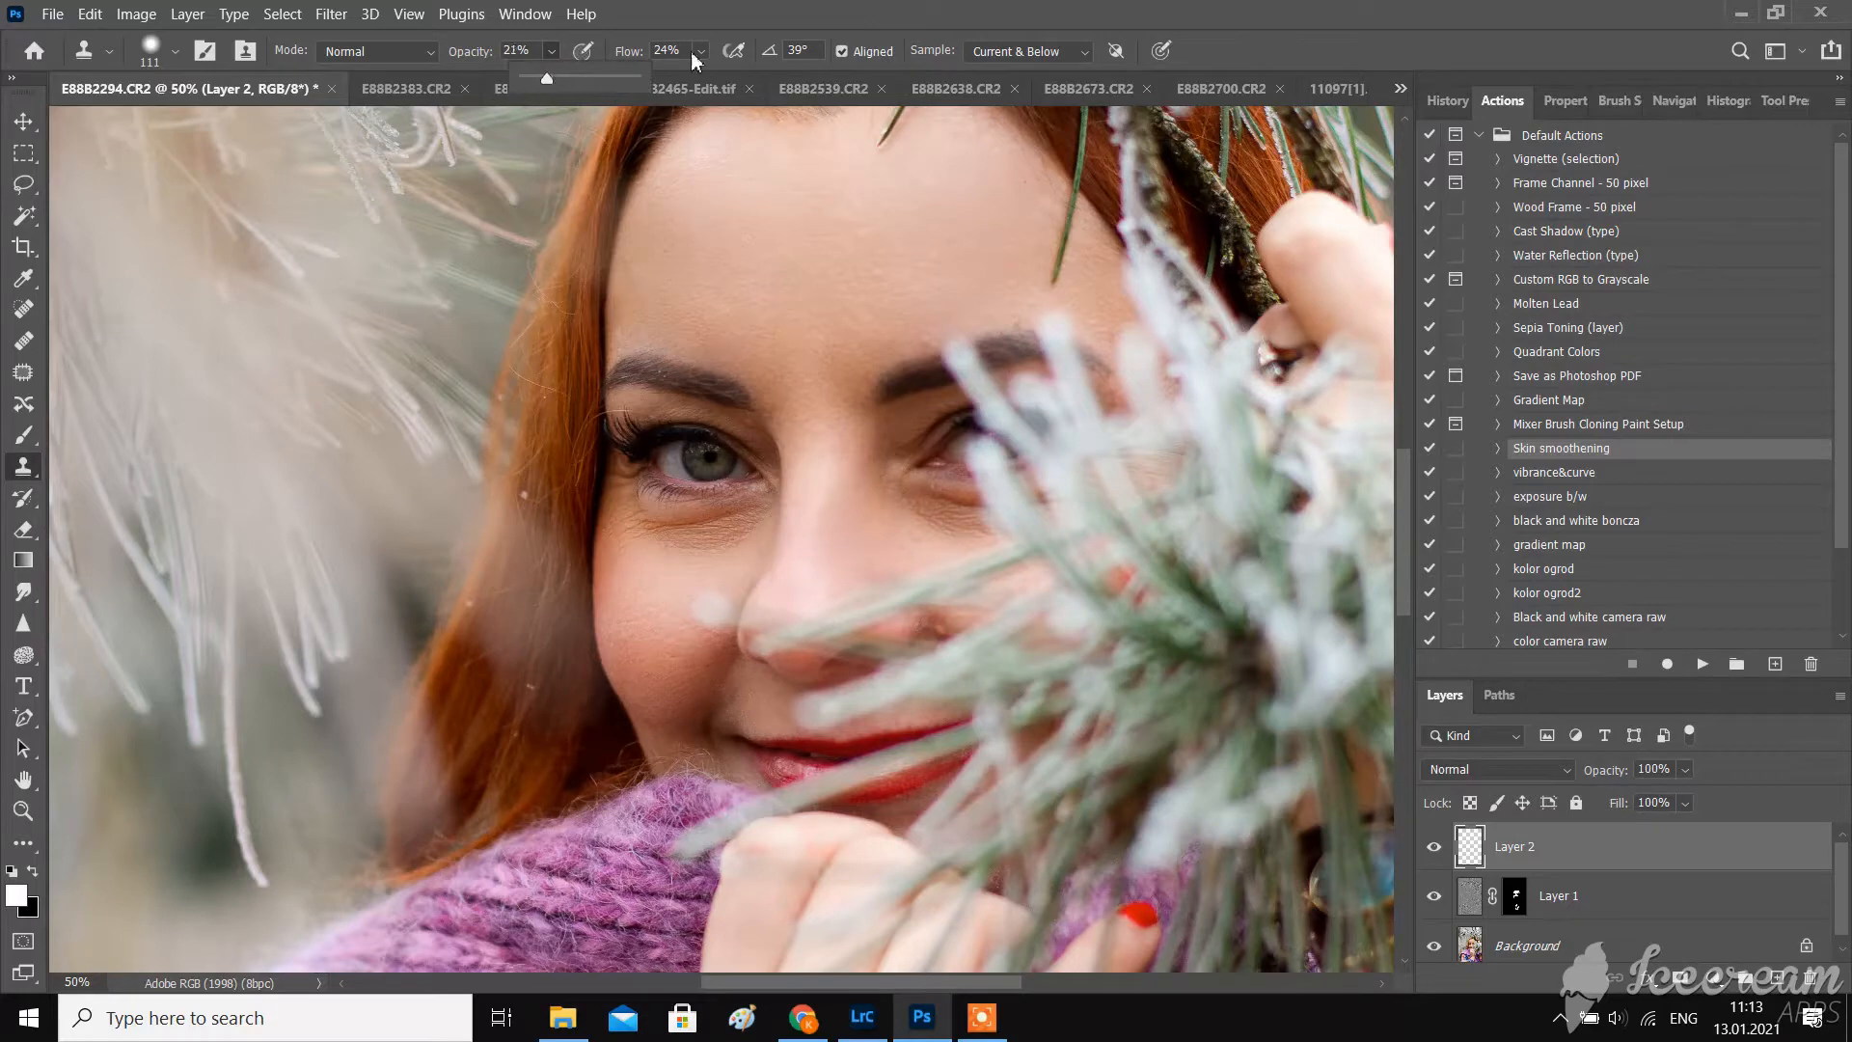
drag(701, 50, 708, 79)
click(162, 56)
text(75)
key(Return)
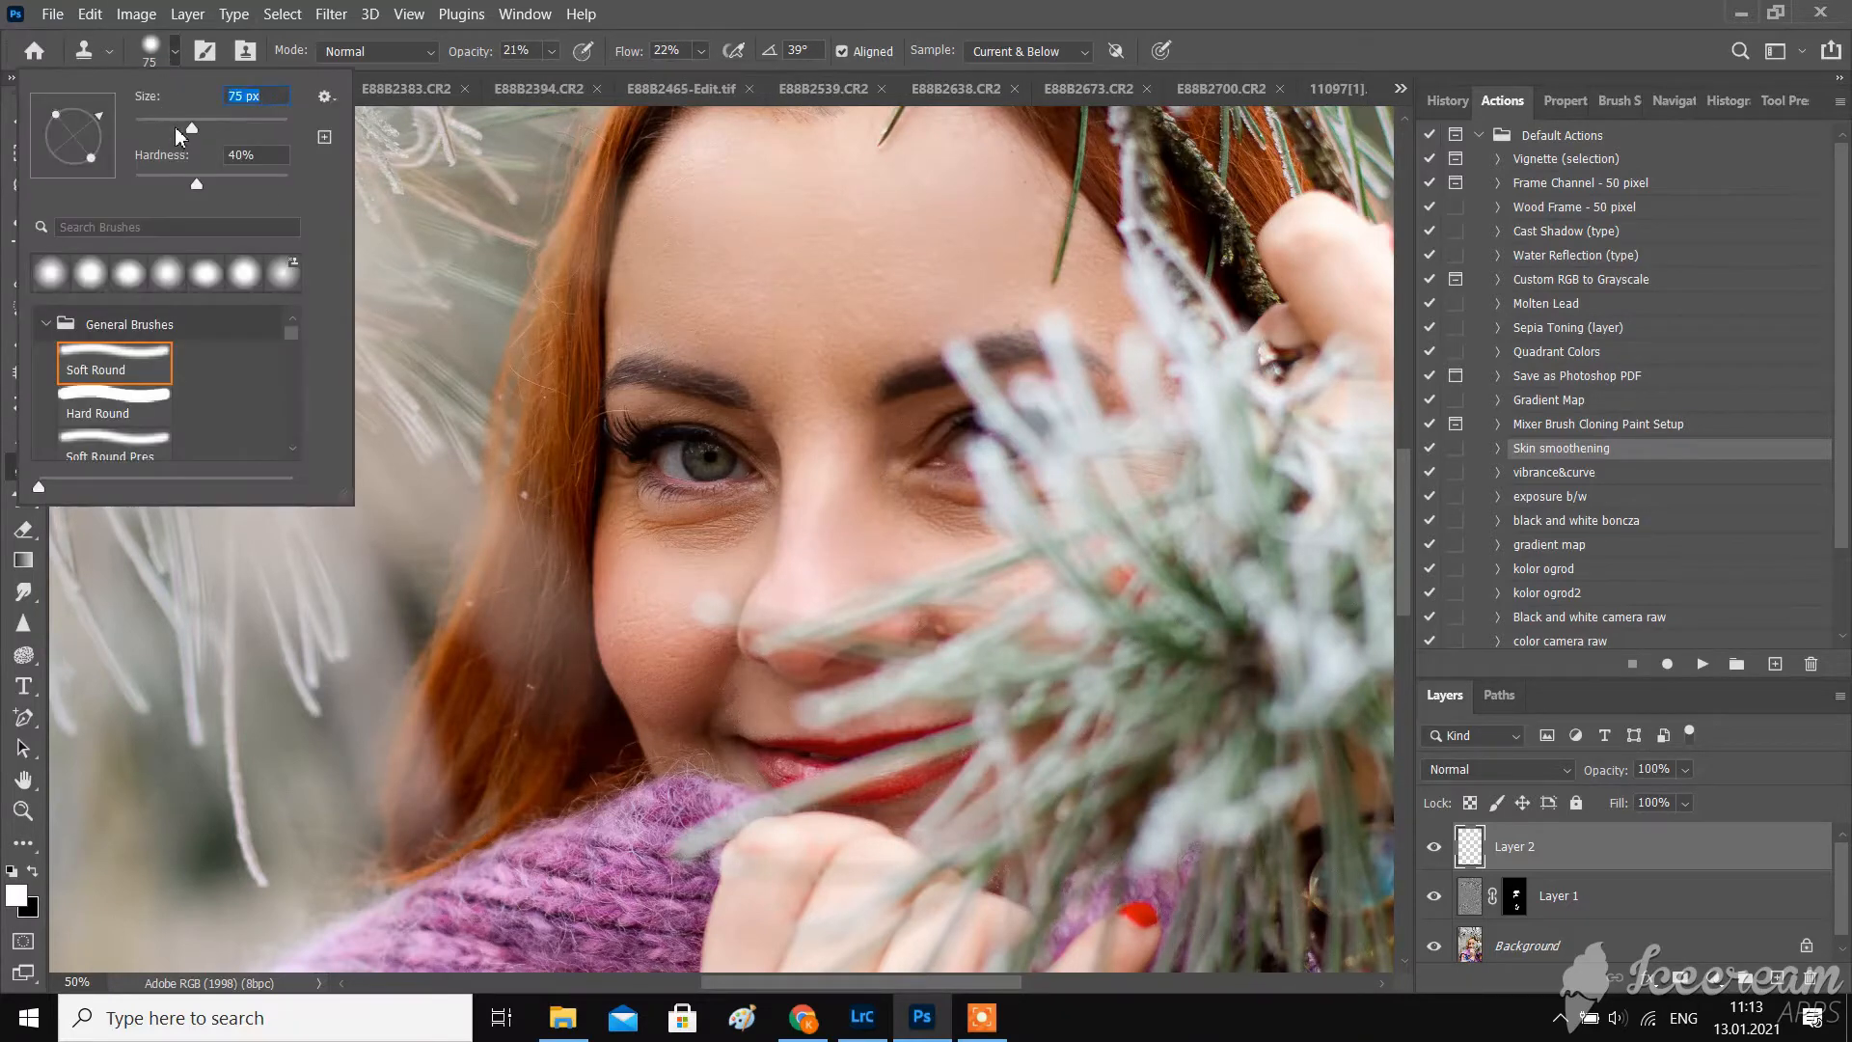
drag(176, 130, 175, 129)
click(749, 546)
key(Return)
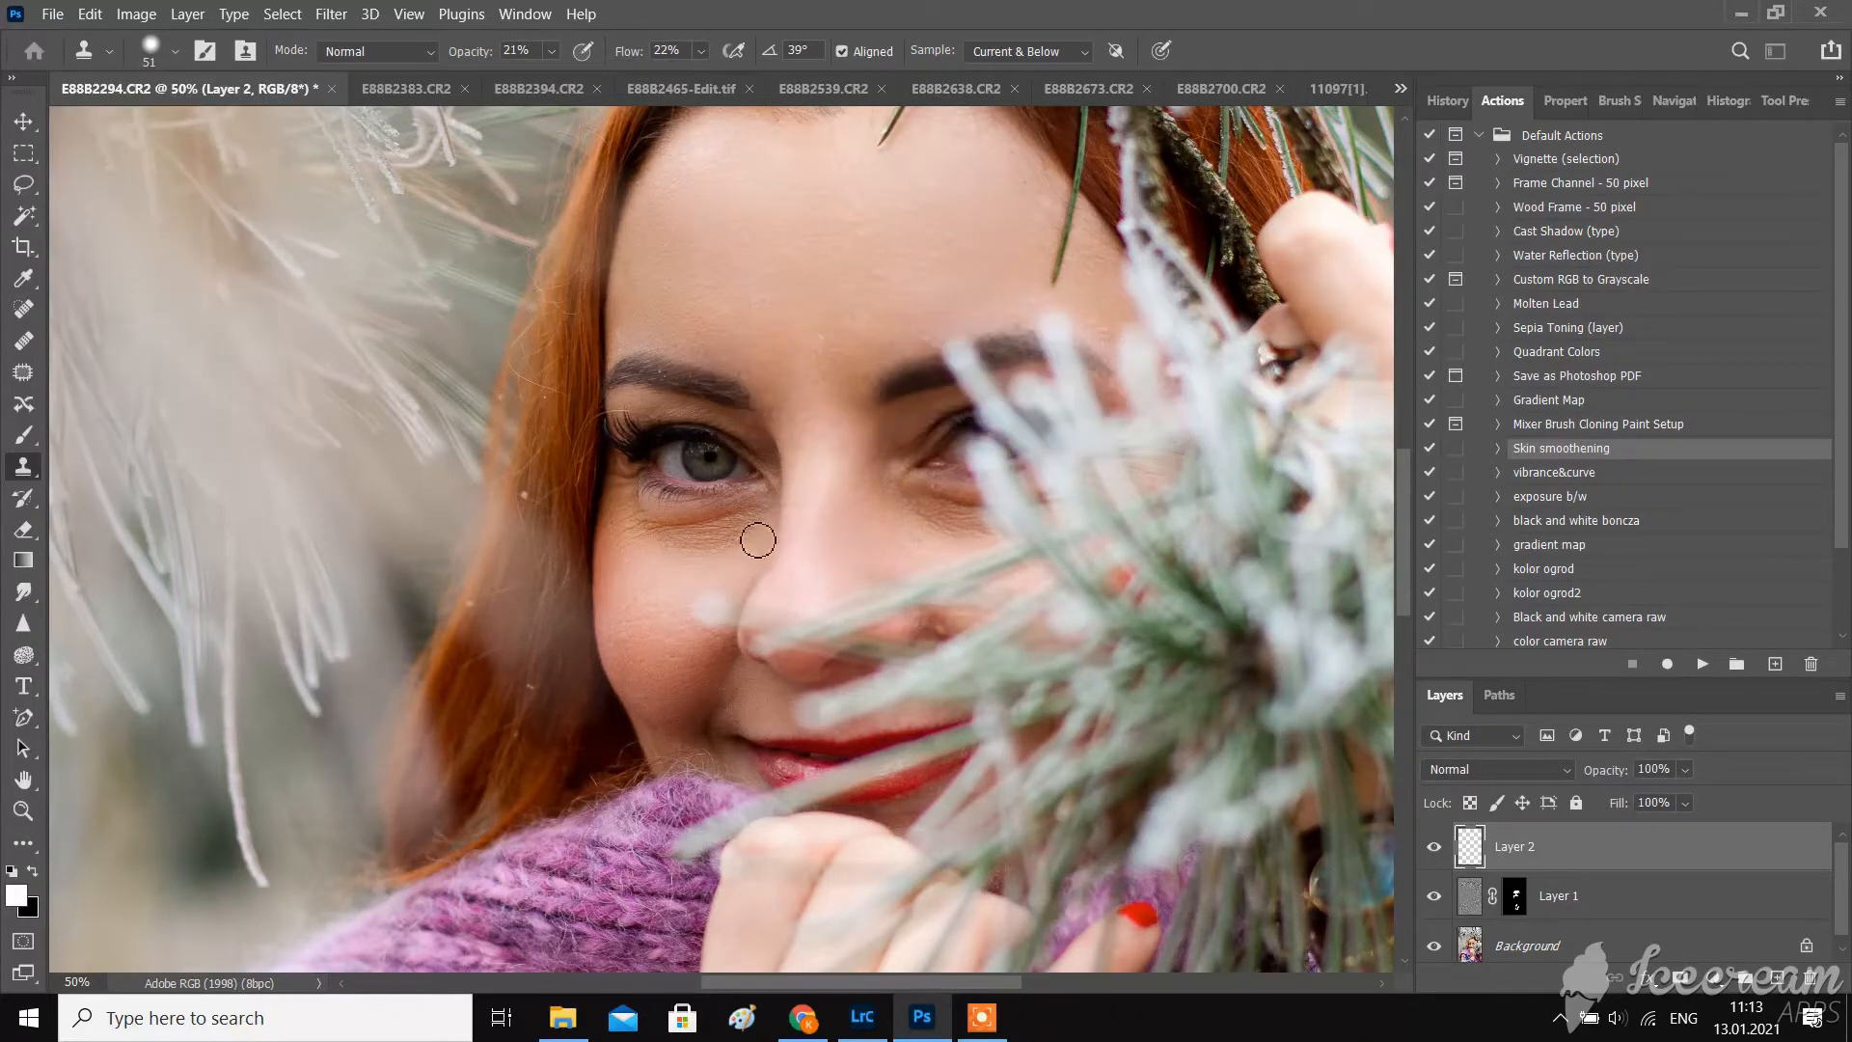
- Clone smooth skin over the wrinkles beneath the fully visible eye and compare with the layer hidden
mouse_move(758, 540)
mouse_down()
mouse_move(686, 558)
mouse_move(670, 534)
mouse_move(755, 532)
mouse_move(665, 550)
mouse_move(733, 536)
mouse_move(641, 530)
mouse_move(734, 546)
mouse_move(762, 524)
mouse_move(678, 563)
mouse_move(767, 523)
mouse_move(661, 522)
mouse_move(720, 555)
mouse_move(768, 508)
mouse_move(640, 506)
mouse_move(711, 541)
mouse_up()
click(1435, 847)
click(1435, 847)
- Clone clean skin over the wrinkles beneath the partly covered eye and check the result against the hidden layer
alt+click(901, 533)
mouse_move(916, 526)
mouse_down()
mouse_move(967, 533)
mouse_move(891, 505)
mouse_move(953, 511)
mouse_move(921, 509)
mouse_move(934, 550)
mouse_move(948, 526)
mouse_move(928, 509)
mouse_move(965, 514)
mouse_move(911, 497)
mouse_move(932, 563)
mouse_move(985, 540)
mouse_move(917, 502)
mouse_move(973, 504)
mouse_move(930, 487)
mouse_move(949, 498)
mouse_move(814, 505)
mouse_move(897, 505)
mouse_up()
click(1434, 847)
click(1435, 847)
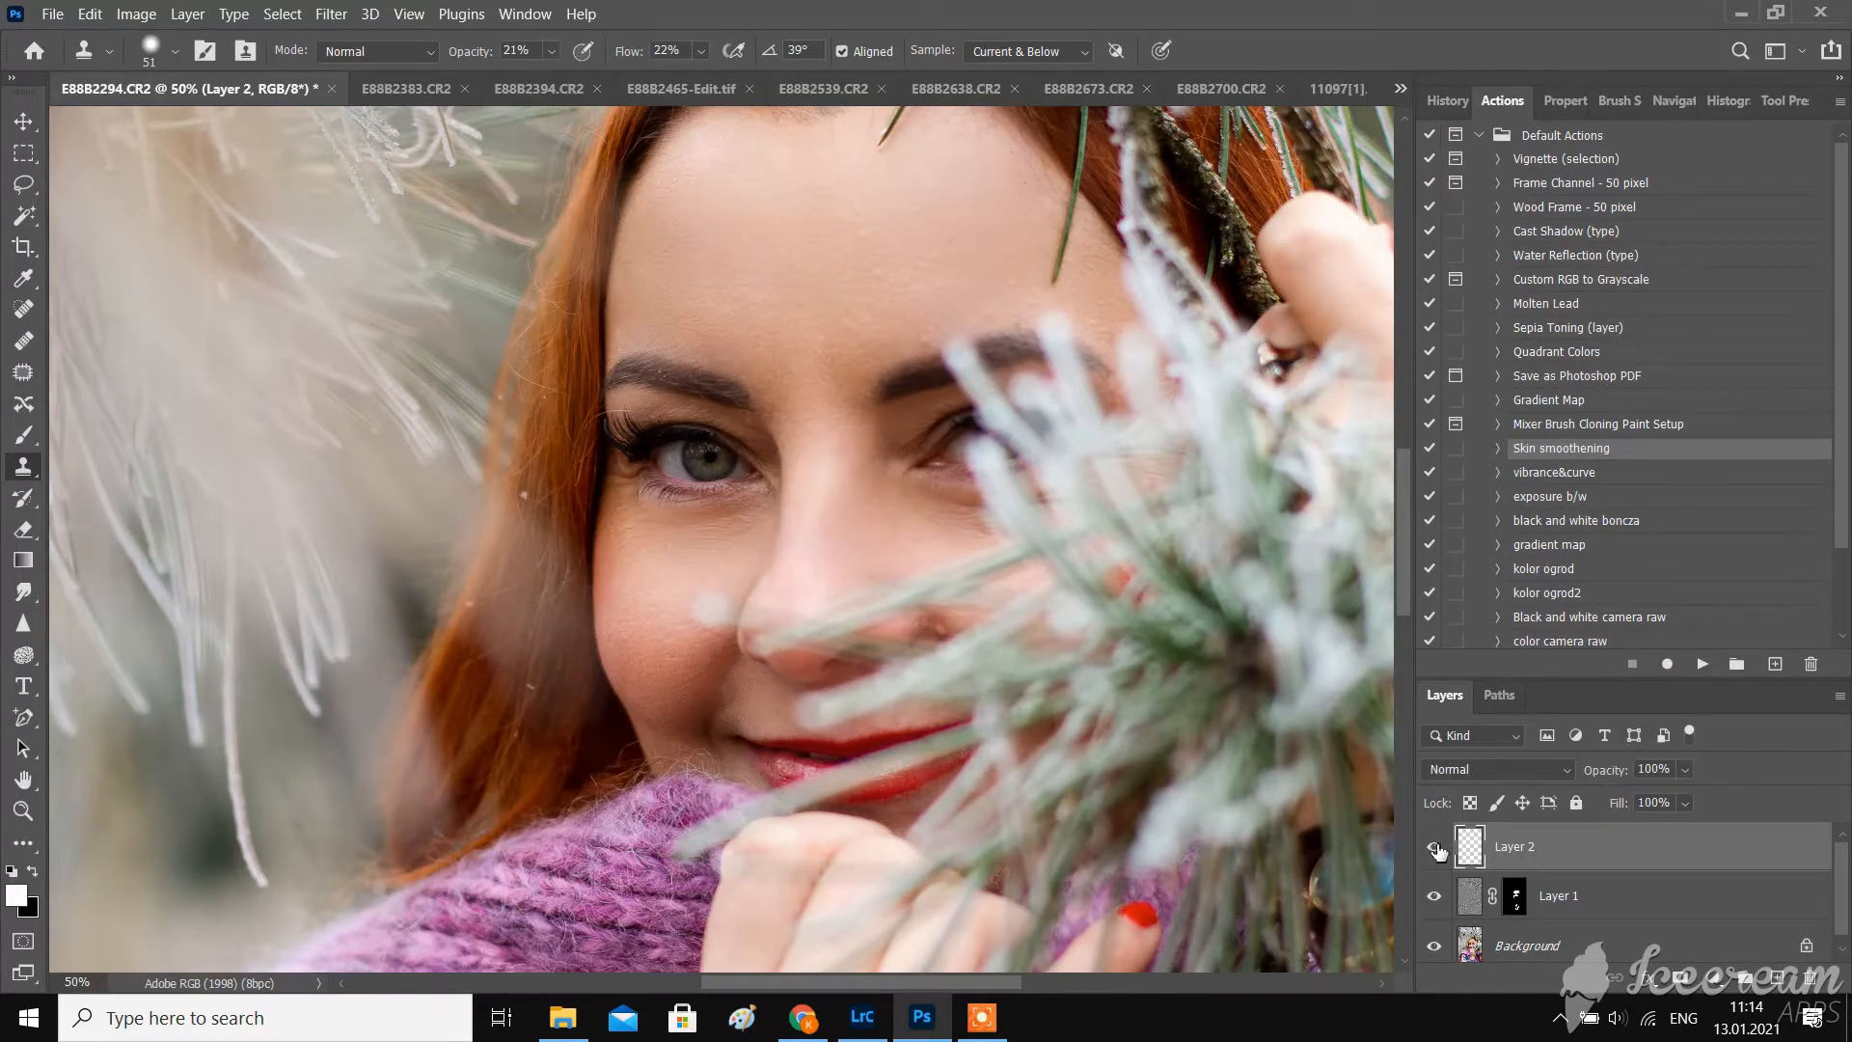
- Lower the cloned-skin layer's opacity to 88% and compare the portrait with the layer hidden and shown
key(ctrl+minus)
key(ctrl+minus)
key(ctrl+minus)
key(ctrl+minus)
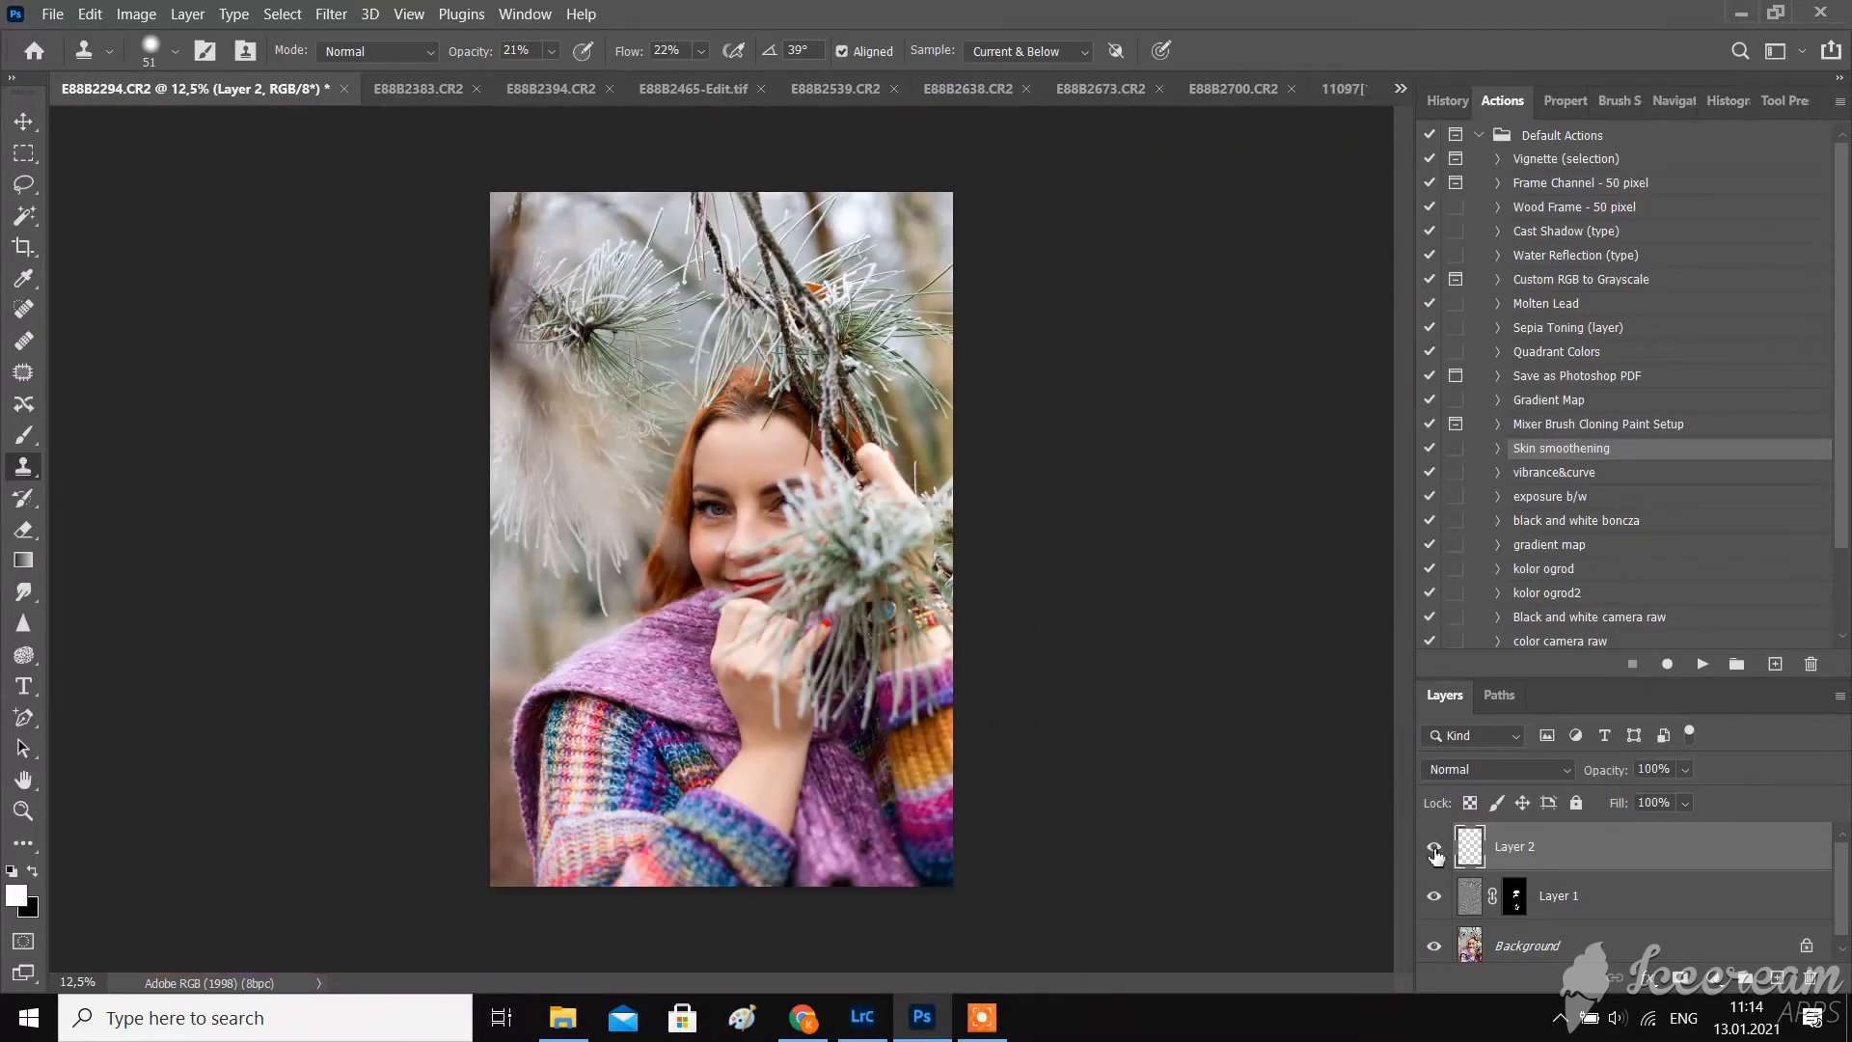
click(1685, 769)
drag(1708, 796, 1698, 799)
click(1434, 847)
click(1434, 847)
key(ctrl+plus)
key(ctrl+plus)
key(ctrl+plus)
key(ctrl+plus)
key(ctrl+plus)
scroll(1237, 724, up, 1)
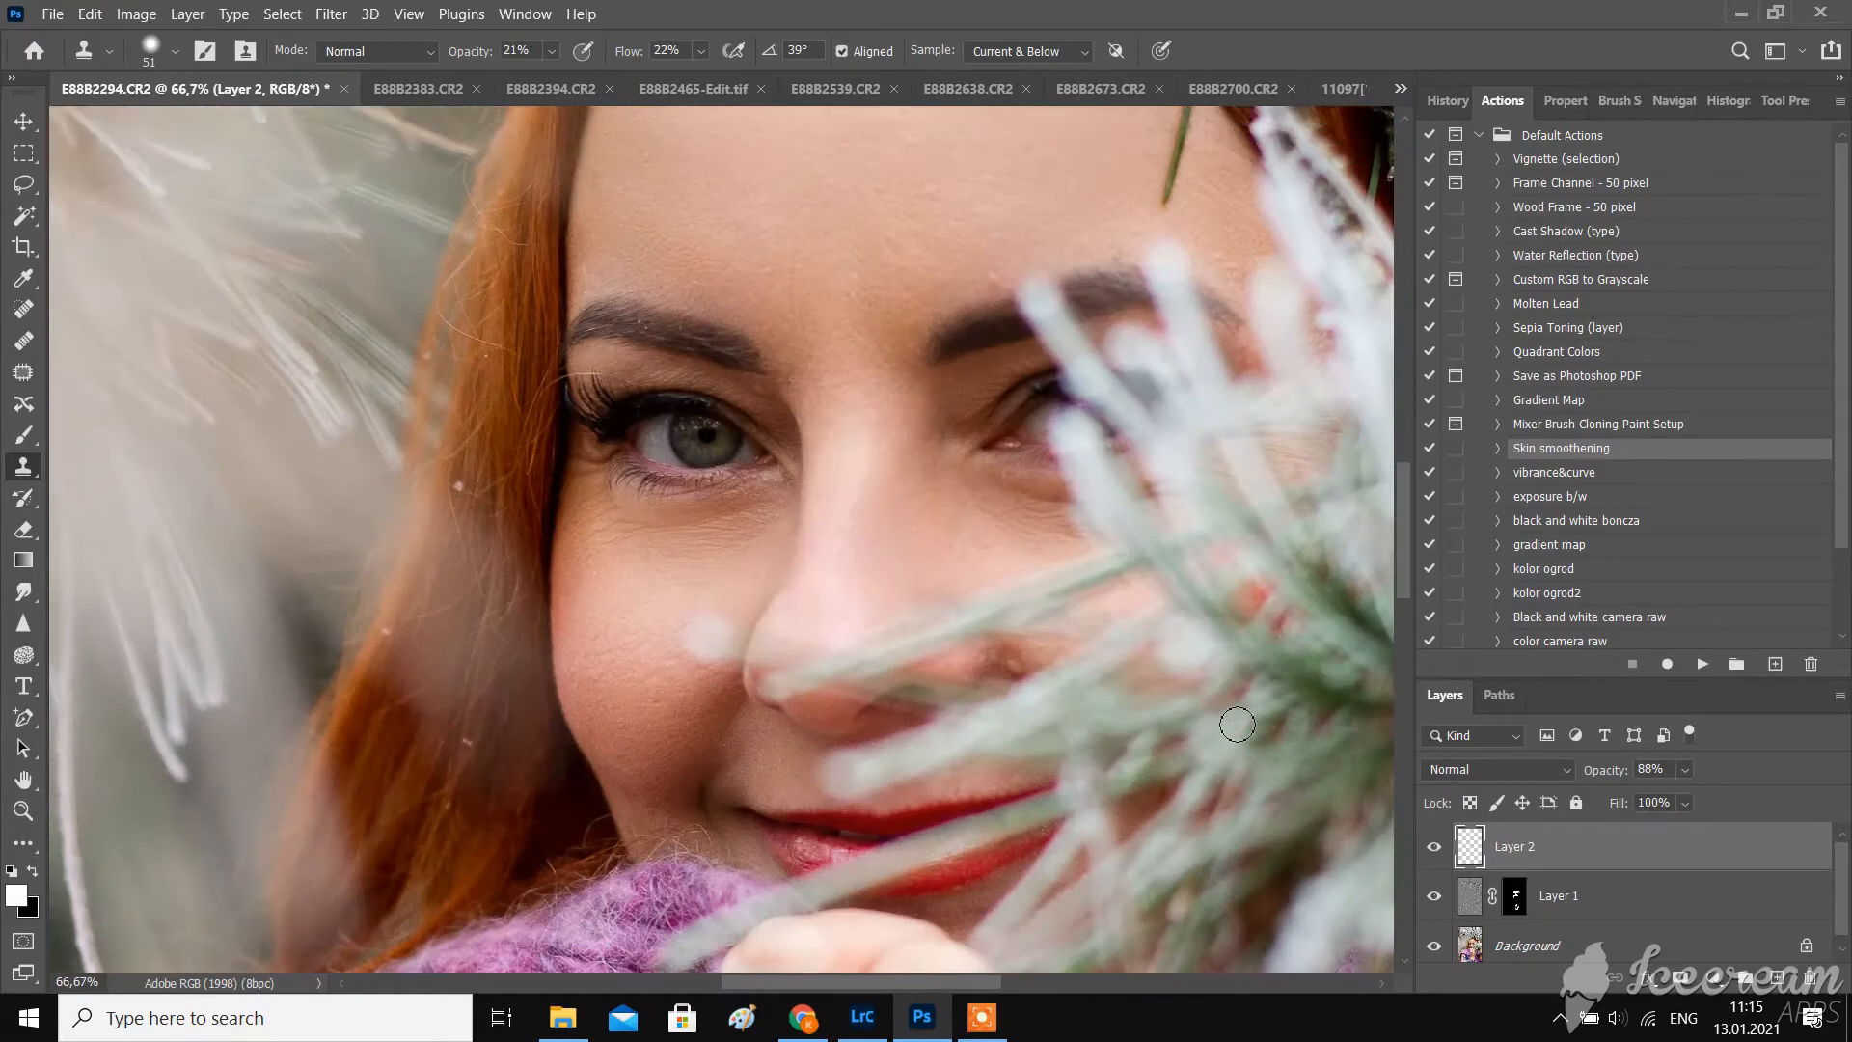
- Check the under-eye retouching in the whole portrait and again close up on the face
key(ctrl+minus)
key(ctrl+minus)
key(ctrl+minus)
key(ctrl+minus)
key(ctrl+minus)
key(ctrl+plus)
key(ctrl+plus)
key(ctrl+plus)
key(ctrl+plus)
key(ctrl+plus)
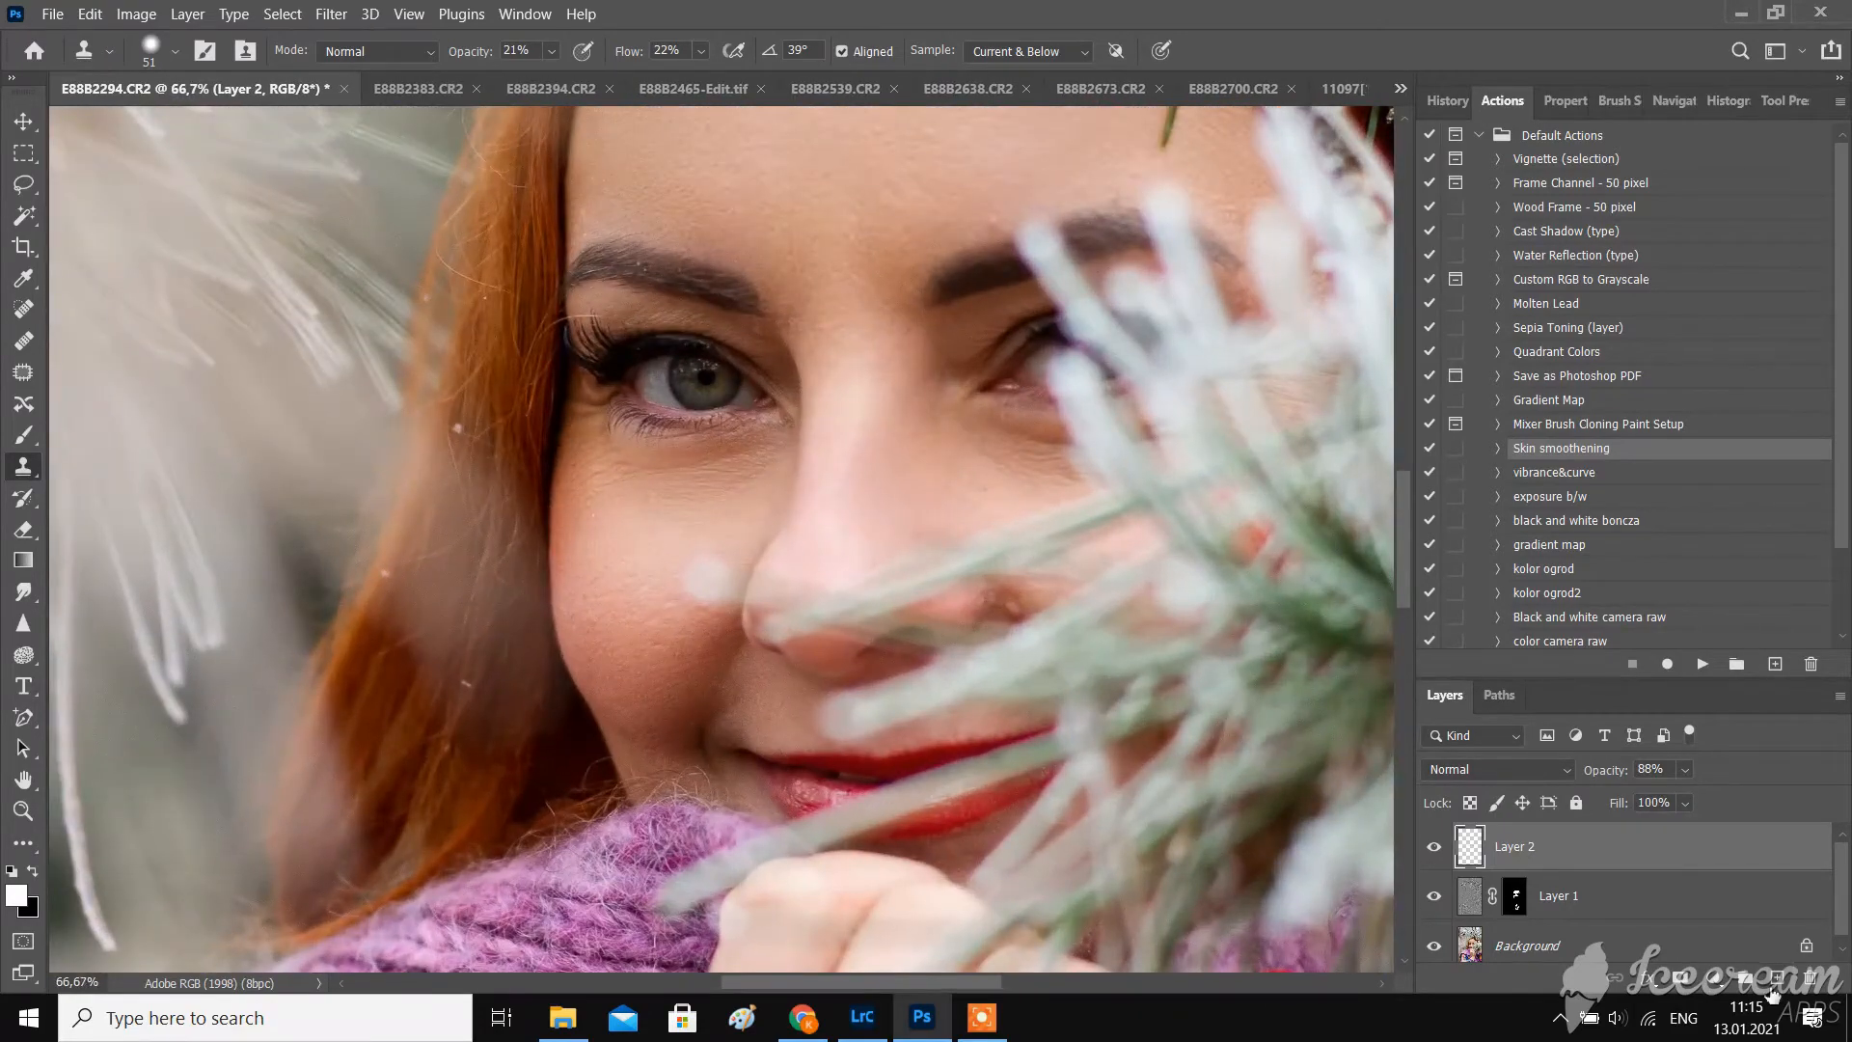
- Add a Curves adjustment layer and raise its midtones from input 123 to output 135 to brighten the portrait slightly
click(1714, 977)
click(1698, 687)
mouse_move(1632, 408)
mouse_down()
mouse_move(1626, 365)
mouse_move(1642, 385)
mouse_up()
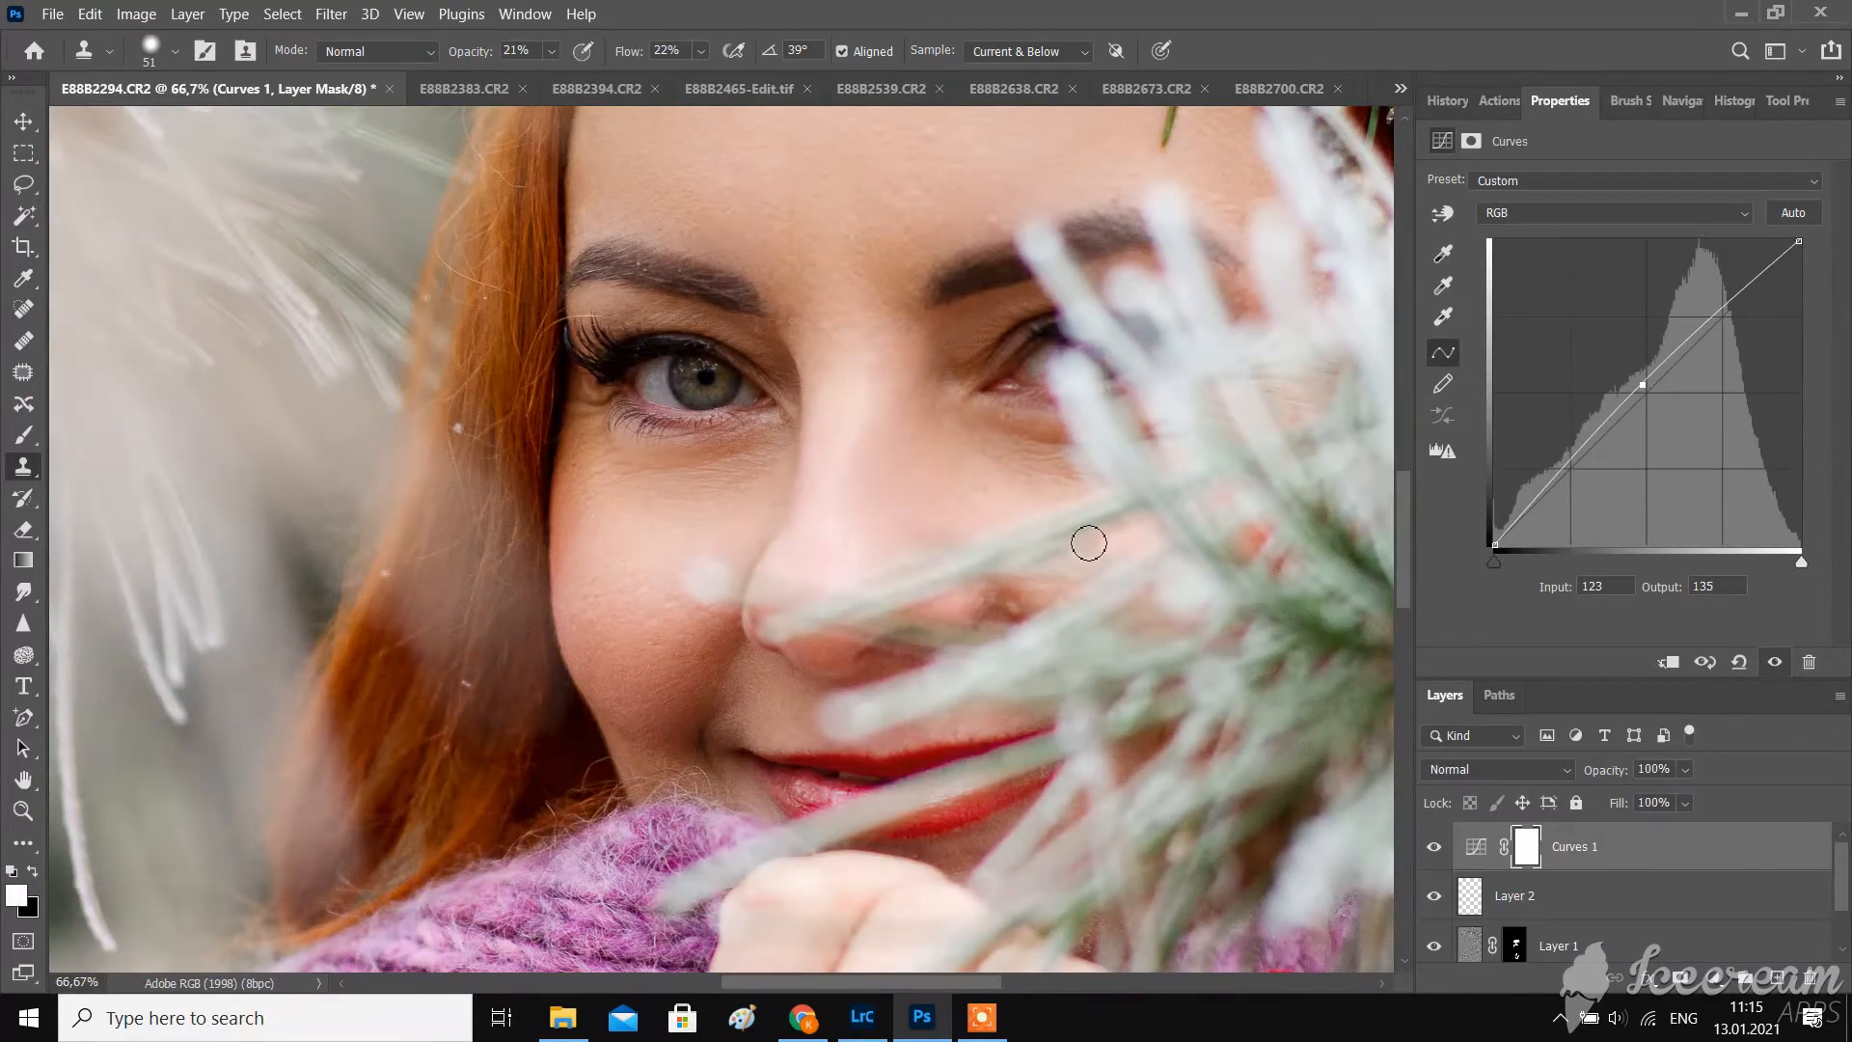
key(ctrl+minus)
key(ctrl+minus)
key(ctrl+minus)
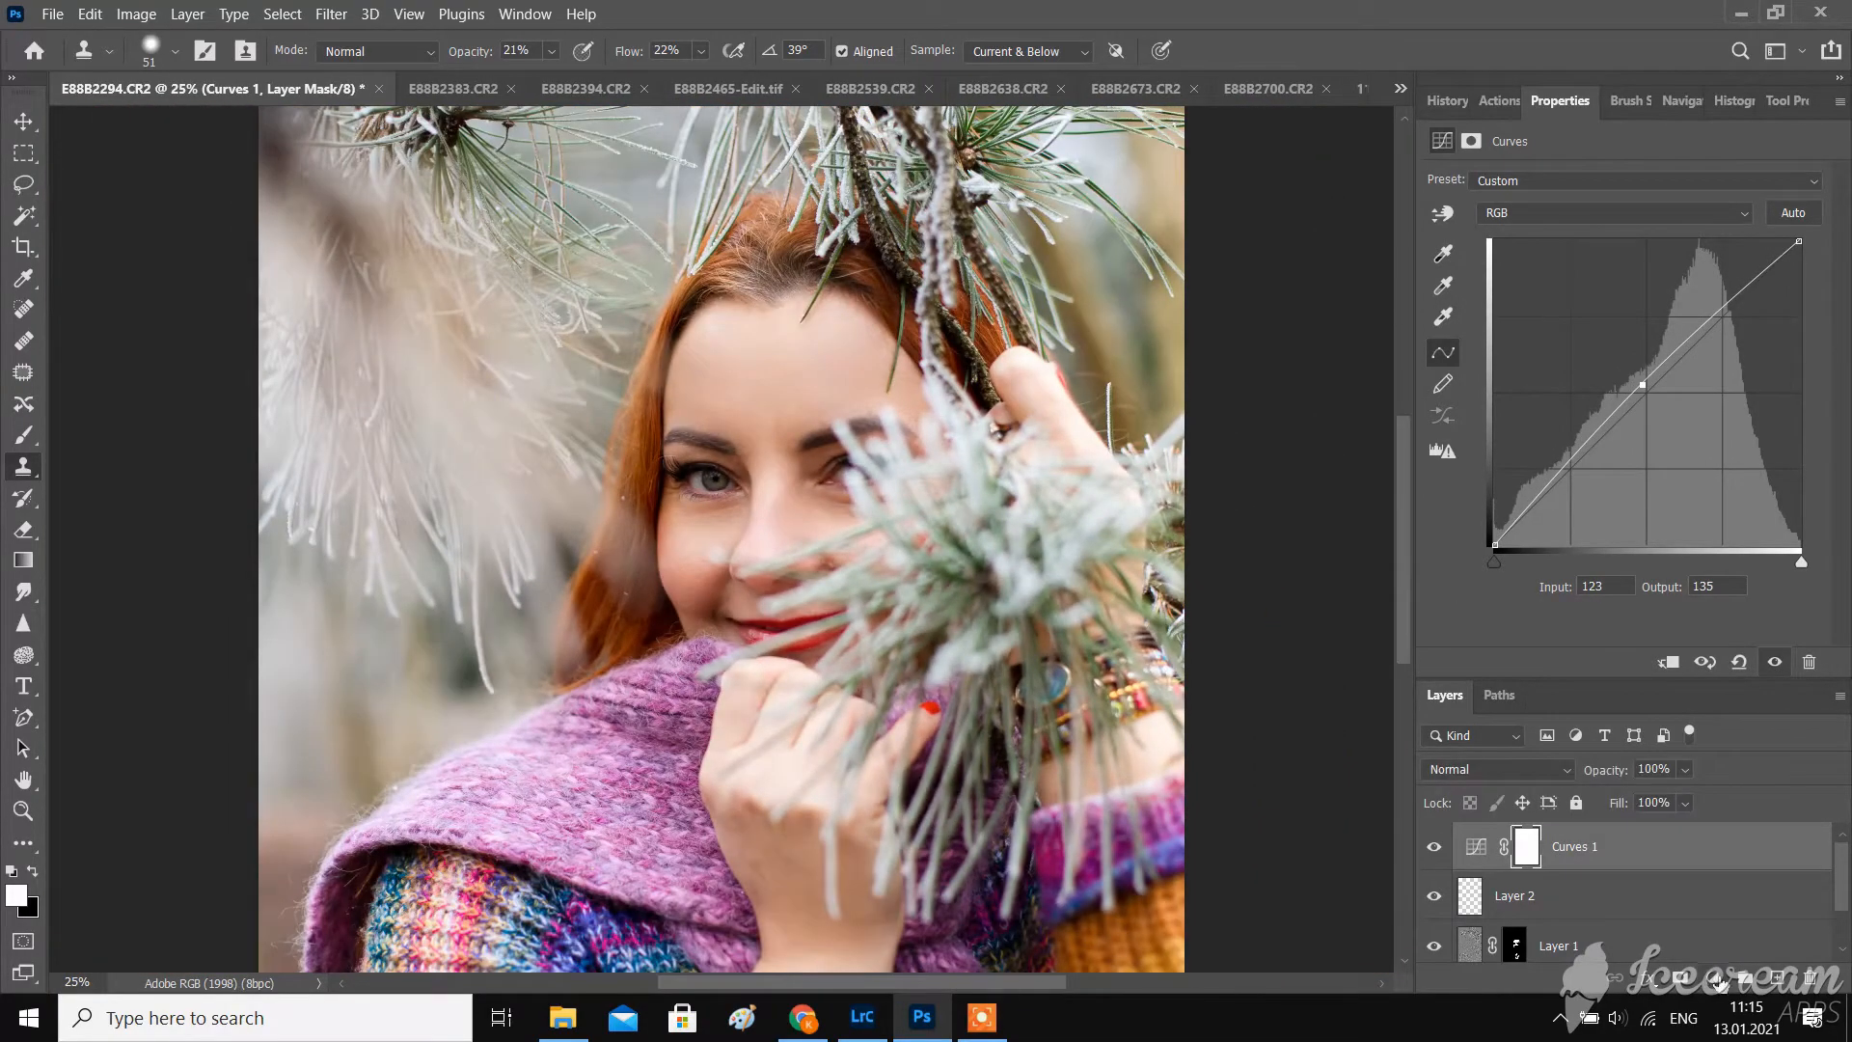
- Add a second Curves layer with the midtones raised from input 111 to output 146 and invert its mask to black
click(1718, 980)
click(1698, 677)
drag(1628, 411, 1628, 370)
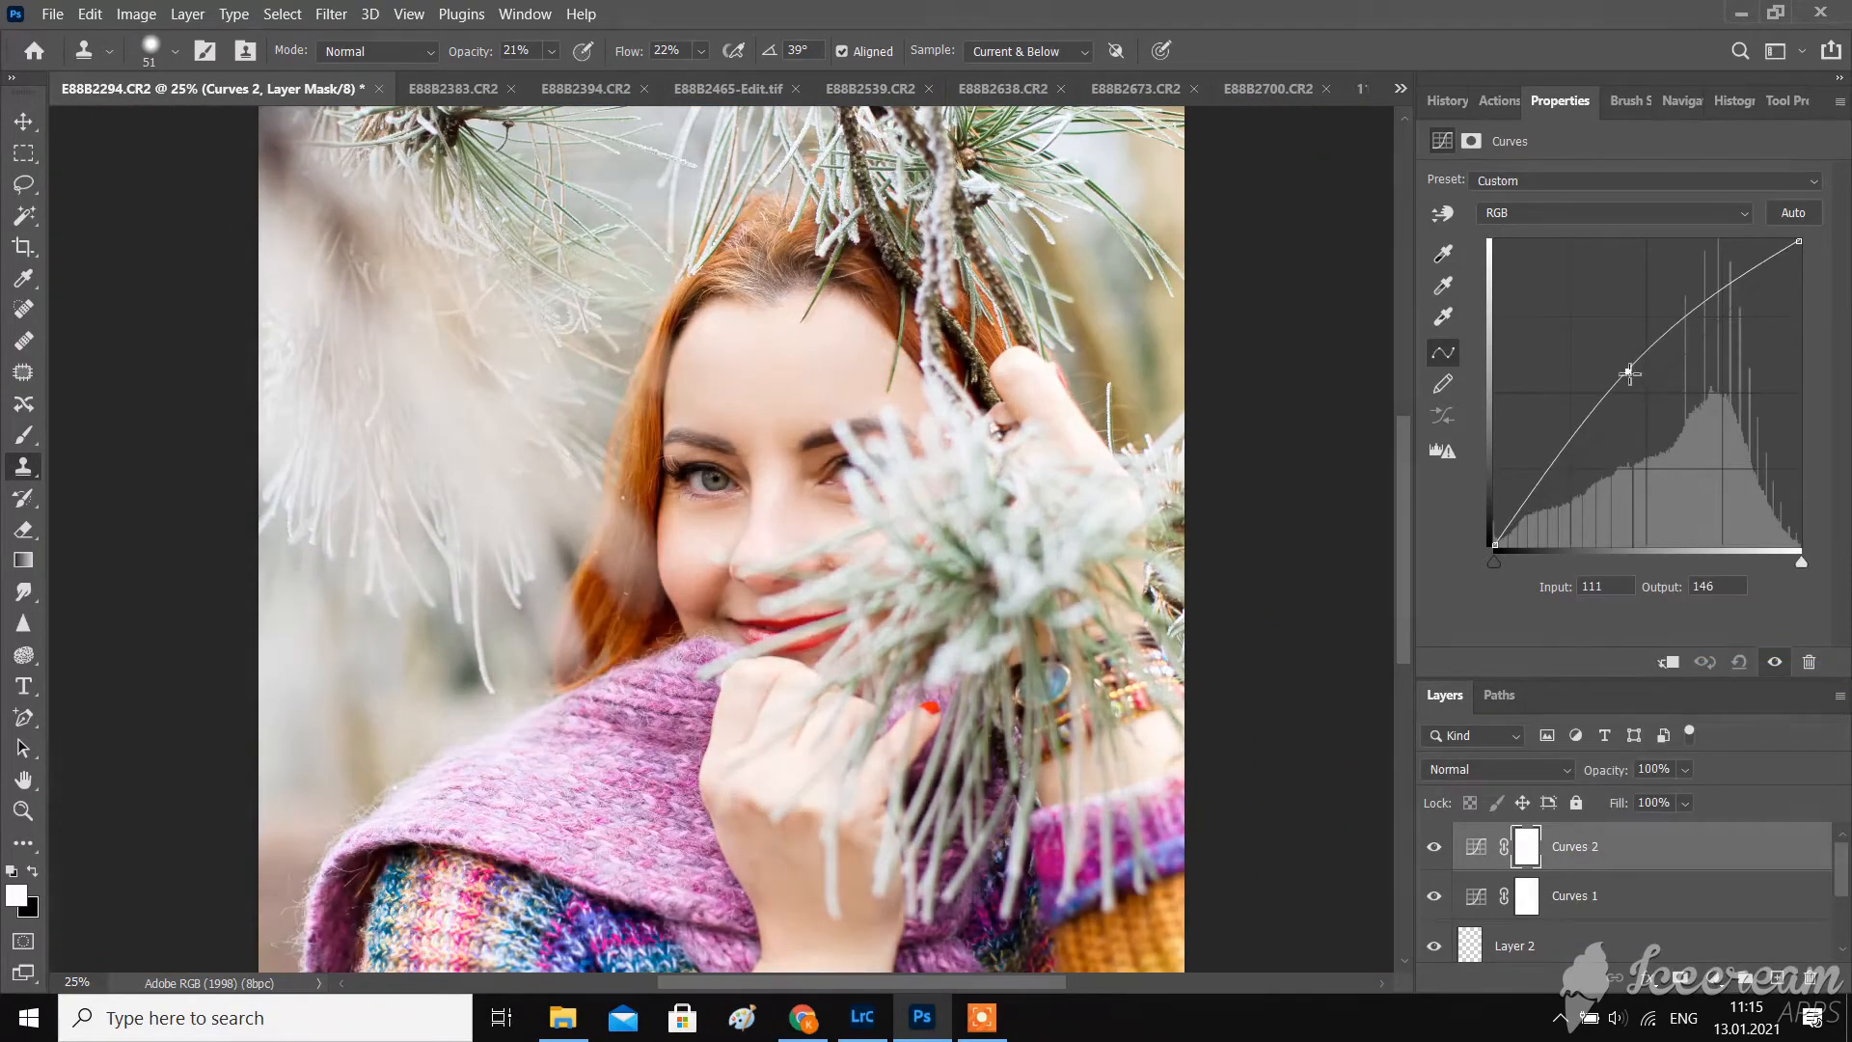
click(1523, 853)
key(ctrl+i)
- Set a white Brush to 76% opacity and 68% flow and reveal the brightening over the fully visible eye's iris
key(ctrl+plus)
key(ctrl+plus)
key(ctrl+plus)
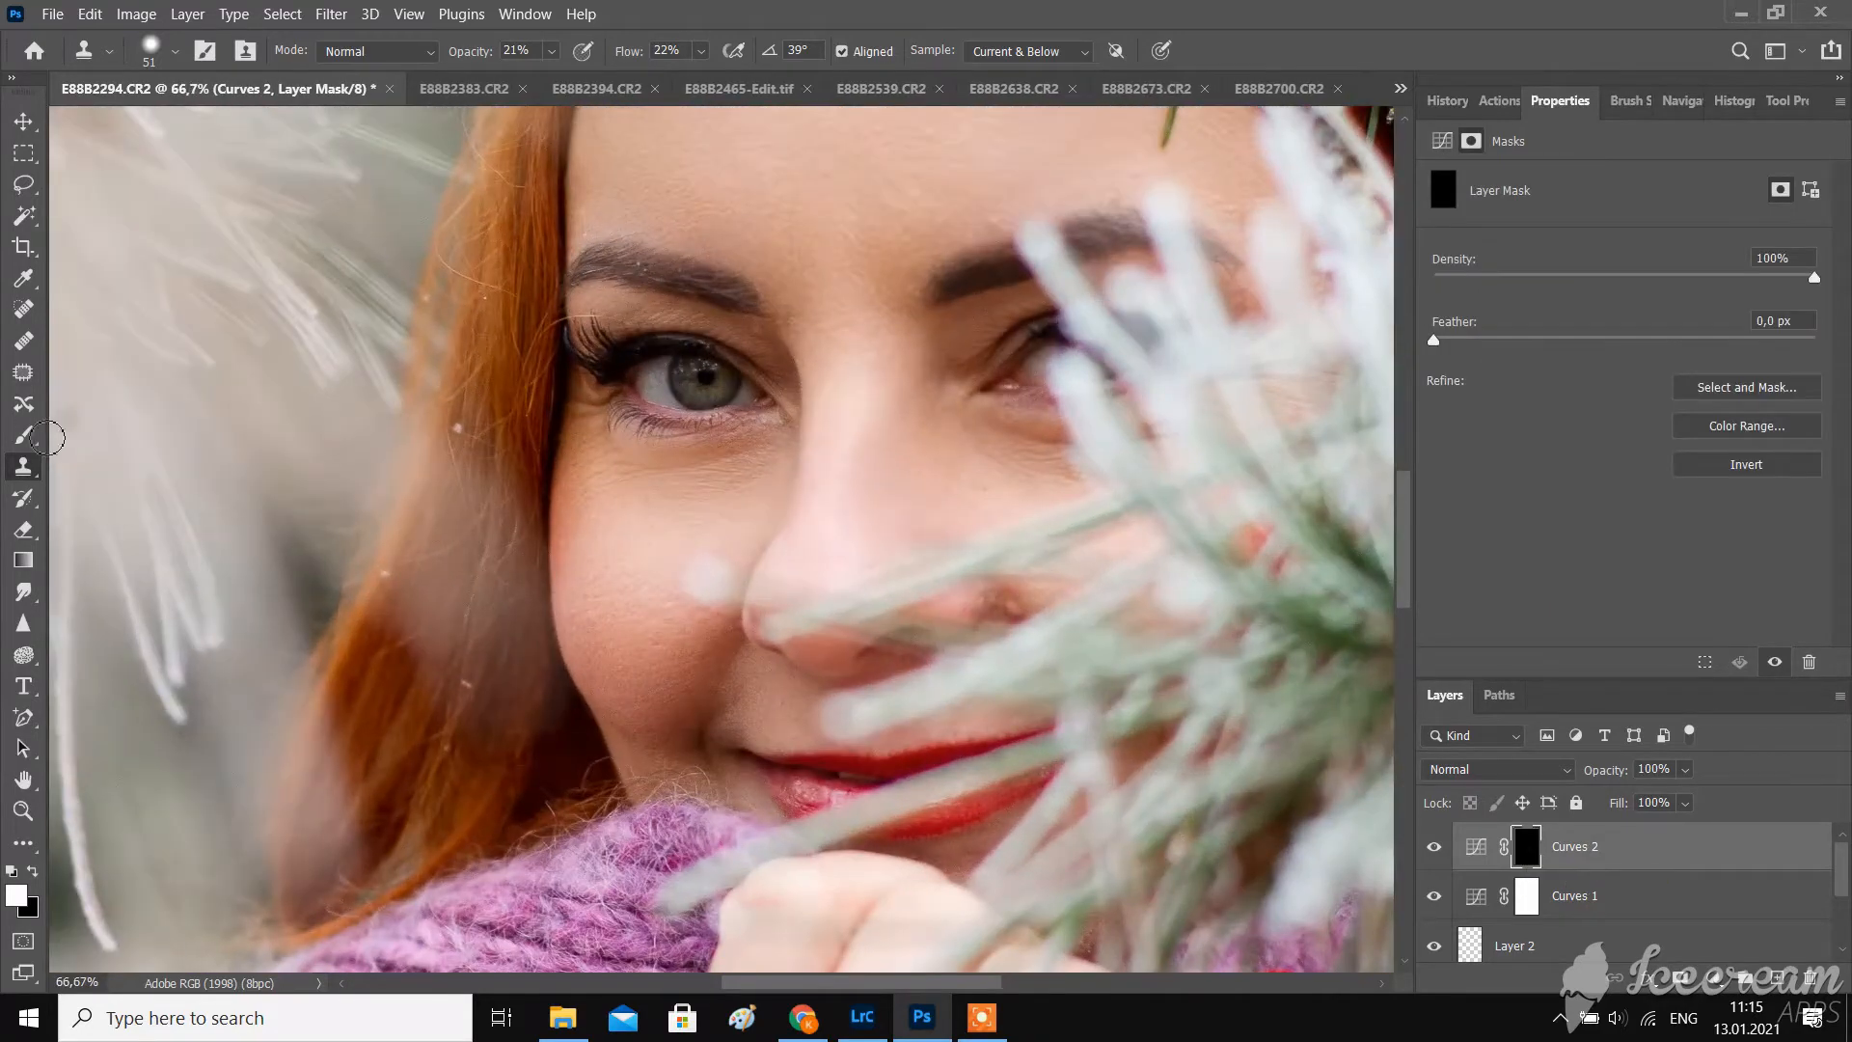
key(b)
key(7)
key(6)
key(shift+6)
key(shift+8)
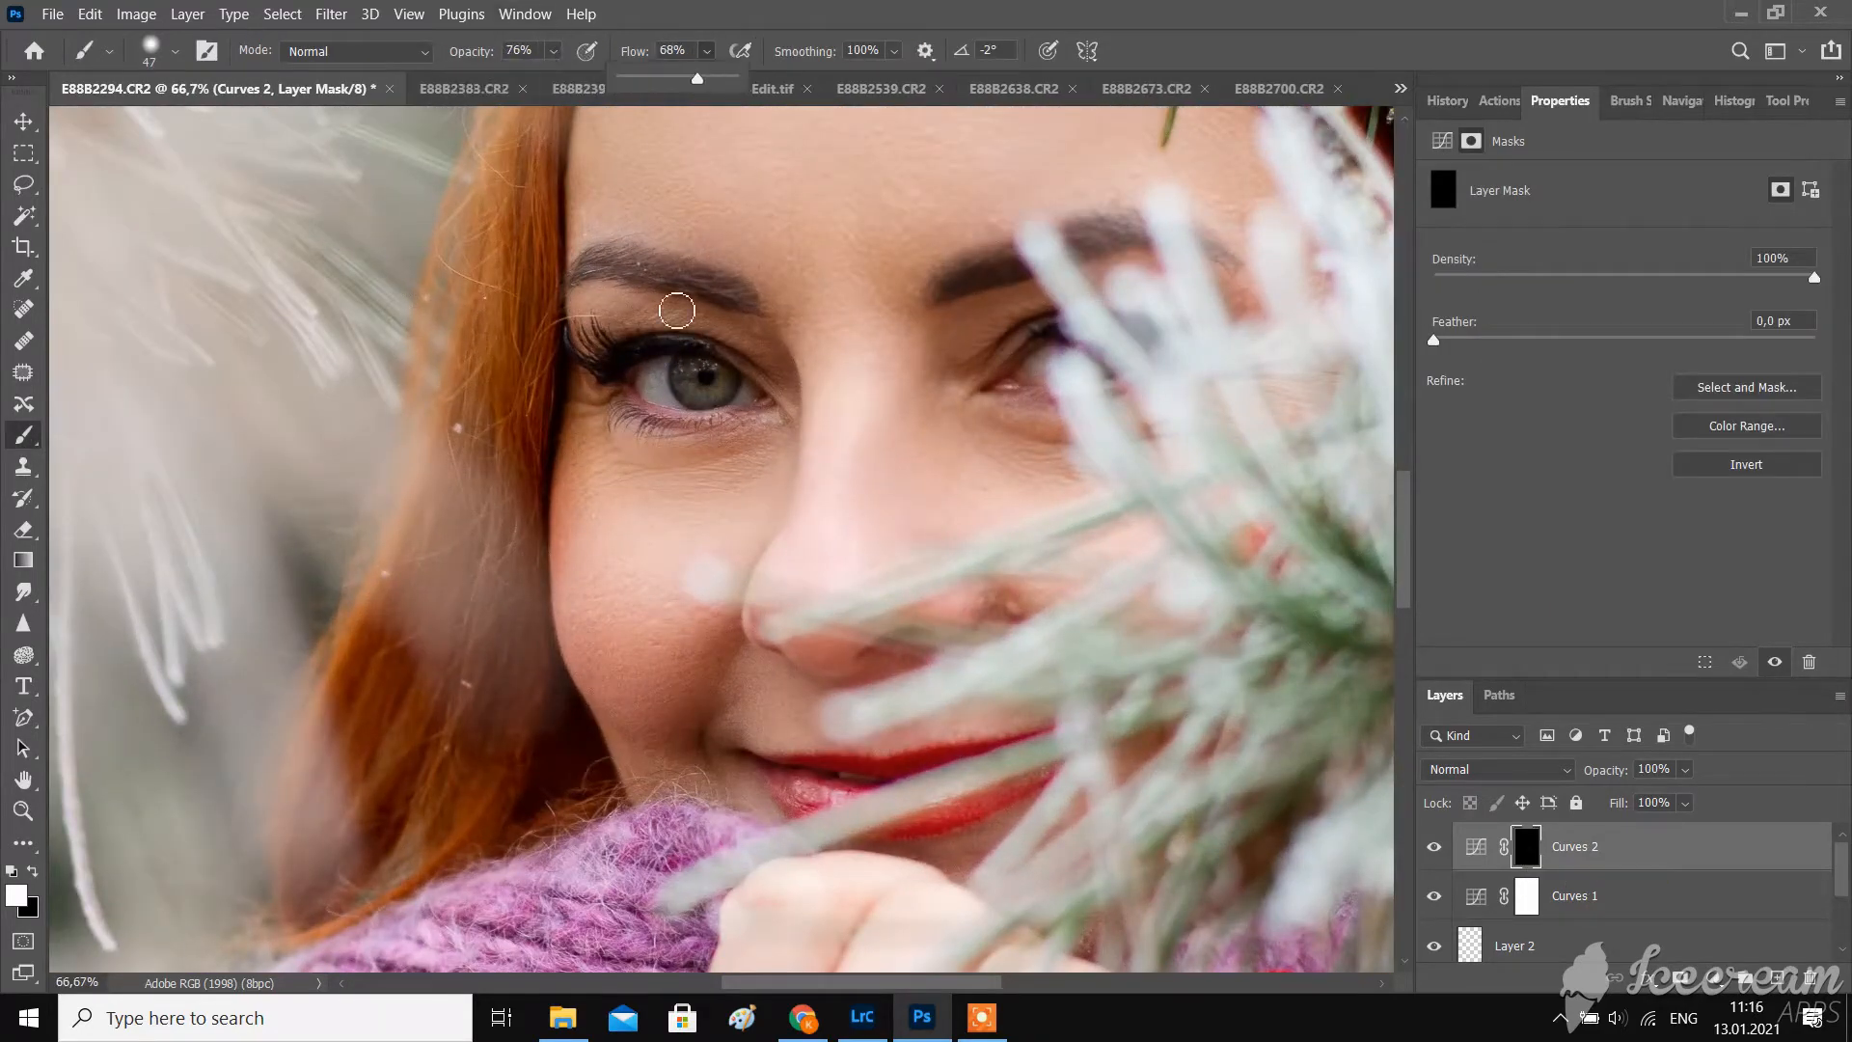
click(697, 376)
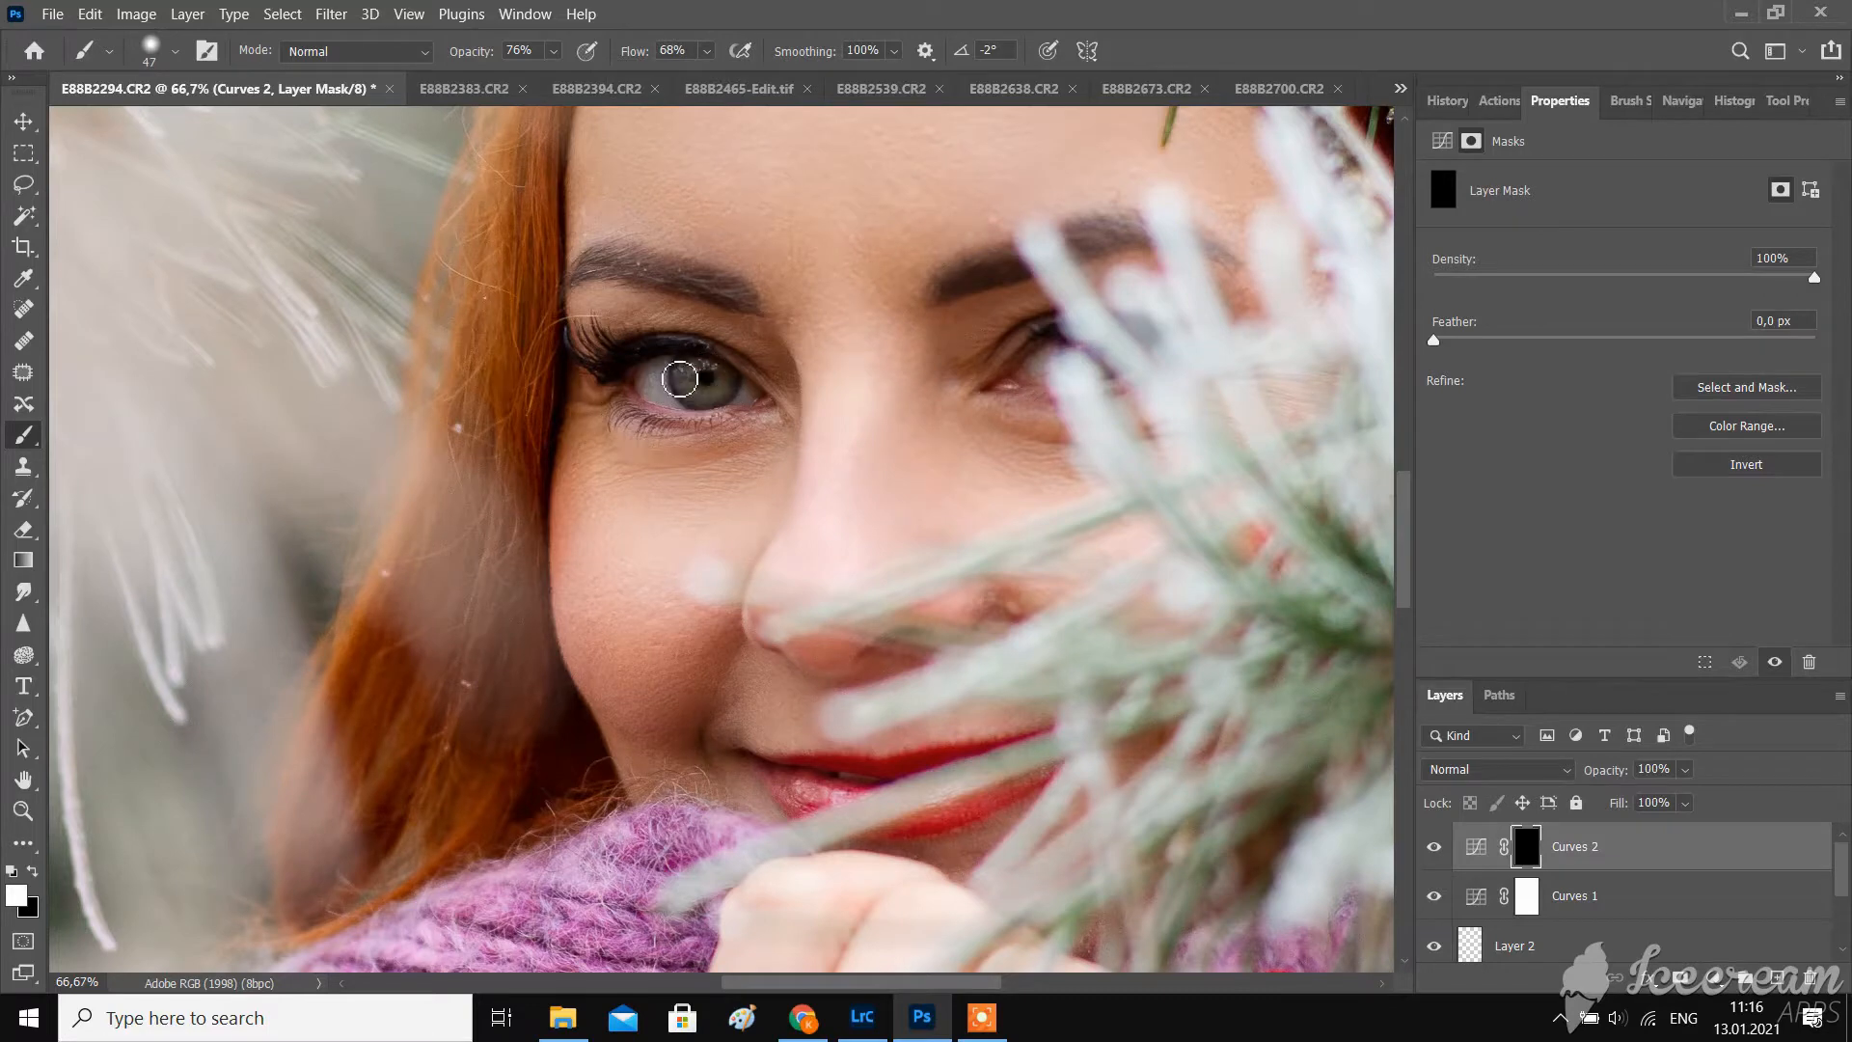
- Reduce the brush to 65% opacity, 53% flow and 21 px and brighten the lower edge of the fully visible eye
key(6)
key(5)
key(shift+5)
key(shift+3)
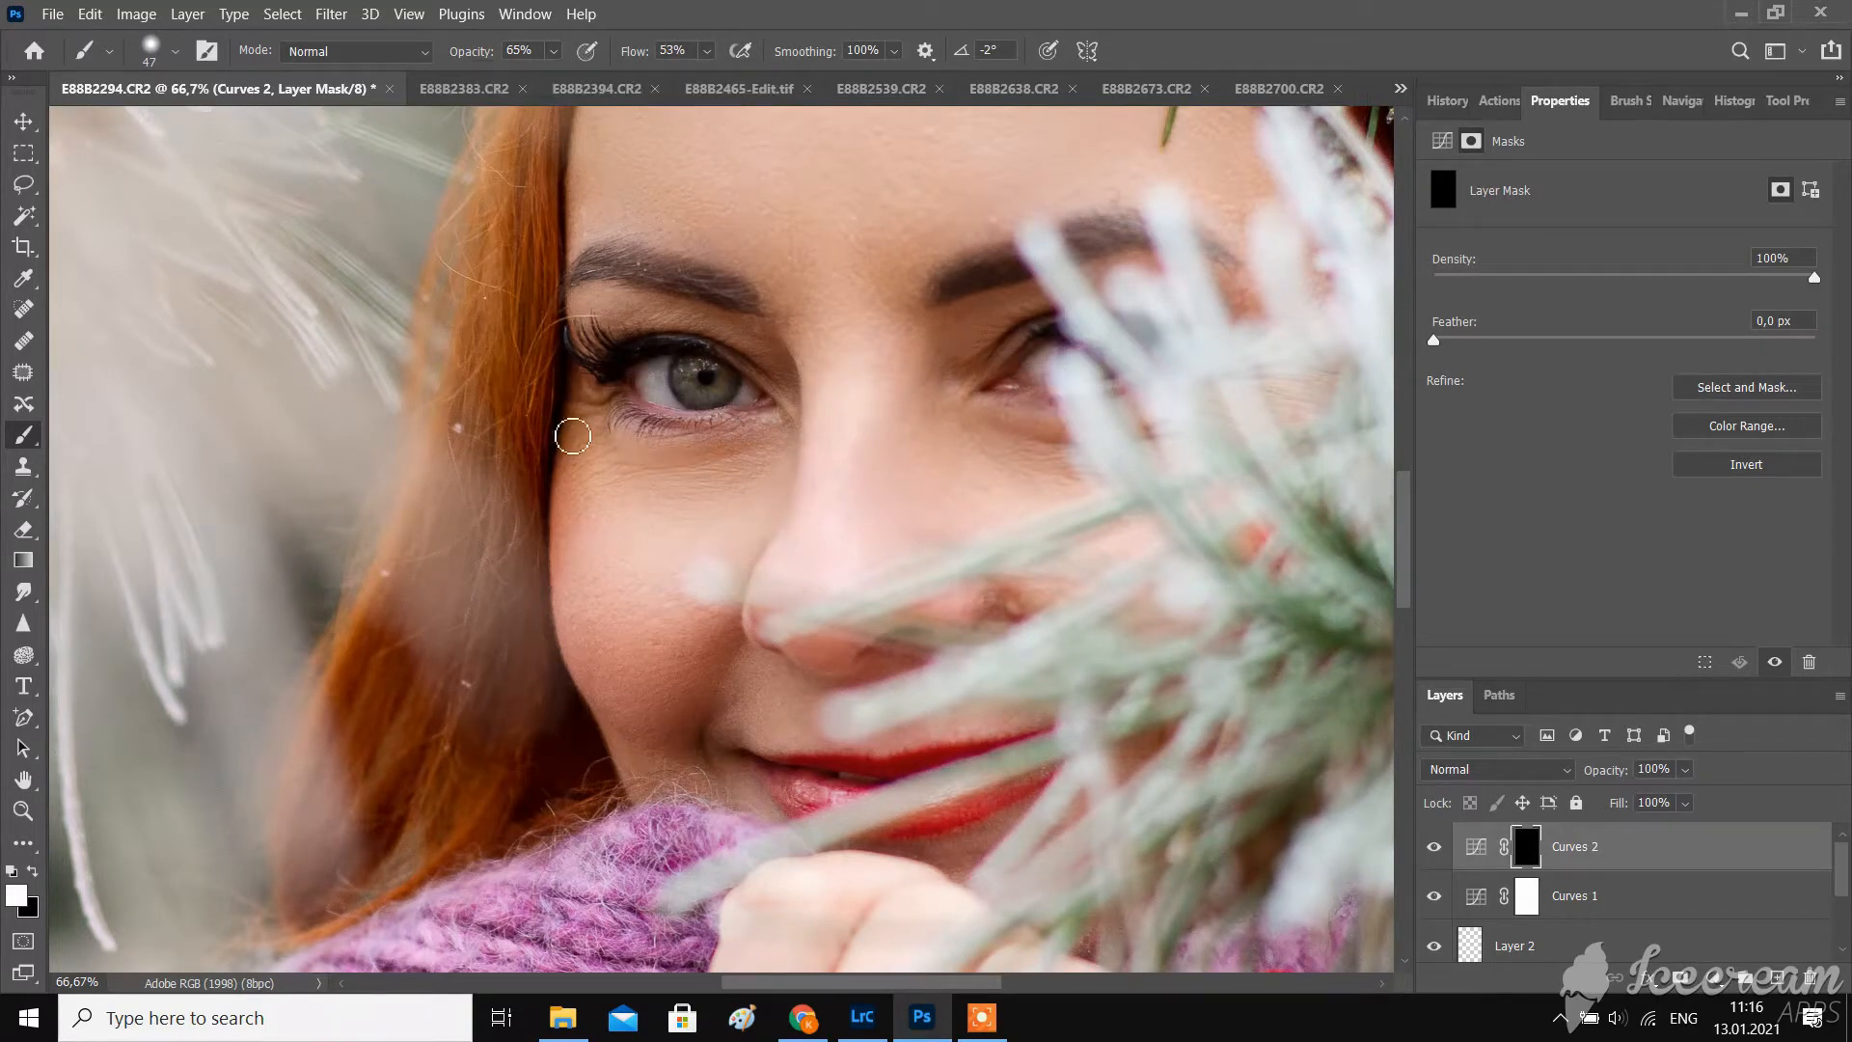
click(178, 53)
drag(171, 128, 151, 127)
click(650, 410)
drag(706, 428, 774, 420)
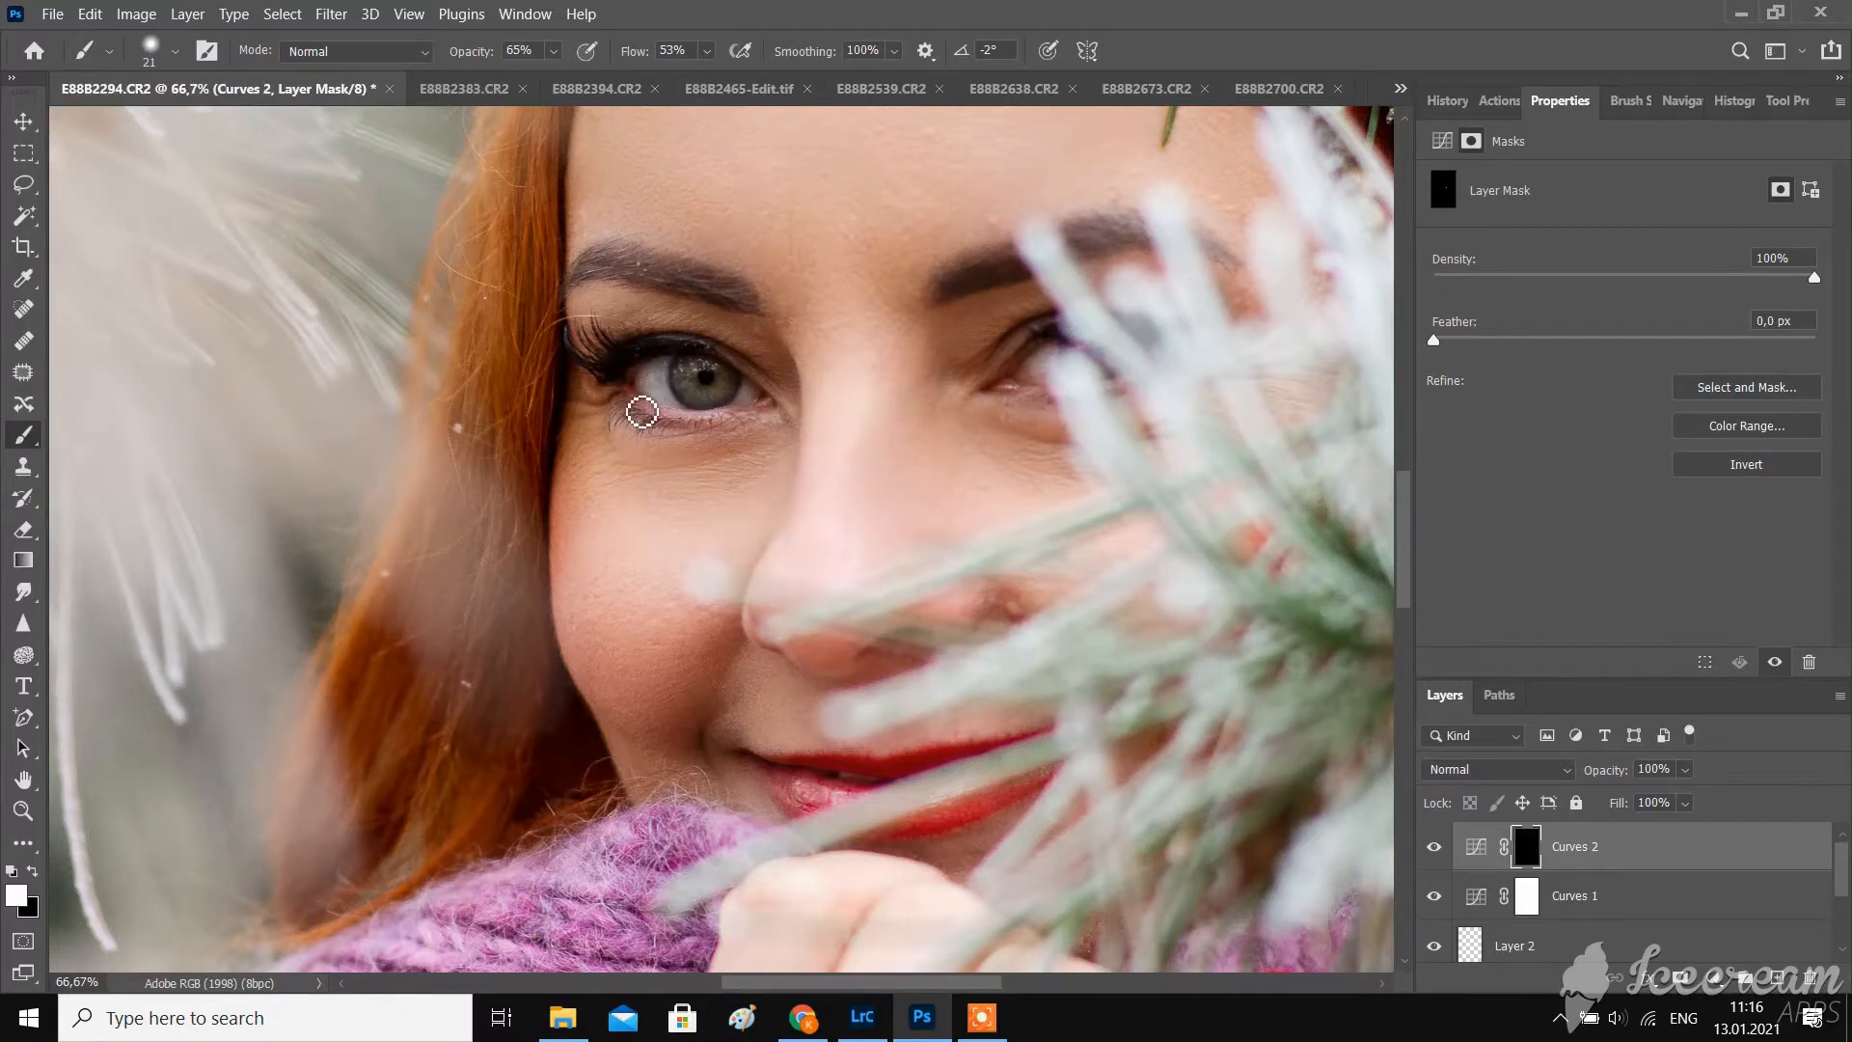
- Enlarge the brush to 72 px and paint the brightening onto the lips
scroll(888, 439, down, 2)
click(174, 51)
click(185, 121)
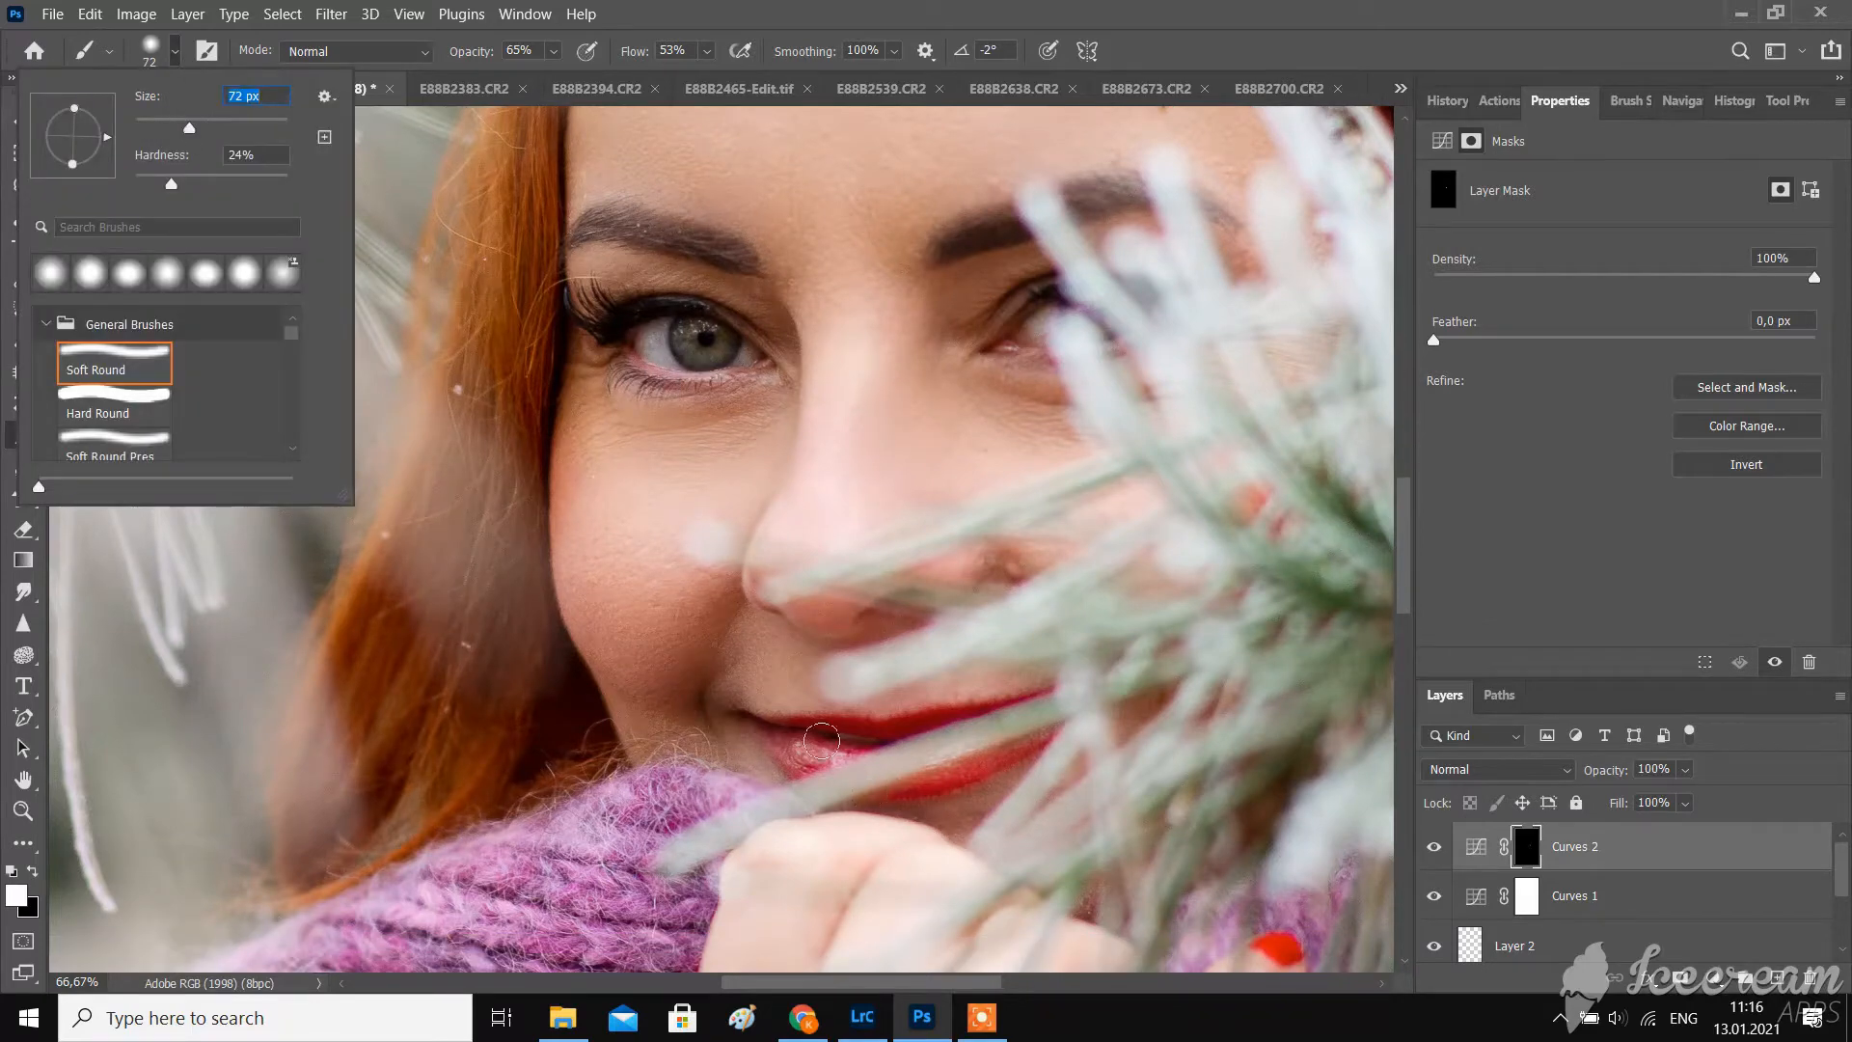
click(821, 747)
- Set the brush to 39% opacity, 34% flow and 59 px and brighten the skin beneath the fully visible eye
scroll(674, 600, up, 3)
click(707, 50)
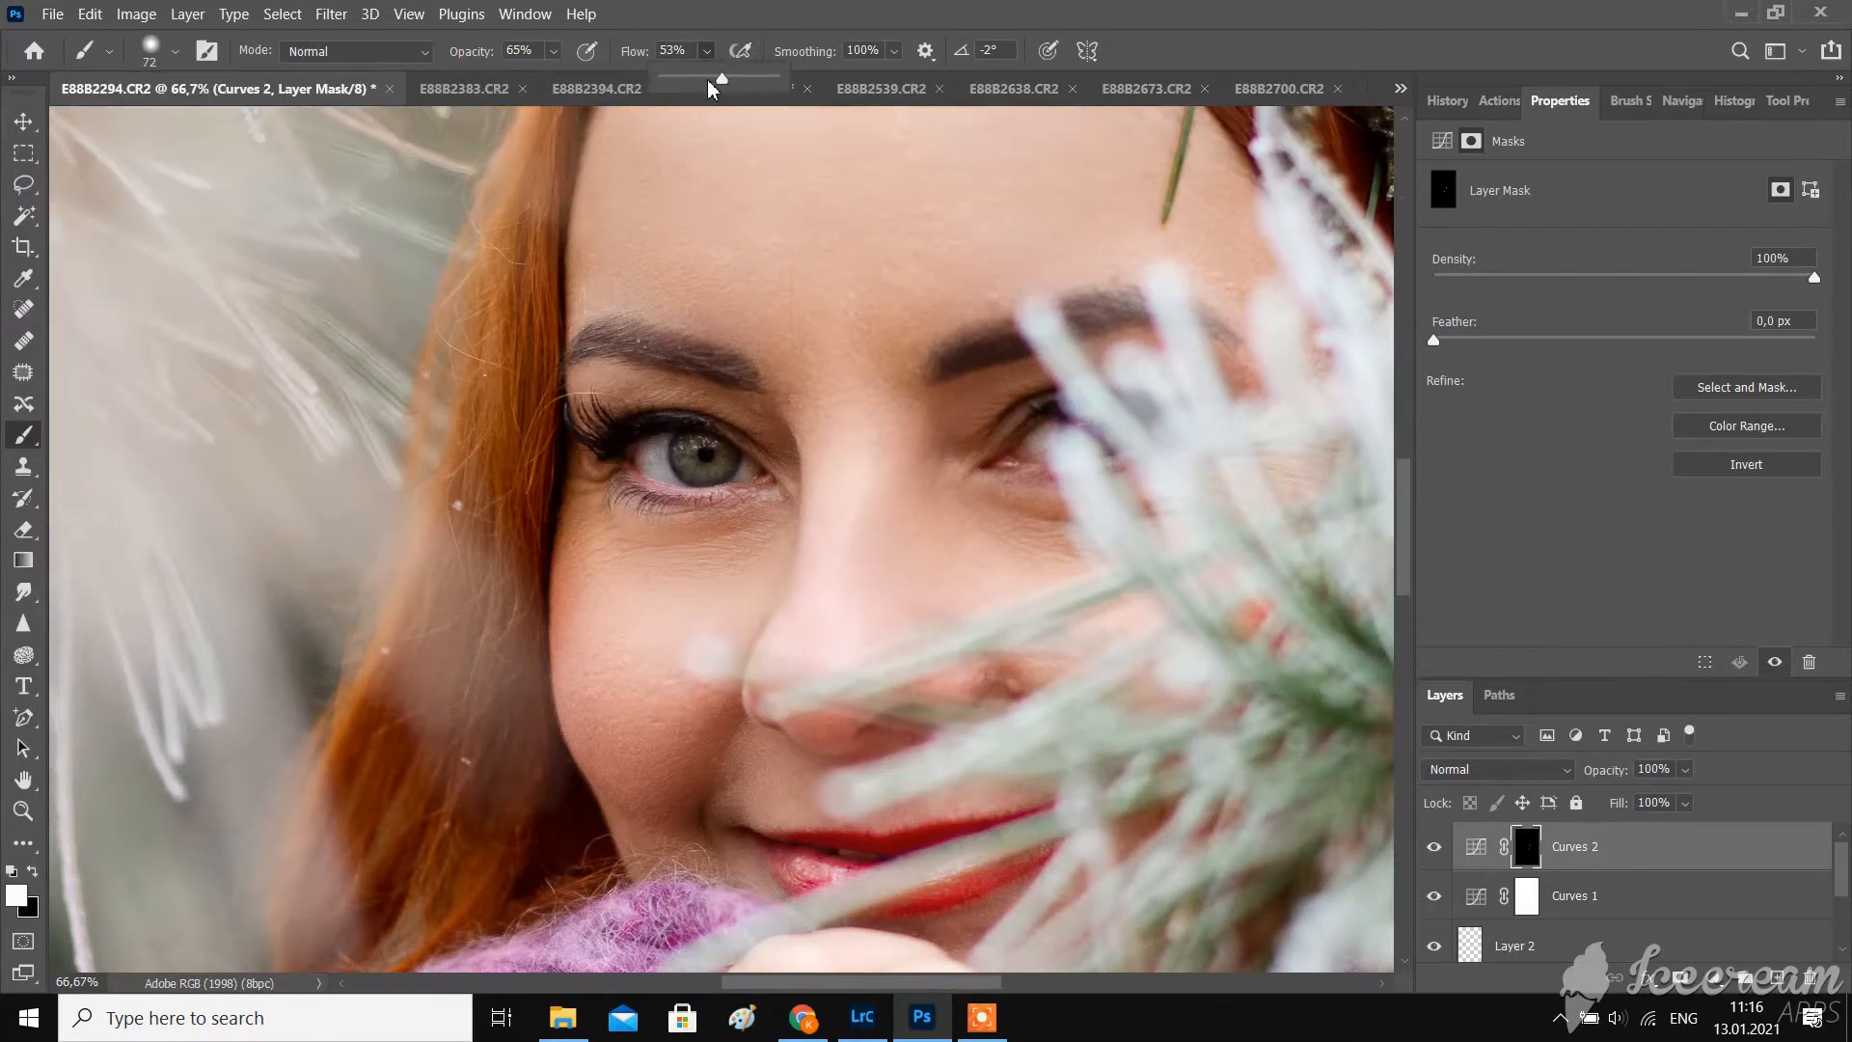
click(553, 50)
drag(575, 77, 542, 77)
click(175, 52)
click(182, 124)
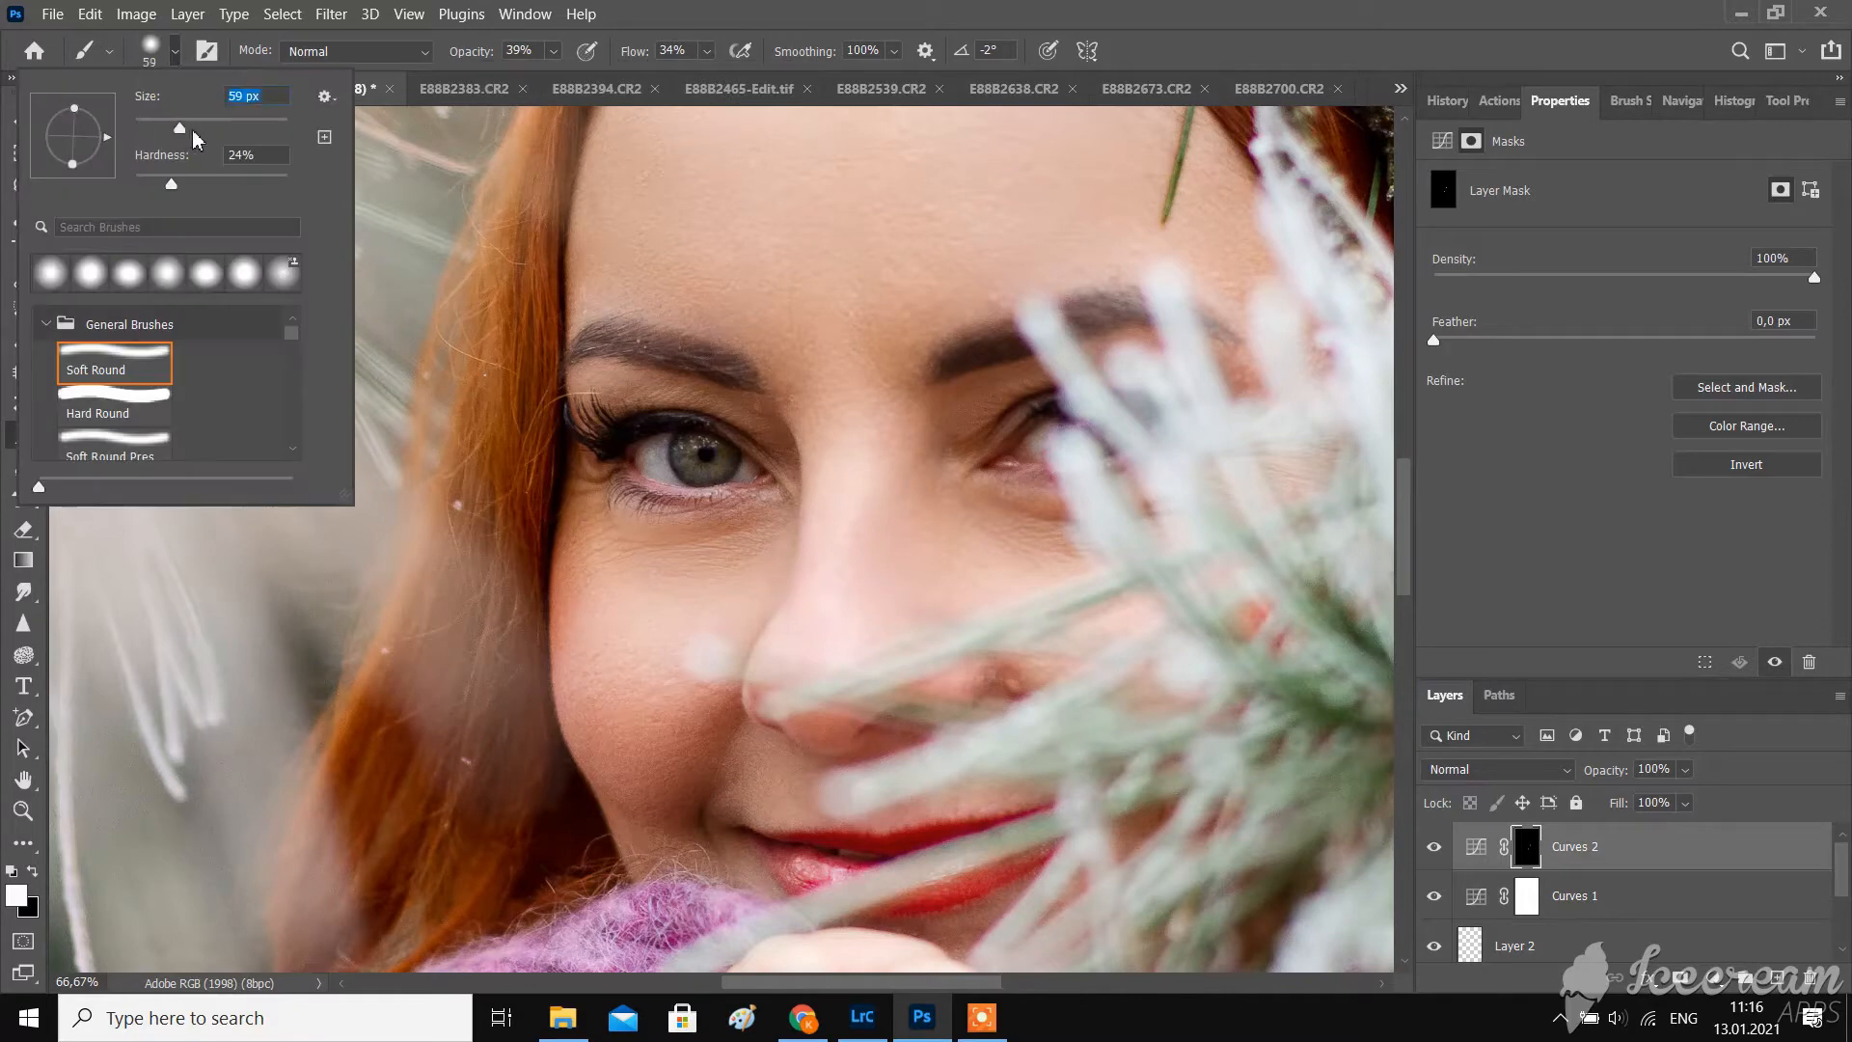
click(667, 520)
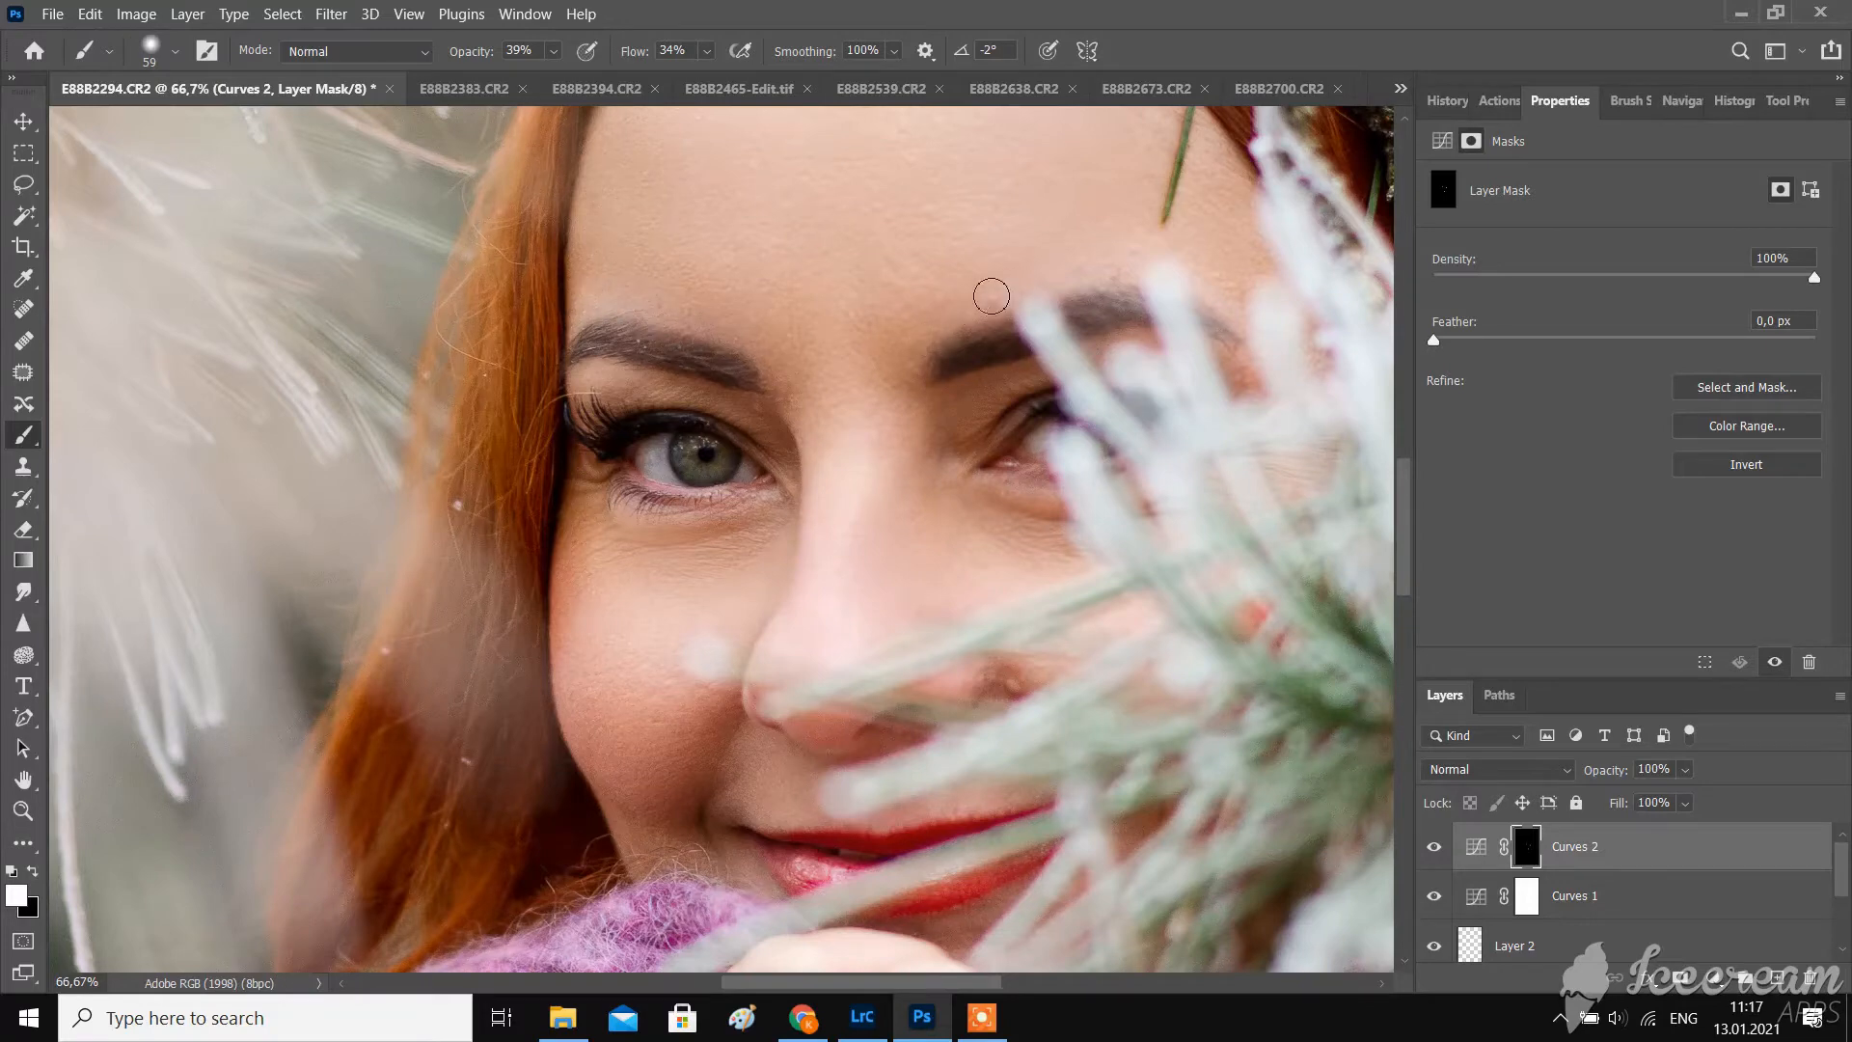
- Set the brush to 448 px, 28% opacity and 21% flow, brighten the forehead and compare with the Curves 2 layer hidden
key(ctrl+minus)
key(ctrl+minus)
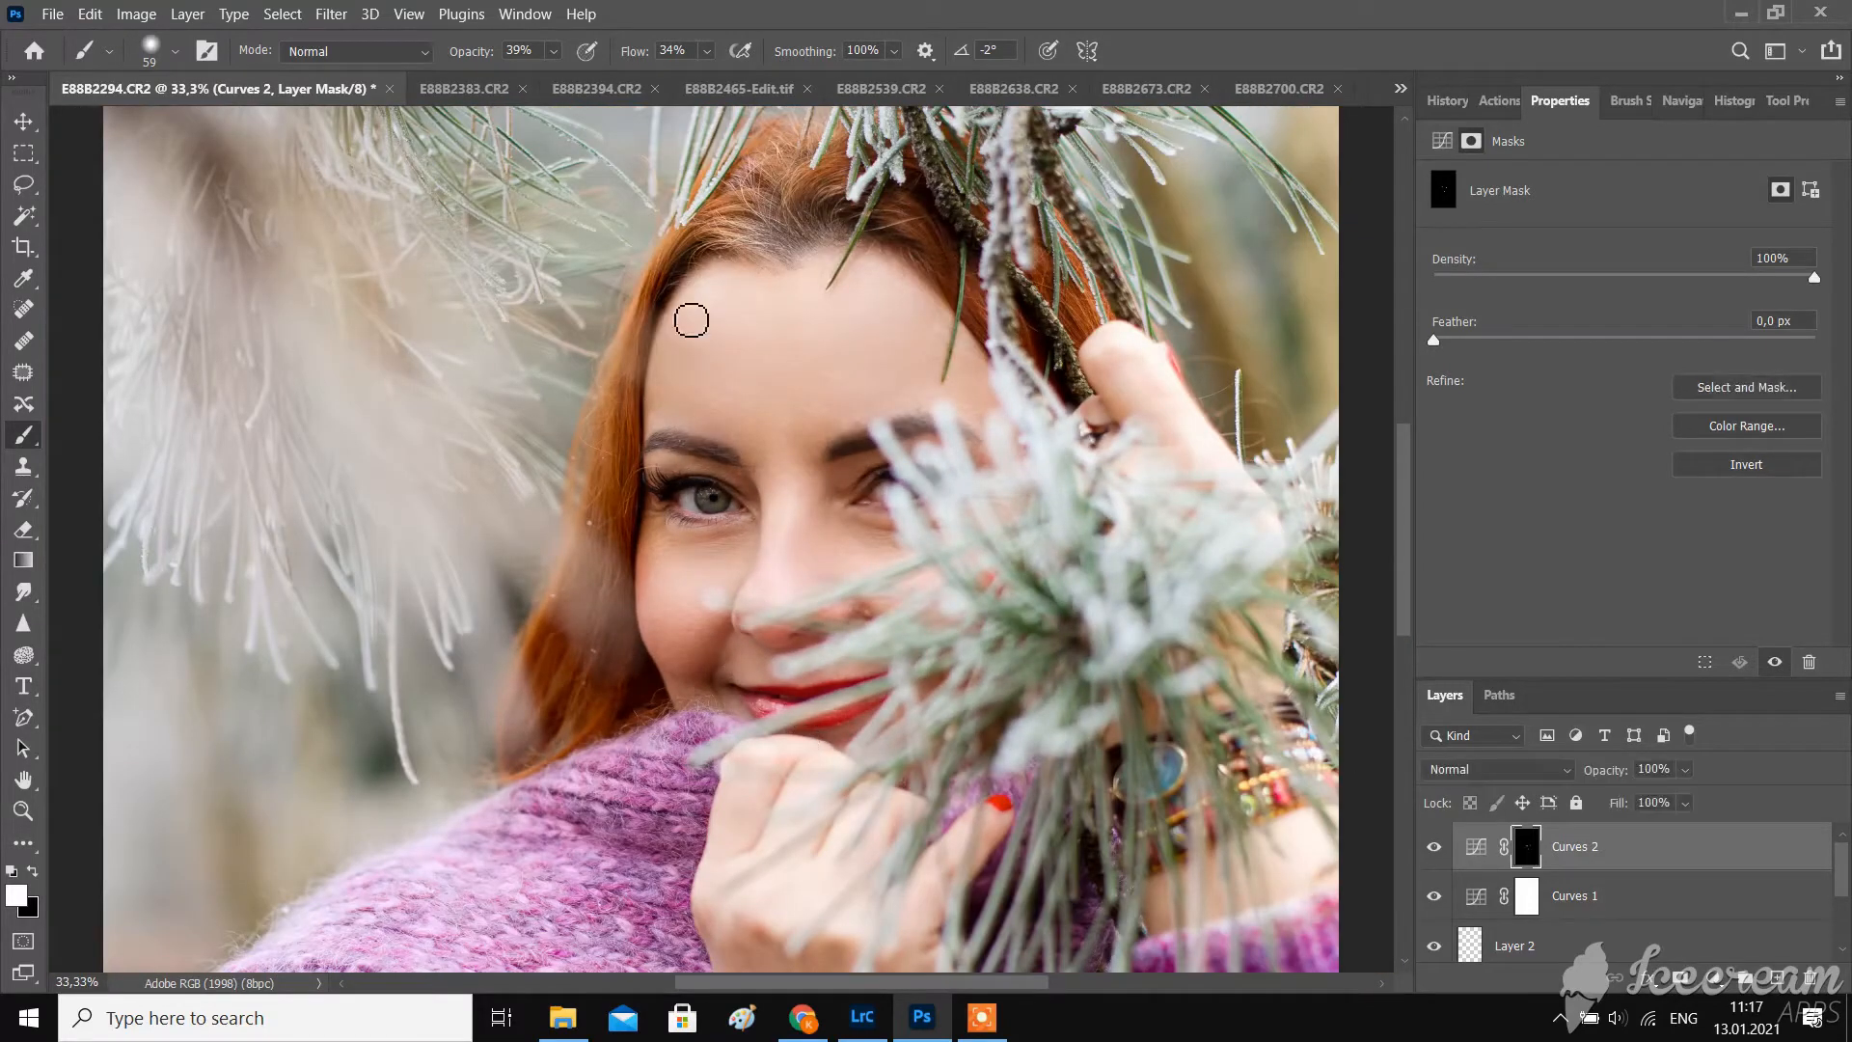
click(175, 51)
click(554, 51)
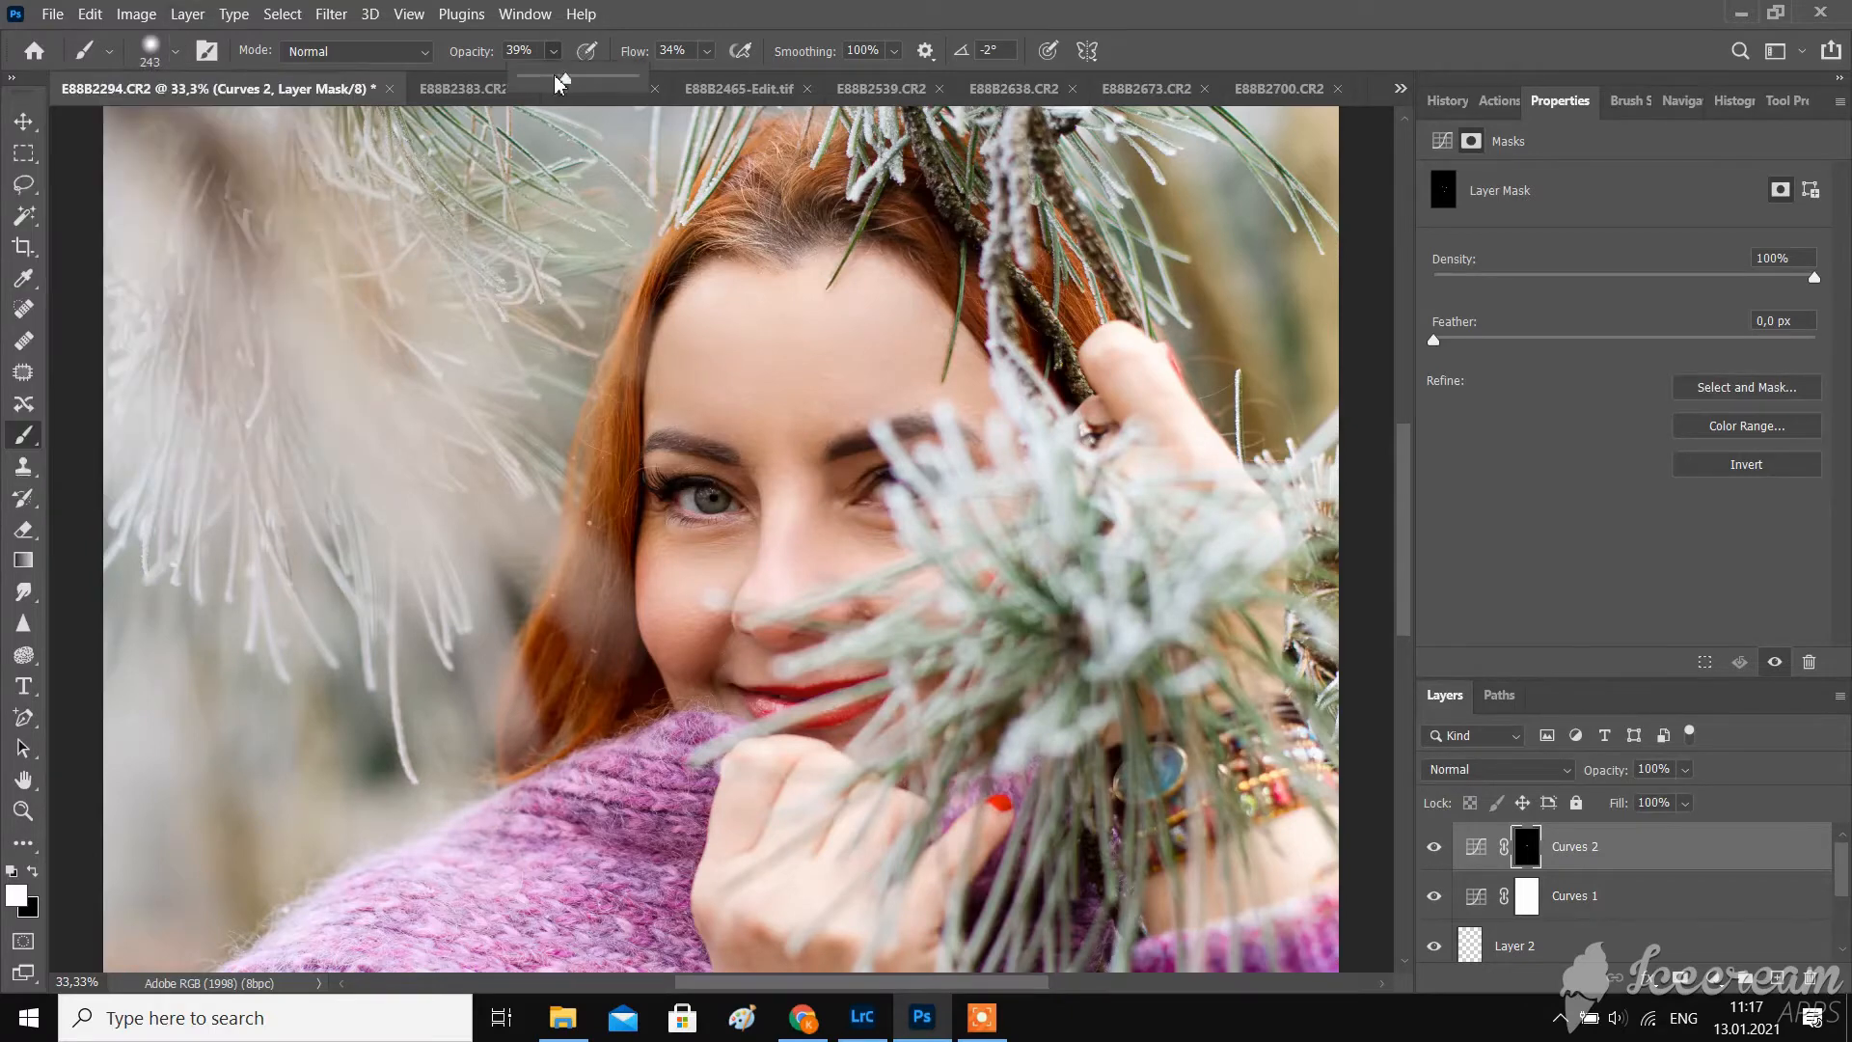
click(552, 76)
click(708, 51)
click(176, 53)
click(271, 129)
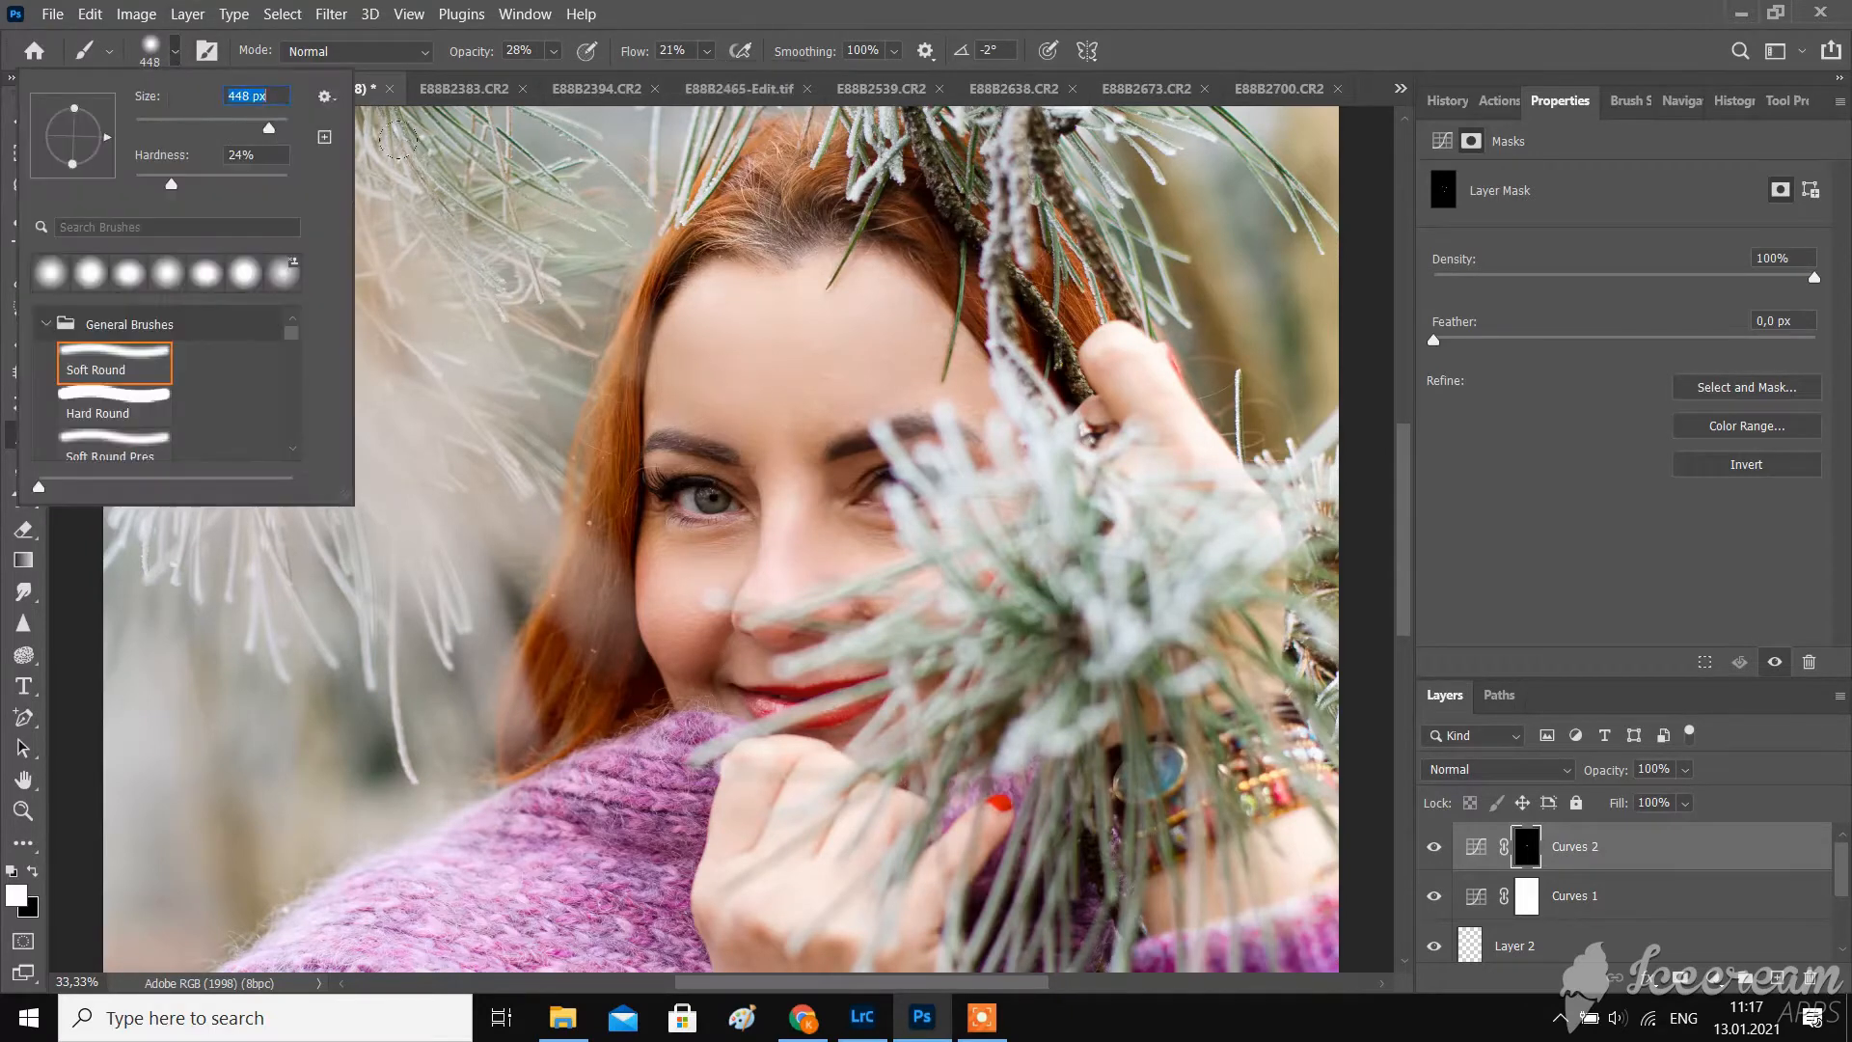
click(744, 349)
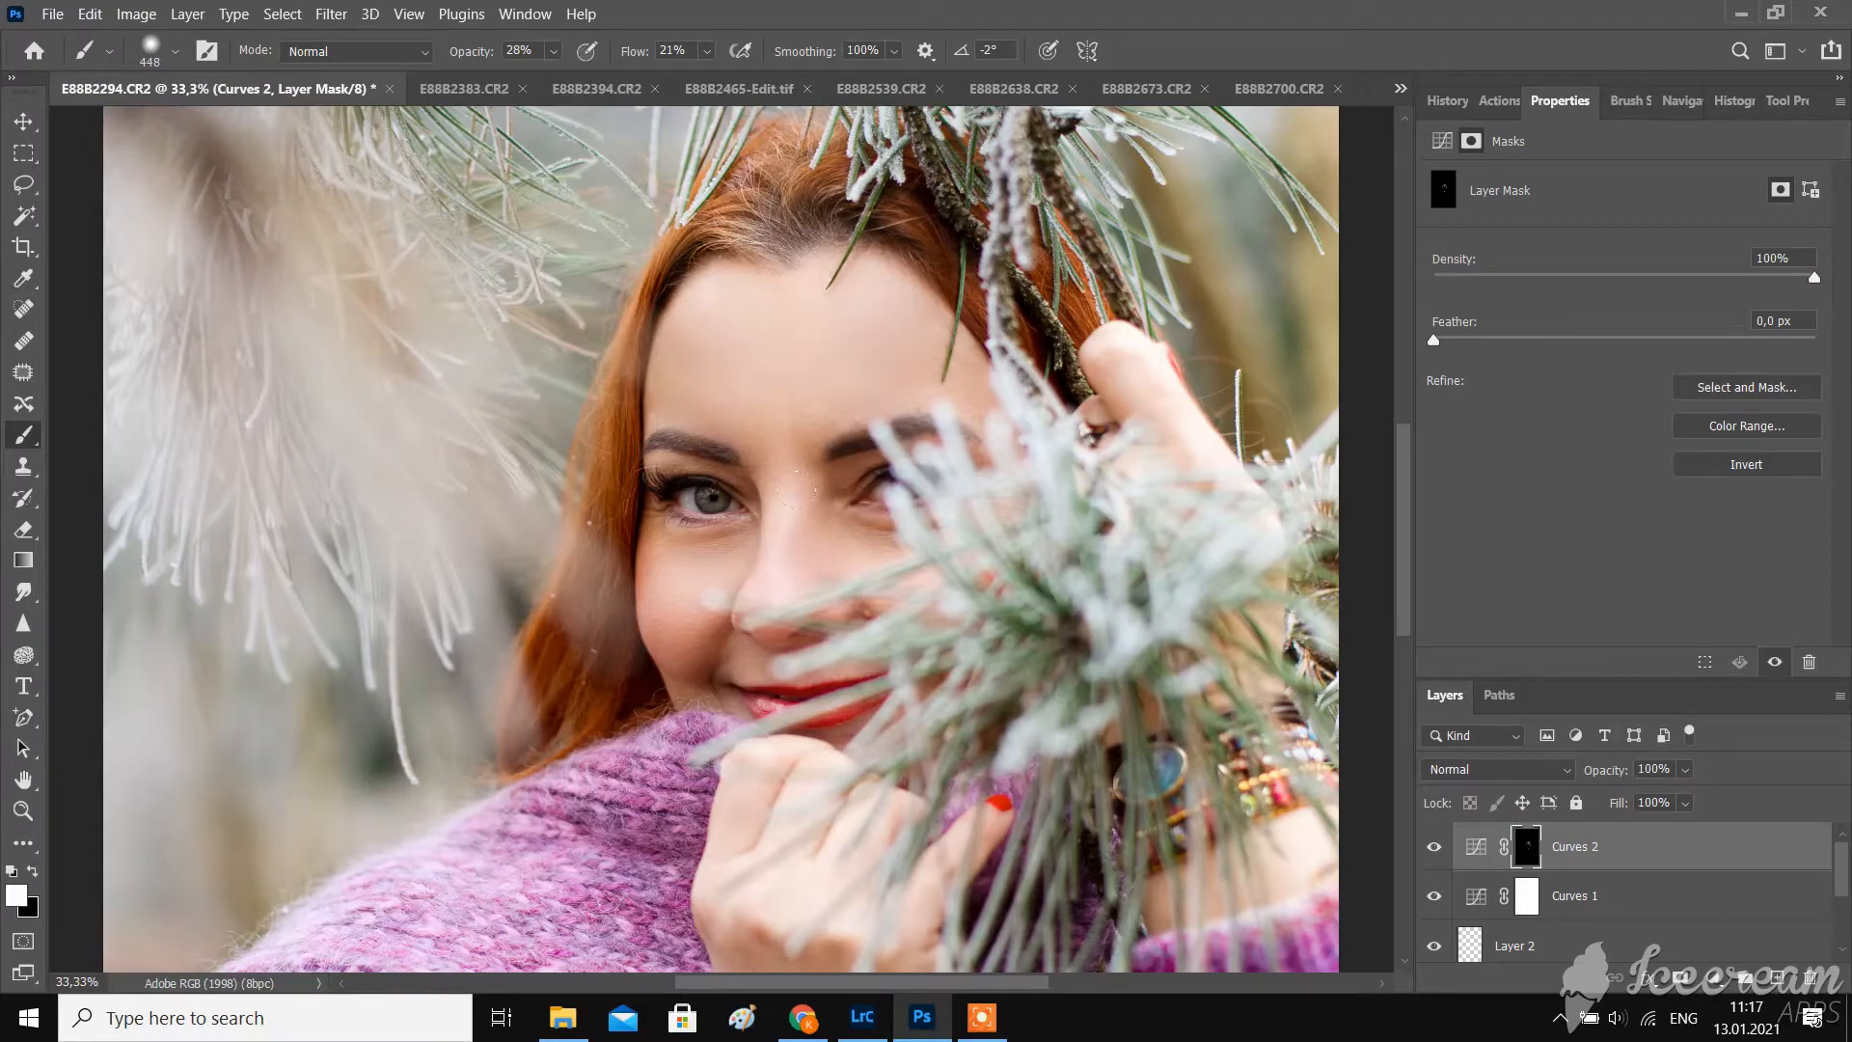
key(ctrl+minus)
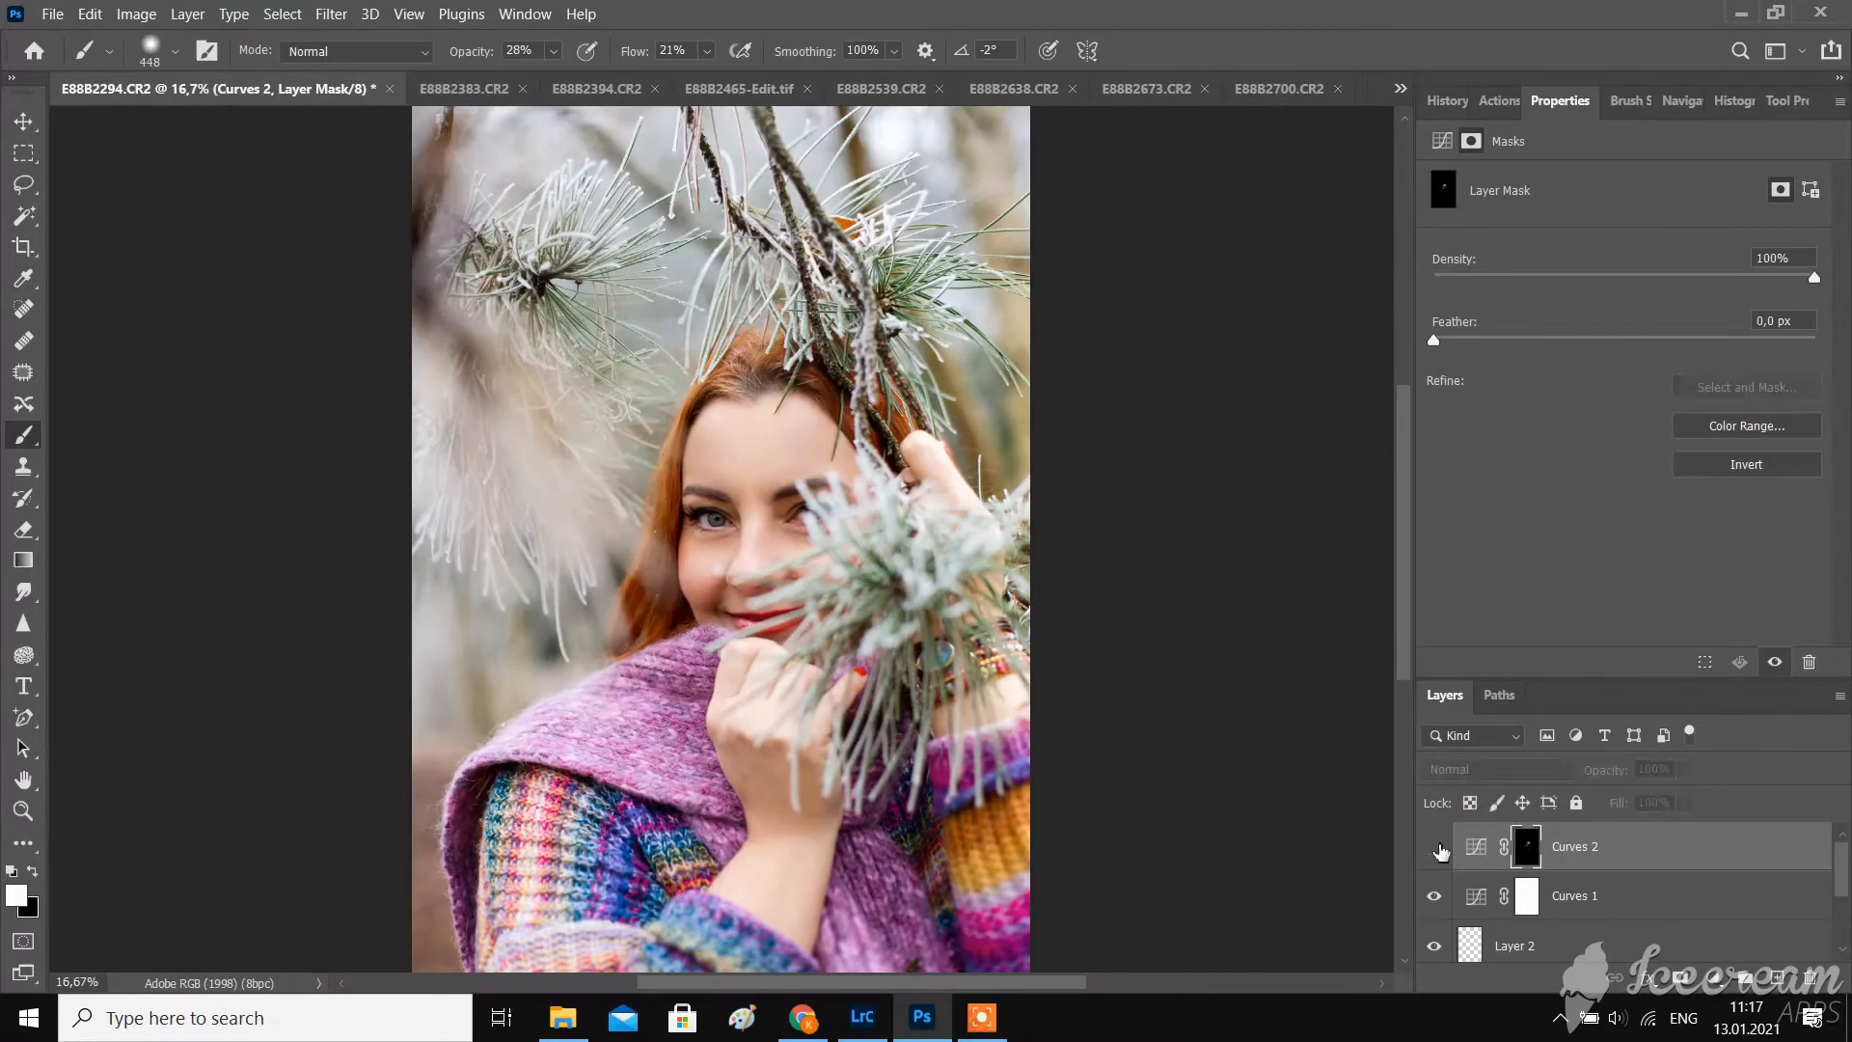
- Reduce the brush size to 152 px for work close up on the face
key(ctrl+plus)
key(ctrl+plus)
key(ctrl+plus)
key(ctrl+plus)
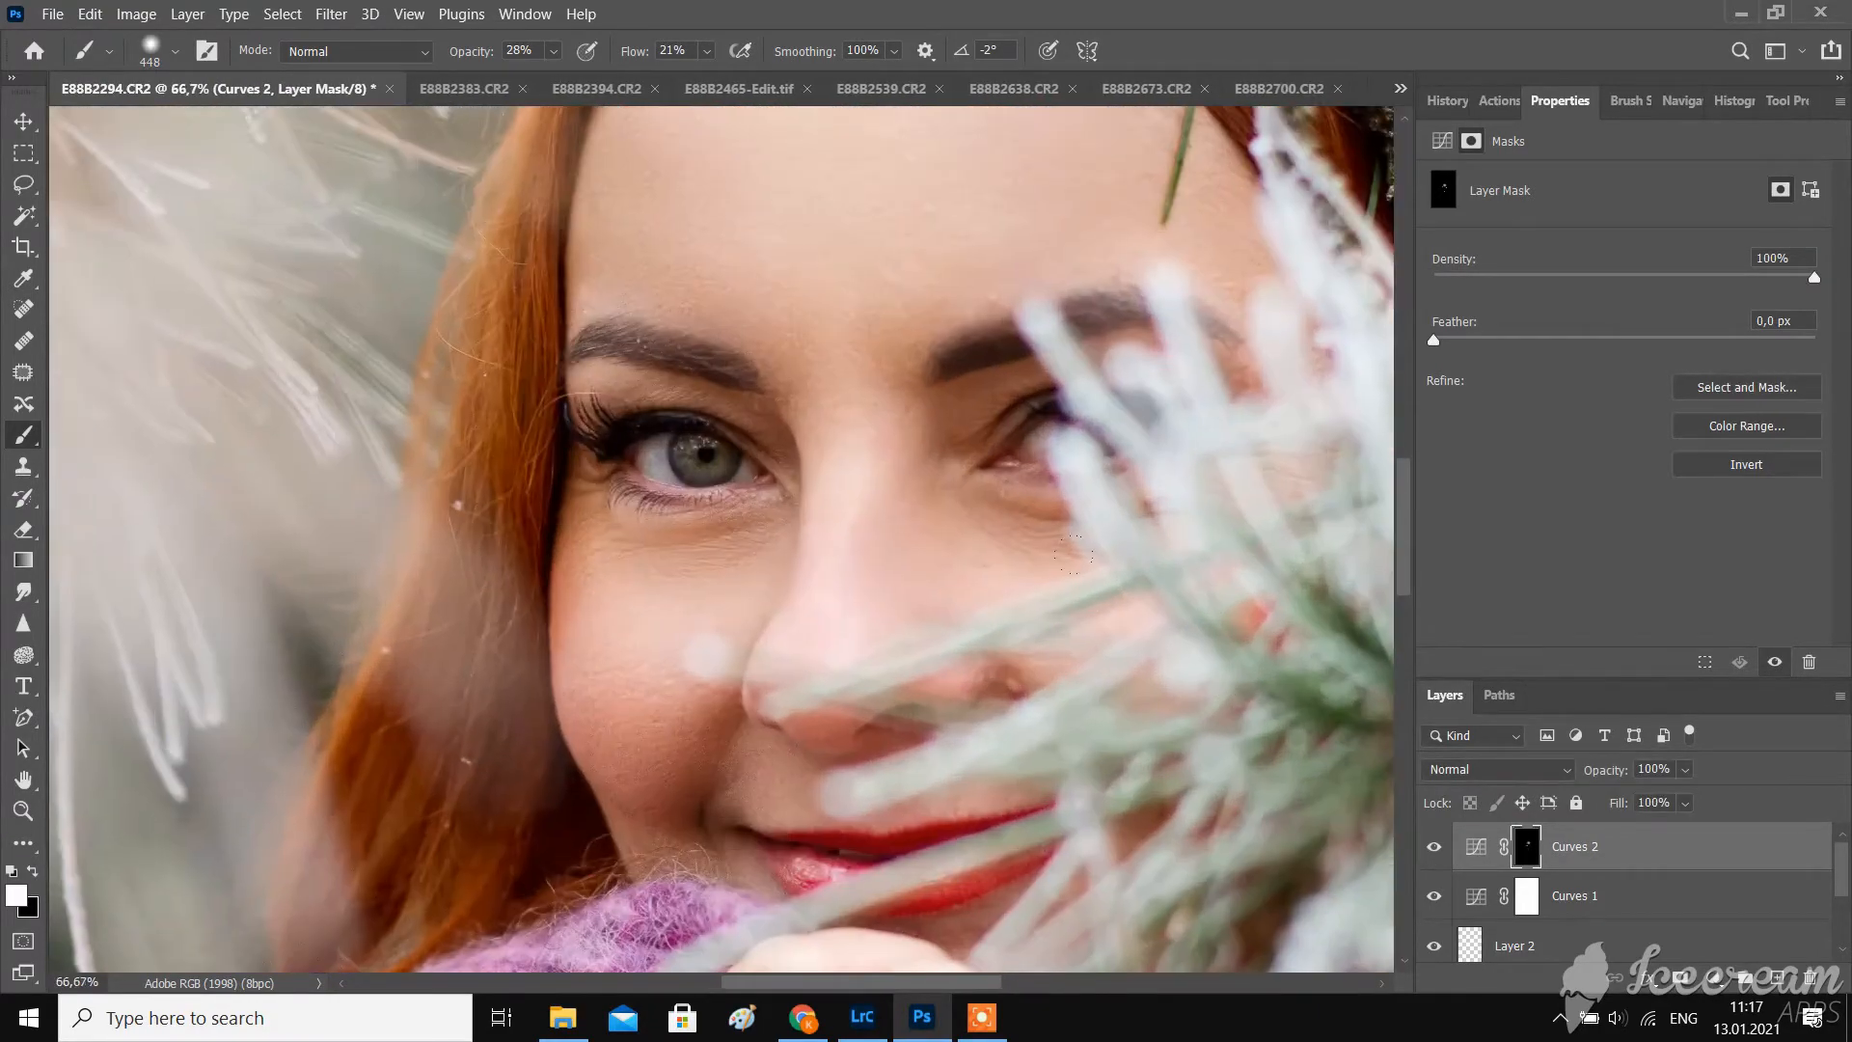
click(149, 51)
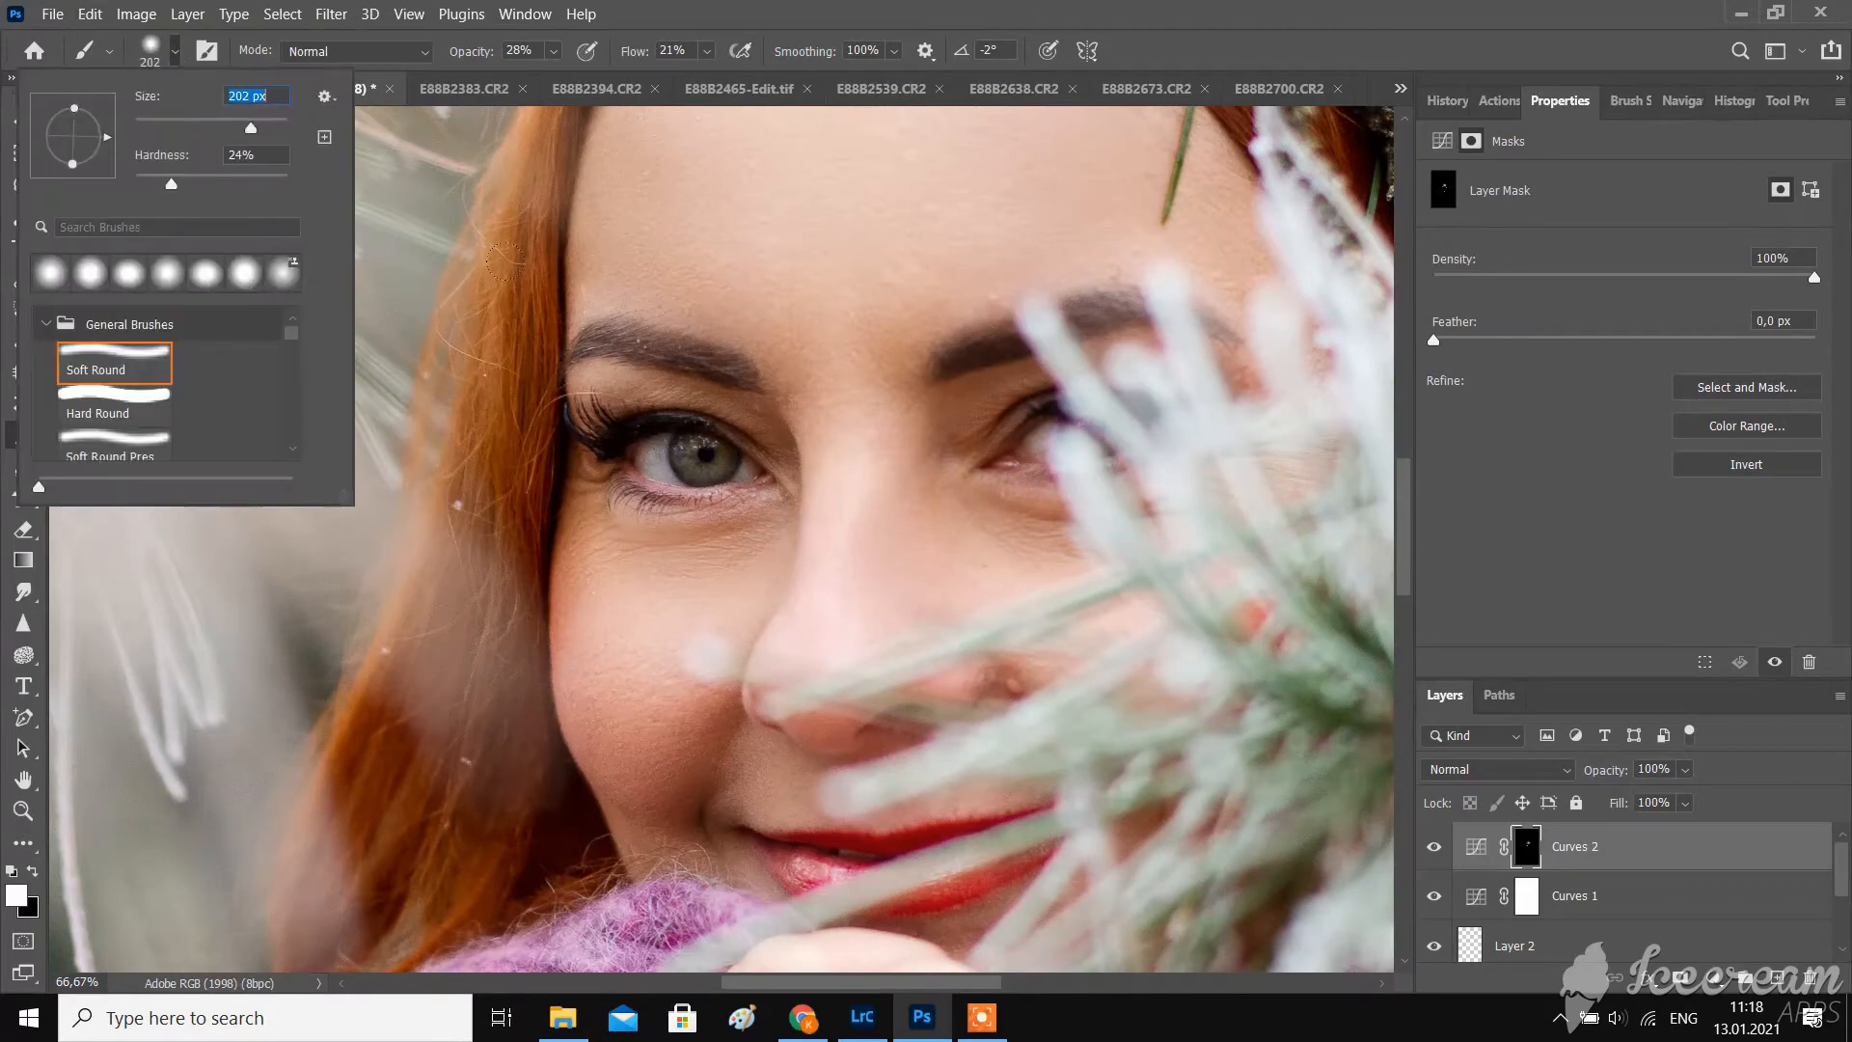
key(Return)
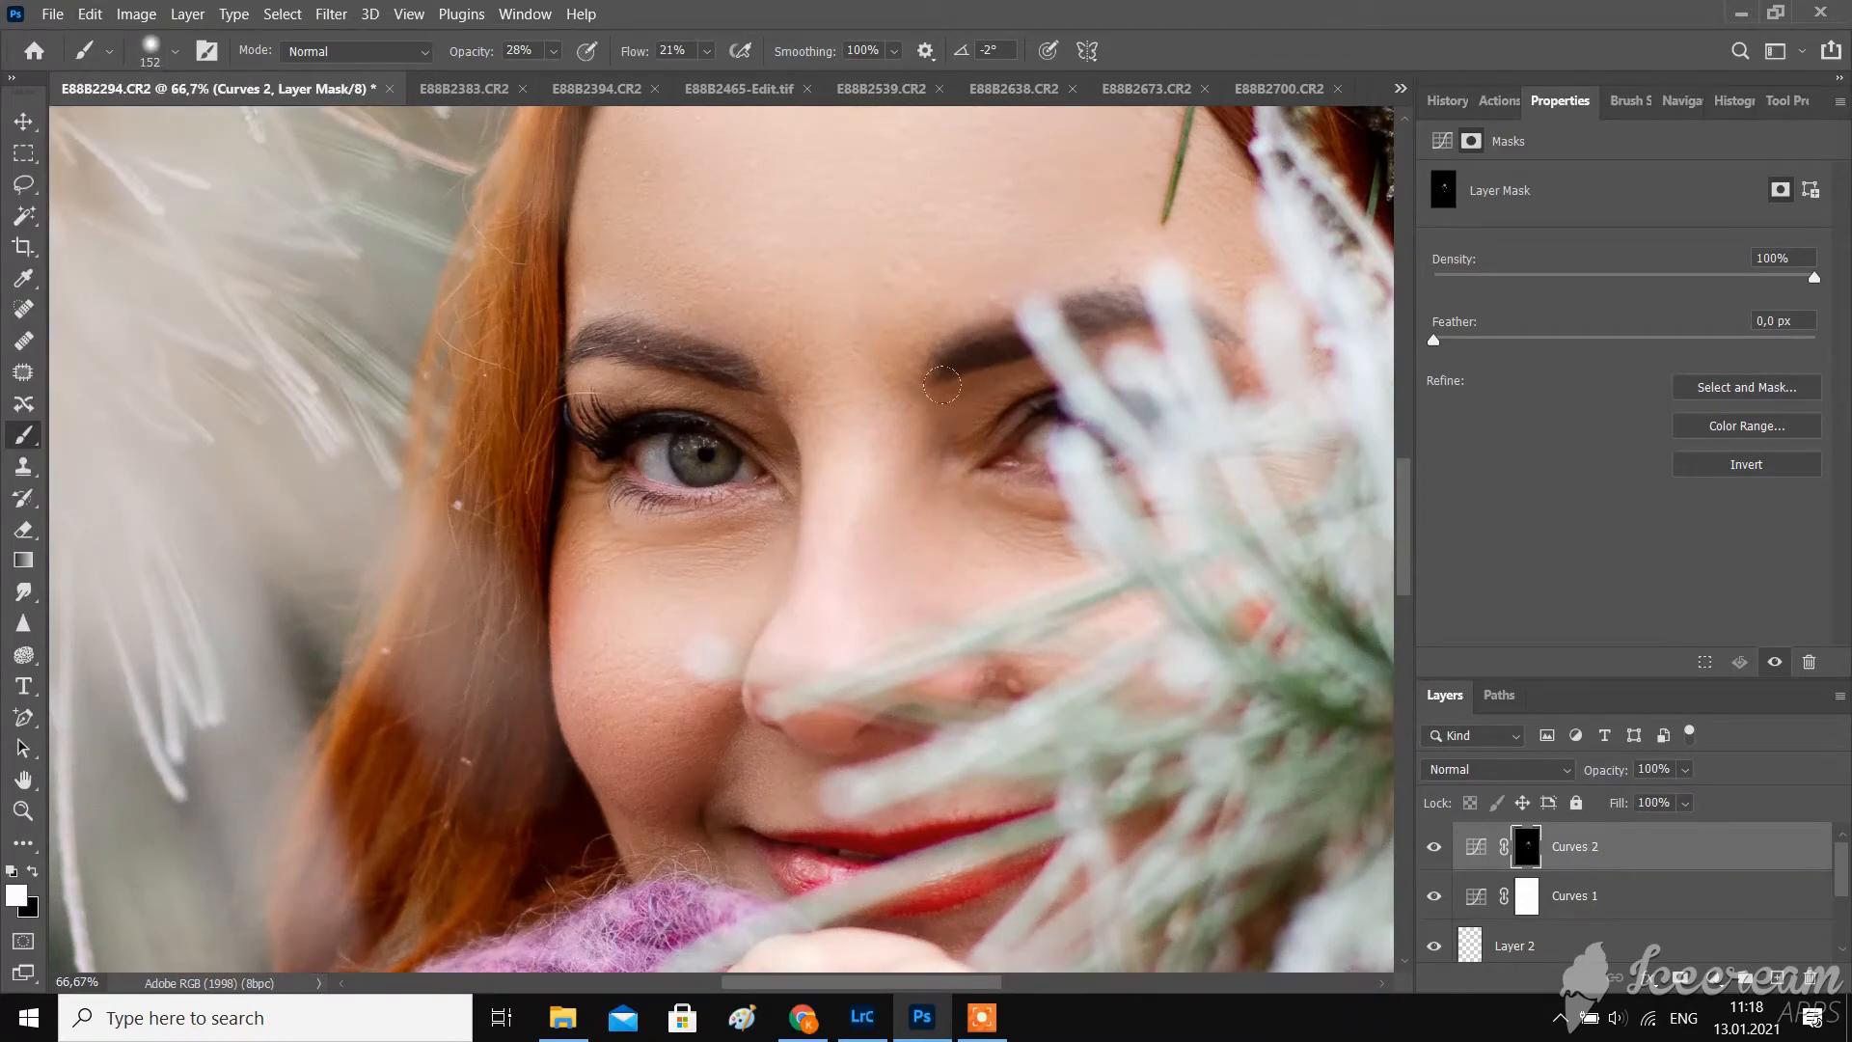
- Raise the brush to 74% opacity and 63% flow and paint the brightening over the bracelets on the wrist
key(ctrl+minus)
key(ctrl+minus)
key(ctrl+minus)
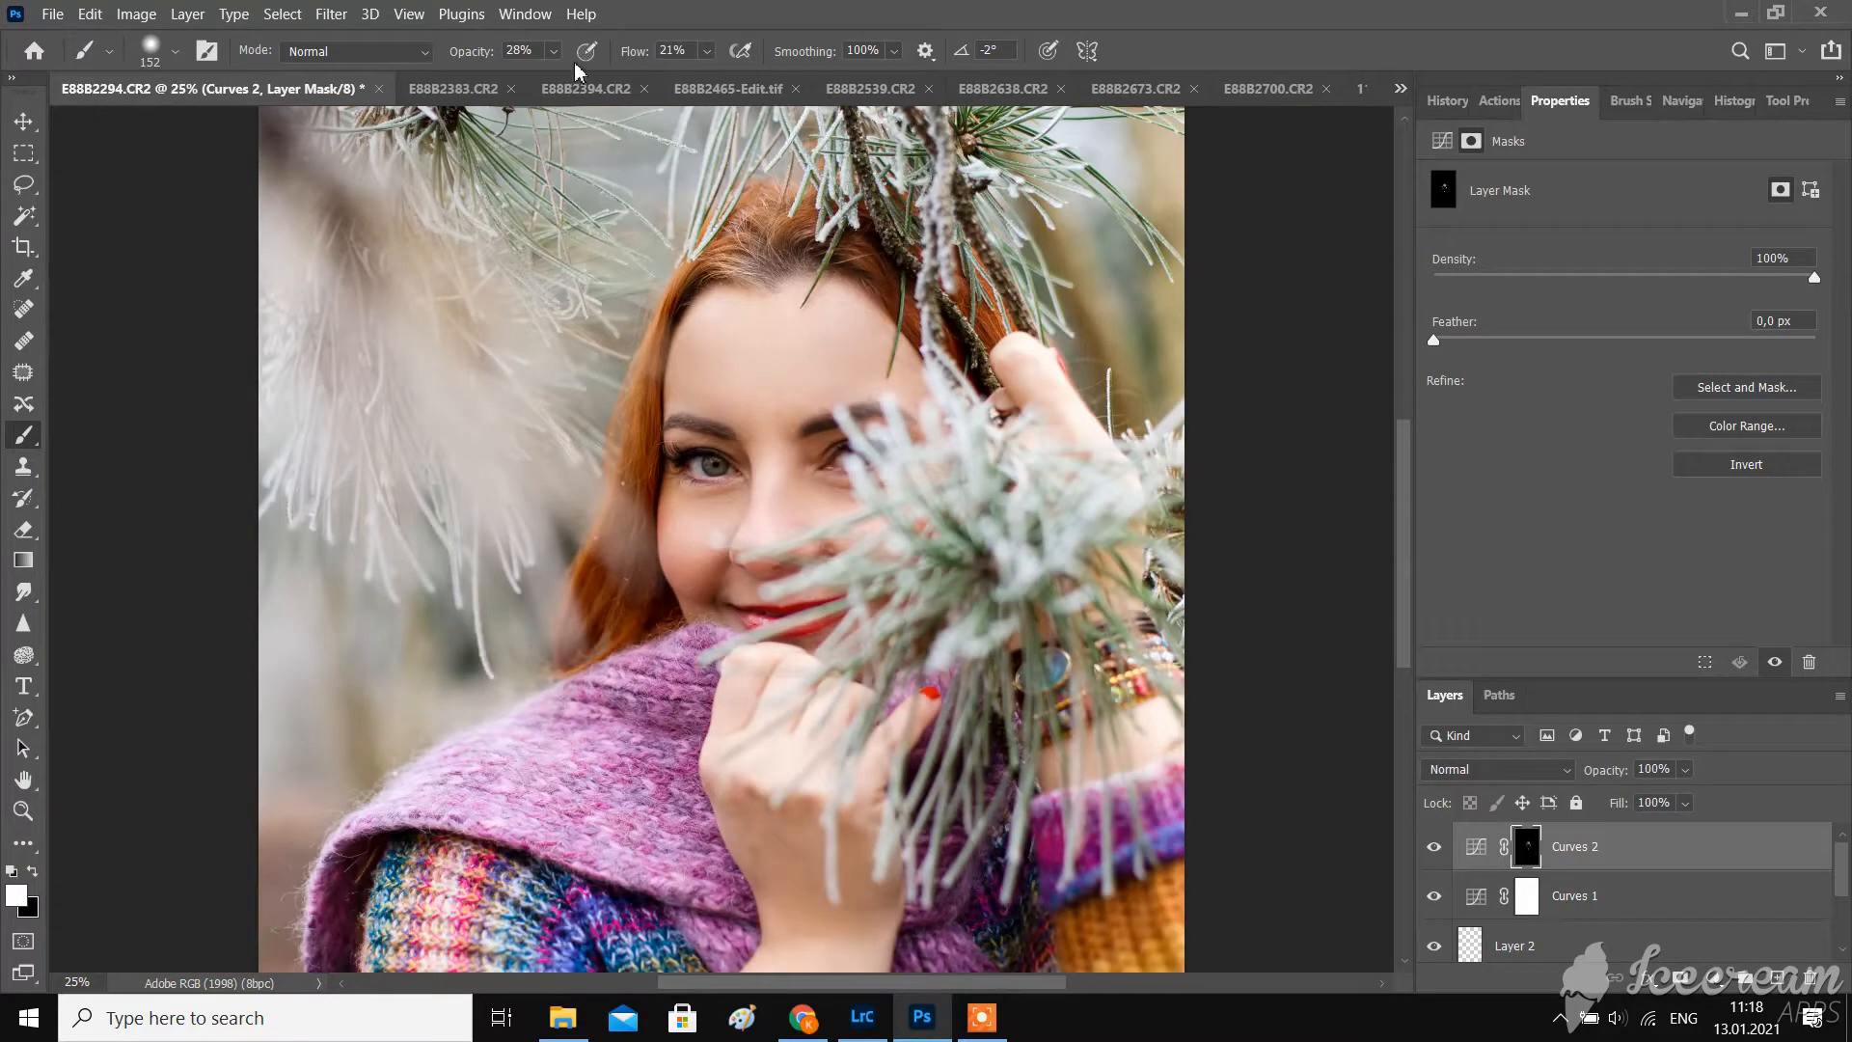
drag(552, 50, 762, 77)
scroll(1119, 693, down, 3)
key(ctrl+plus)
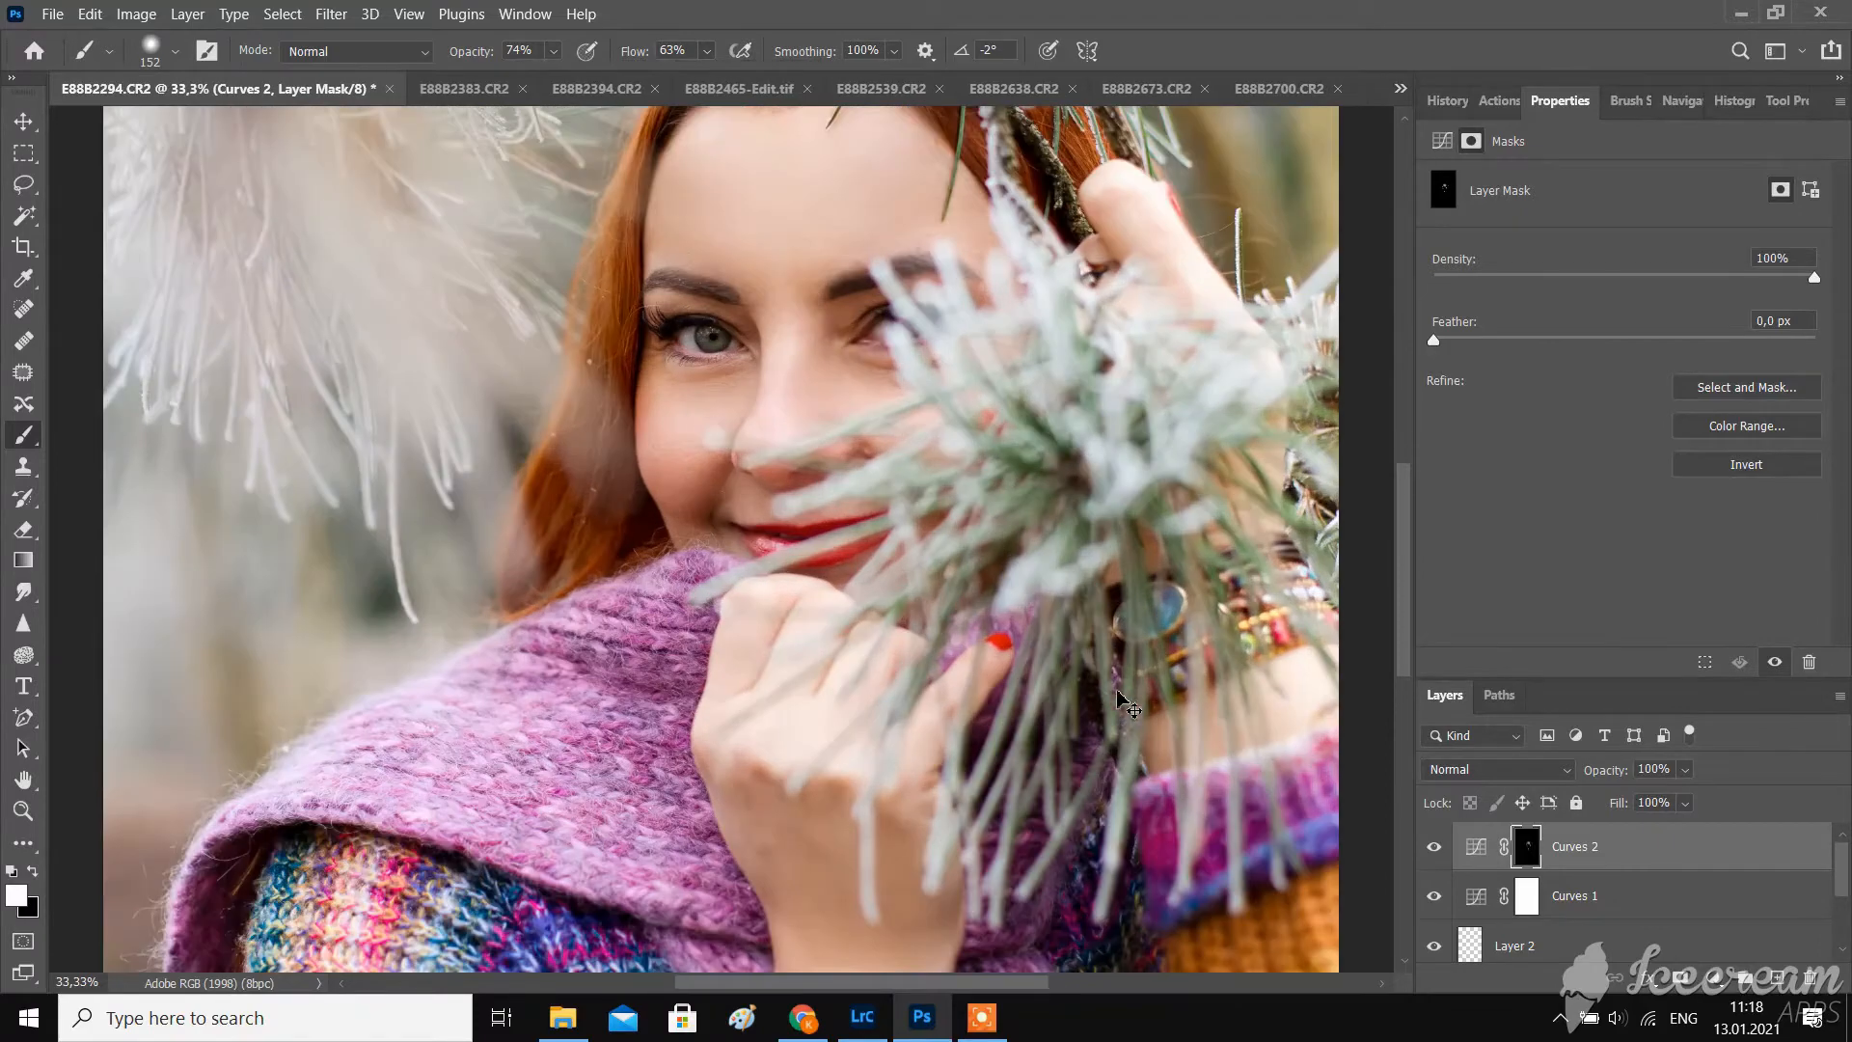
drag(931, 981, 983, 981)
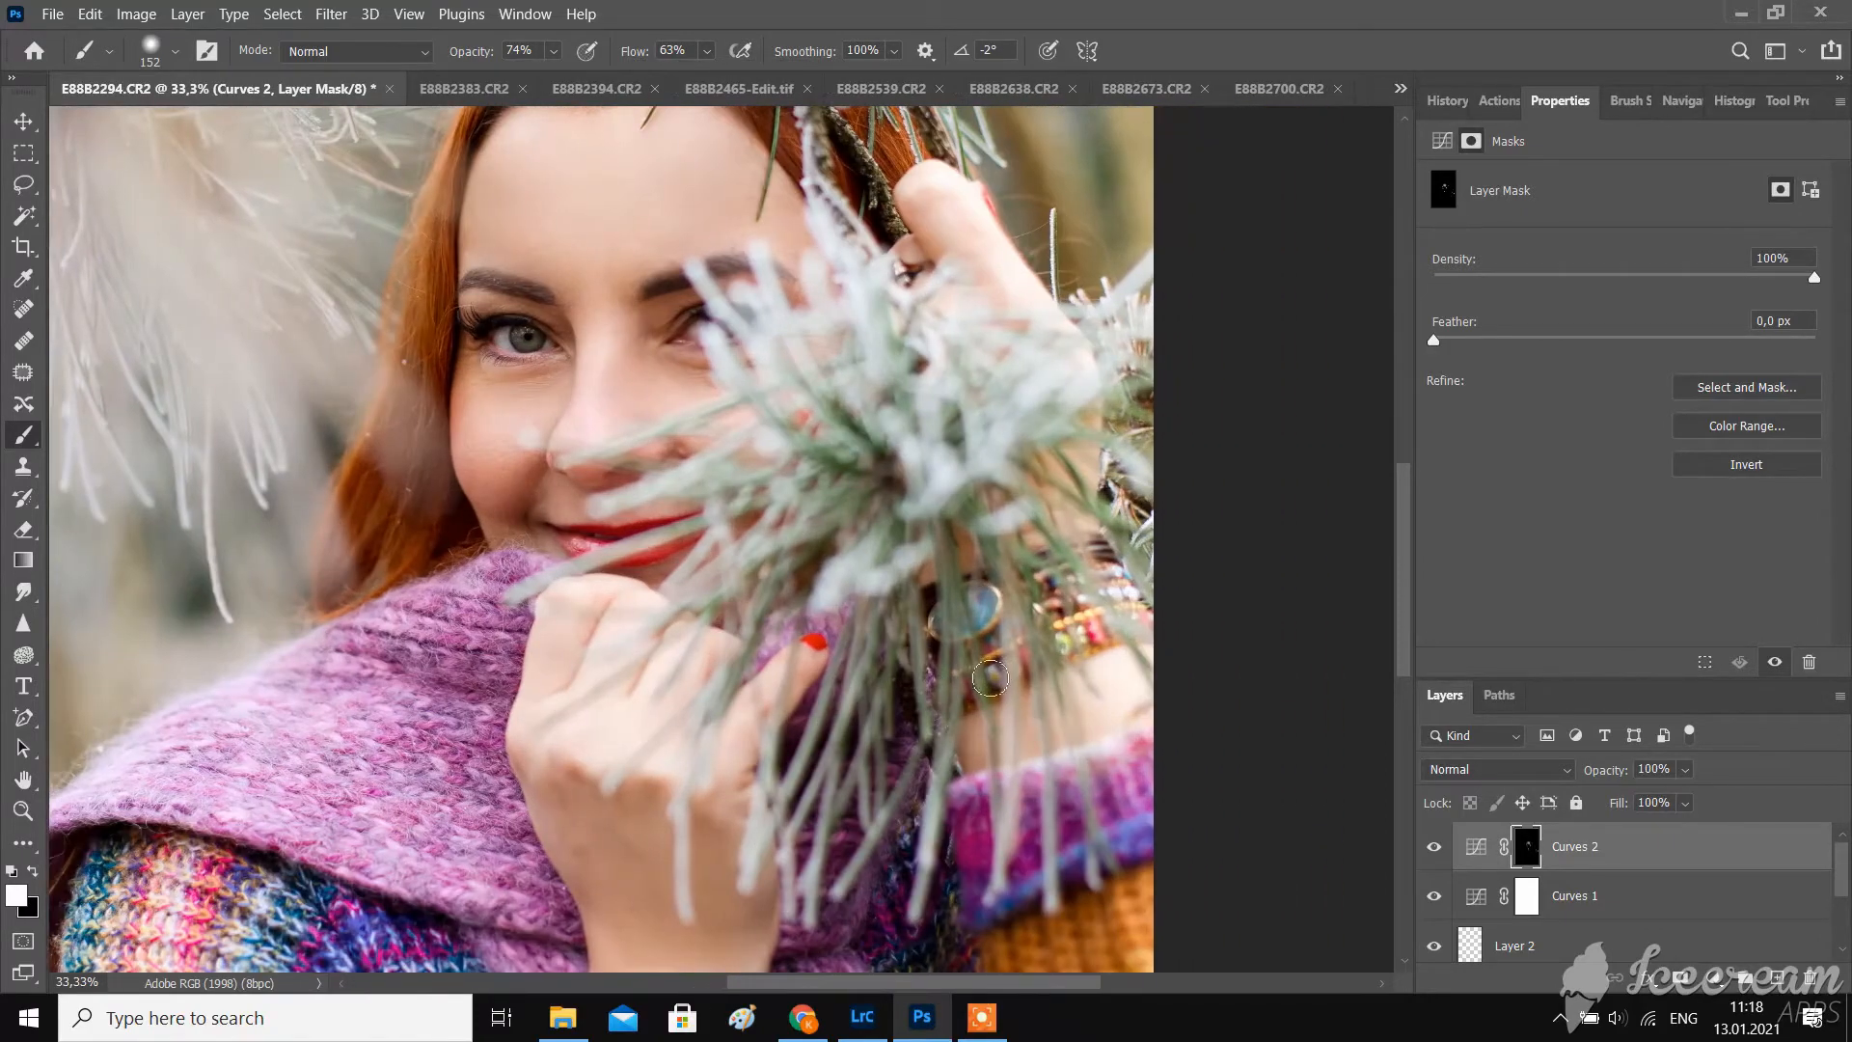
- Paint the brightening over the purple scarf and the multicoloured sleeves of the sweater
scroll(1111, 694, down, 5)
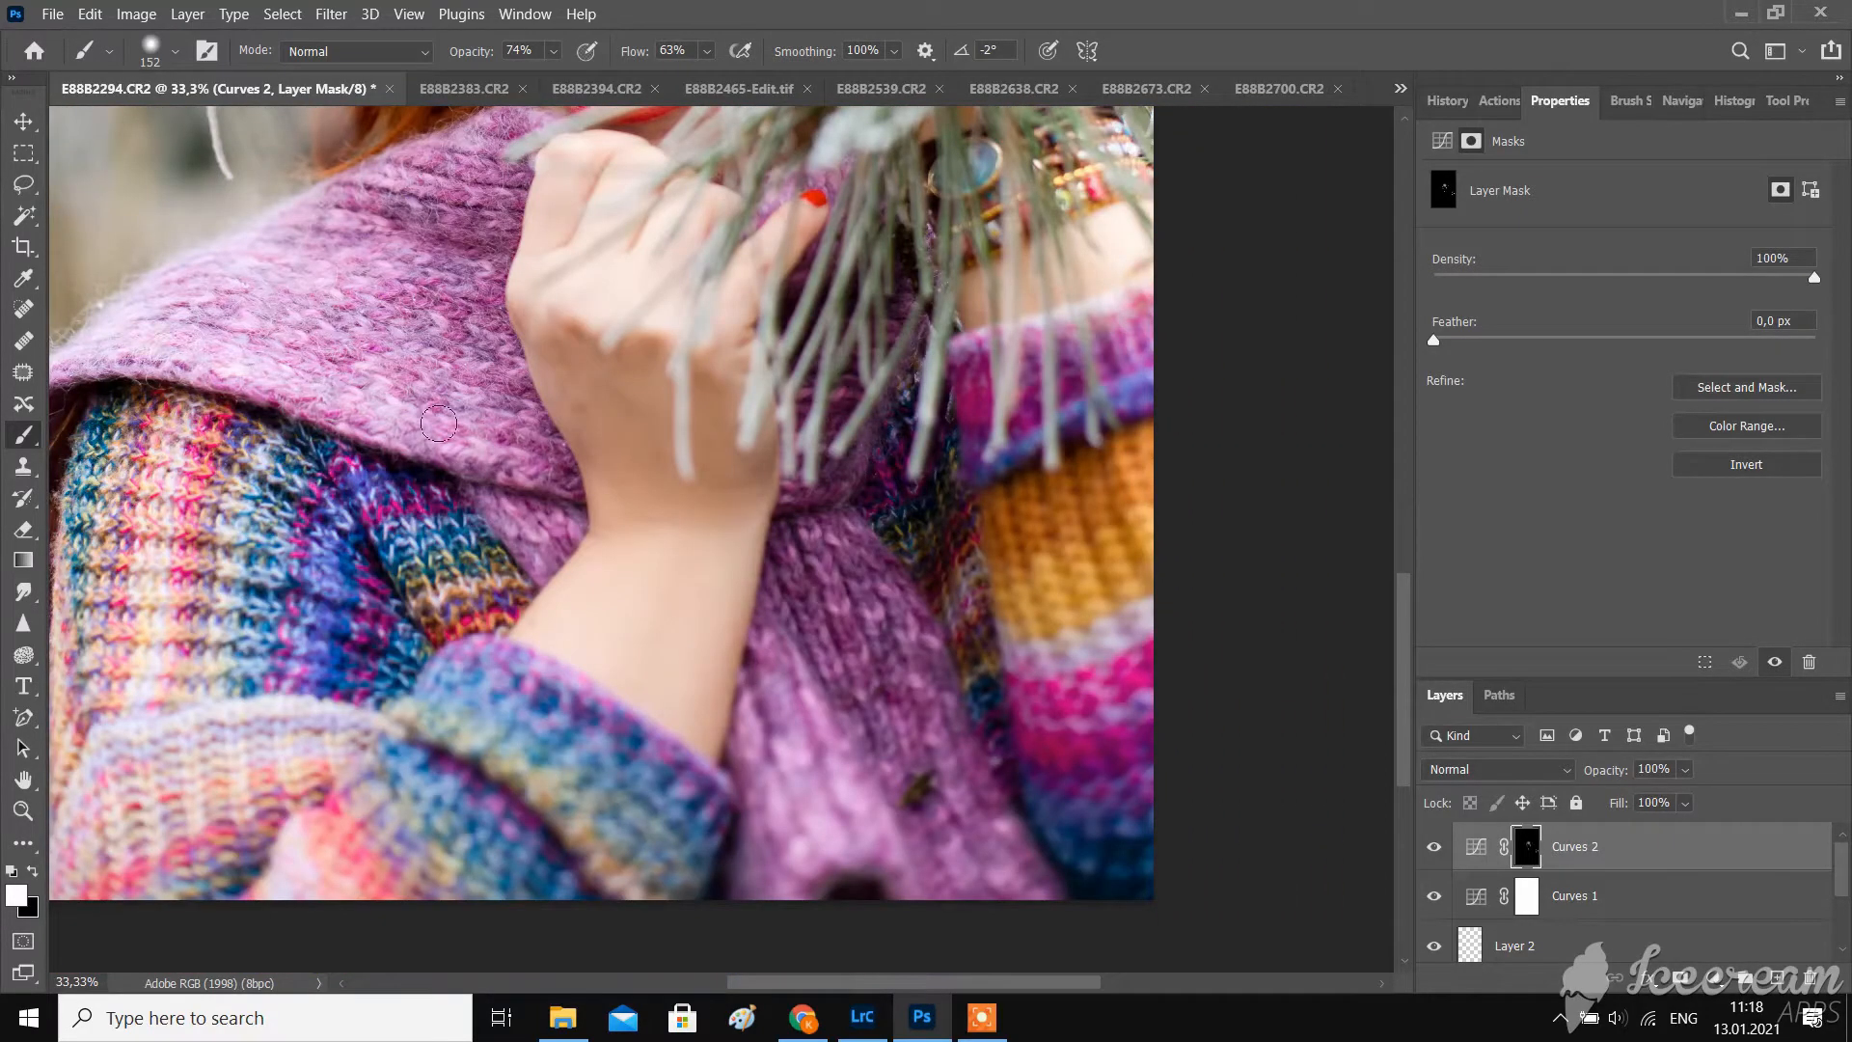
drag(341, 266, 369, 253)
mouse_move(127, 353)
mouse_down()
mouse_move(380, 396)
mouse_move(419, 422)
mouse_up()
drag(473, 778, 679, 882)
drag(454, 557, 486, 595)
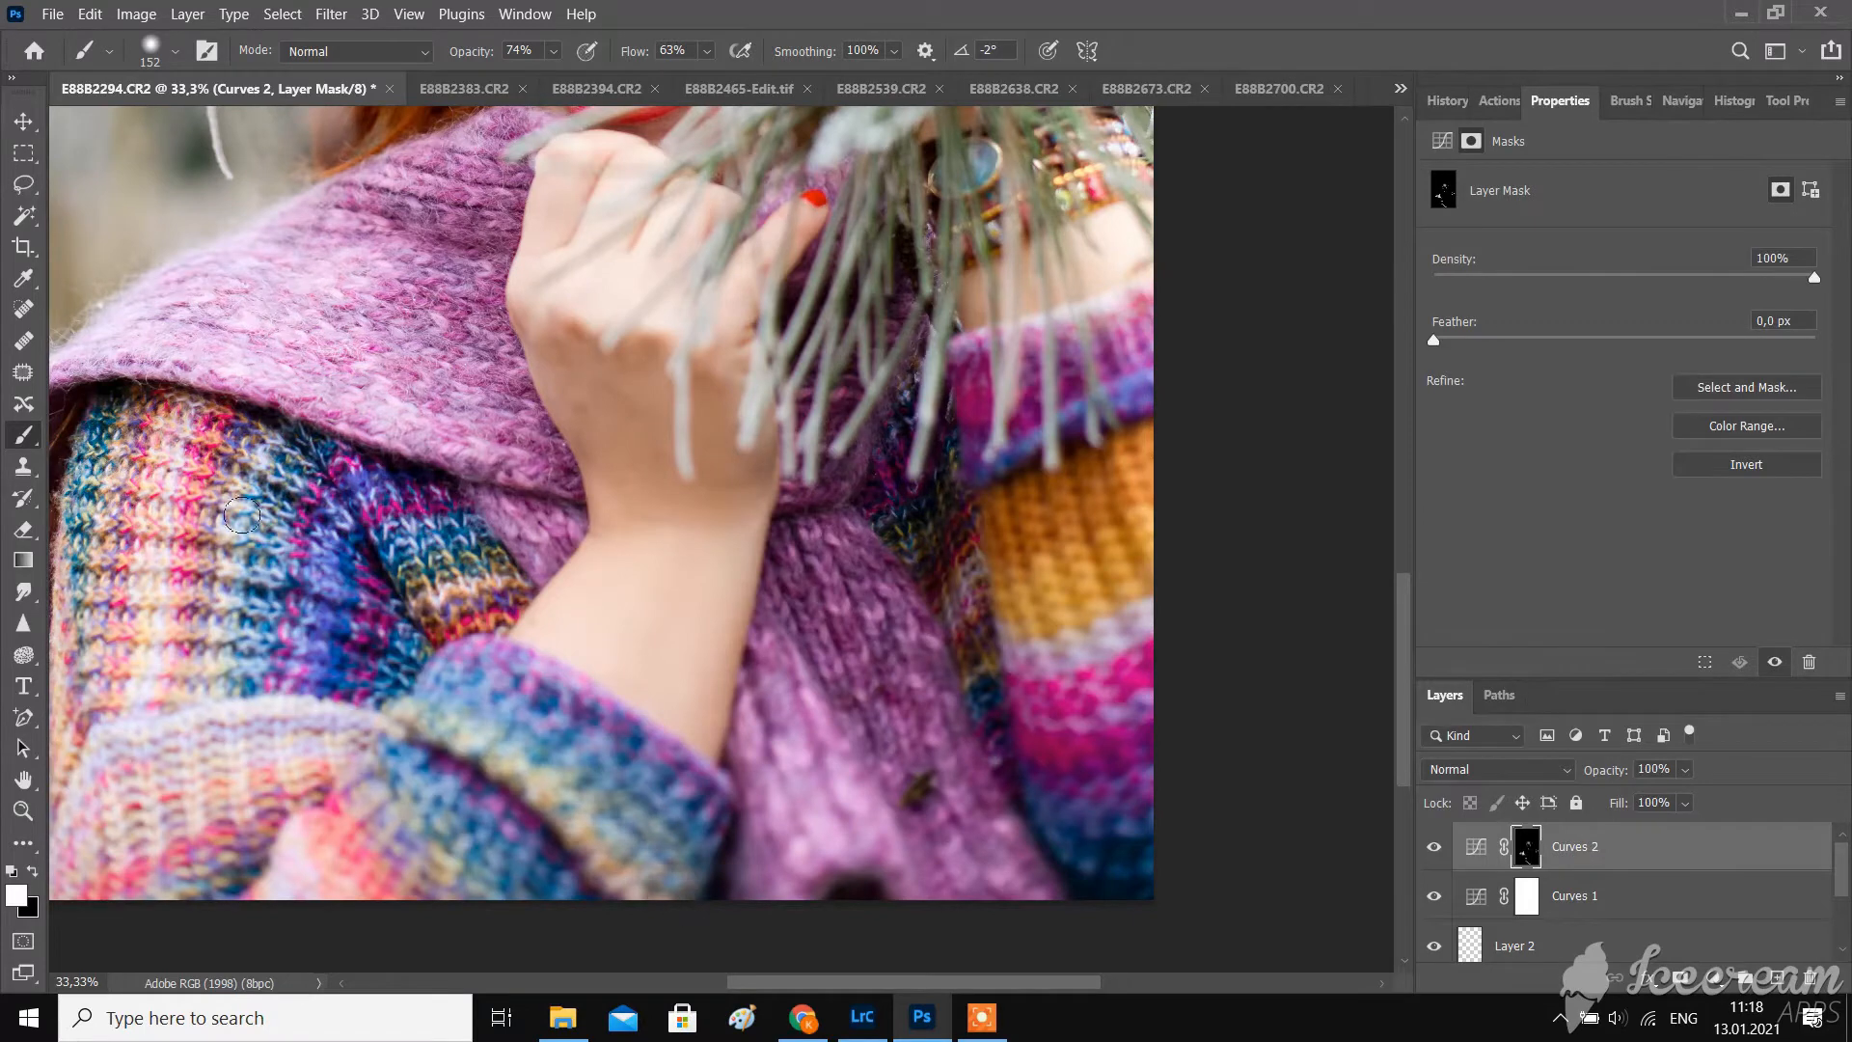
drag(241, 506, 253, 645)
drag(157, 442, 159, 612)
mouse_move(249, 748)
mouse_down()
mouse_move(149, 802)
mouse_move(231, 806)
mouse_up()
mouse_move(771, 744)
mouse_down()
mouse_move(787, 836)
mouse_move(859, 826)
mouse_up()
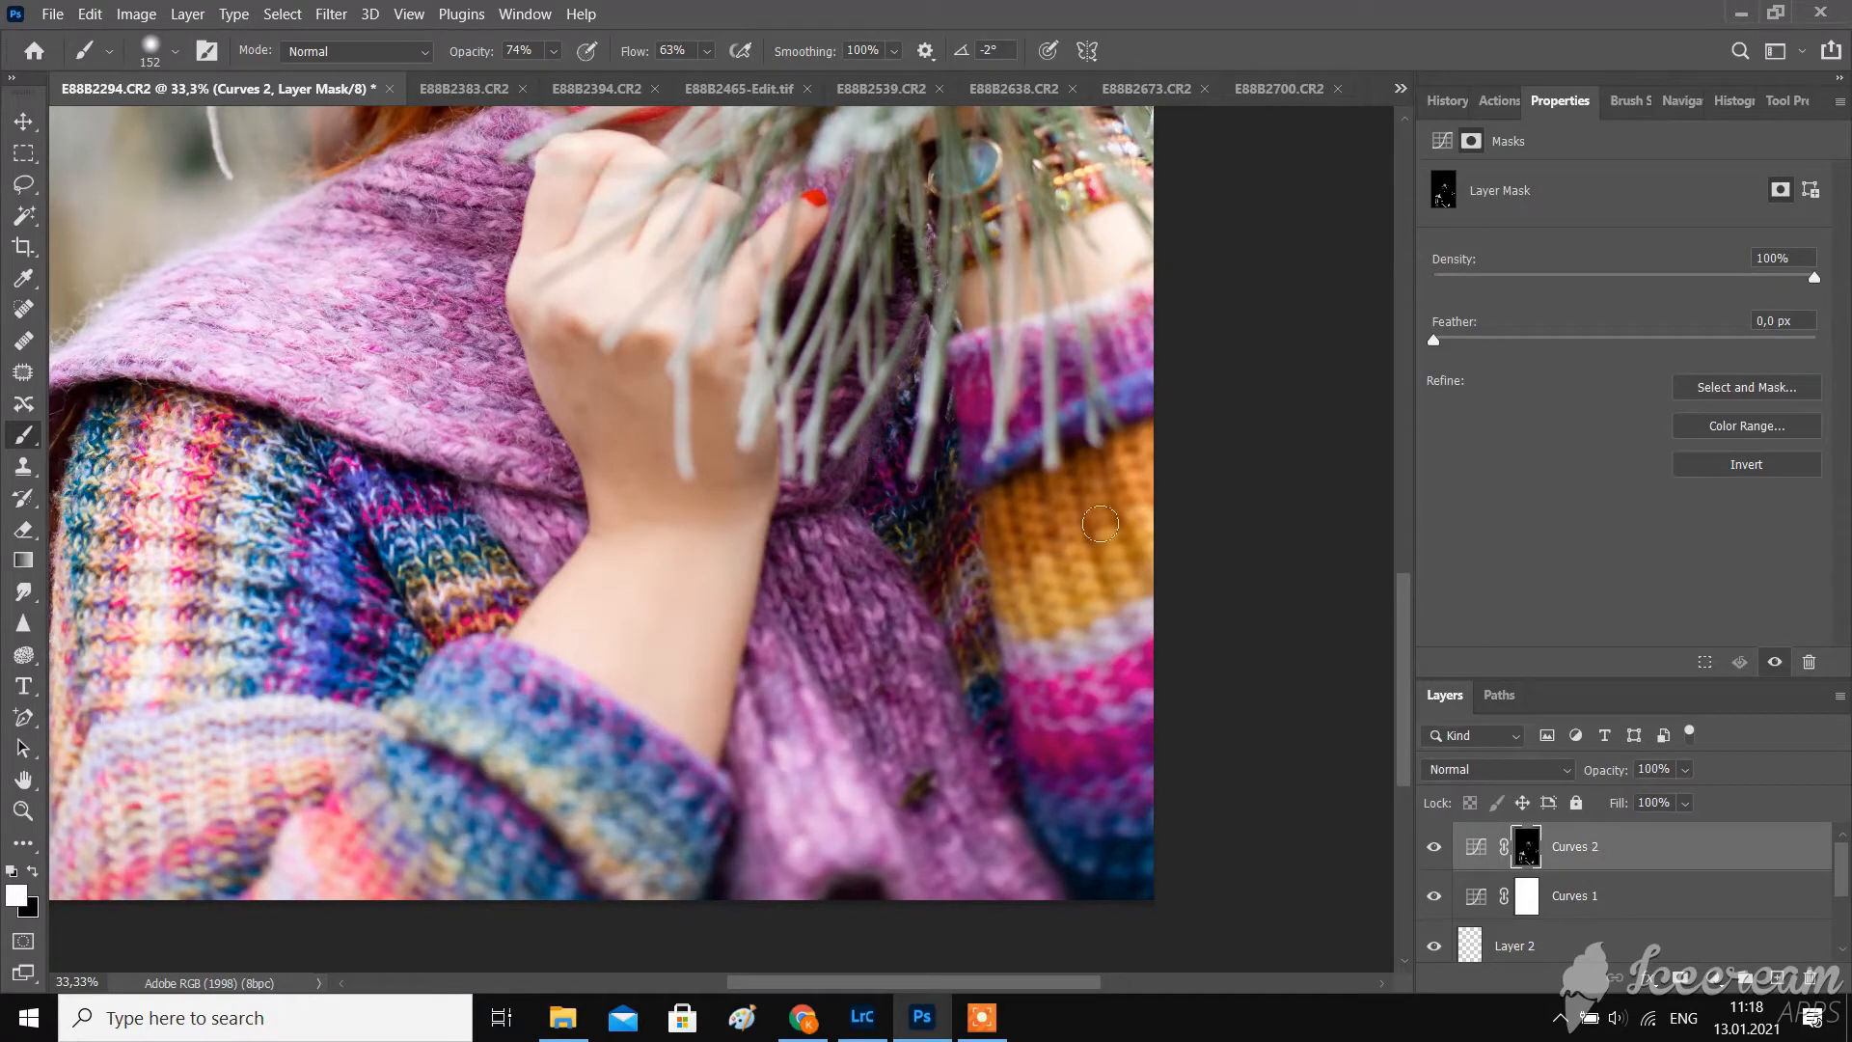
mouse_move(1134, 540)
mouse_down()
mouse_move(1071, 565)
mouse_move(1124, 603)
mouse_move(1066, 646)
mouse_move(1047, 565)
mouse_up()
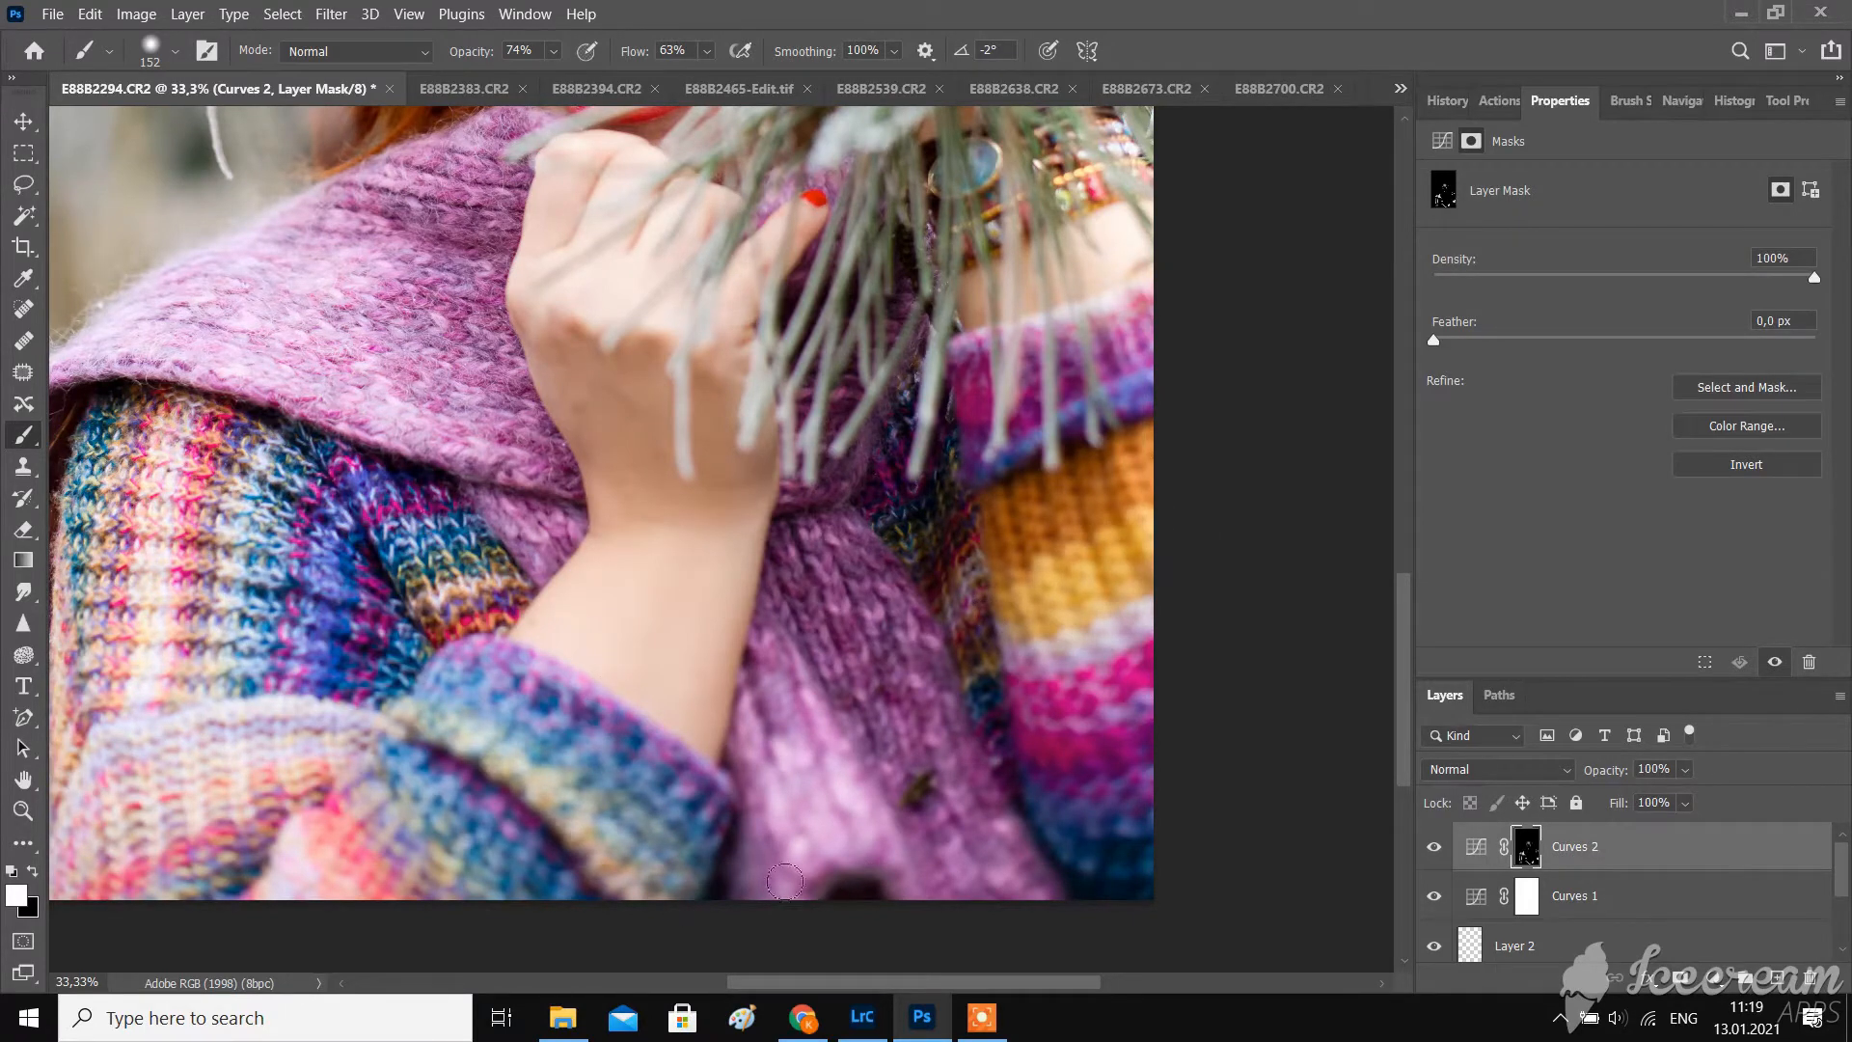
drag(893, 796, 993, 848)
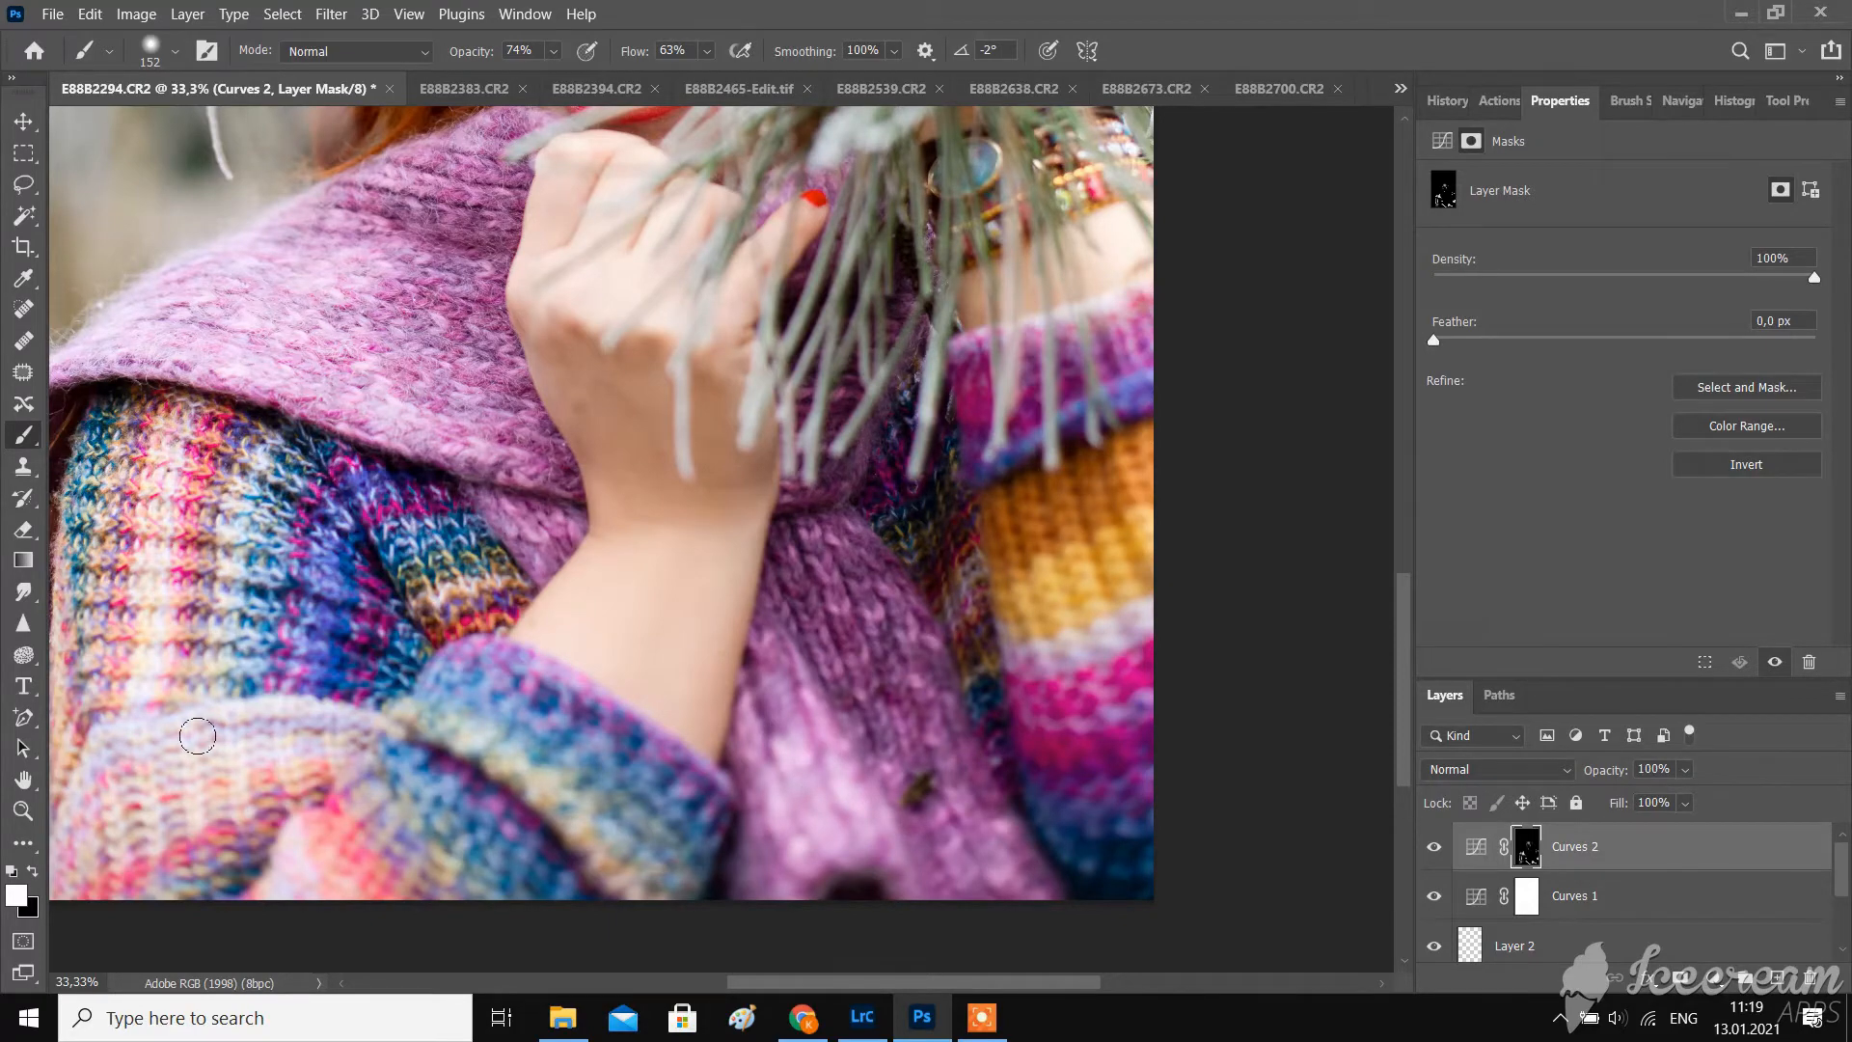
- Paint the brightening over the orange leaf above the head and the frosted pine needles beside it
scroll(546, 381, up, 5)
scroll(545, 381, up, 2)
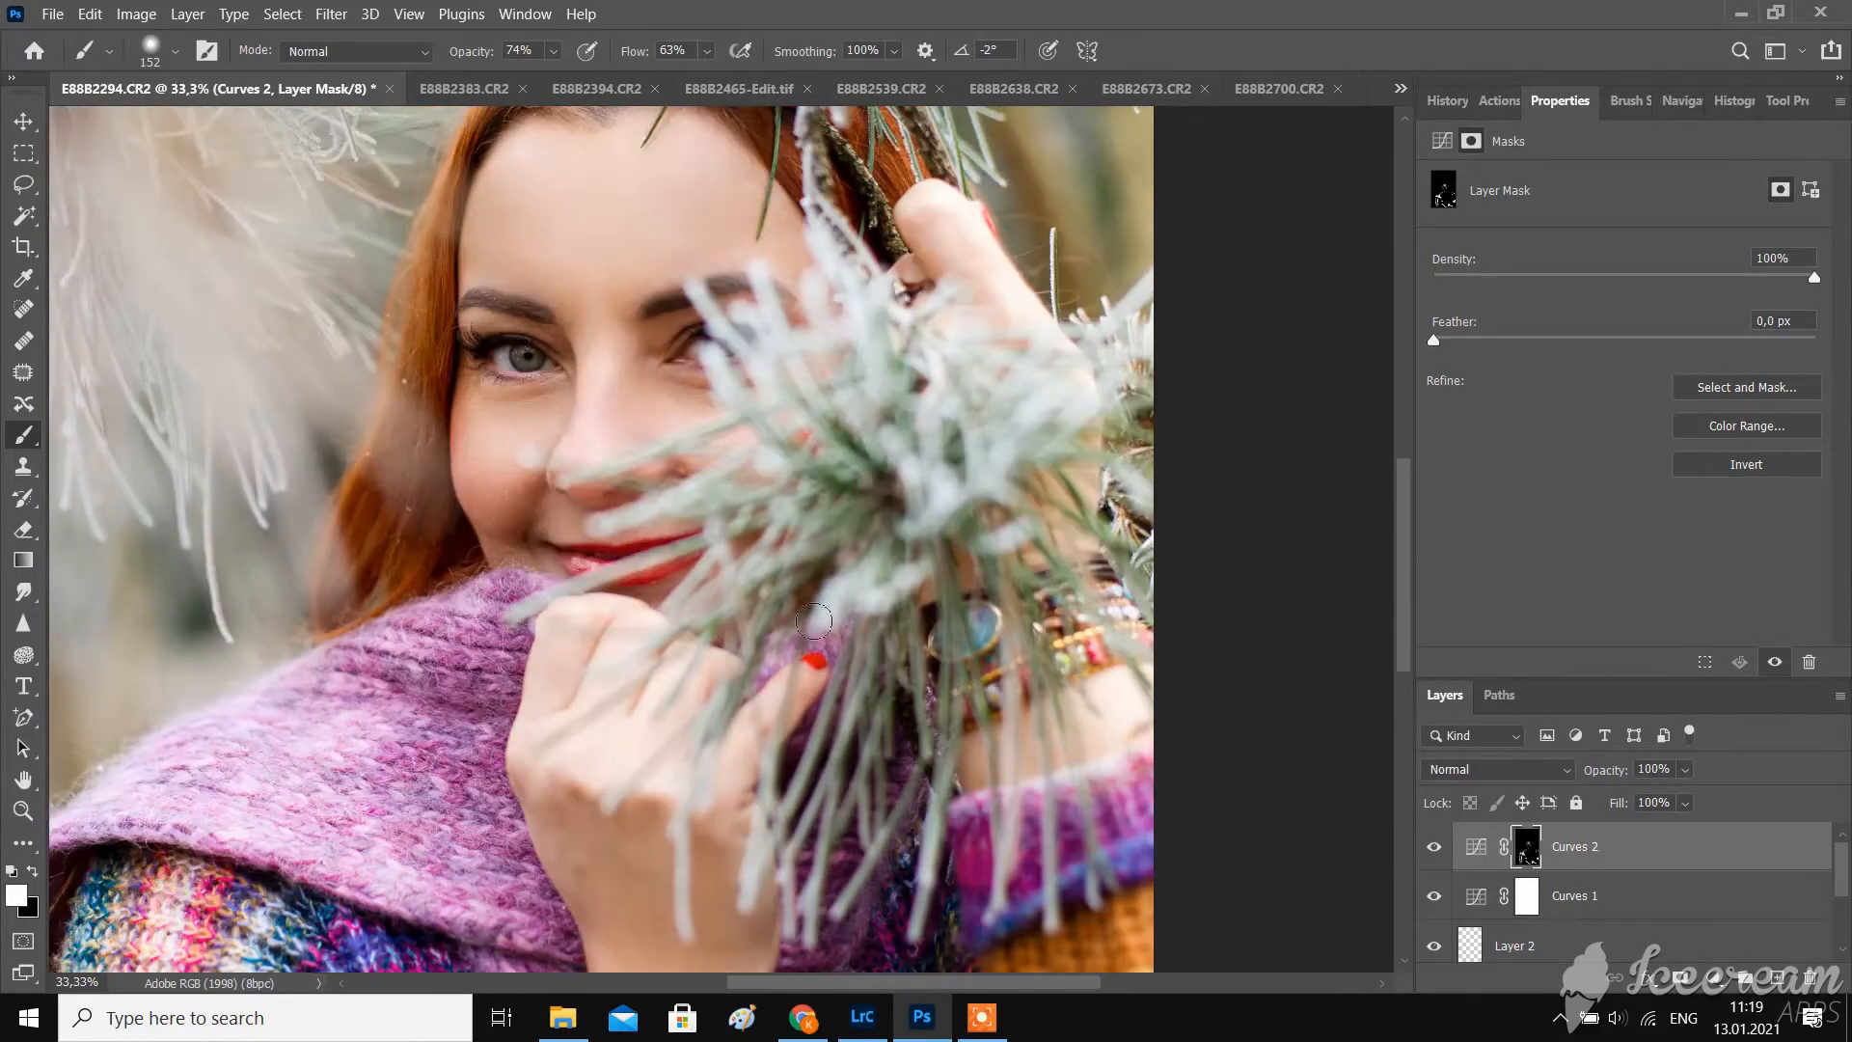
scroll(794, 358, up, 5)
drag(794, 358, 808, 357)
drag(213, 281, 180, 360)
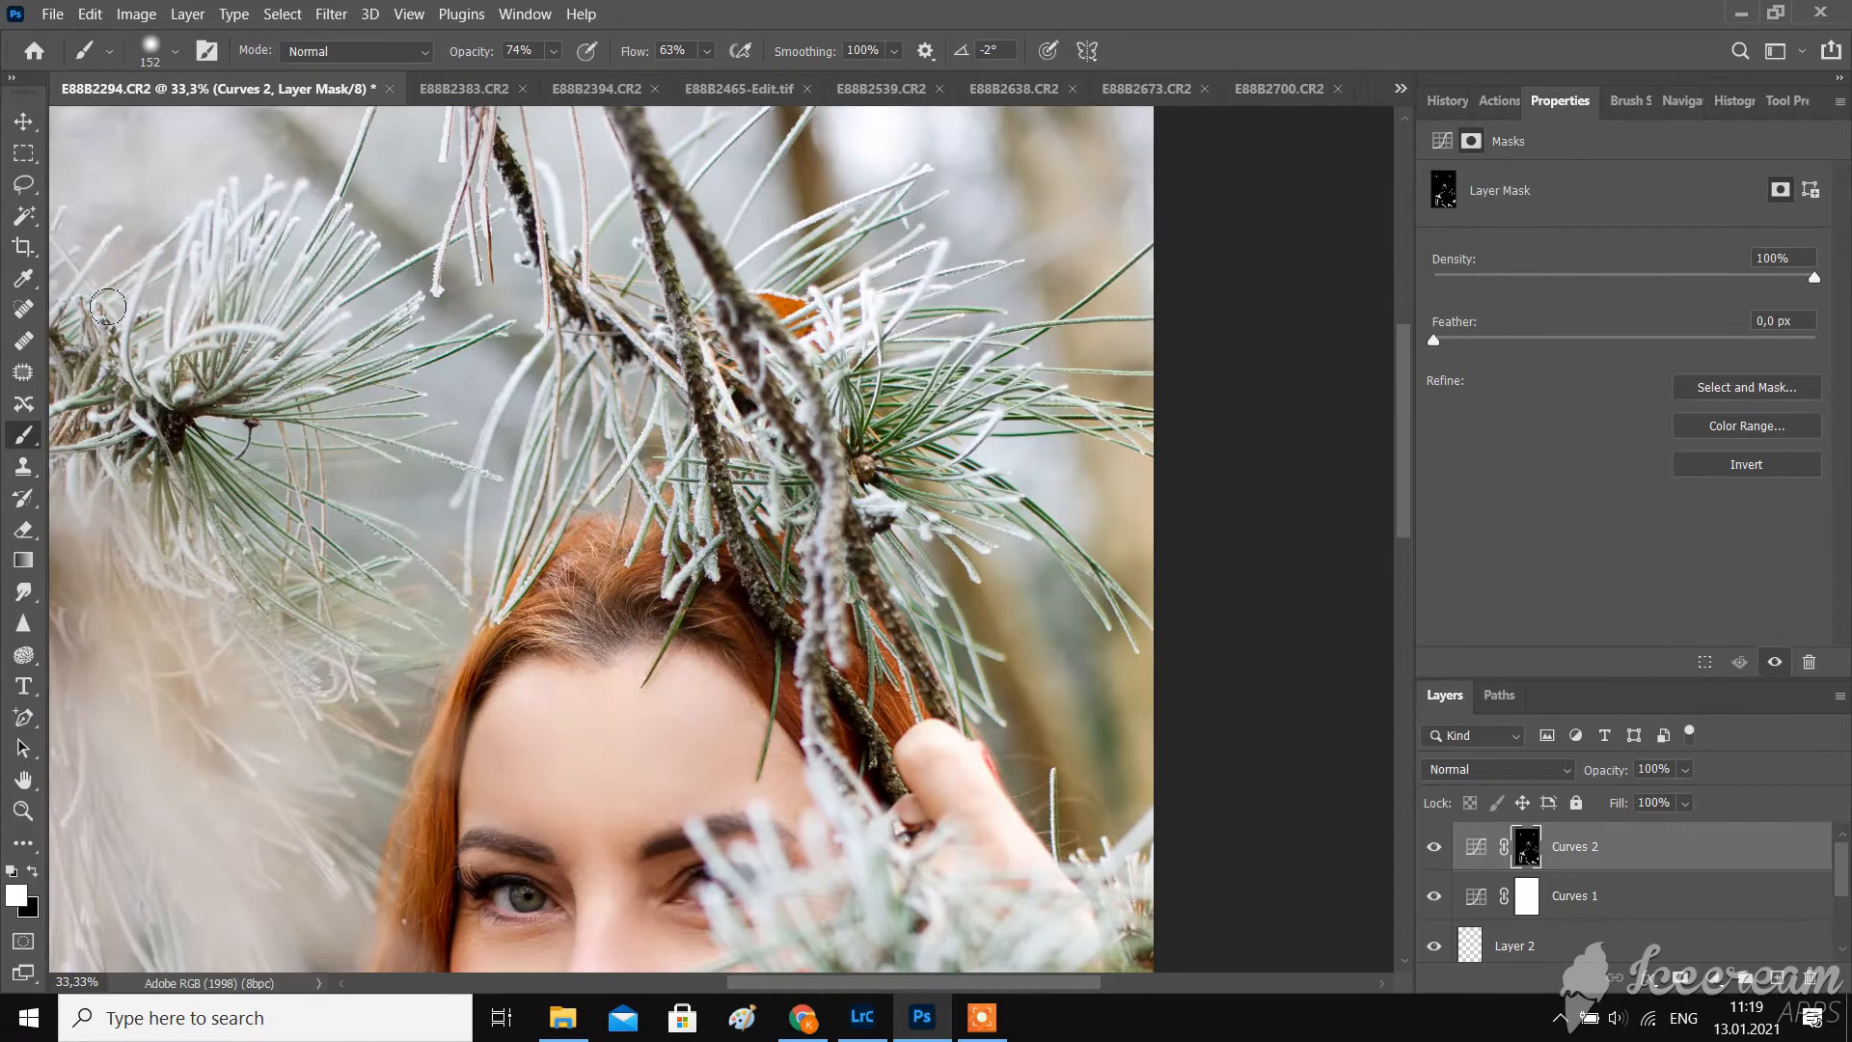
drag(107, 307, 113, 335)
- Set the brush to 40 px with 100% opacity and 100% flow and brighten the frosted branches and needles above the head
click(154, 49)
drag(182, 127, 161, 127)
click(553, 51)
drag(572, 84, 617, 82)
drag(707, 51, 781, 95)
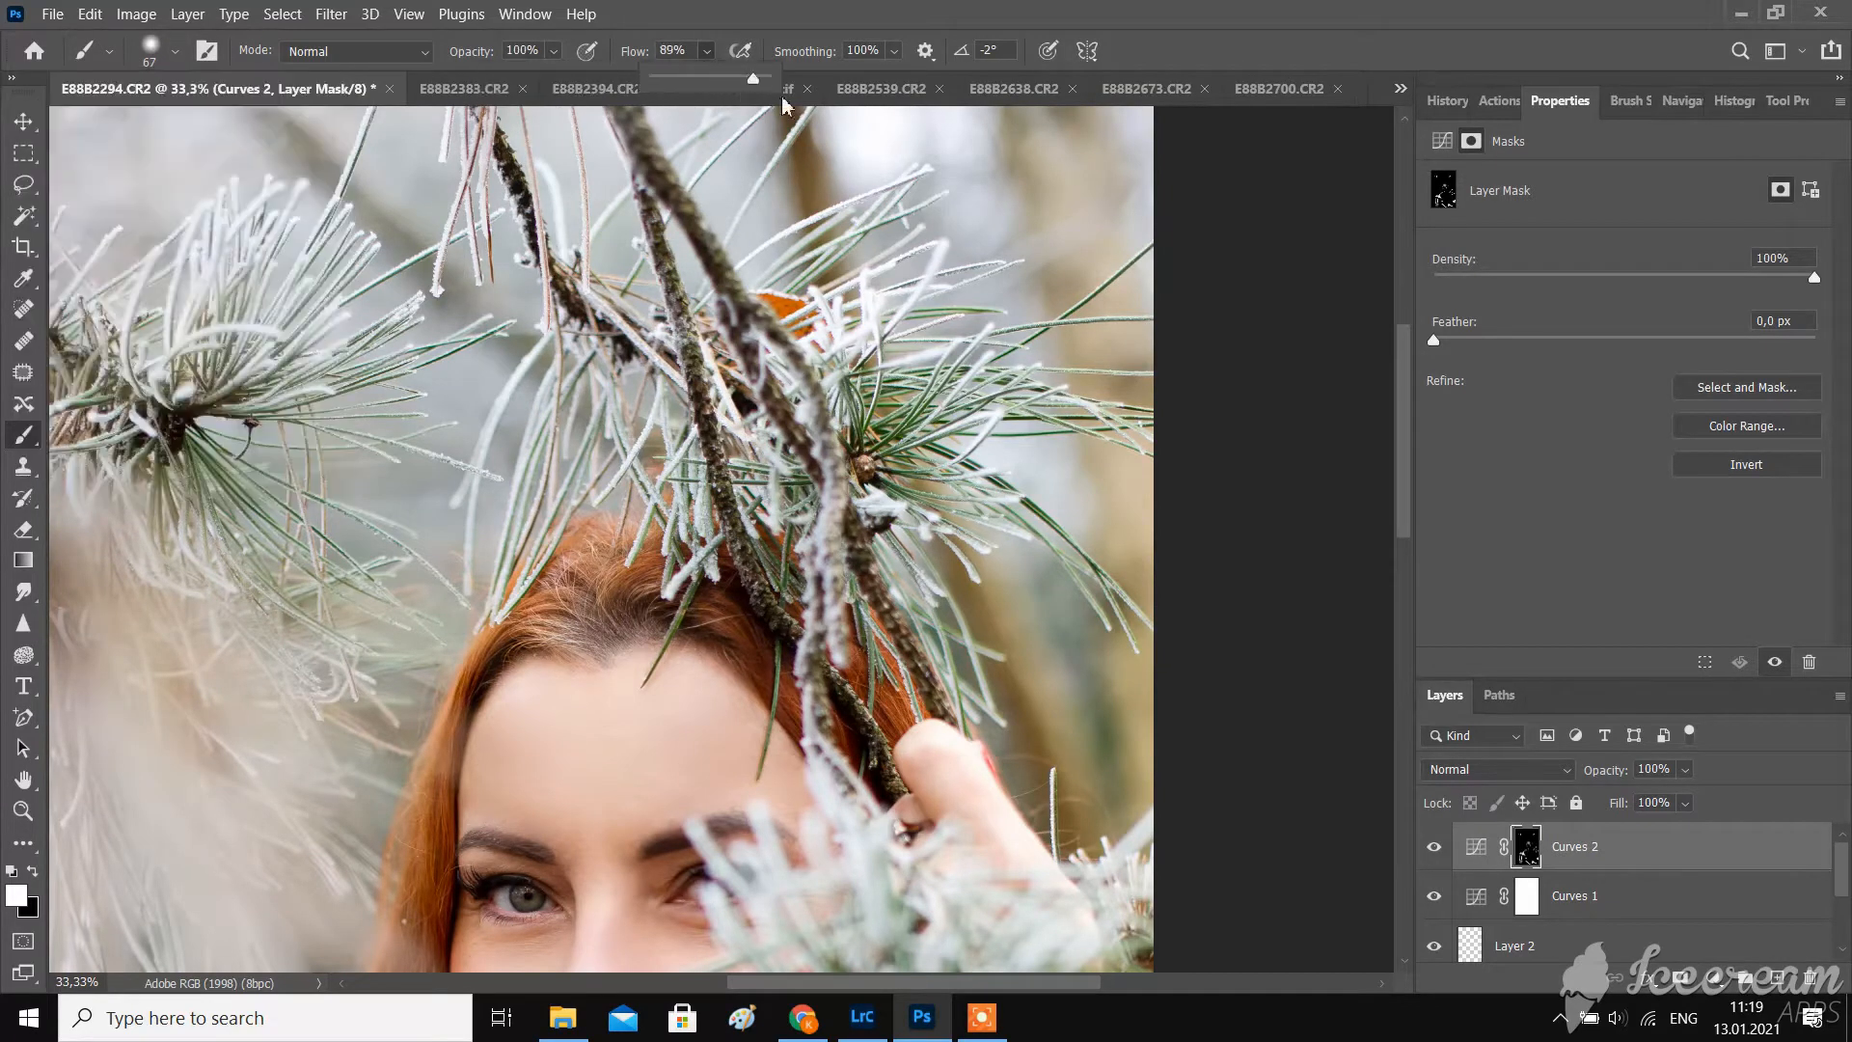
click(160, 56)
drag(169, 126, 163, 127)
mouse_move(678, 397)
mouse_down()
mouse_move(606, 520)
mouse_move(678, 427)
mouse_move(692, 504)
mouse_move(705, 452)
mouse_move(645, 567)
mouse_up()
mouse_move(845, 544)
mouse_down()
mouse_move(843, 627)
mouse_move(853, 516)
mouse_move(847, 666)
mouse_up()
drag(949, 266, 834, 410)
mouse_move(963, 364)
mouse_down()
mouse_move(823, 396)
mouse_move(946, 431)
mouse_move(869, 469)
mouse_up()
mouse_move(1008, 426)
mouse_down()
mouse_move(930, 486)
mouse_move(840, 477)
mouse_up()
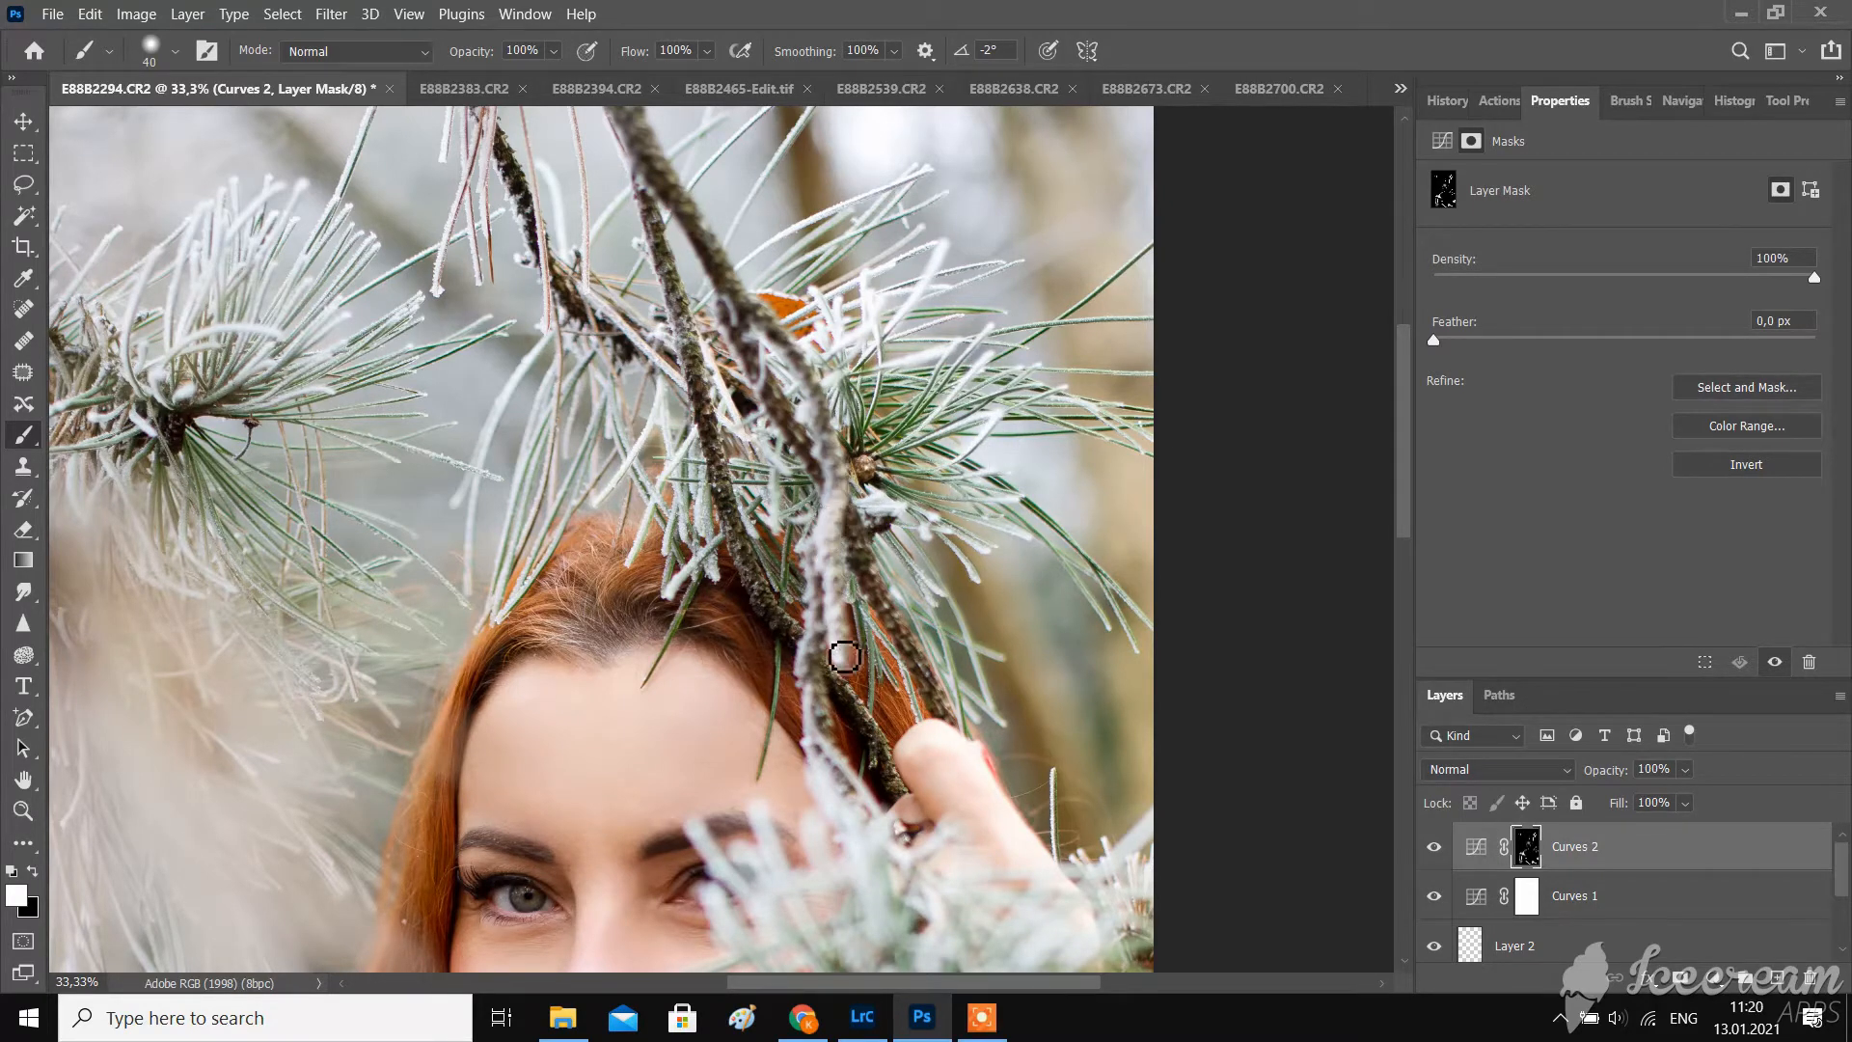
- Paint the brightening over the frosted branch beside the raised hand and the pine needle cluster left of the head
drag(844, 656, 836, 691)
scroll(959, 298, down, 1)
scroll(959, 298, up, 7)
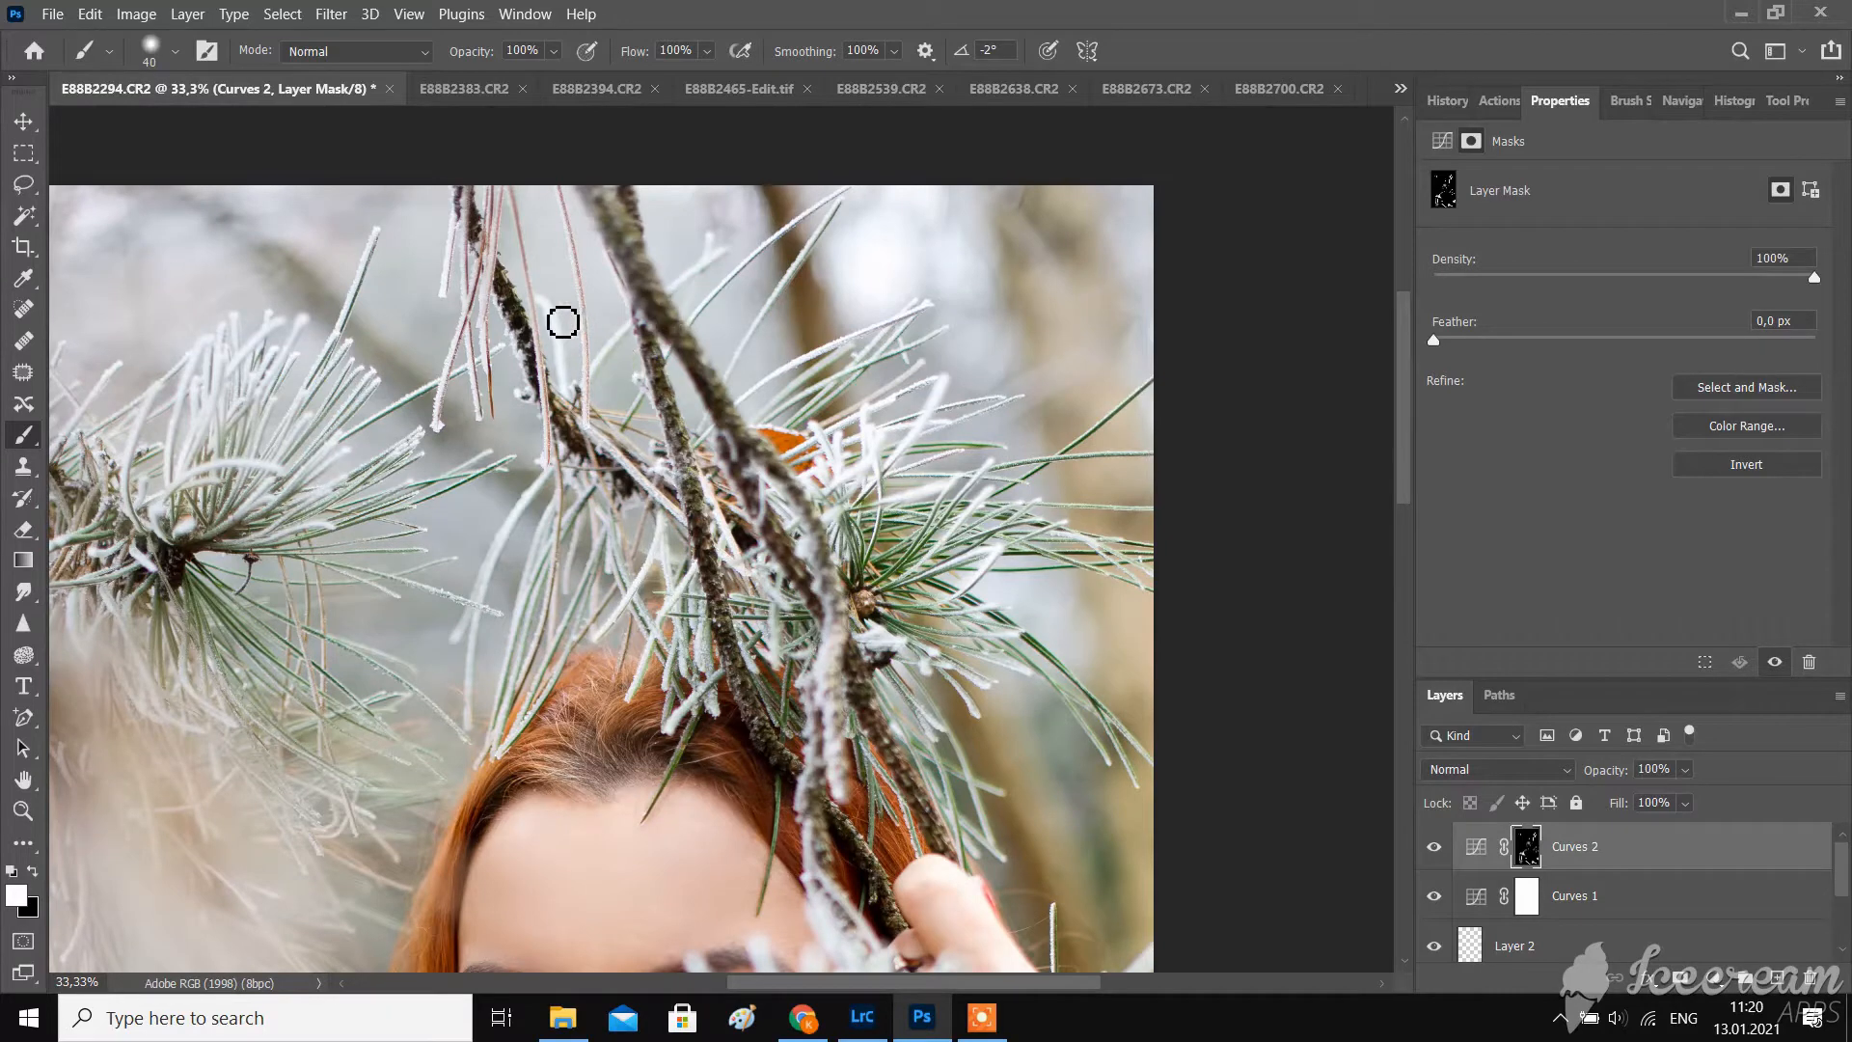
mouse_move(295, 481)
mouse_down()
mouse_move(189, 490)
mouse_move(193, 542)
mouse_up()
drag(344, 458, 251, 528)
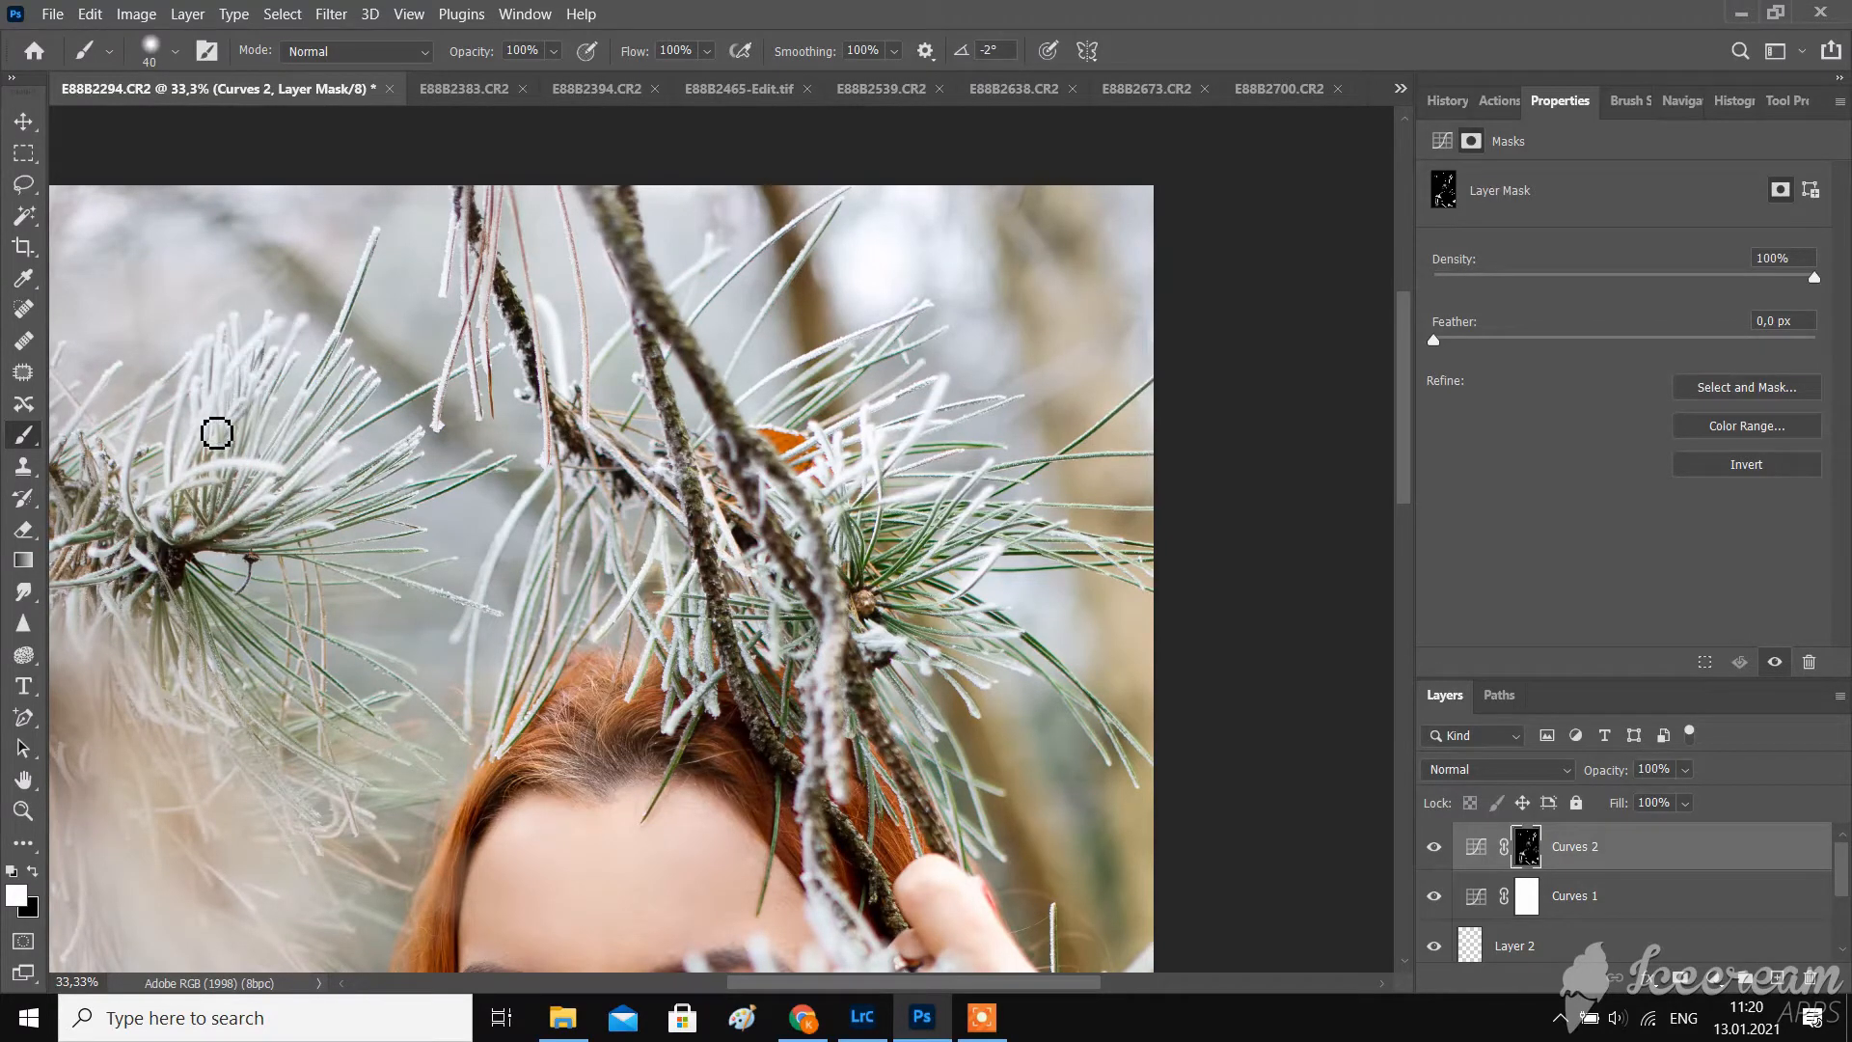
- Enlarge the brush to 86 px and brighten the frosted foreground needles in front of the face
scroll(206, 600, down, 10)
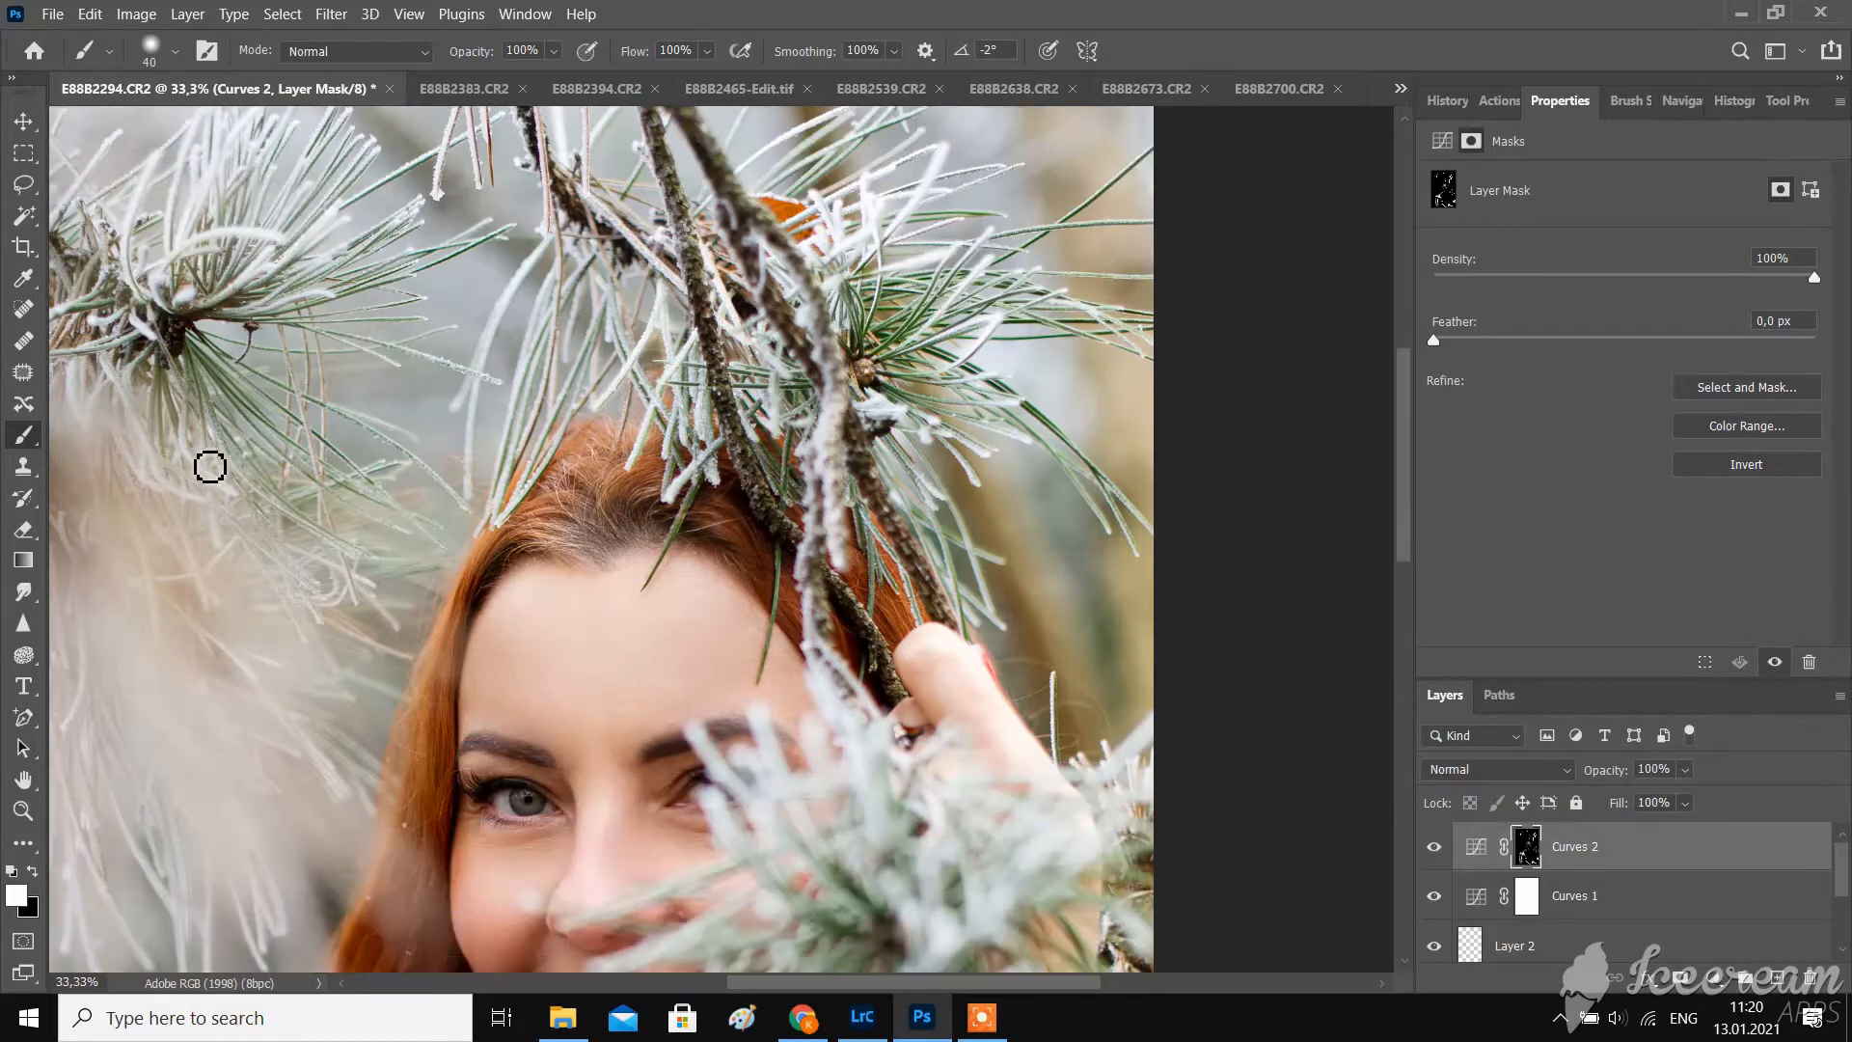
click(176, 51)
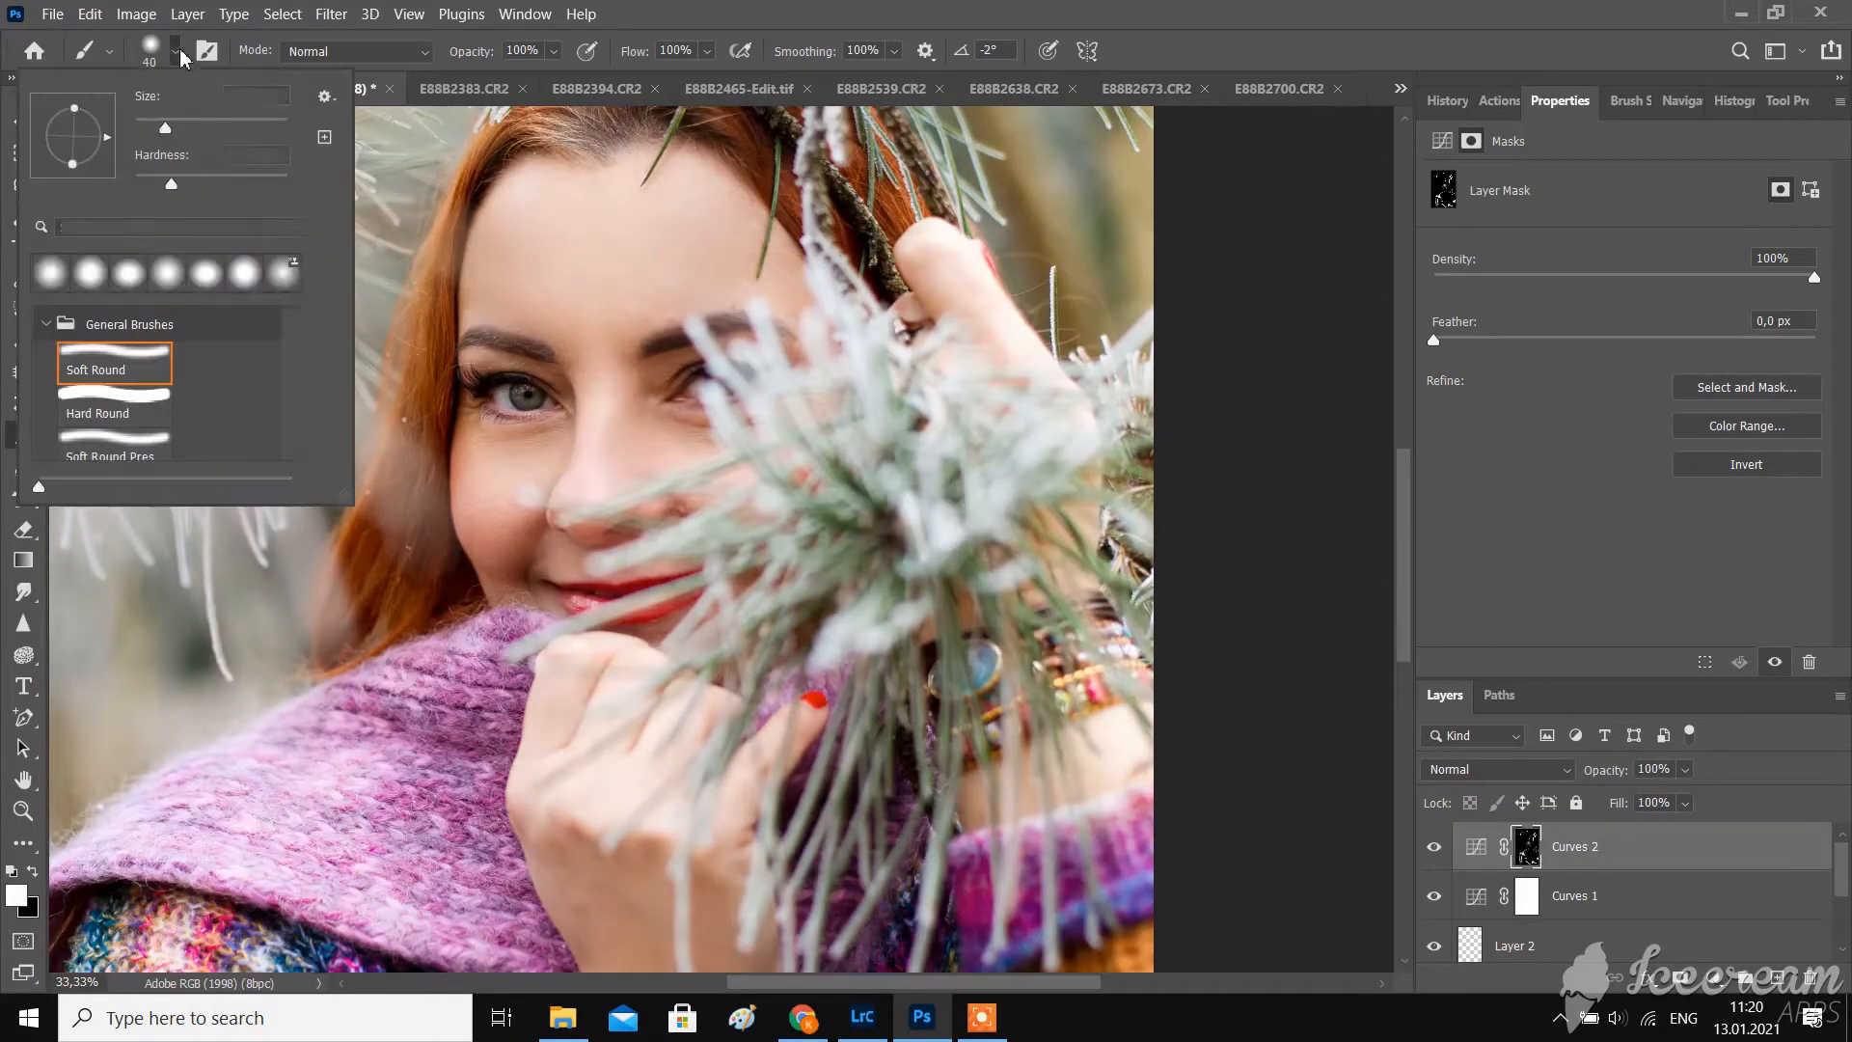
click(198, 127)
drag(934, 569, 875, 459)
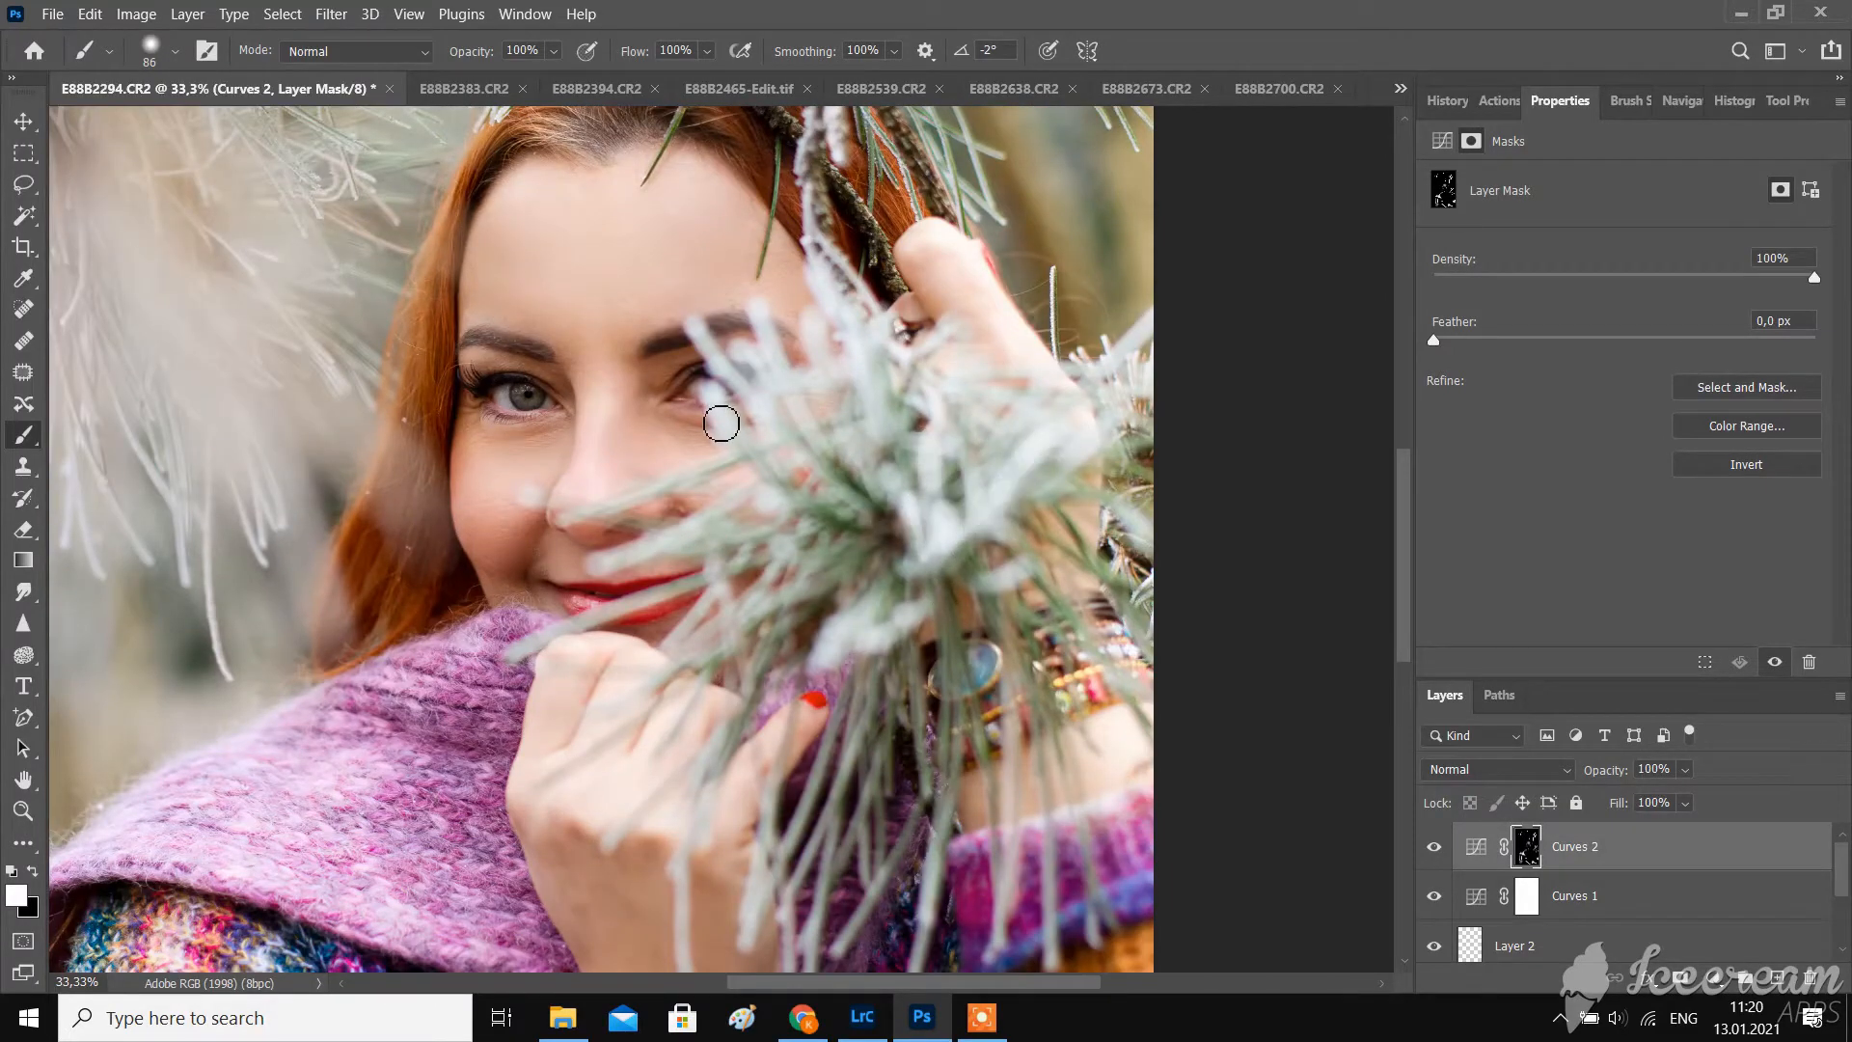
- Compare the whole photo with and without the Curves 2 brightening layer
scroll(553, 603, down, 5)
scroll(553, 604, down, 1)
scroll(528, 584, down, 3)
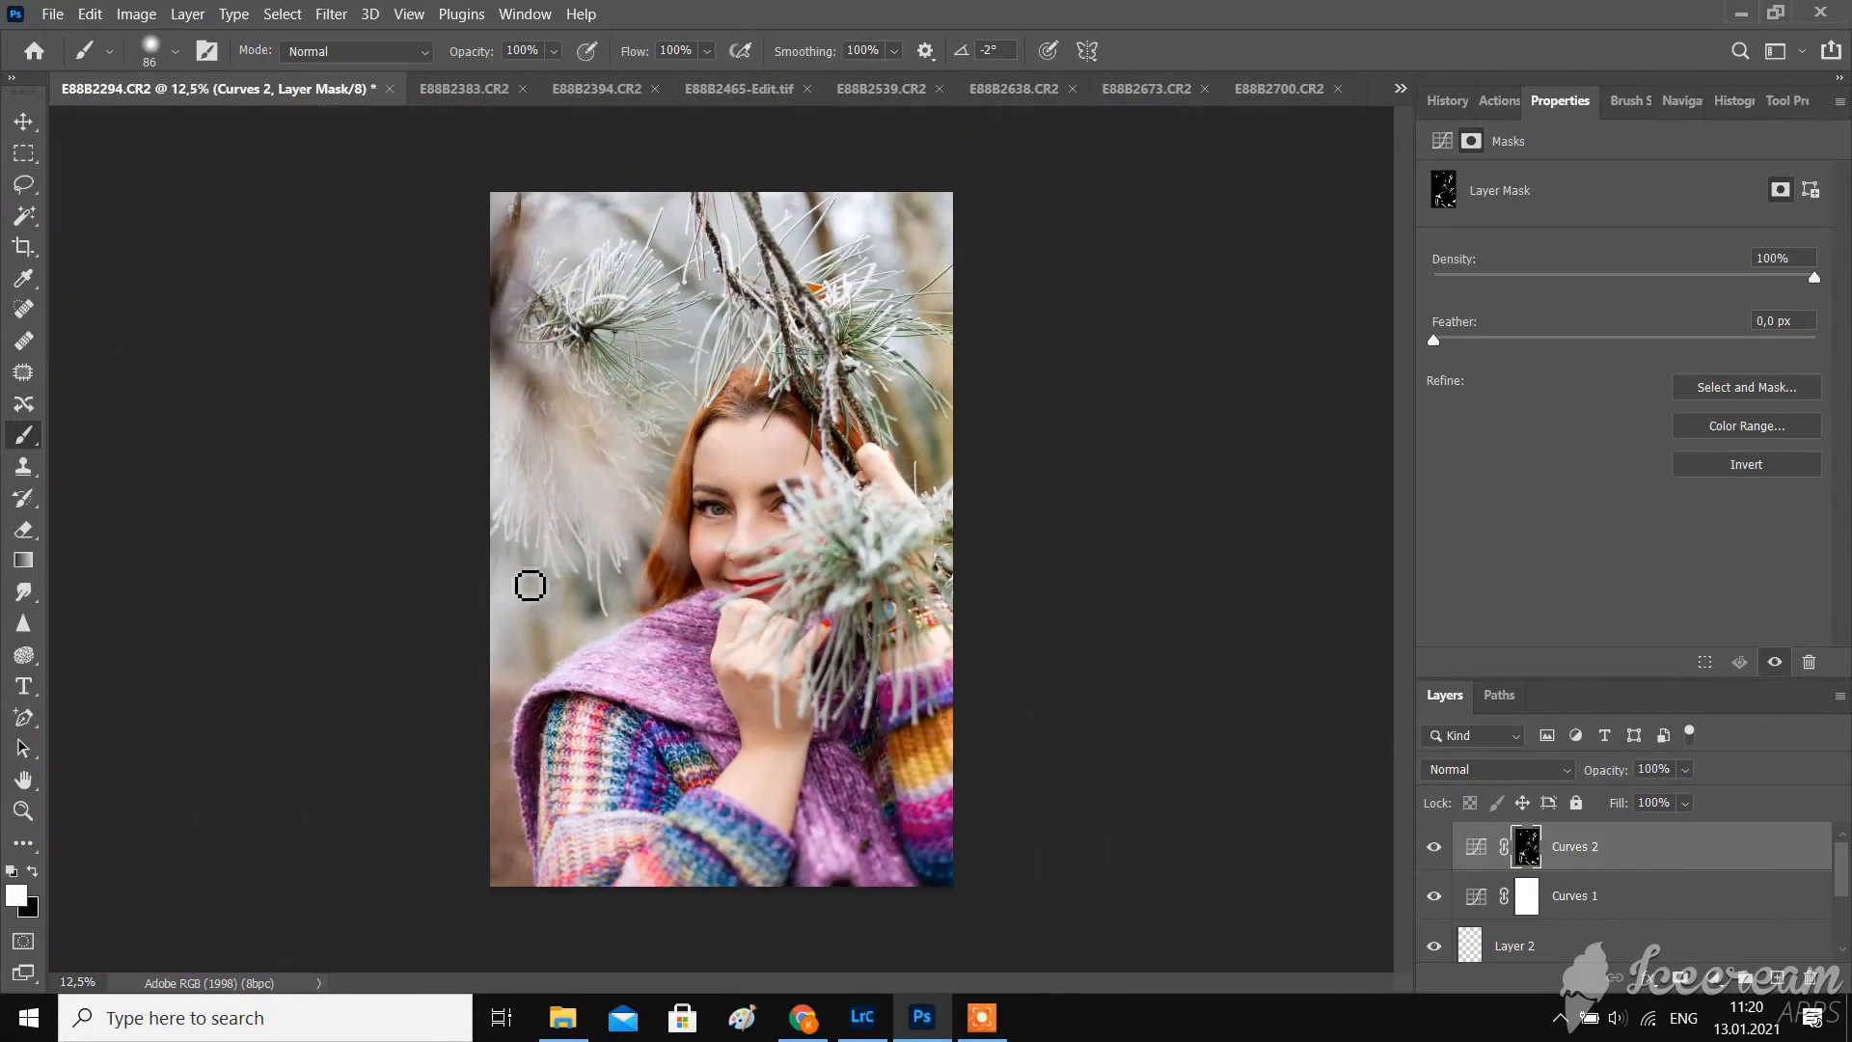
click(1431, 852)
click(1431, 853)
click(1432, 853)
click(1432, 853)
click(1432, 852)
click(1431, 853)
- Set the brush to 385 px with 48% opacity and 58% flow
click(174, 50)
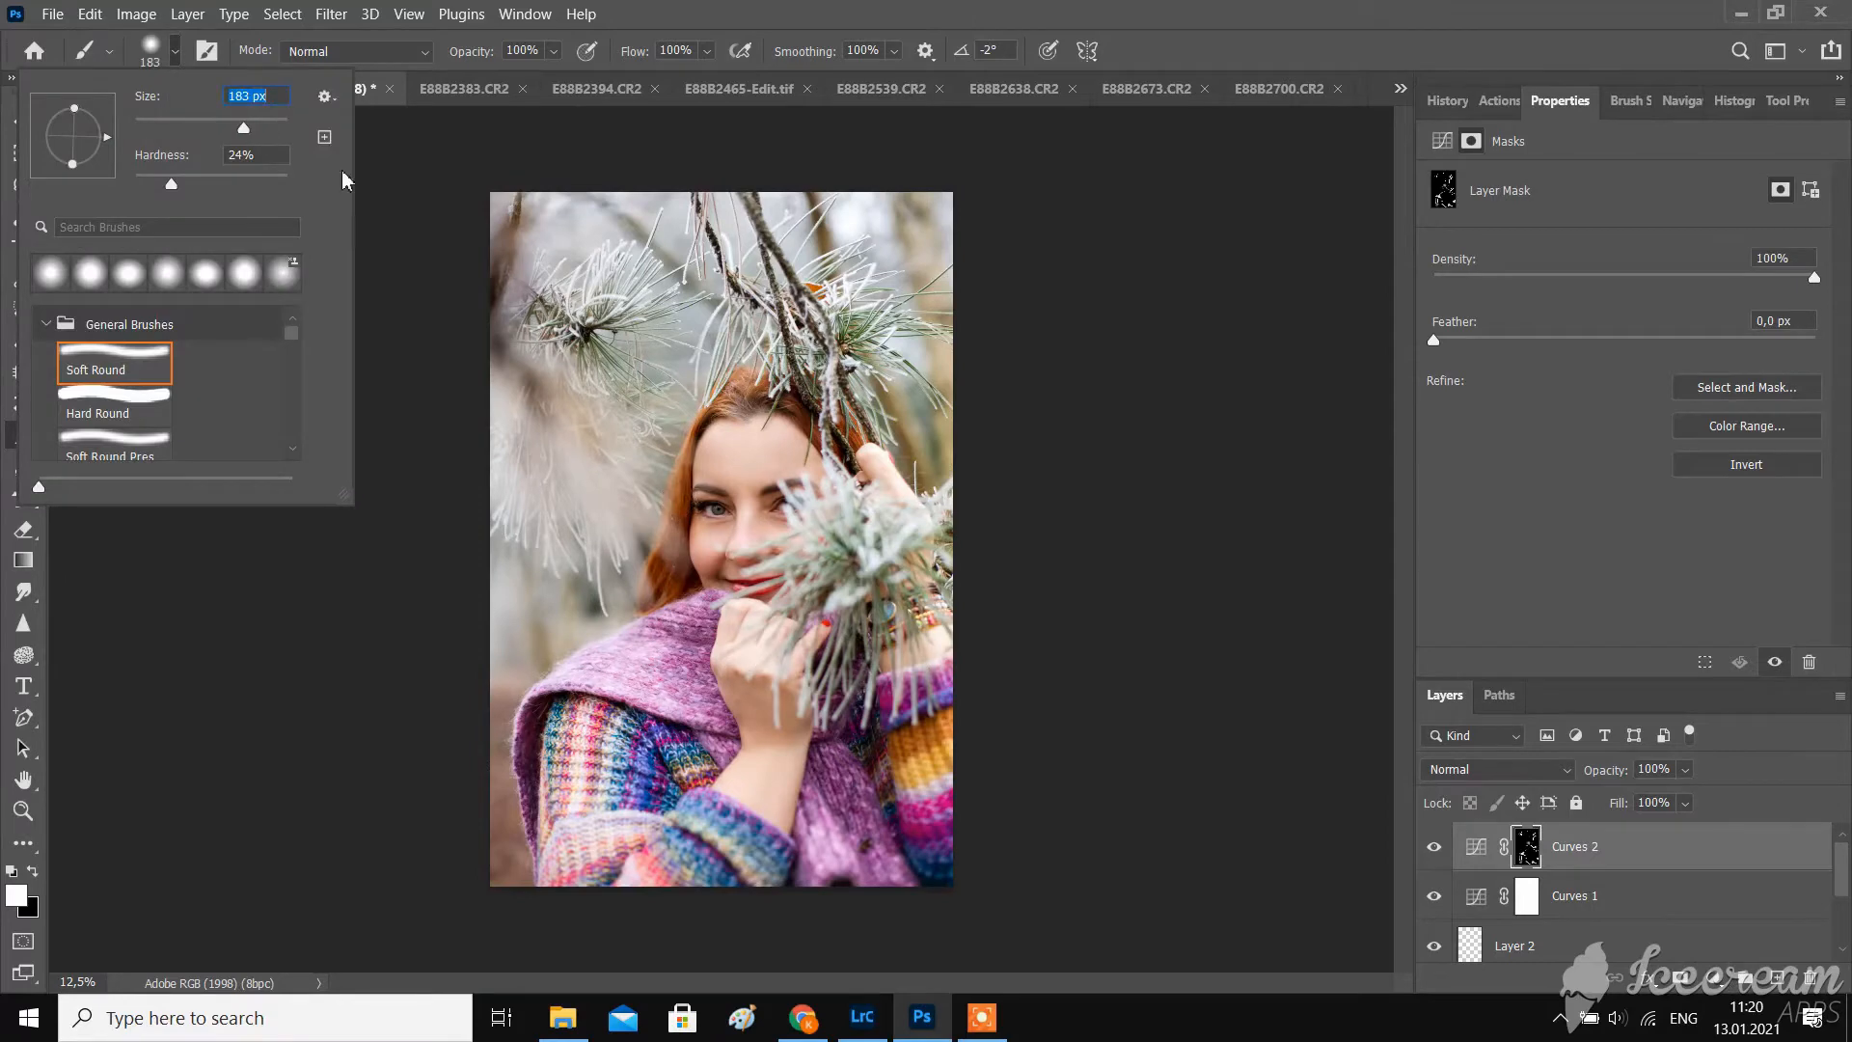
click(554, 51)
drag(732, 77, 686, 74)
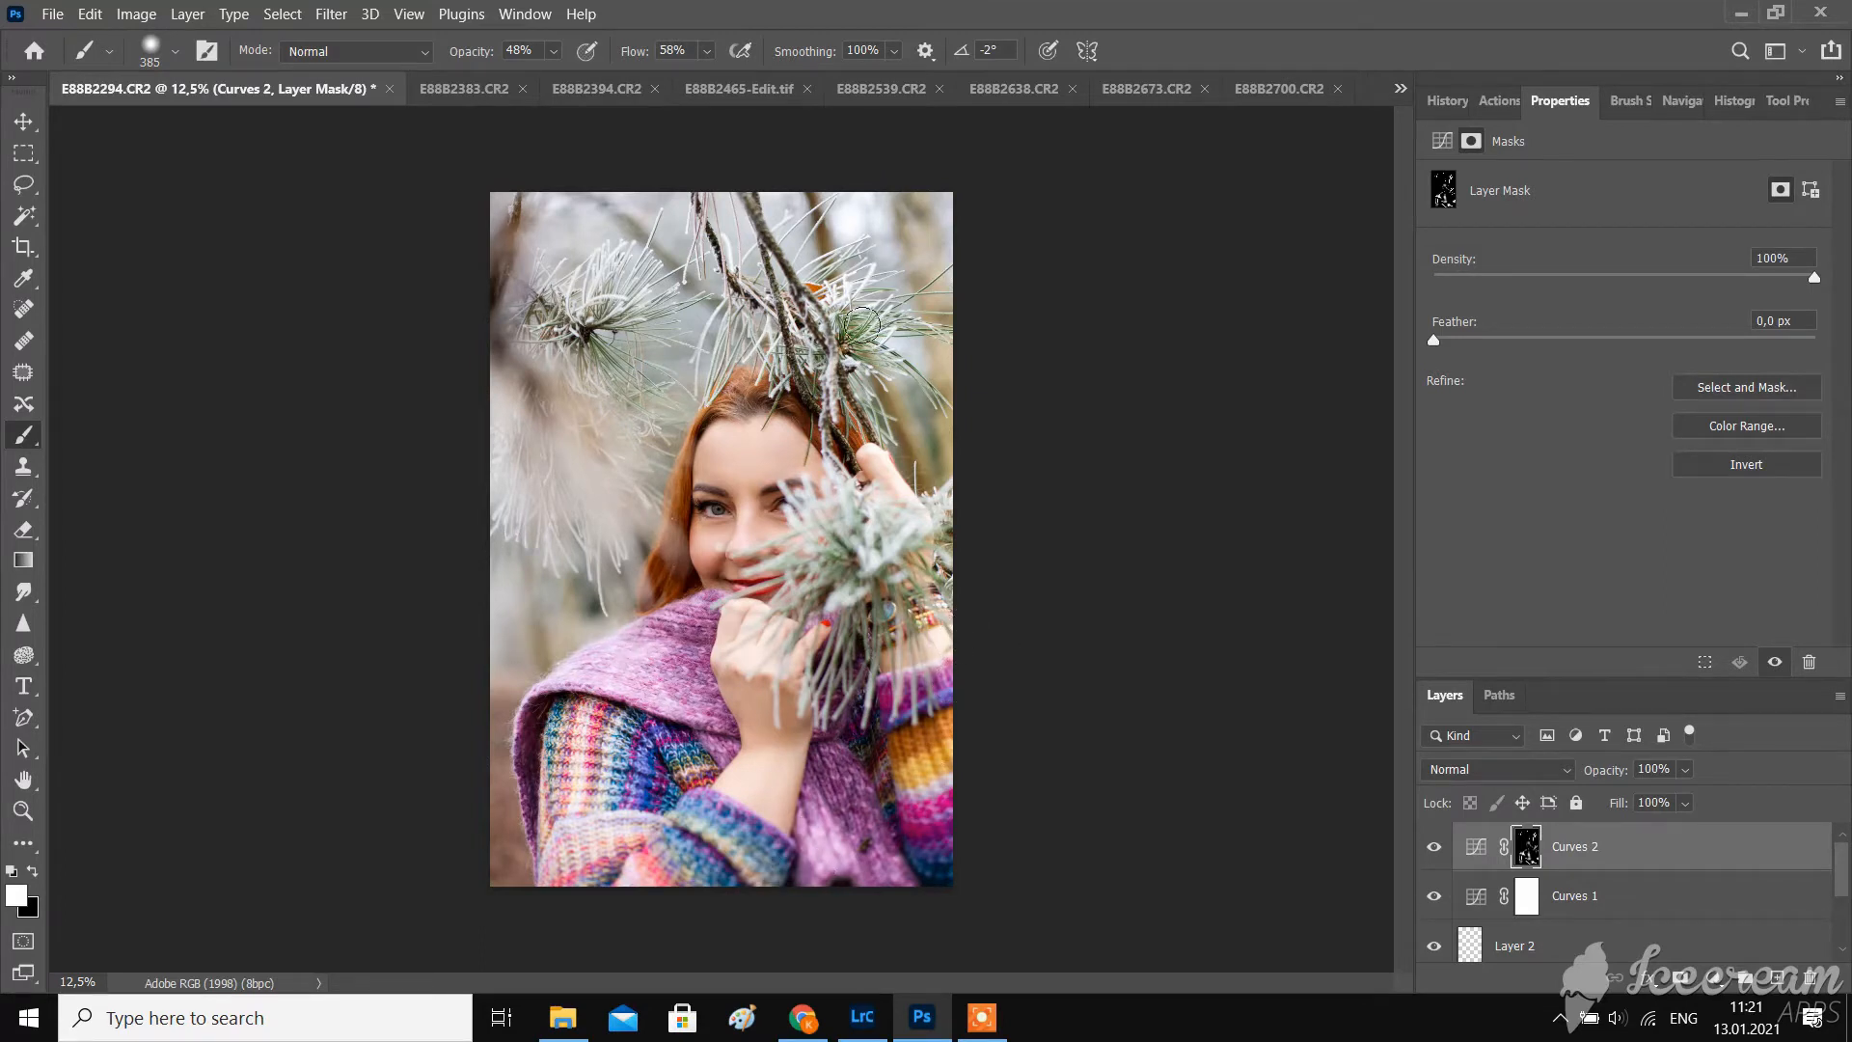
- Add a Curves adjustment layer that darkens input 148 to output 109, and invert its mask to black
click(1750, 989)
click(1678, 689)
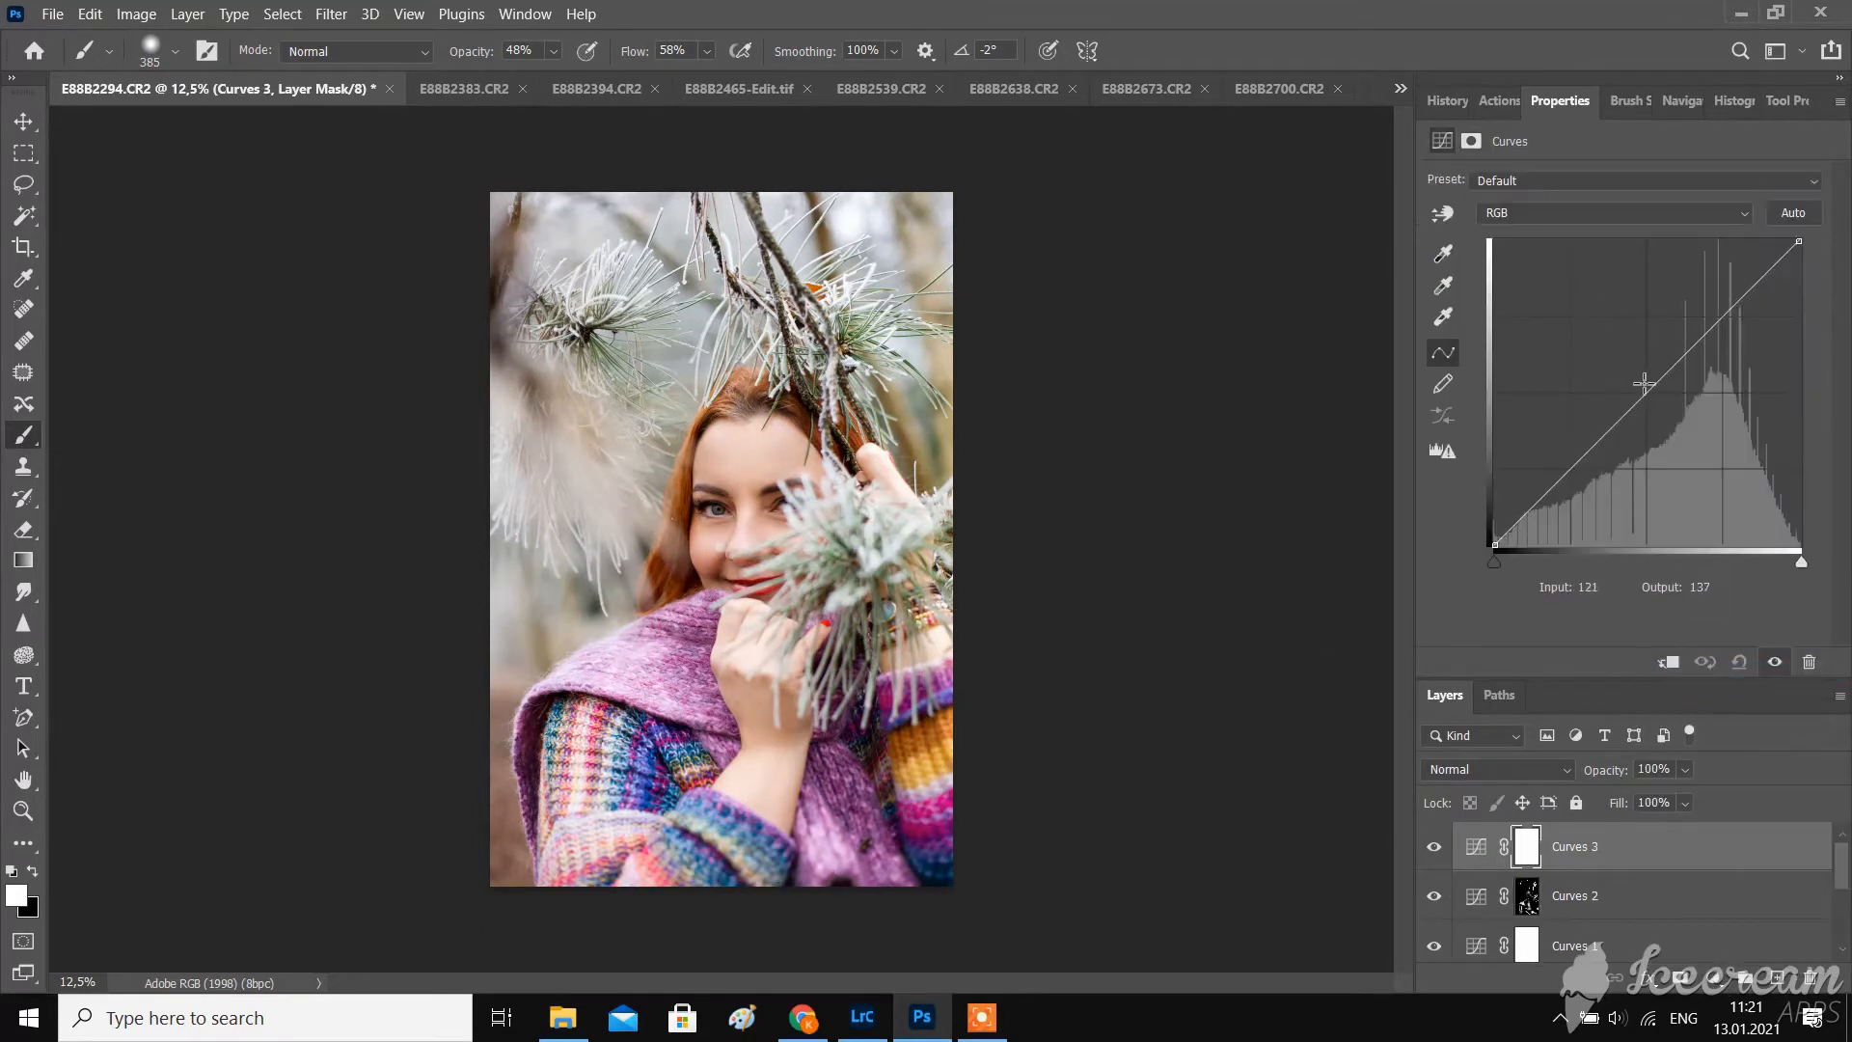
drag(1671, 369, 1674, 417)
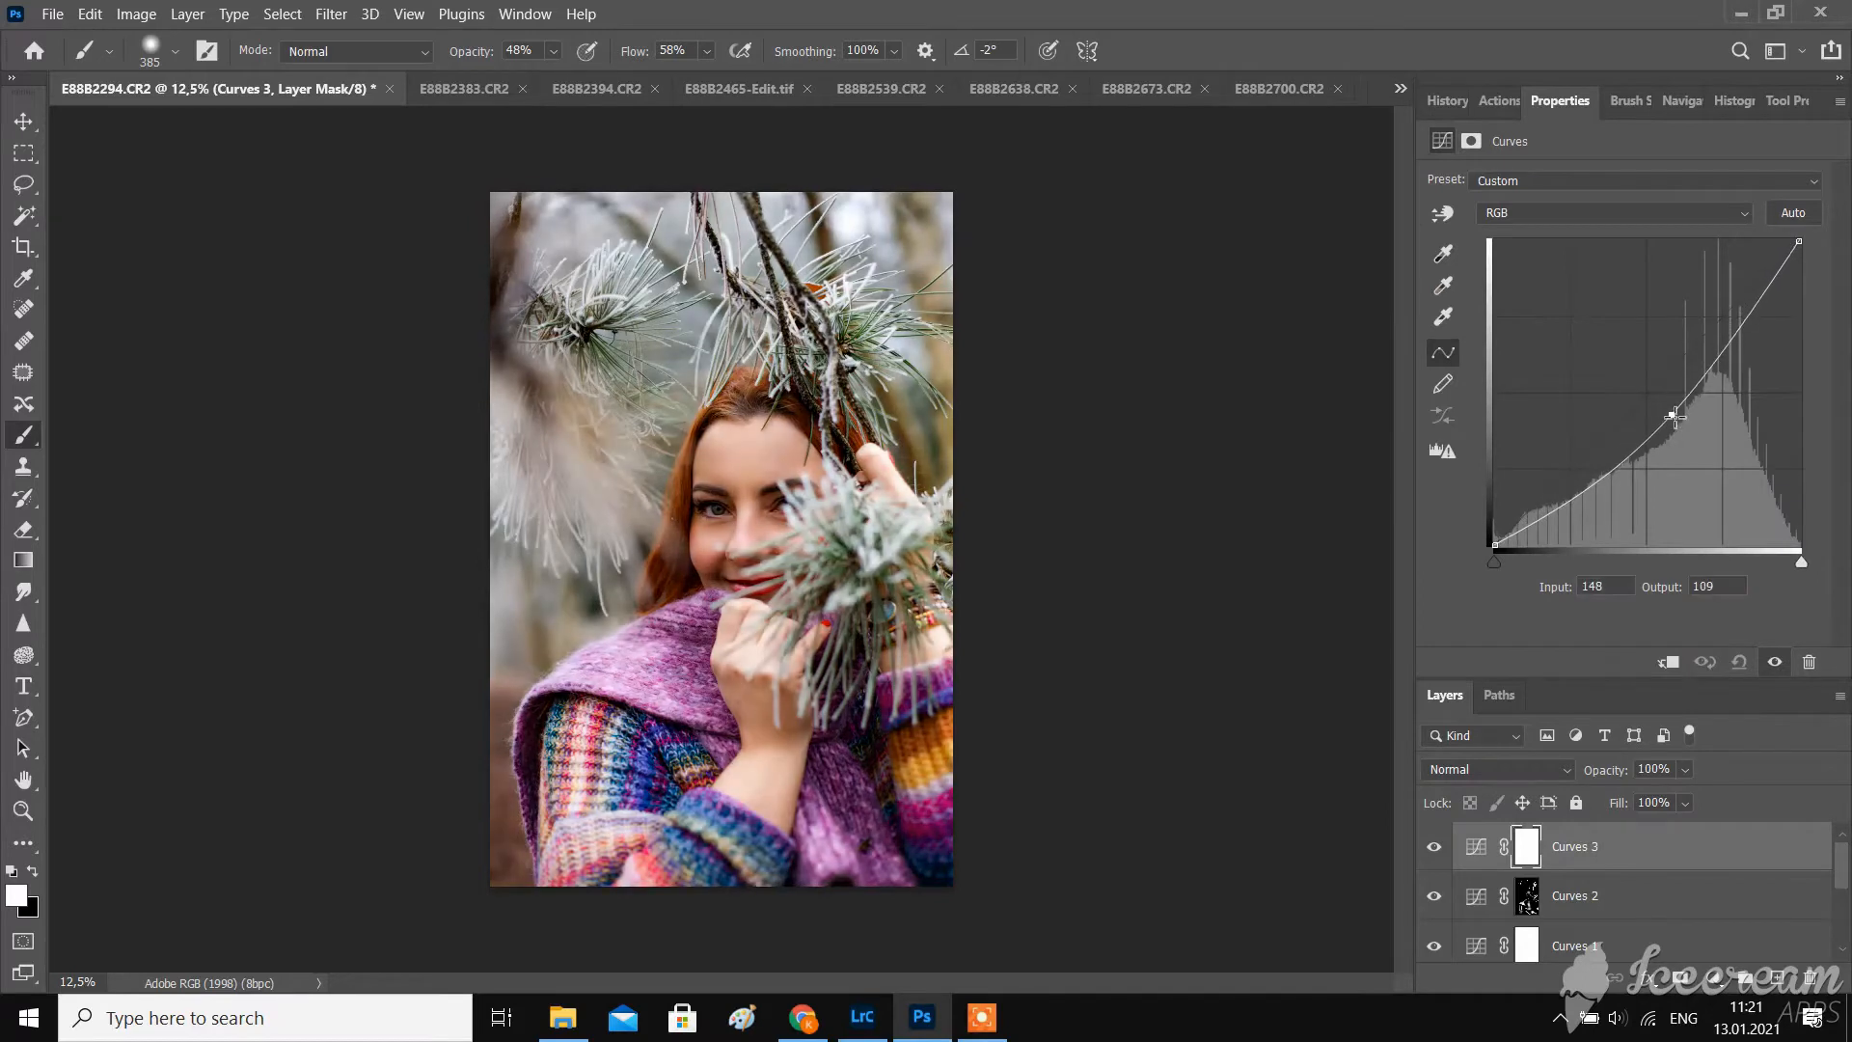
click(1522, 846)
key(ctrl+i)
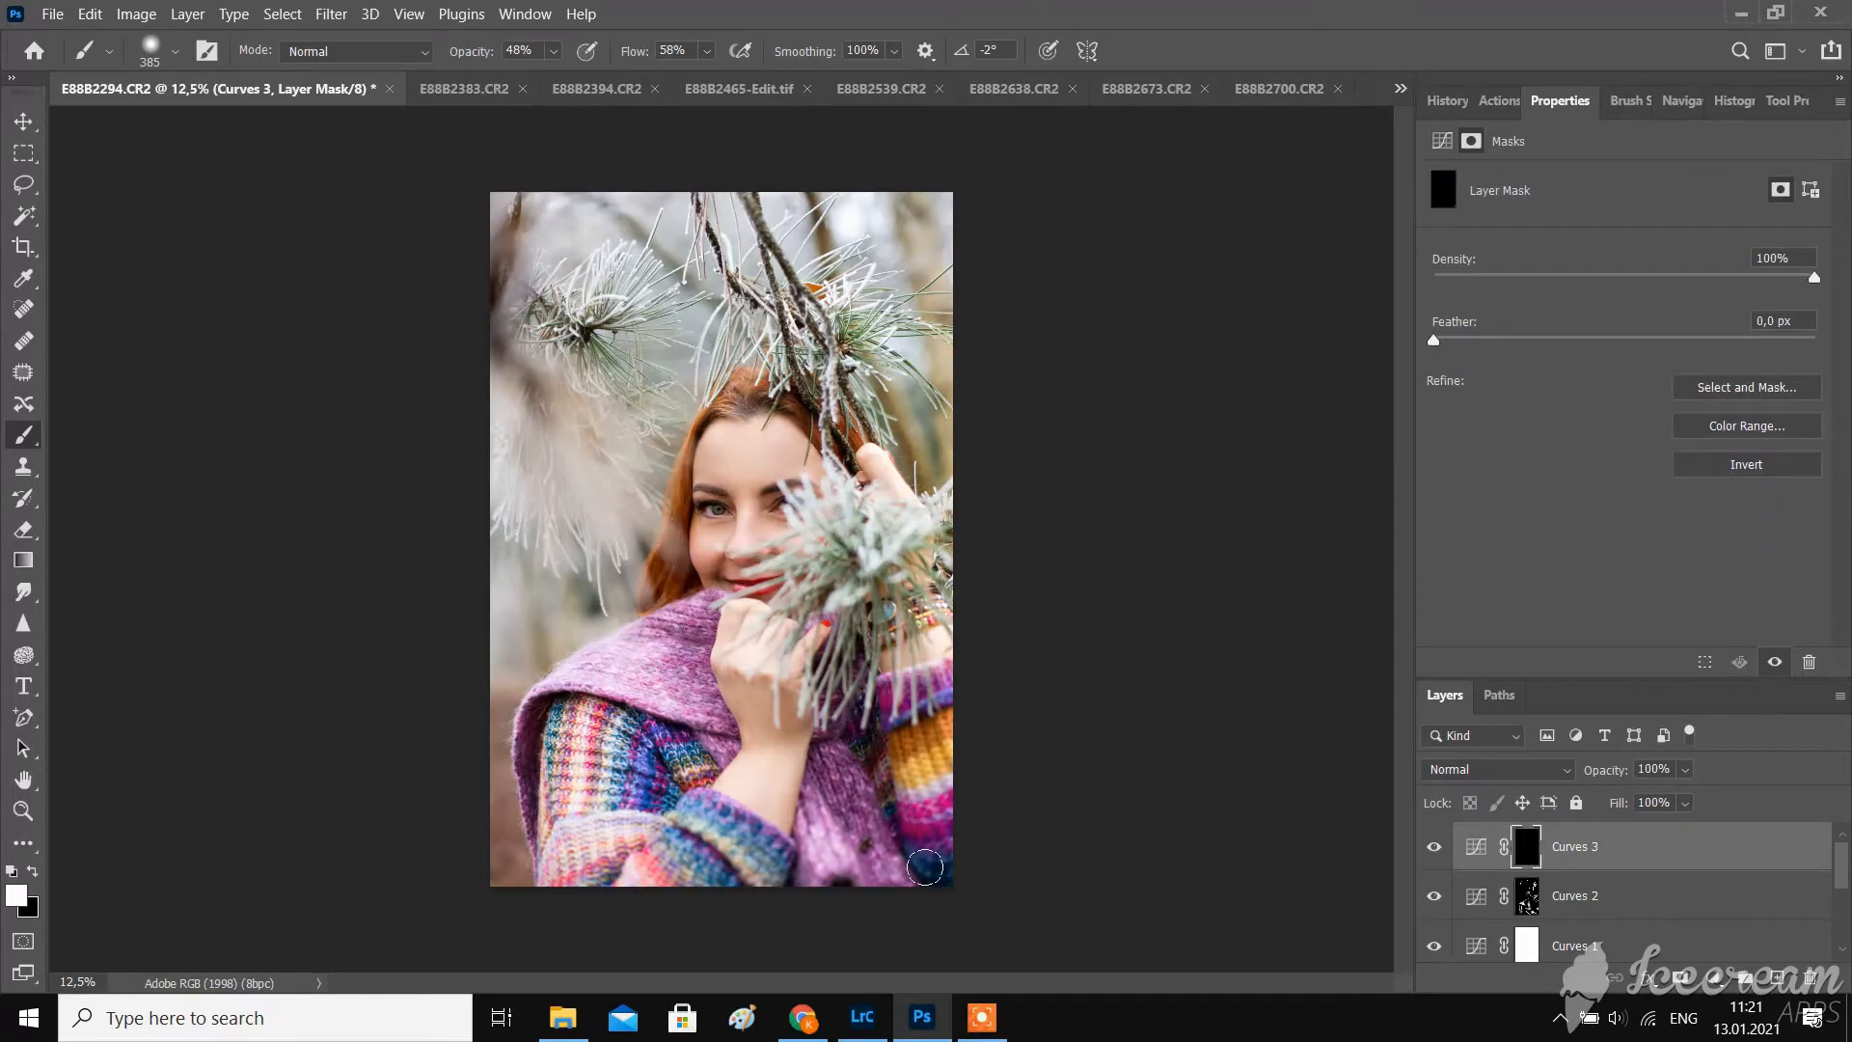
- Paint the darkening over the shaded parts of the scarf and sweater and the background along the photo's edges
mouse_move(864, 777)
mouse_down()
mouse_move(820, 789)
mouse_move(893, 852)
mouse_up()
mouse_move(704, 633)
mouse_down()
mouse_move(667, 682)
mouse_move(715, 713)
mouse_move(648, 799)
mouse_move(666, 815)
mouse_up()
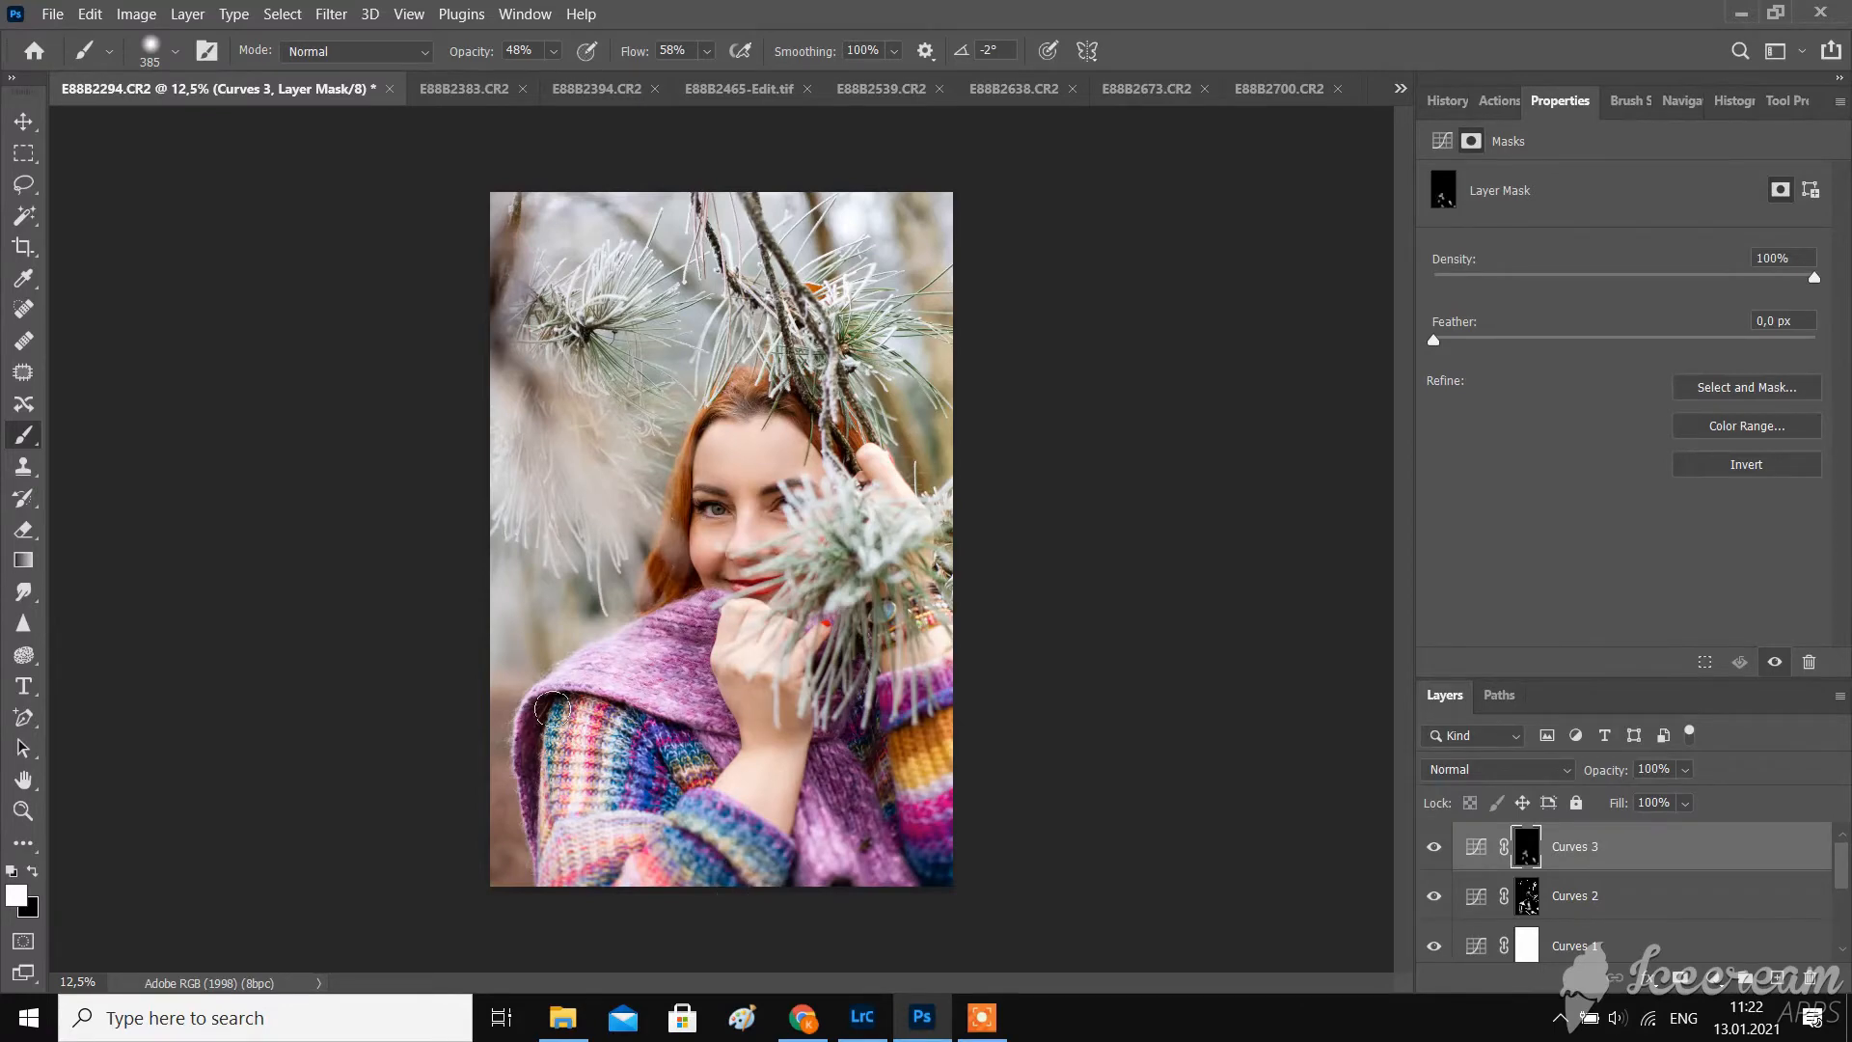
mouse_move(552, 710)
mouse_down()
mouse_move(608, 830)
mouse_move(598, 719)
mouse_up()
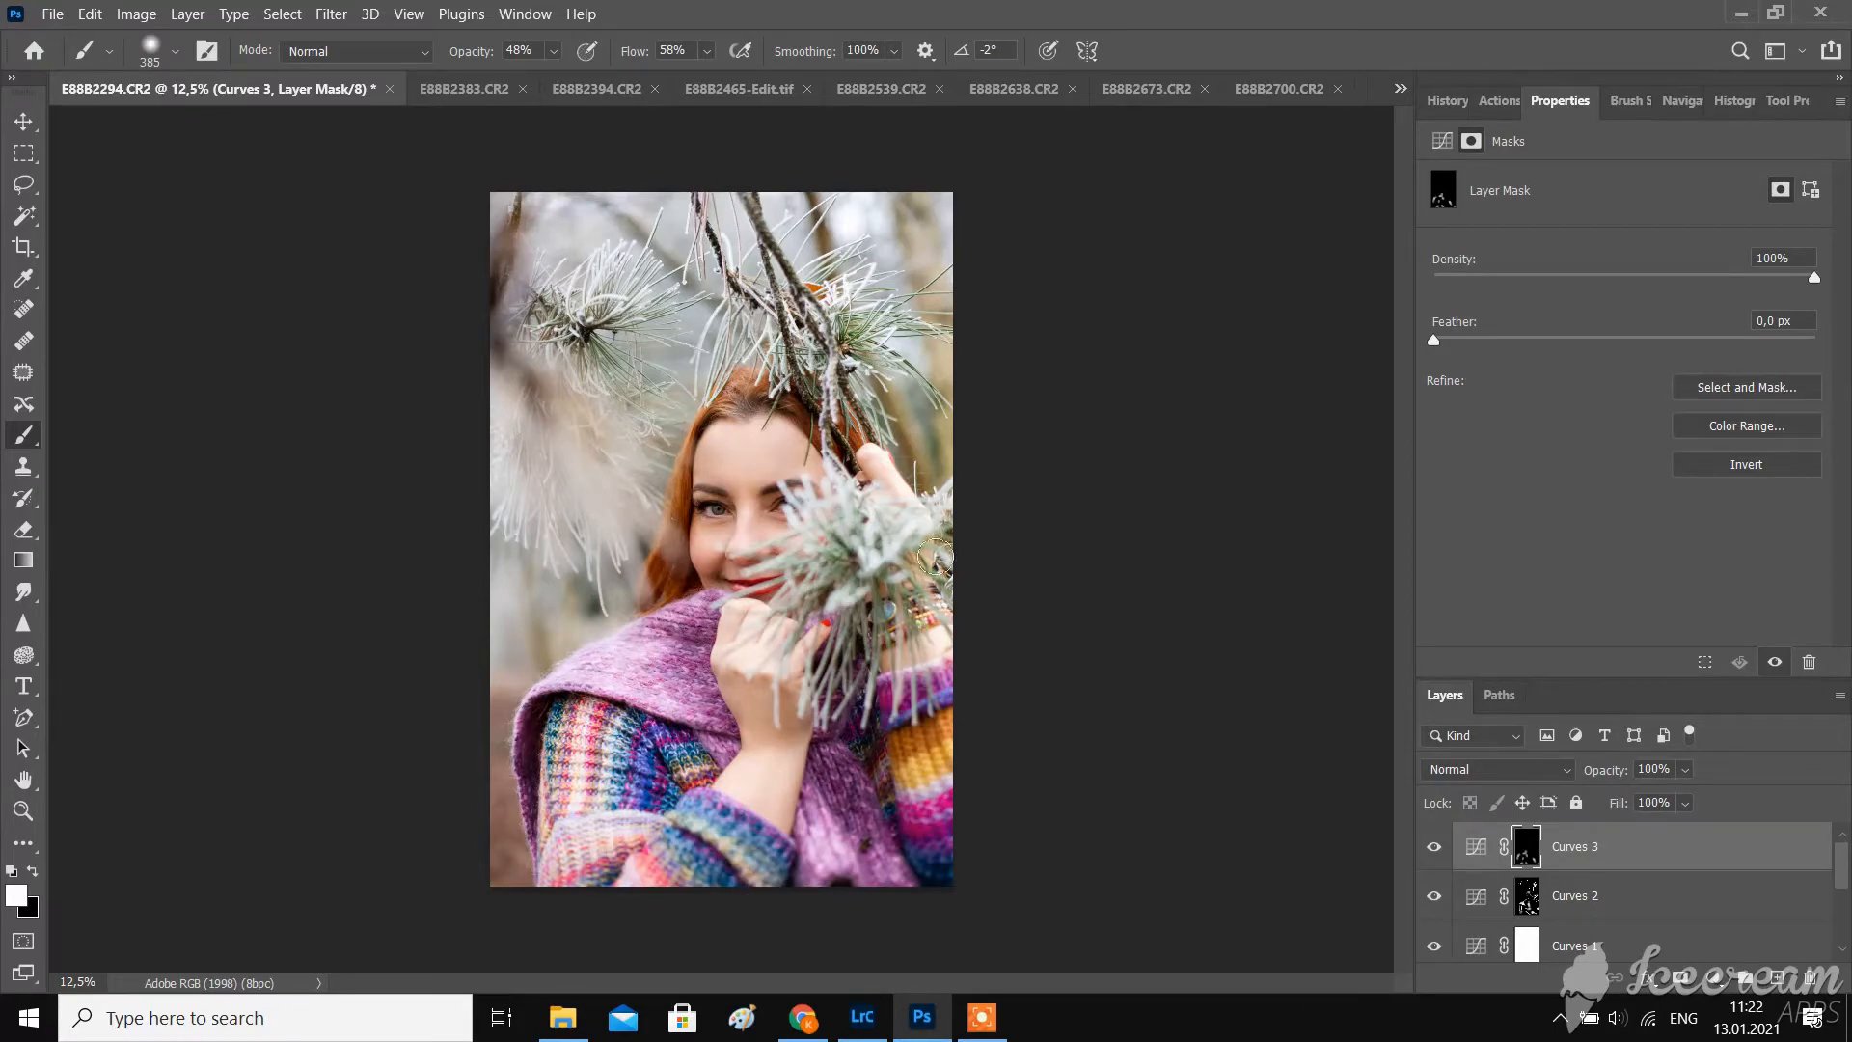
drag(929, 439, 931, 403)
mouse_move(507, 690)
mouse_down()
mouse_move(505, 902)
mouse_move(522, 807)
mouse_up()
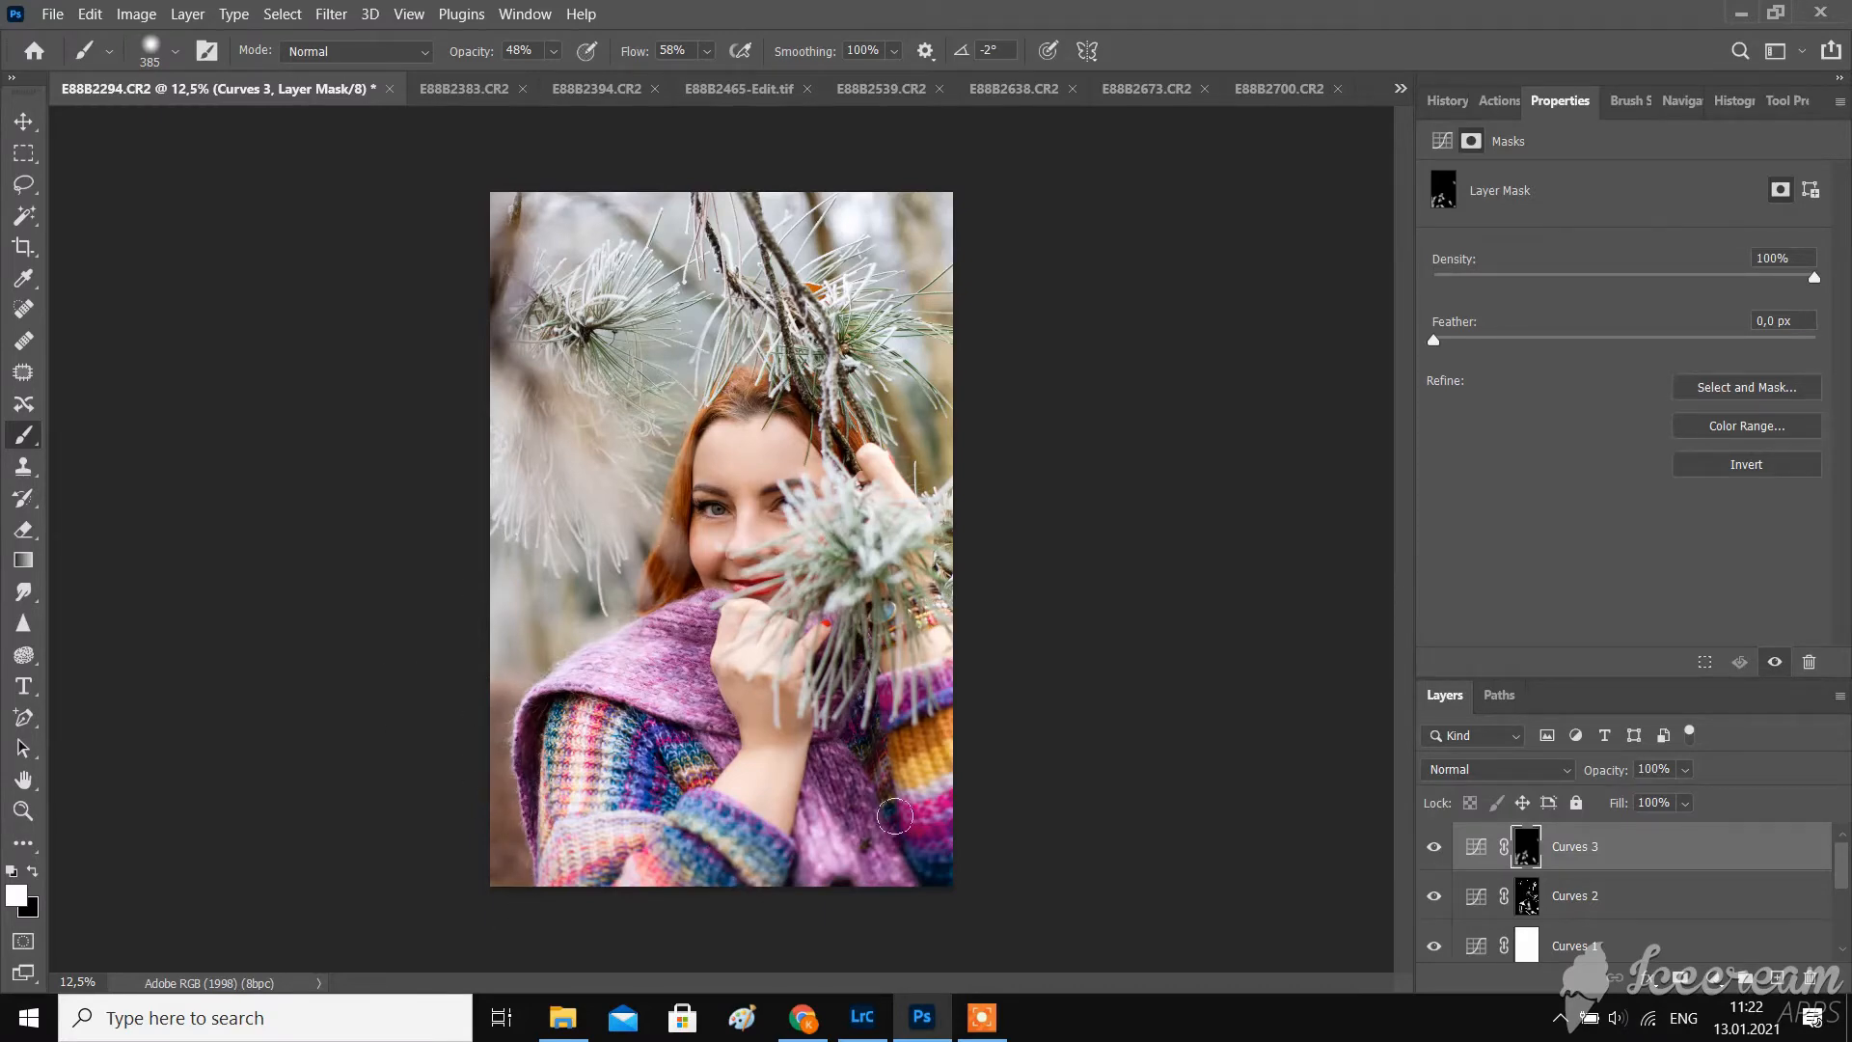
- Set the brush to 152 px and darken the hair roots above the forehead
scroll(890, 478, up, 4)
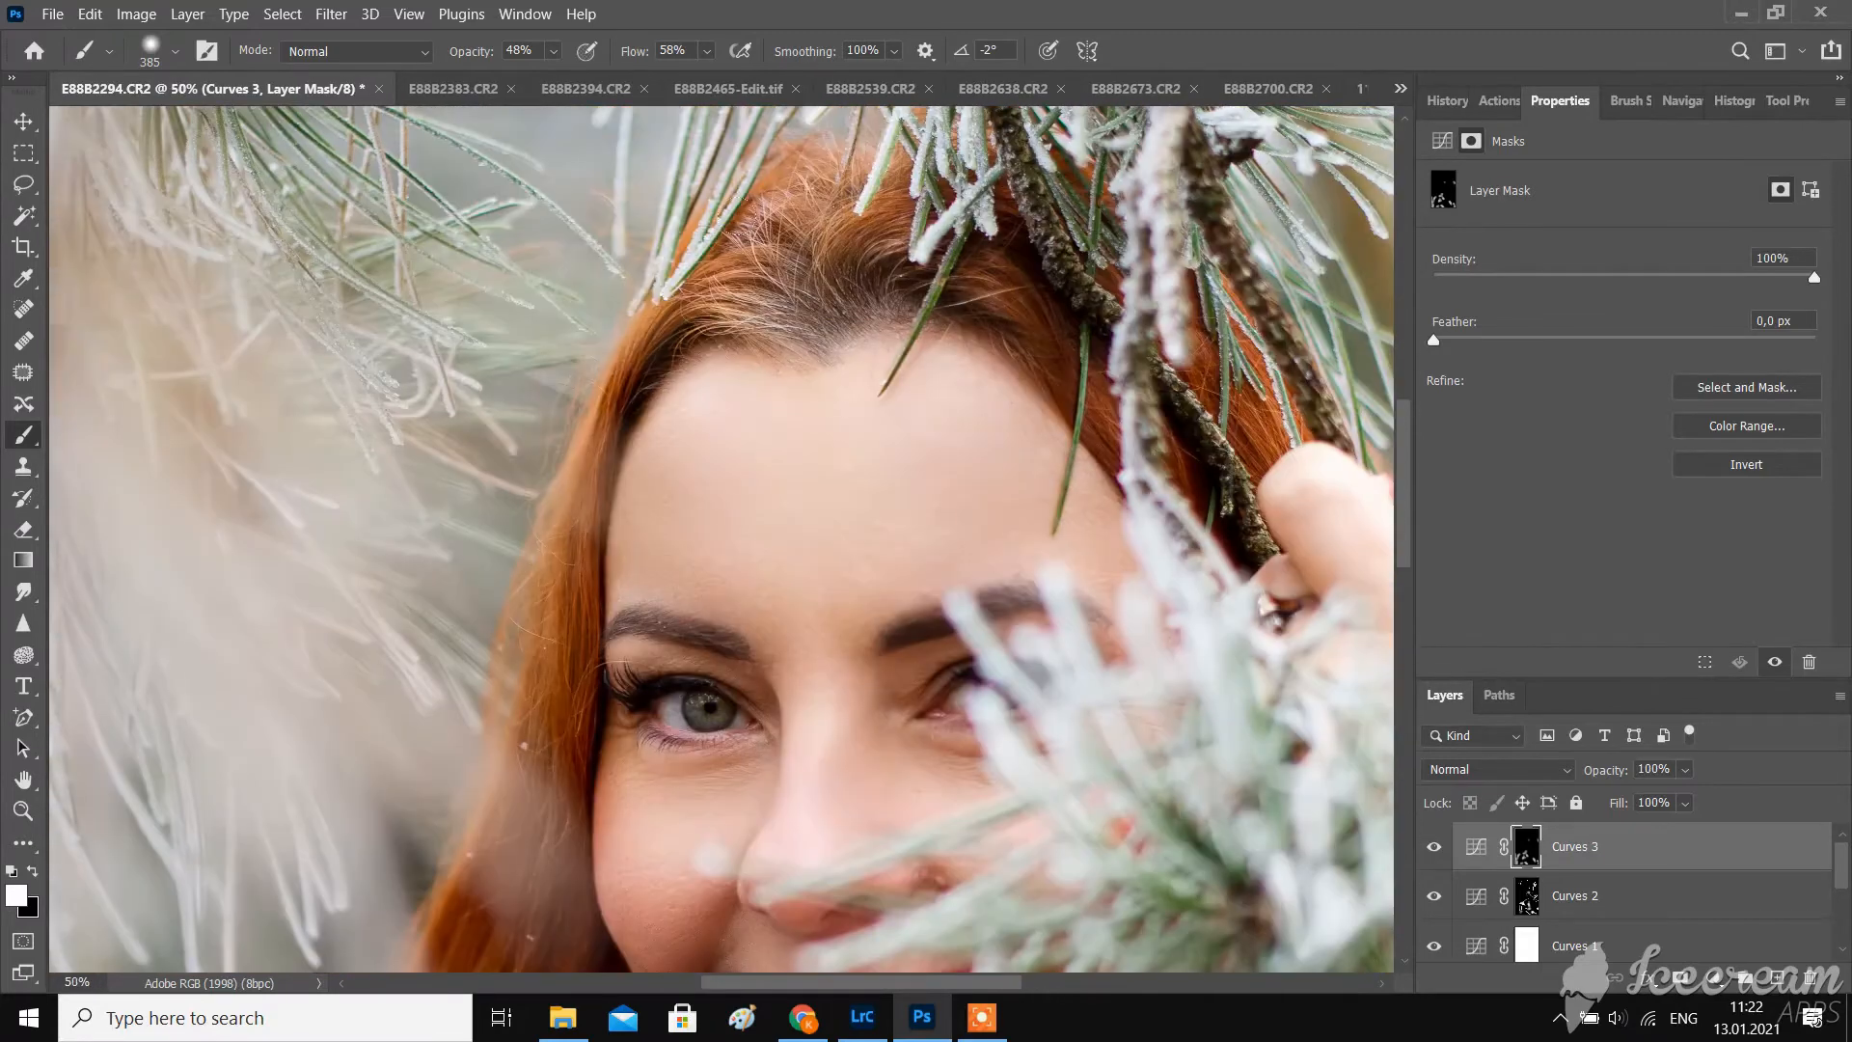
click(800, 275)
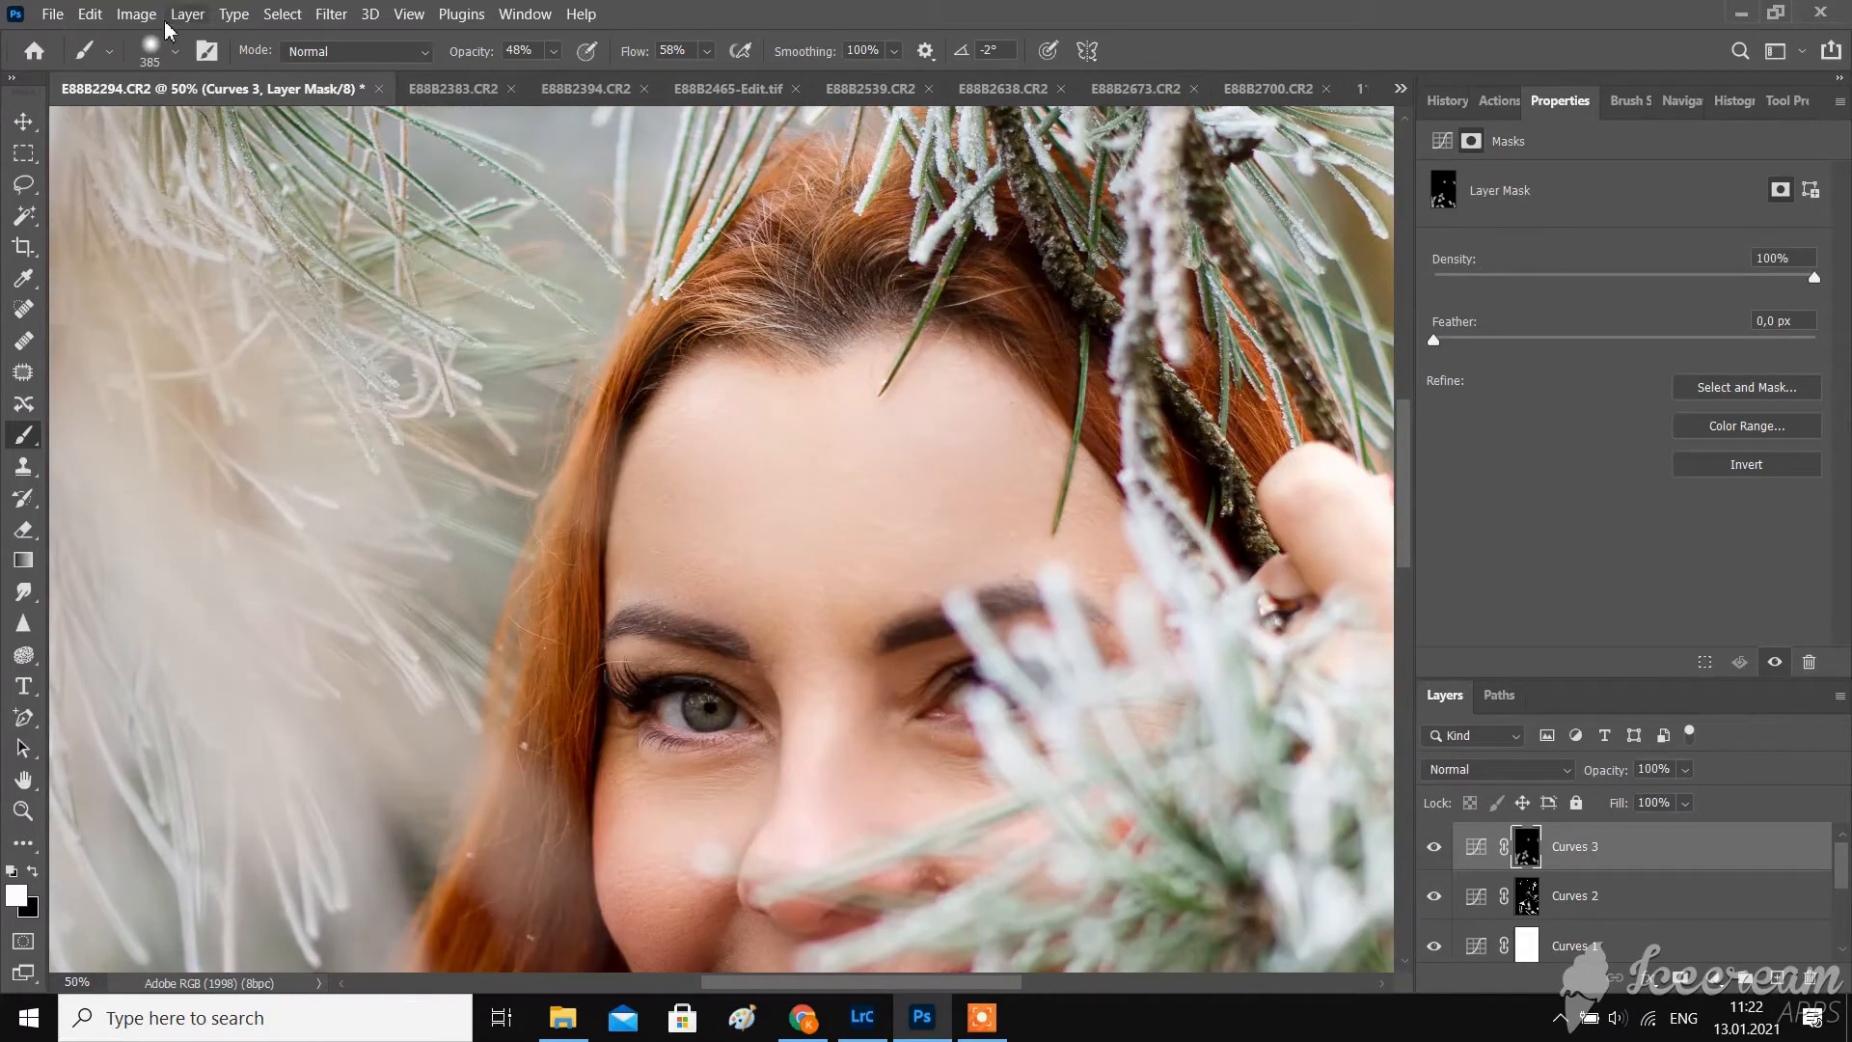
click(174, 52)
click(231, 122)
click(763, 296)
drag(876, 306, 1011, 378)
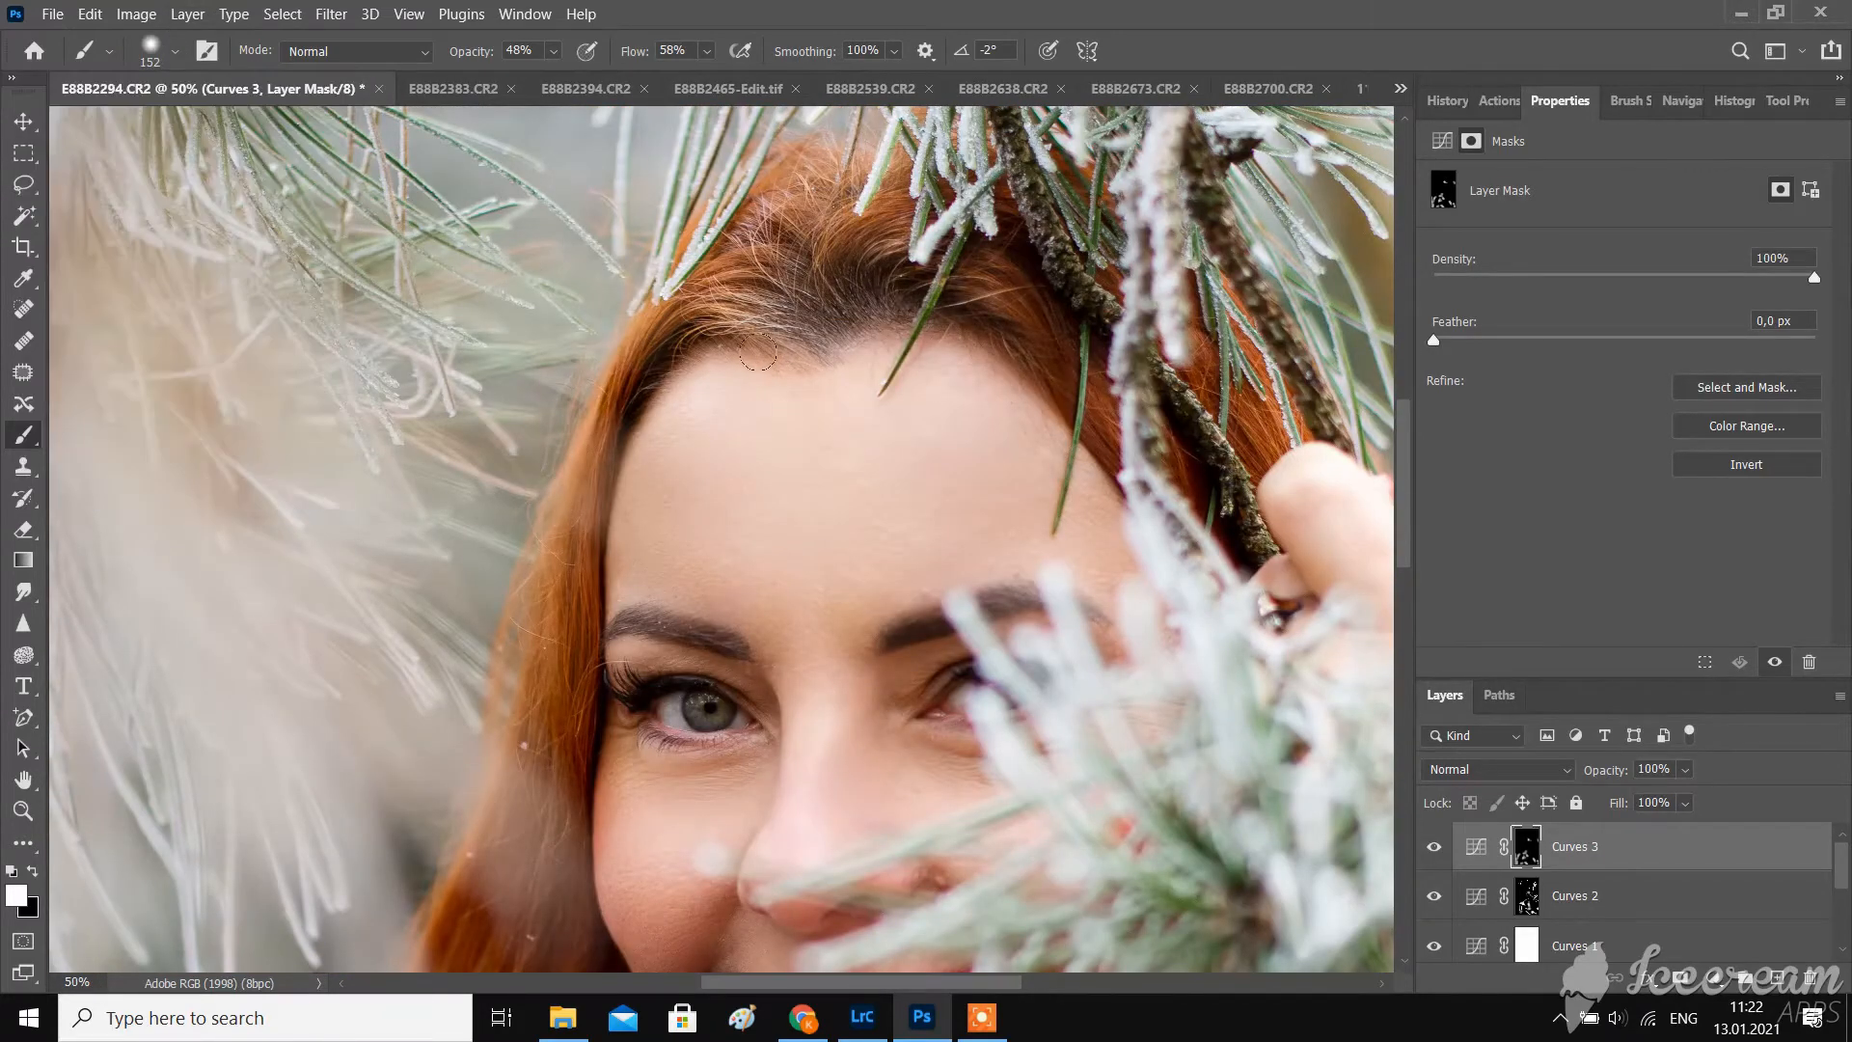
- Paint the darkening along the hairline on both sides of the forehead
drag(770, 353, 611, 442)
drag(967, 334, 1104, 475)
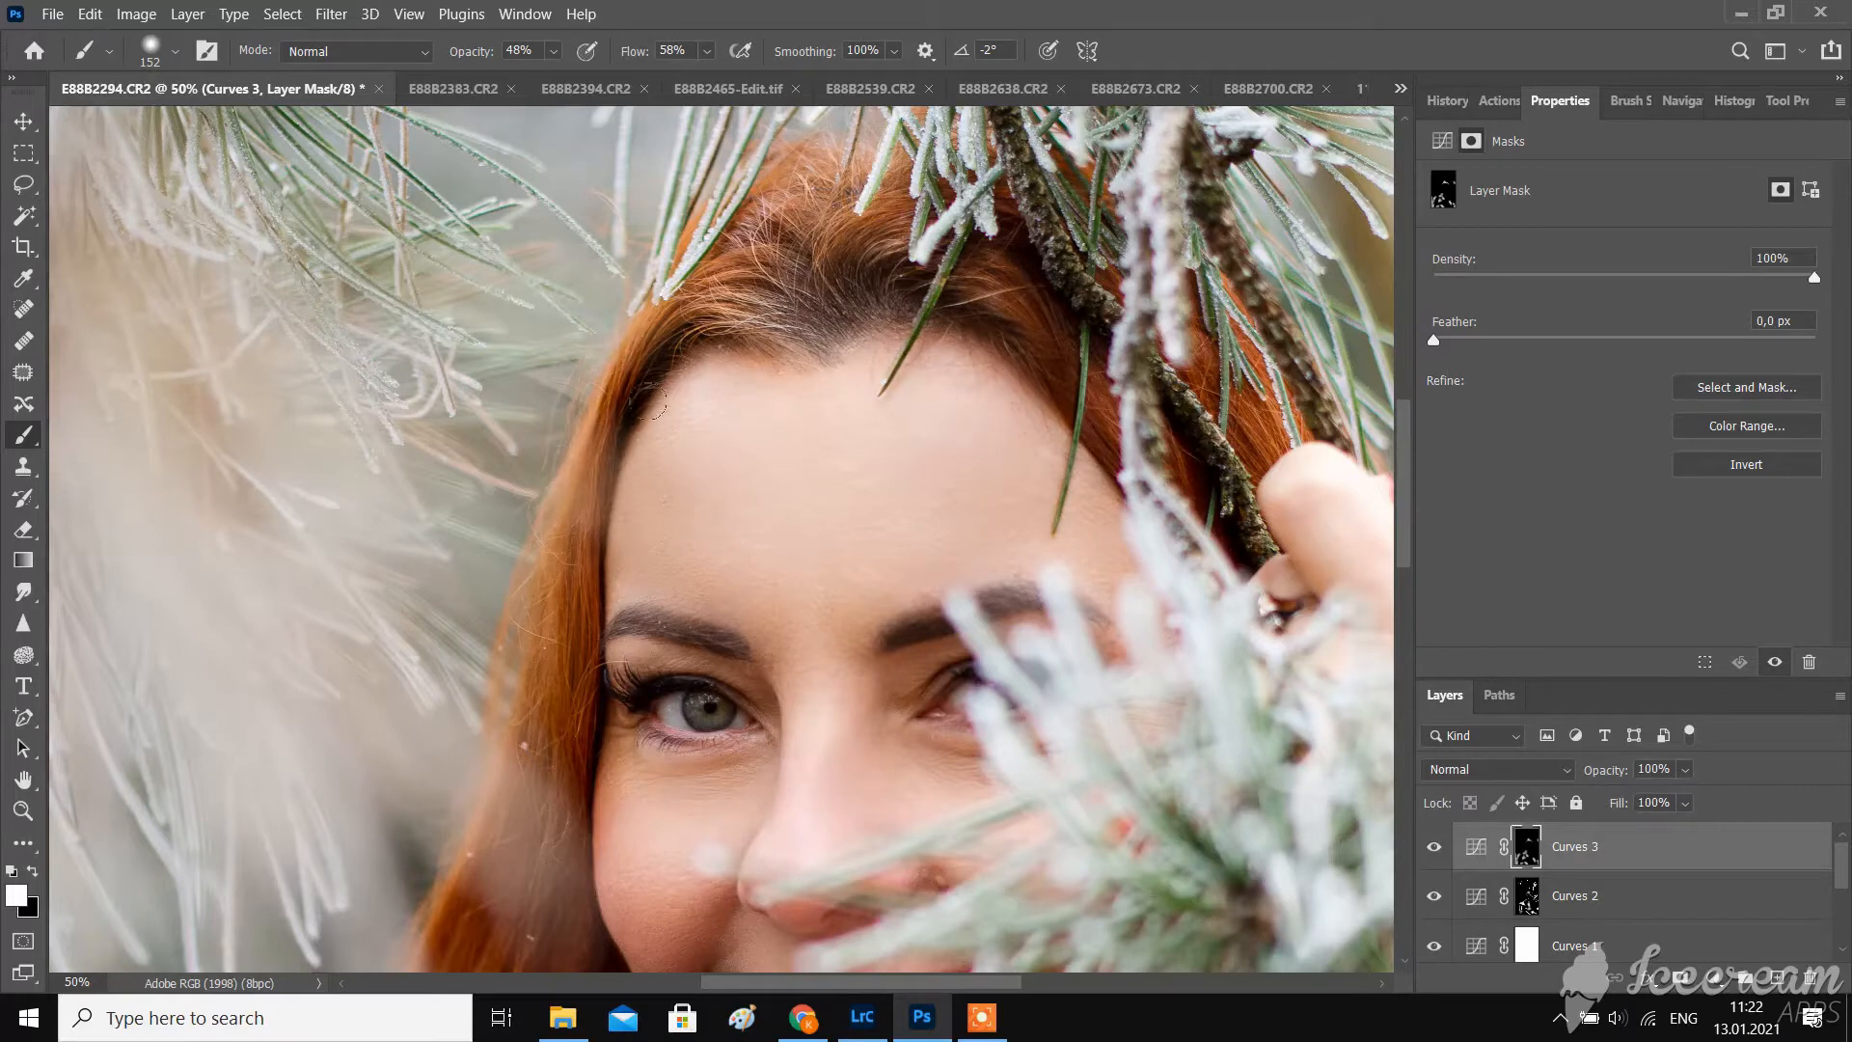
drag(648, 403, 617, 487)
drag(998, 386, 1092, 497)
- Darken the hair on both sides of the face, continuing down its length to the scarf
scroll(970, 307, down, 1)
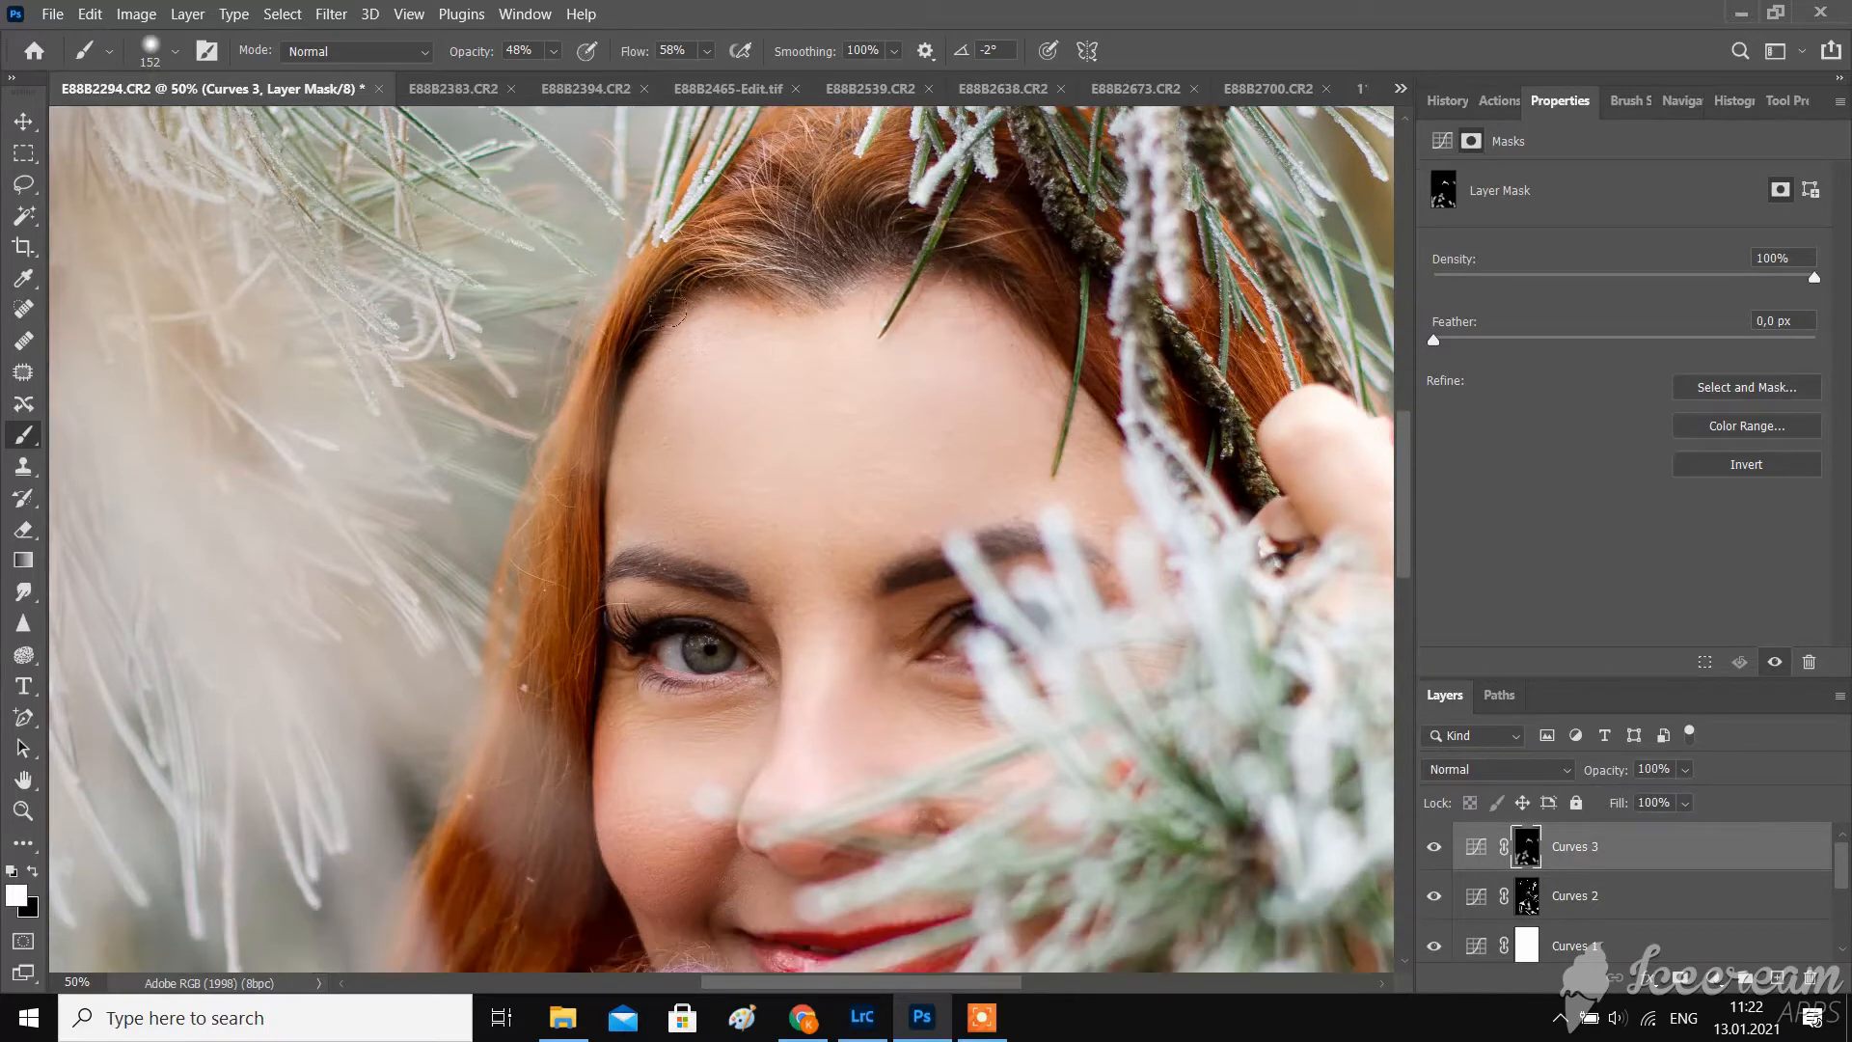
drag(629, 406, 565, 579)
drag(1124, 371, 1153, 439)
scroll(1148, 434, down, 2)
drag(569, 569, 483, 897)
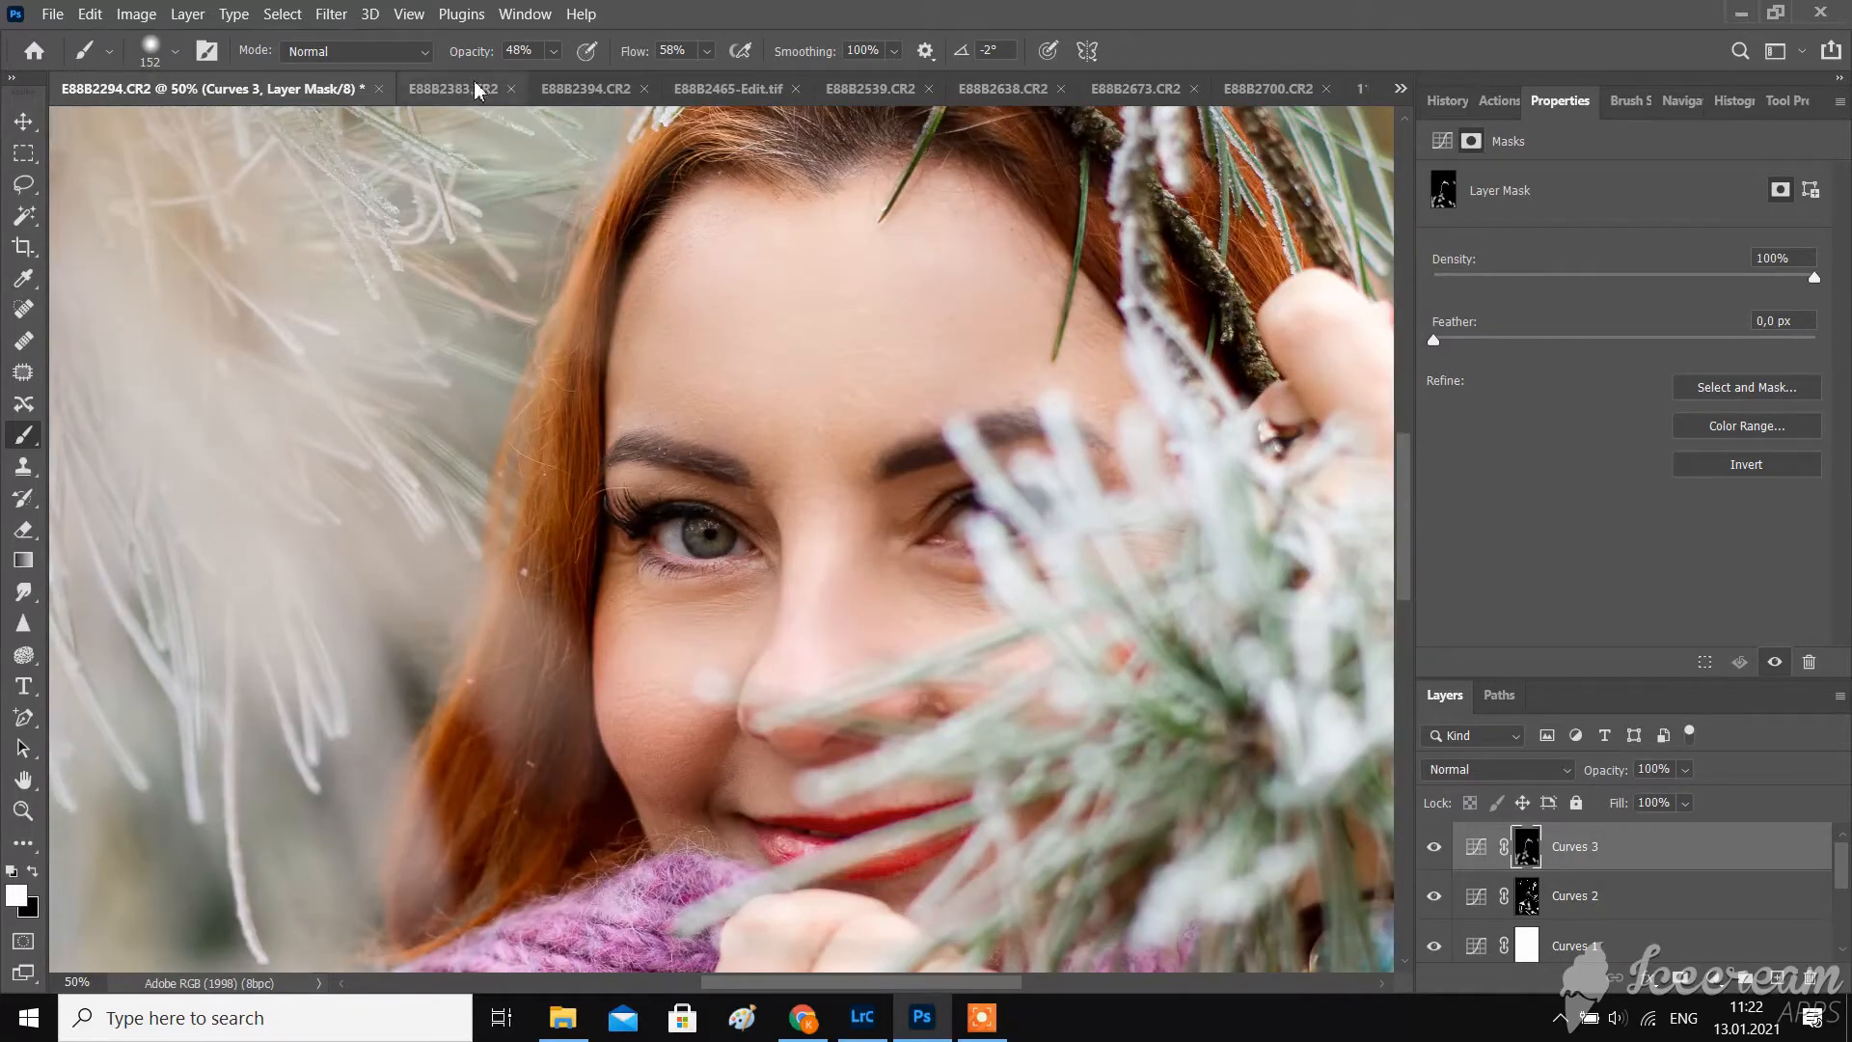
- Set the brush to 67 px and darken both eyebrows and the upper lash line of the fully visible eye
click(175, 51)
drag(199, 128, 183, 128)
drag(734, 469, 636, 449)
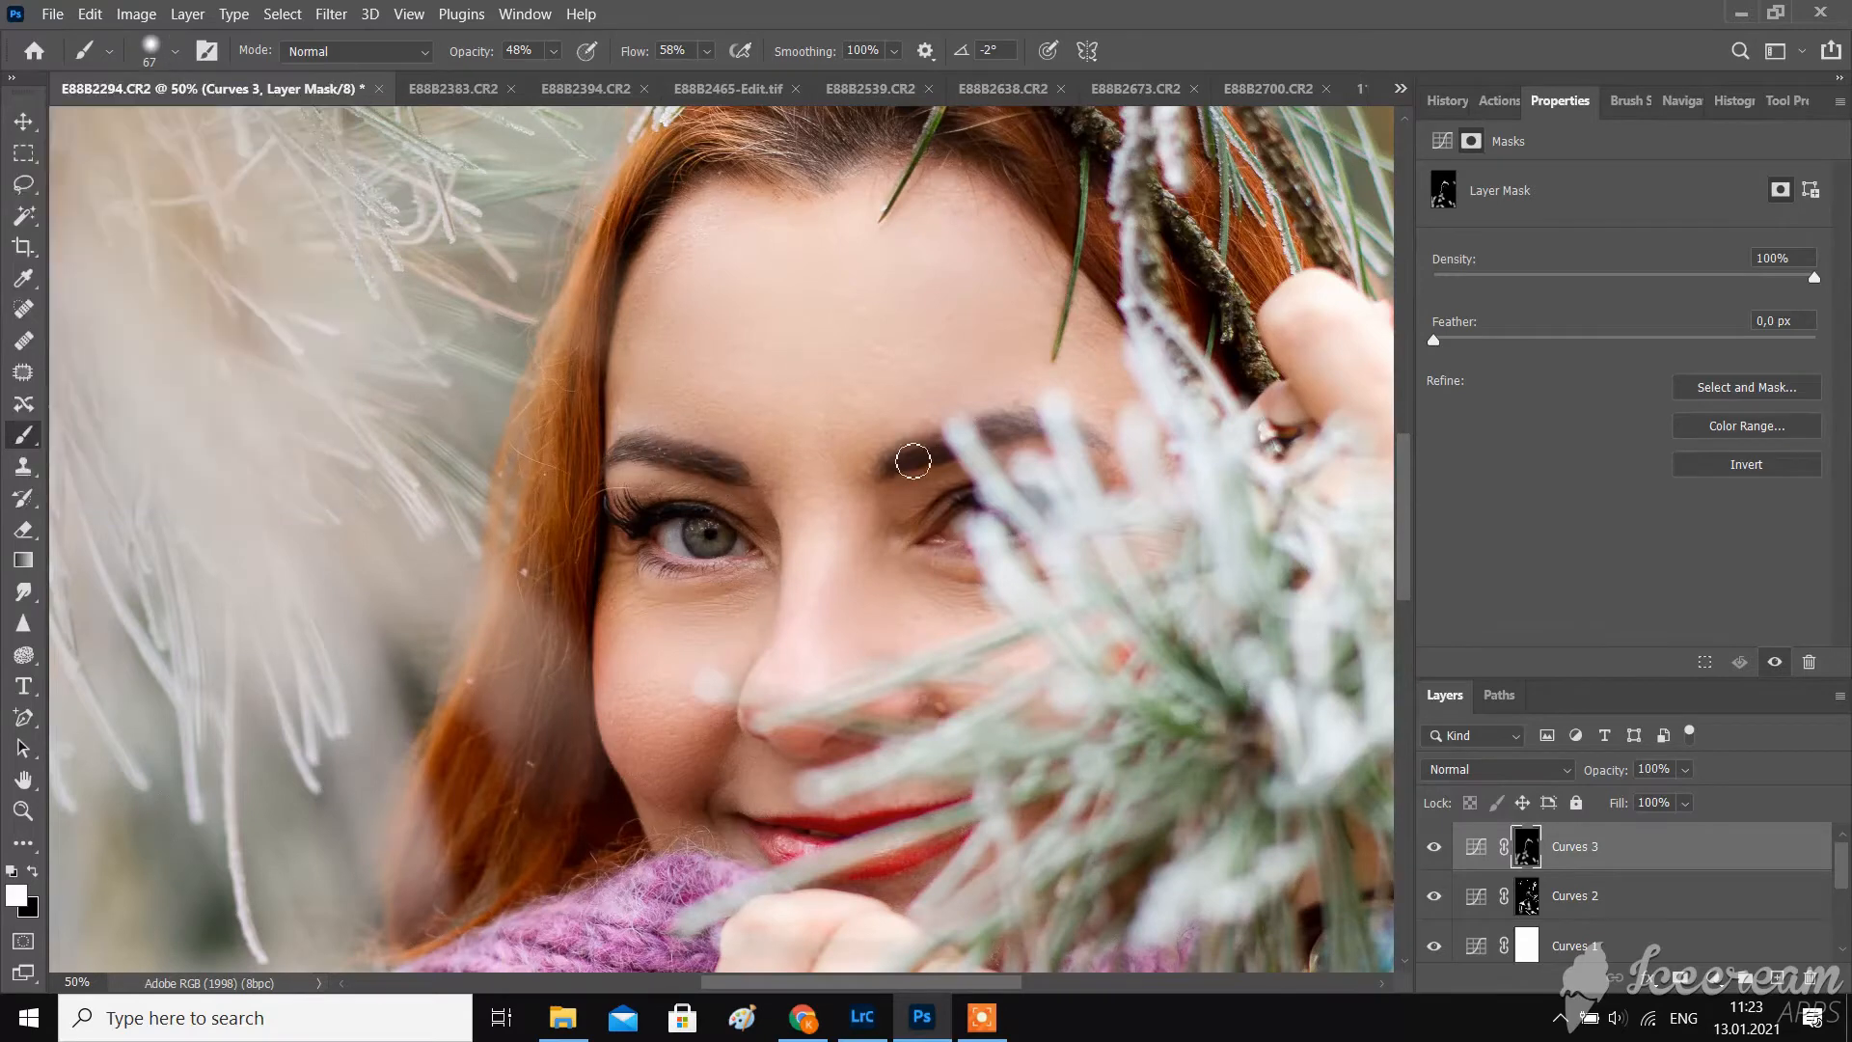
drag(1019, 427, 1038, 427)
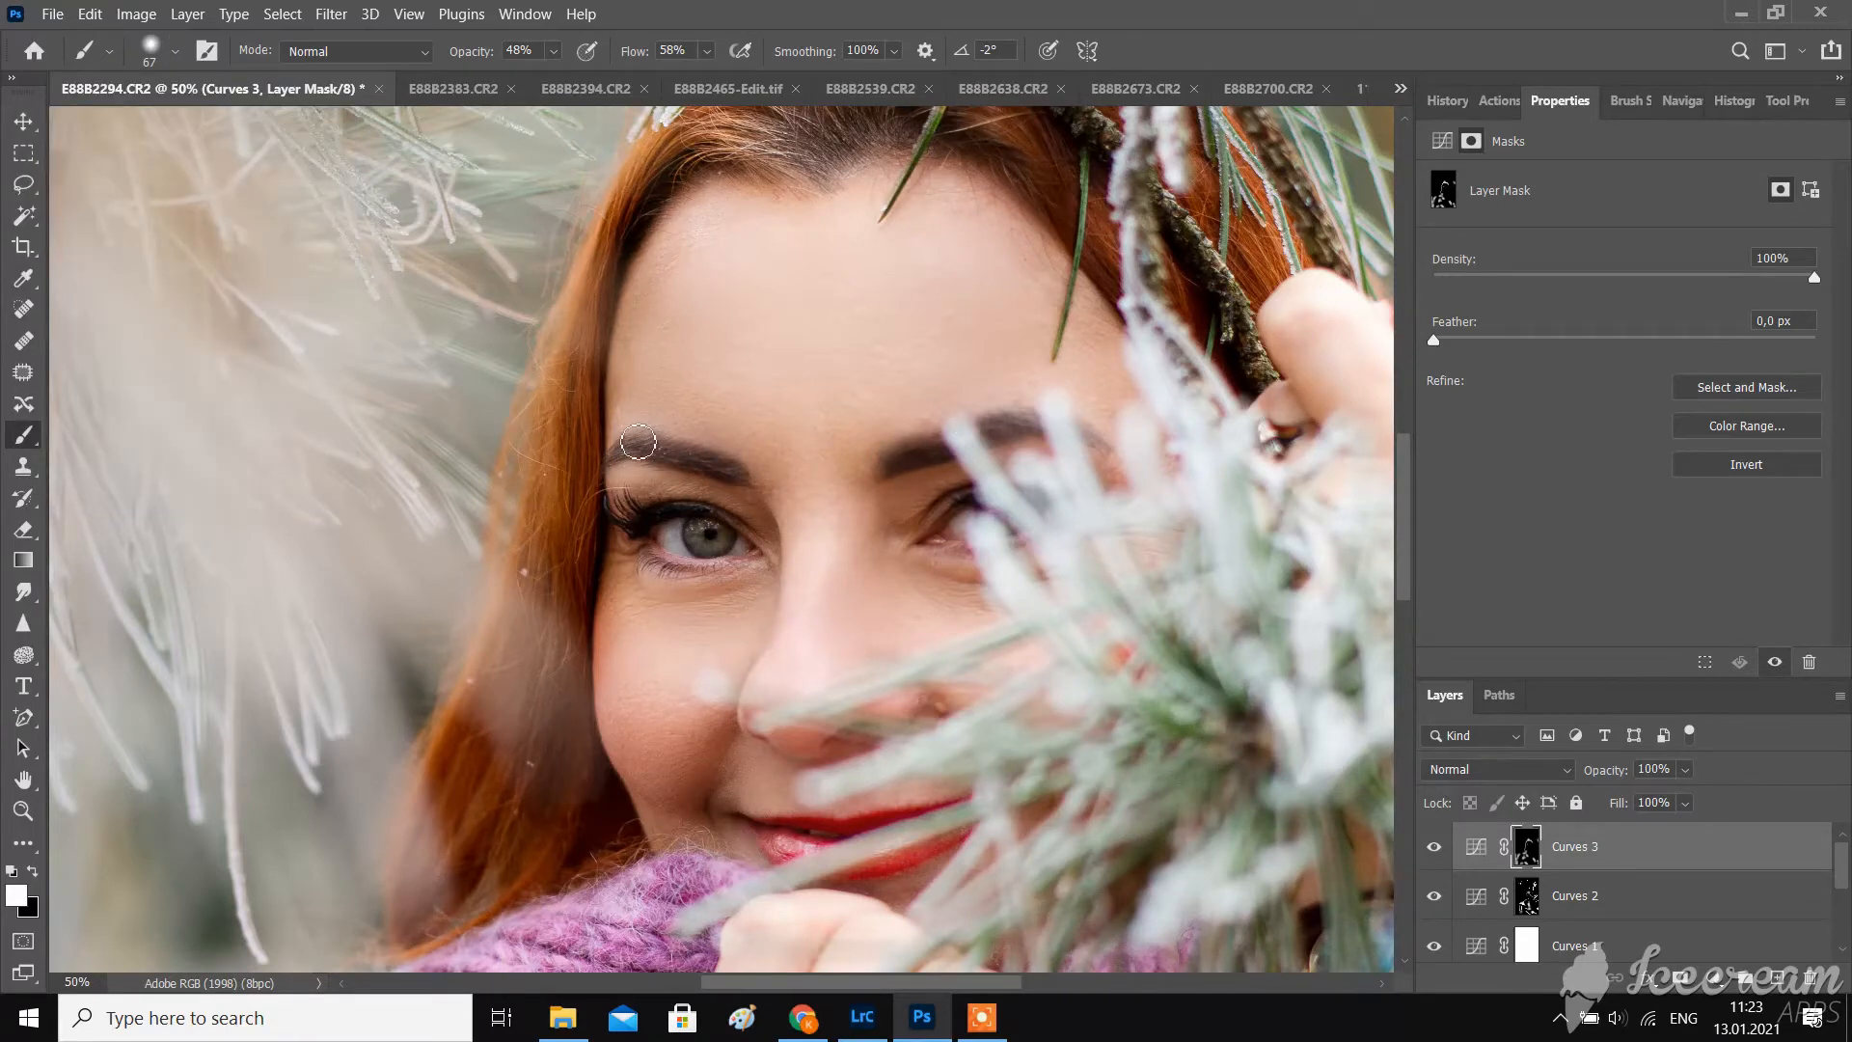
drag(656, 501, 713, 504)
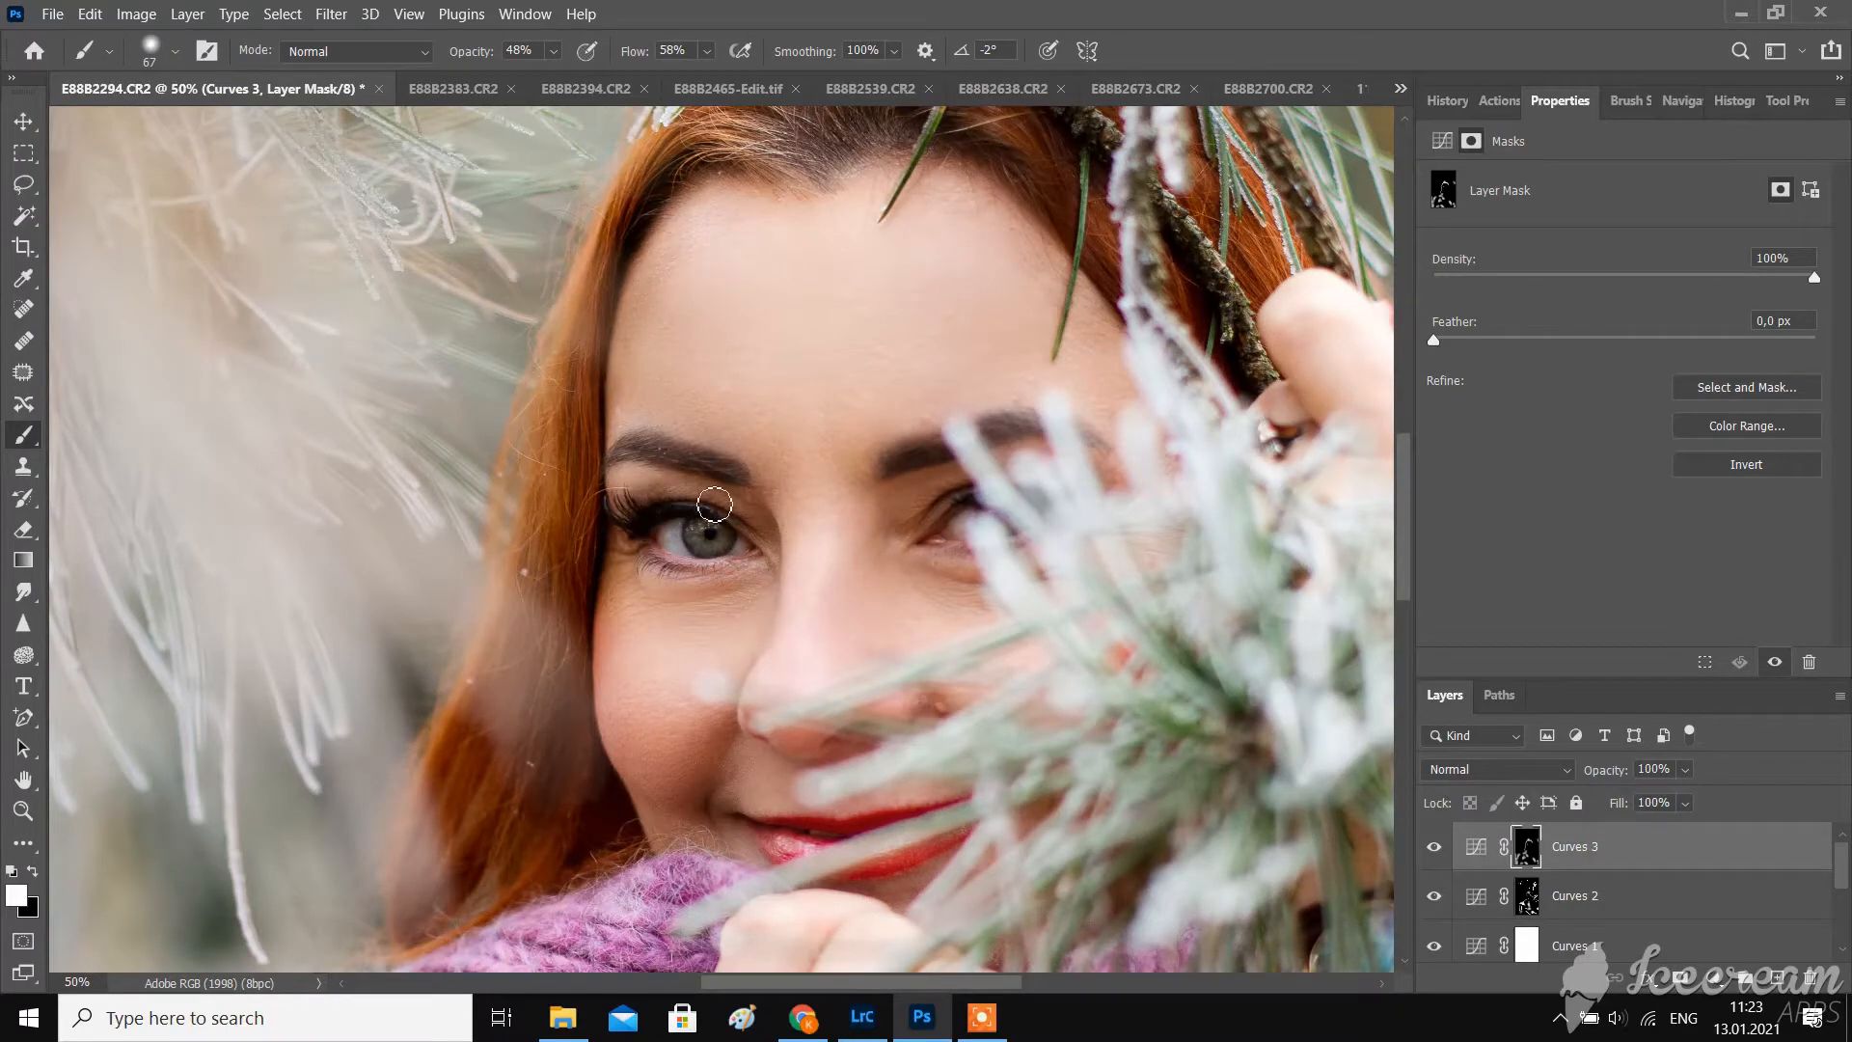
- Set the brush to 32 px and darken the lashes at the outer corner of the fully visible eye, undoing the stroke beneath it
click(175, 52)
drag(178, 126, 160, 126)
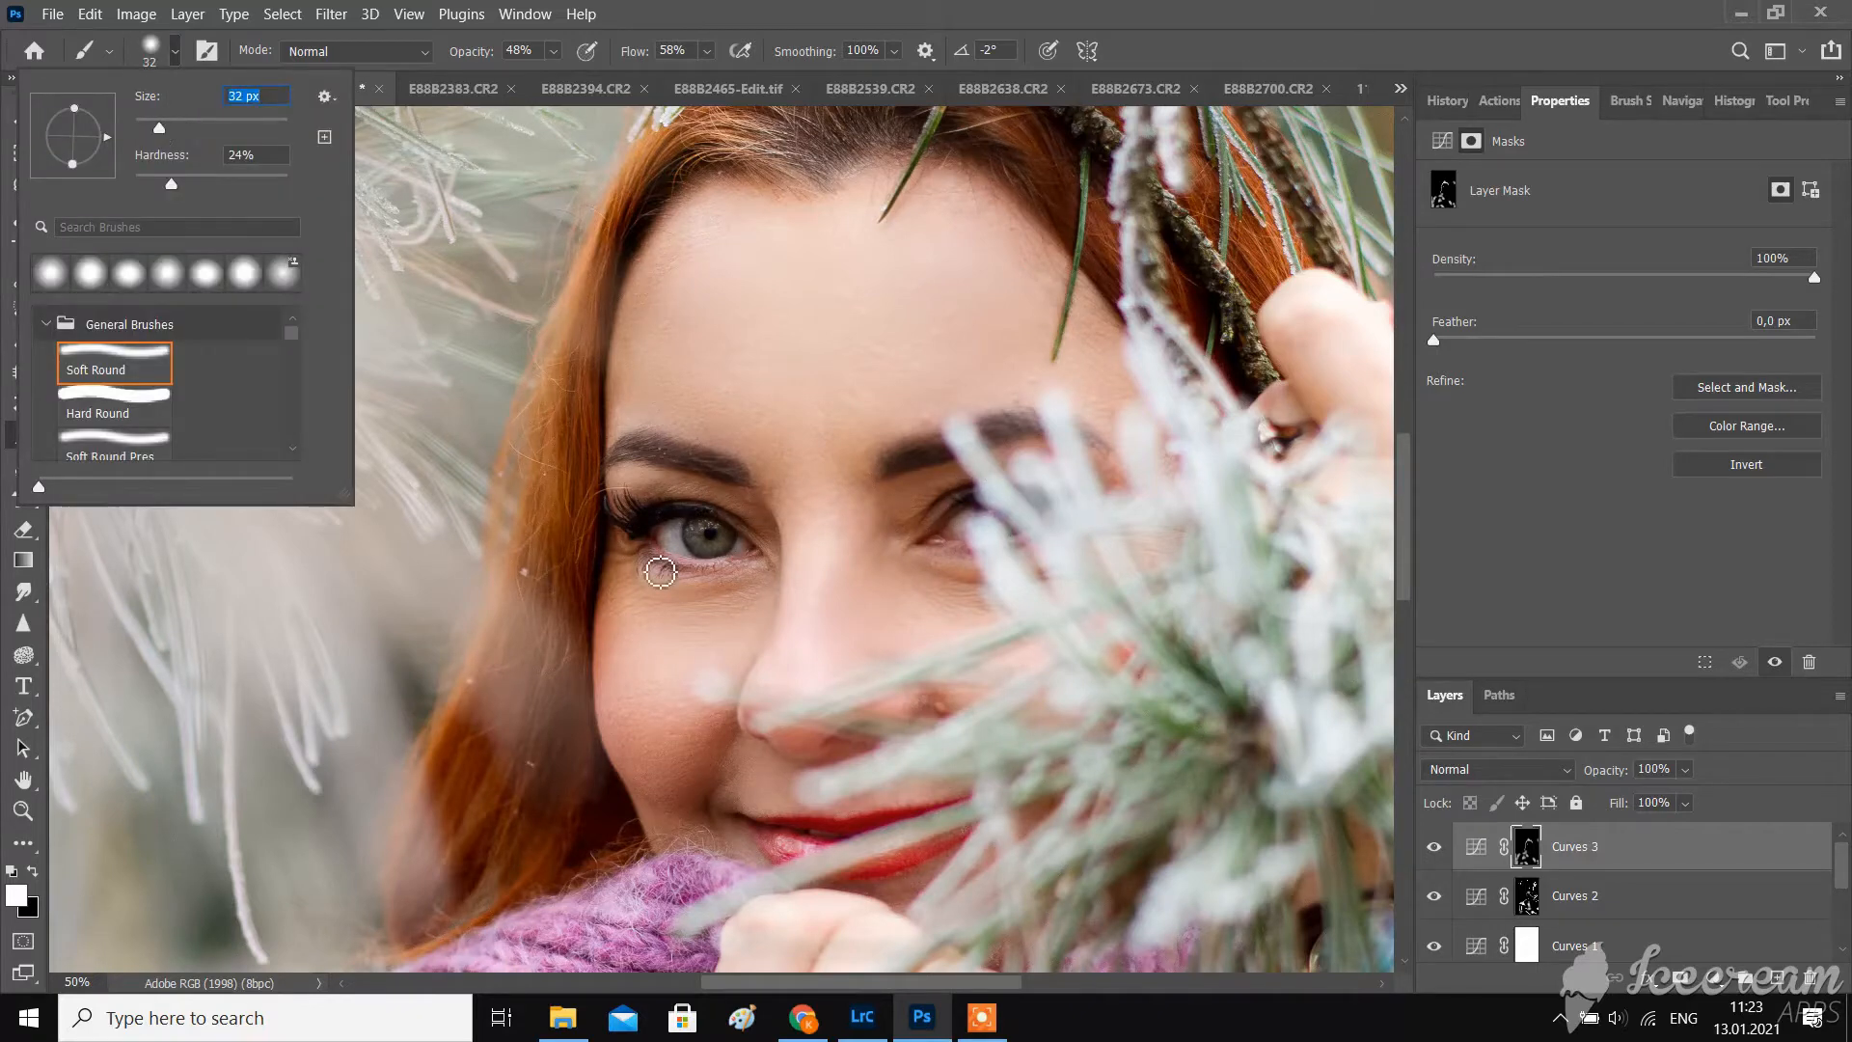
click(657, 571)
drag(684, 580, 732, 570)
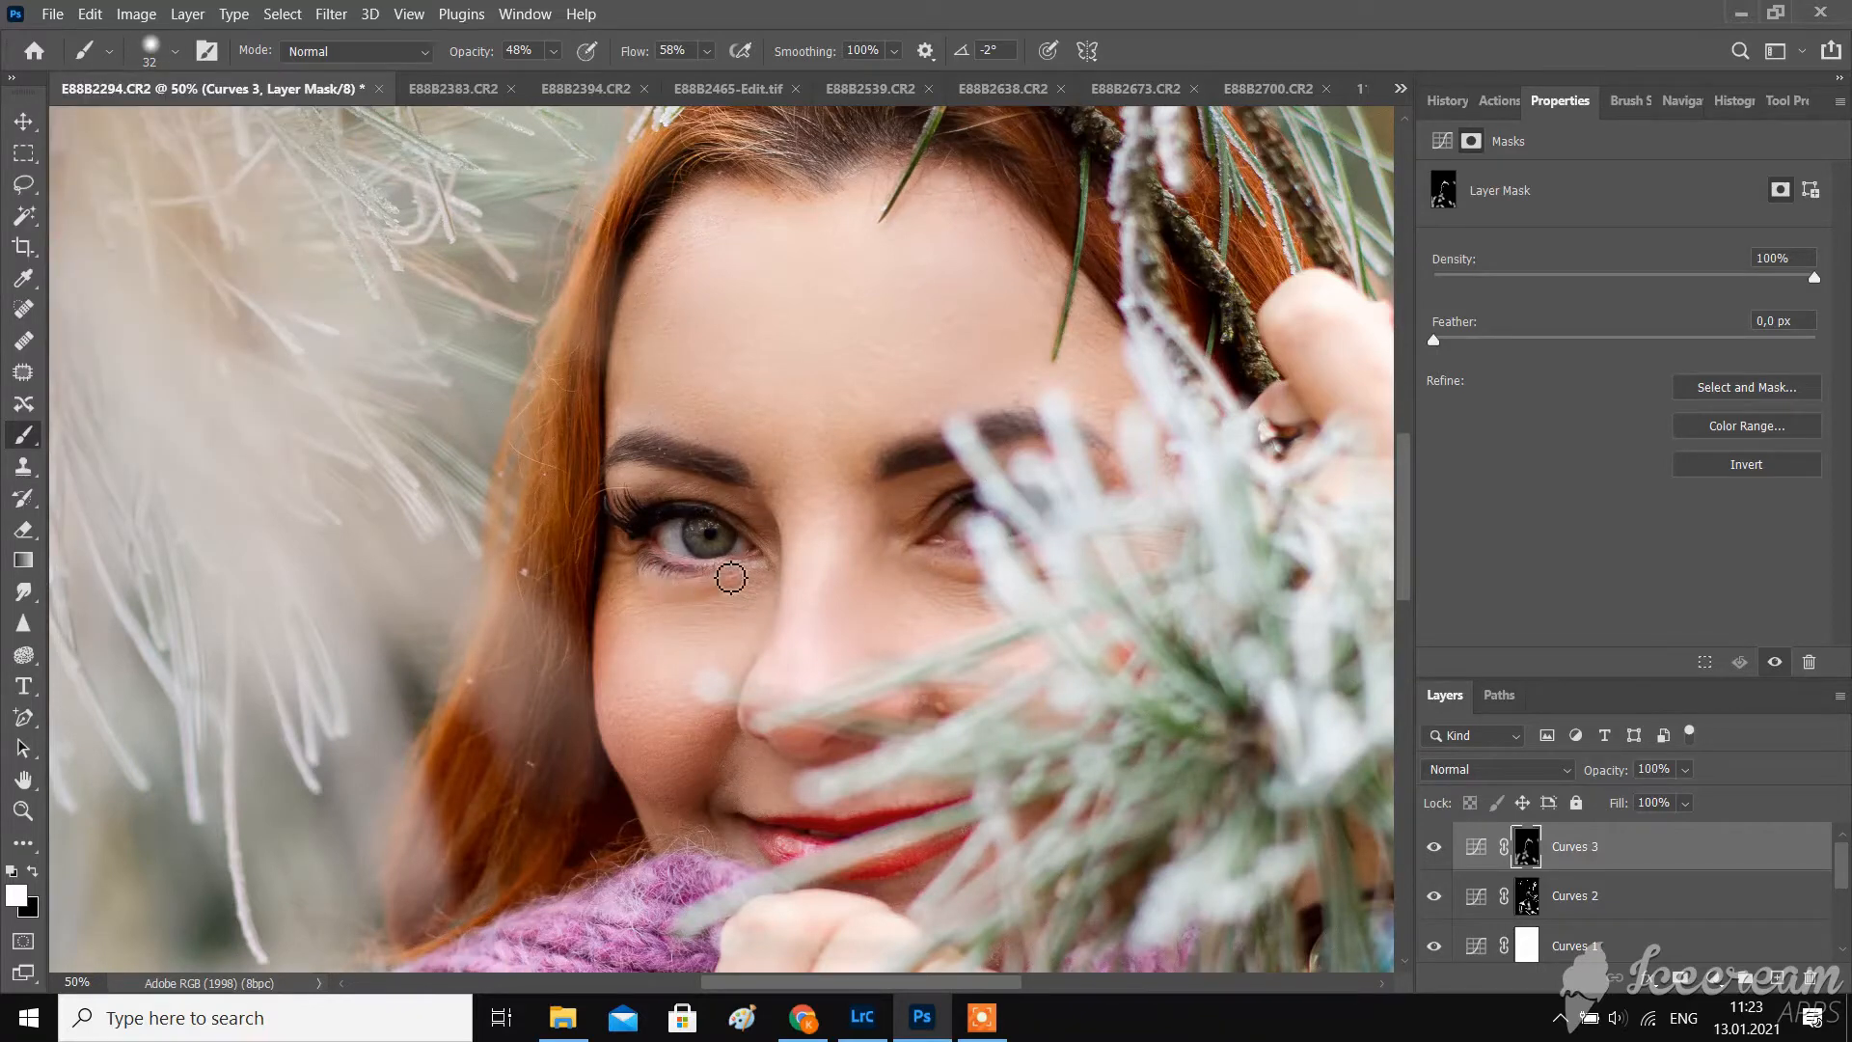
click(90, 15)
click(102, 40)
drag(632, 515, 616, 520)
- Reduce the brush to 14 px and raise its opacity to 59% for fine darkening around the eye
key(ctrl+plus)
key(ctrl+plus)
key(ctrl+plus)
click(174, 51)
drag(157, 120, 148, 119)
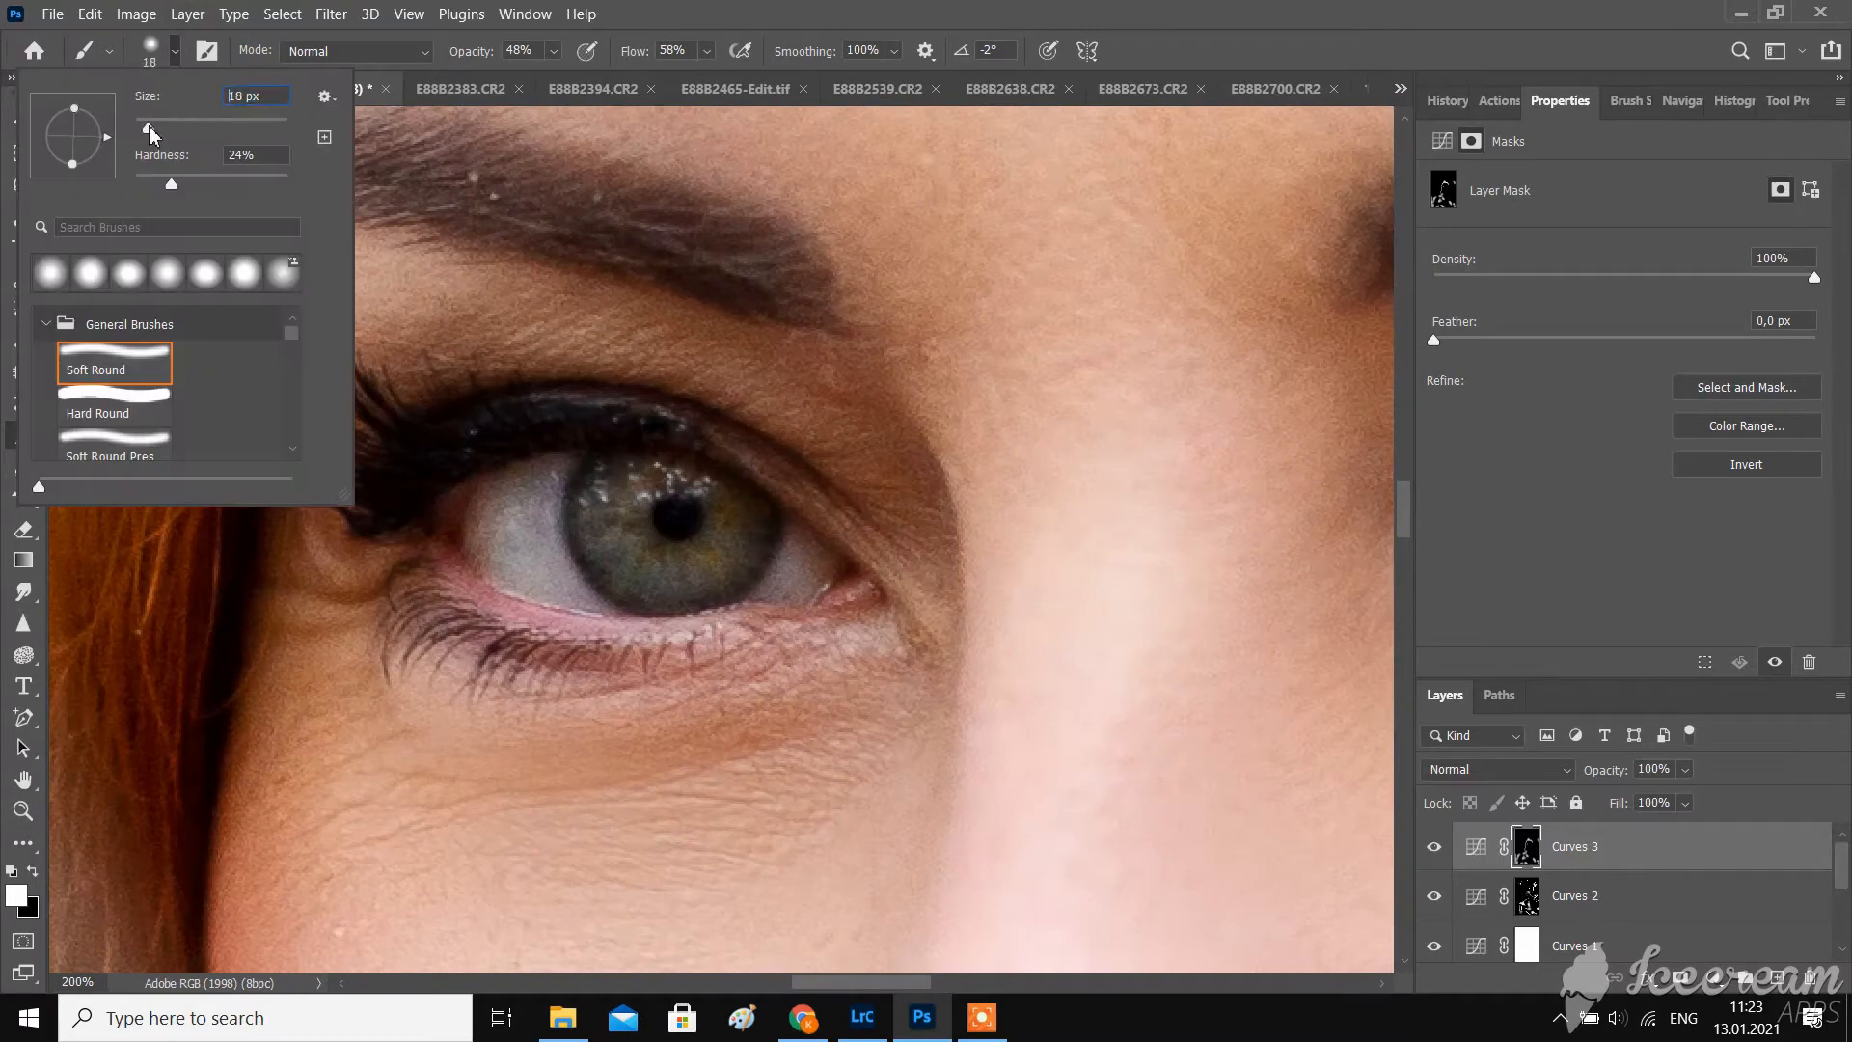
key(Return)
key(5)
key(9)
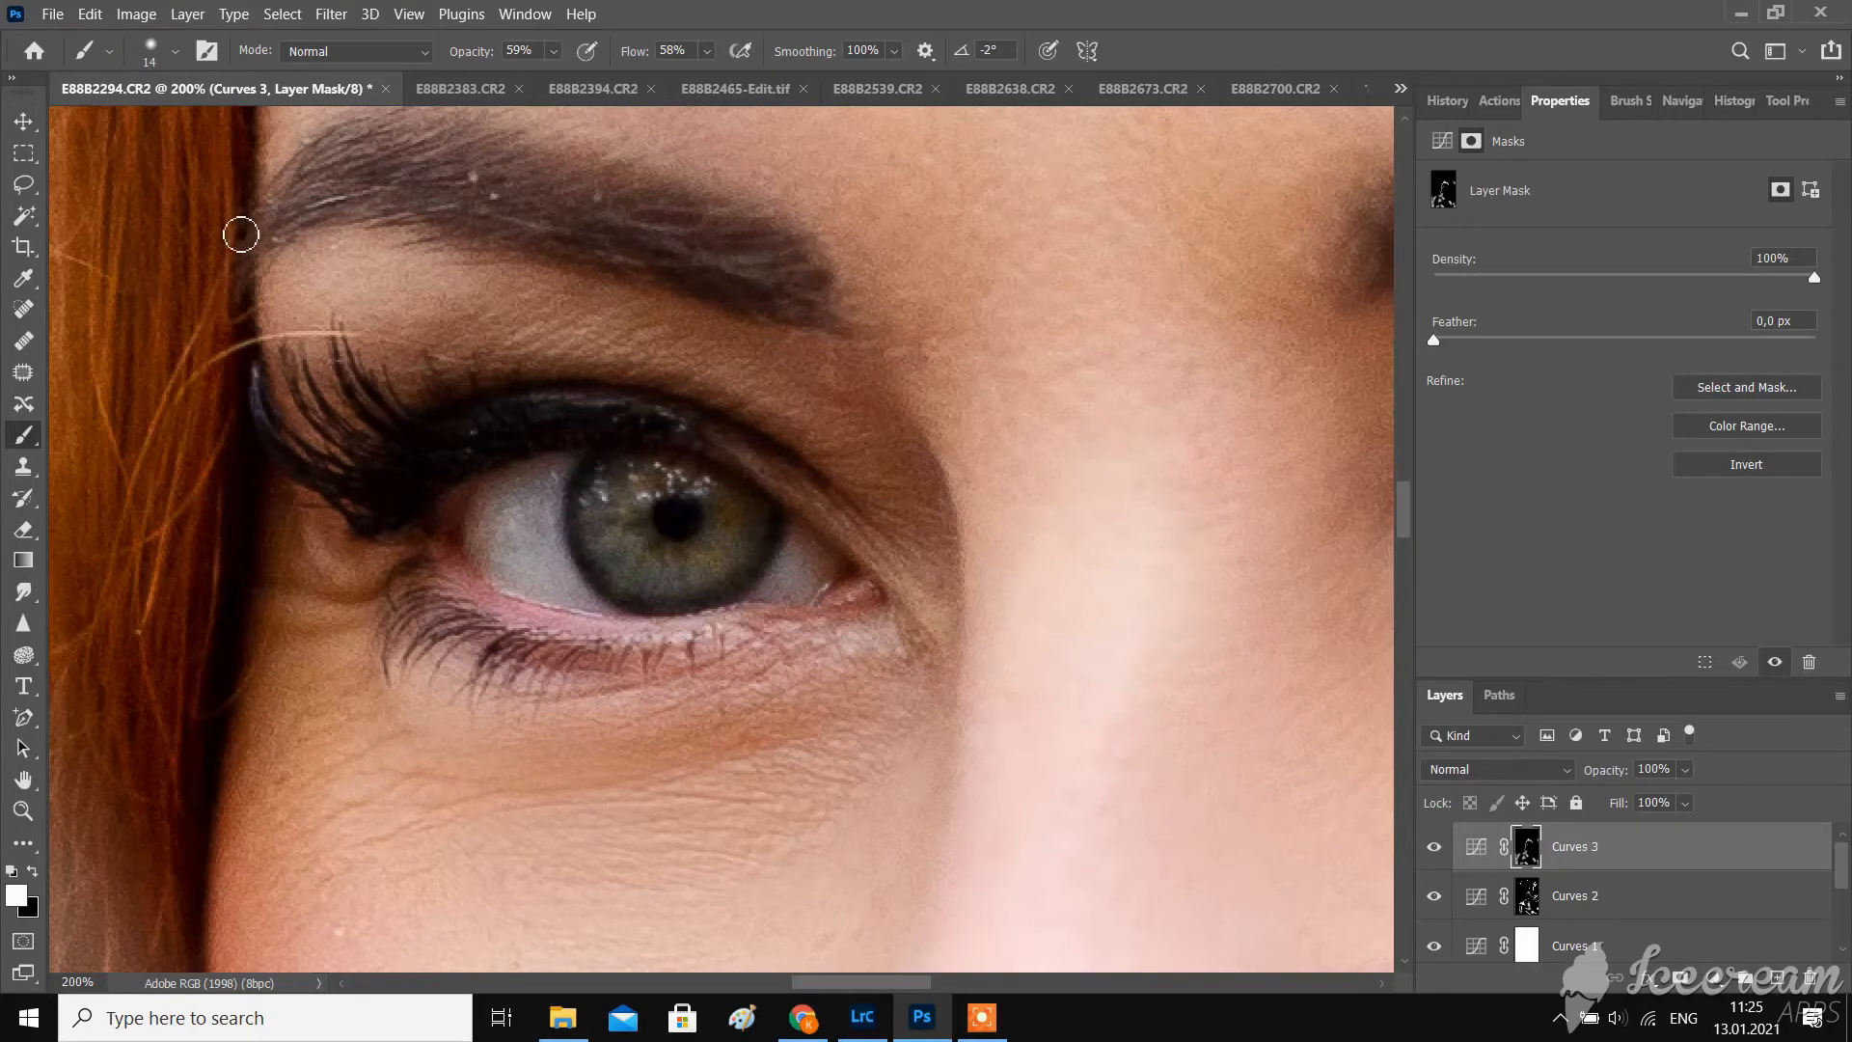
- Compare the portrait with and without the Curves 3 darkening layer
key(ctrl+minus)
key(ctrl+minus)
key(ctrl+minus)
key(ctrl+minus)
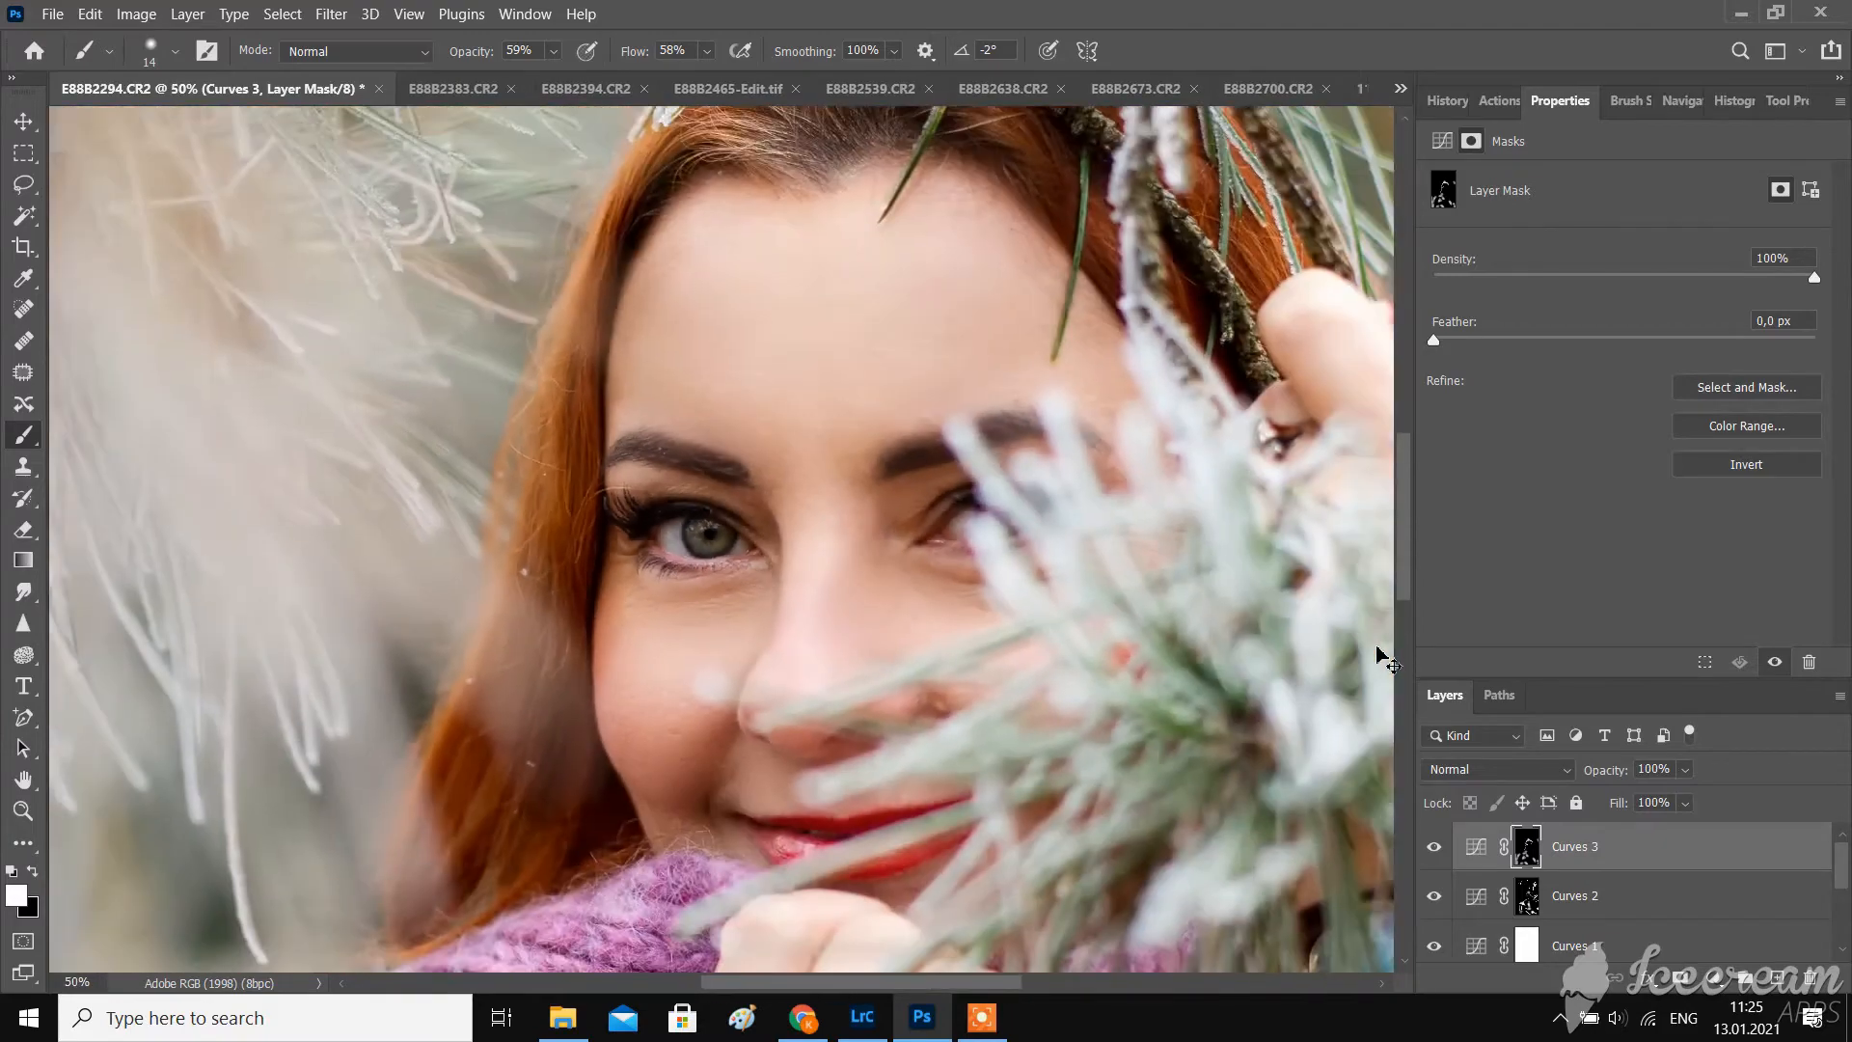
click(1435, 848)
click(1435, 848)
click(1435, 849)
click(1434, 849)
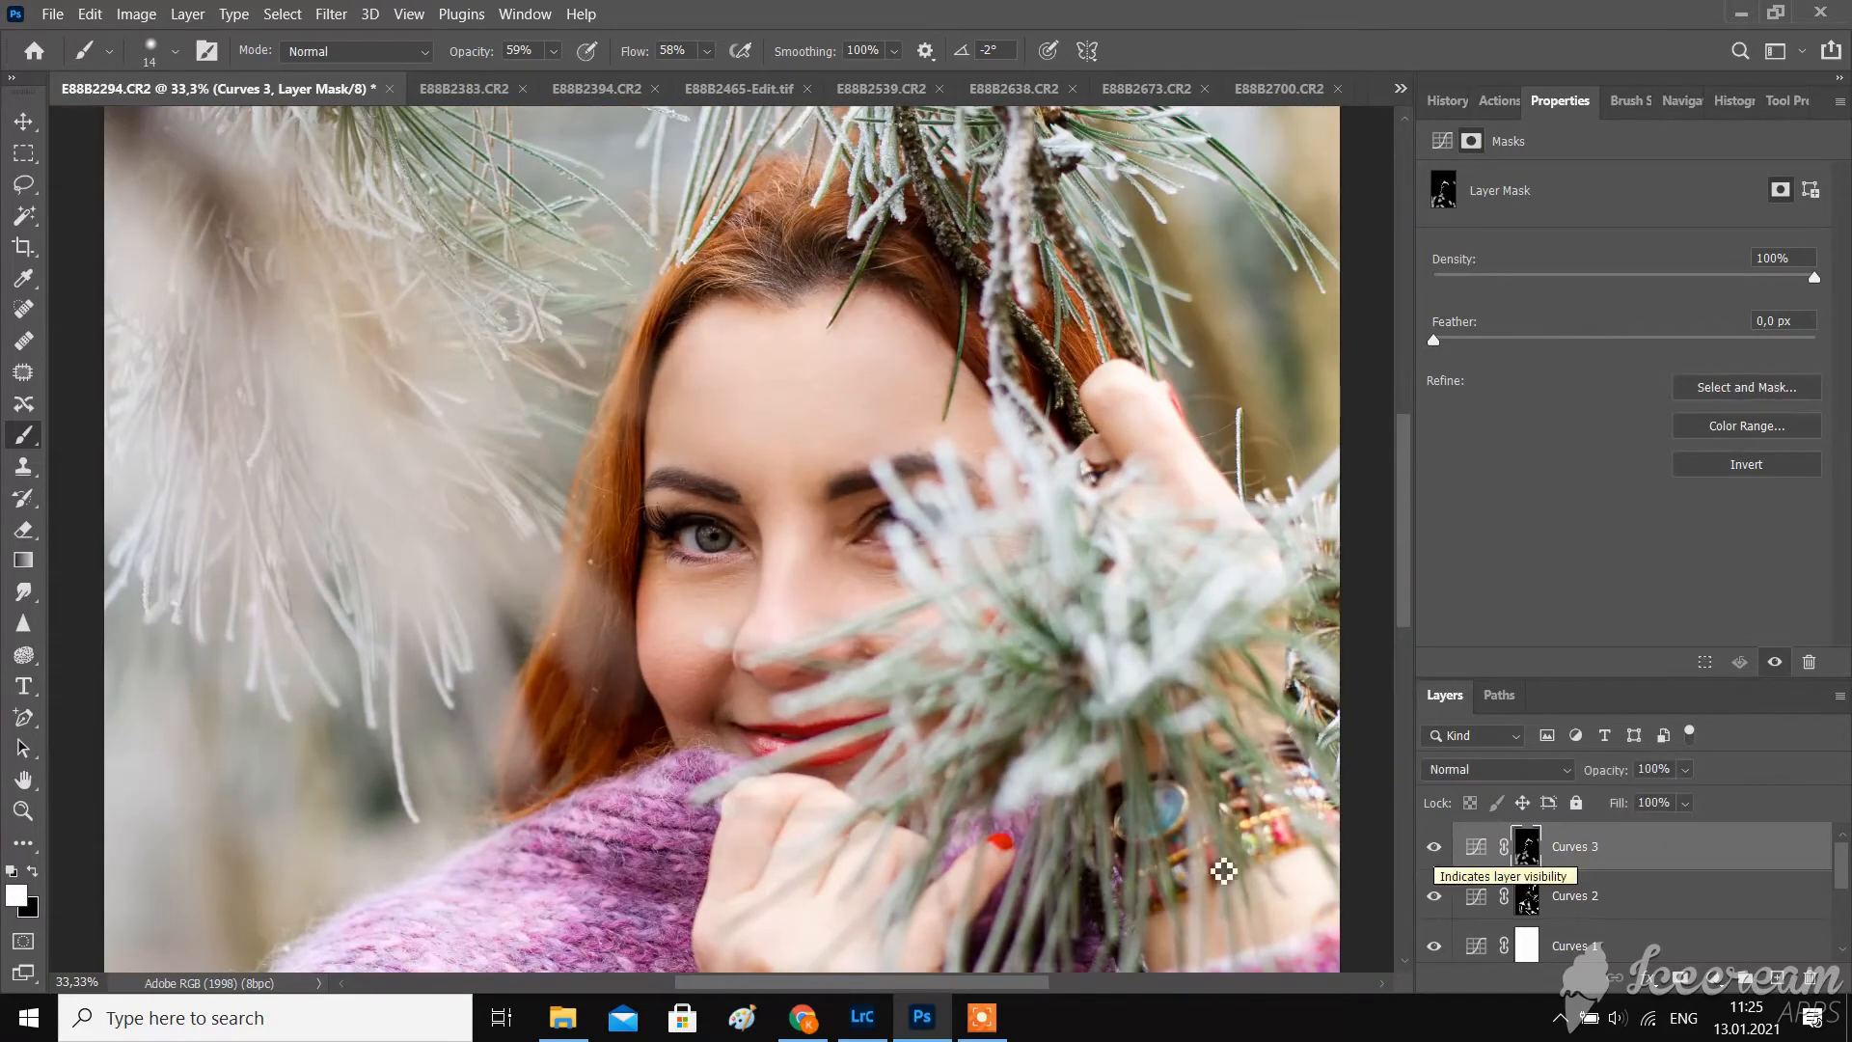
- Set the brush to 190 px with 31% opacity and 30% flow for softly shading the face
key(ctrl+plus)
key(ctrl+plus)
click(553, 51)
click(537, 78)
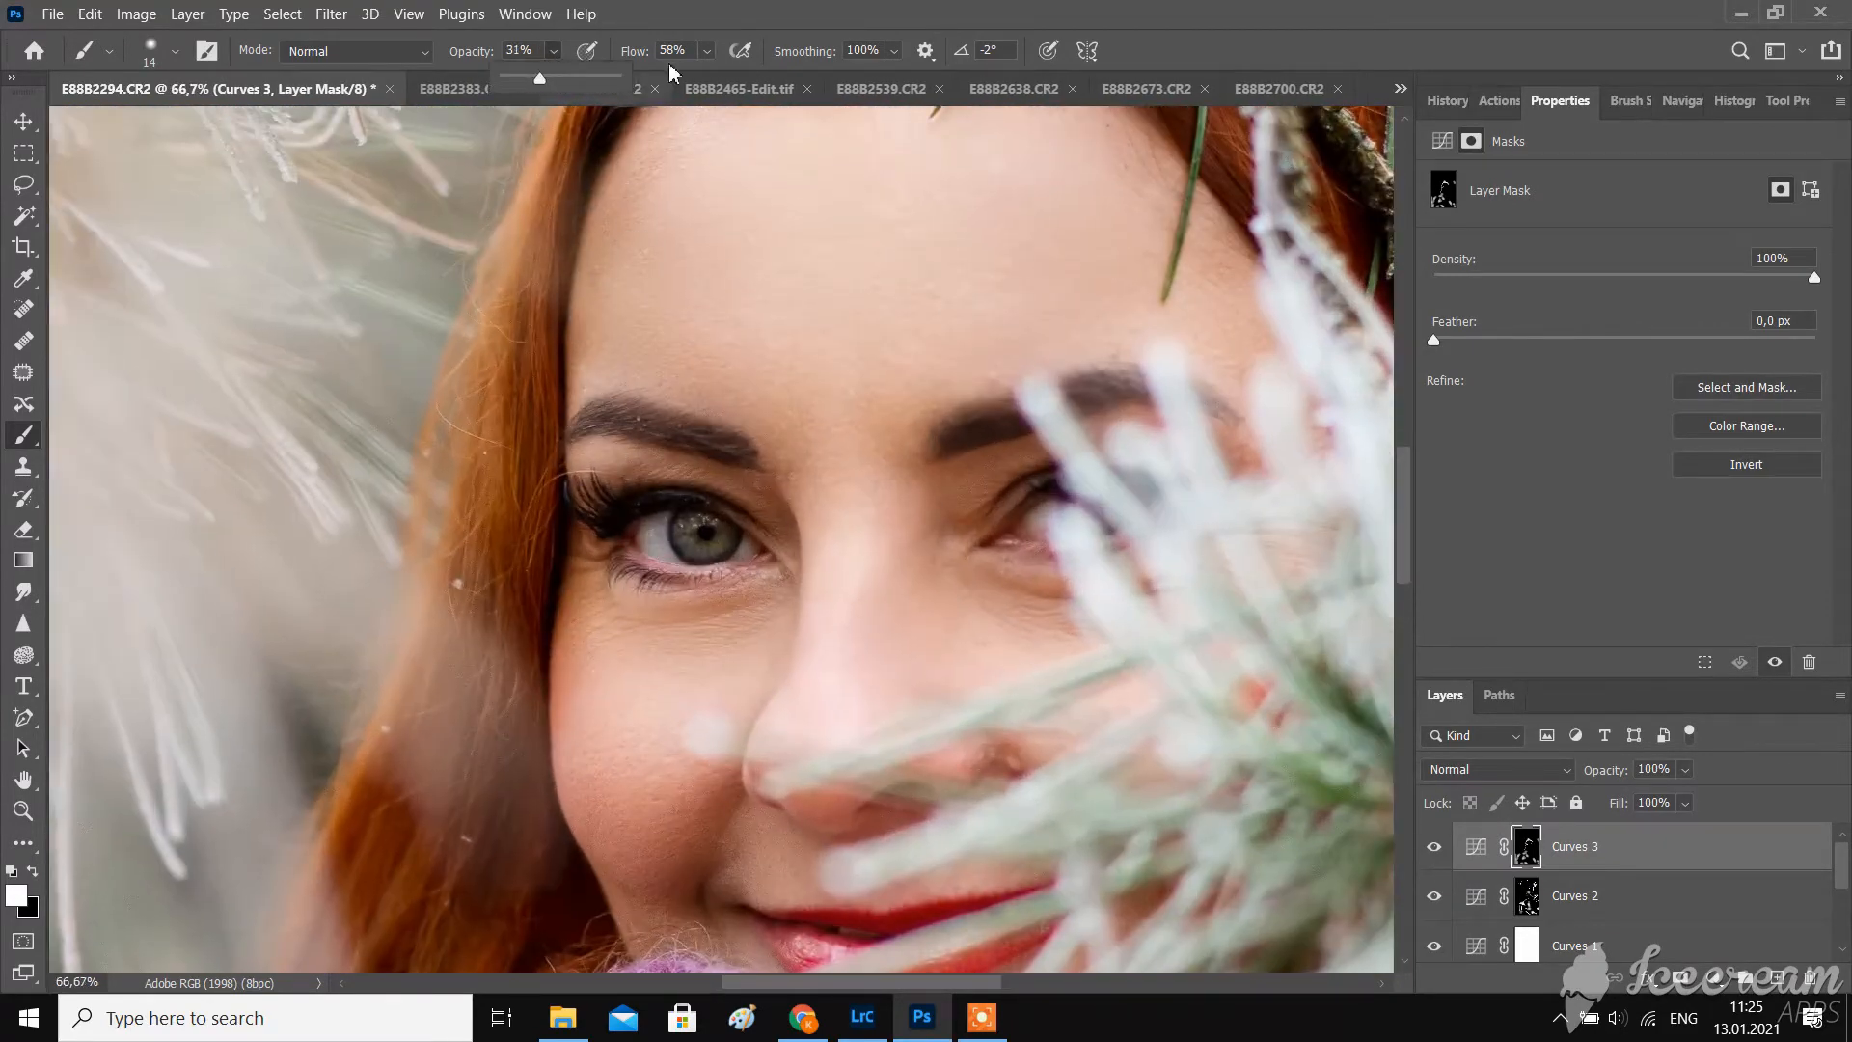
click(707, 51)
click(691, 78)
click(175, 52)
click(246, 124)
key(Return)
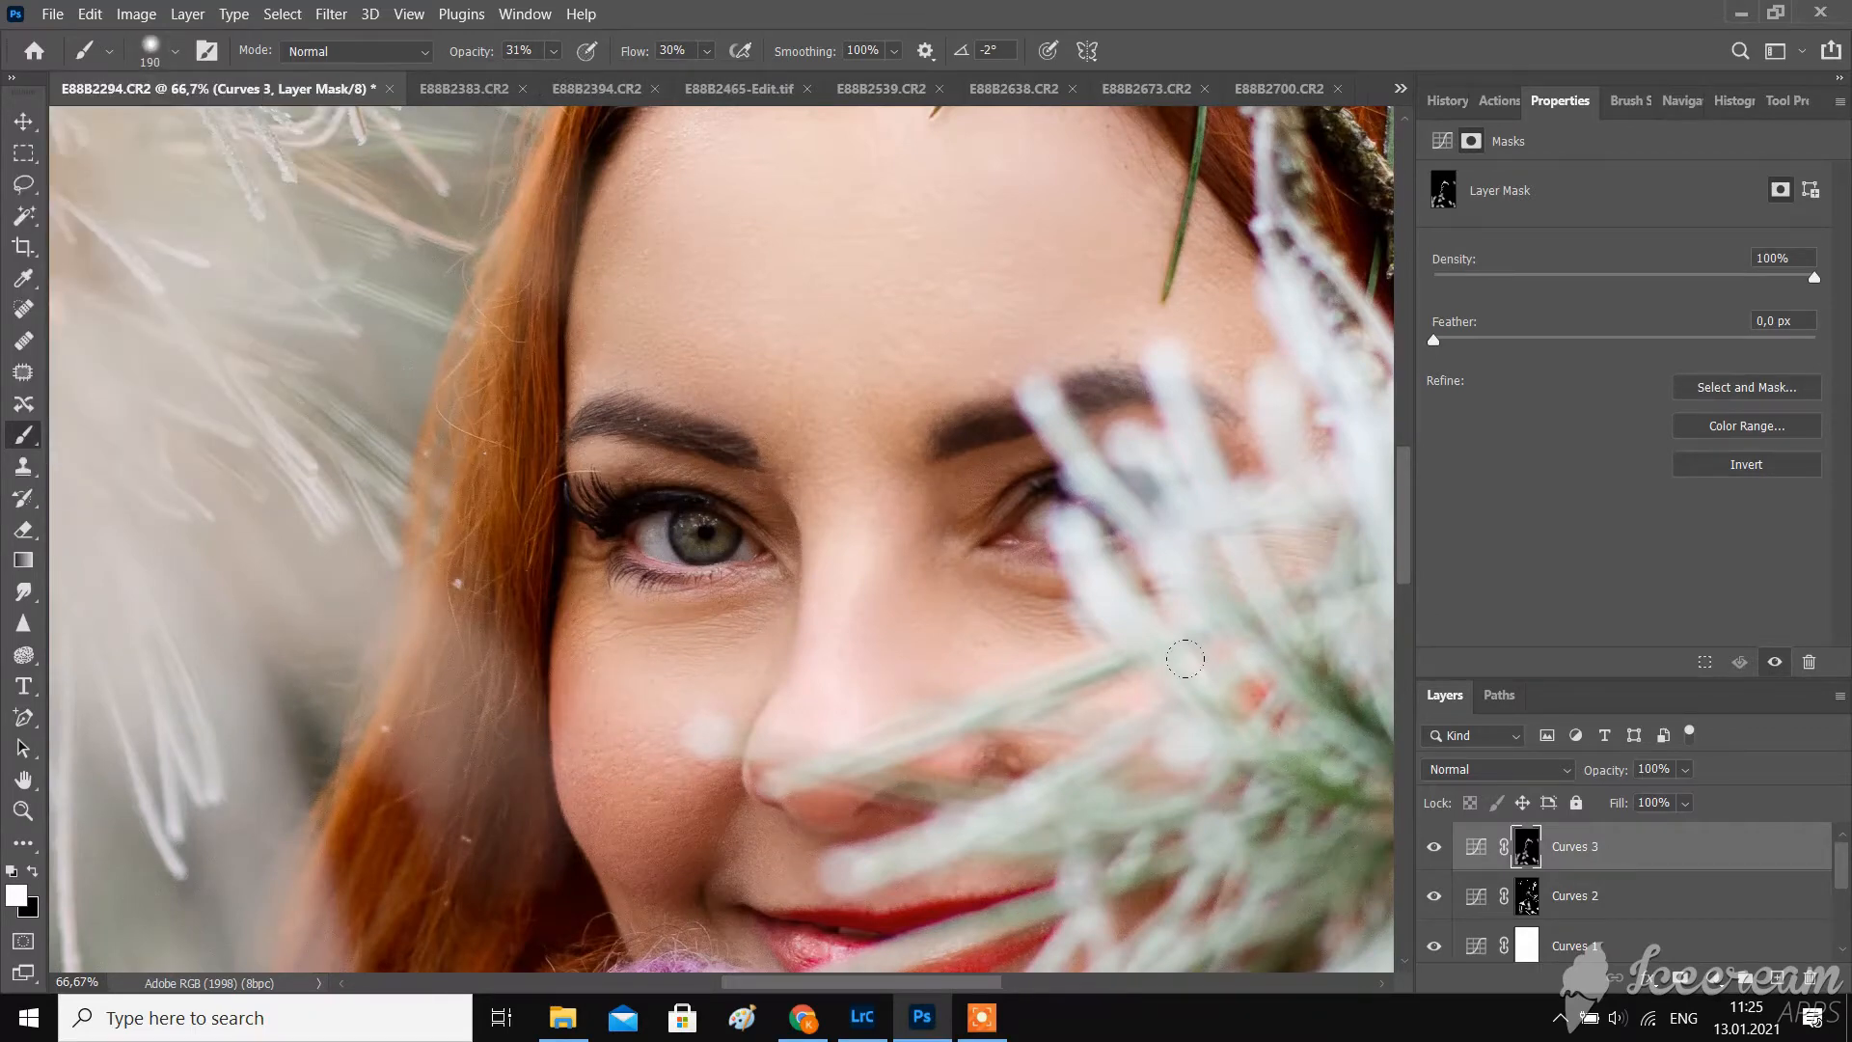
- Reduce the brush to 40 px with 23% opacity and 21% flow for subtle shading around the eyes
scroll(551, 737, down, 2)
scroll(629, 594, up, 7)
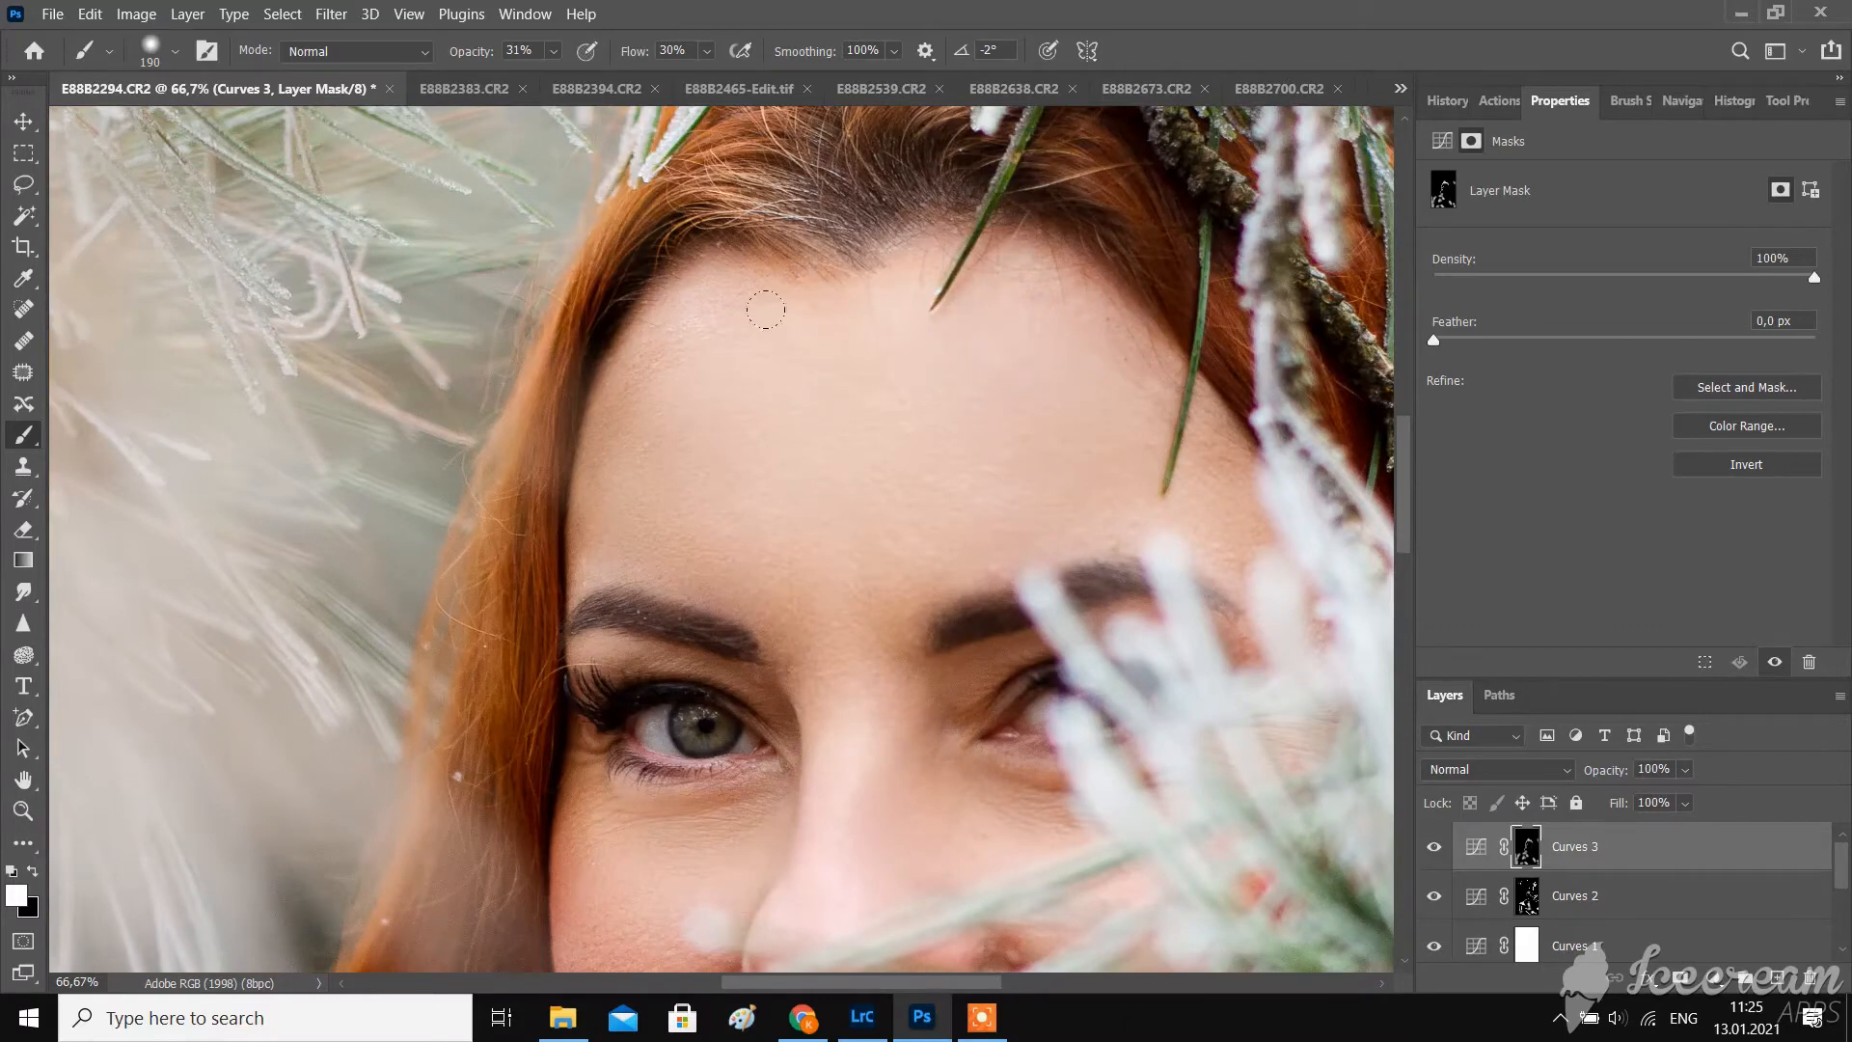
scroll(583, 283, down, 5)
click(553, 52)
click(552, 76)
click(708, 53)
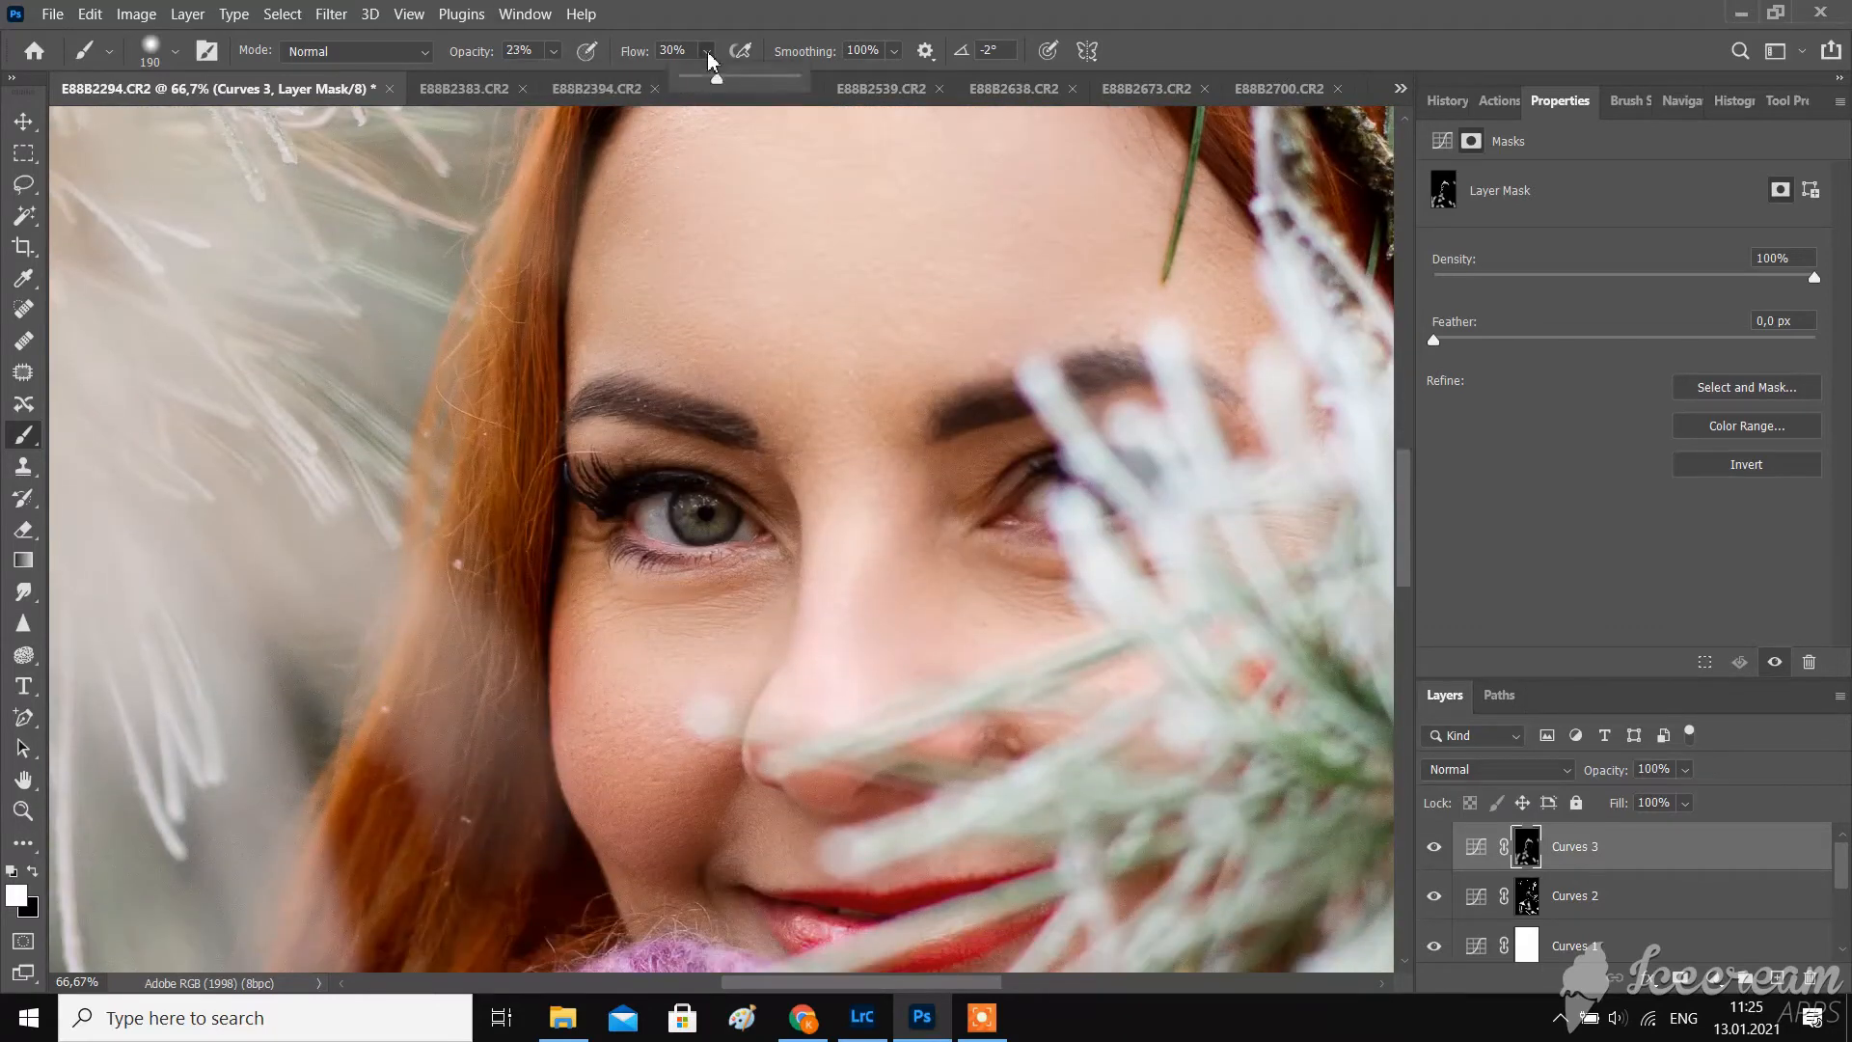
click(177, 52)
click(201, 126)
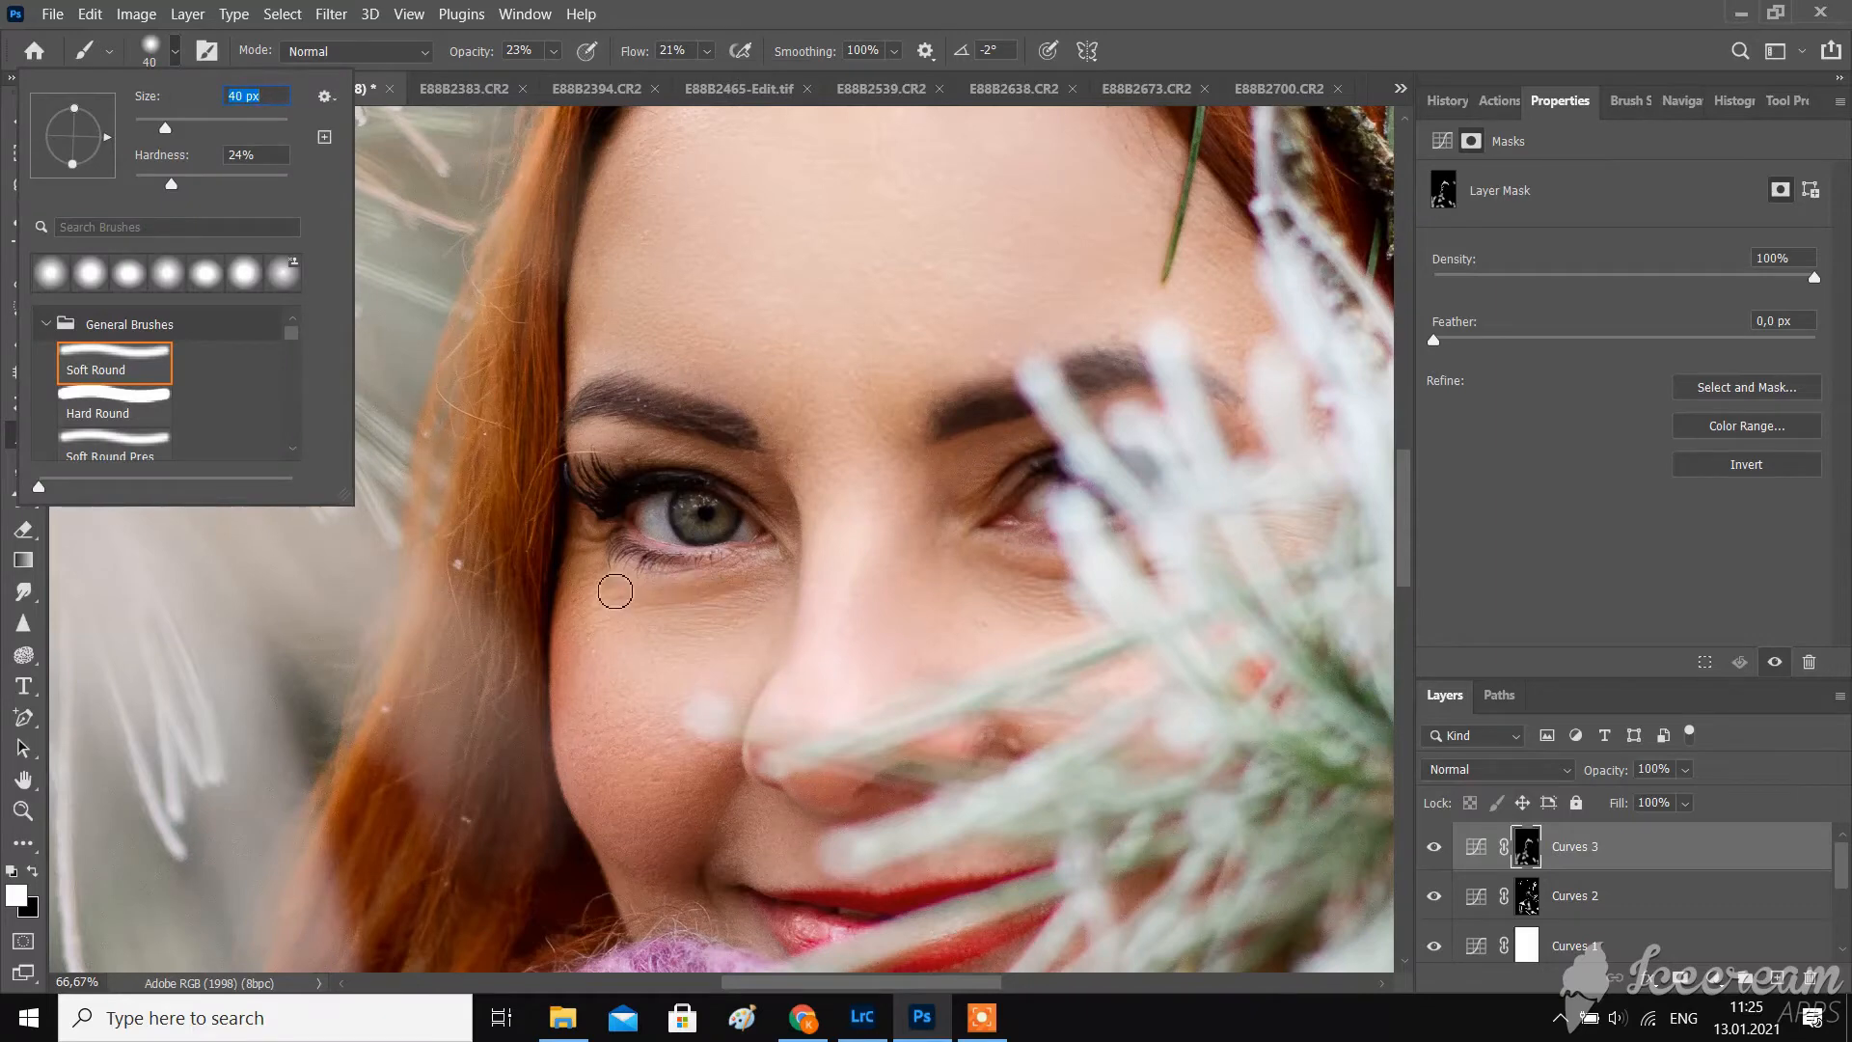
key(Return)
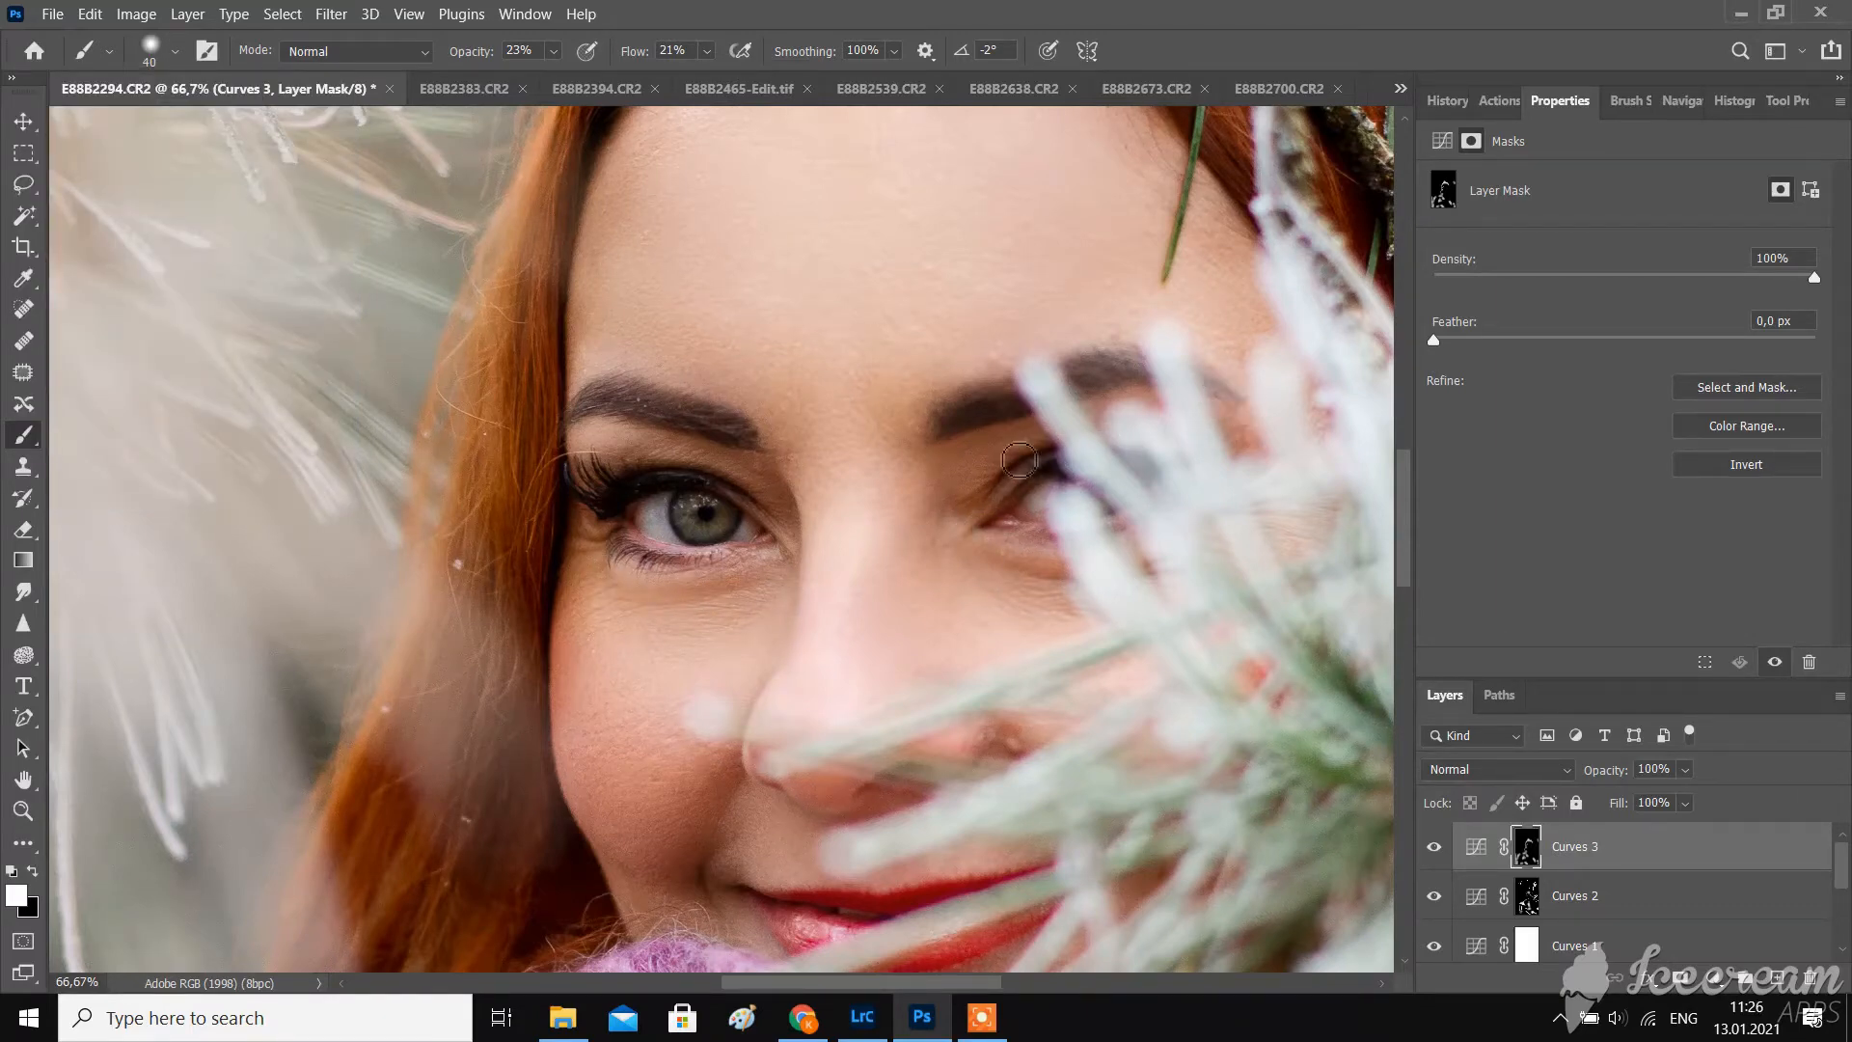
- Compare the portrait with and without the Curves 3 layer at a reduced view of the image
scroll(1319, 599, down, 3)
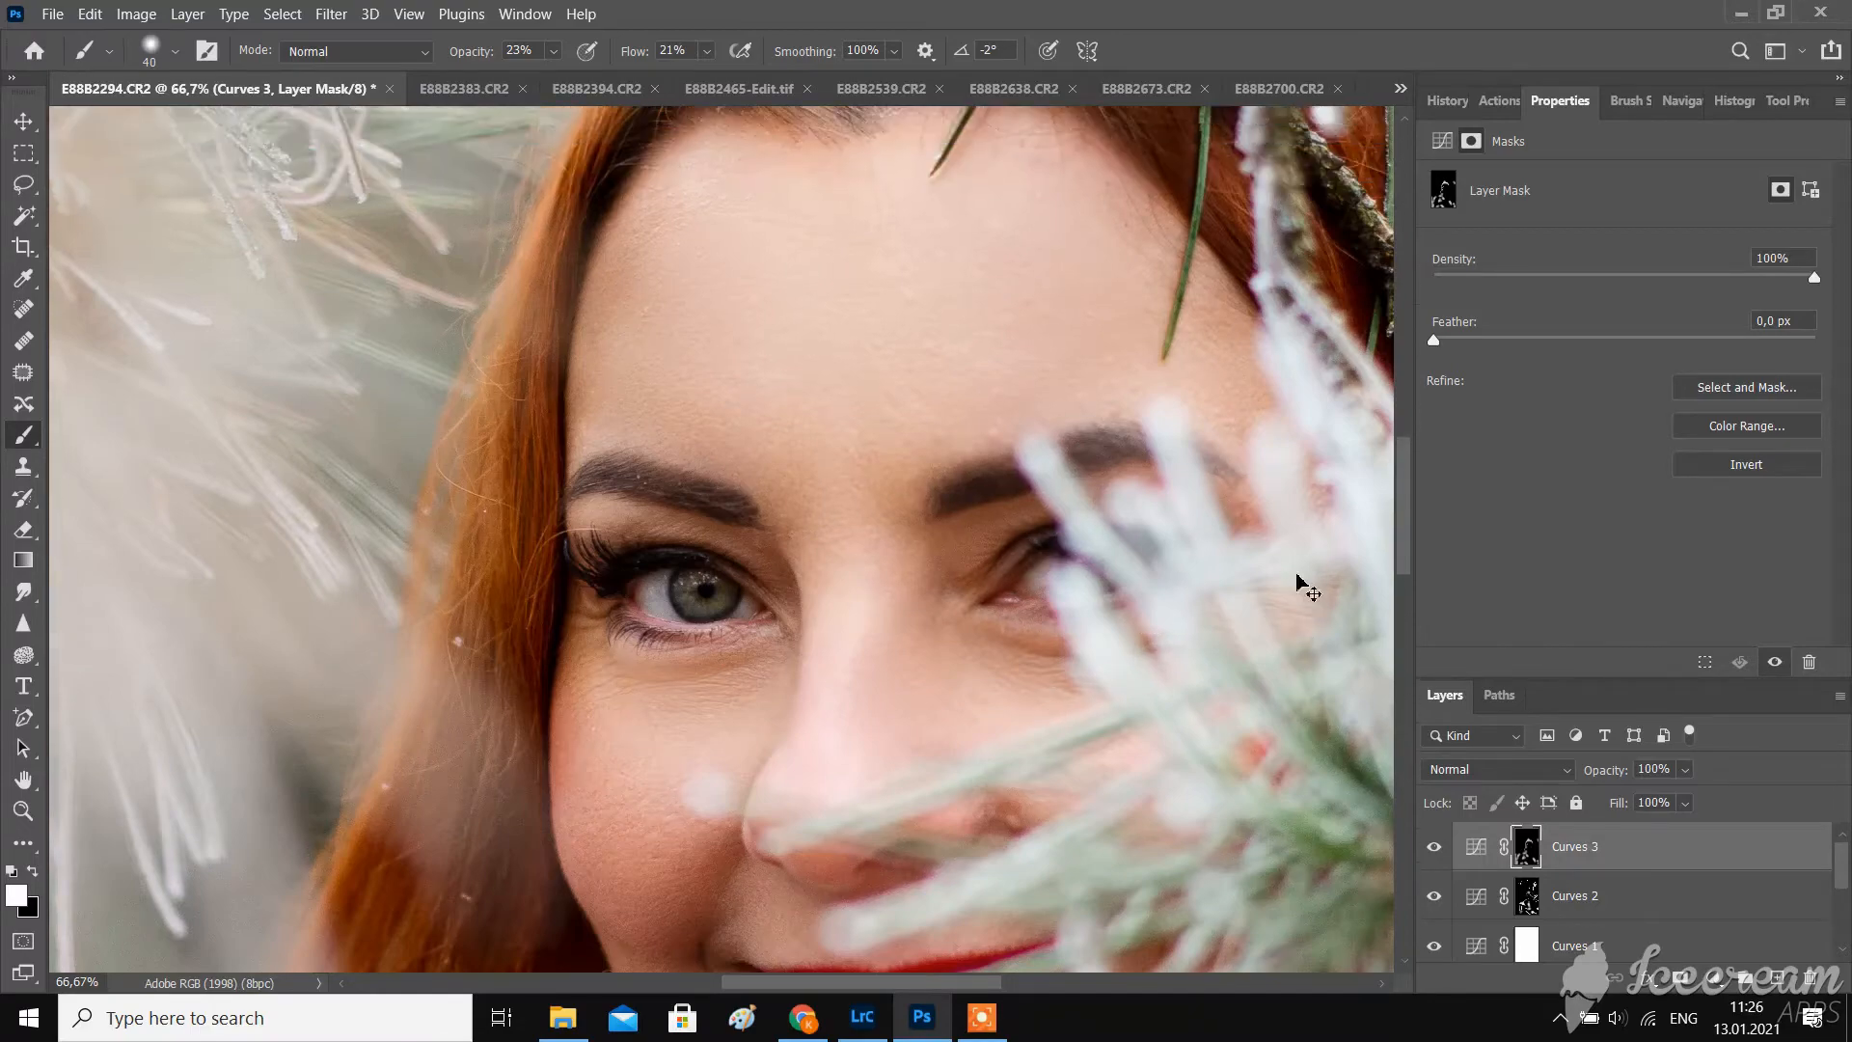
click(1434, 847)
click(1435, 847)
click(1434, 847)
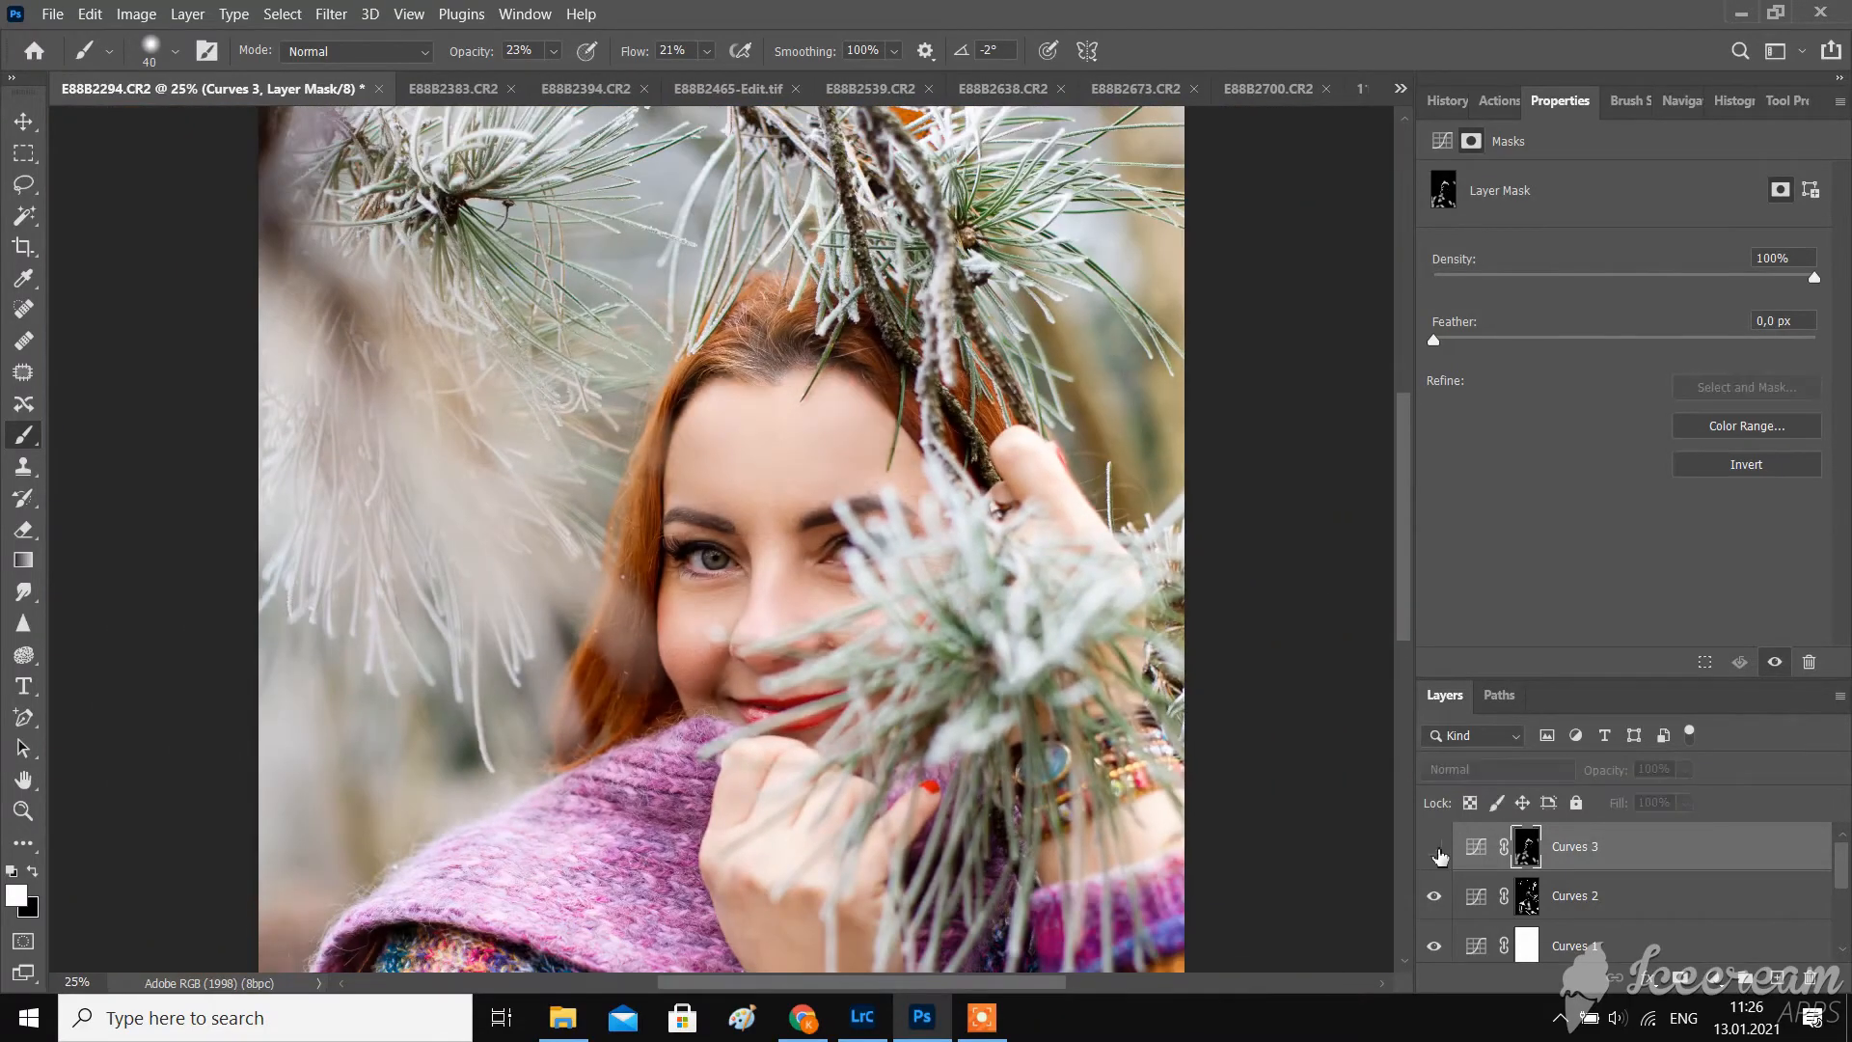
click(1435, 847)
- Set the brush to 155 px with 43% opacity and 37% flow and shade the side of the nose on the Curves 3 mask
click(176, 52)
click(232, 126)
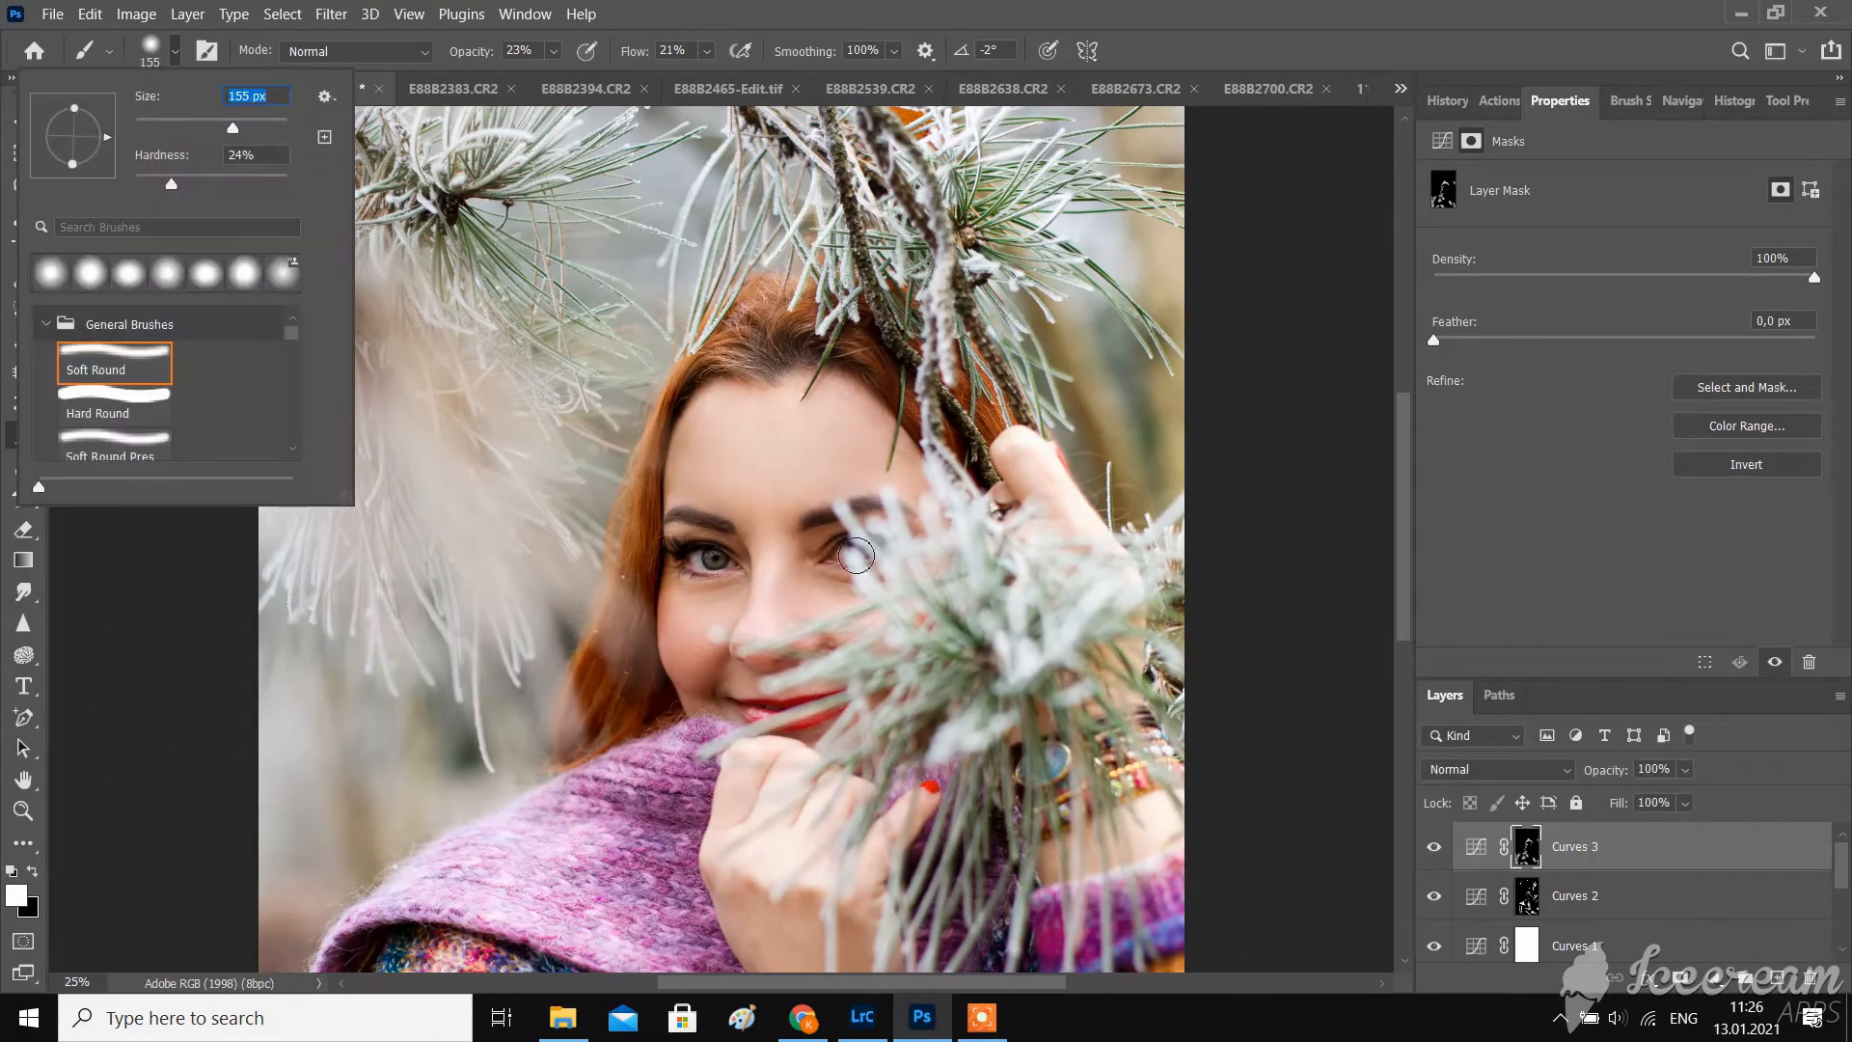
click(796, 597)
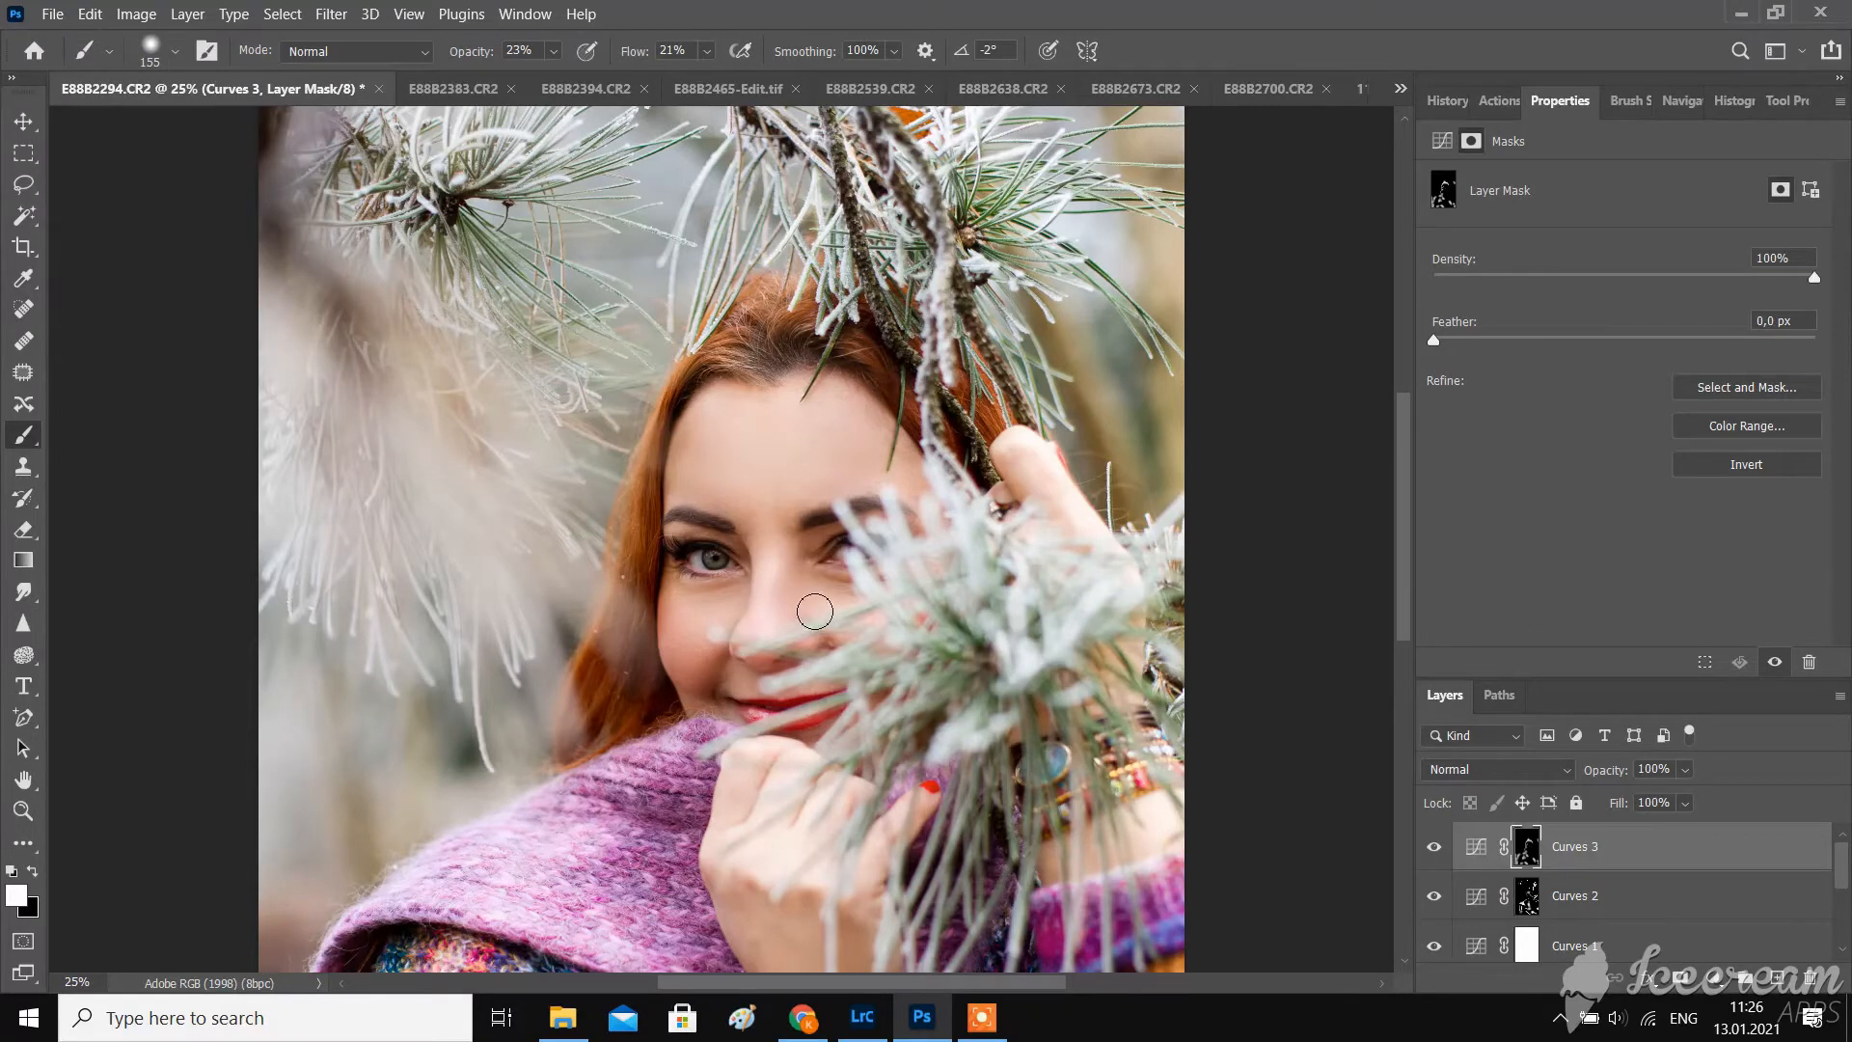
scroll(849, 601, up, 3)
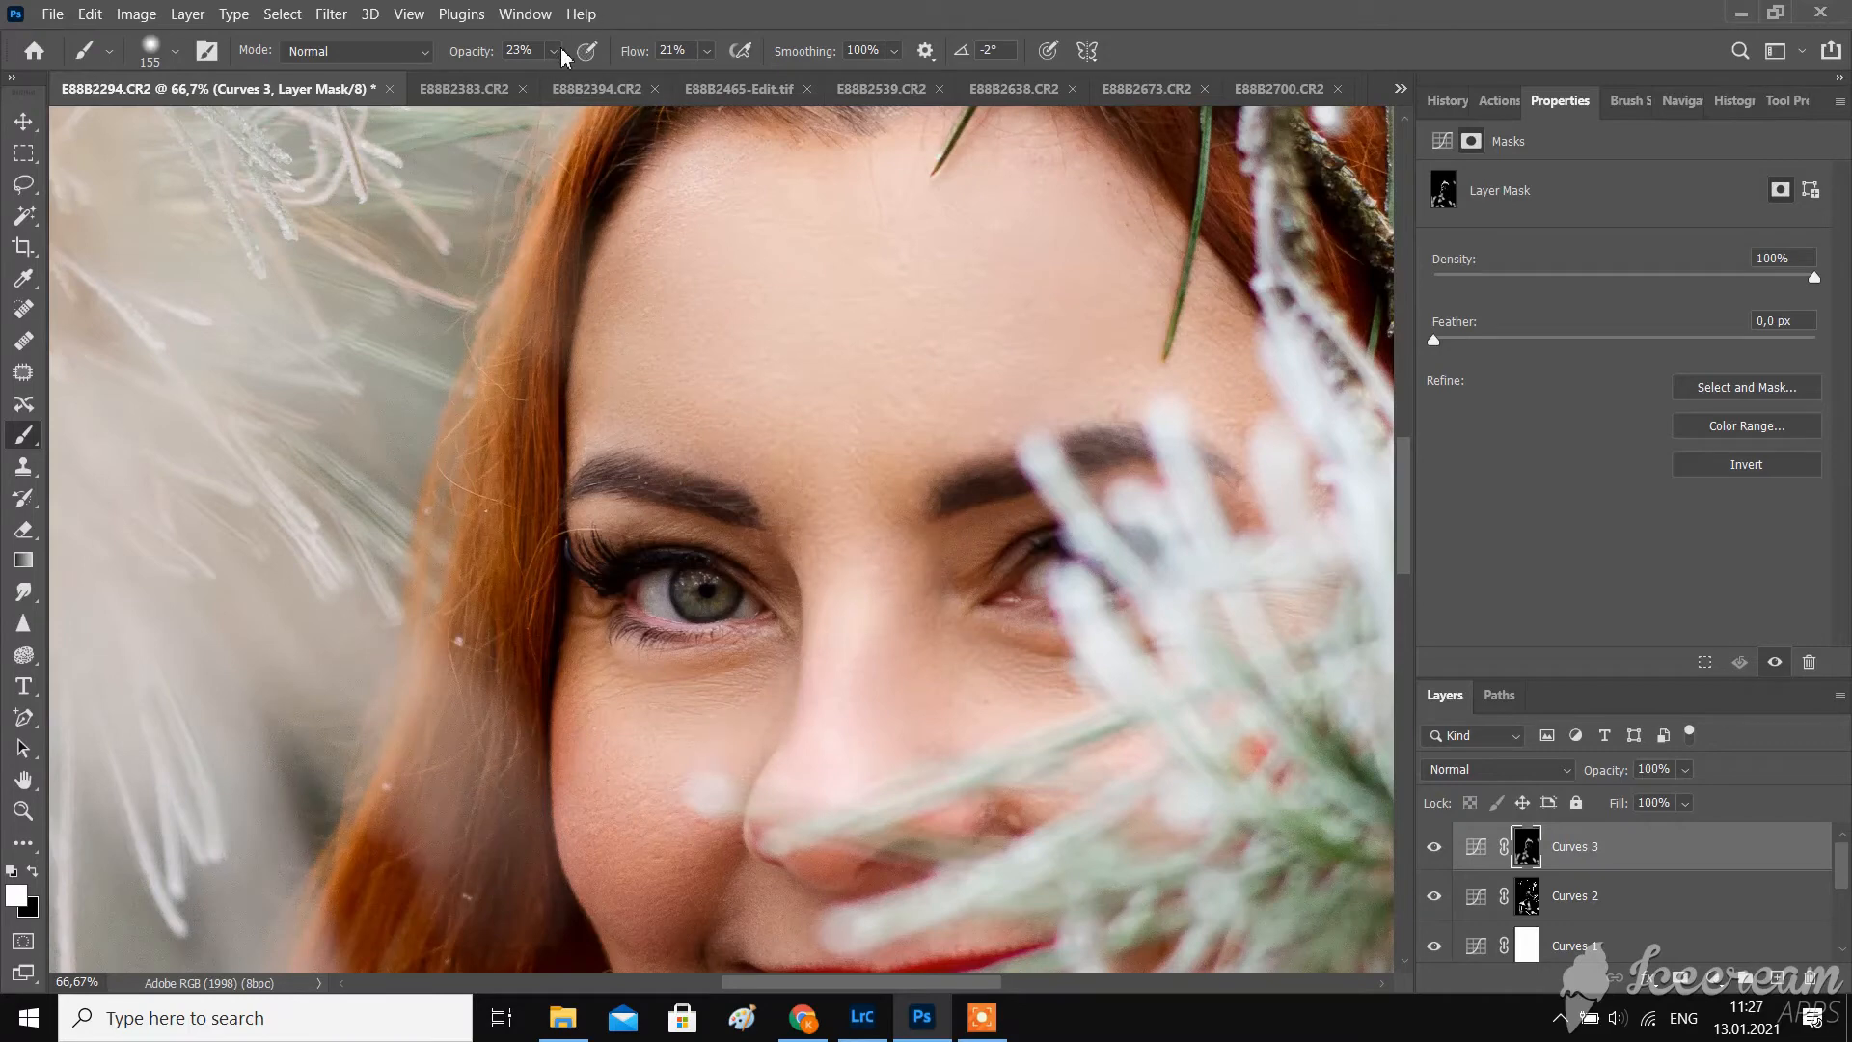
drag(554, 52, 581, 71)
drag(707, 52, 730, 71)
drag(912, 569, 934, 627)
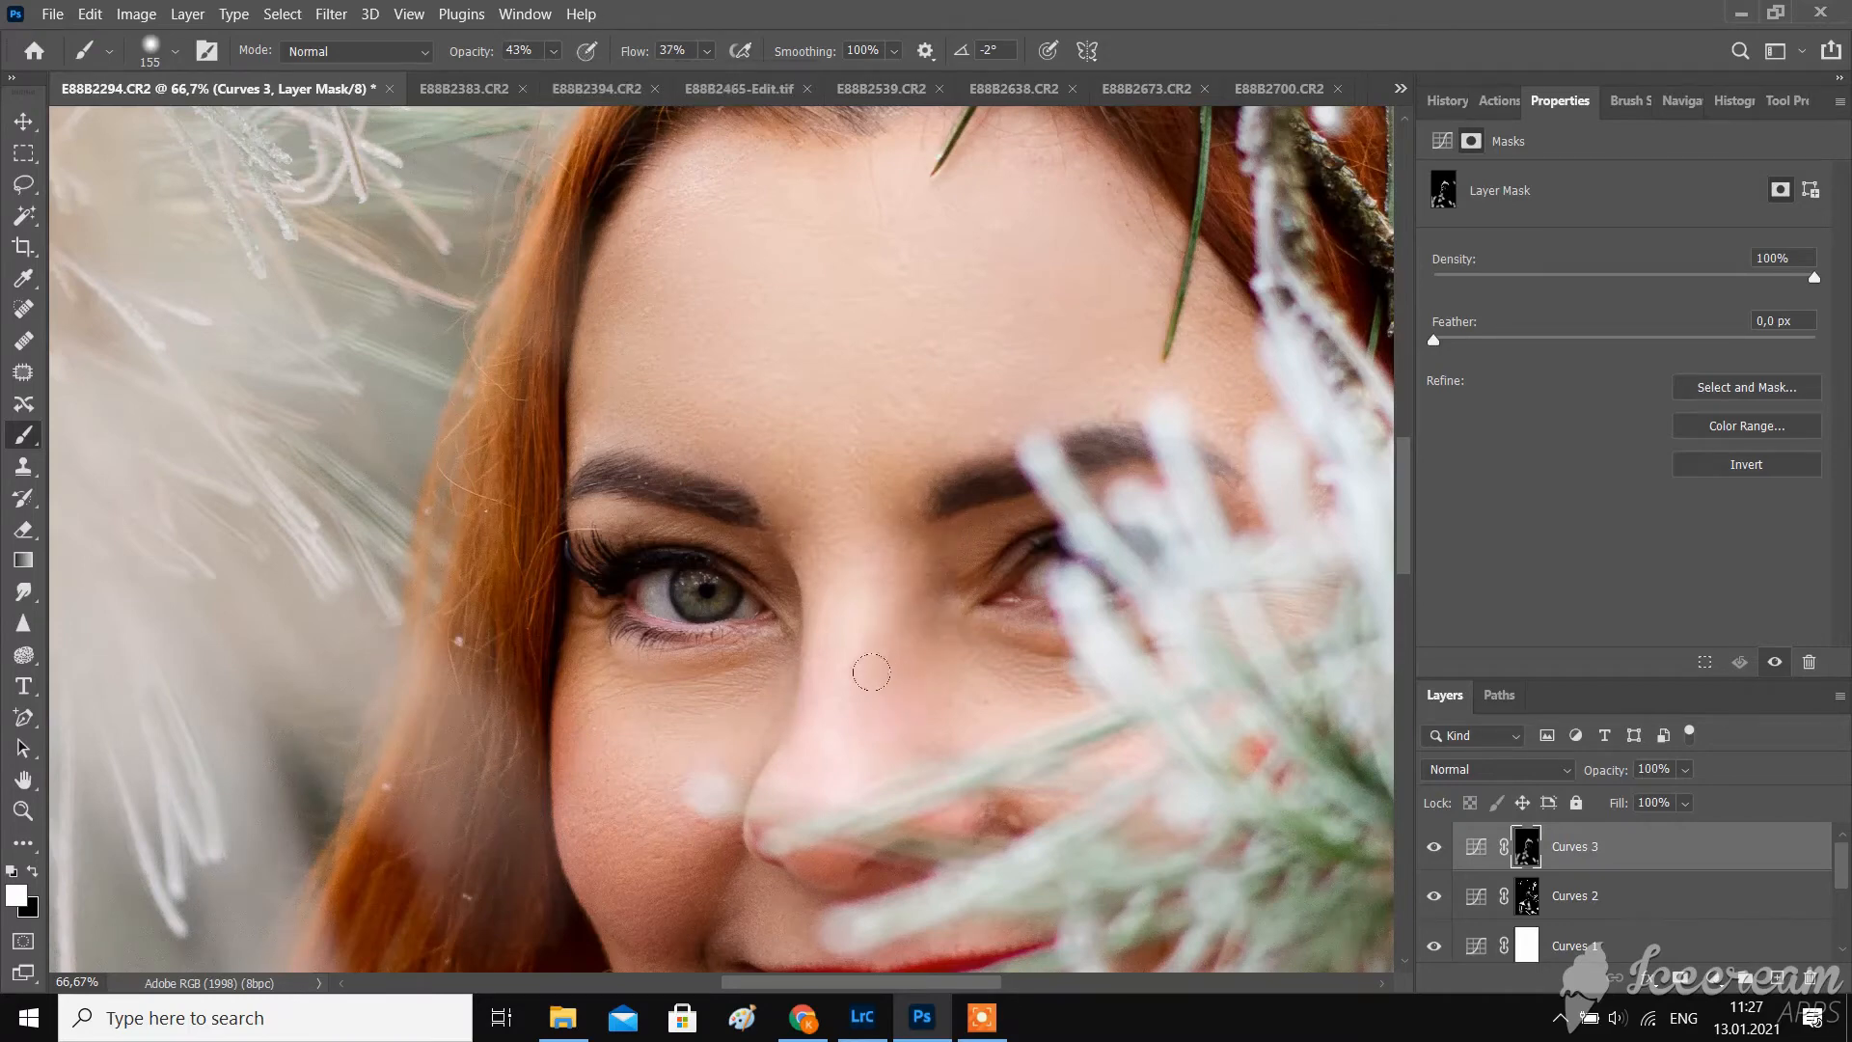
- Reduce the brush to 37 px and darken the lips on the Curves 3 mask
scroll(1011, 725, down, 3)
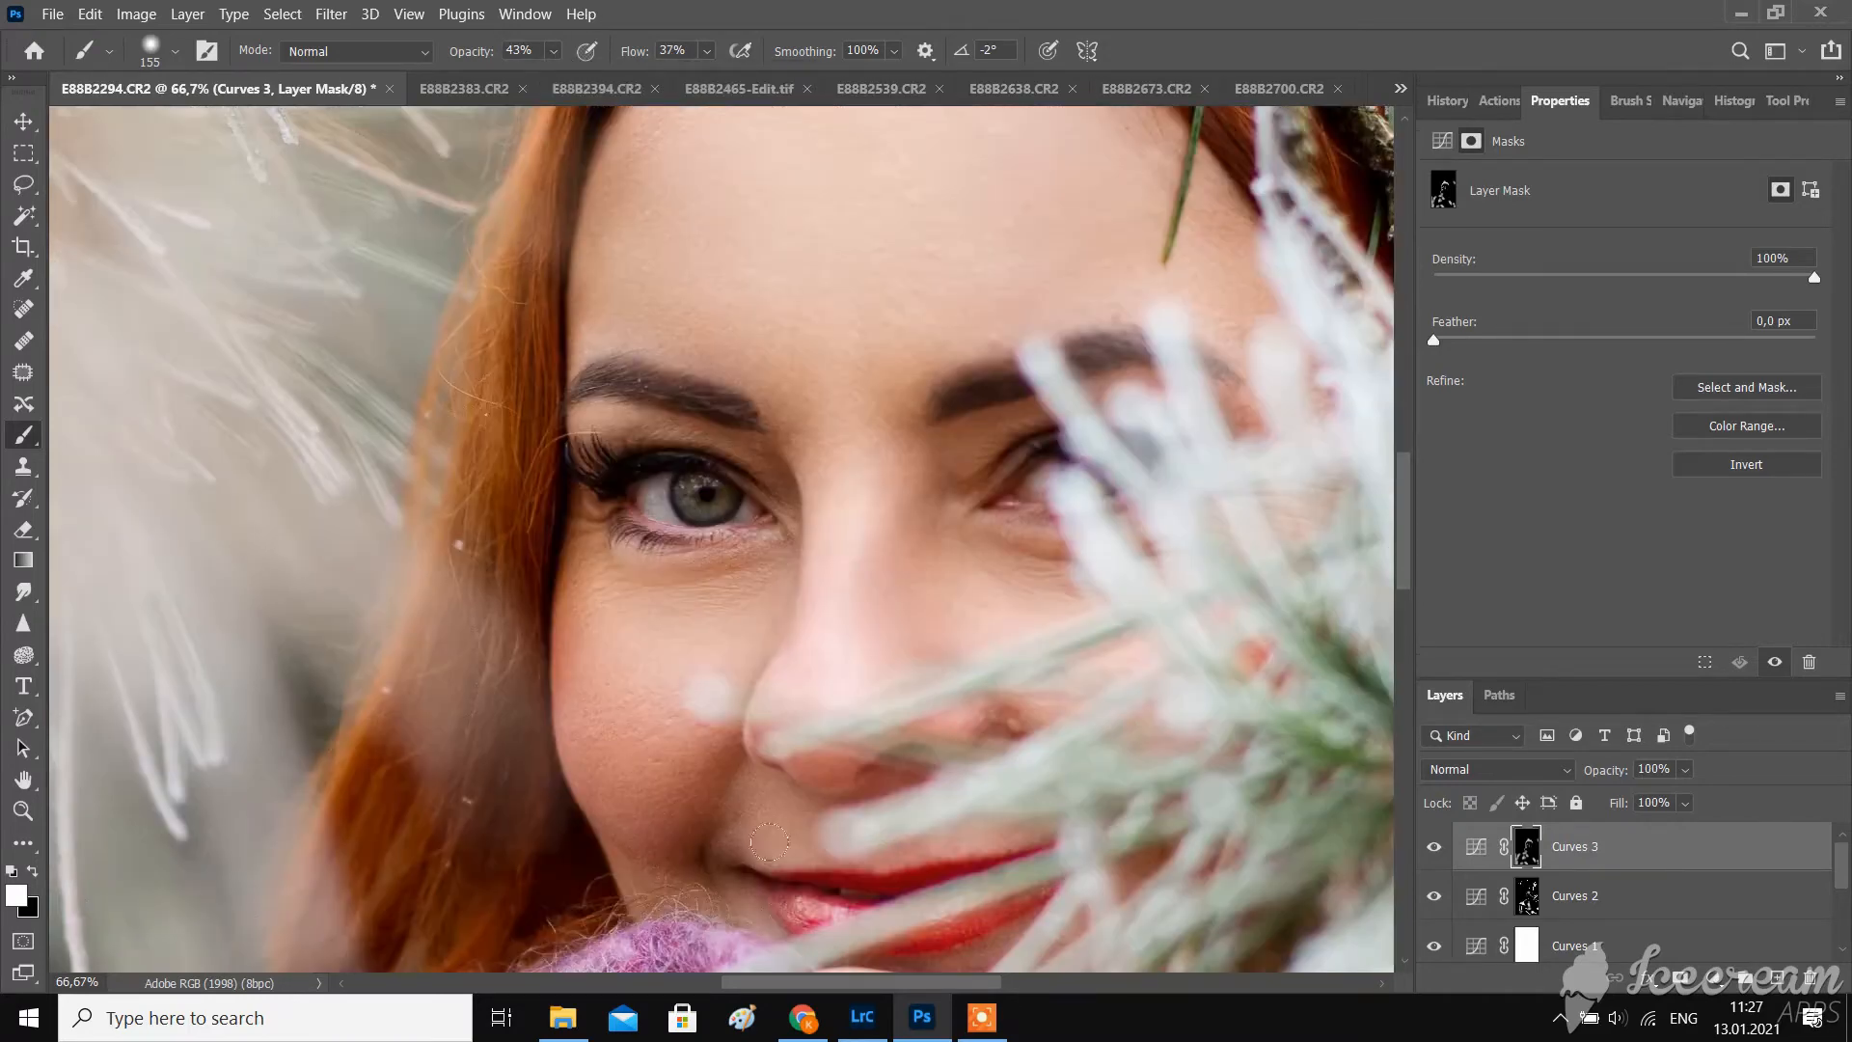
click(176, 51)
click(179, 125)
click(978, 884)
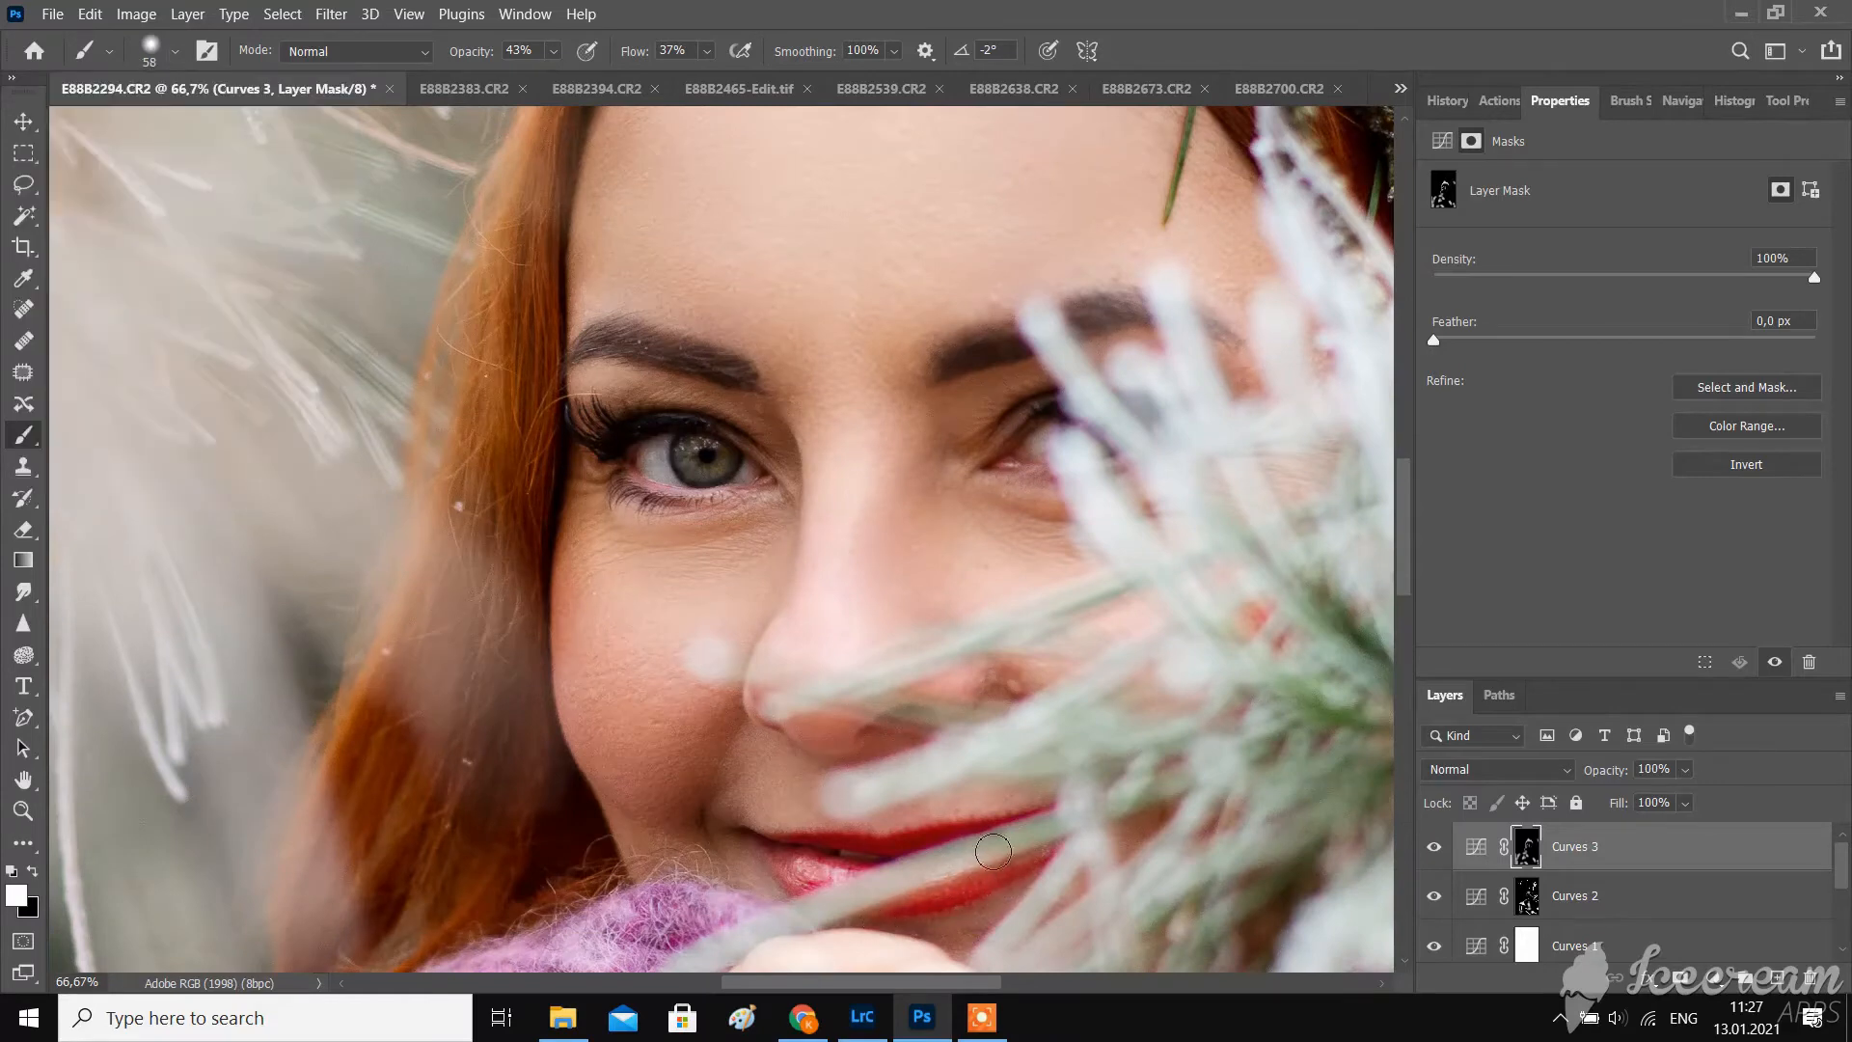
click(90, 15)
click(90, 14)
click(176, 51)
click(163, 125)
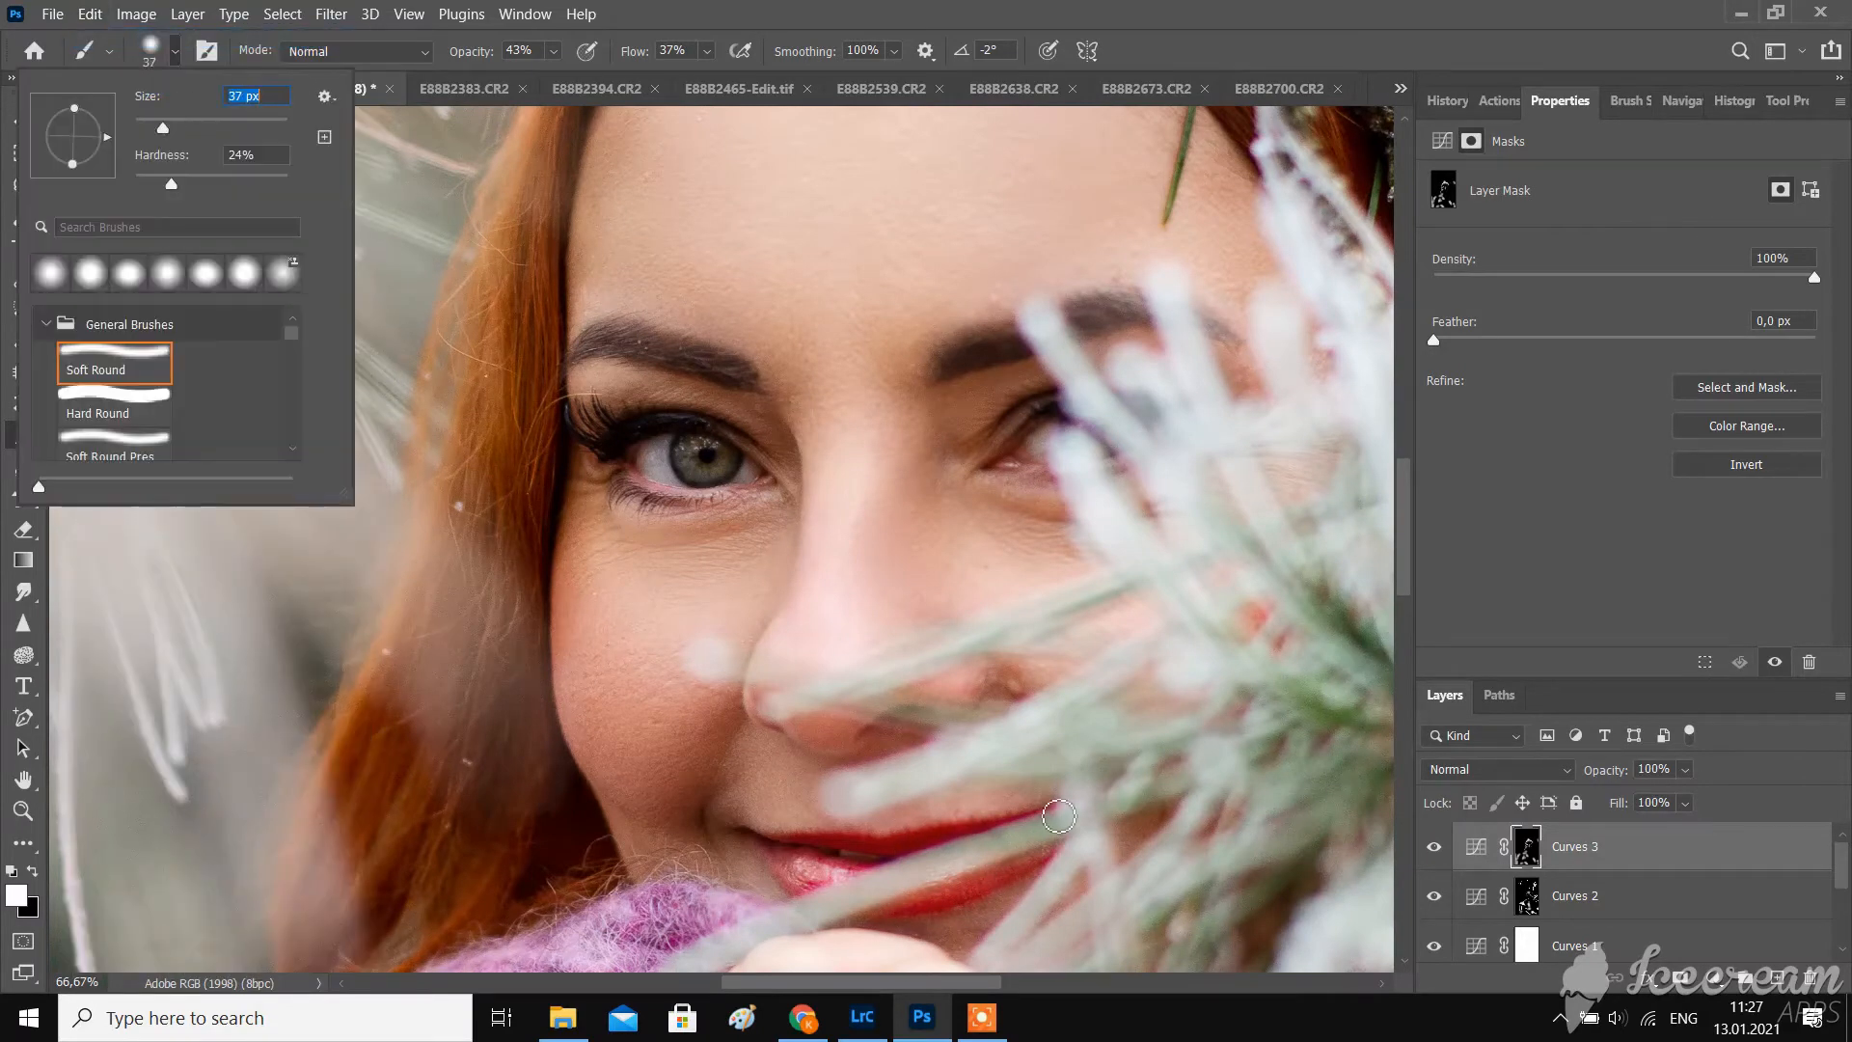
click(900, 847)
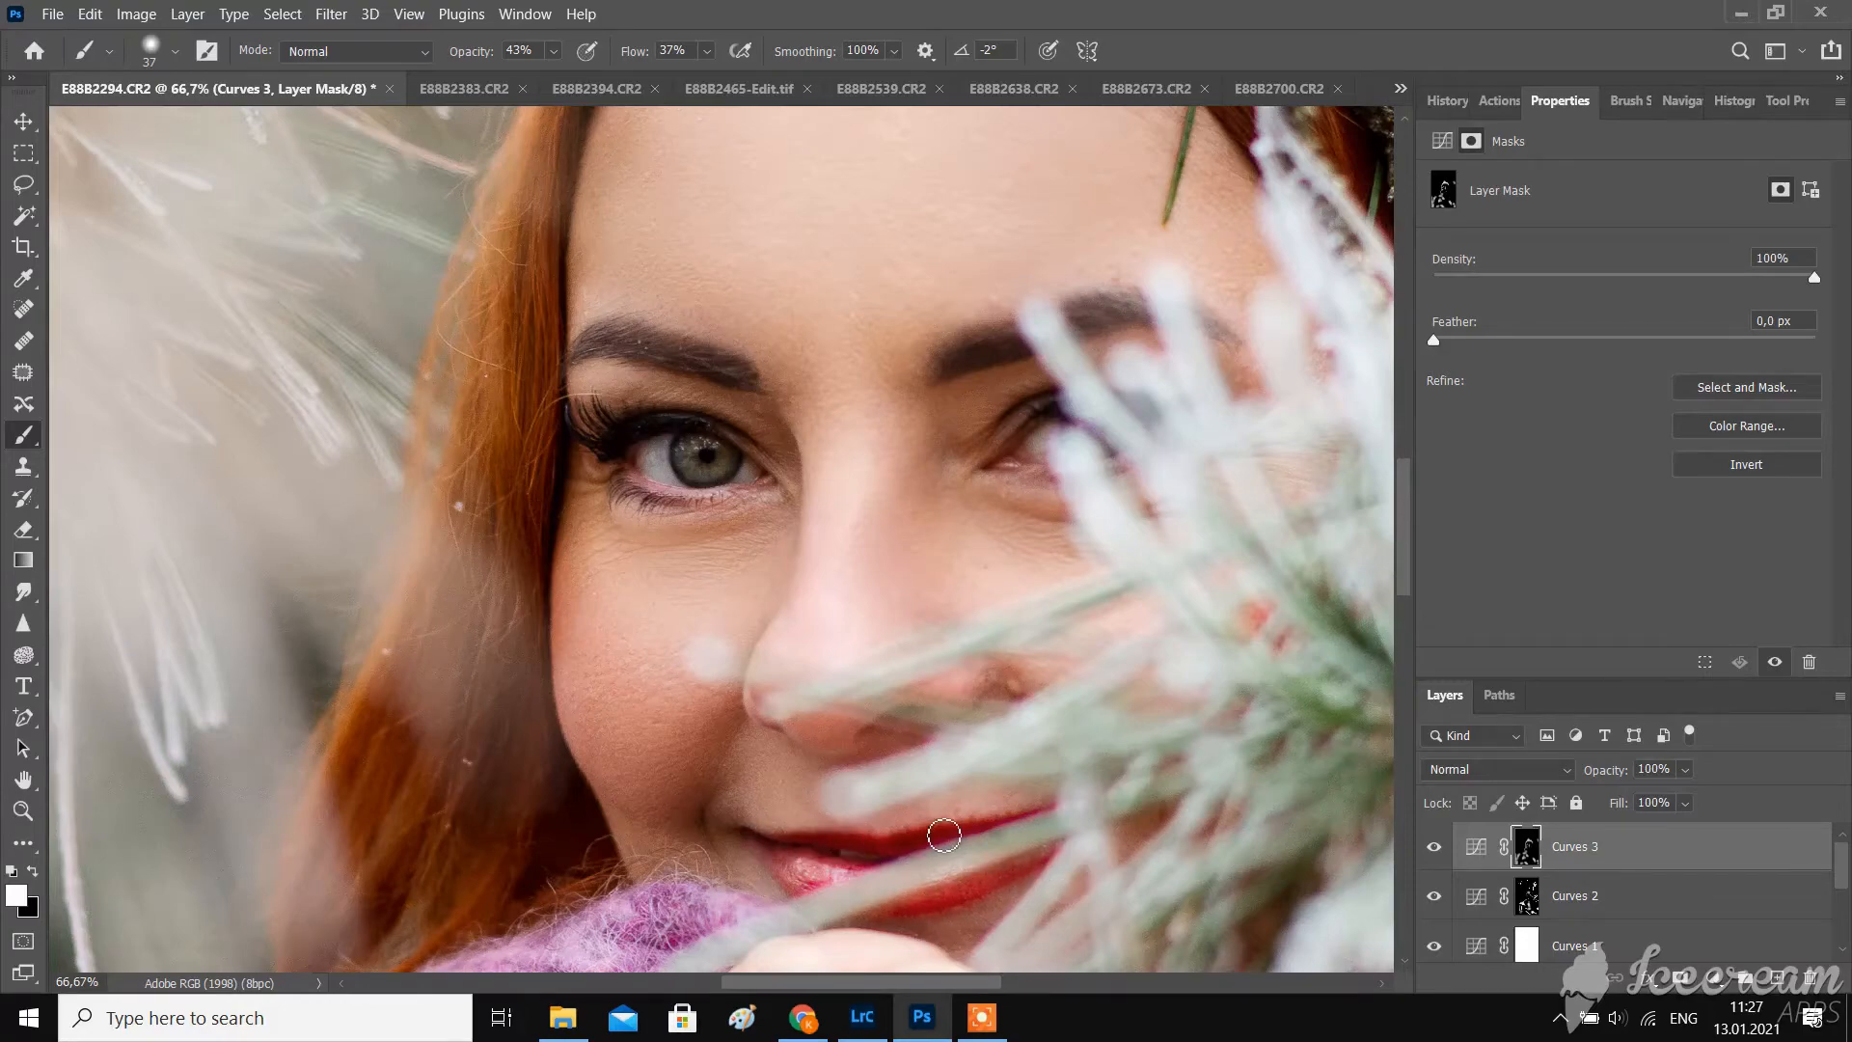
scroll(1168, 806, down, 3)
scroll(1157, 791, up, 6)
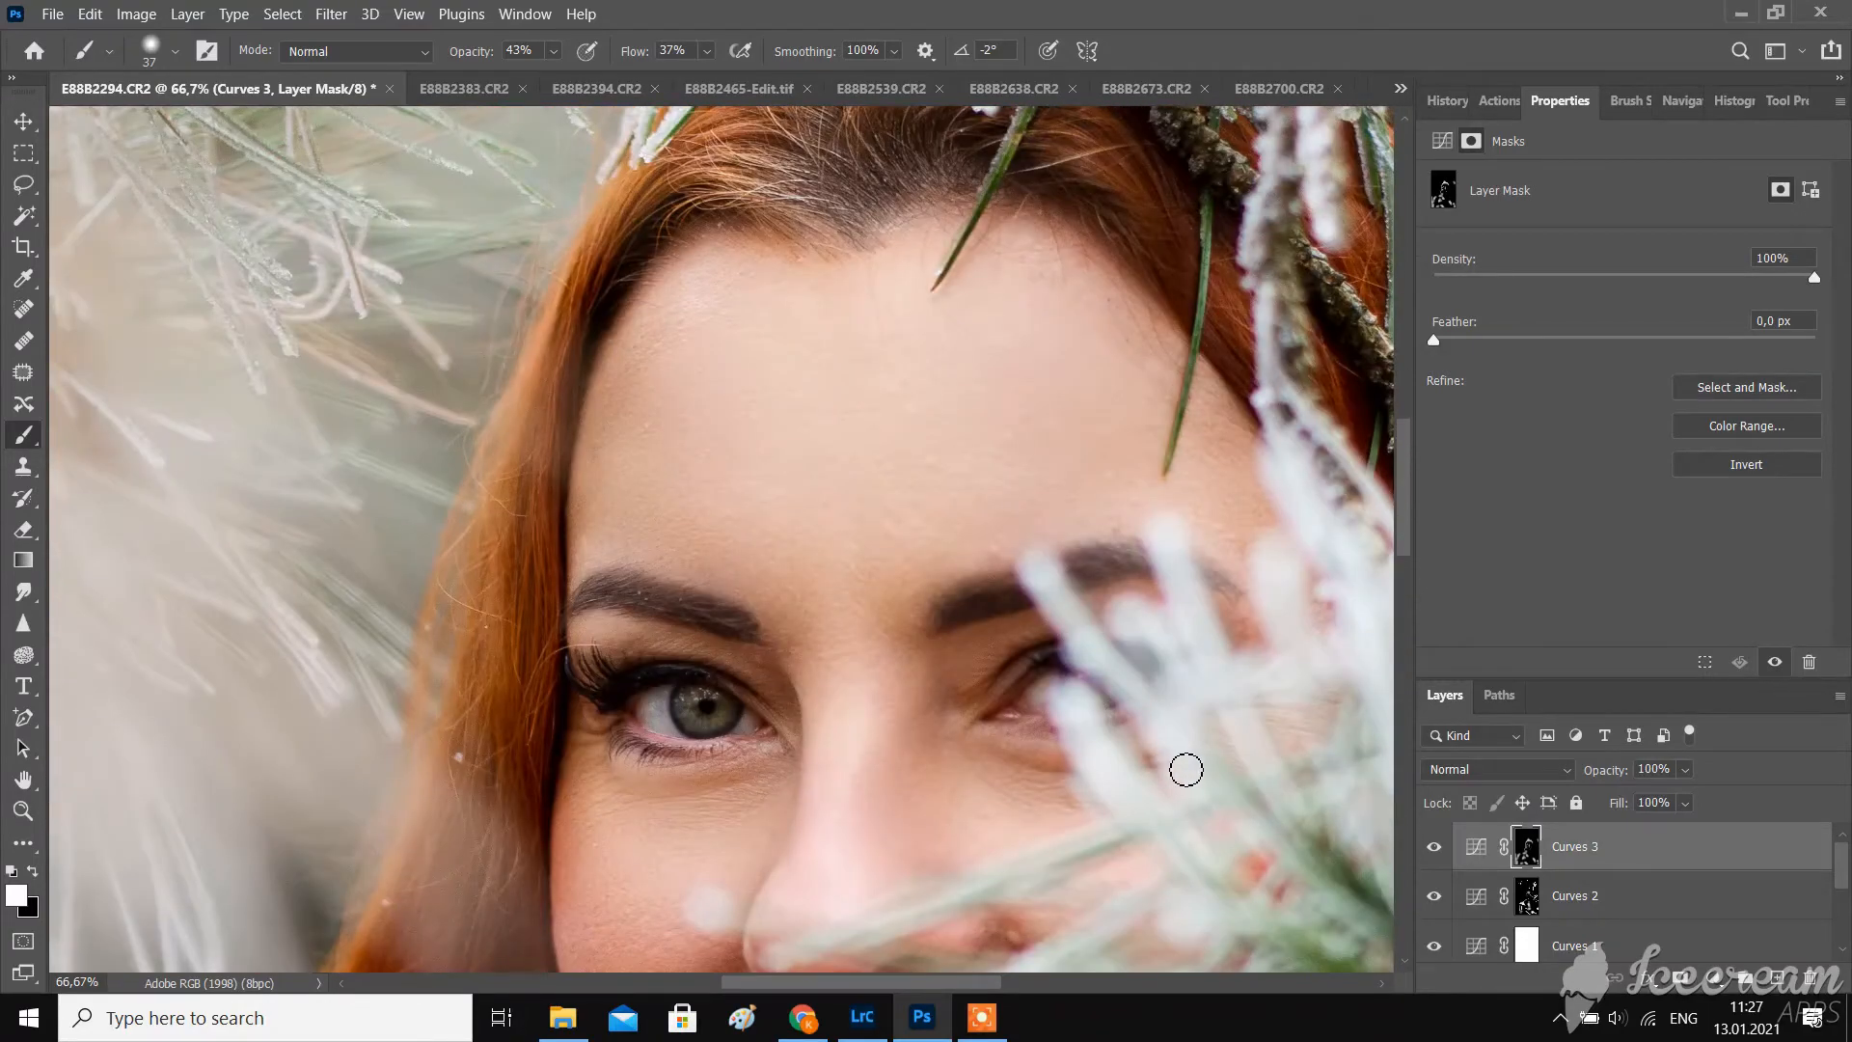
- Check the whole portrait with the Curves 3 darkening layer switched off and on
key(ctrl+minus)
key(ctrl+minus)
key(ctrl+minus)
click(1443, 855)
click(1443, 854)
click(1443, 855)
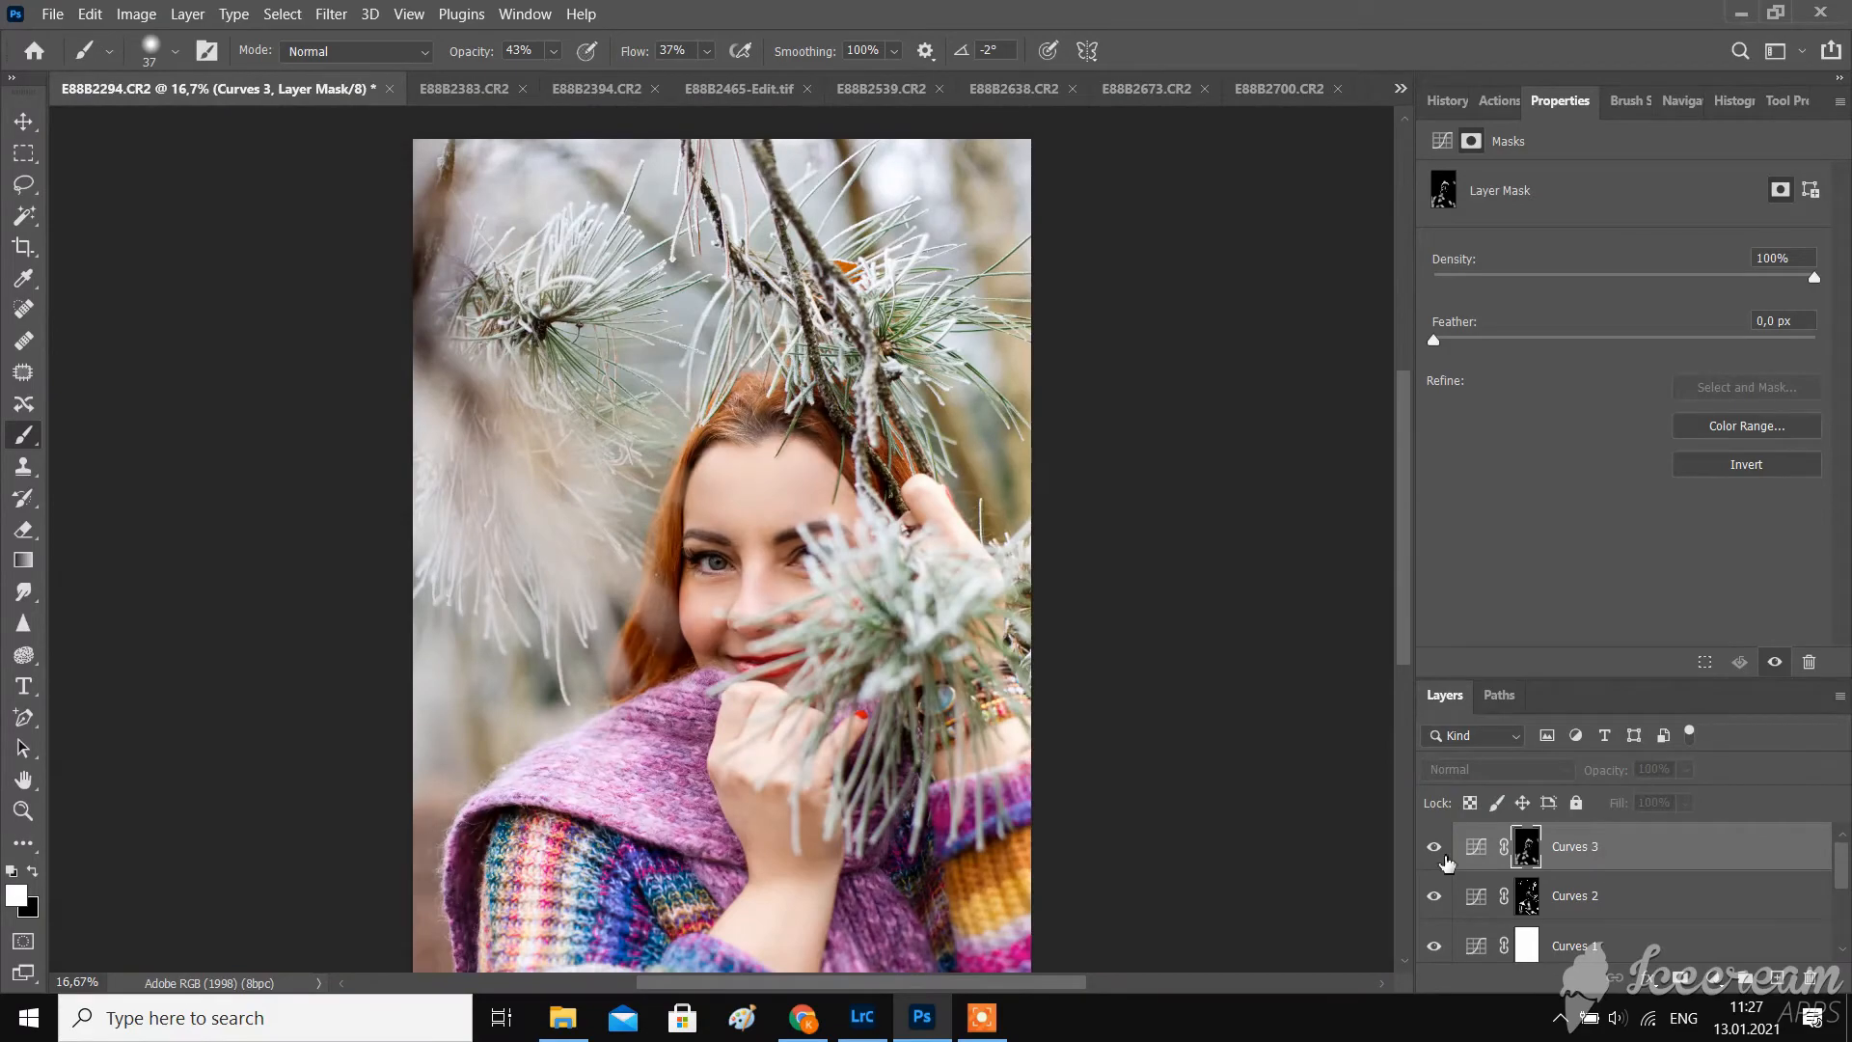
click(1443, 854)
click(1443, 855)
- Set the brush to 75 px with 62% opacity and 52% flow and darken the shadowed scarf and sweater below the branch
key(ctrl+plus)
scroll(1030, 762, right, 4)
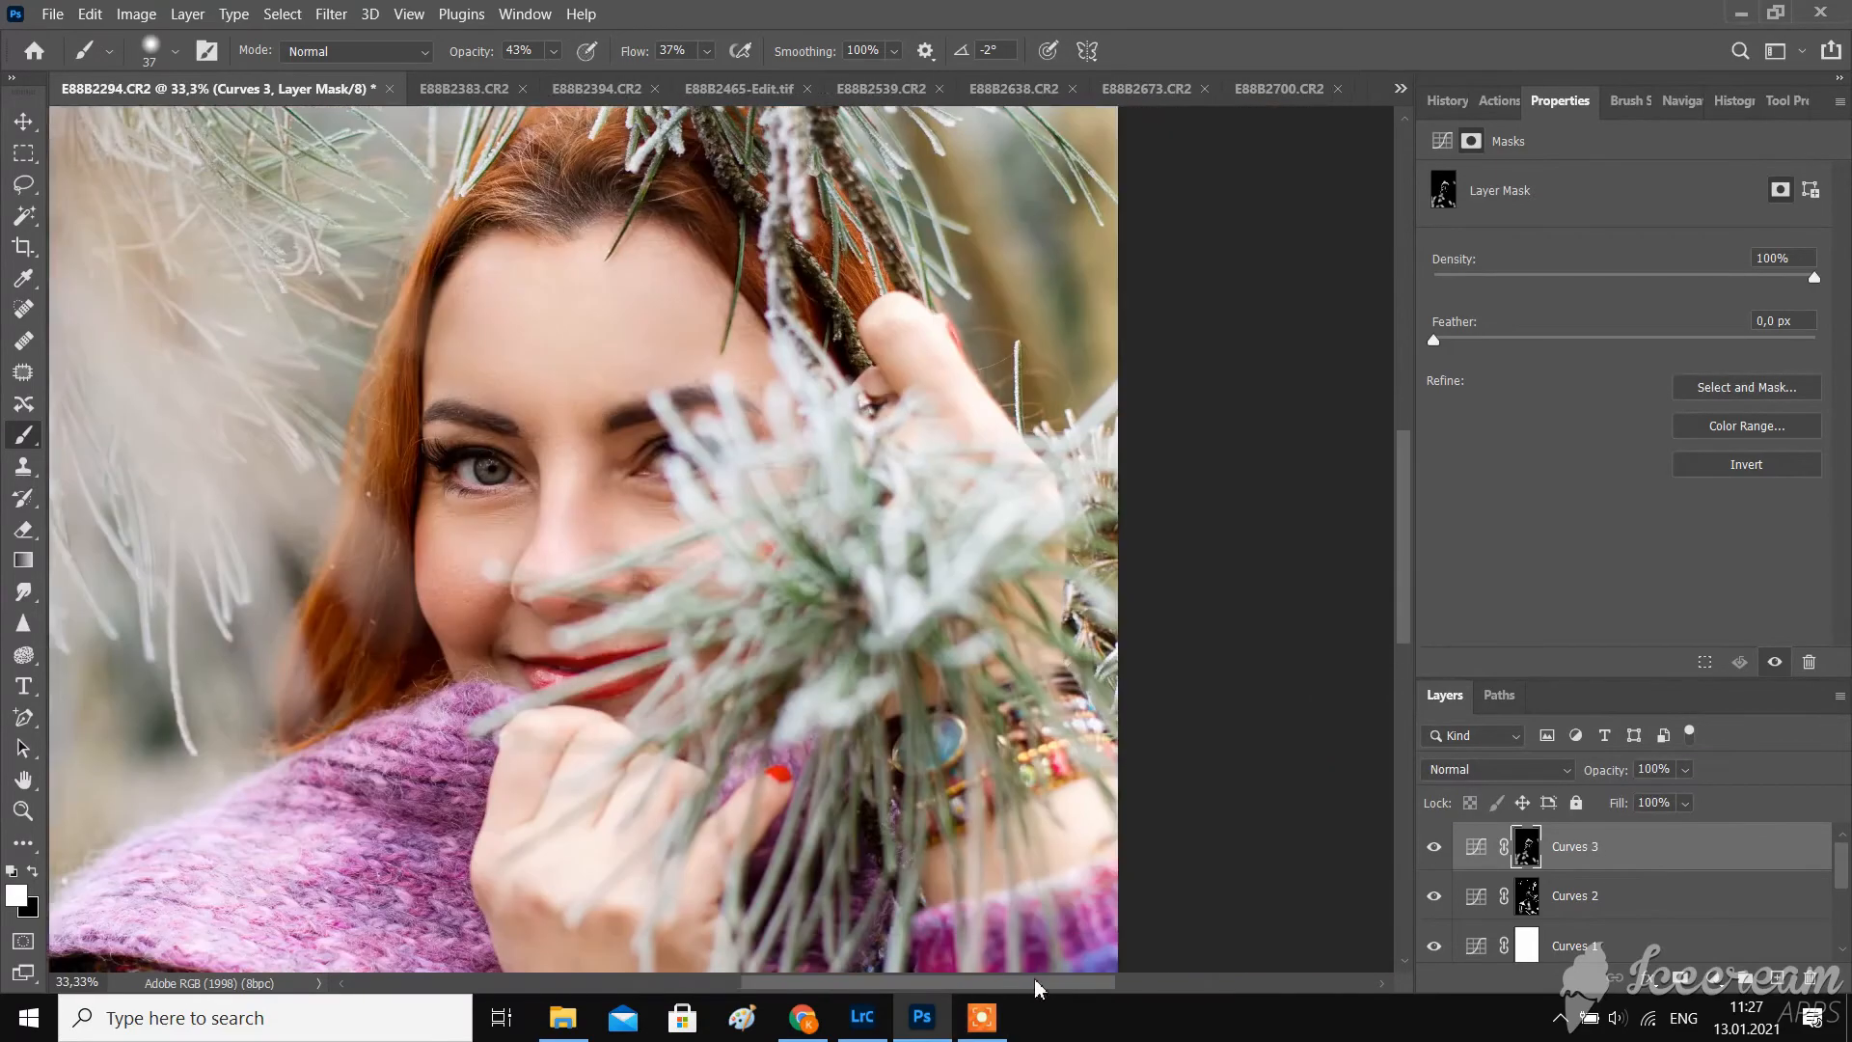
key(ctrl+plus)
scroll(1052, 839, down, 1)
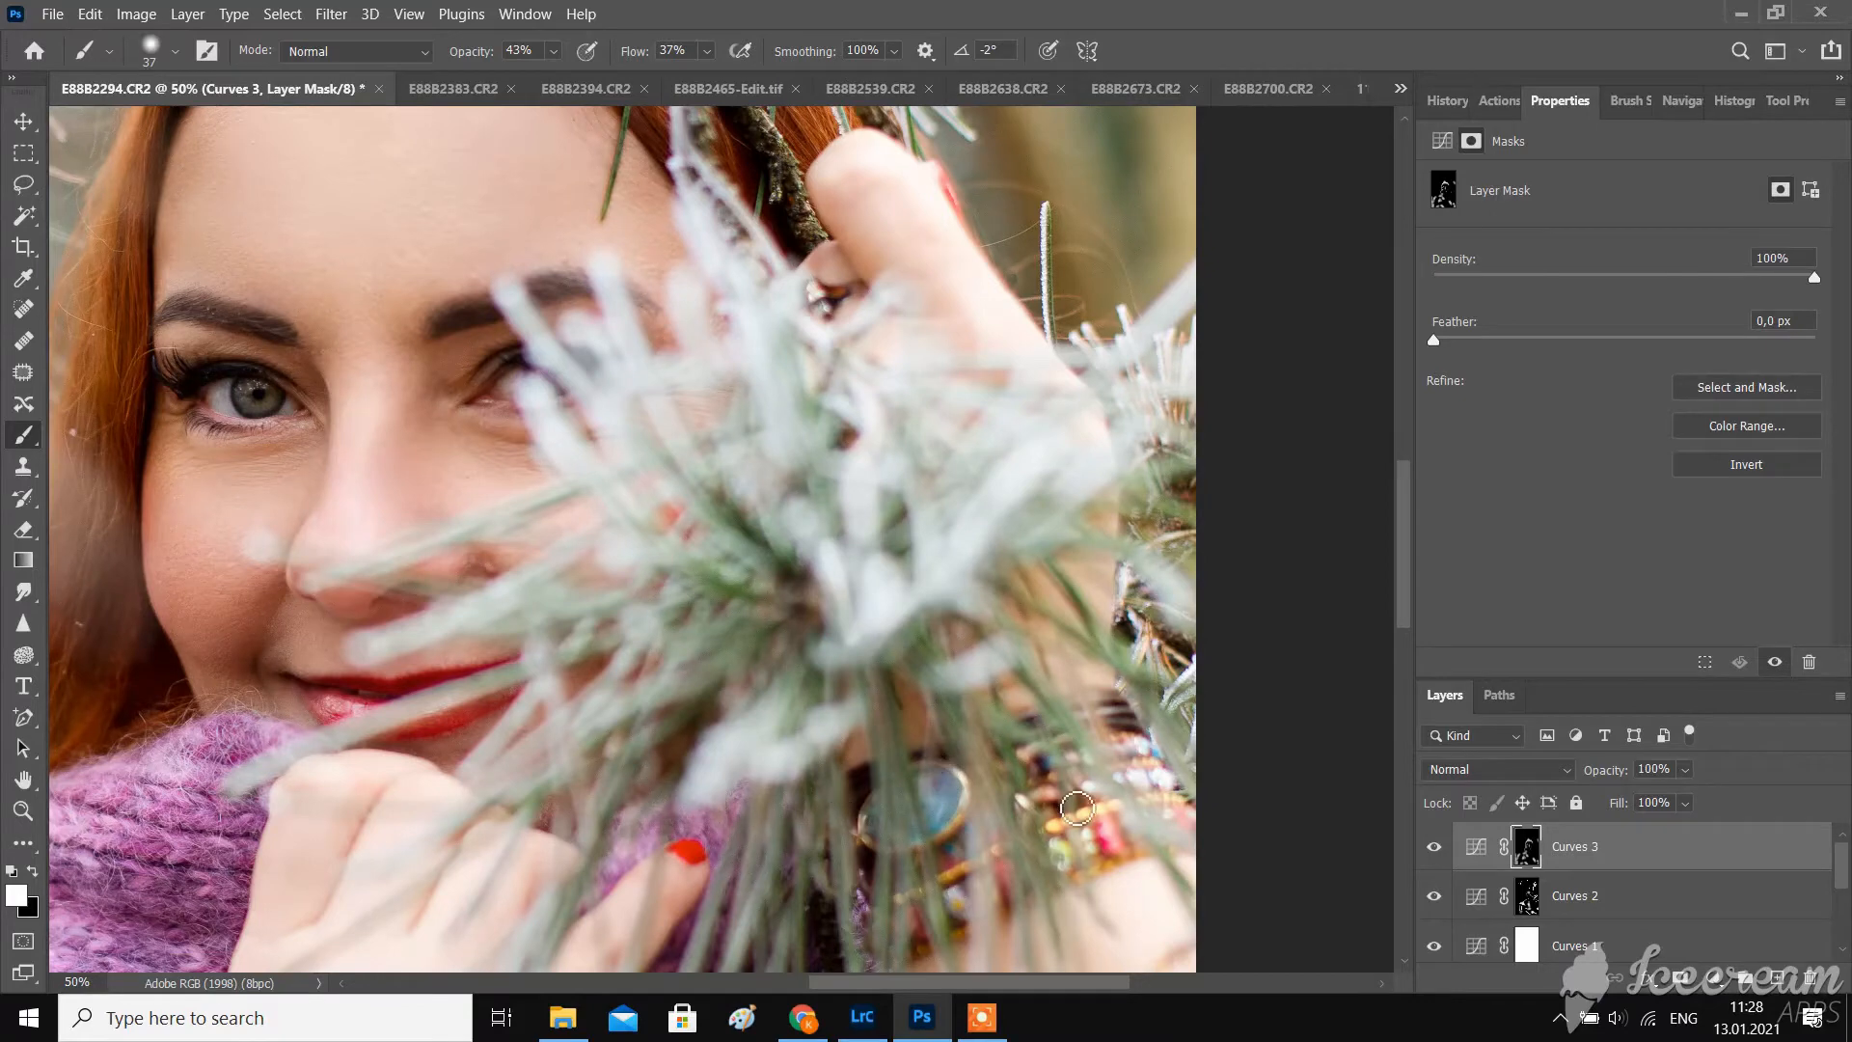
scroll(1023, 791, down, 3)
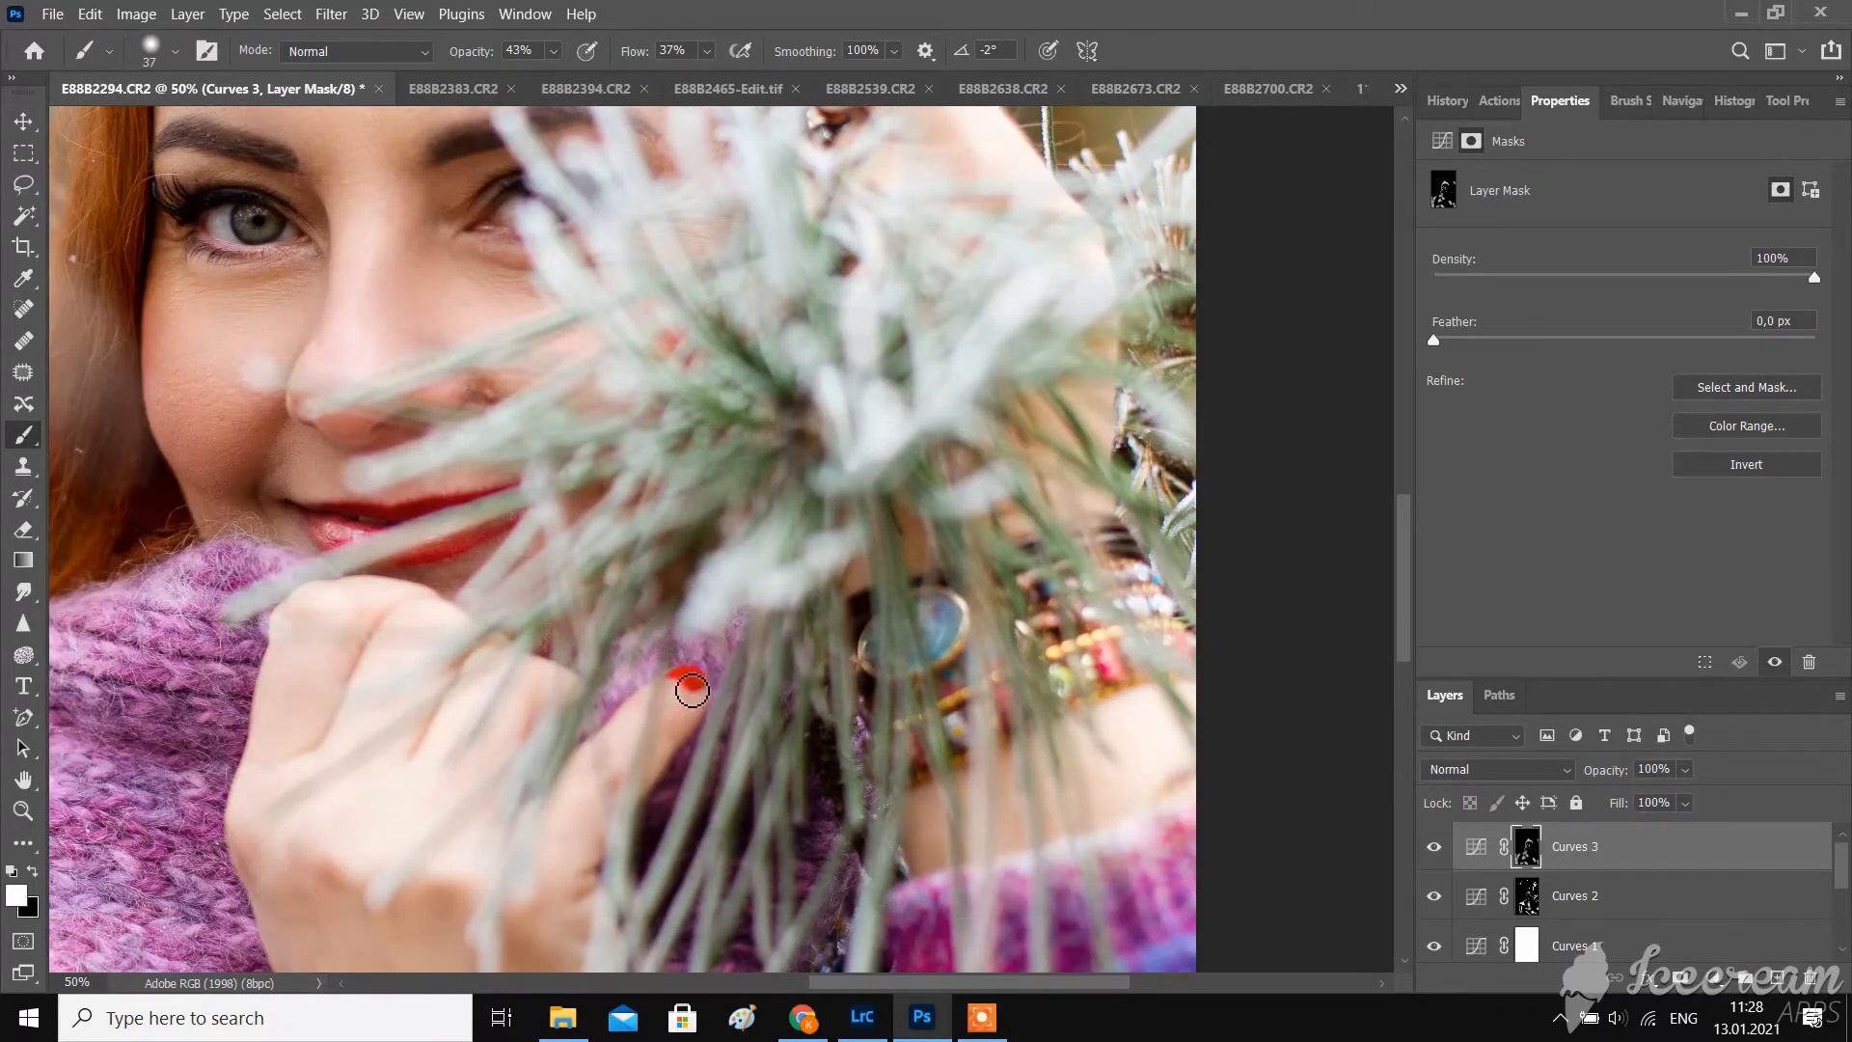
scroll(692, 685, down, 2)
click(174, 52)
click(190, 123)
click(554, 53)
click(588, 81)
click(708, 52)
click(741, 85)
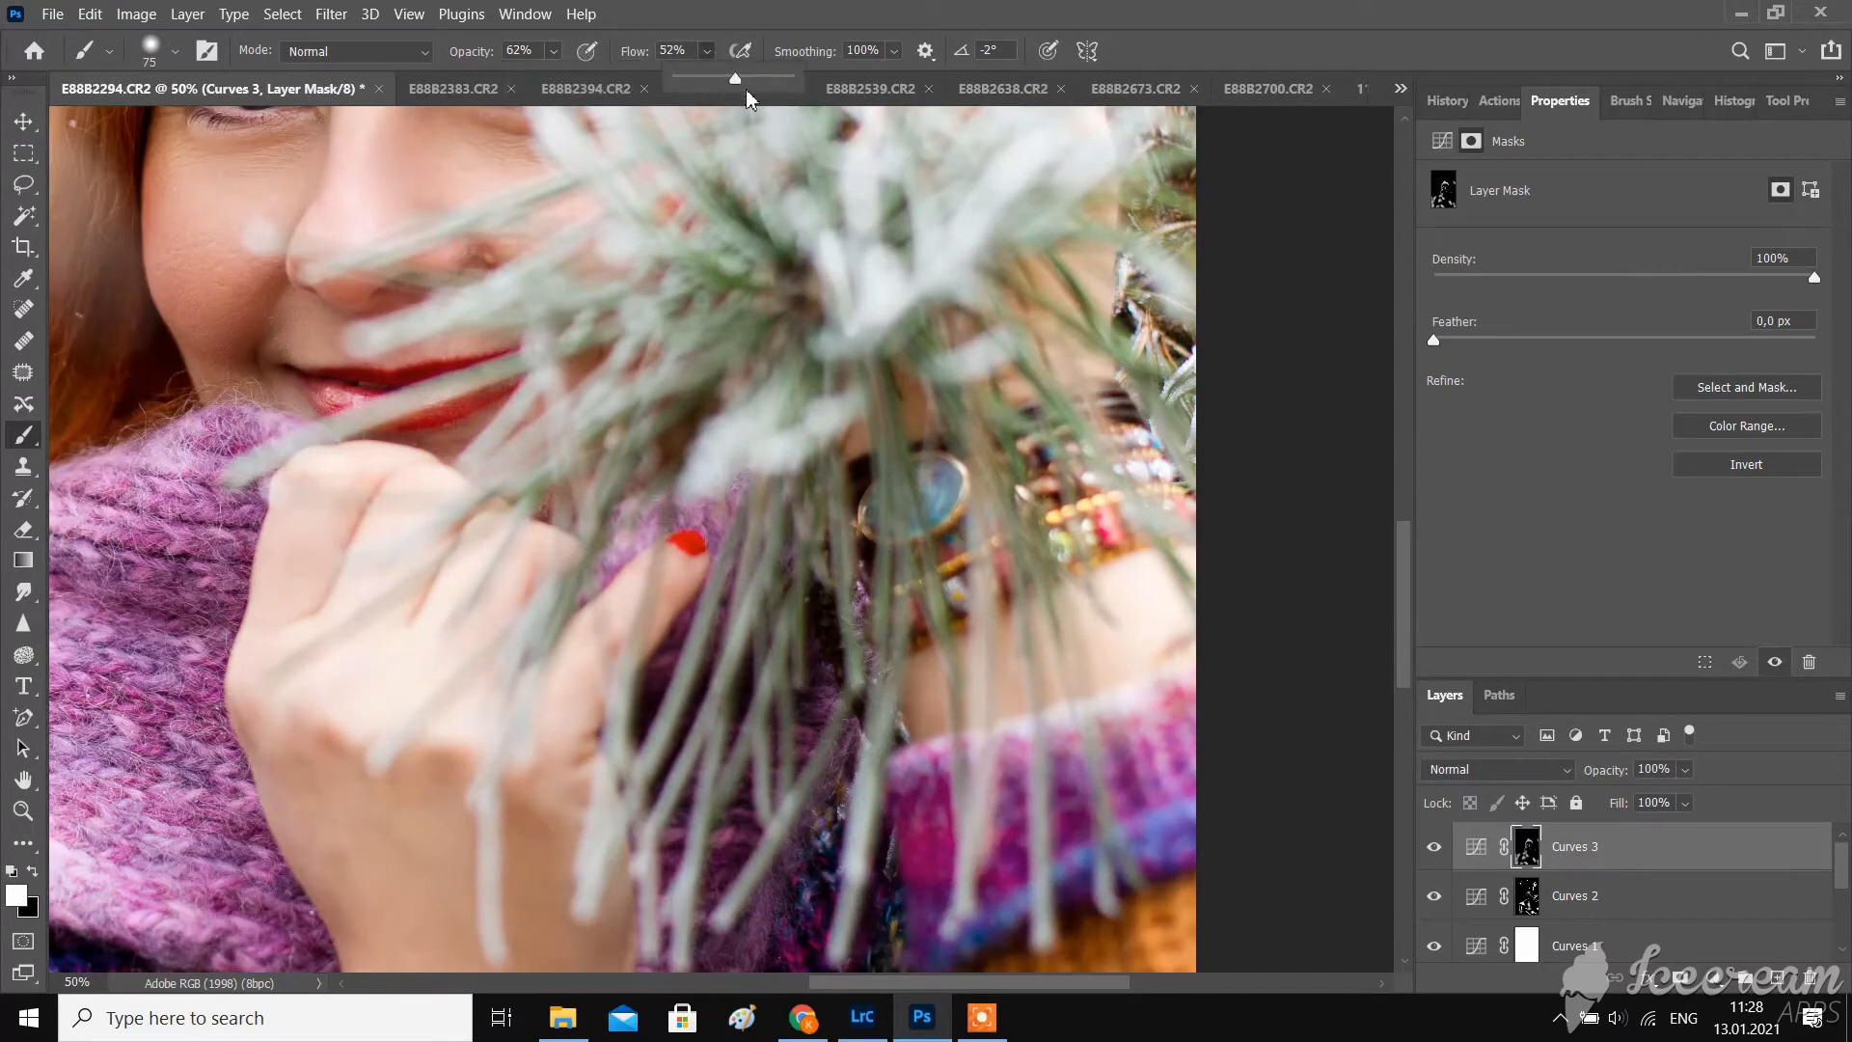
drag(820, 666, 849, 789)
scroll(847, 796, down, 3)
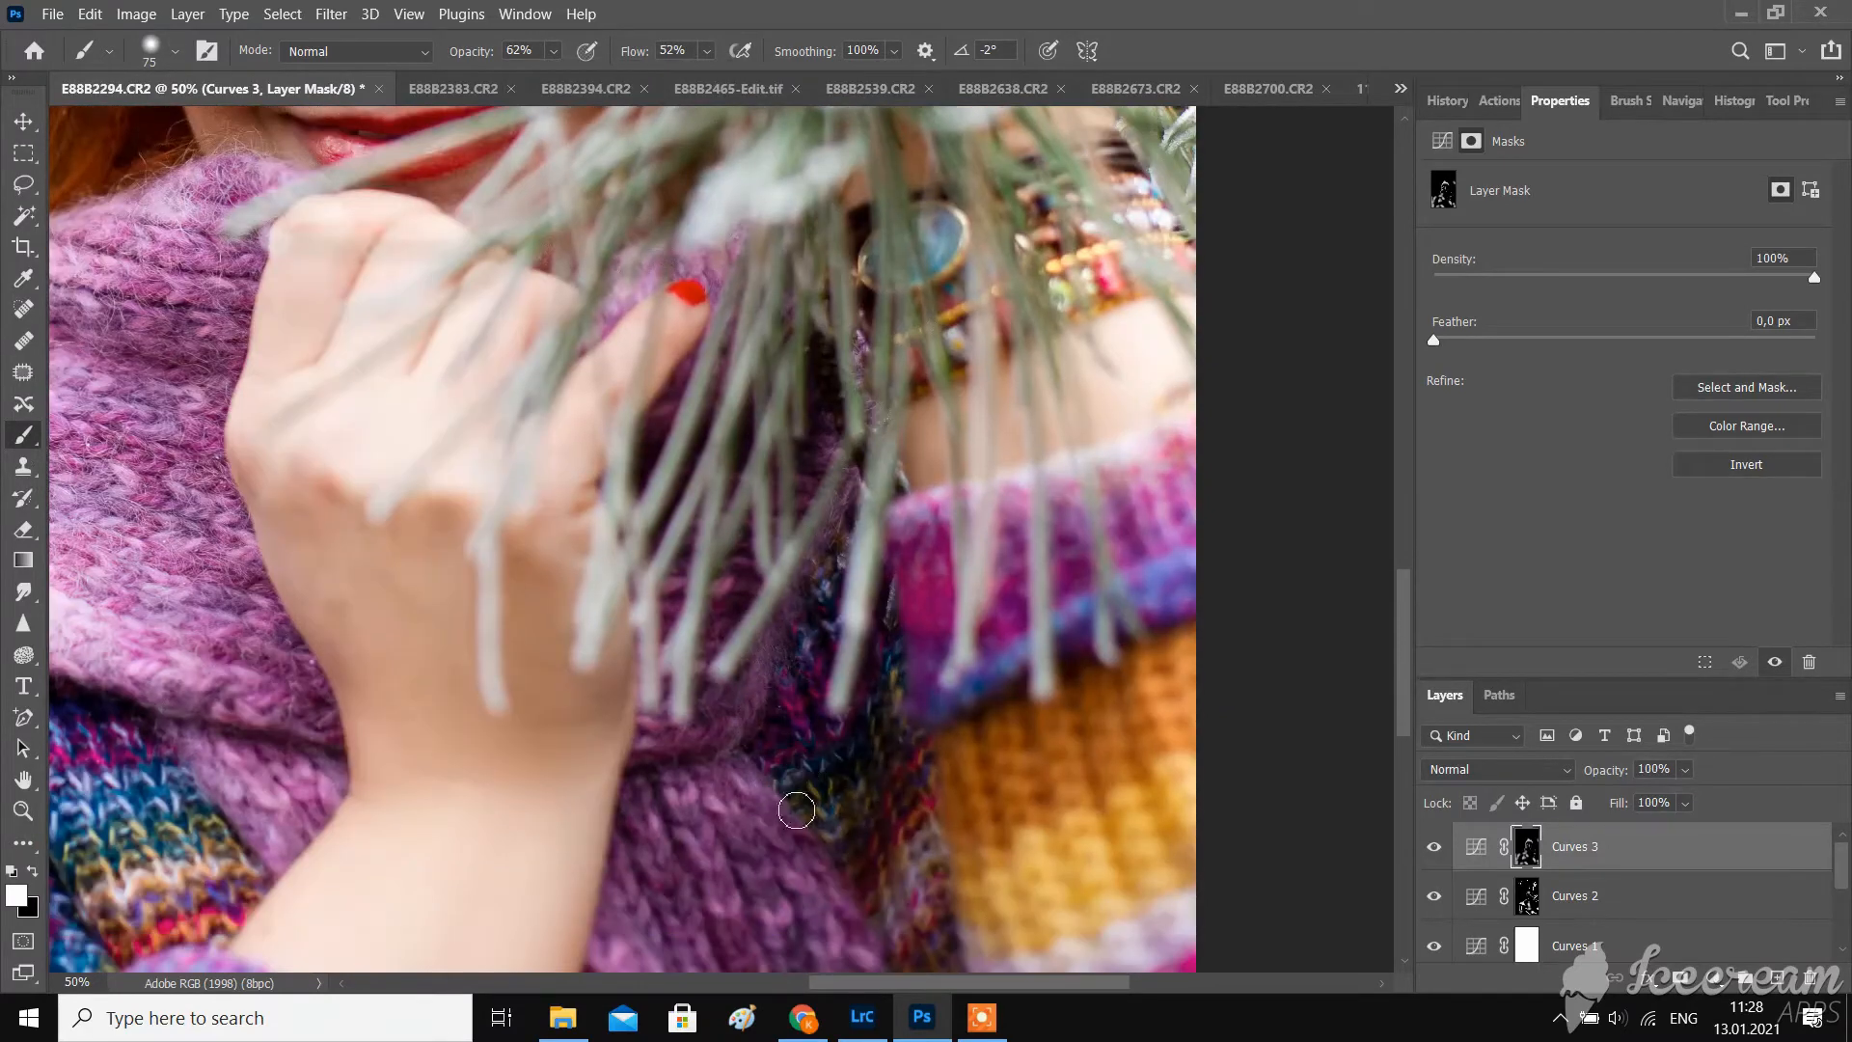
scroll(777, 690, down, 2)
scroll(758, 663, down, 1)
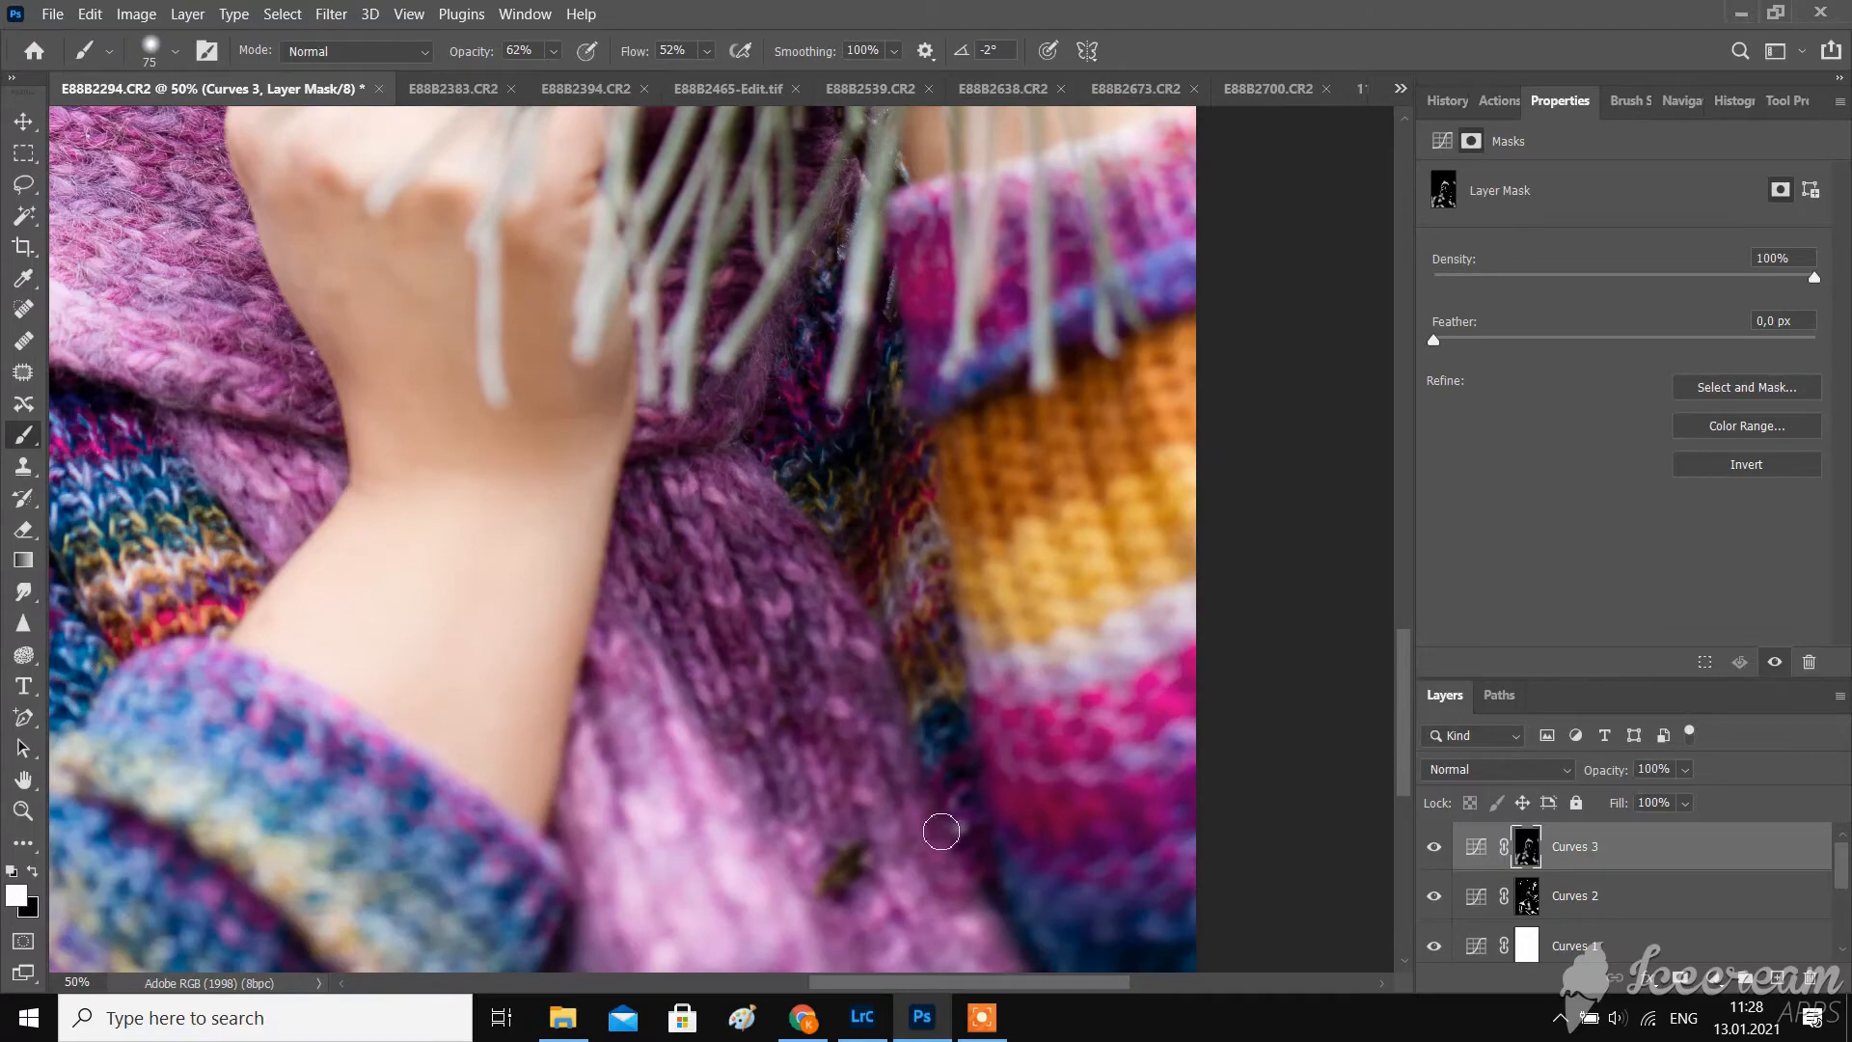
- Add a new layer above Curves 3 and heal spots by the eyebrow and nostril with a 42 px Spot Healing Brush
scroll(574, 721, up, 3)
scroll(574, 721, up, 10)
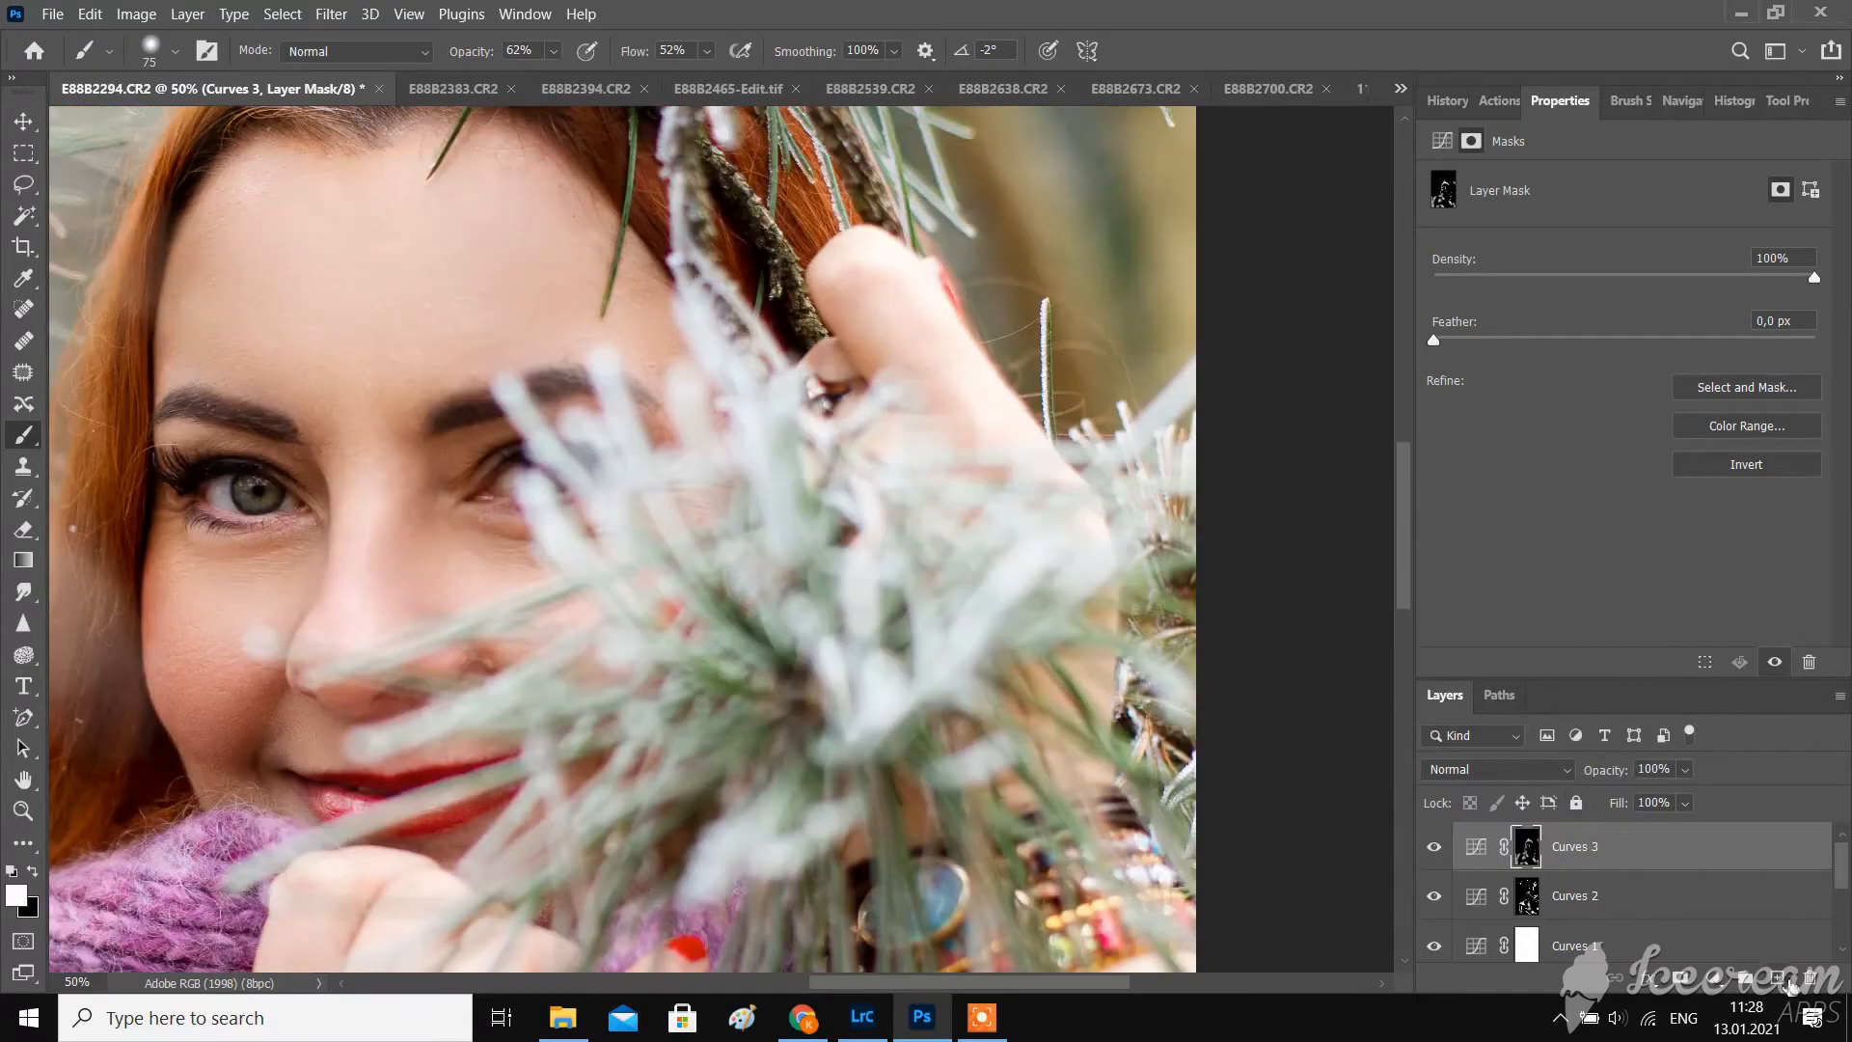
click(1782, 978)
key(ctrl+plus)
click(26, 309)
click(175, 53)
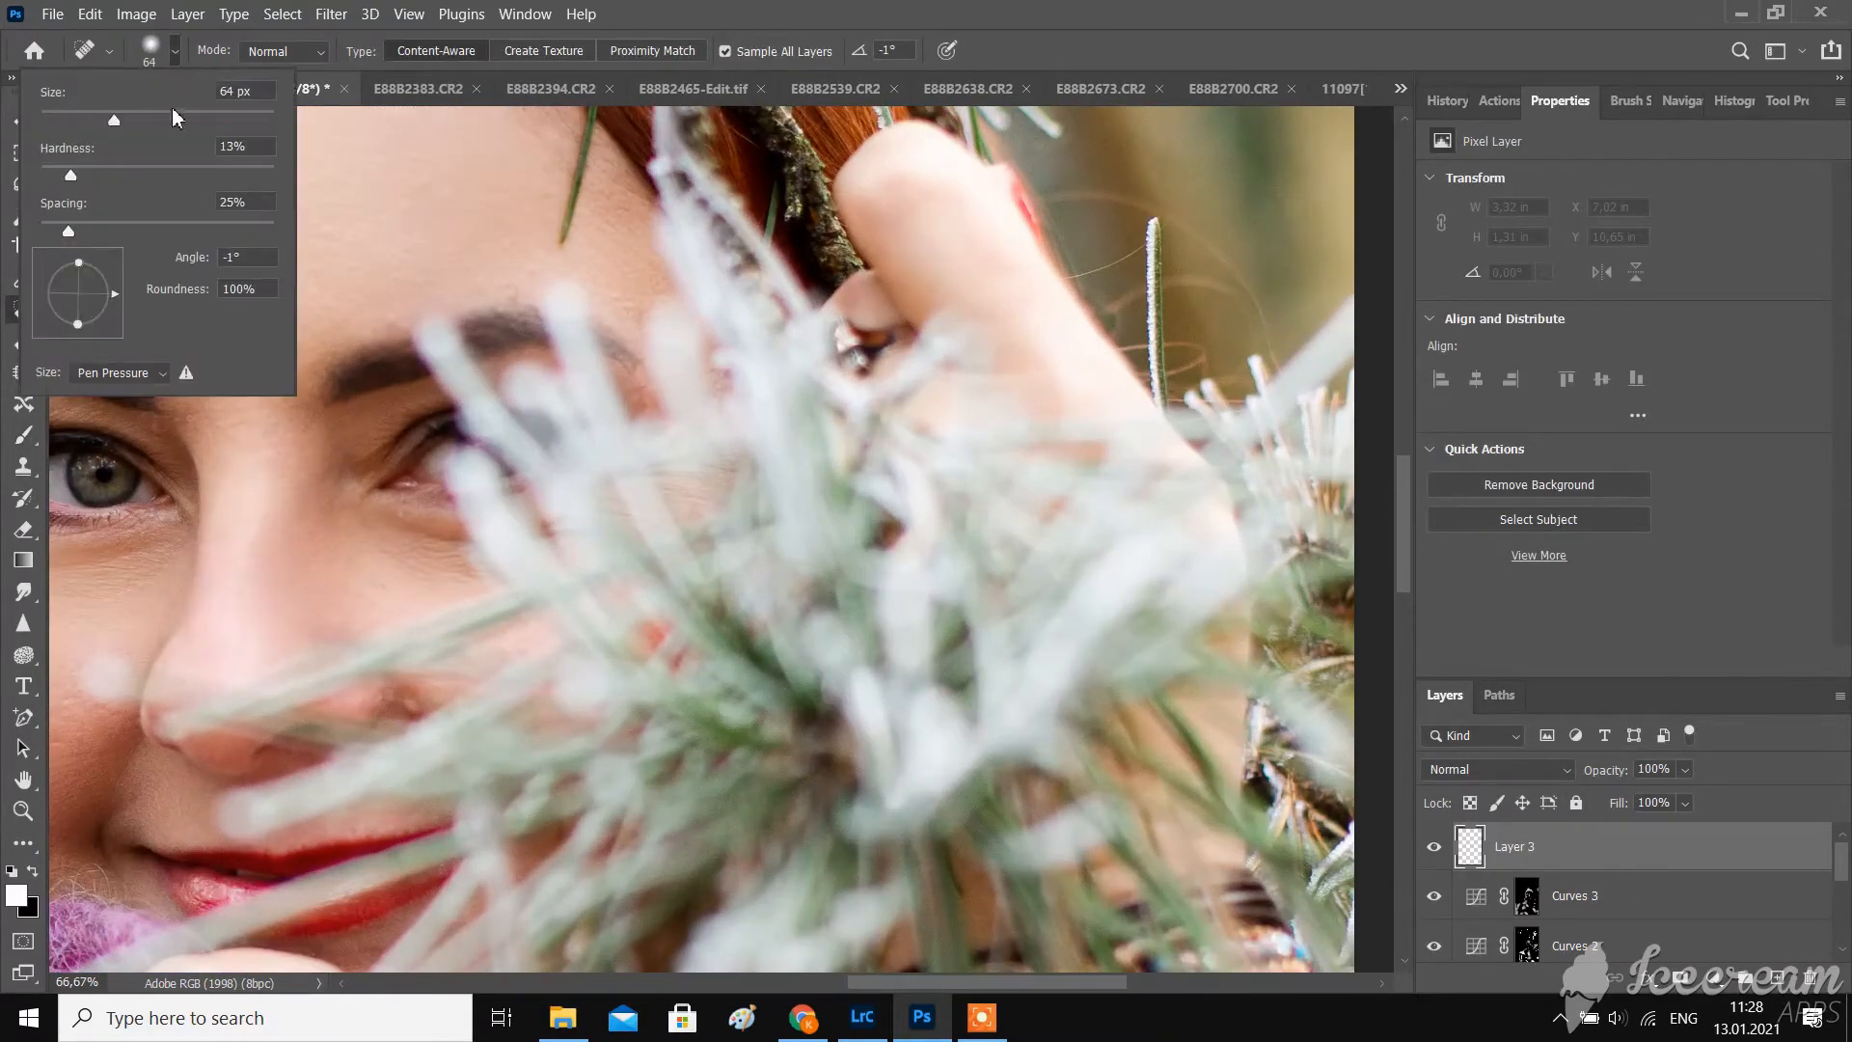
click(90, 115)
click(396, 323)
click(411, 707)
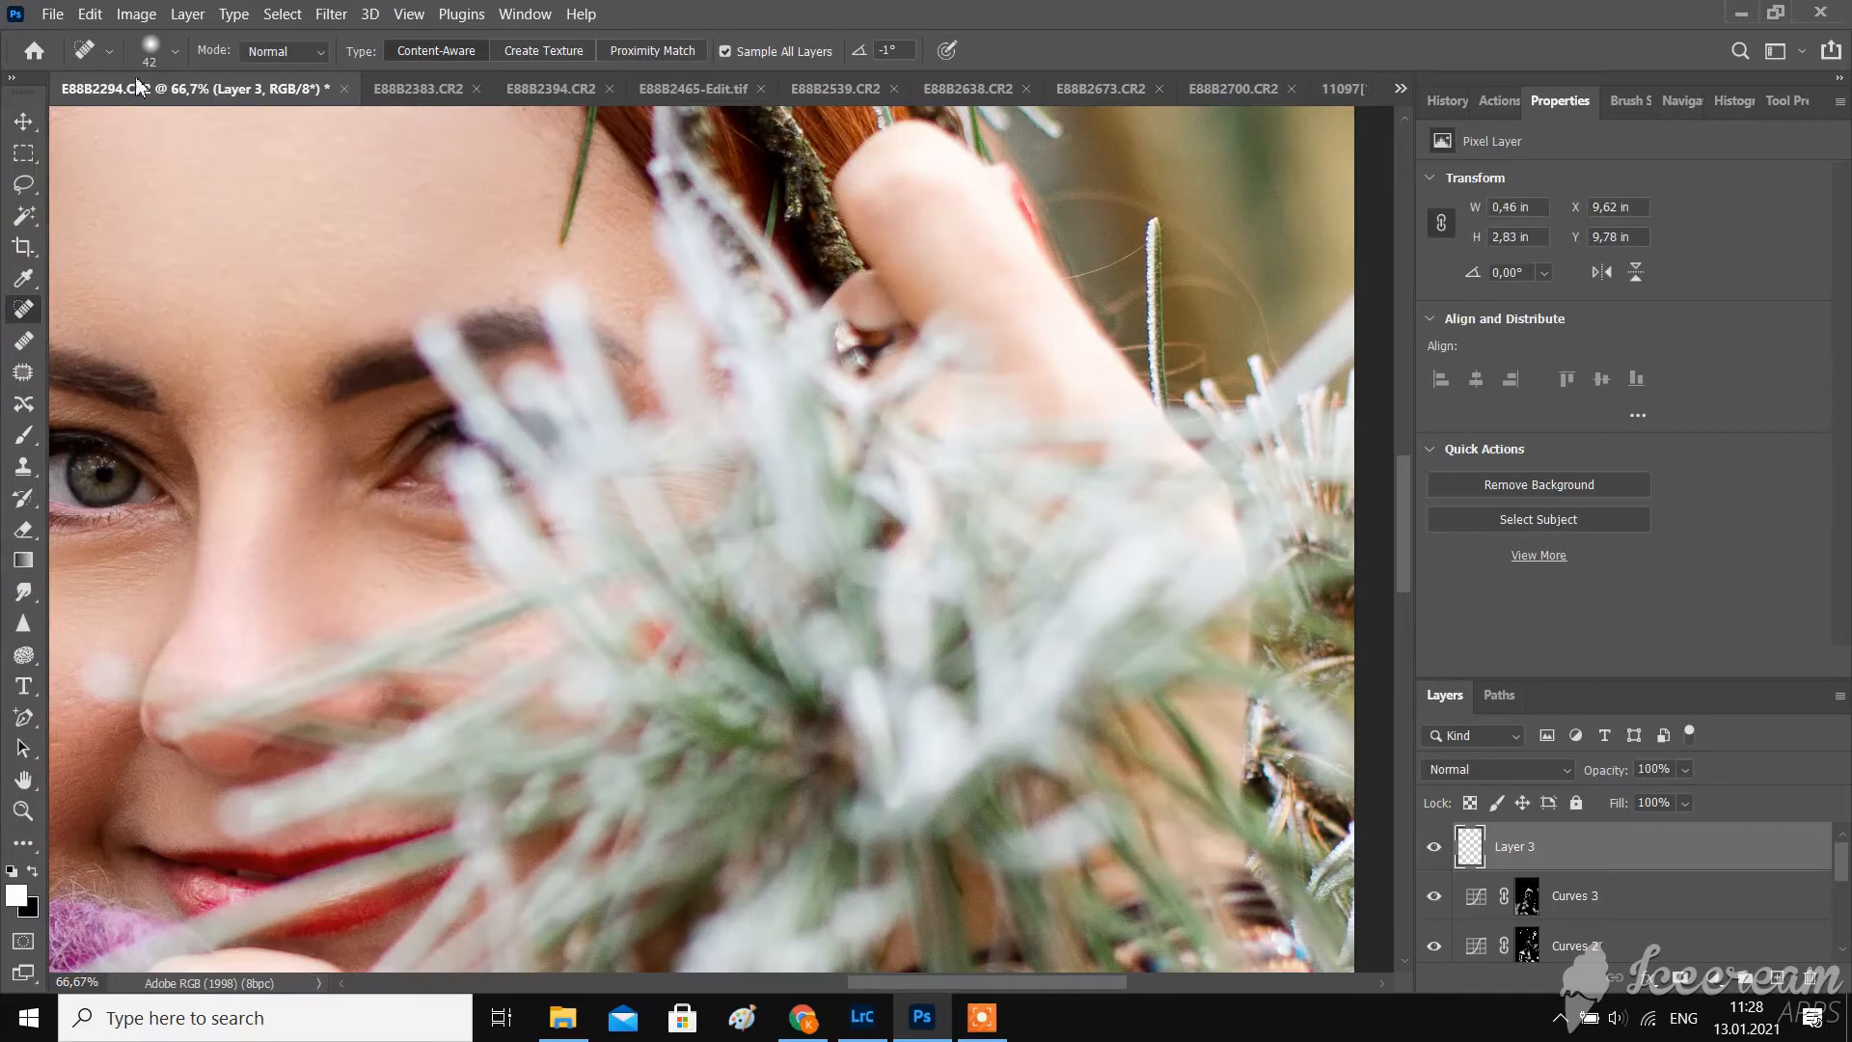
- Undo the last healing stroke, then heal again beside the nostril and near the inner eyebrow
click(89, 14)
click(129, 38)
click(417, 707)
click(415, 707)
click(426, 709)
click(318, 393)
click(832, 984)
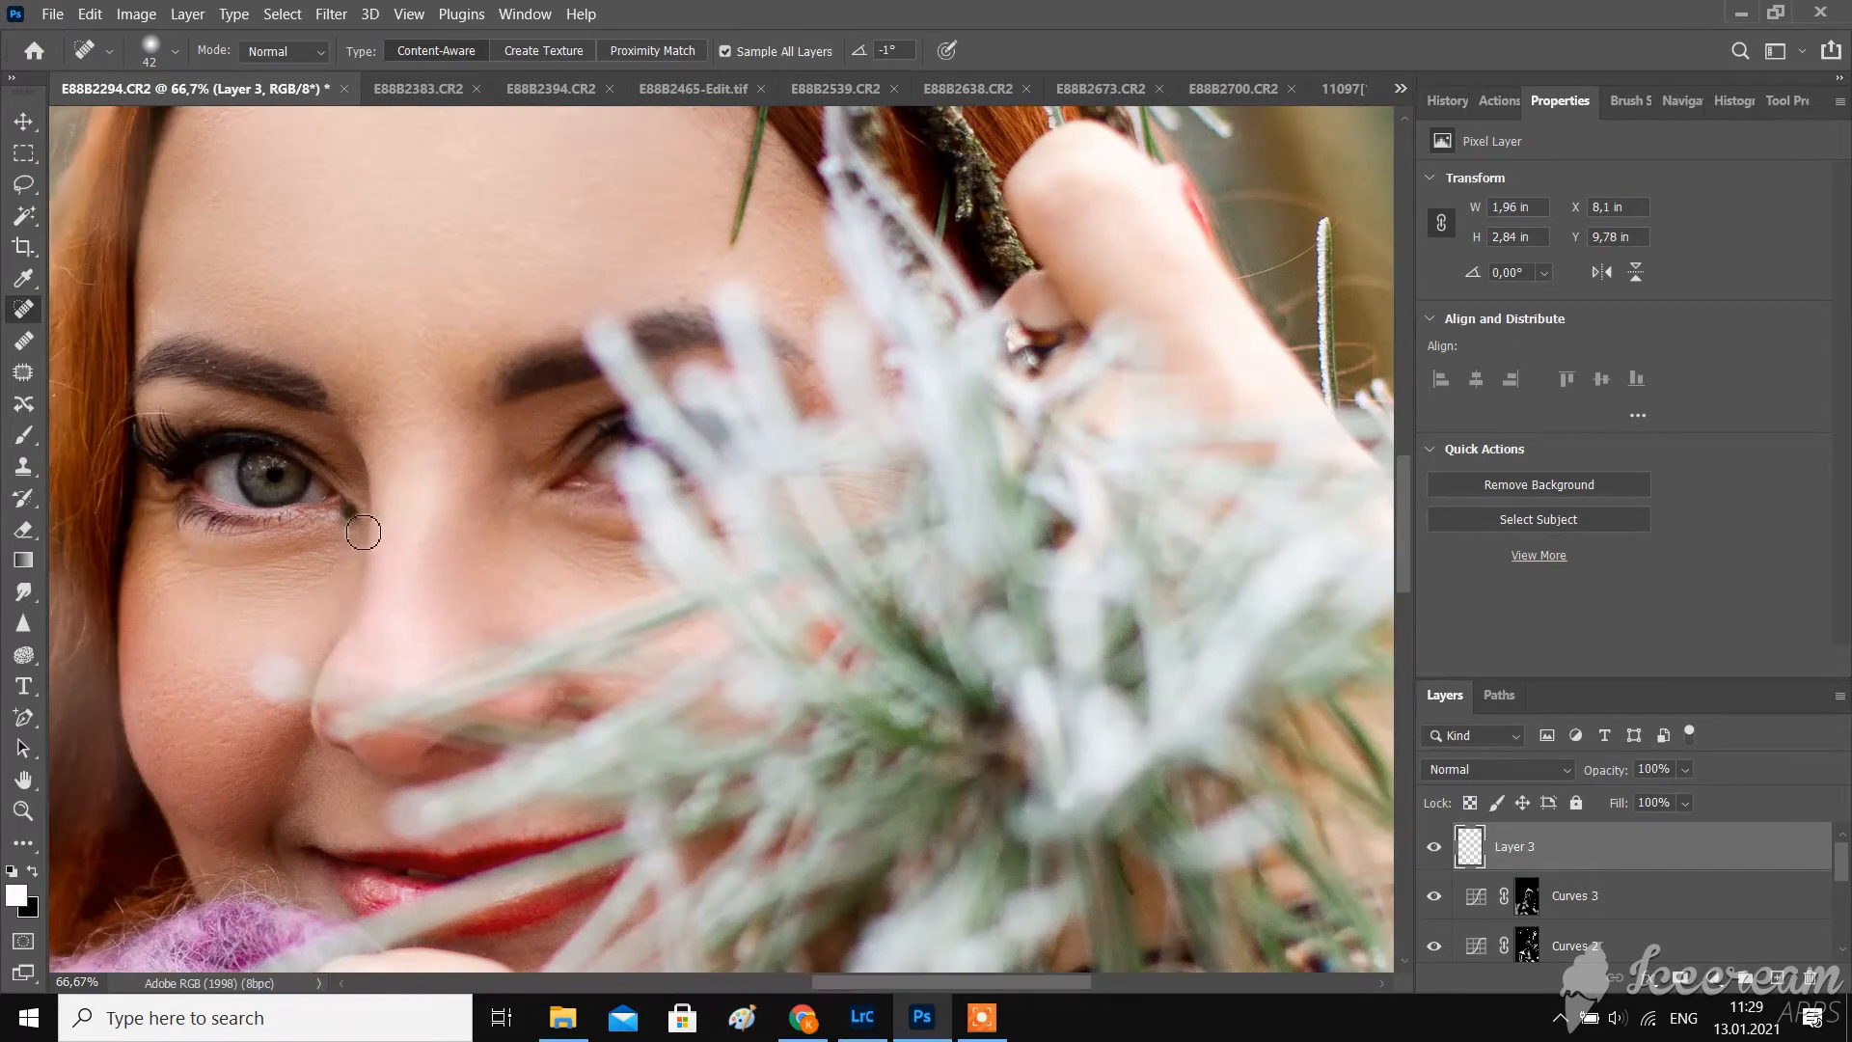
- Enlarge the Spot Healing Brush to 68 px and remove the dark mark on the lower part of the purple scarf
scroll(603, 579, down, 5)
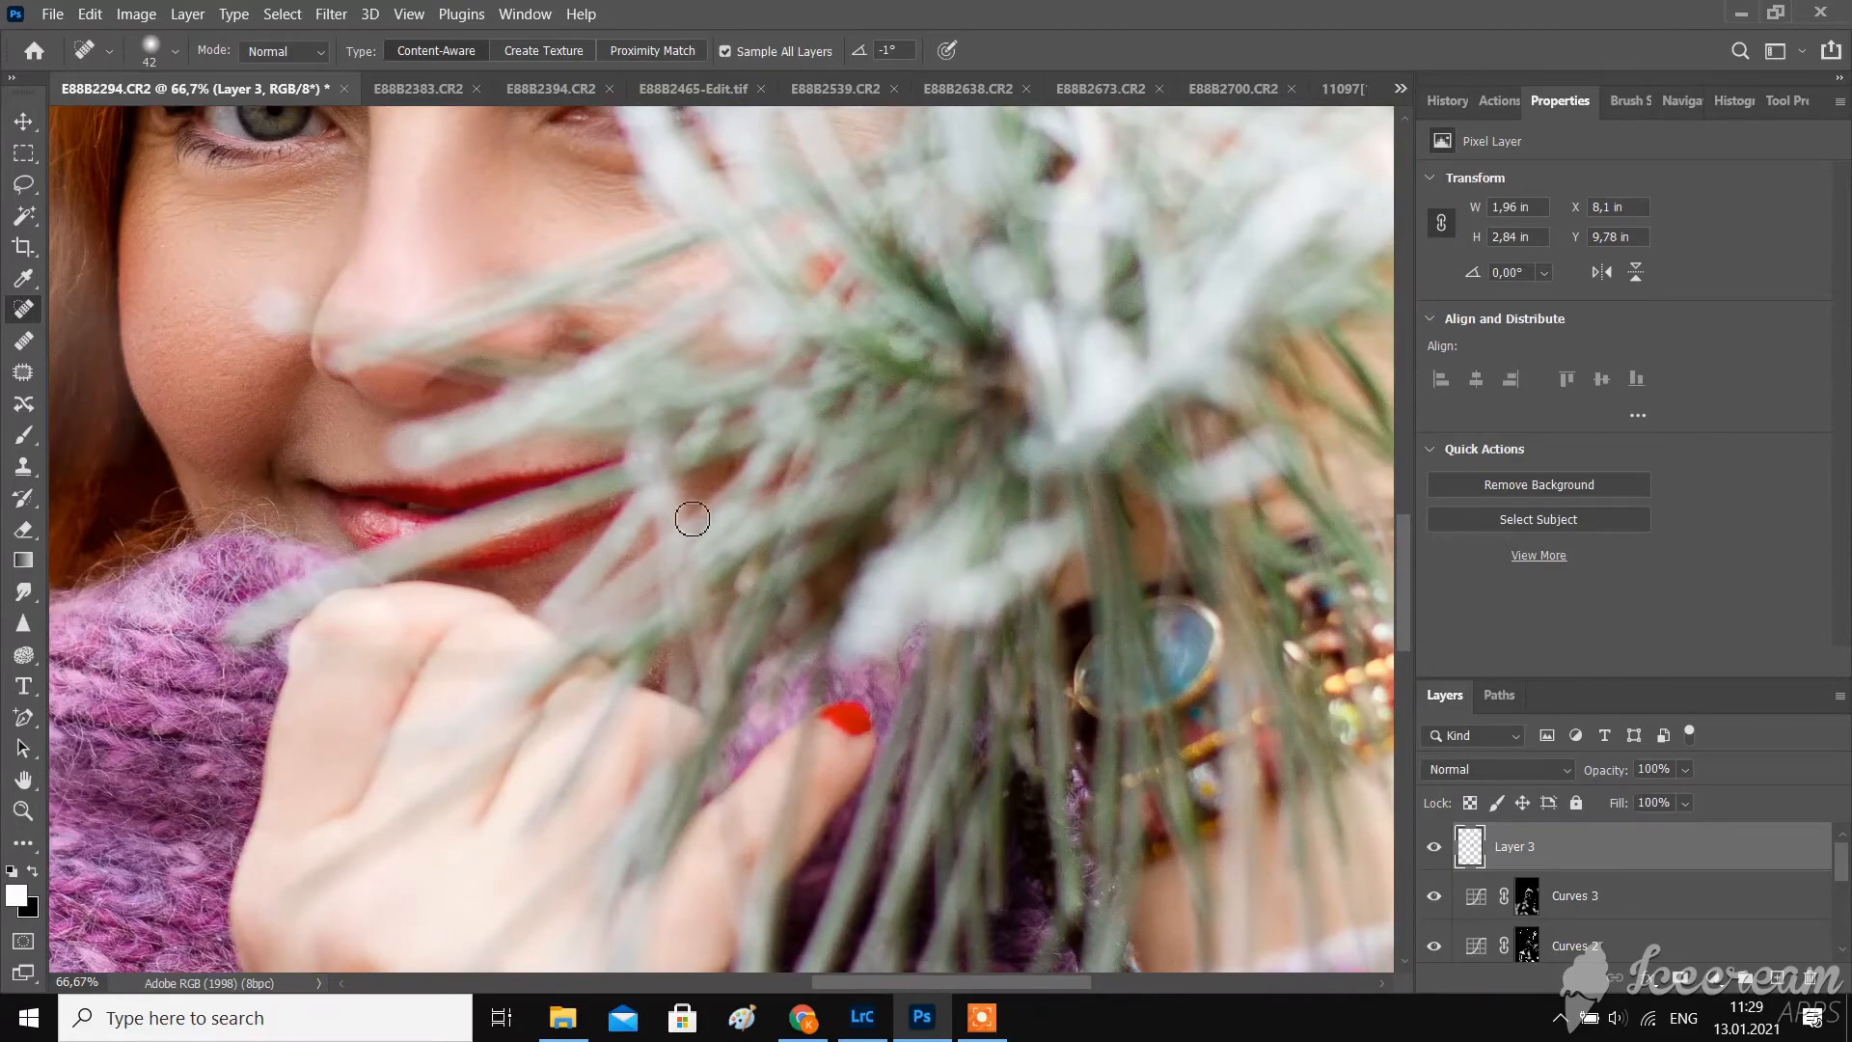
scroll(964, 606, down, 12)
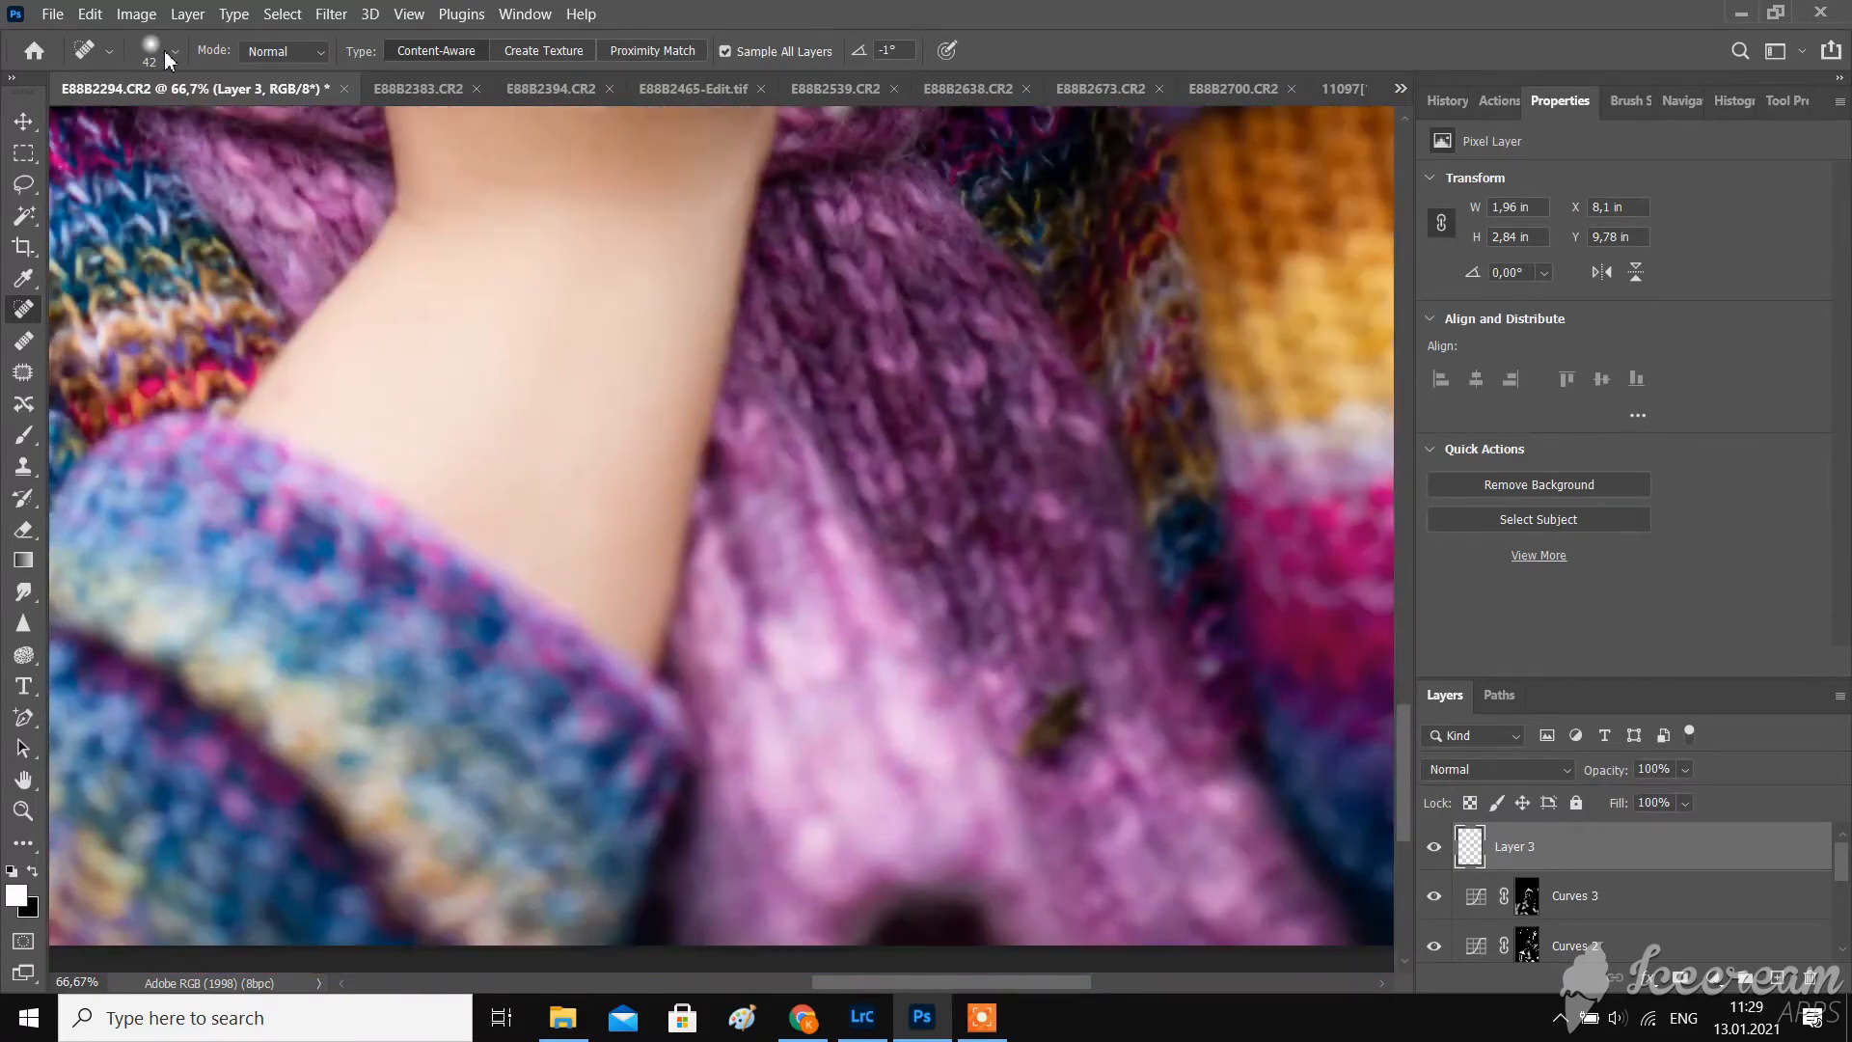
click(175, 52)
drag(110, 120, 118, 121)
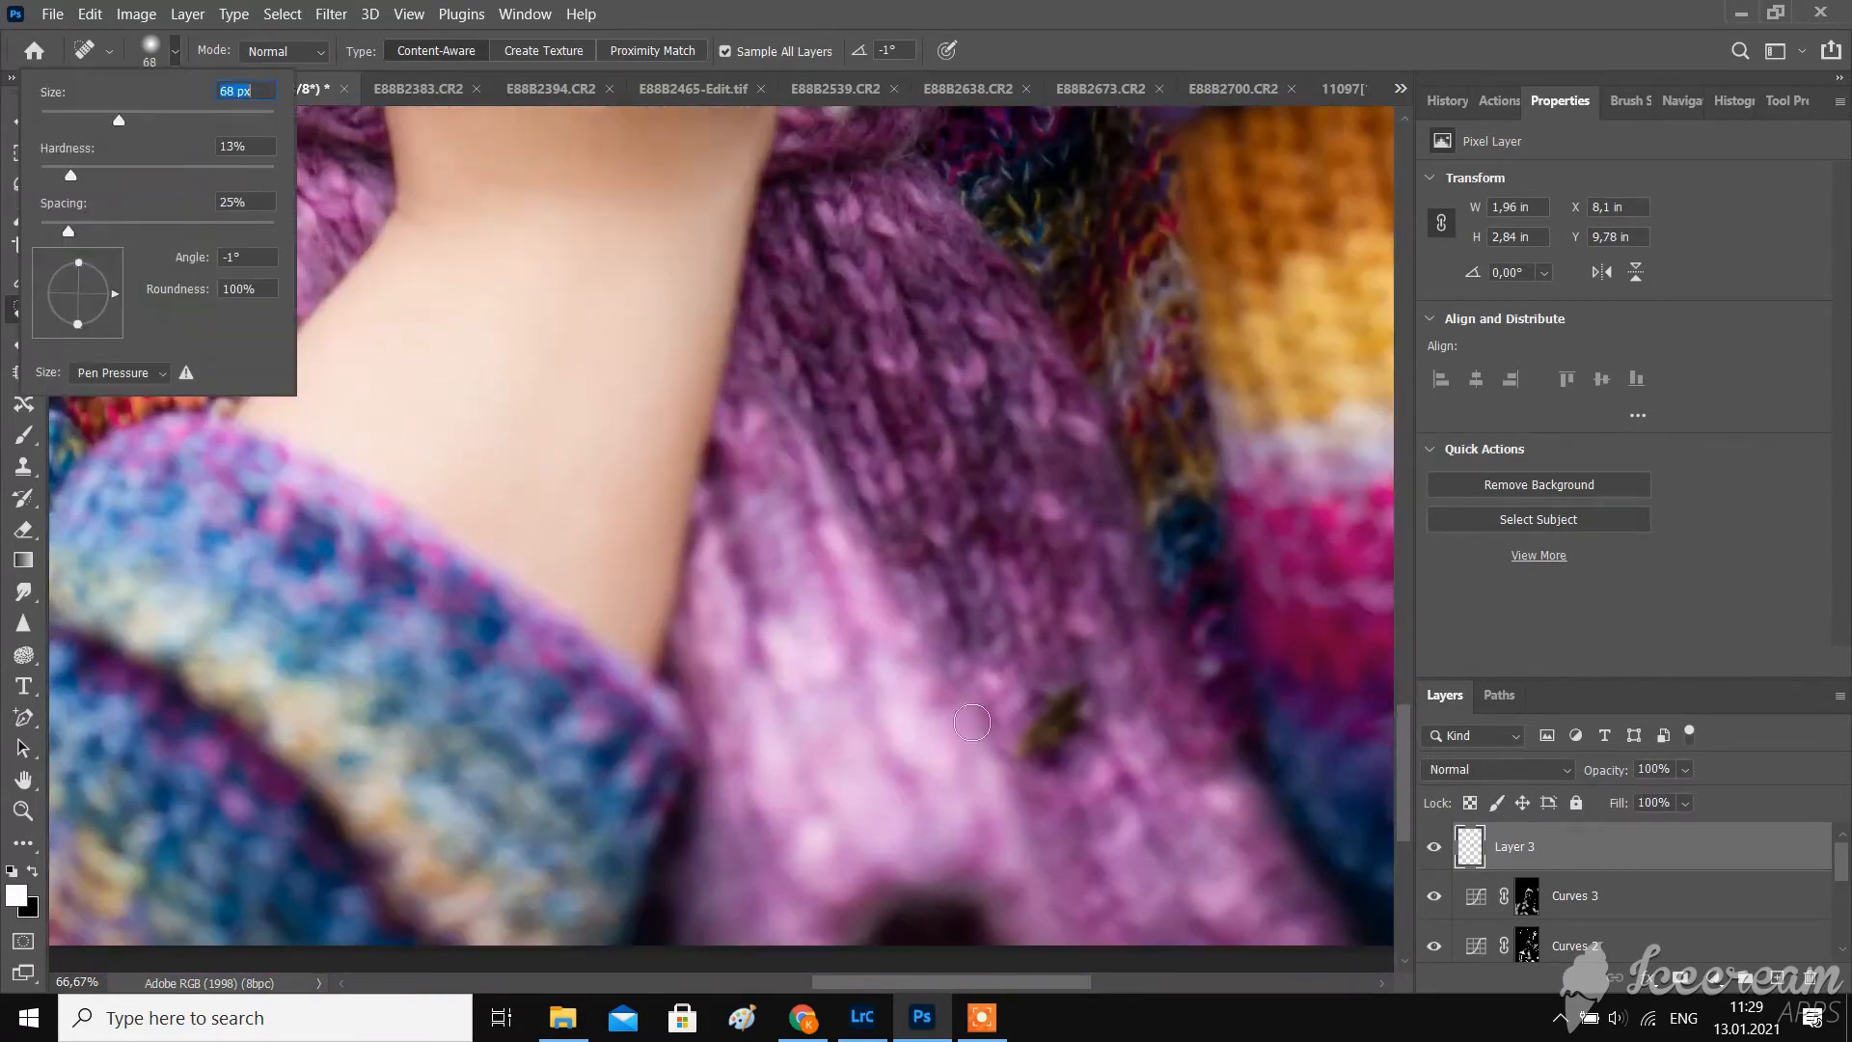
scroll(1079, 704, down, 1)
mouse_move(1079, 686)
mouse_down()
mouse_move(1041, 737)
mouse_move(1051, 677)
mouse_move(1158, 747)
mouse_move(1015, 733)
mouse_up()
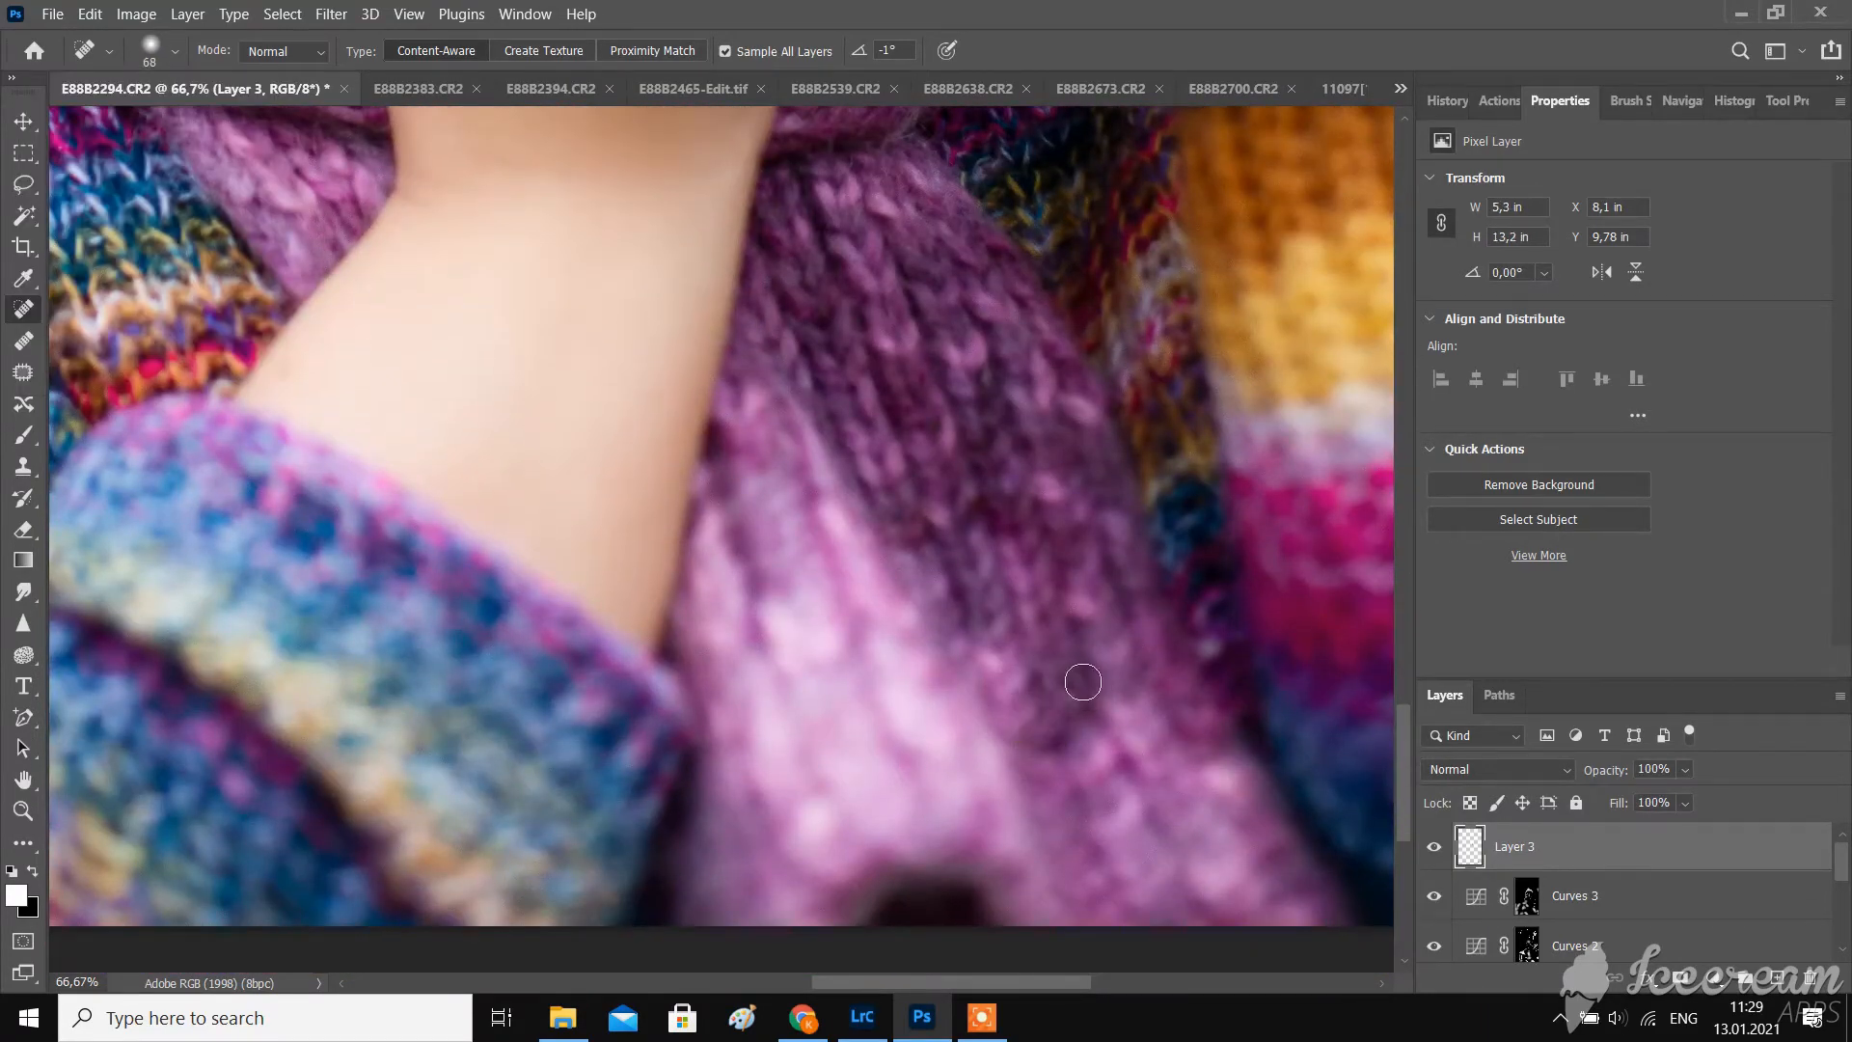
scroll(1090, 723, up, 4)
scroll(1098, 777, down, 2)
drag(1051, 839, 1028, 862)
scroll(475, 539, up, 2)
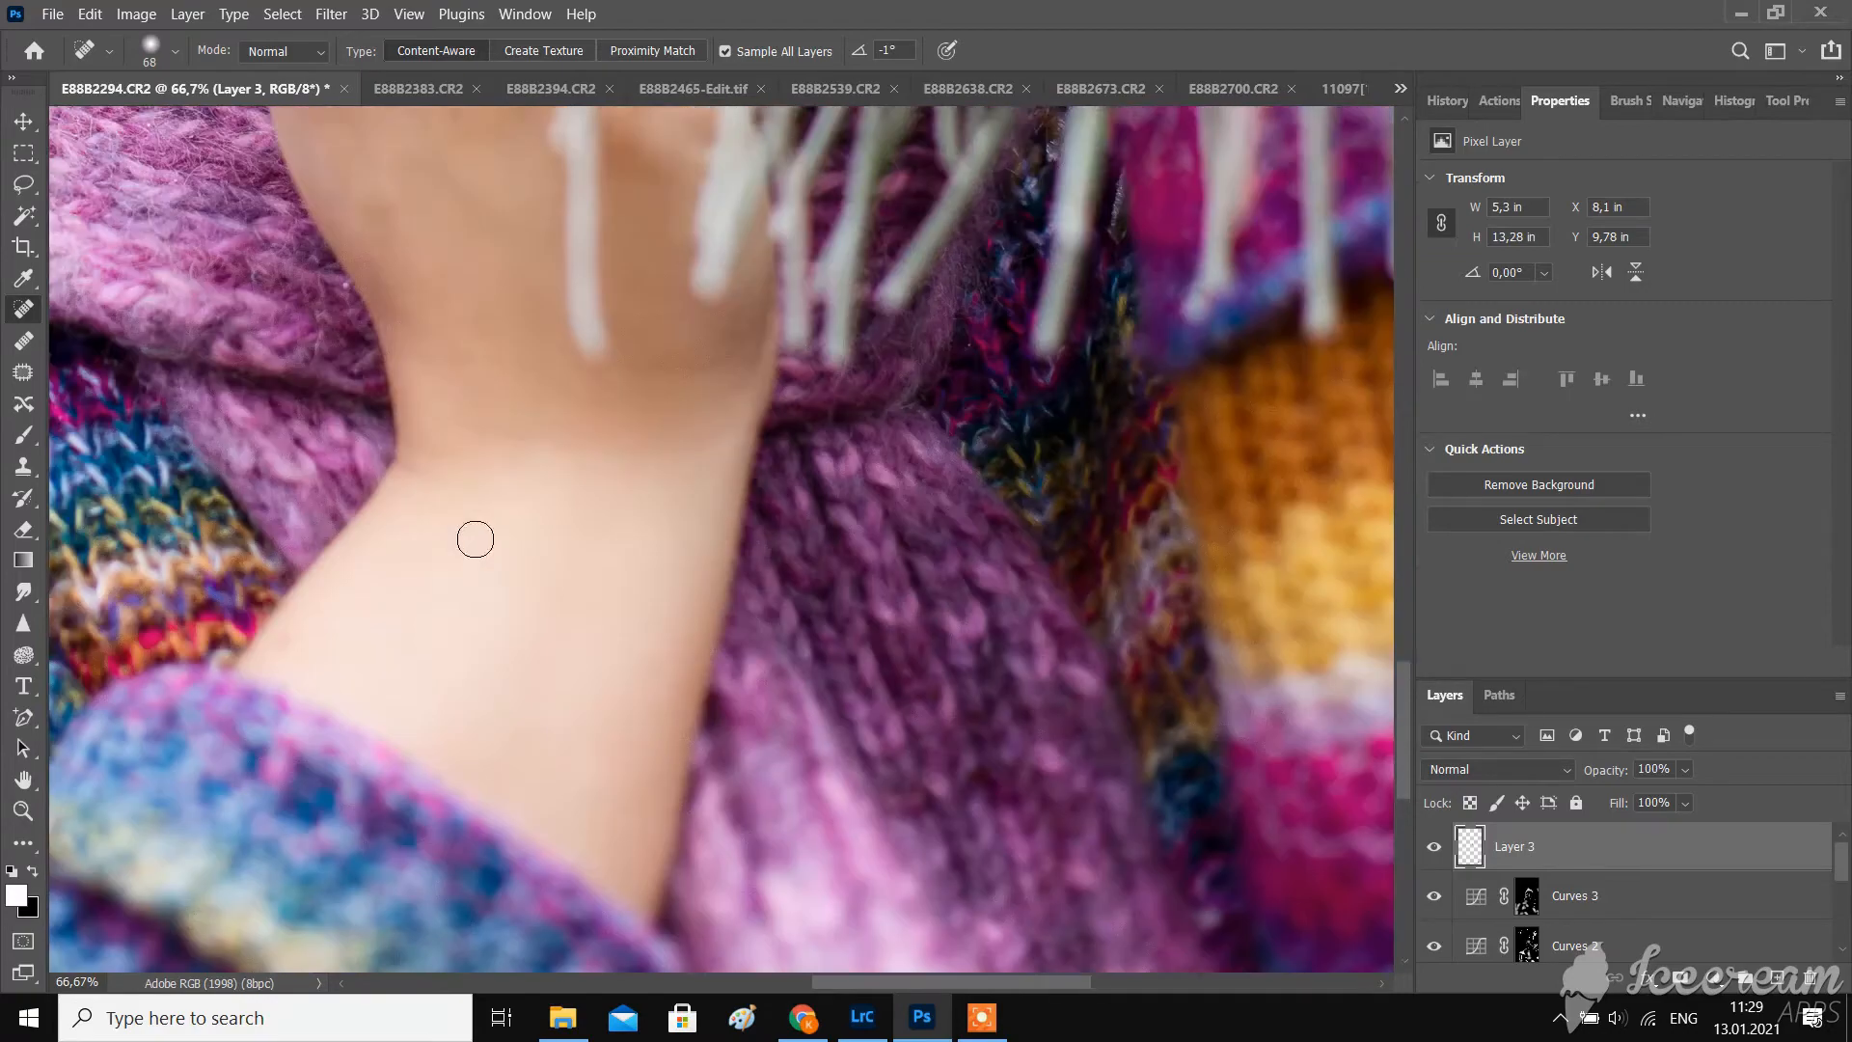
- Clone skin over the dark spot at the nostril using a 28 px Clone Stamp at 21% opacity and 22% flow
scroll(475, 539, up, 8)
click(24, 466)
click(175, 51)
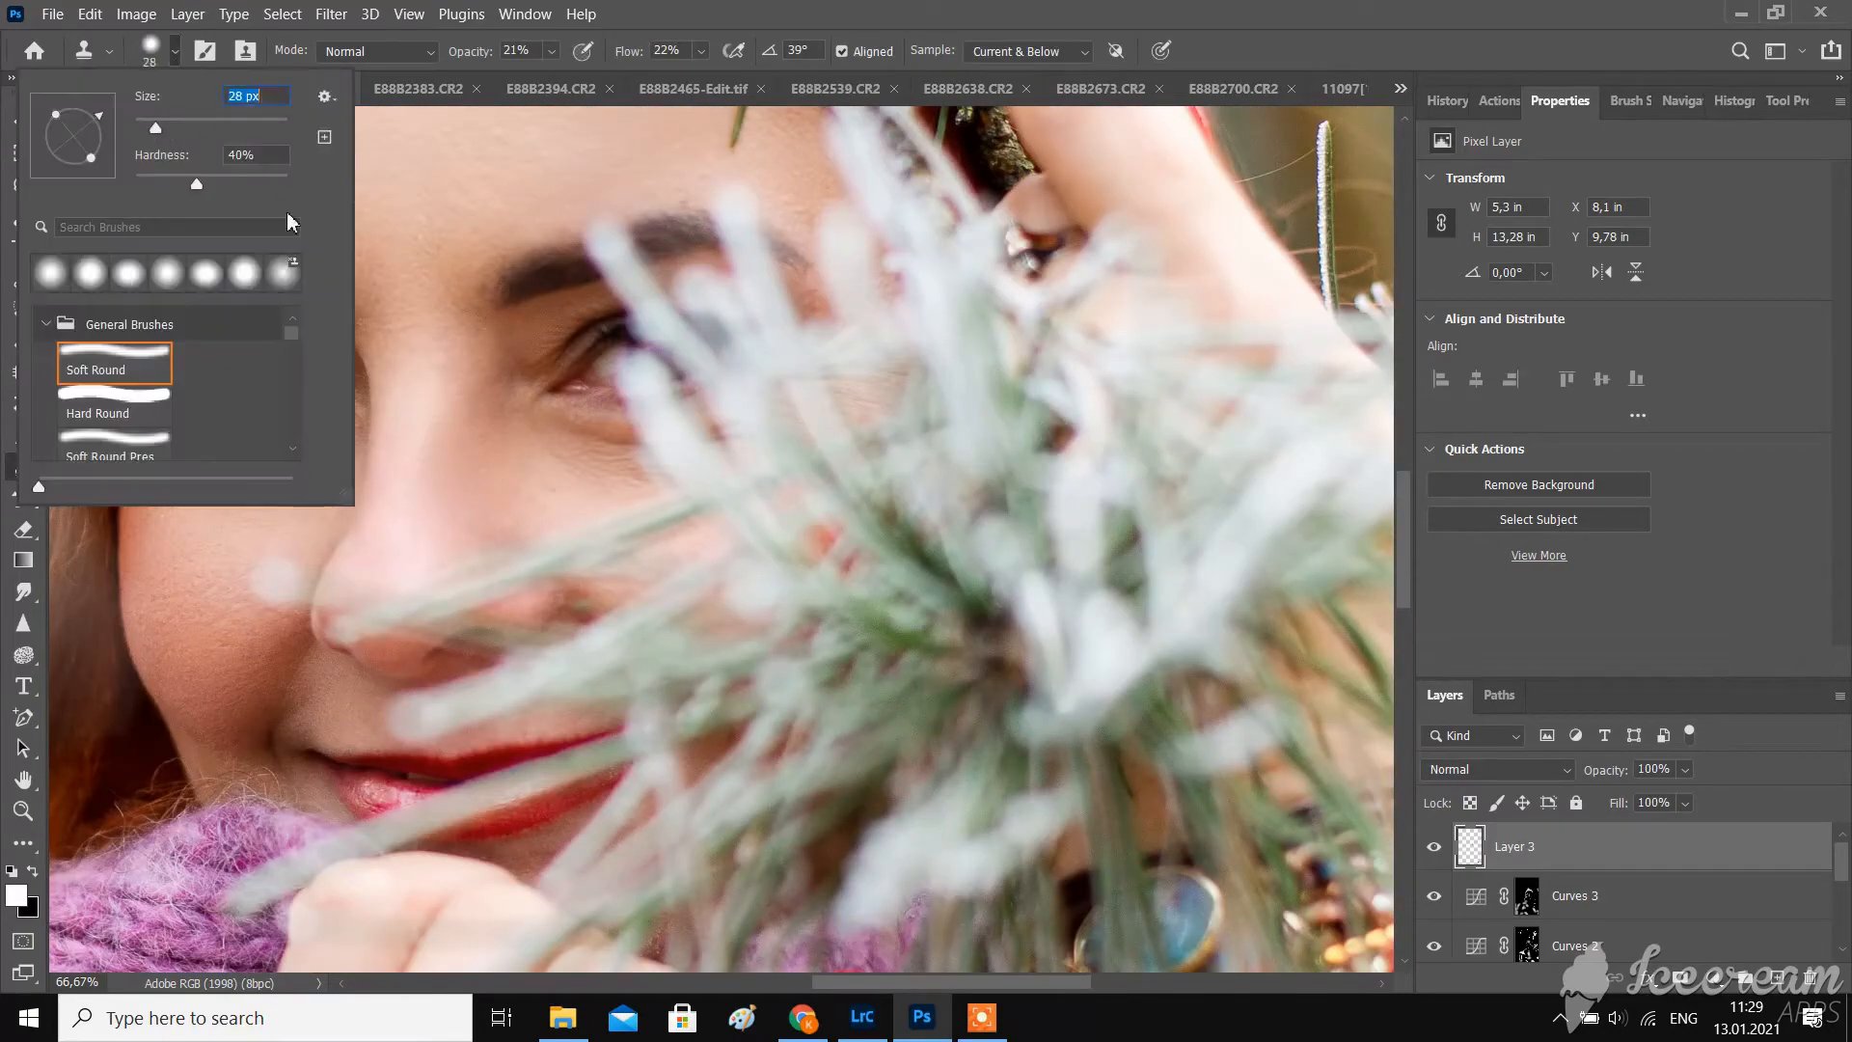
click(150, 46)
key(ctrl+plus)
key(ctrl+plus)
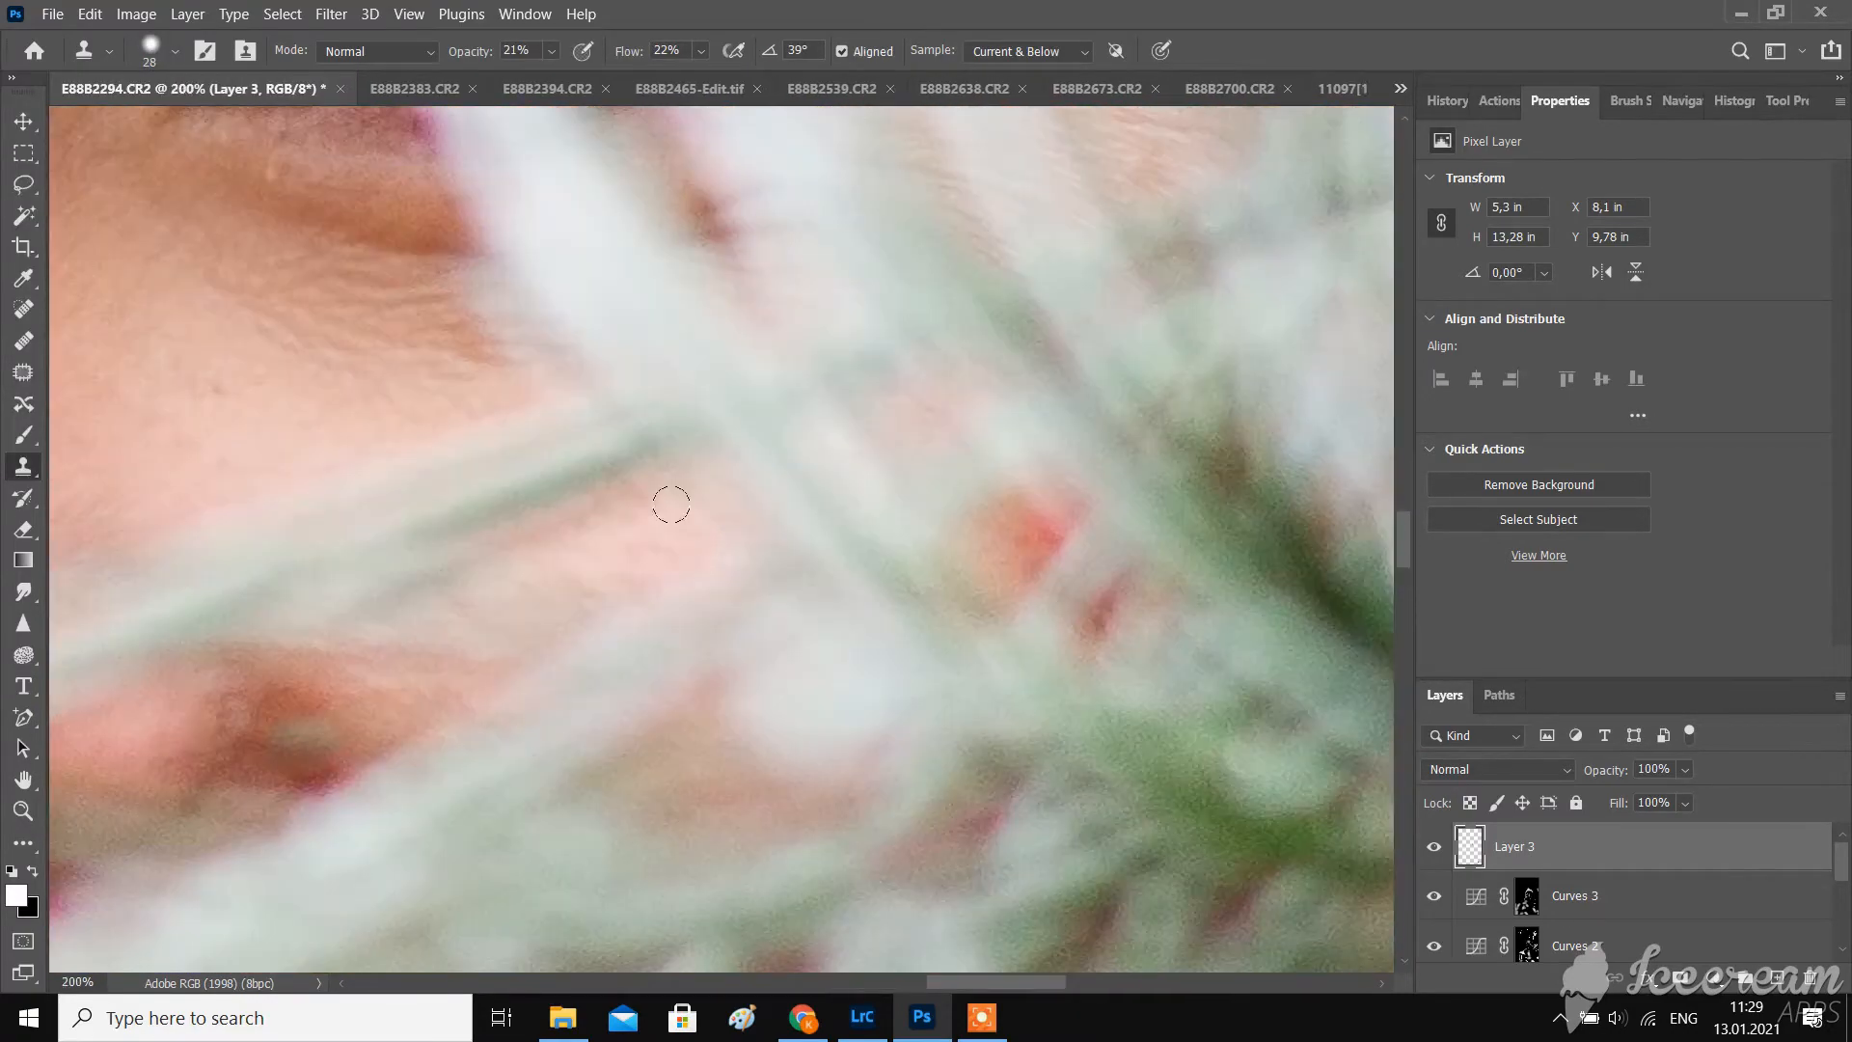
alt+click(149, 725)
mouse_move(232, 710)
mouse_down()
mouse_move(175, 718)
mouse_move(260, 703)
mouse_move(196, 701)
mouse_move(286, 726)
mouse_move(171, 717)
mouse_move(324, 713)
mouse_move(180, 773)
mouse_move(277, 710)
mouse_move(277, 728)
mouse_move(239, 687)
mouse_up()
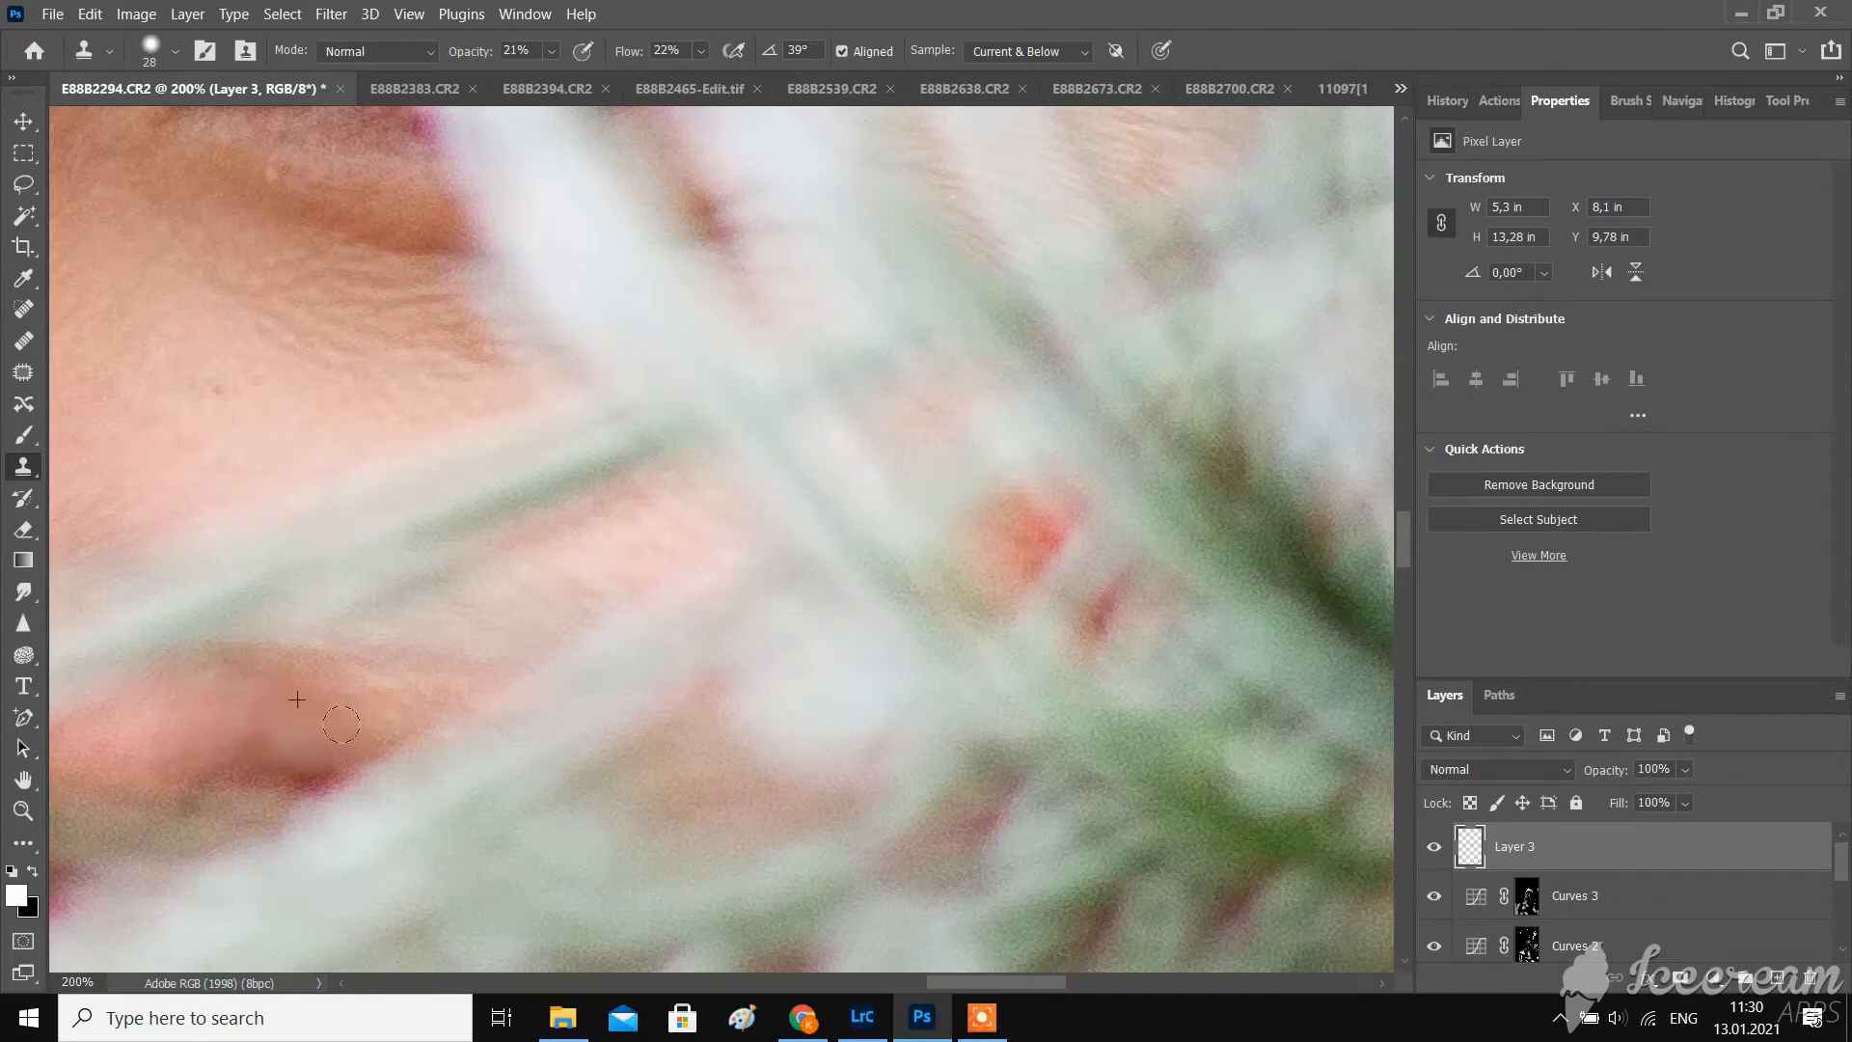
- Set the Spot Healing Brush to 24 px and heal small blemishes on the cheek beneath the unobstructed eye
scroll(341, 723, up, 3)
key(j)
click(175, 51)
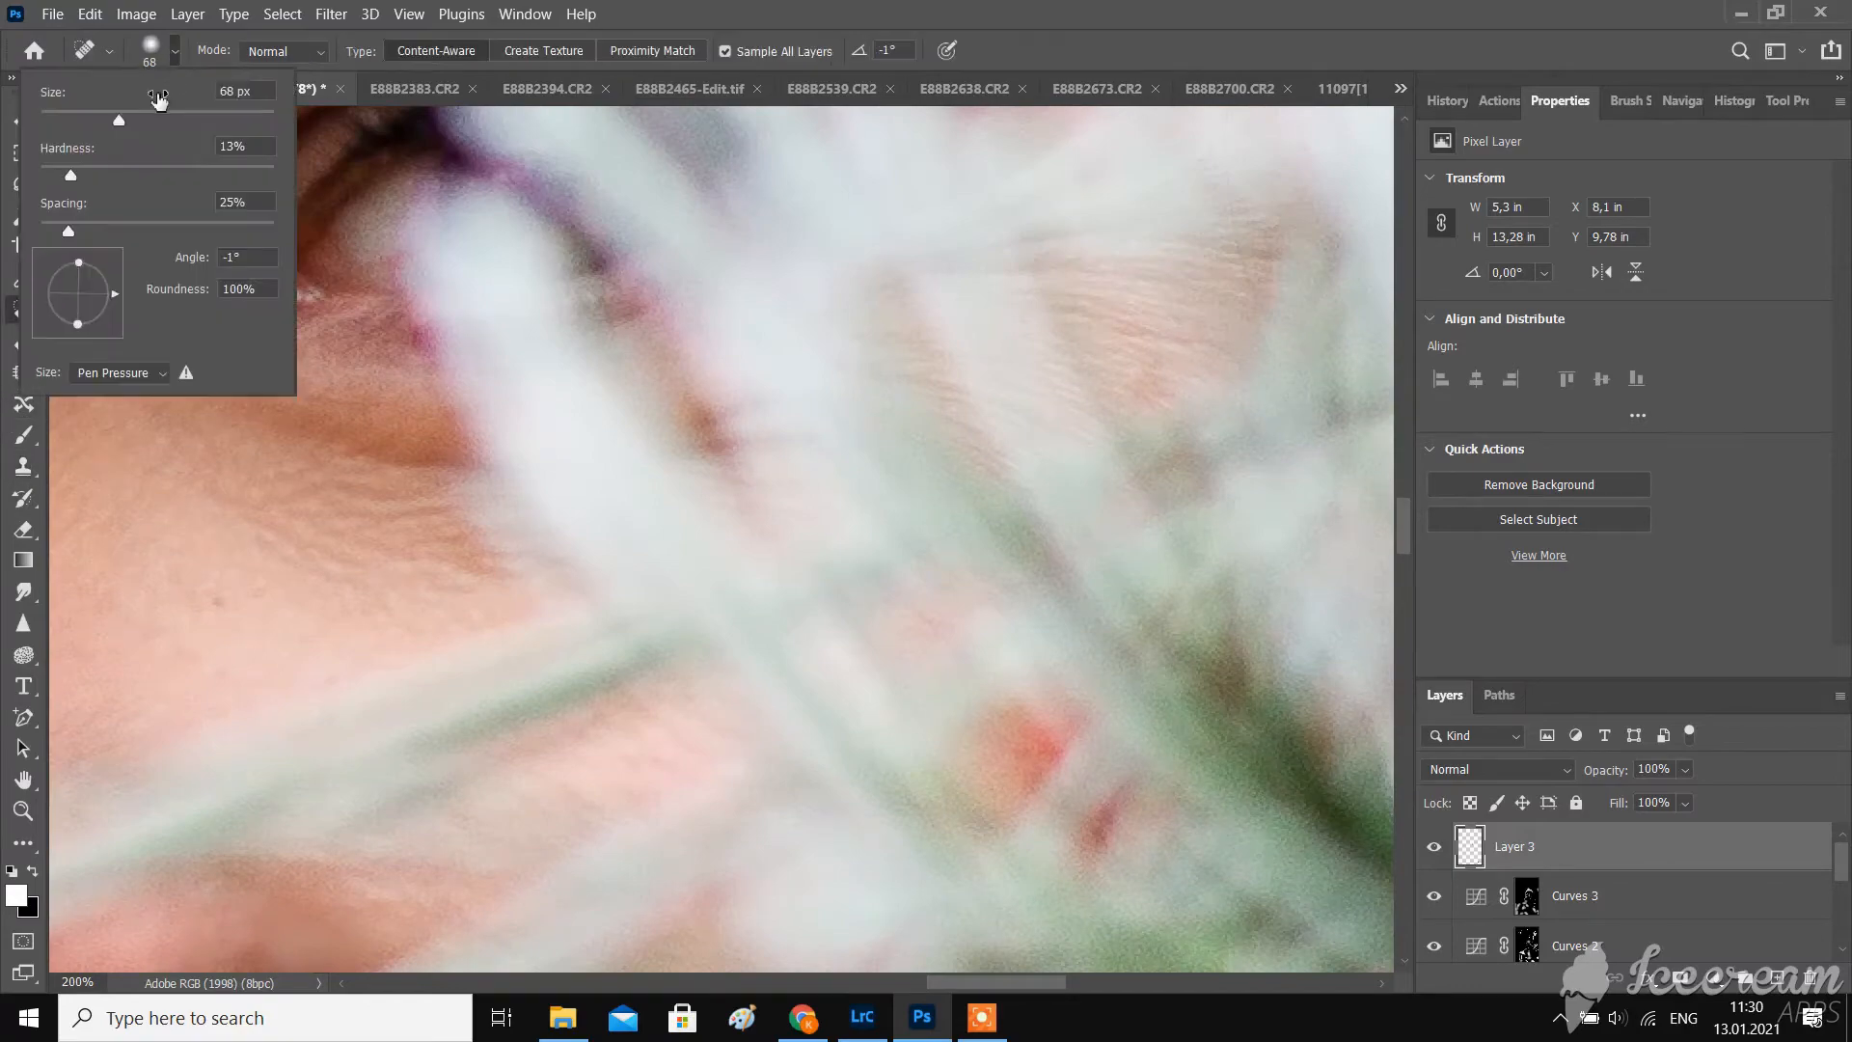
drag(160, 97, 64, 31)
click(154, 50)
click(154, 50)
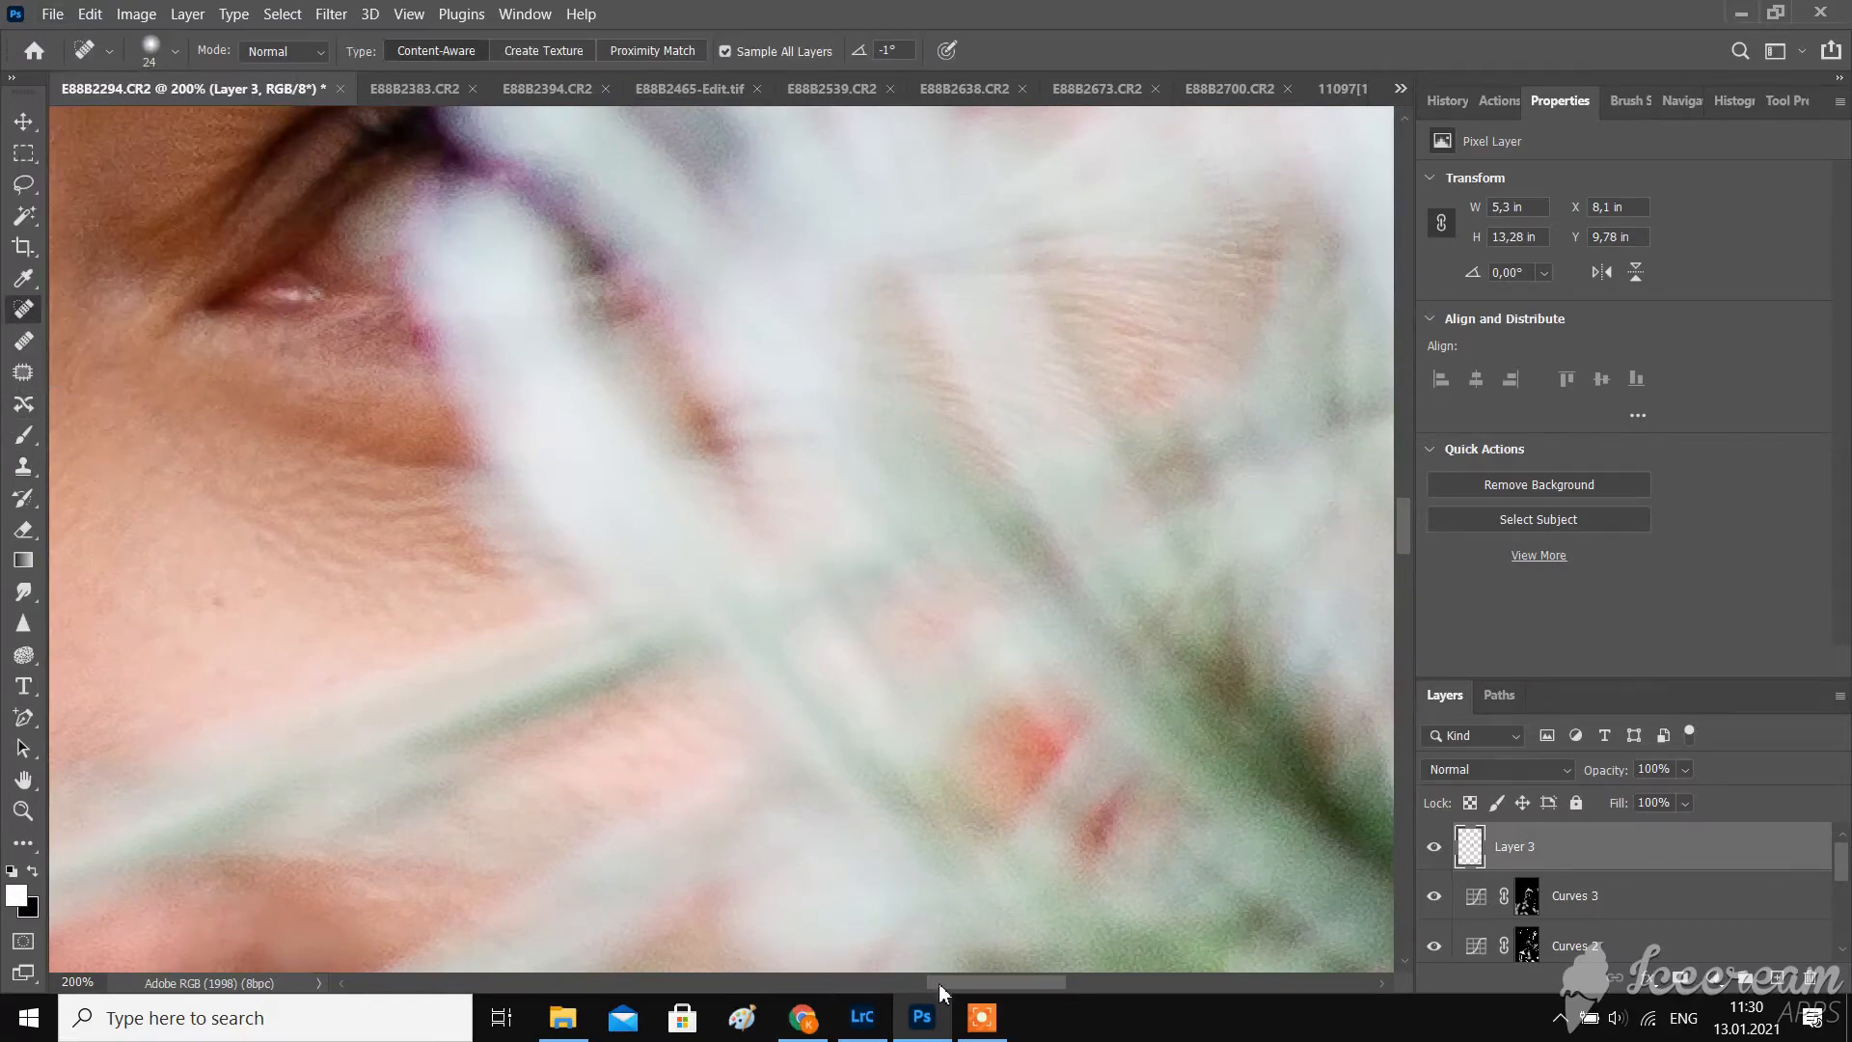
drag(940, 991, 787, 994)
scroll(703, 756, down, 3)
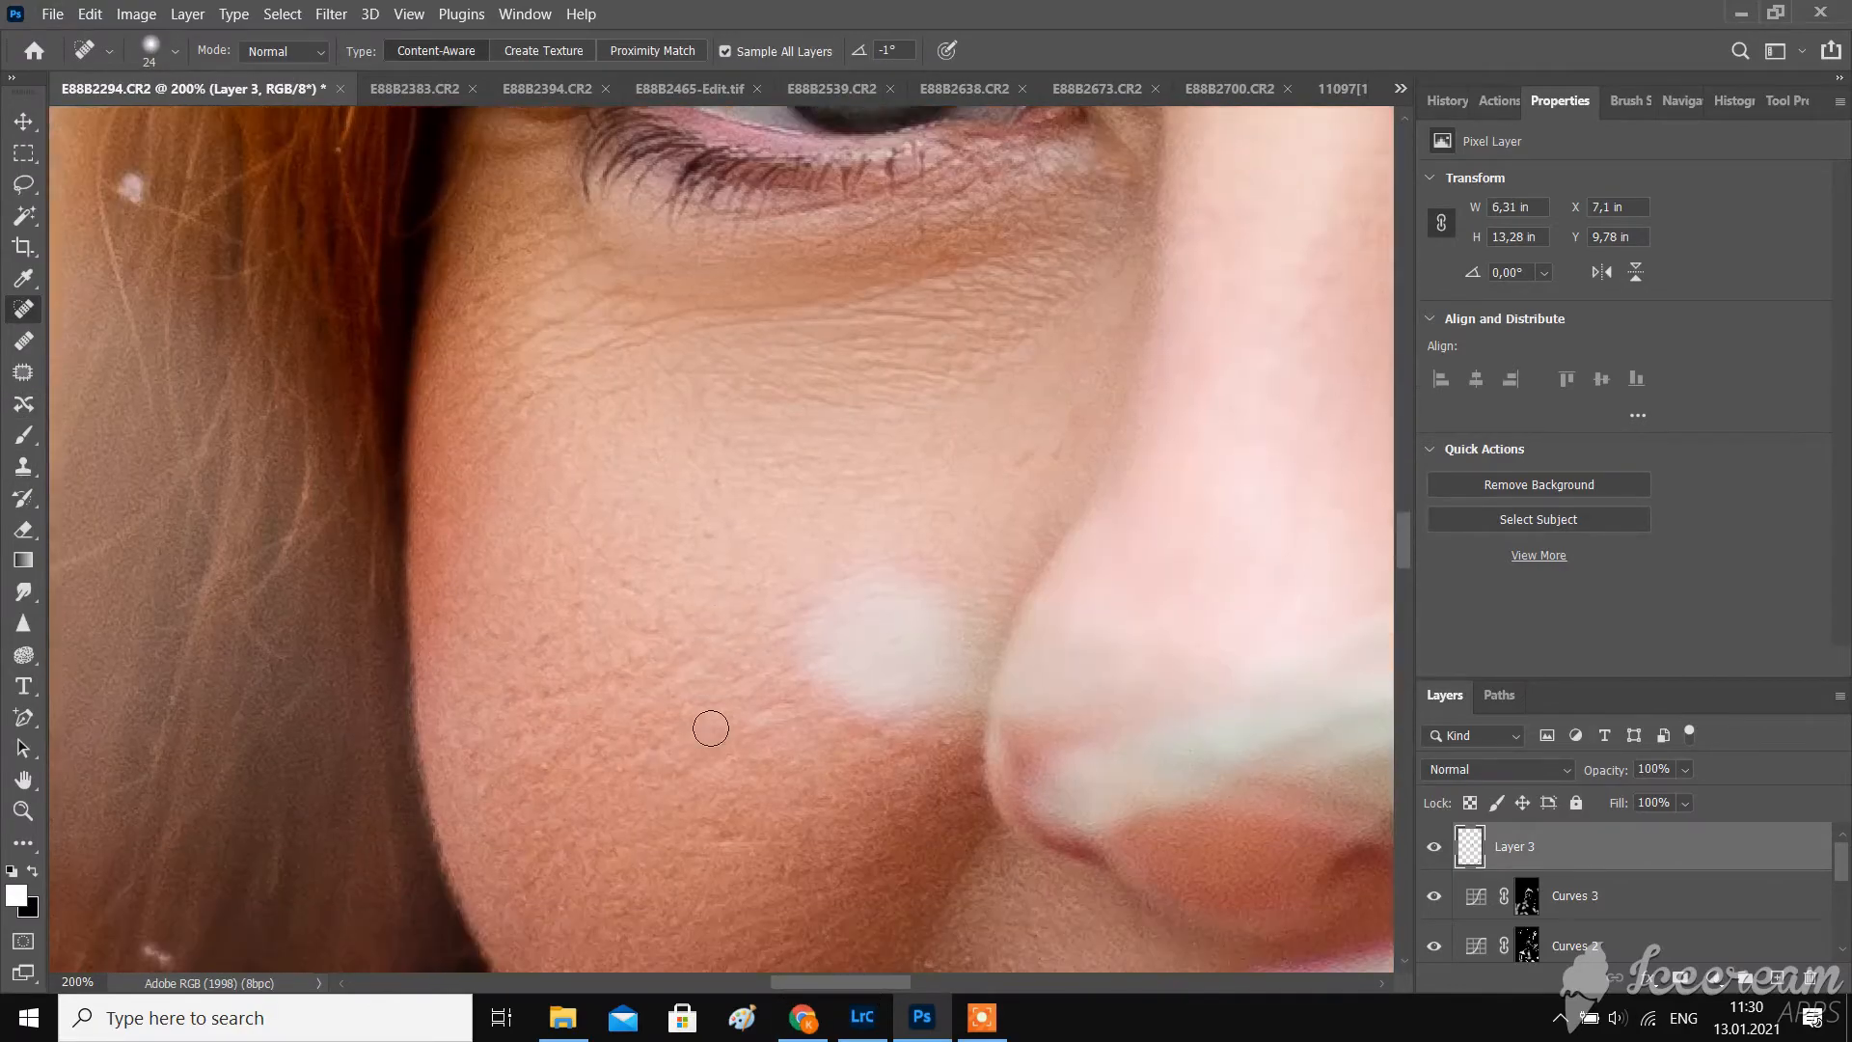
scroll(711, 728, down, 2)
- Reduce the Spot Healing Brush to 11 px and heal the fine wrinkles below the outer corner of the eye
scroll(711, 729, up, 5)
click(175, 51)
click(52, 115)
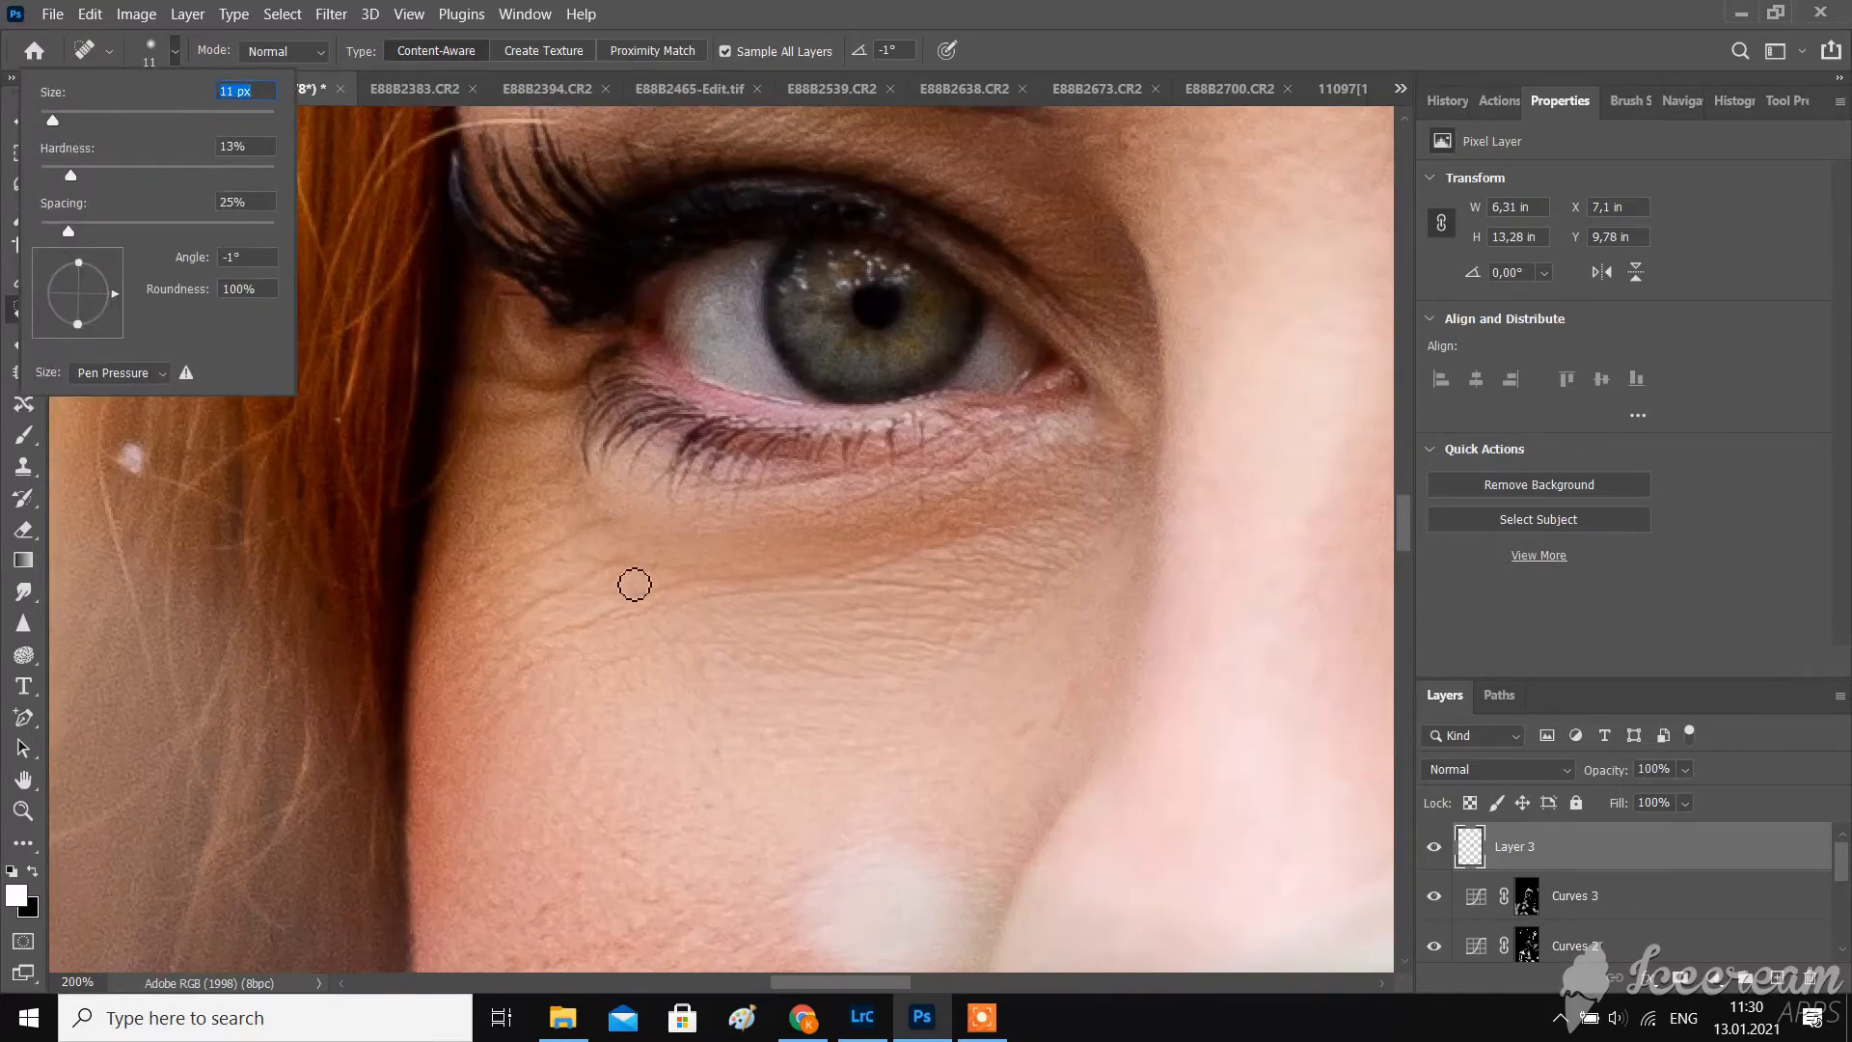
drag(617, 516, 468, 596)
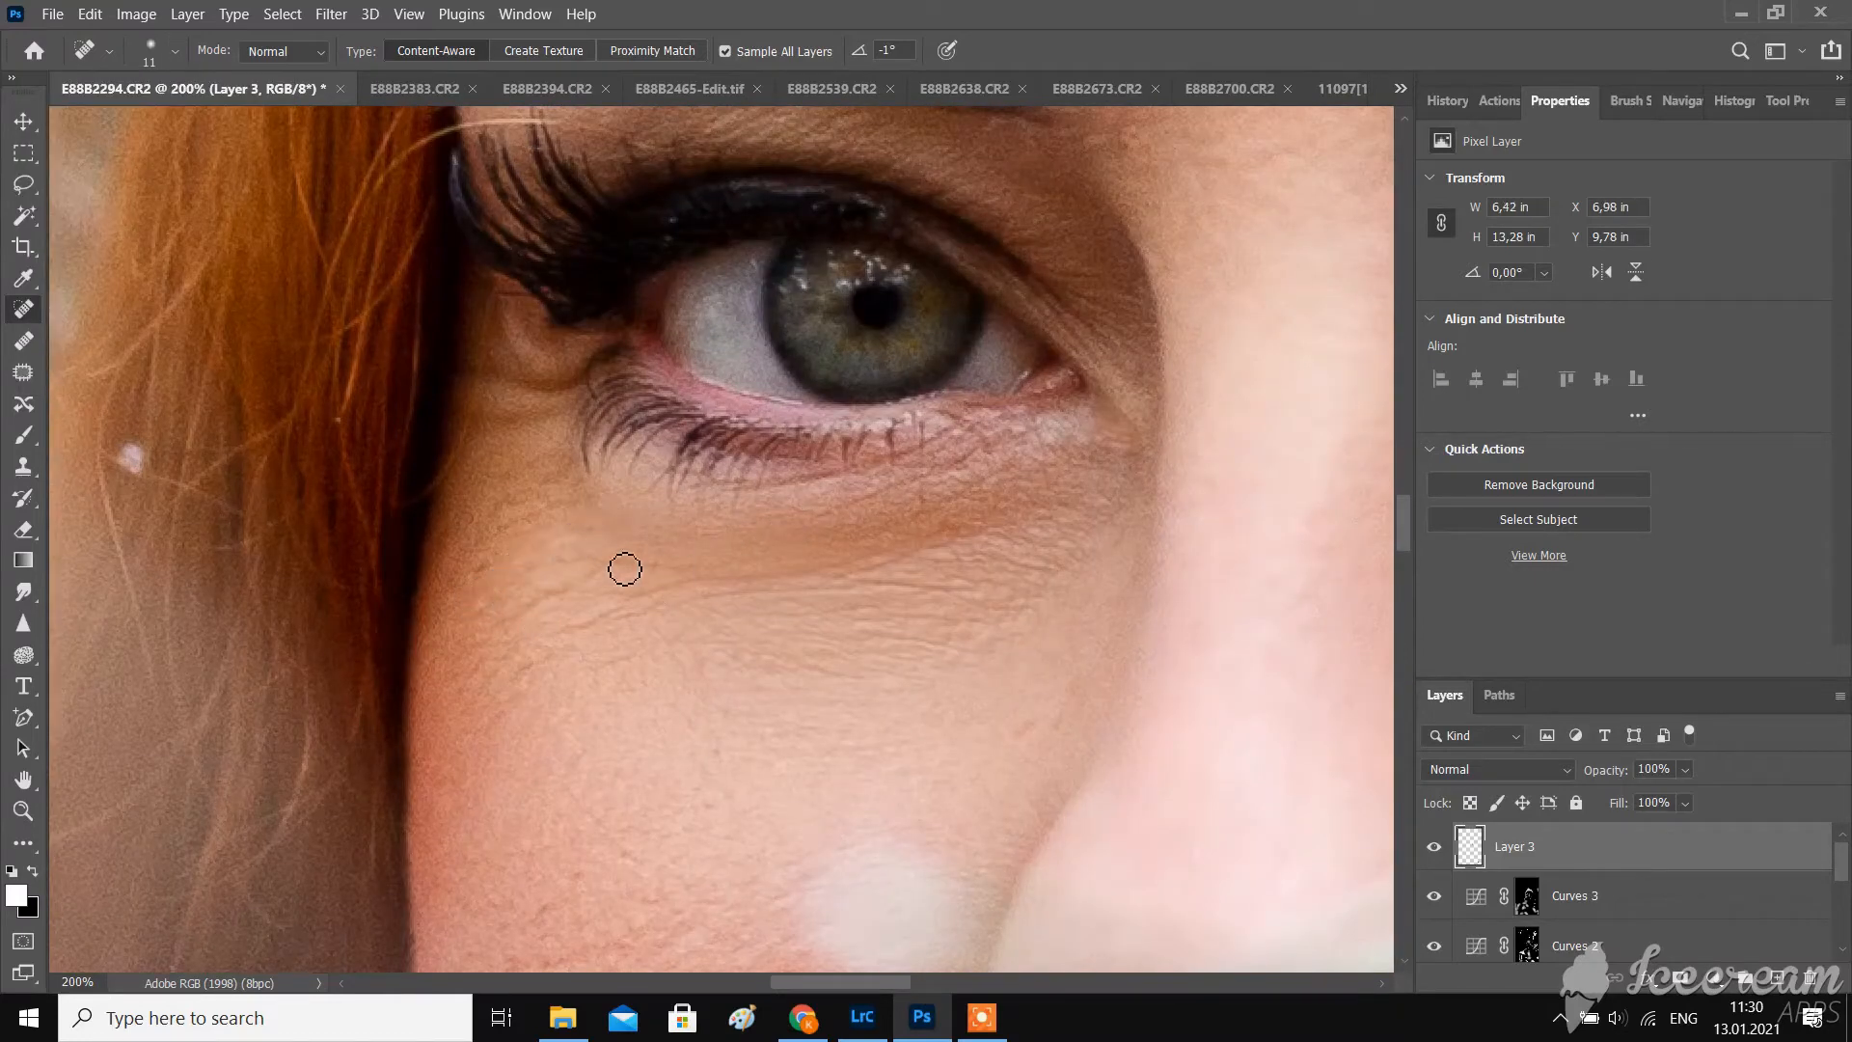
- Heal the remaining fine wrinkles on the skin under the eye and at the outer edge of the cheek
mouse_move(624, 569)
mouse_down()
mouse_move(517, 635)
mouse_move(620, 620)
mouse_up()
drag(530, 664, 525, 680)
scroll(898, 549, up, 5)
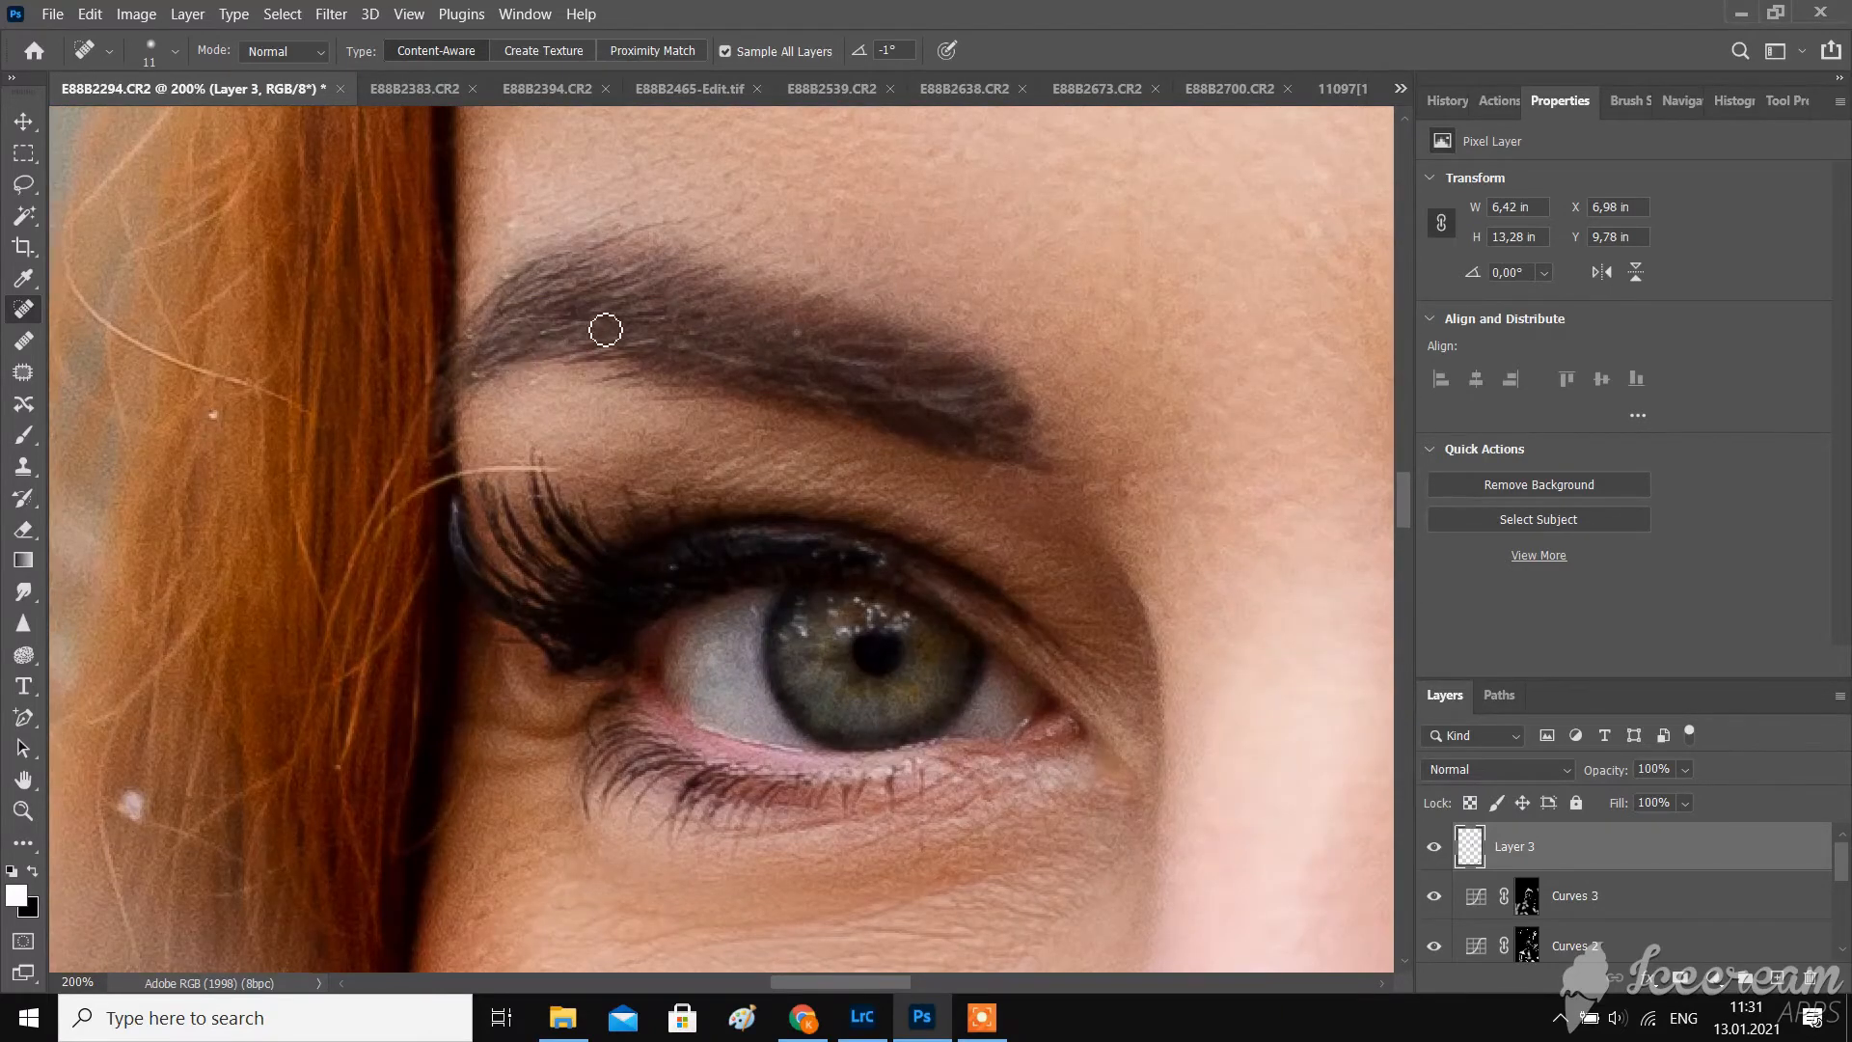
scroll(810, 417, up, 4)
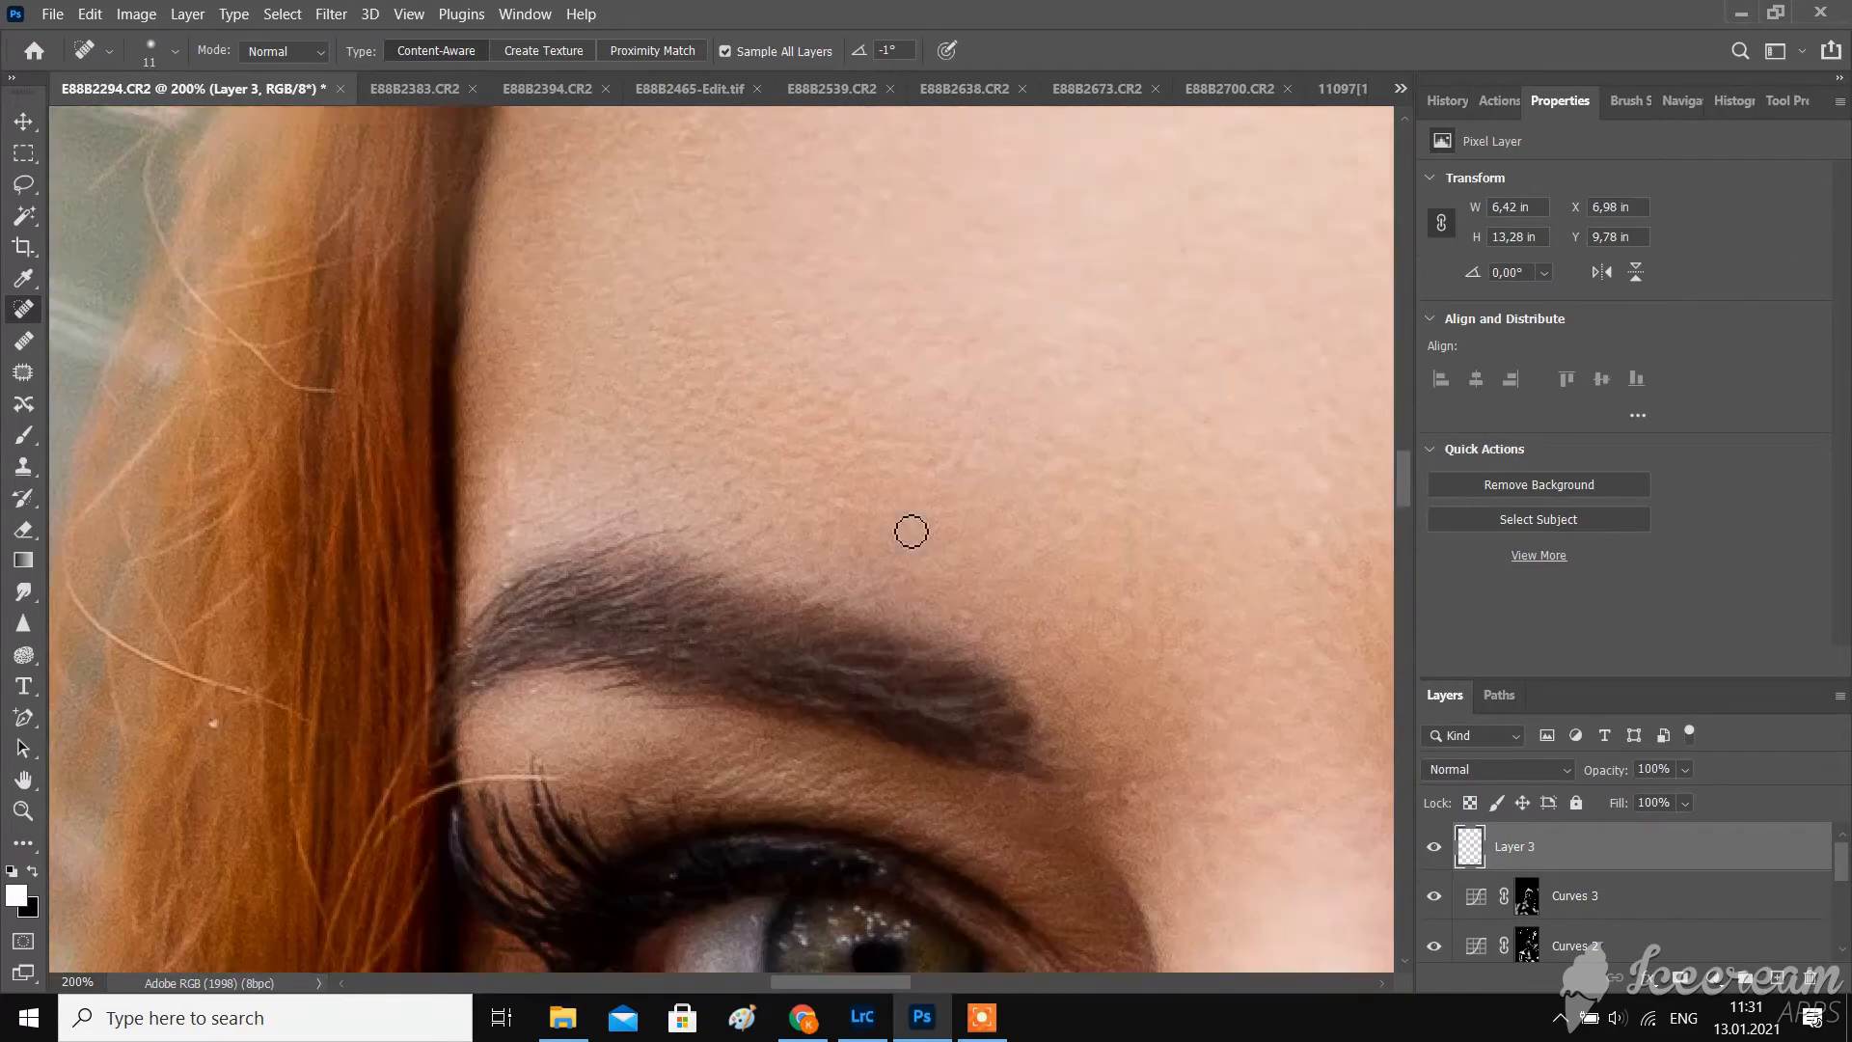
scroll(908, 531, up, 4)
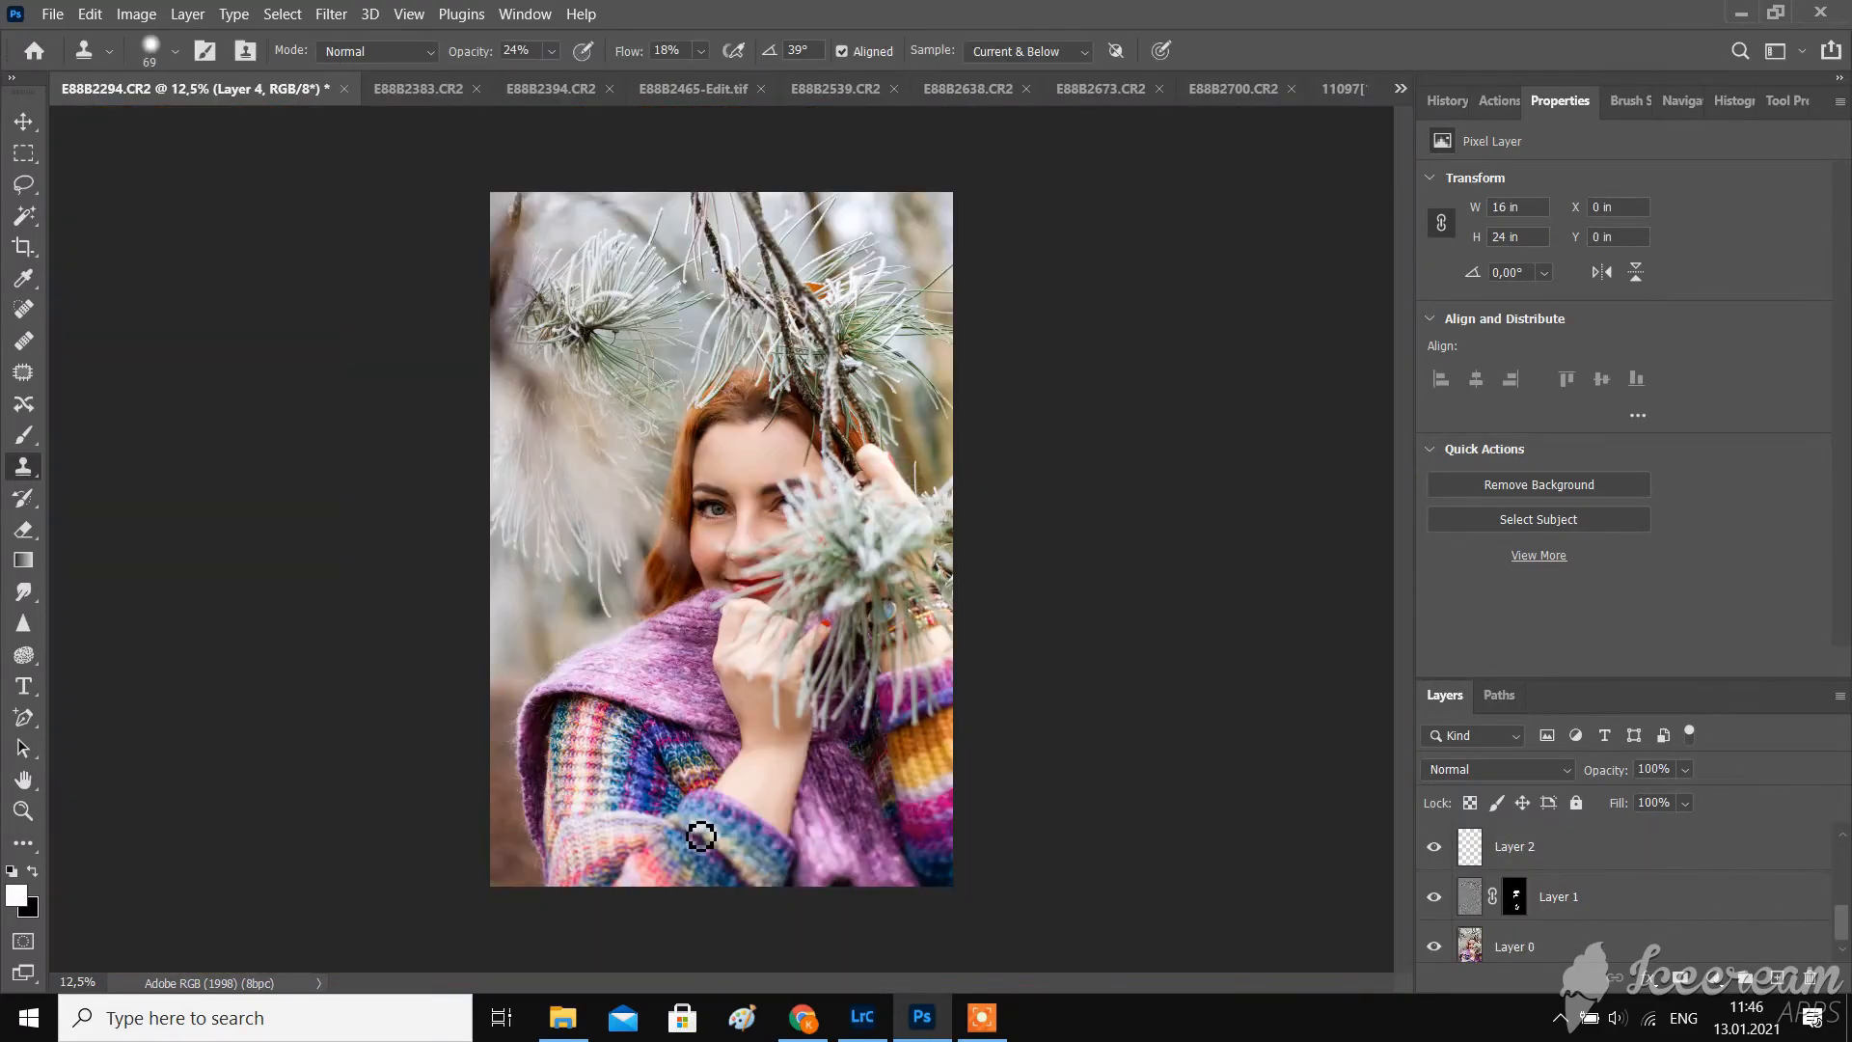
- Stamp all visible layers into a new top layer and start a Color Range selection with no preview and fuzziness 9
key(ctrl+alt+shift+e)
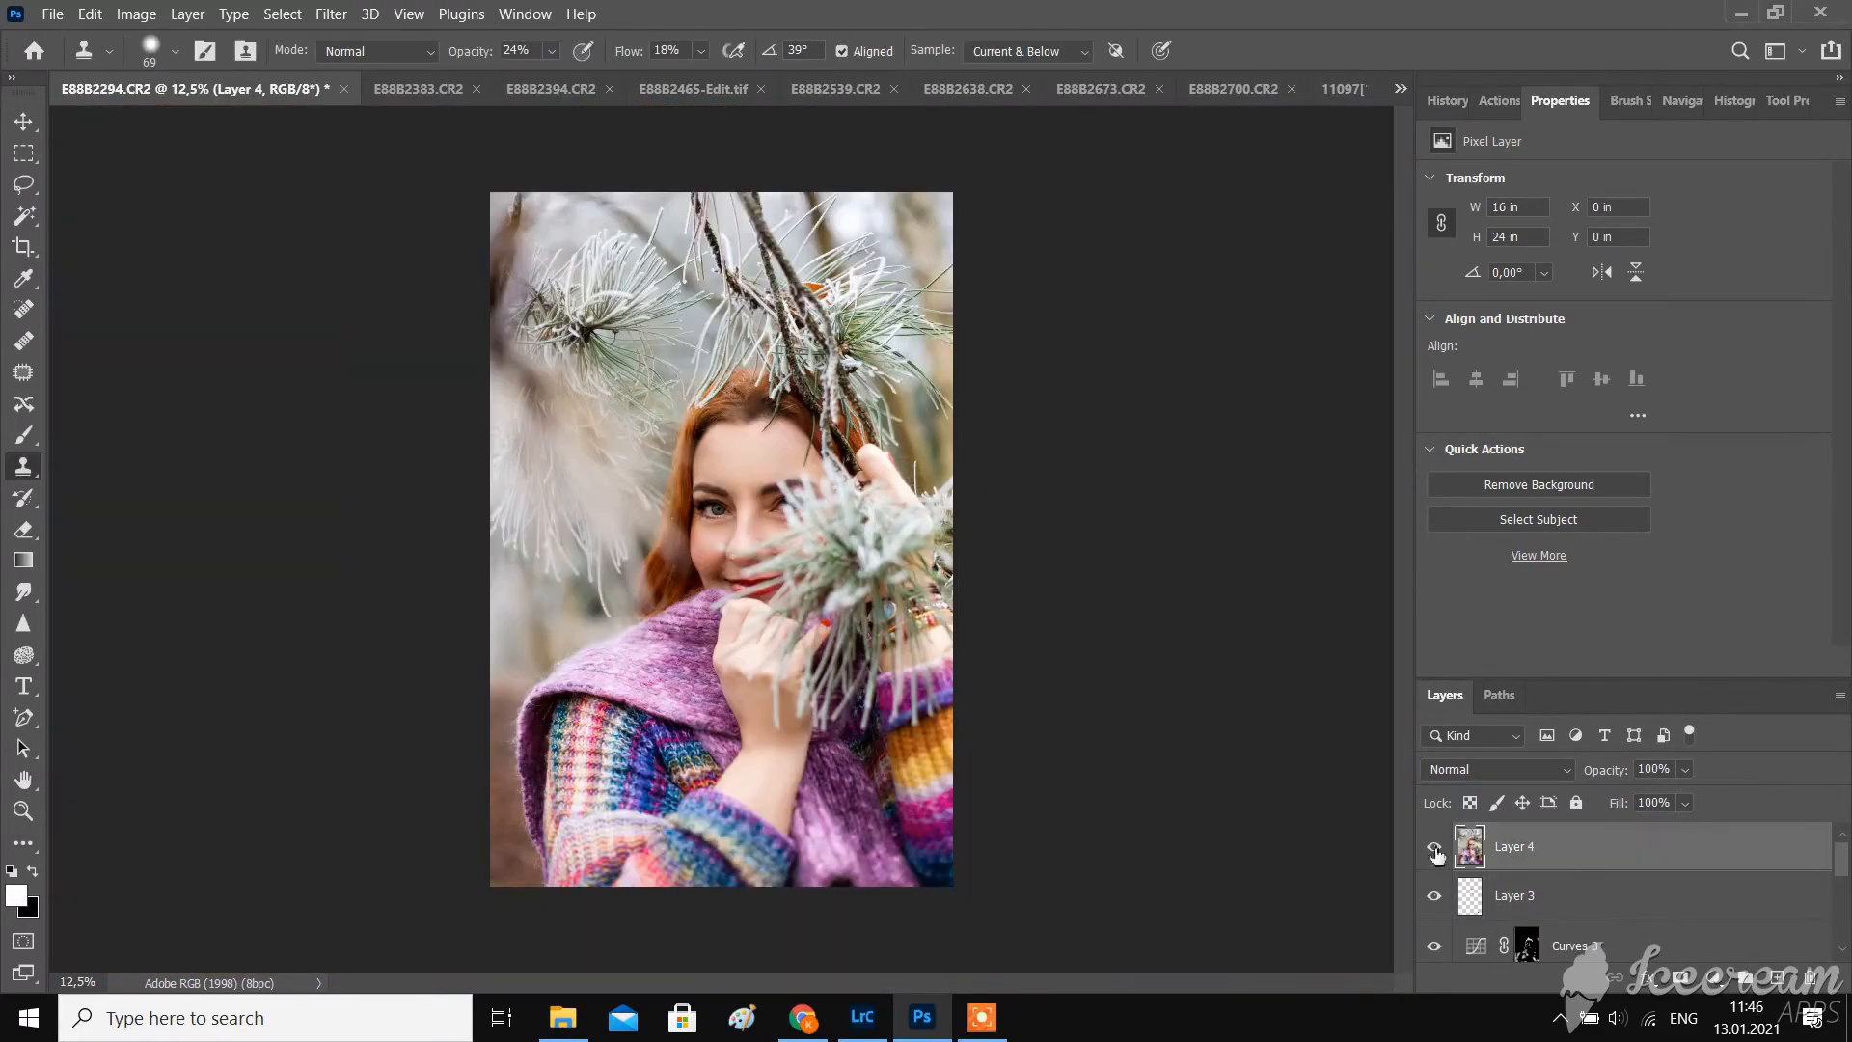
click(283, 13)
click(324, 236)
click(1264, 836)
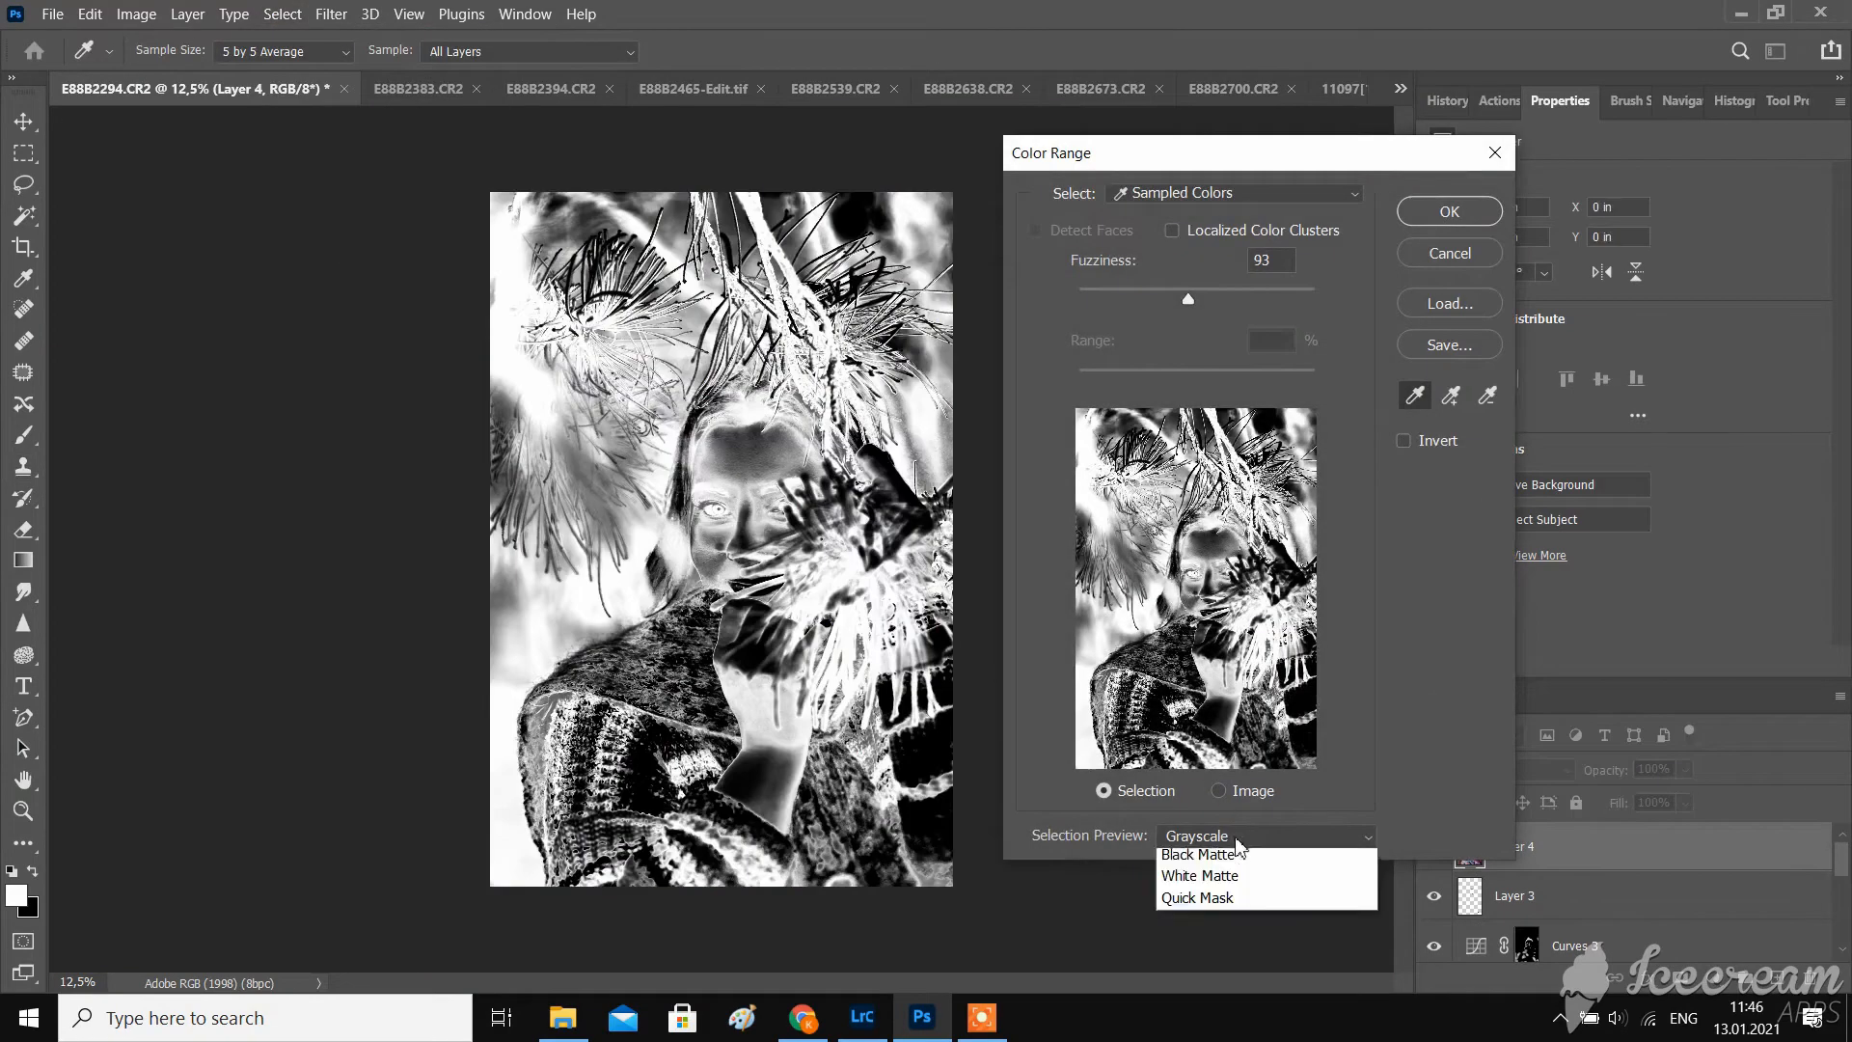
click(1244, 860)
drag(1131, 296, 1090, 298)
- Sample the blurred background near the raised hand and add the brown ground and the grey background tones around the branches to the range
click(1416, 393)
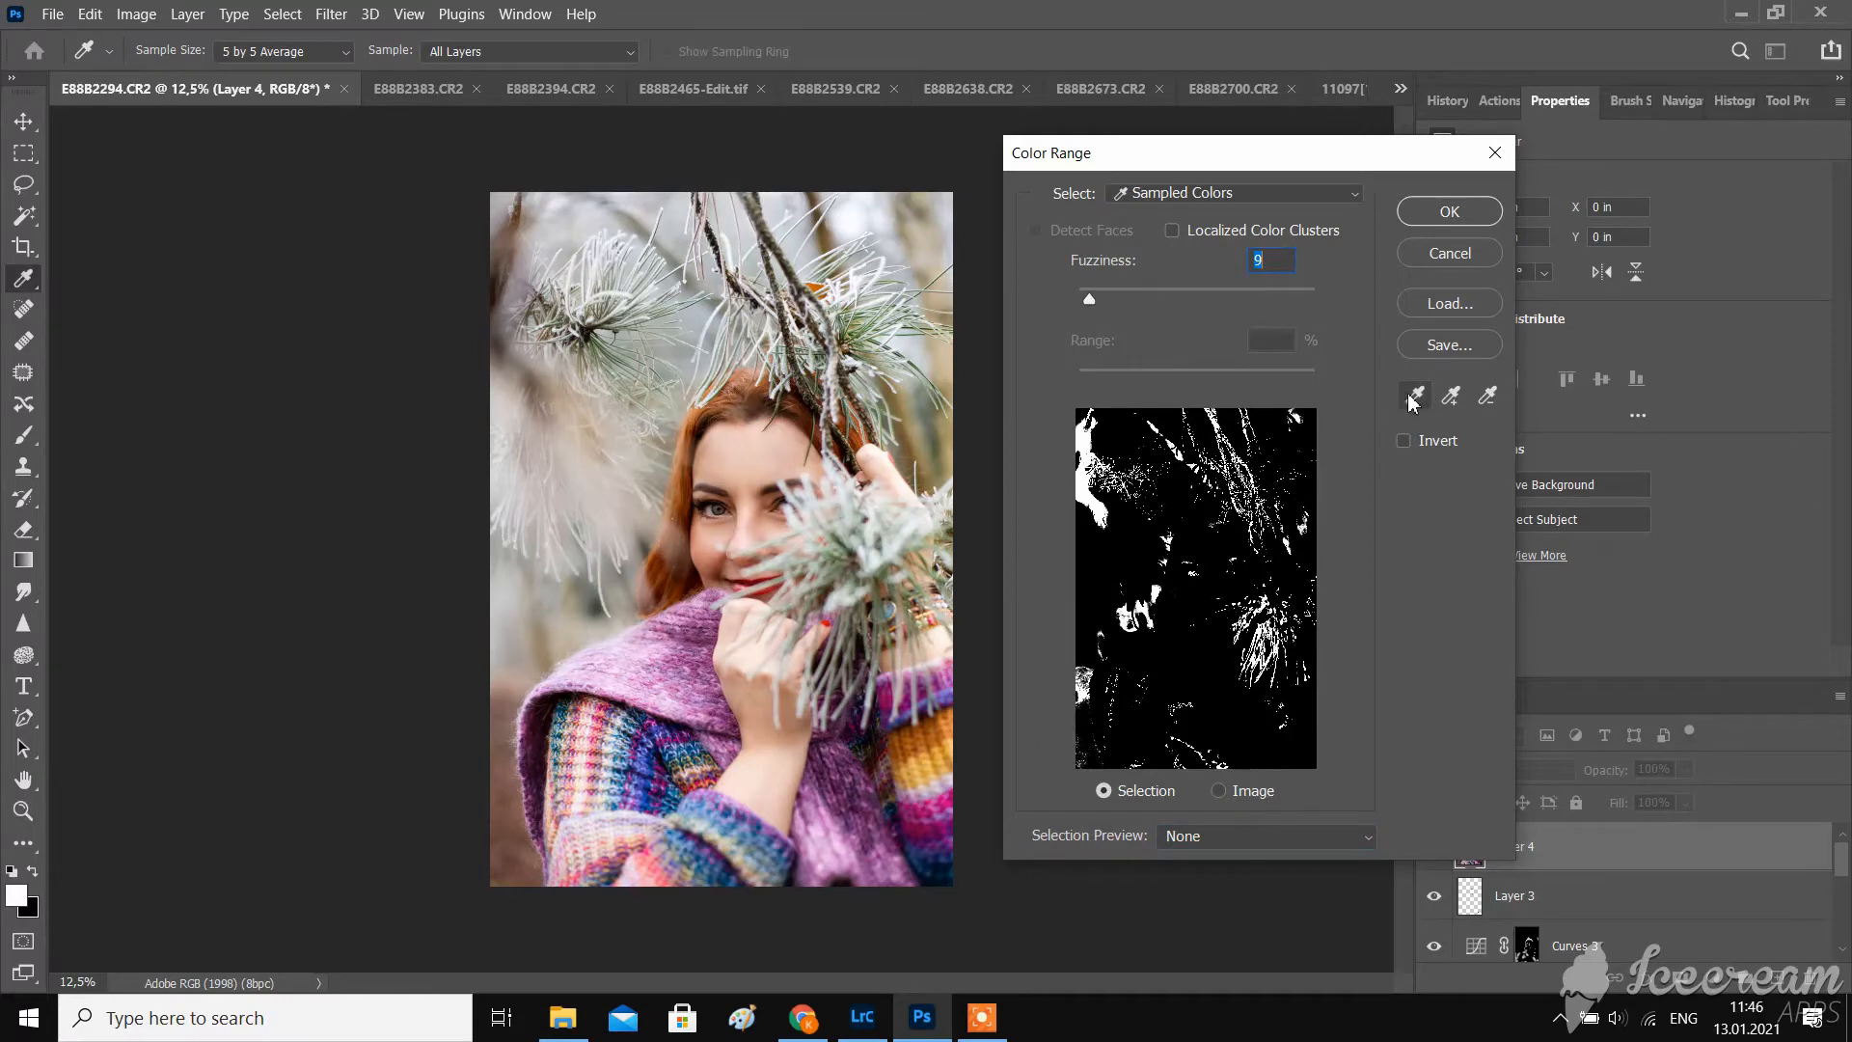
click(939, 439)
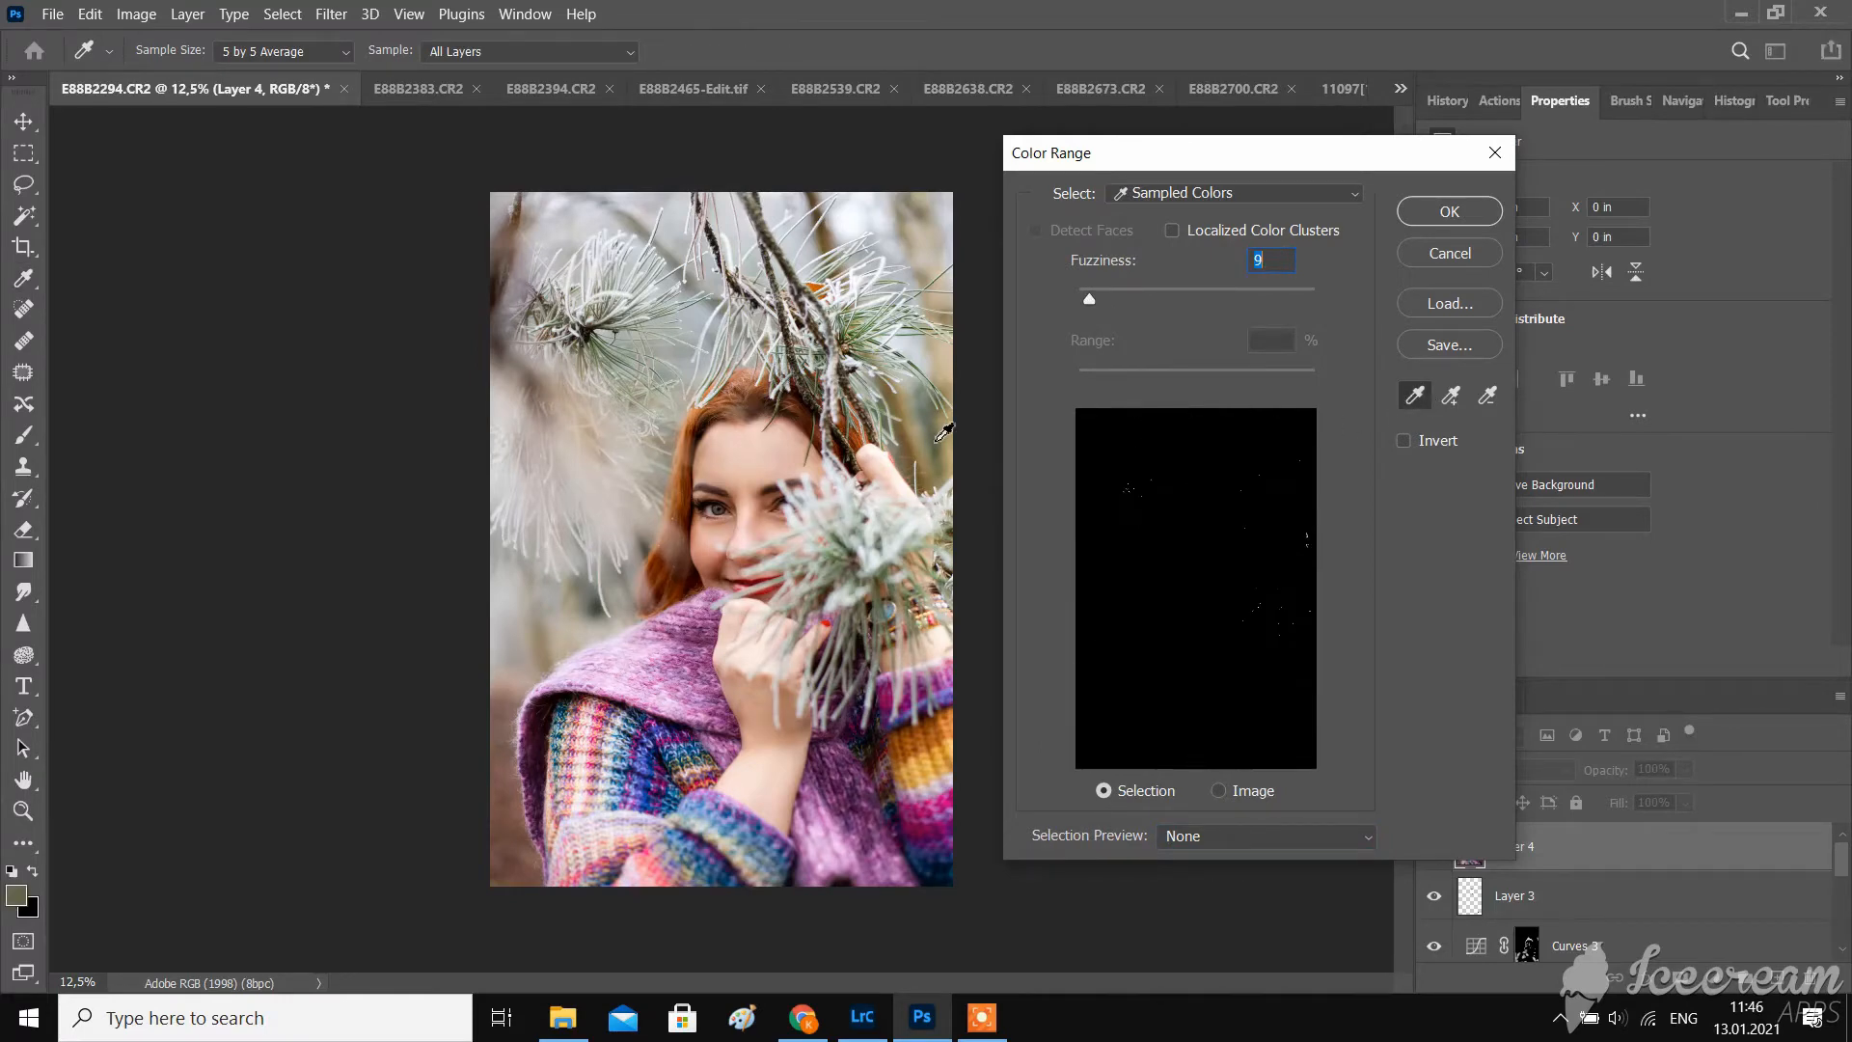
click(1452, 395)
click(935, 427)
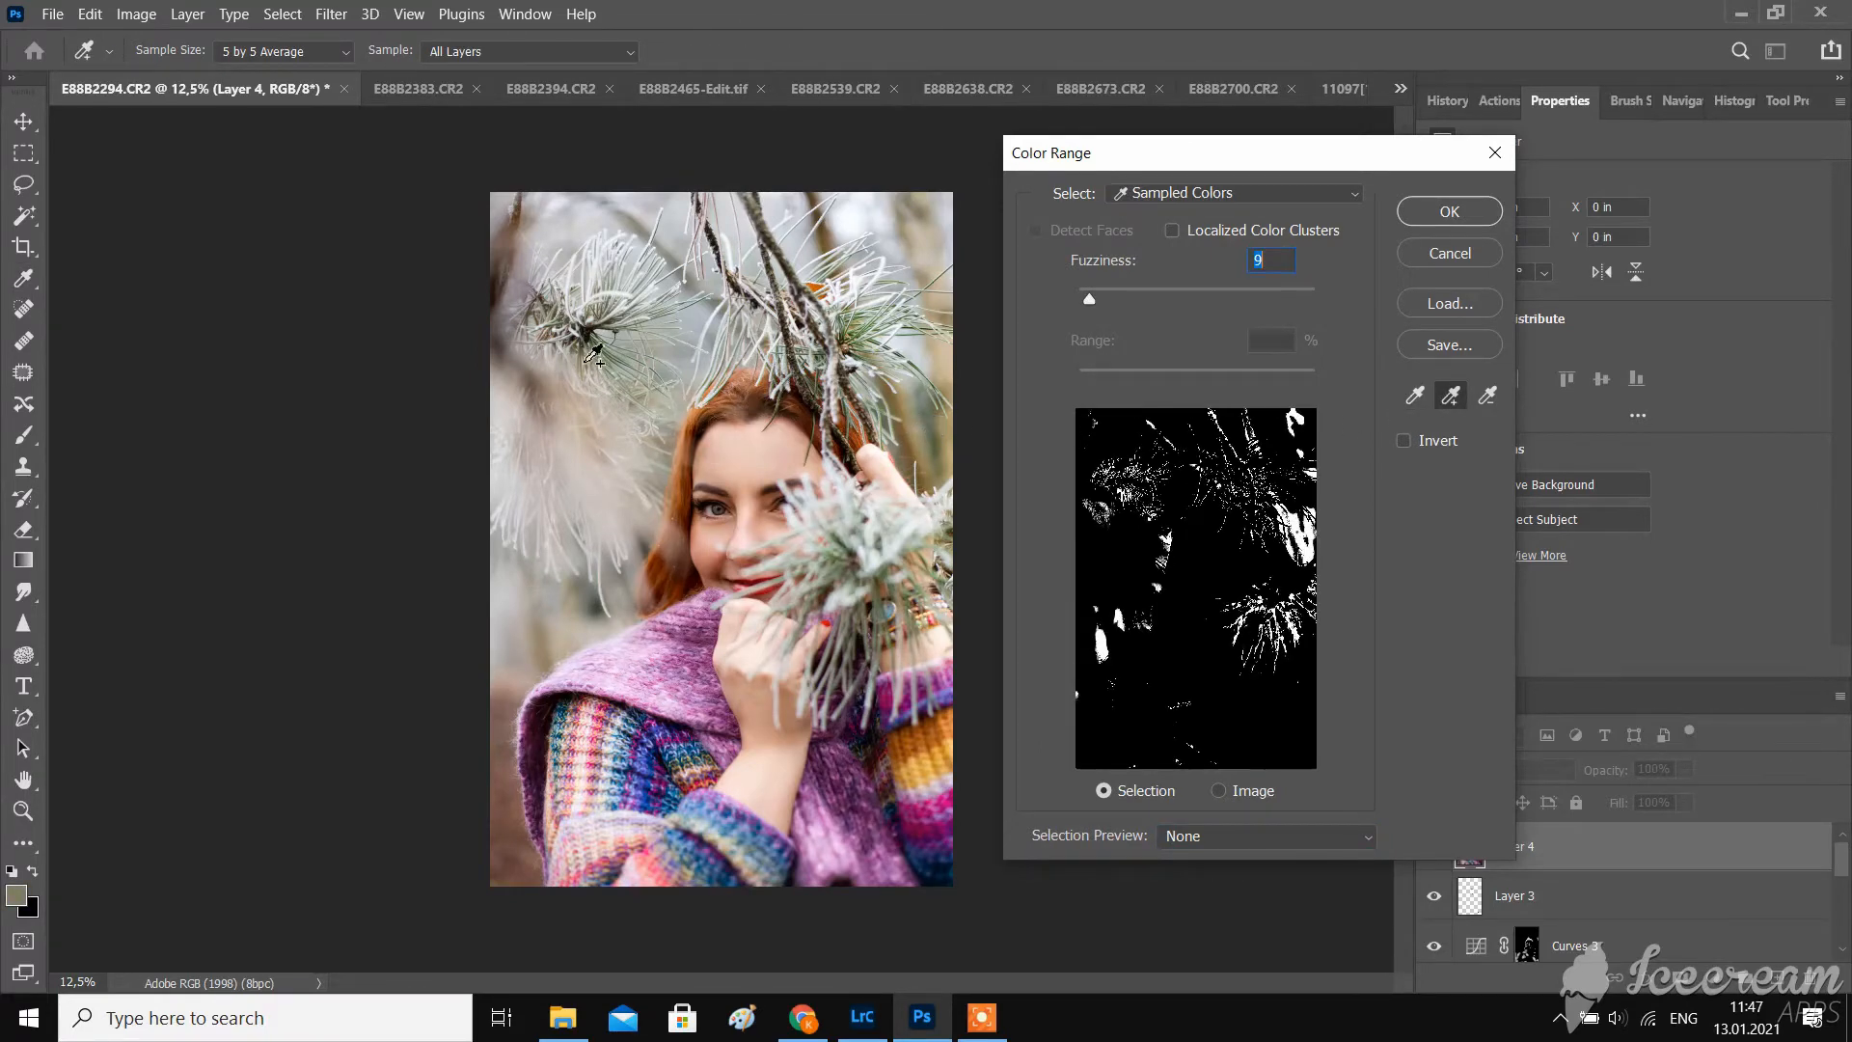
click(499, 742)
click(501, 769)
click(593, 616)
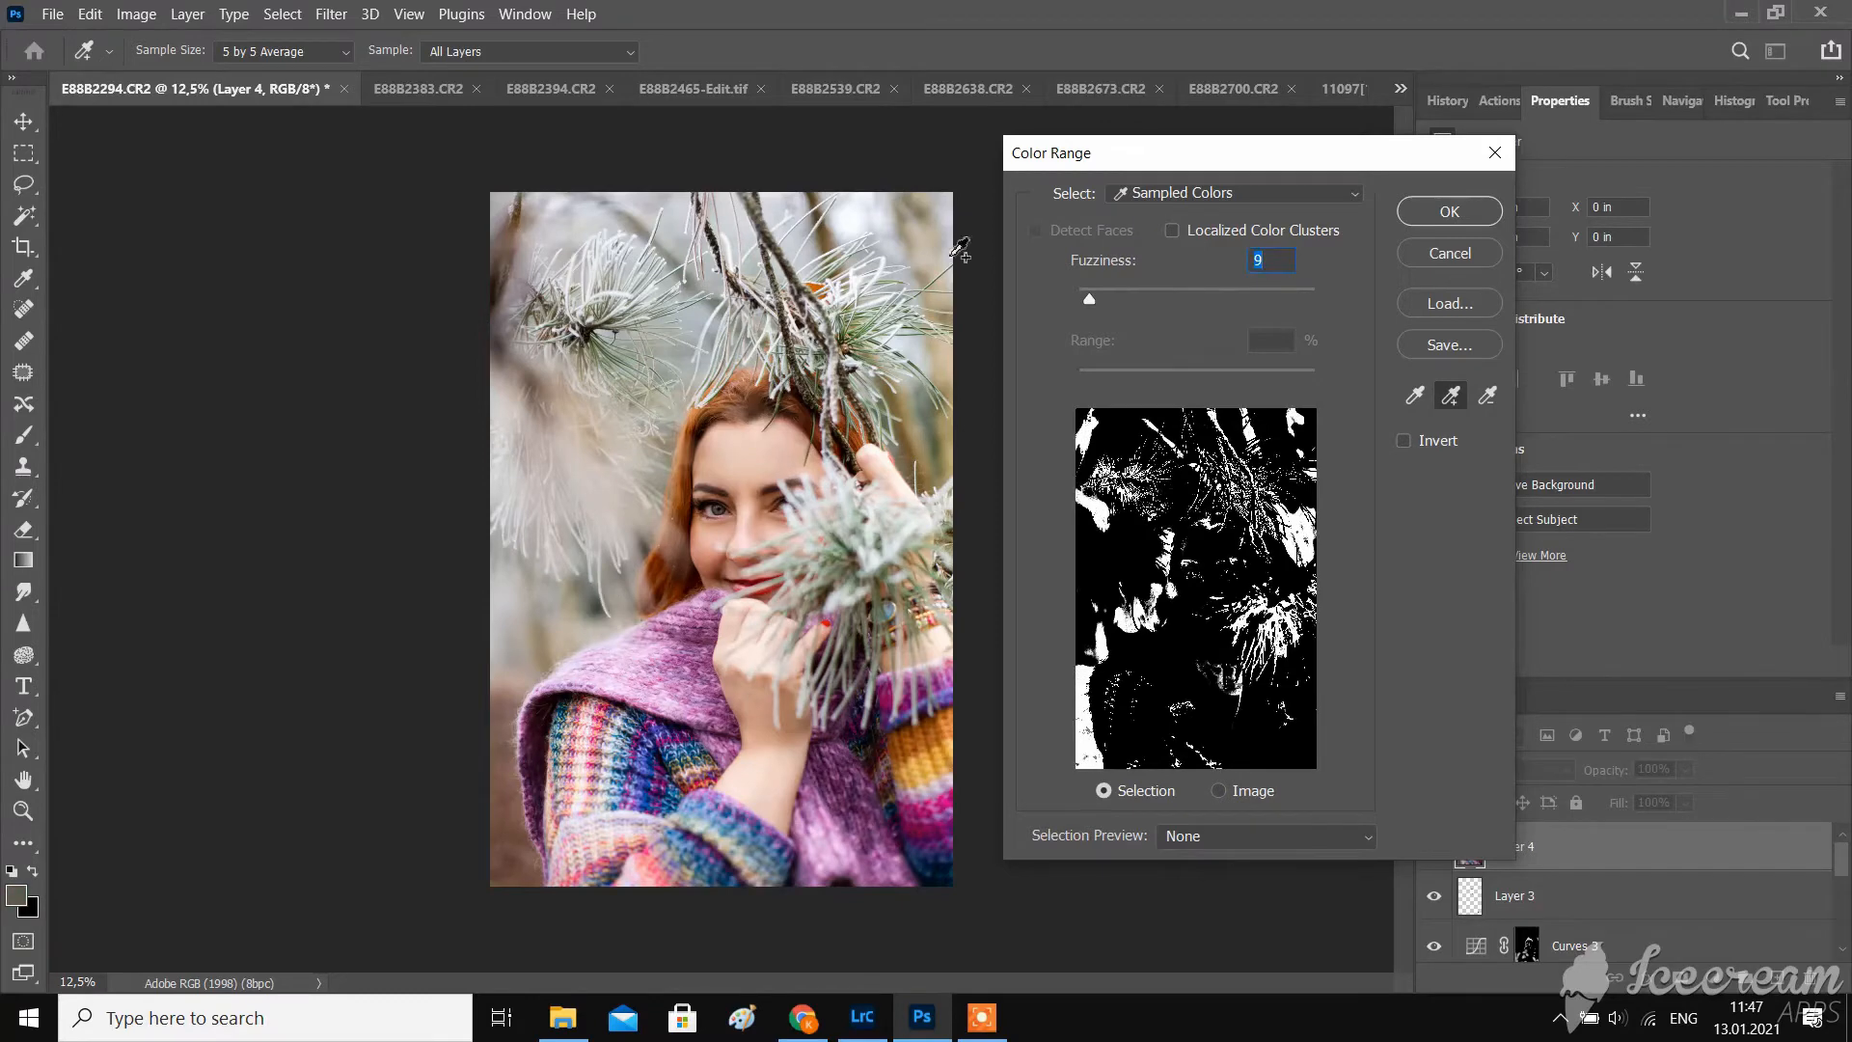
click(912, 220)
click(529, 202)
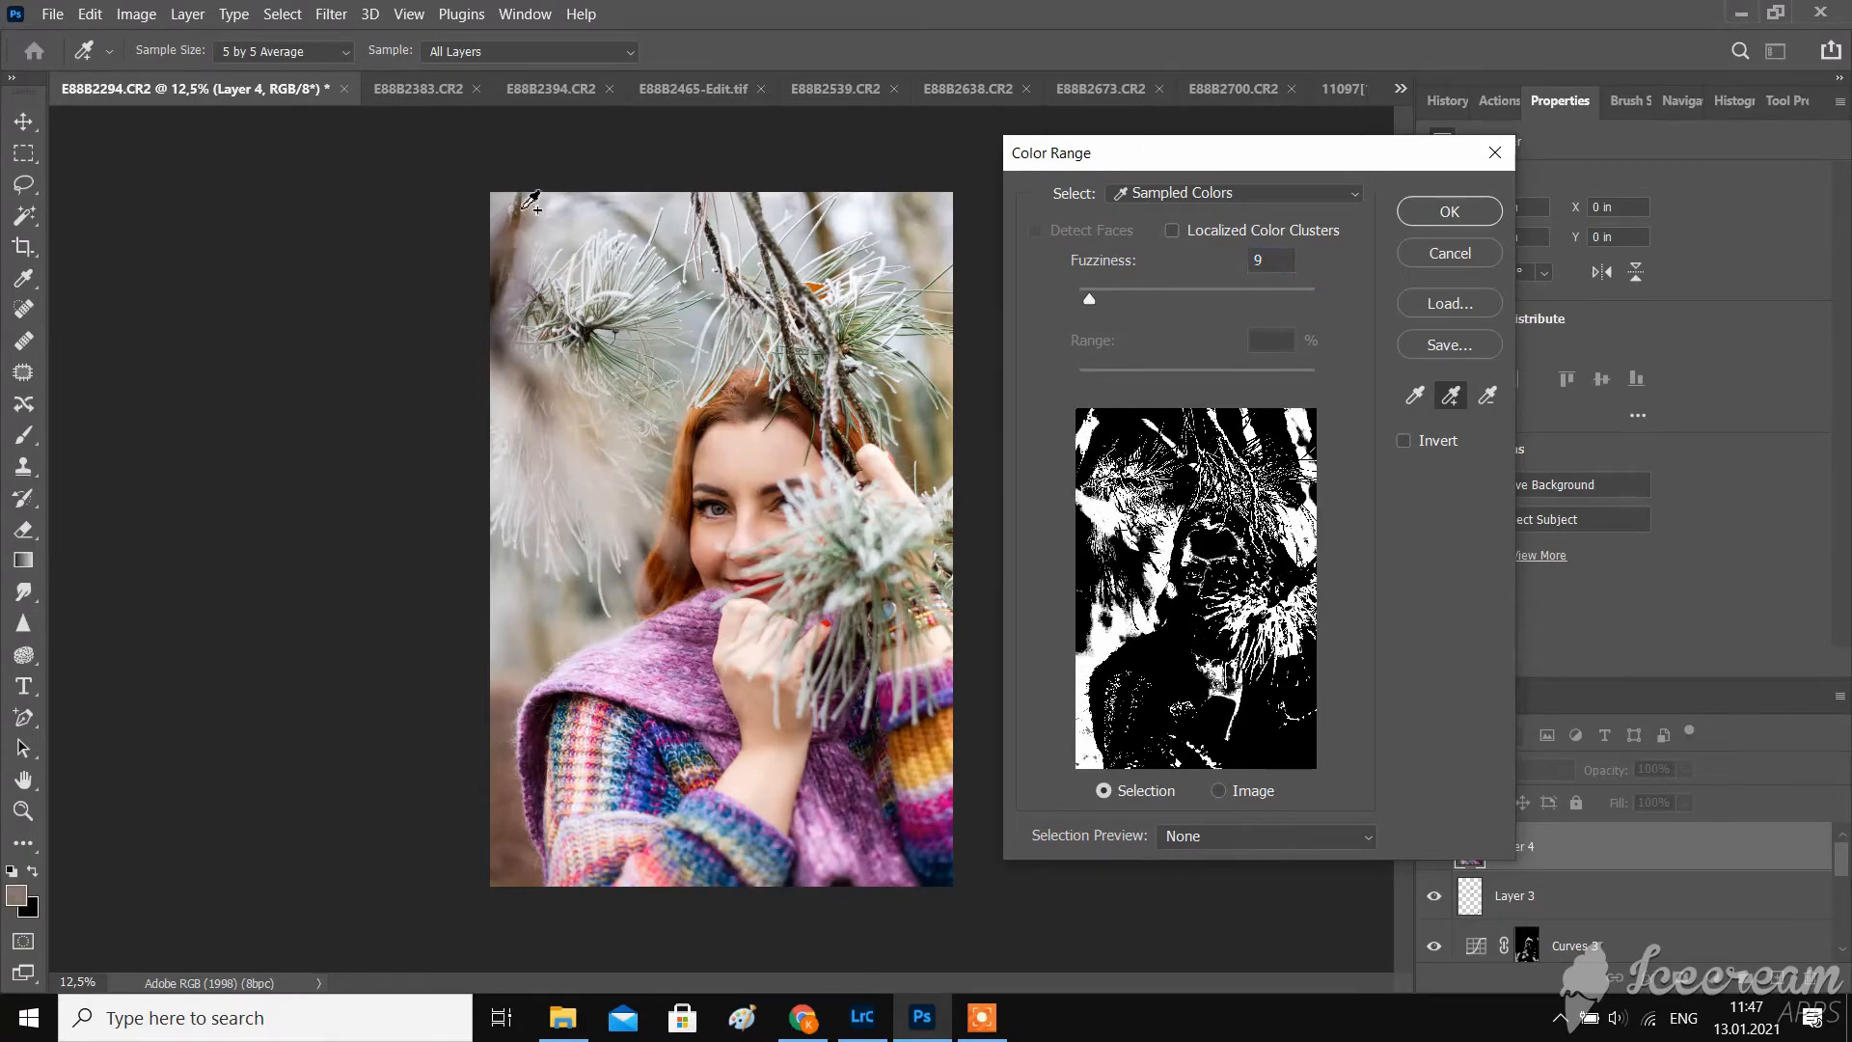
click(715, 234)
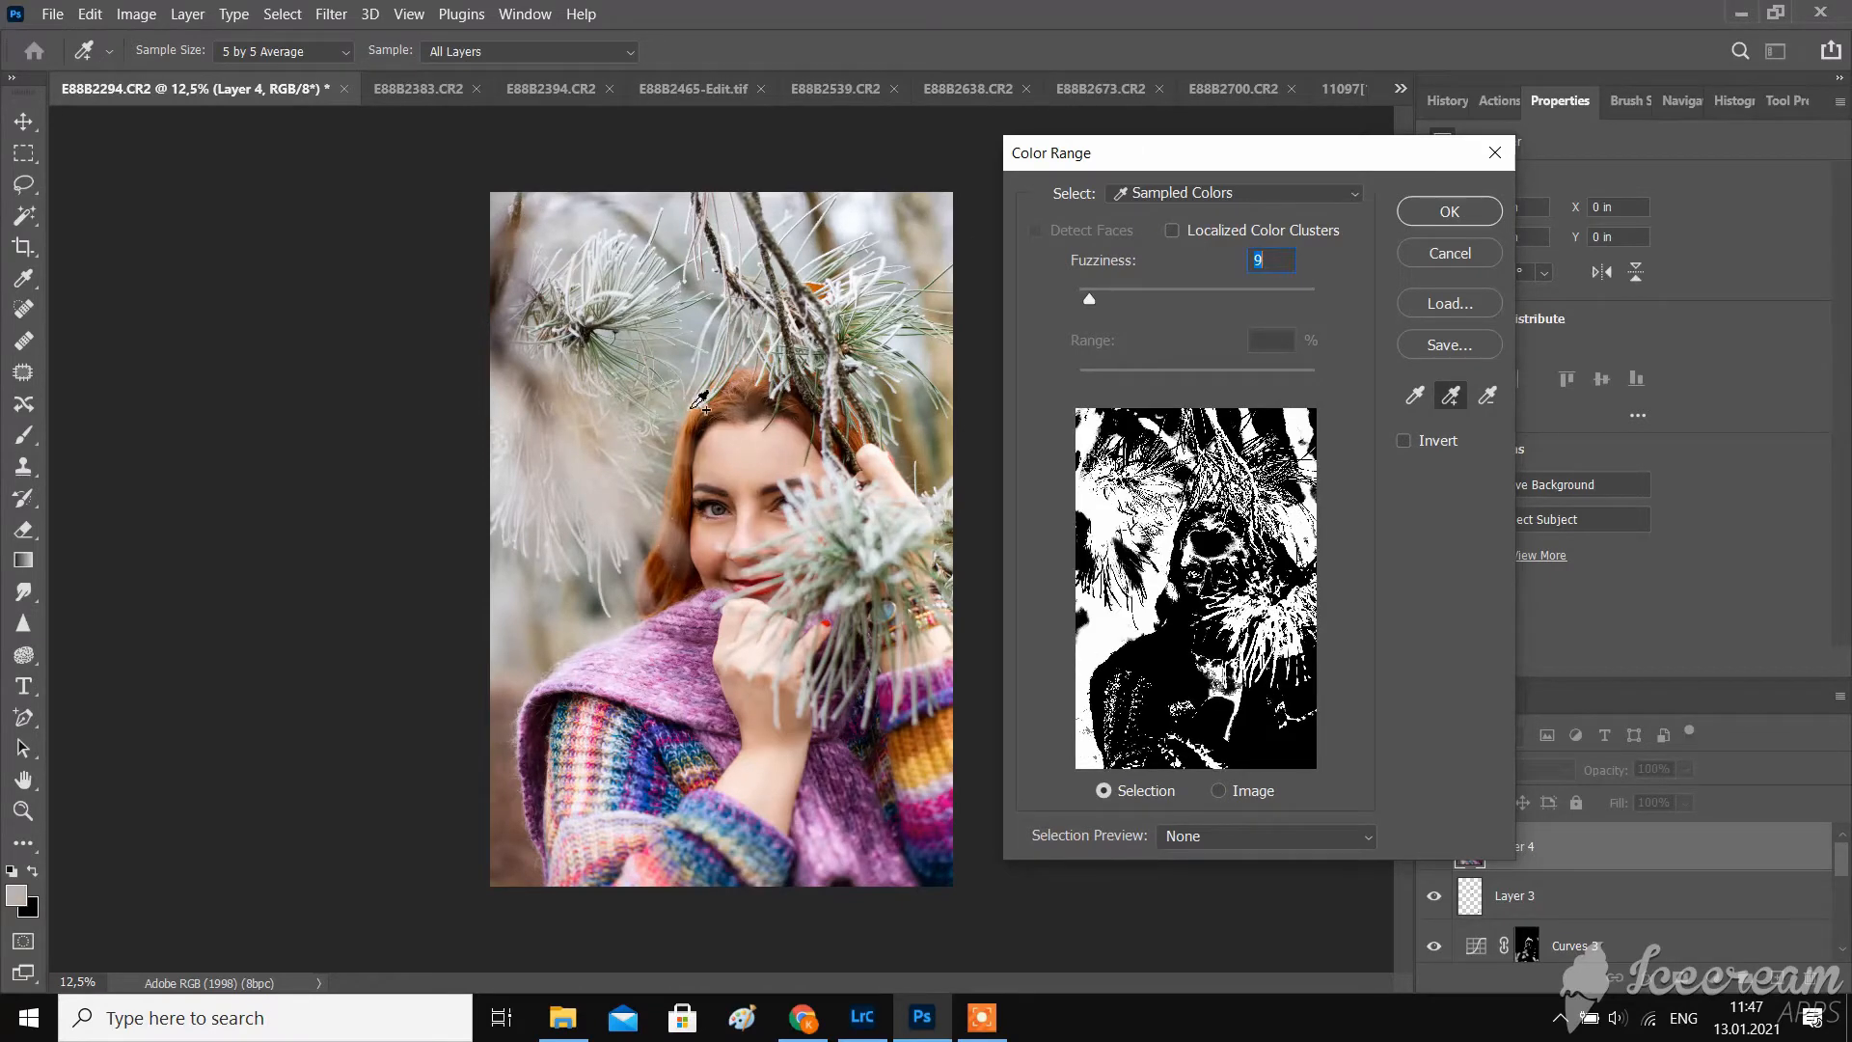
- Add the green pine needles, the dark branch and the yellowish background tone to the sampled colors
key(ctrl+plus)
click(472, 147)
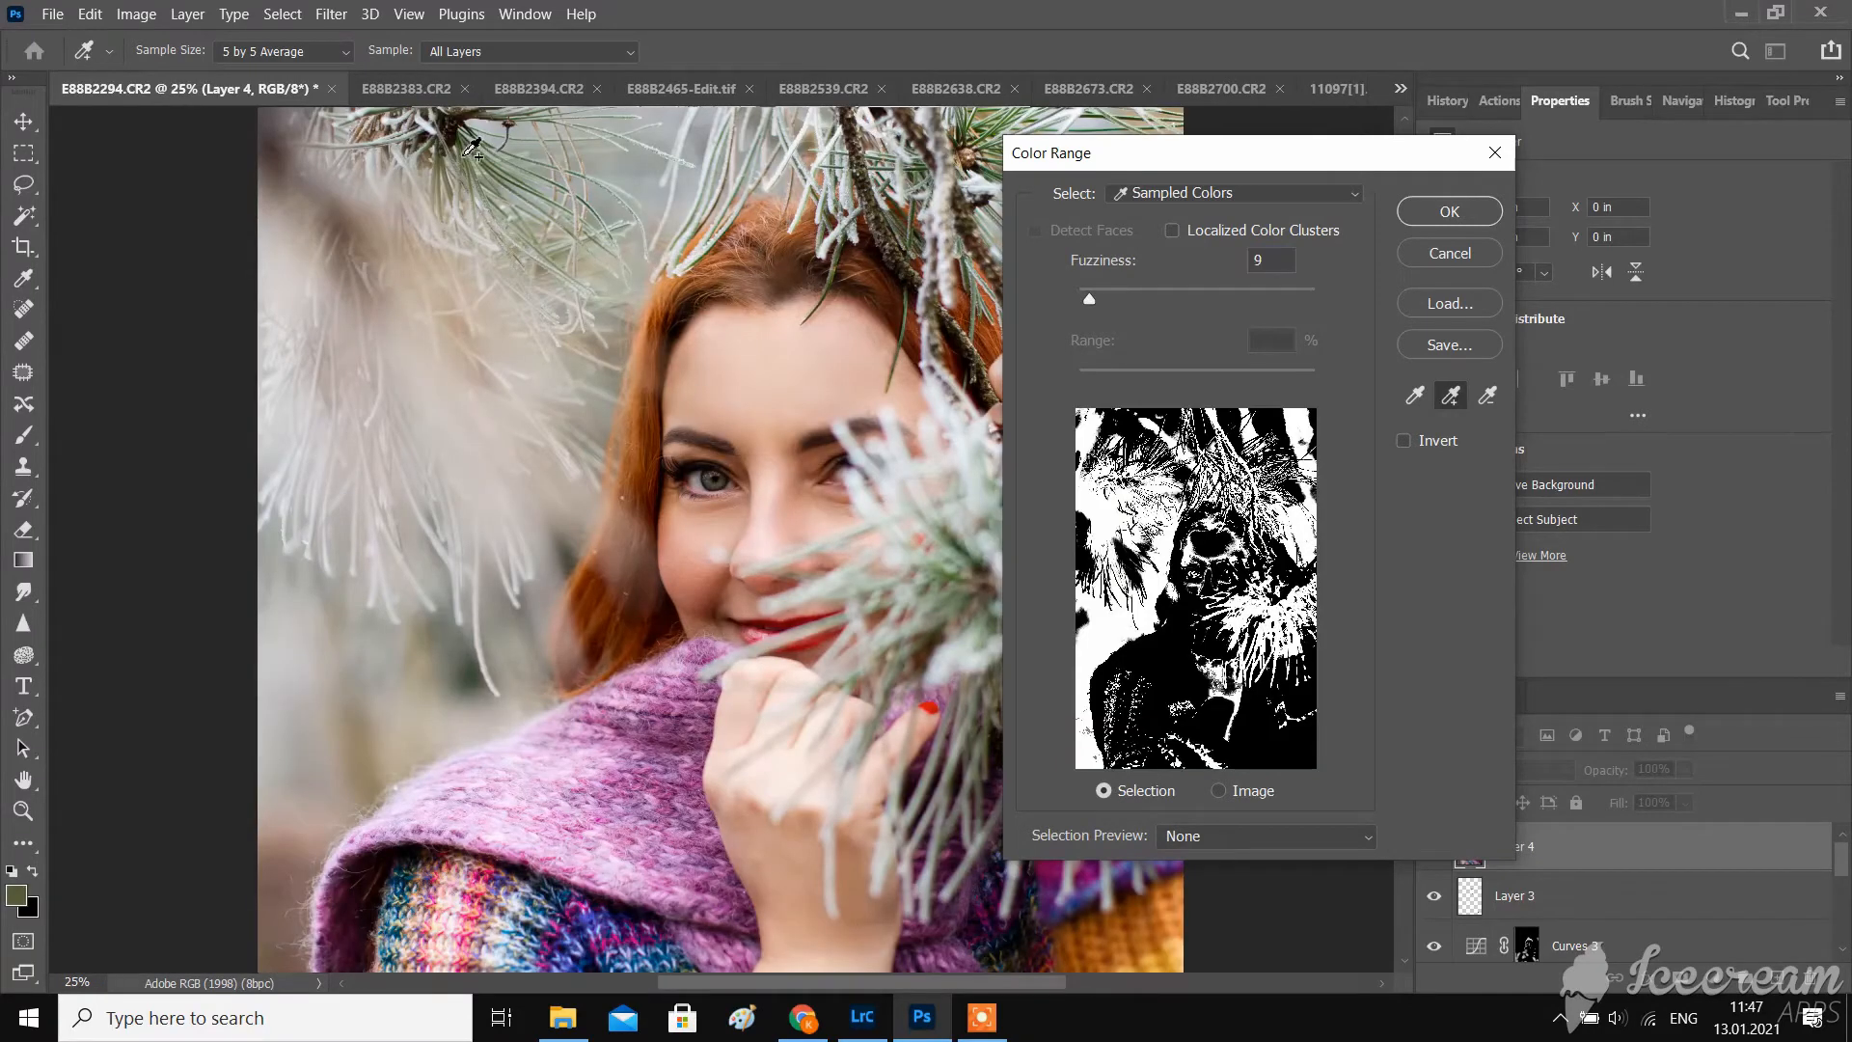
click(882, 226)
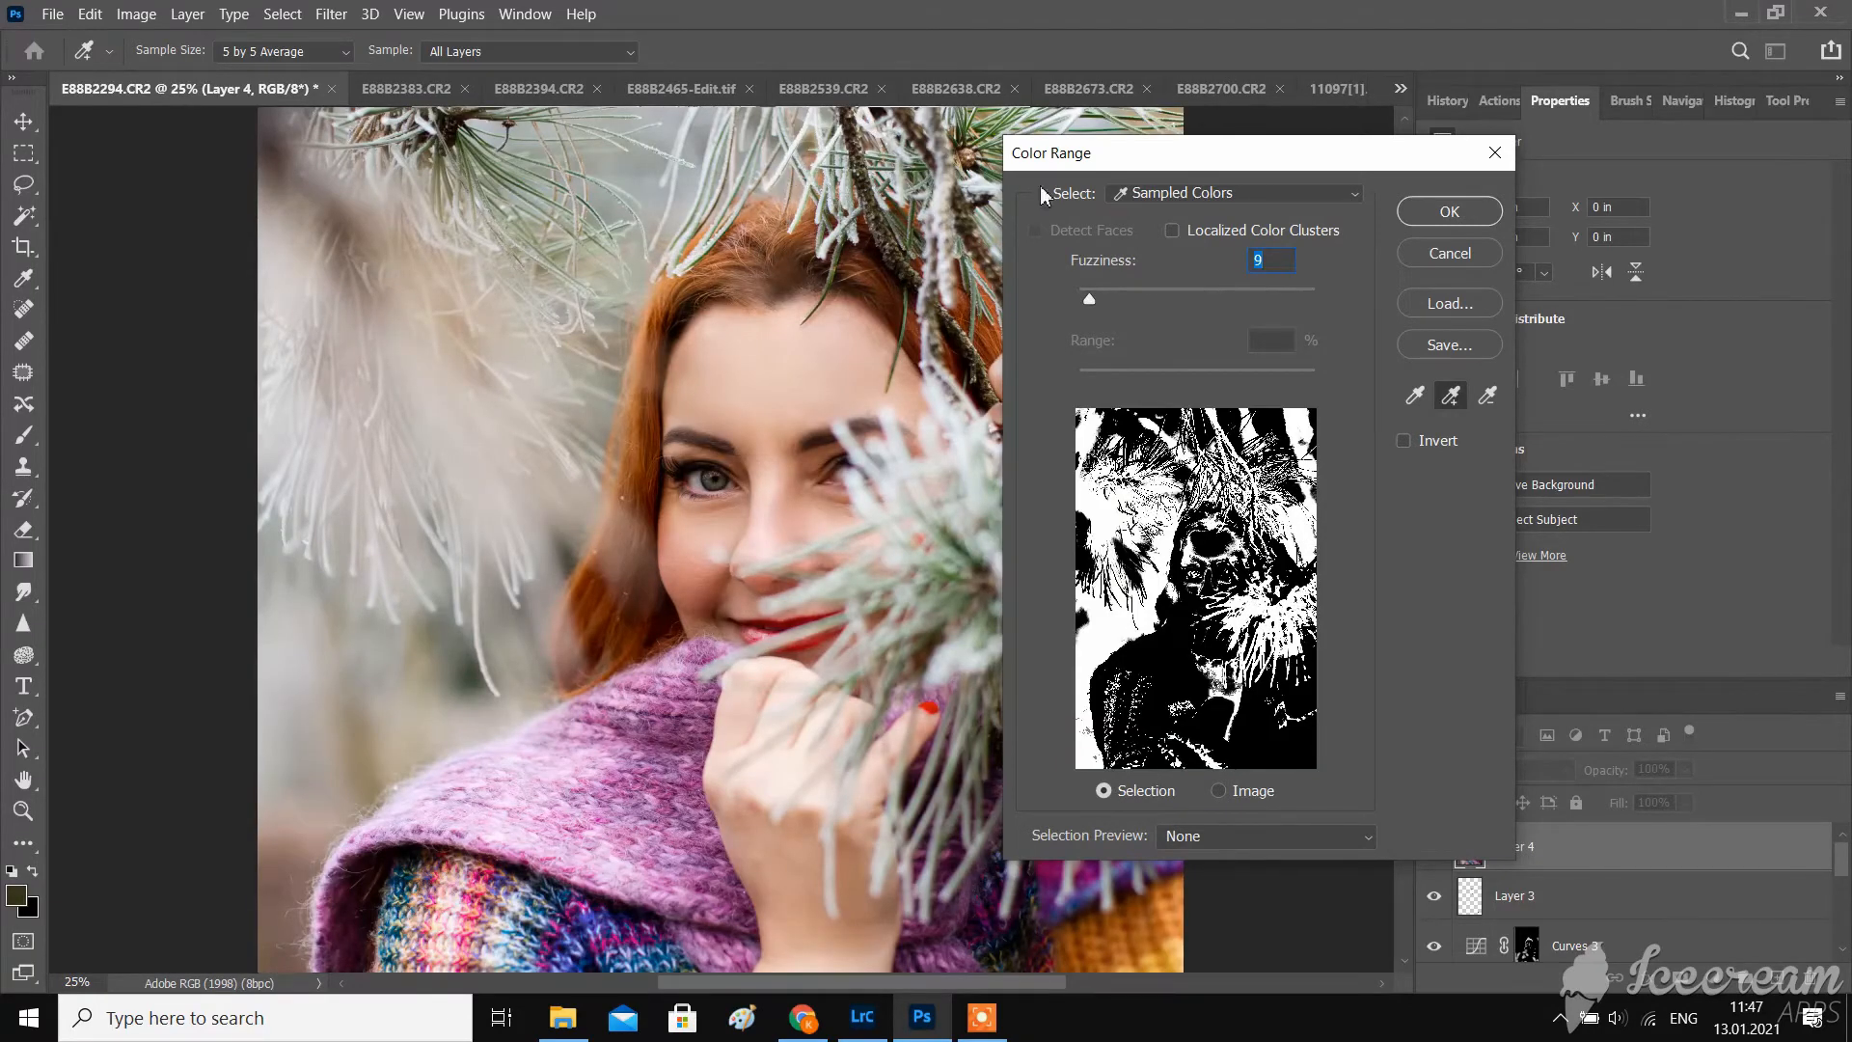
drag(1337, 152, 1304, 171)
click(1146, 359)
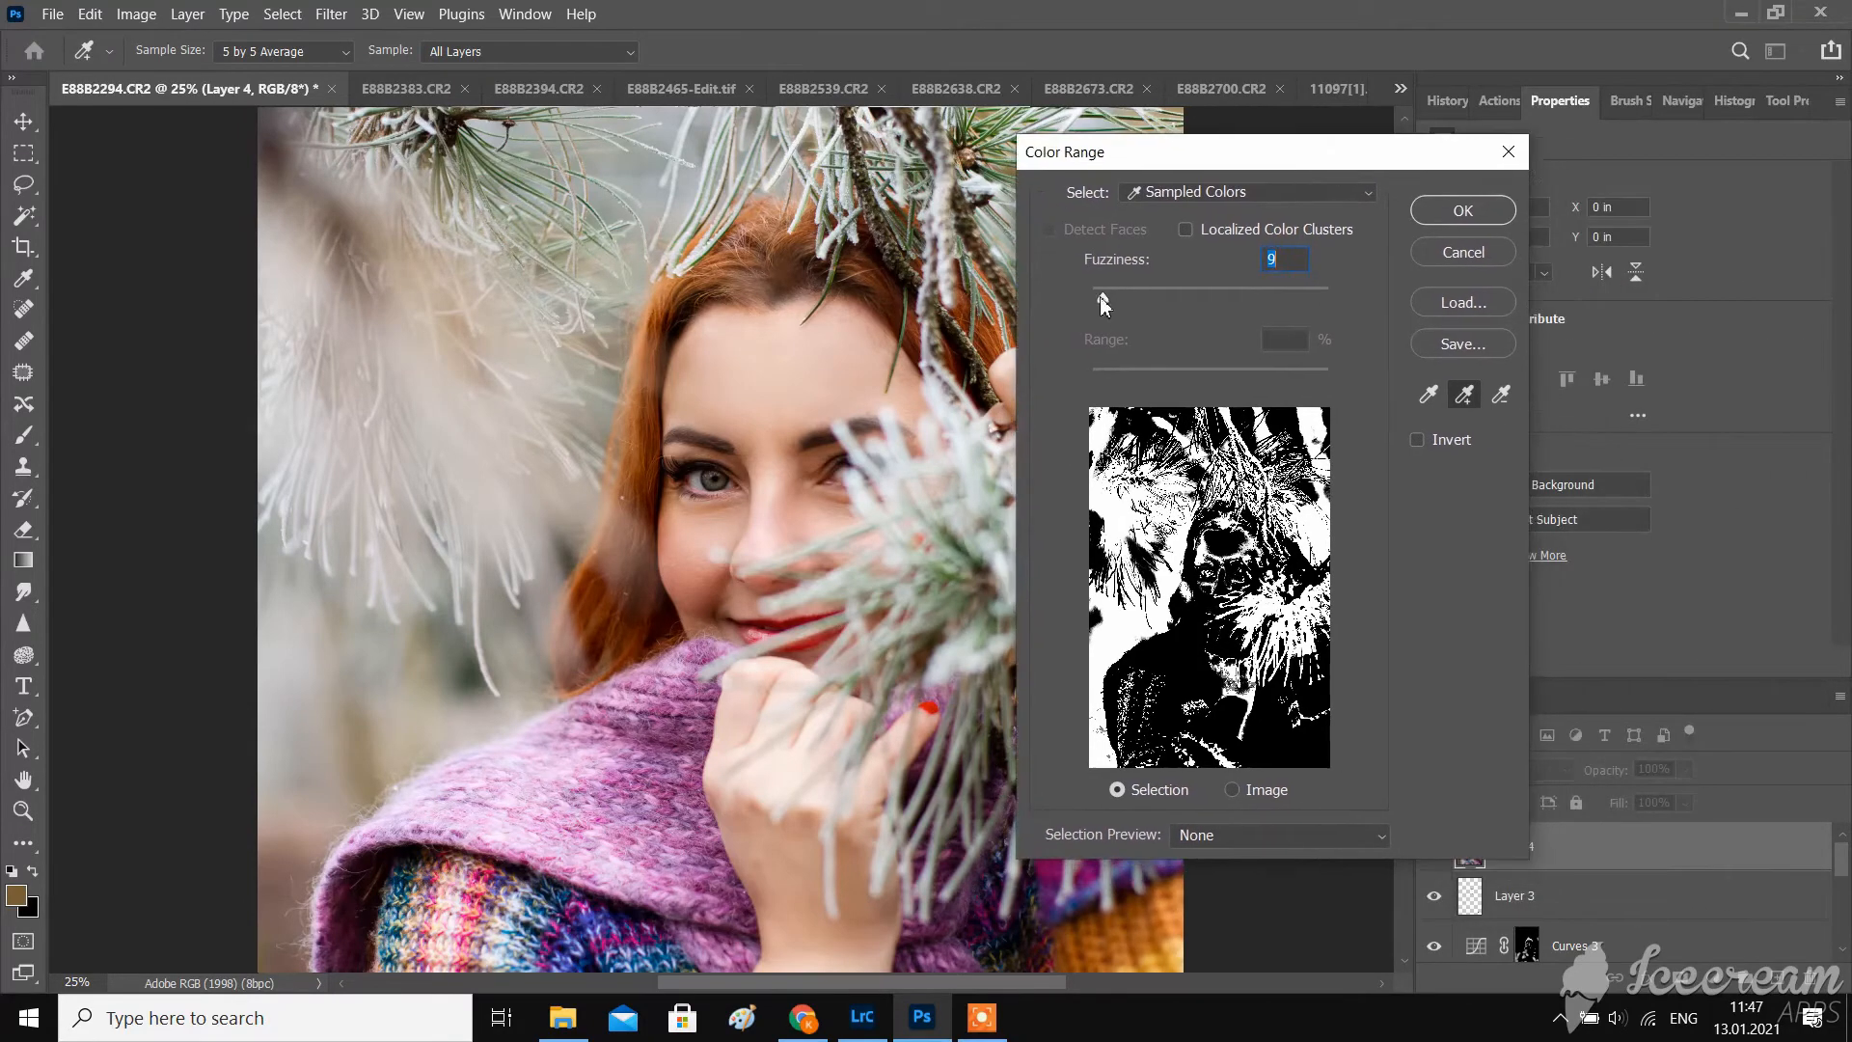
- Set the Color Range fuzziness to 104, checking the selection in the Grayscale preview, and accept the selection
drag(1104, 304, 1209, 298)
click(1254, 835)
click(1244, 873)
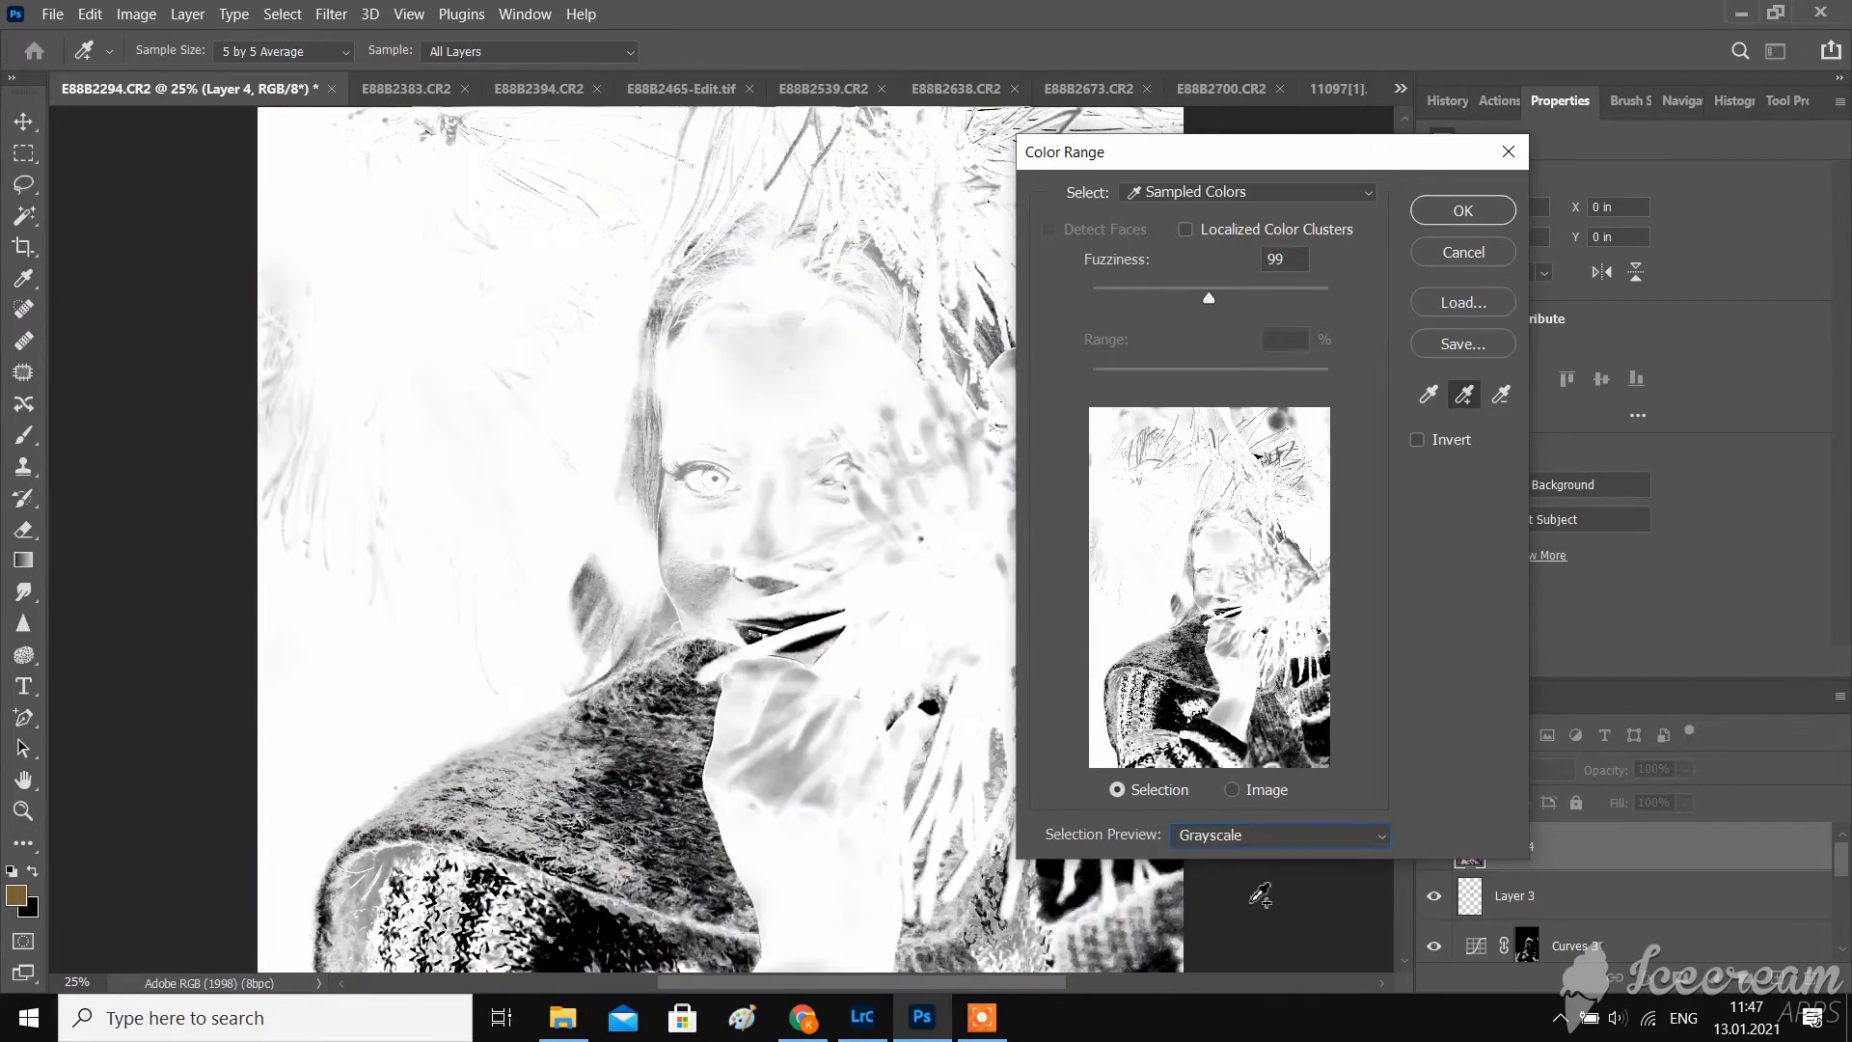
click(1254, 836)
click(1240, 855)
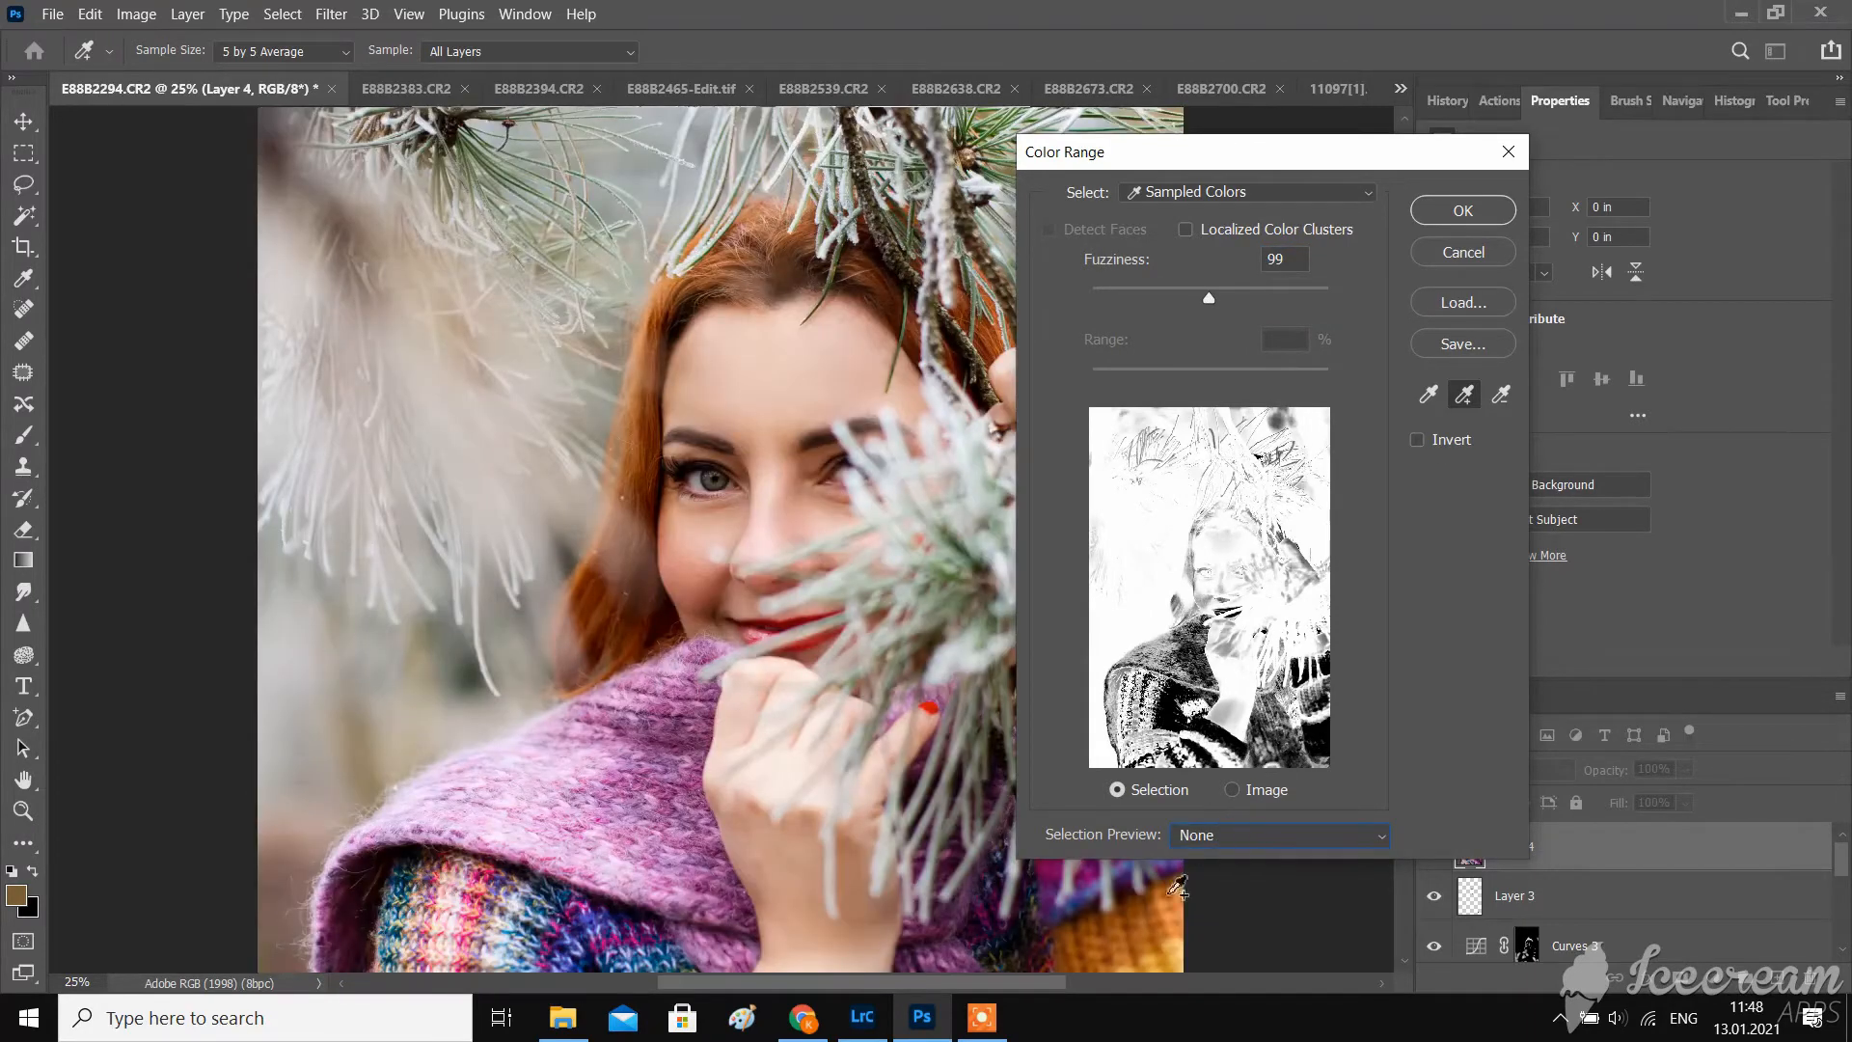
click(981, 1017)
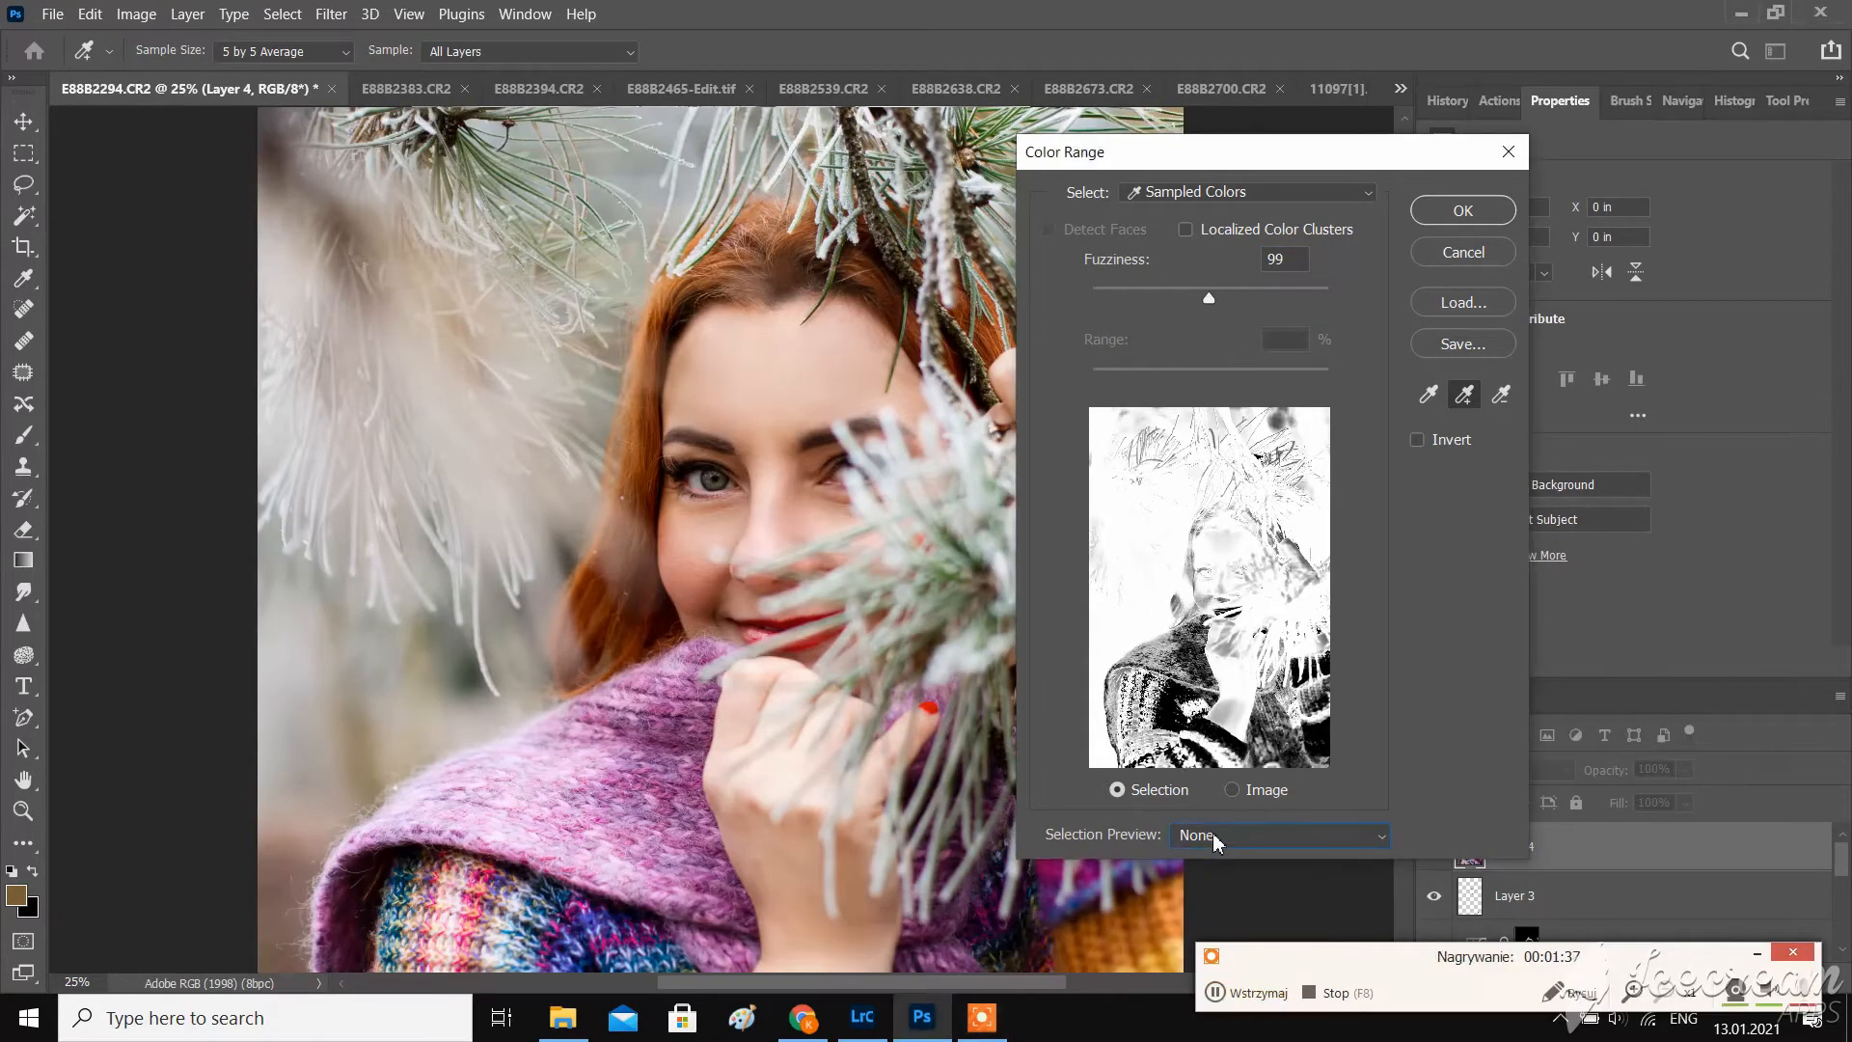
click(1382, 842)
click(1245, 873)
drag(1211, 296, 1215, 293)
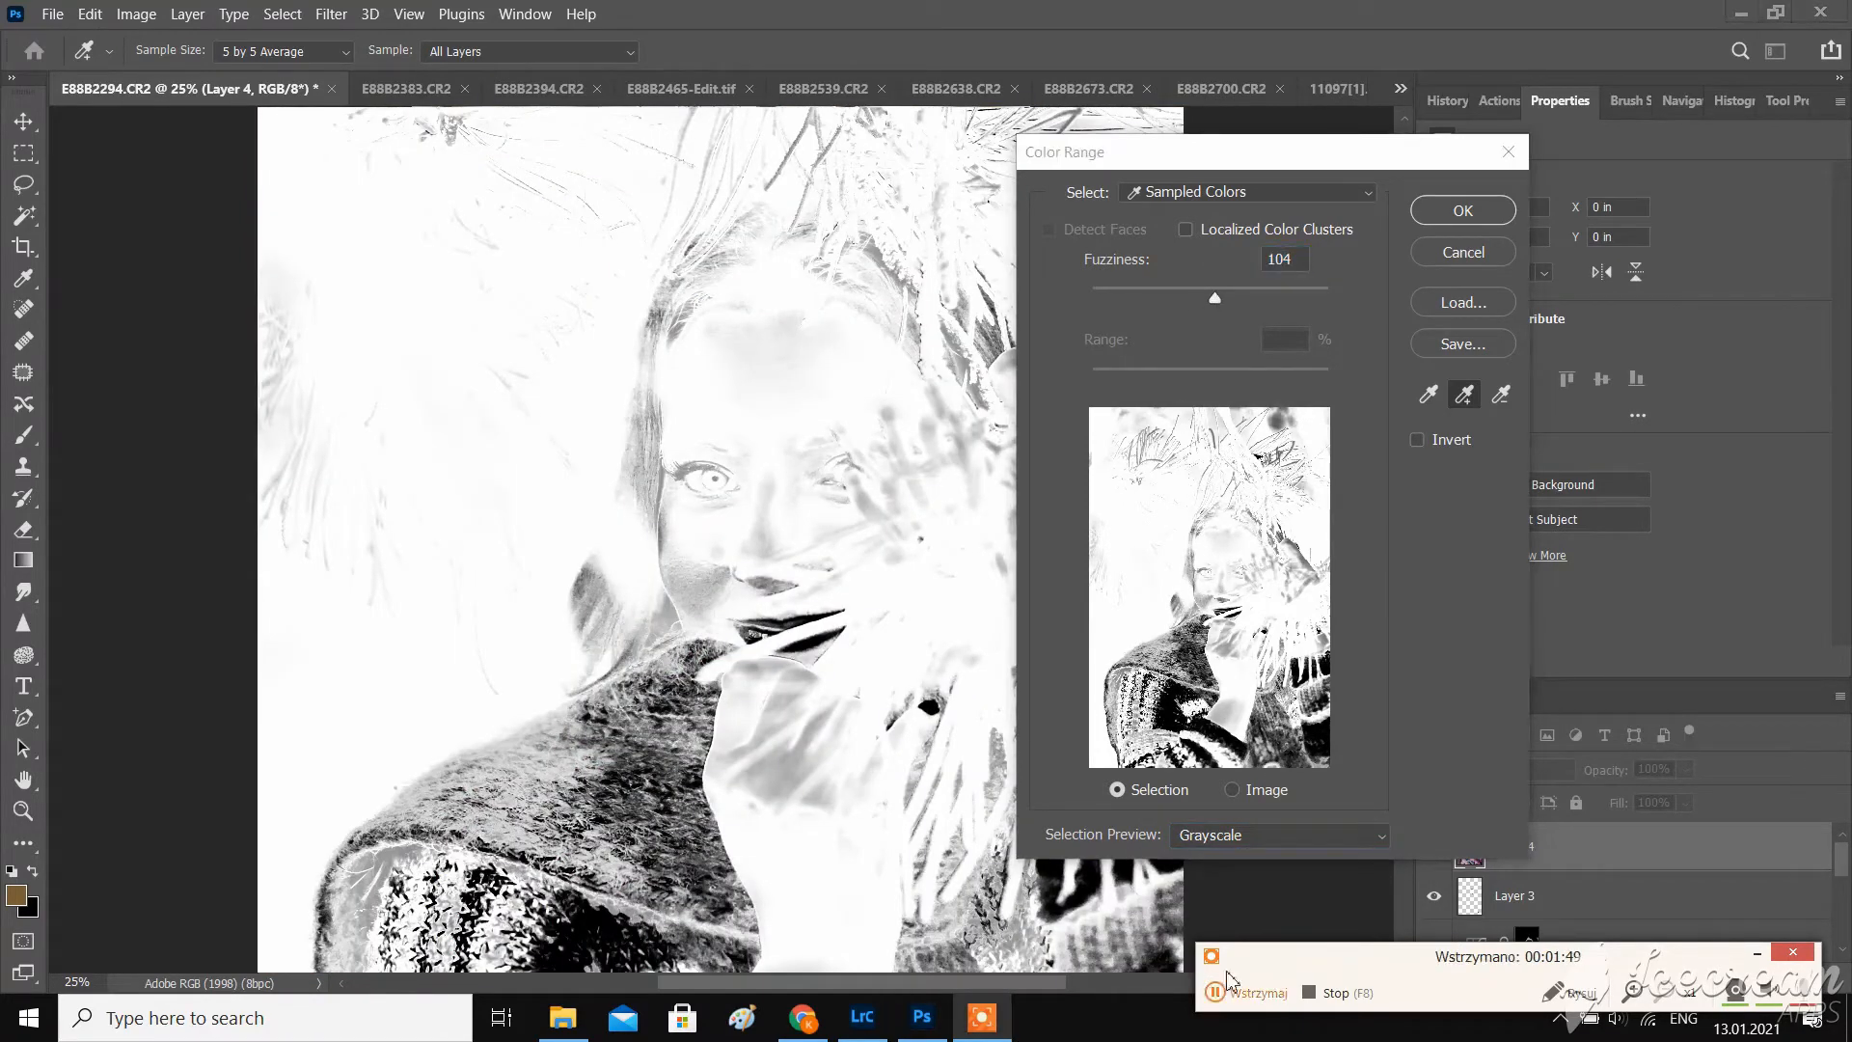
click(1464, 212)
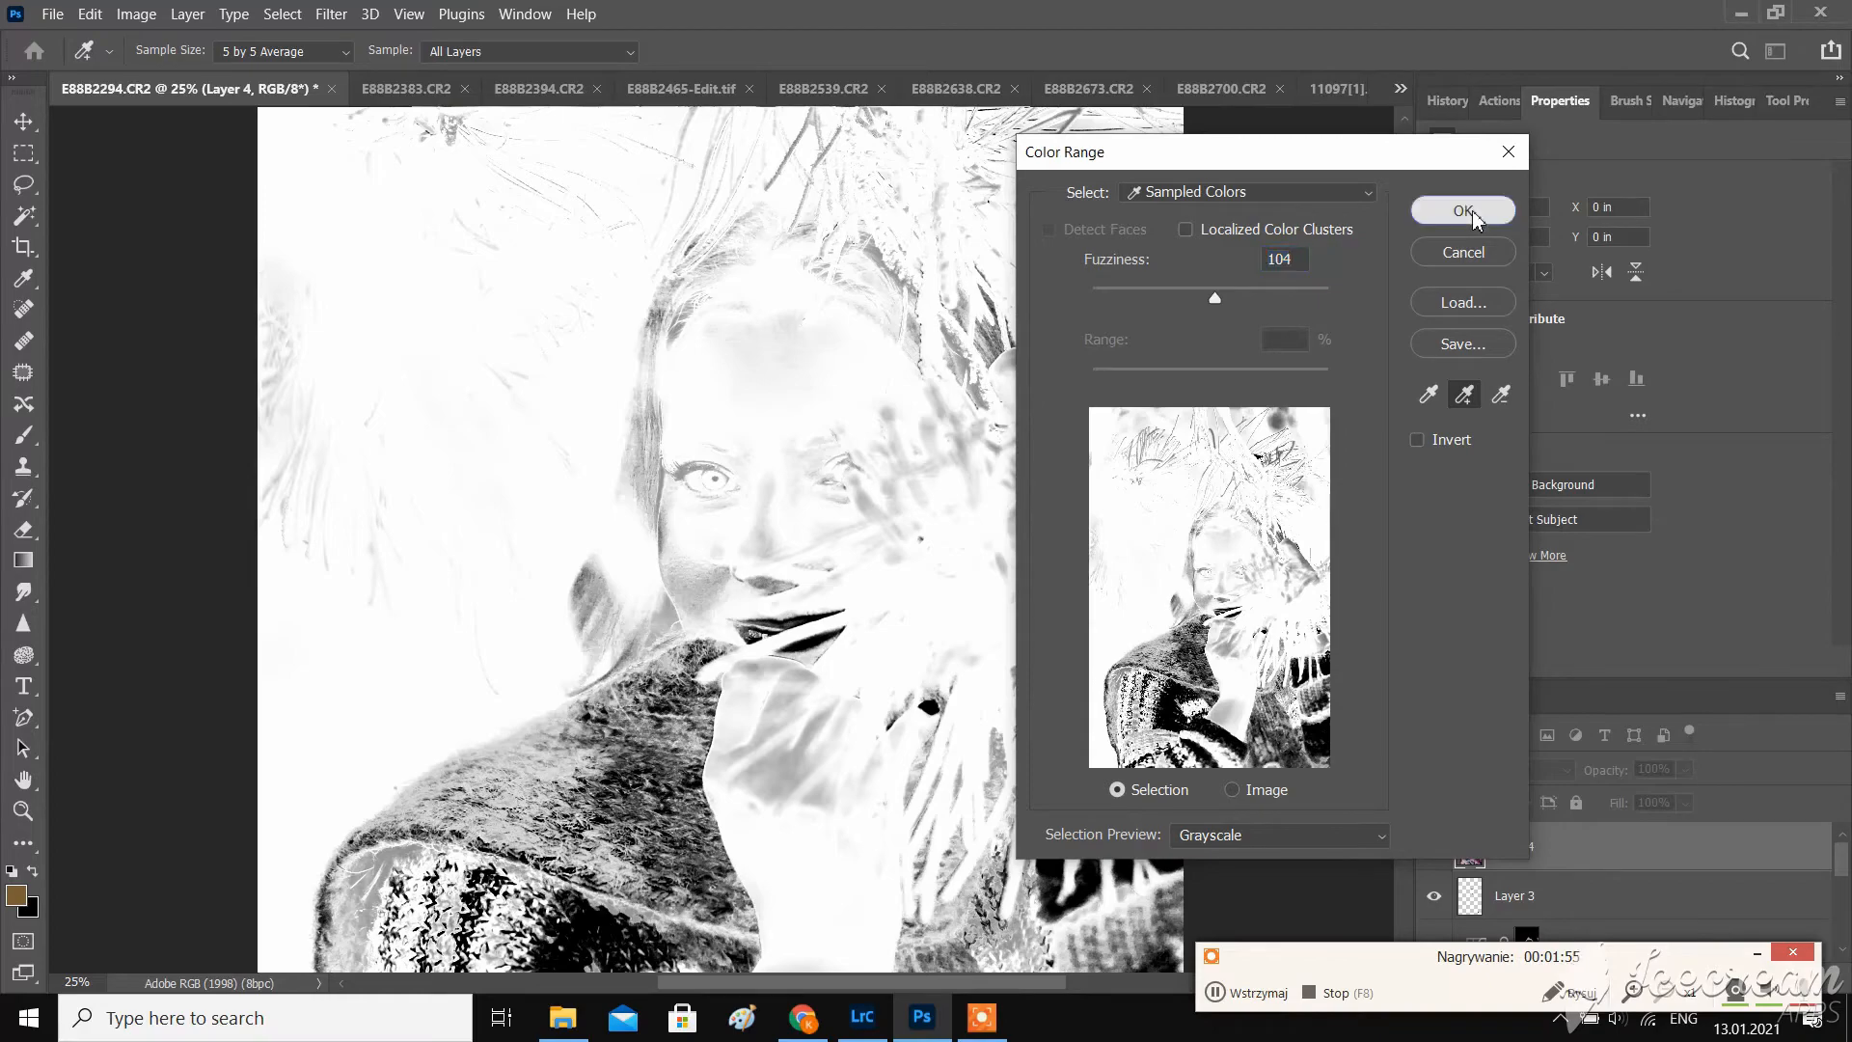
- Create a Solid Color fill layer from the selection using pure white (ffffff)
drag(1688, 950, 1660, 781)
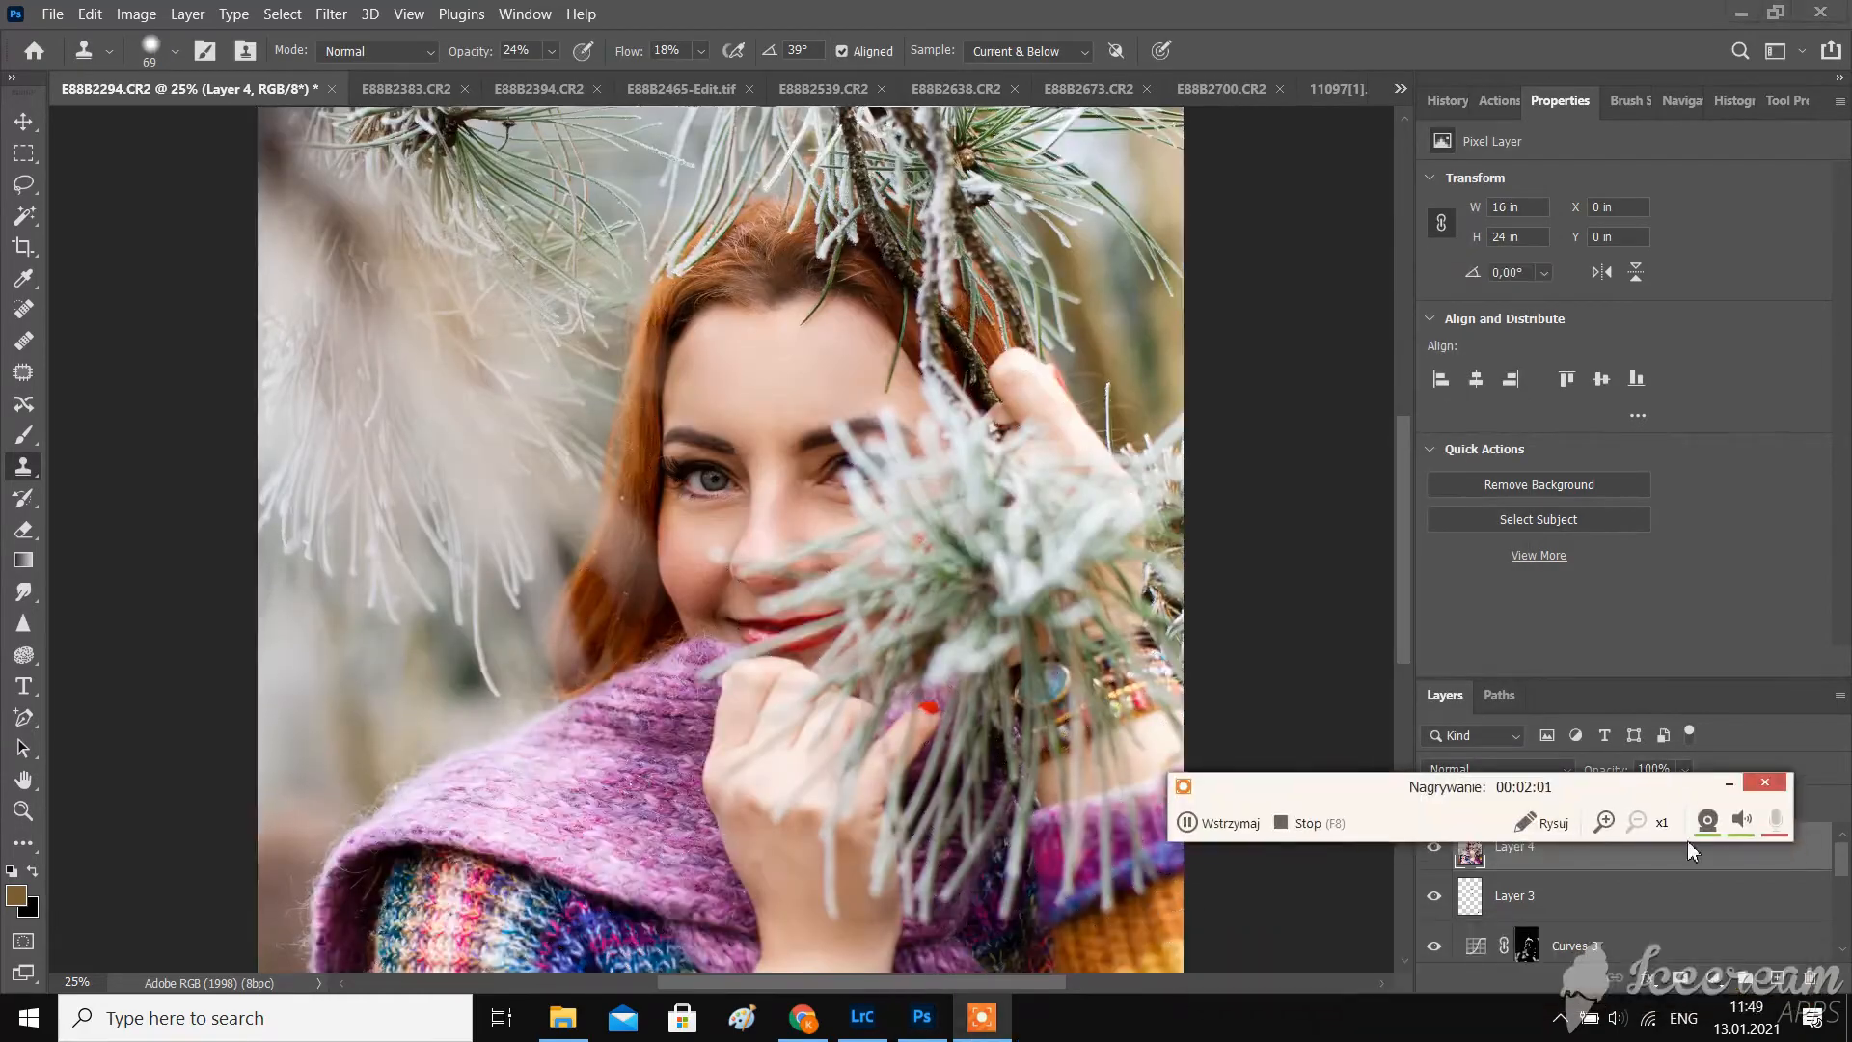
click(1722, 987)
click(1703, 558)
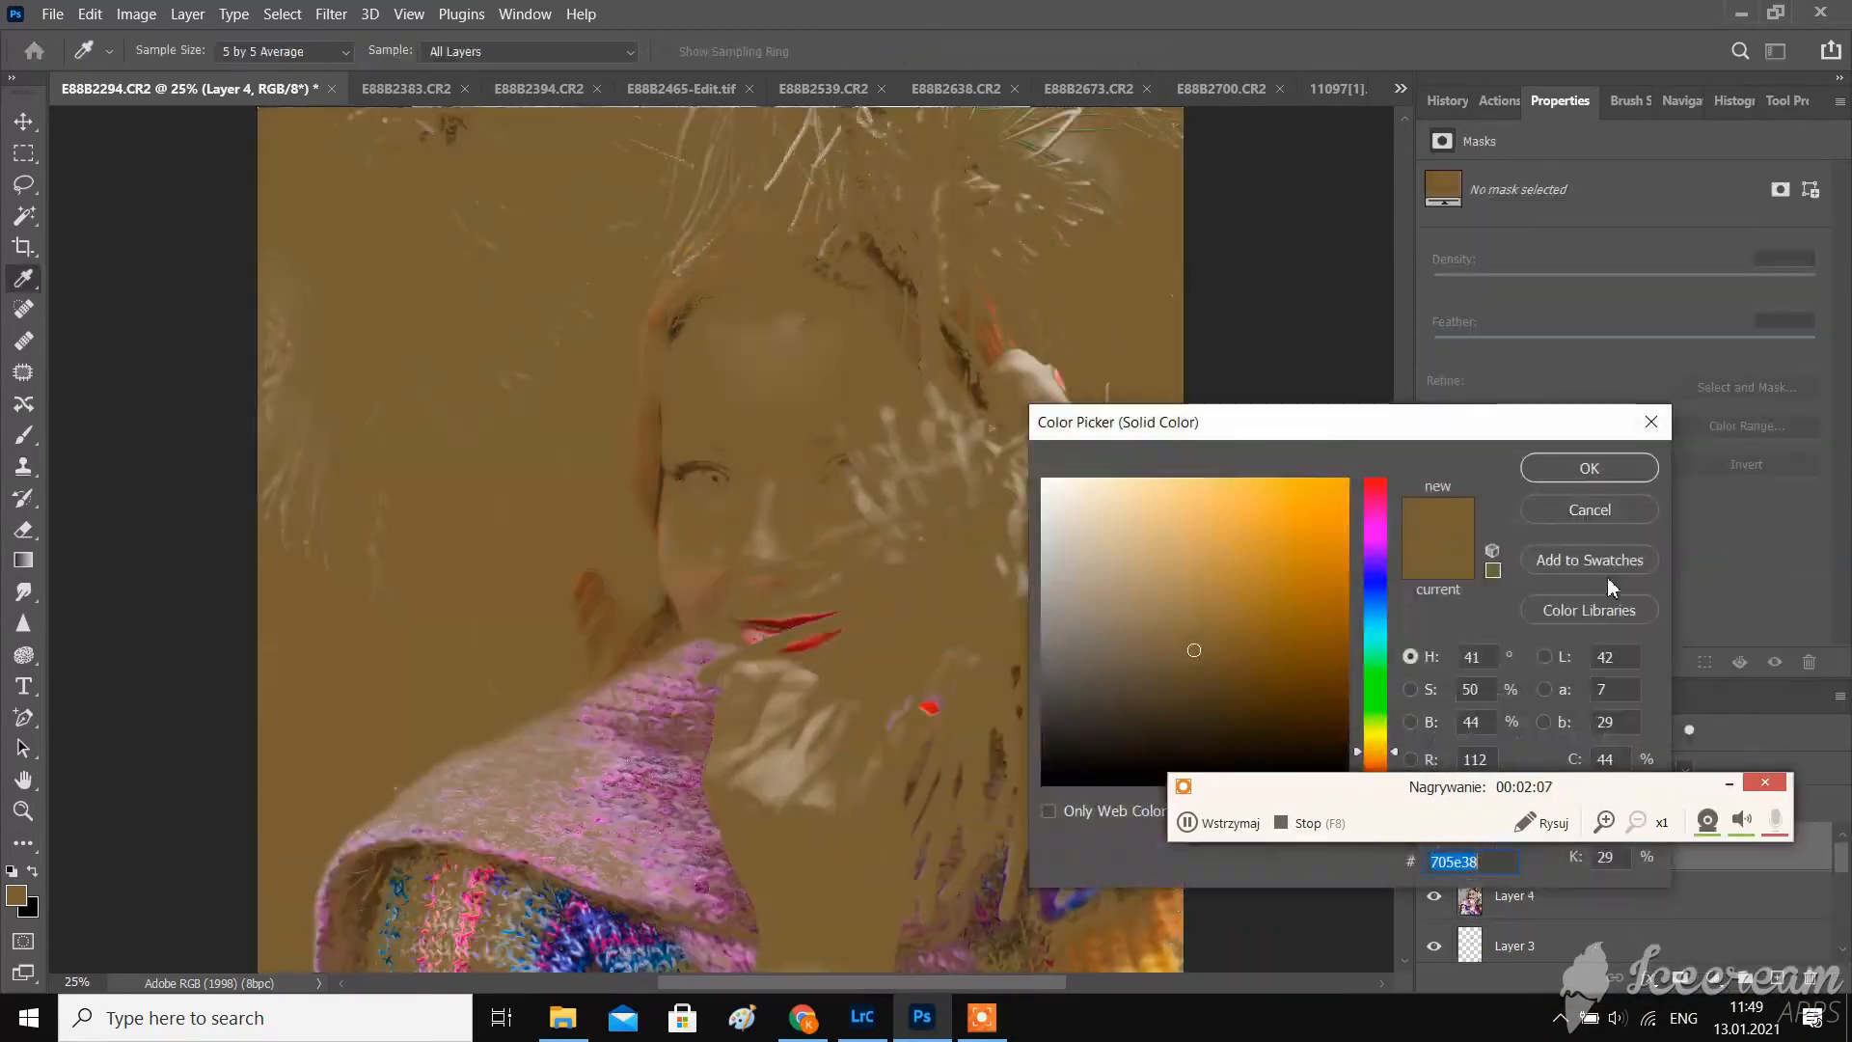
drag(1331, 410, 1160, 228)
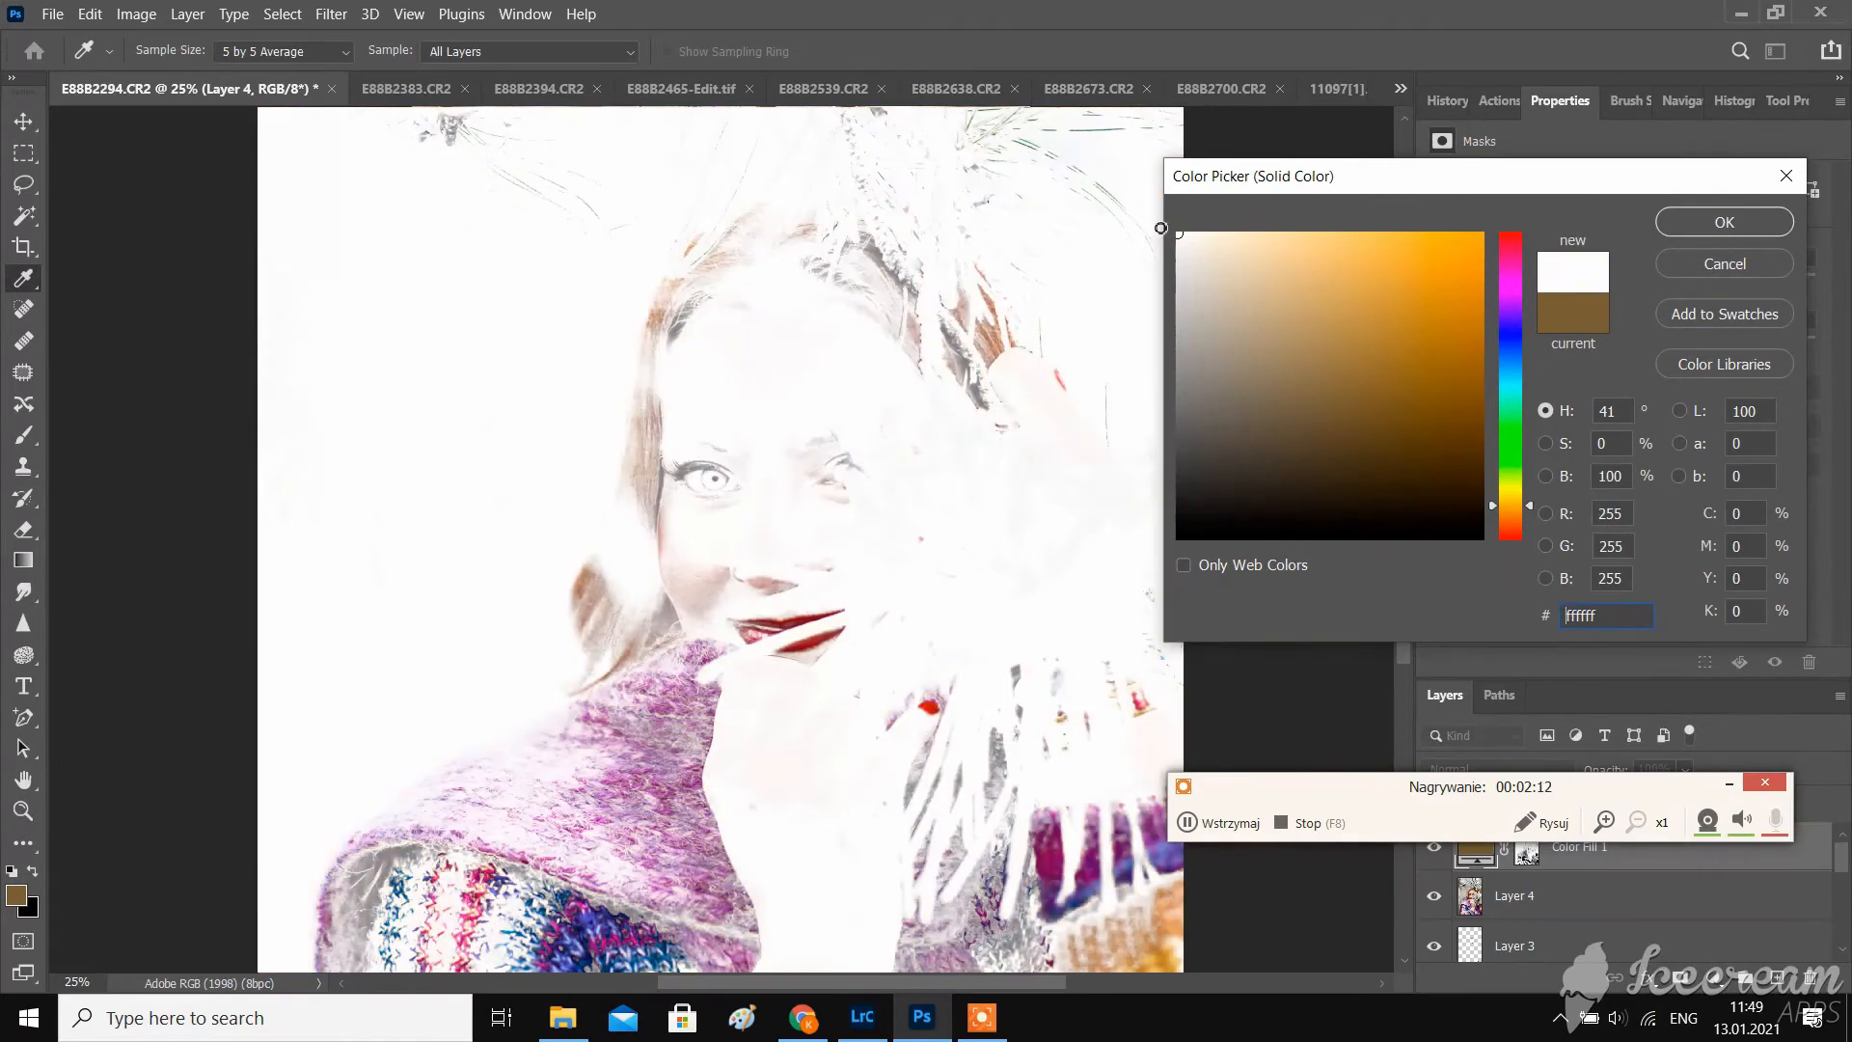
click(1723, 224)
- Open the Color Fill 1 layer's blending options and split the Underlying Layer dark Blend If slider to 128 / 223
click(1209, 831)
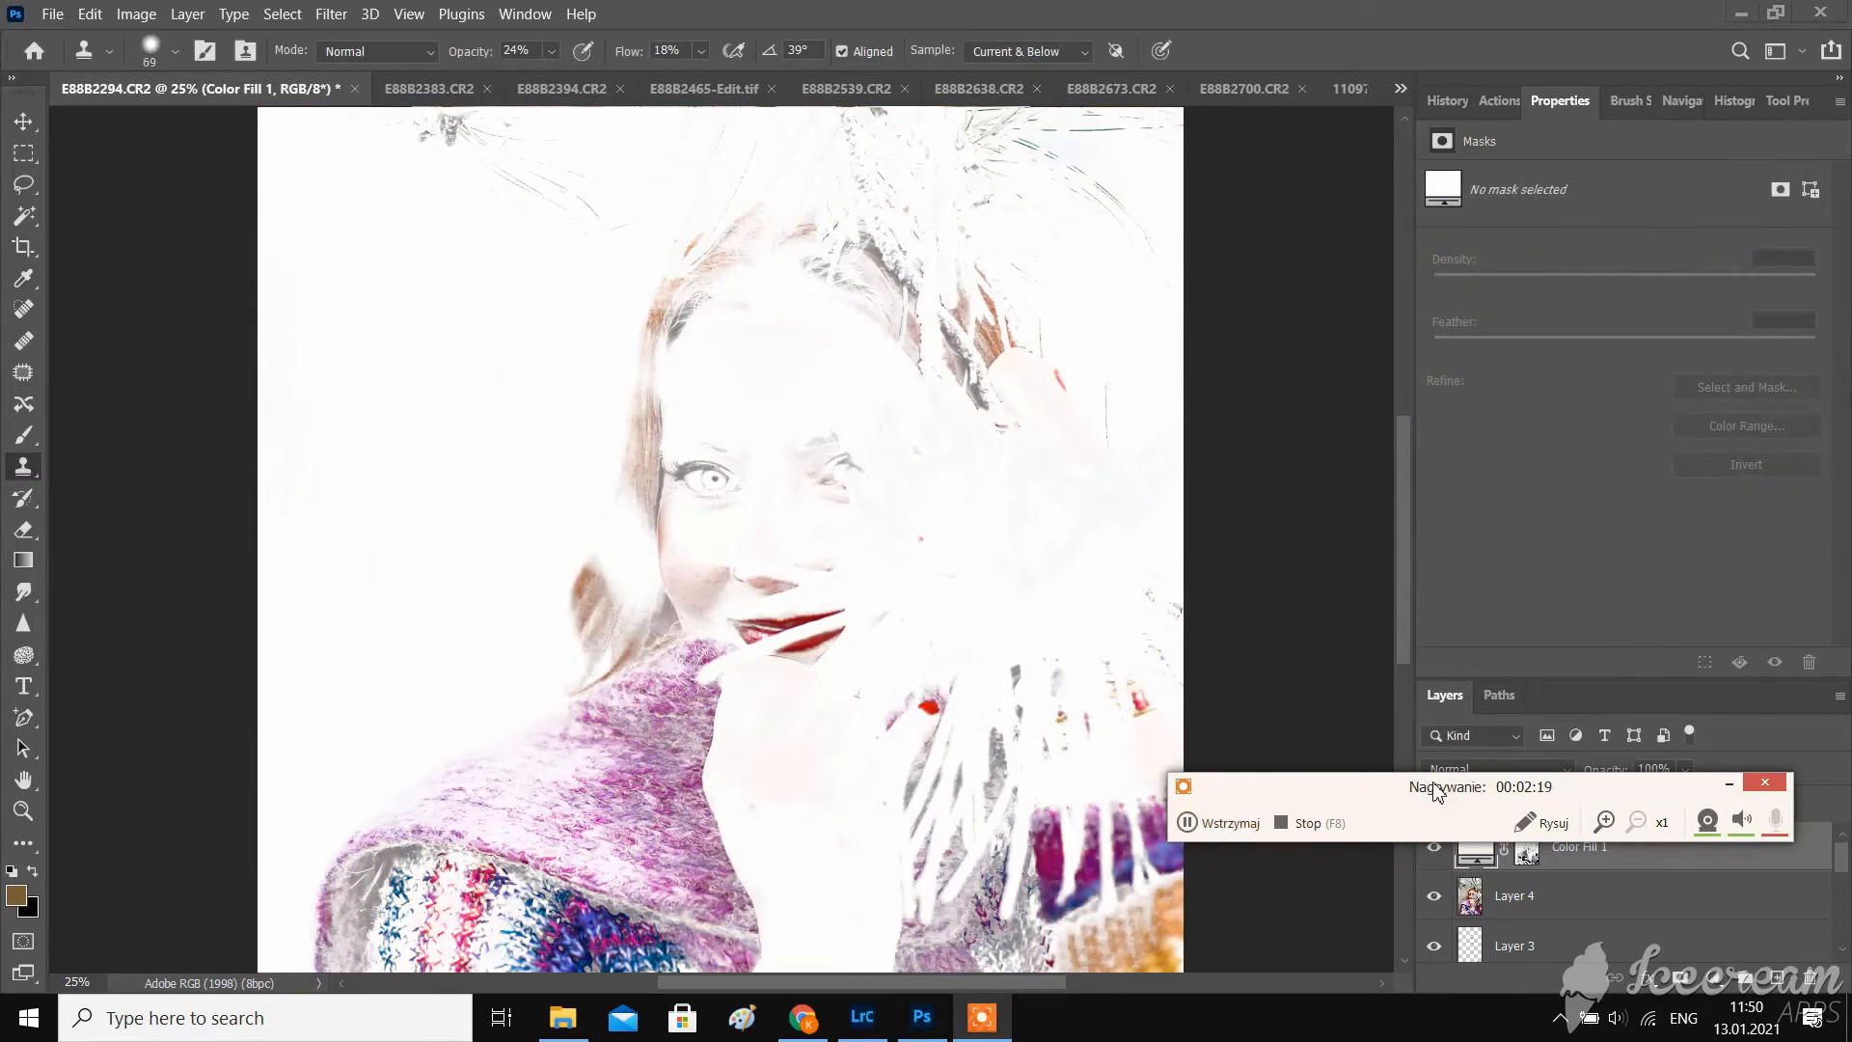
drag(1434, 790, 1364, 977)
click(1555, 844)
right_click(1575, 839)
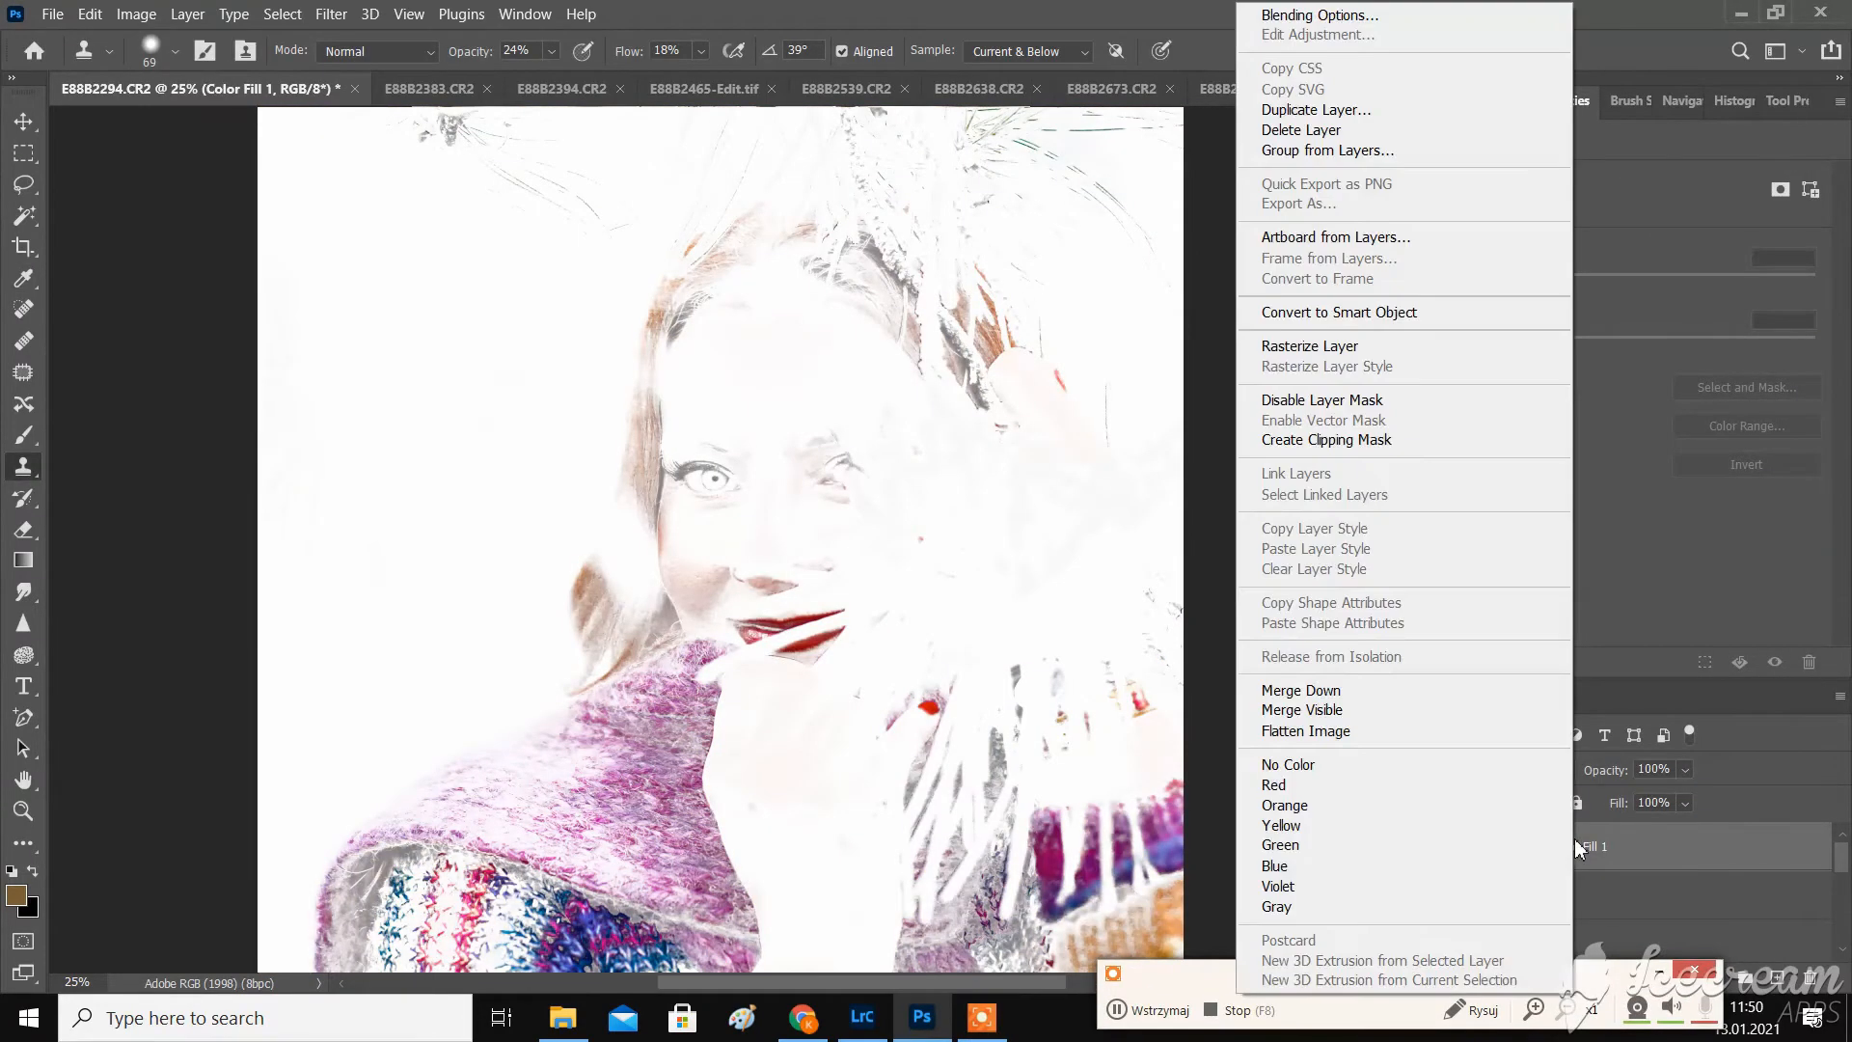
click(1582, 845)
double_click(1584, 847)
click(1683, 851)
double_click(1685, 853)
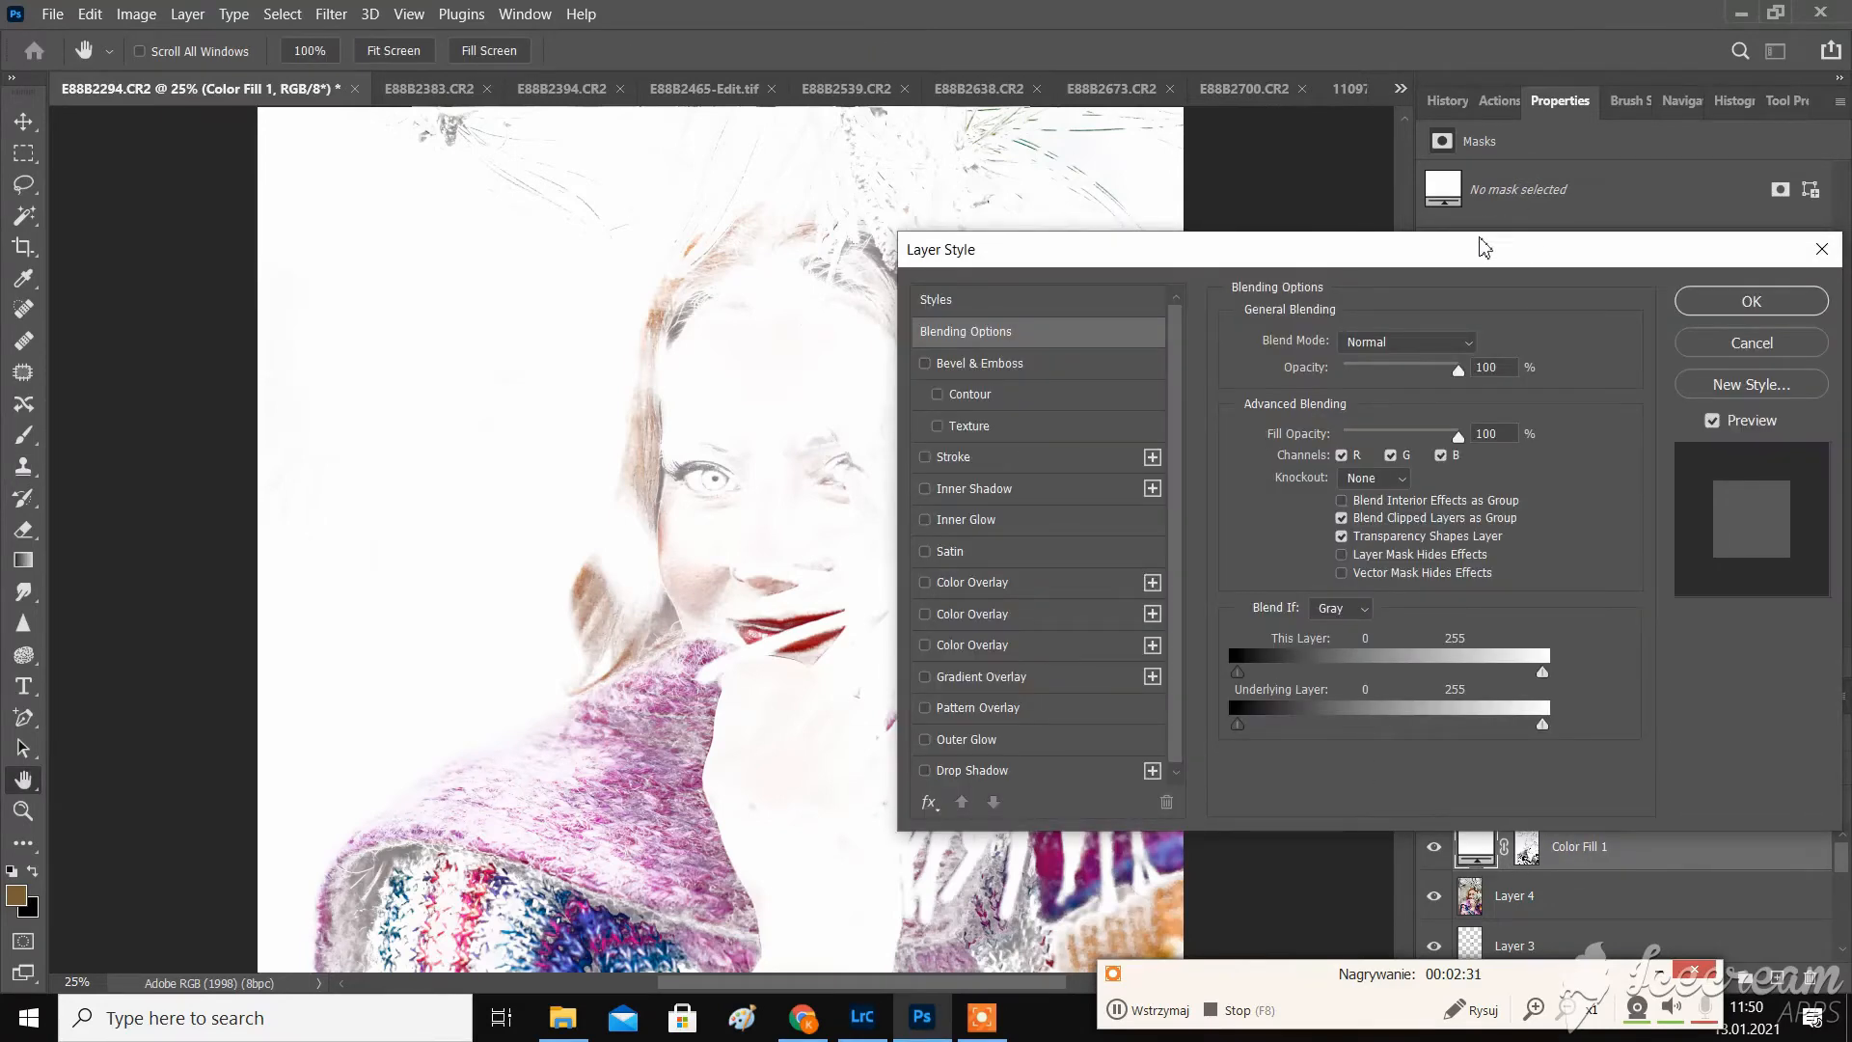
drag(1483, 248, 1597, 205)
drag(1352, 681, 1545, 681)
drag(1368, 686, 1621, 701)
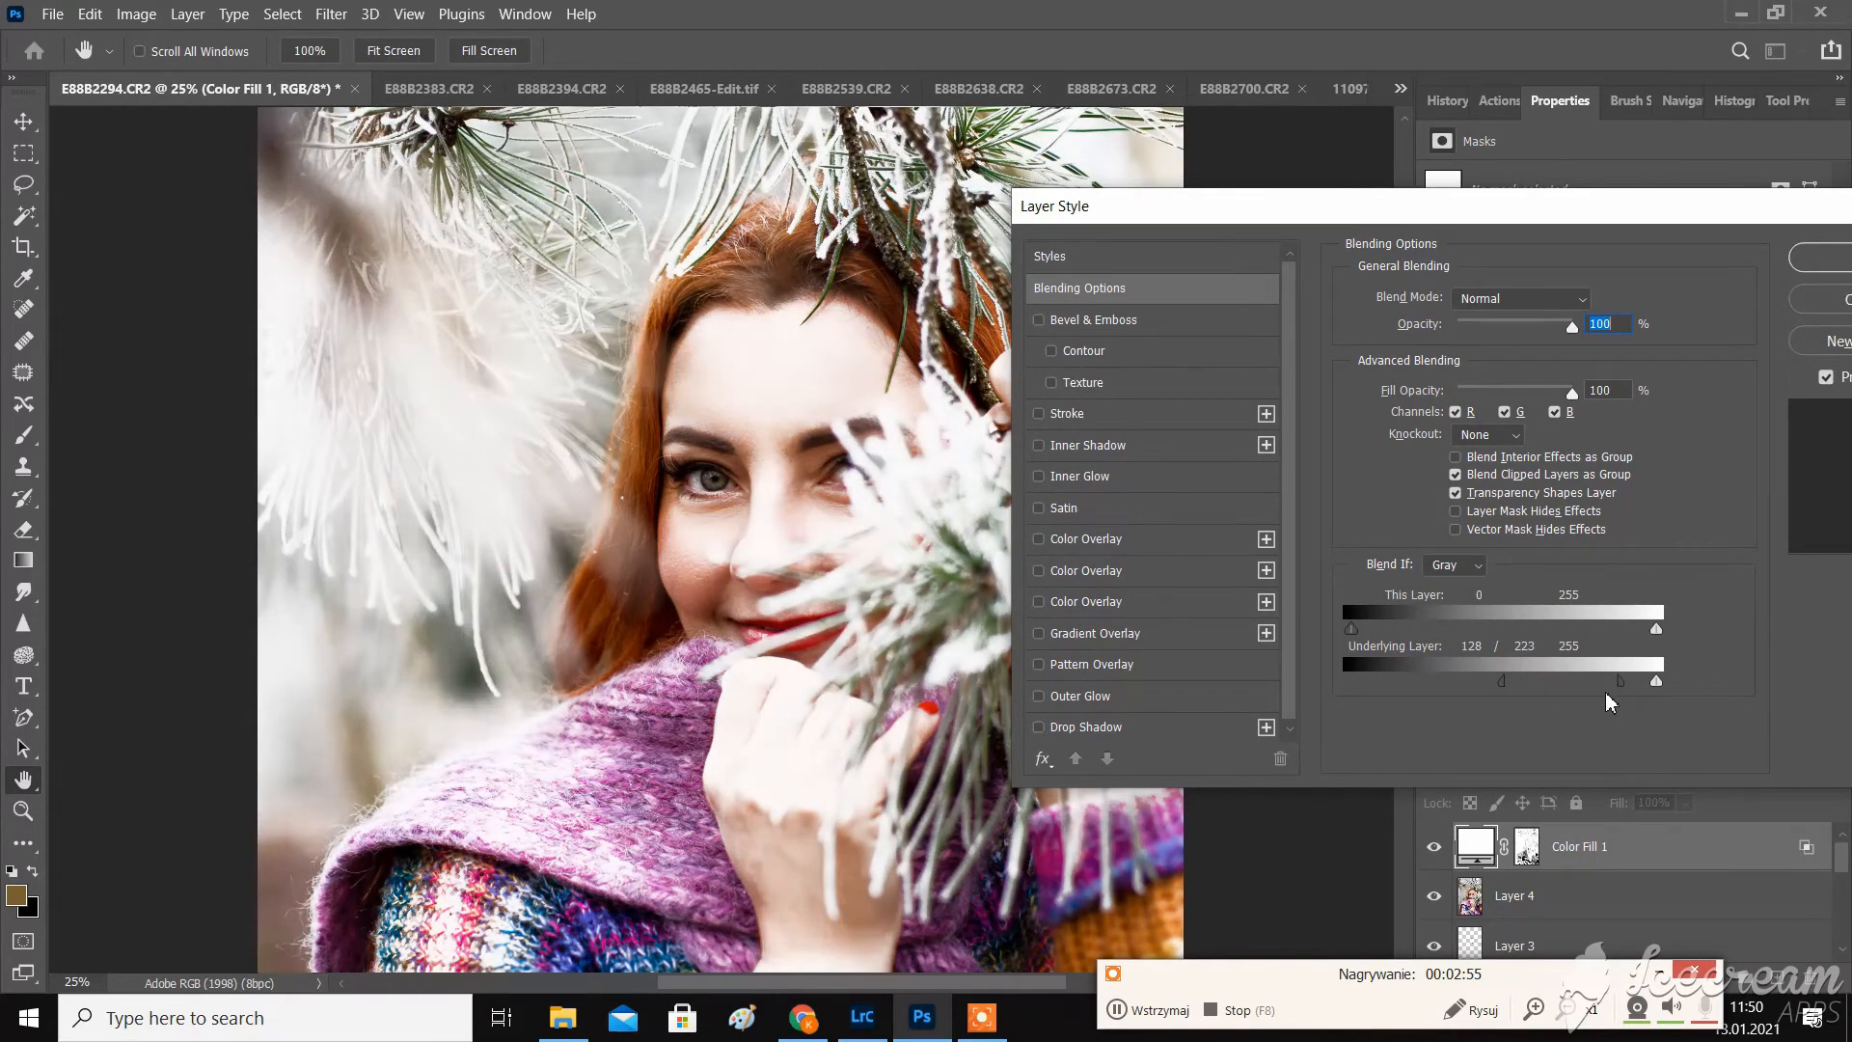
- Refine the Underlying Layer dark Blend If slider to 96 / 231 and accept the layer style
drag(1501, 682, 1467, 687)
mouse_move(1419, 215)
mouse_down()
mouse_move(1460, 234)
mouse_move(1424, 203)
mouse_up()
mouse_move(1628, 672)
mouse_down()
mouse_move(1584, 671)
mouse_move(1627, 684)
mouse_up()
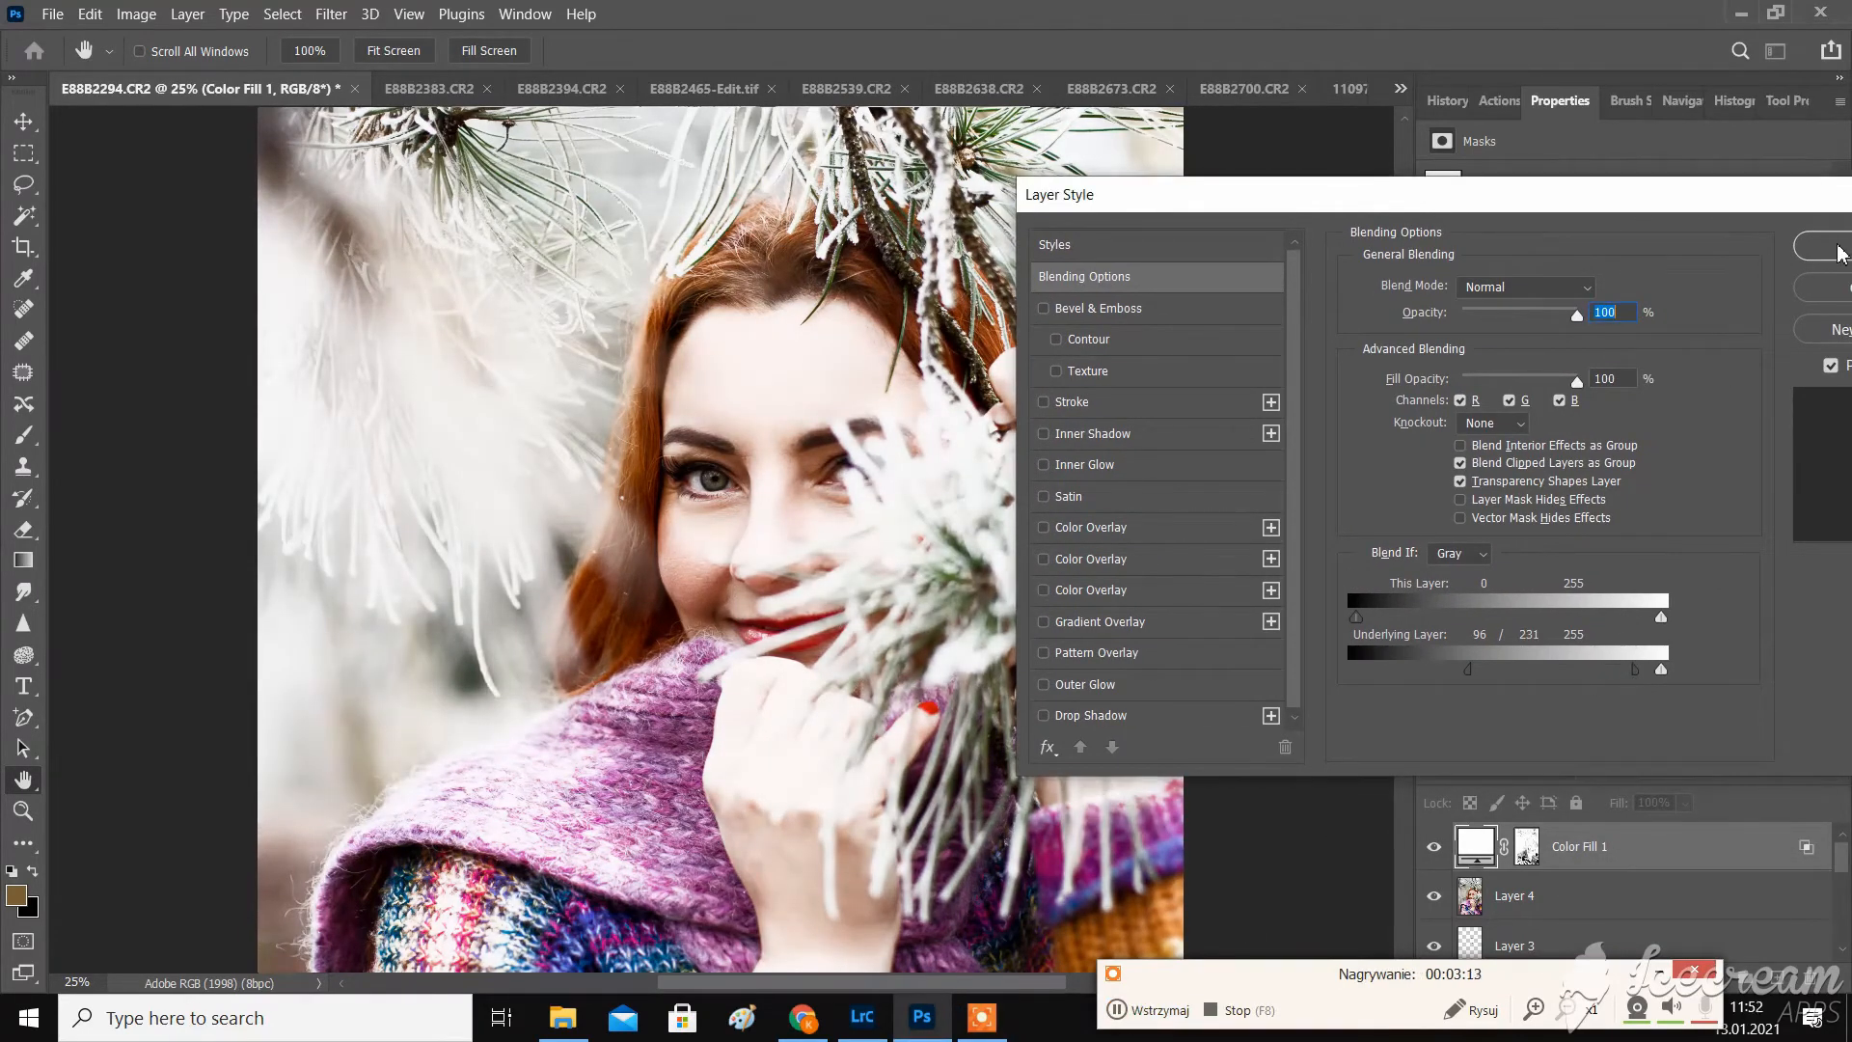
drag(1350, 194, 1157, 188)
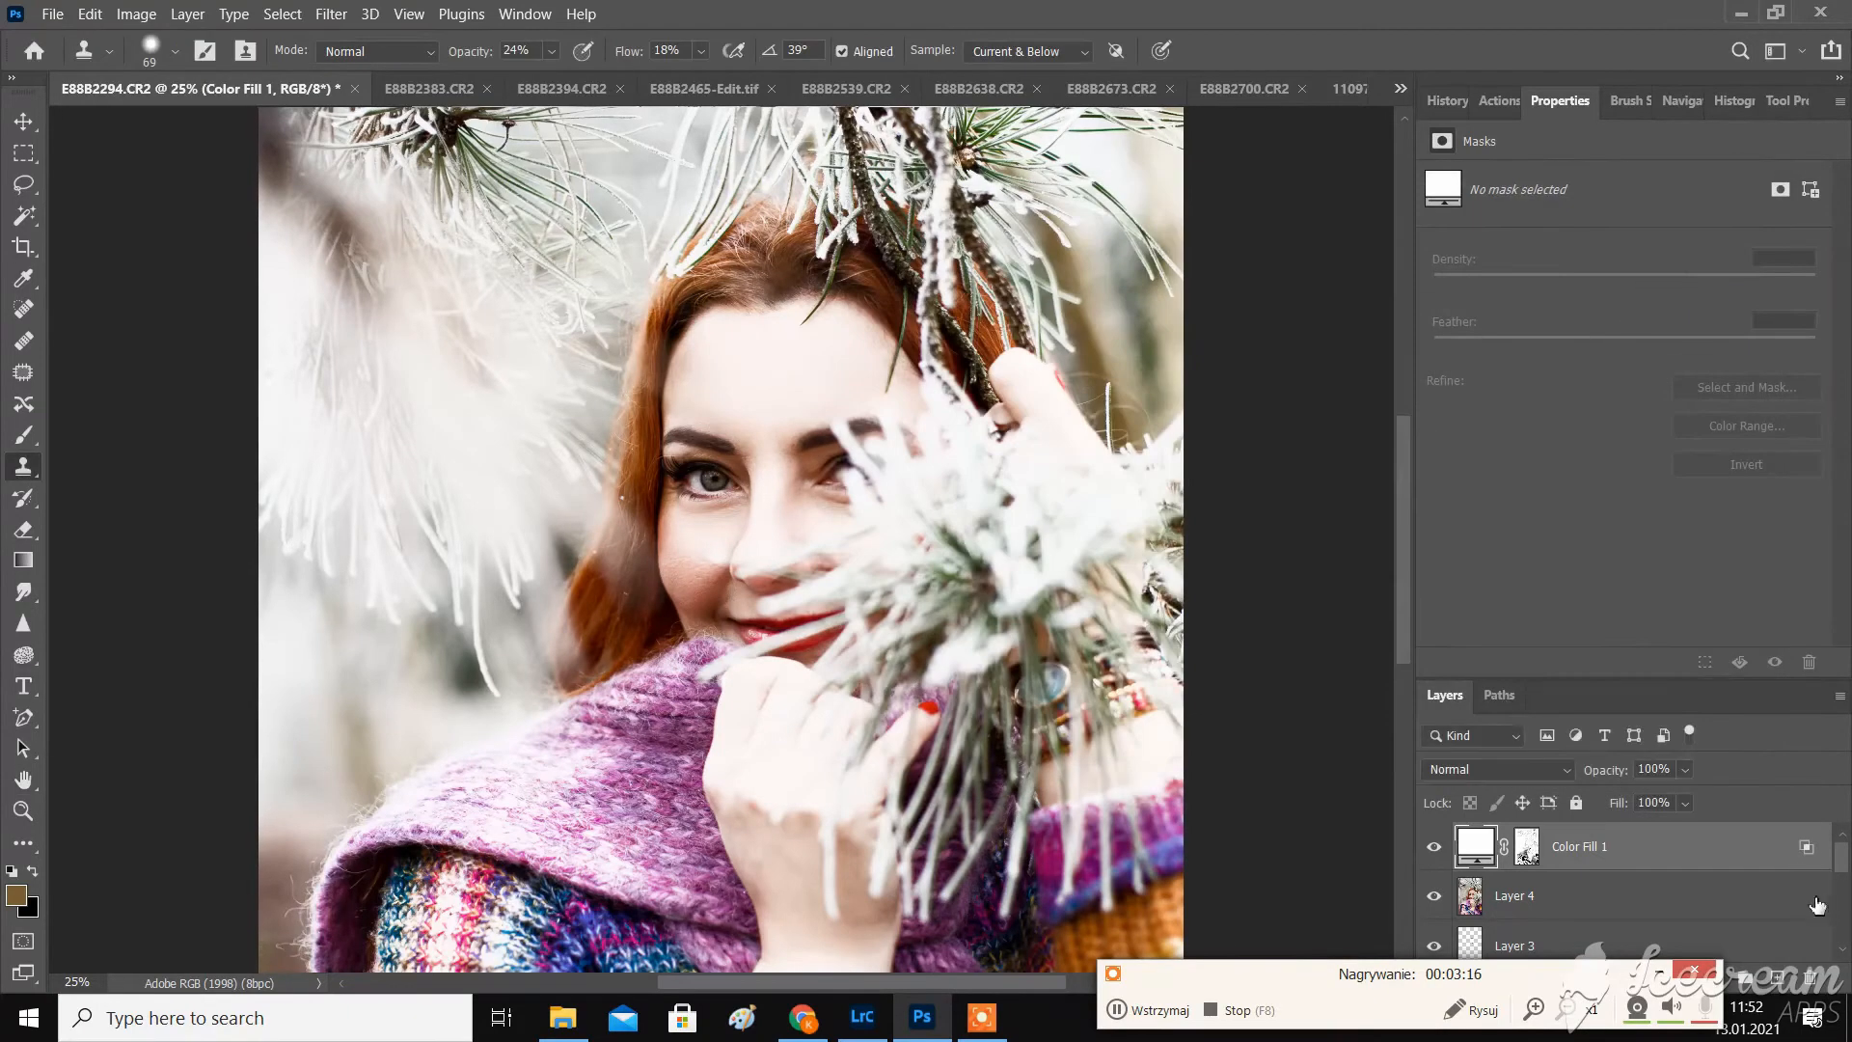
- Target the Color Fill 1 mask and set up the Brush with black paint at 100% opacity and 100% flow
click(1527, 846)
key(d)
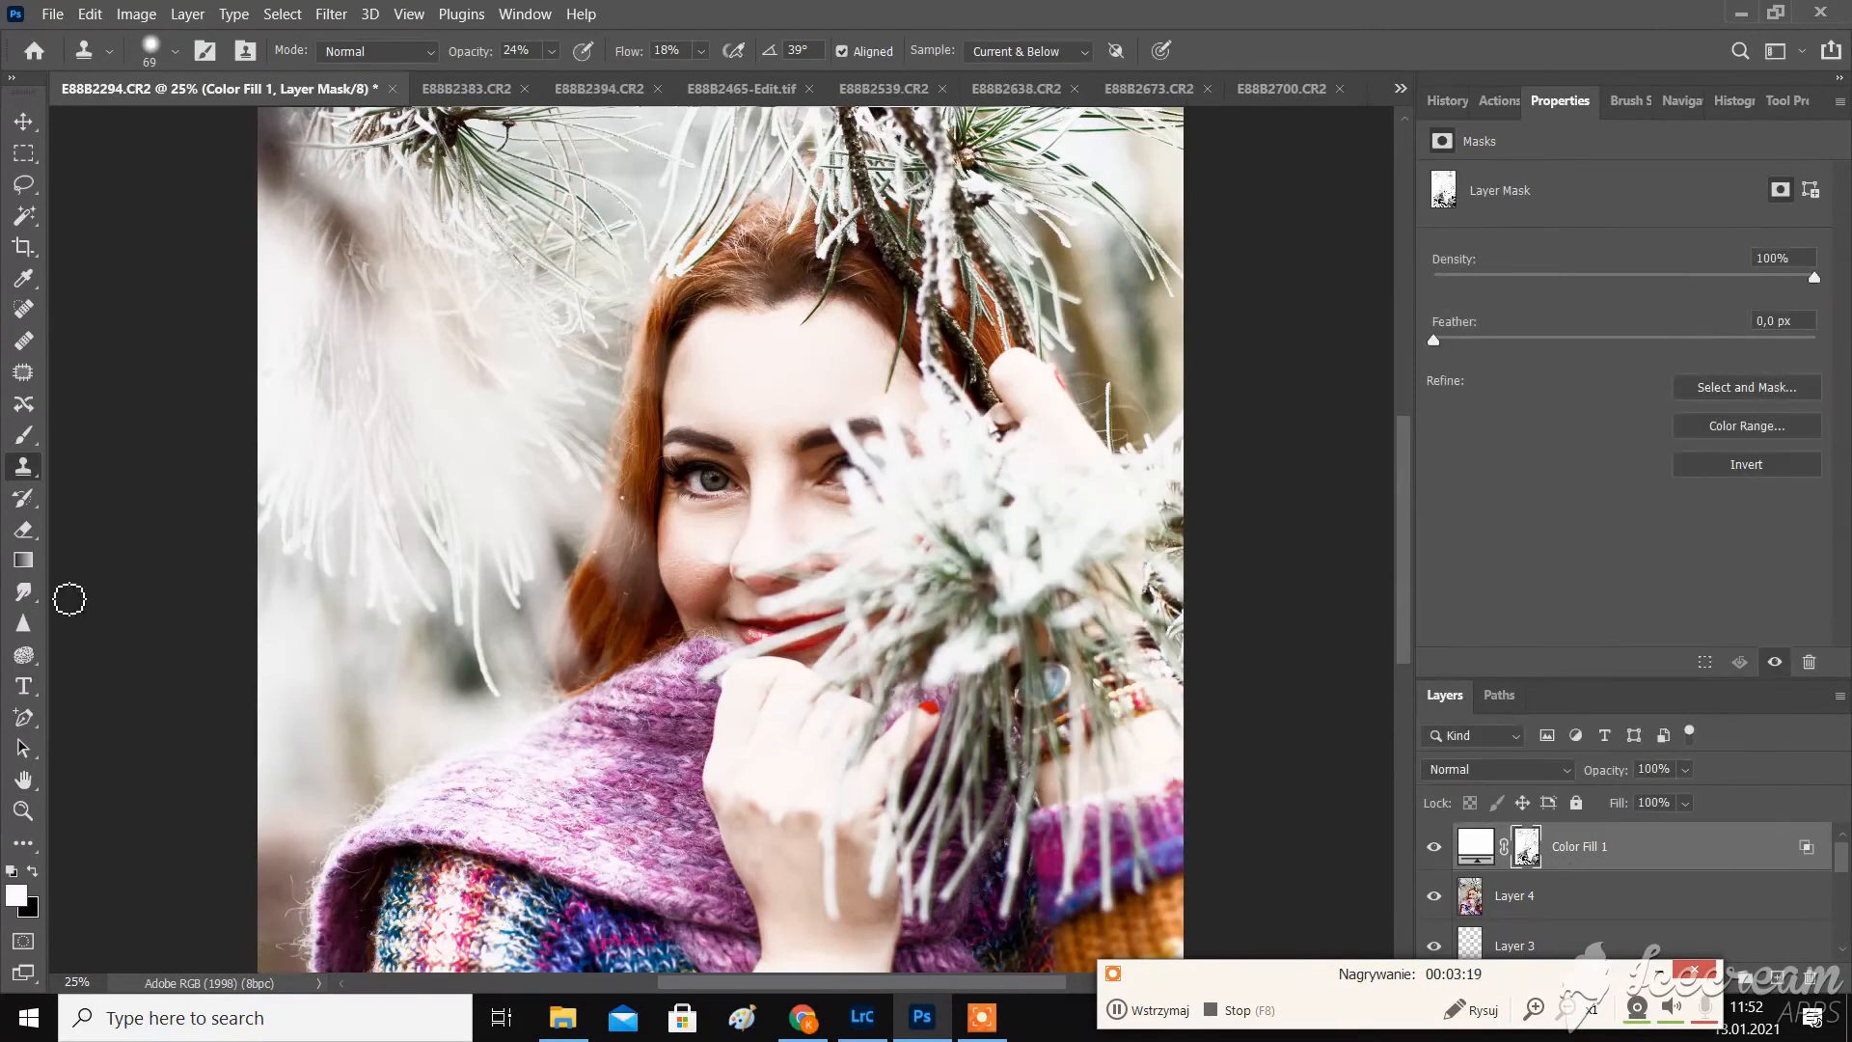
click(21, 436)
drag(554, 56, 627, 58)
click(708, 51)
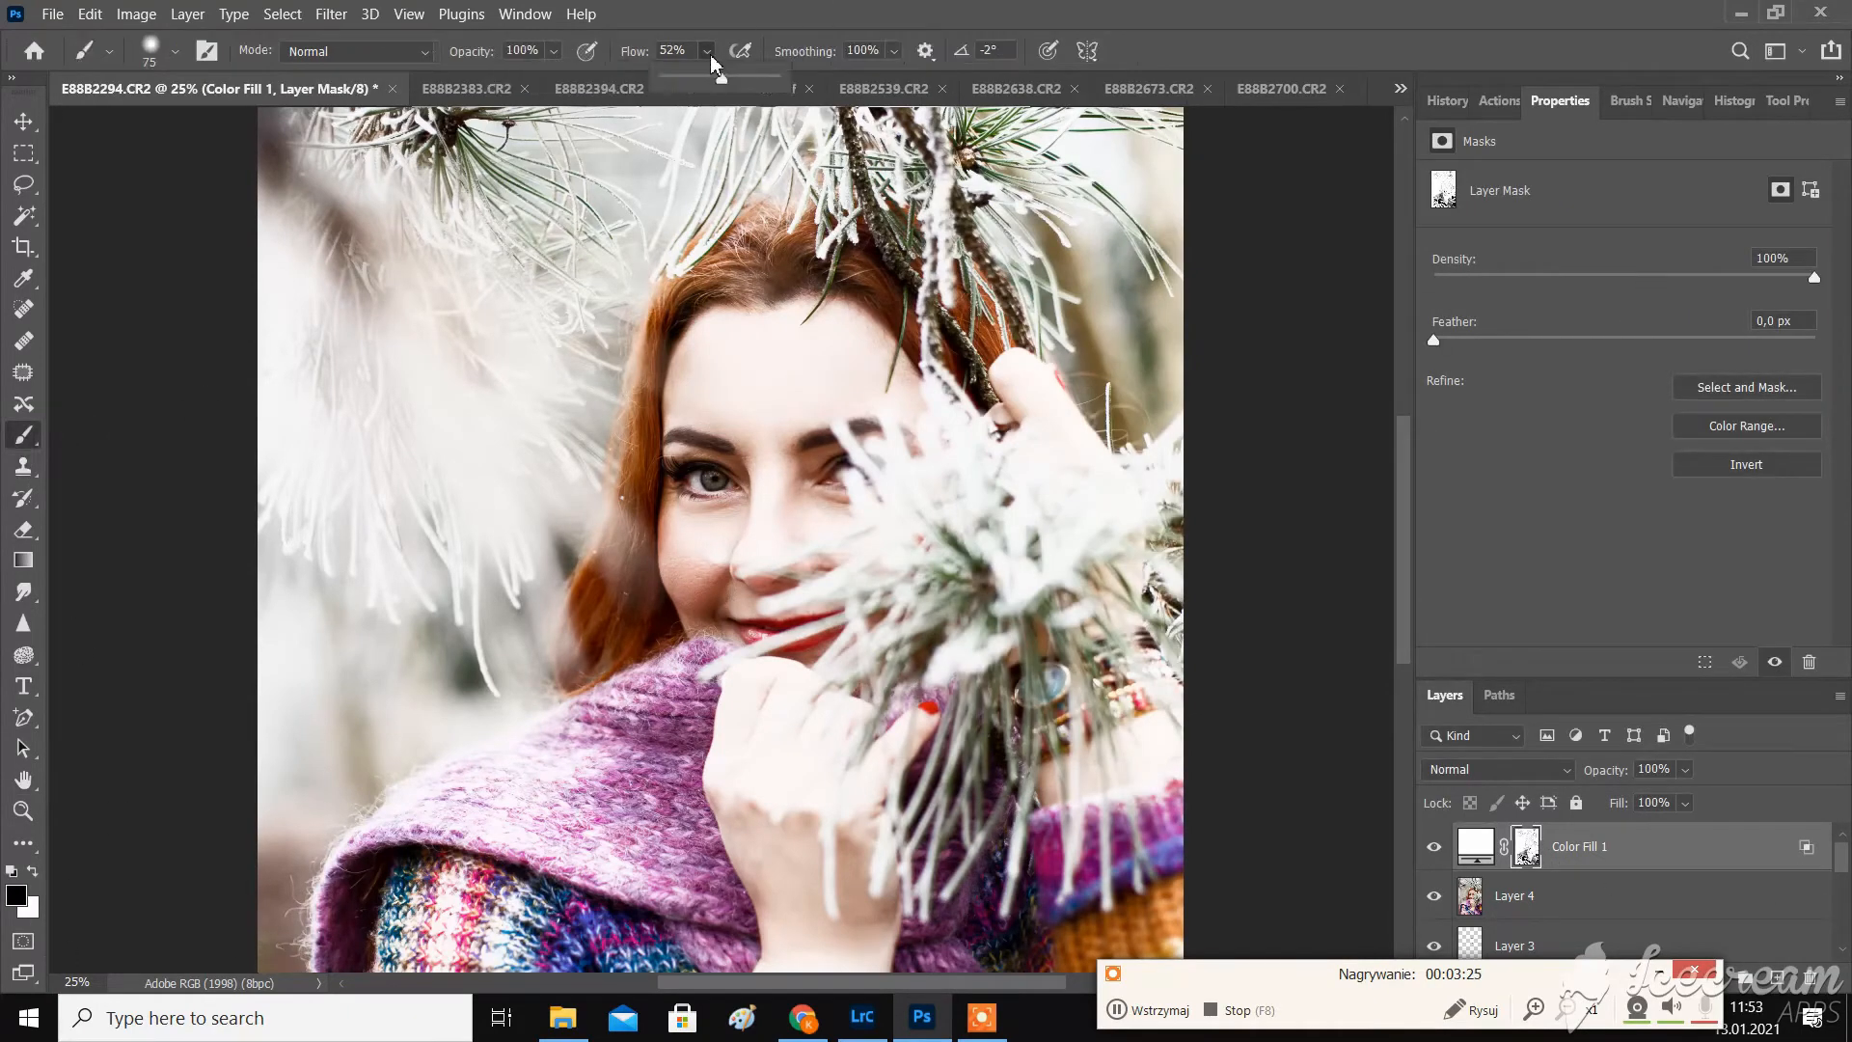
- Paint a first mask stroke across the forehead and enlarge the Soft Round brush to 354 px
click(177, 53)
drag(204, 125, 231, 127)
drag(790, 330, 758, 332)
click(175, 53)
drag(231, 126, 265, 128)
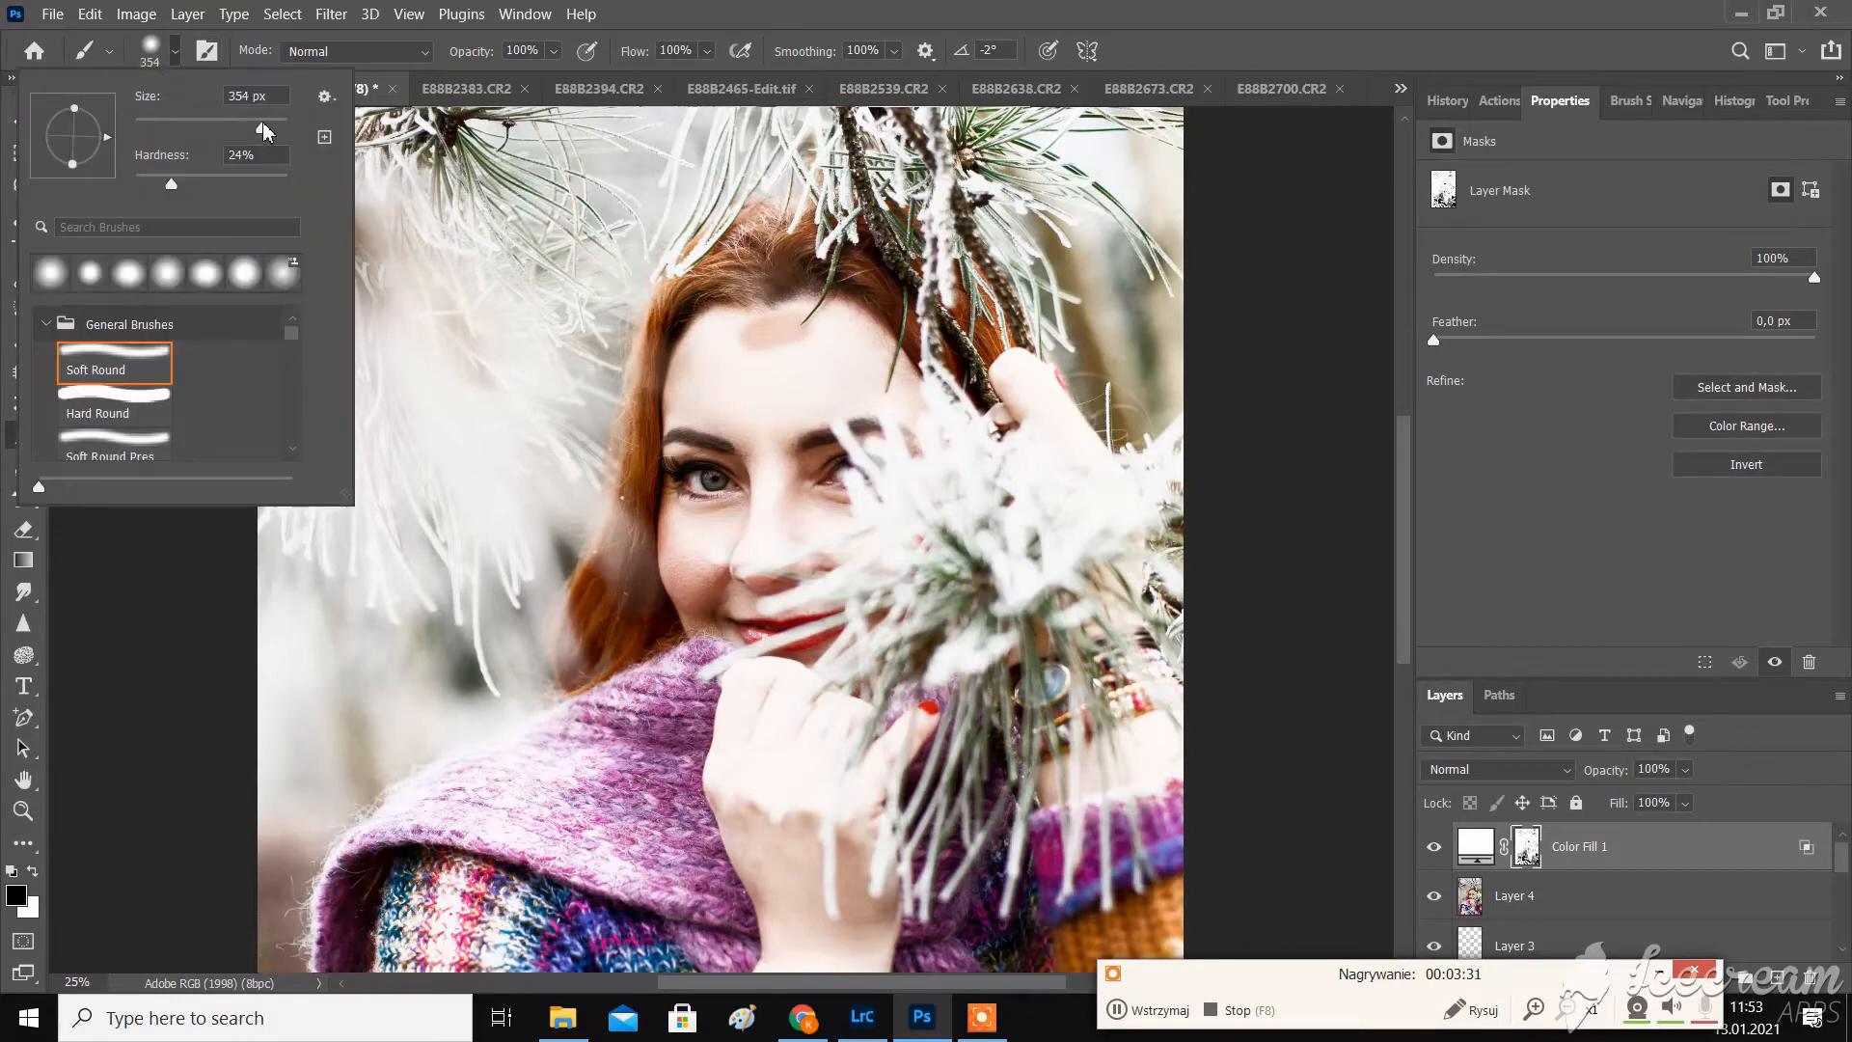
- Paint black on the fill mask over the face, lips, hand, scarf and sweater to remove the white effect there
drag(835, 337, 767, 400)
mouse_move(731, 319)
mouse_down()
mouse_move(765, 343)
mouse_move(785, 408)
mouse_move(724, 626)
mouse_move(791, 565)
mouse_move(884, 365)
mouse_move(762, 267)
mouse_up()
mouse_move(797, 632)
mouse_down()
mouse_move(747, 695)
mouse_move(861, 680)
mouse_up()
scroll(859, 680, down, 4)
mouse_move(791, 487)
mouse_down()
mouse_move(750, 696)
mouse_move(868, 598)
mouse_move(781, 829)
mouse_move(637, 849)
mouse_move(506, 719)
mouse_move(482, 868)
mouse_move(676, 791)
mouse_move(666, 665)
mouse_up()
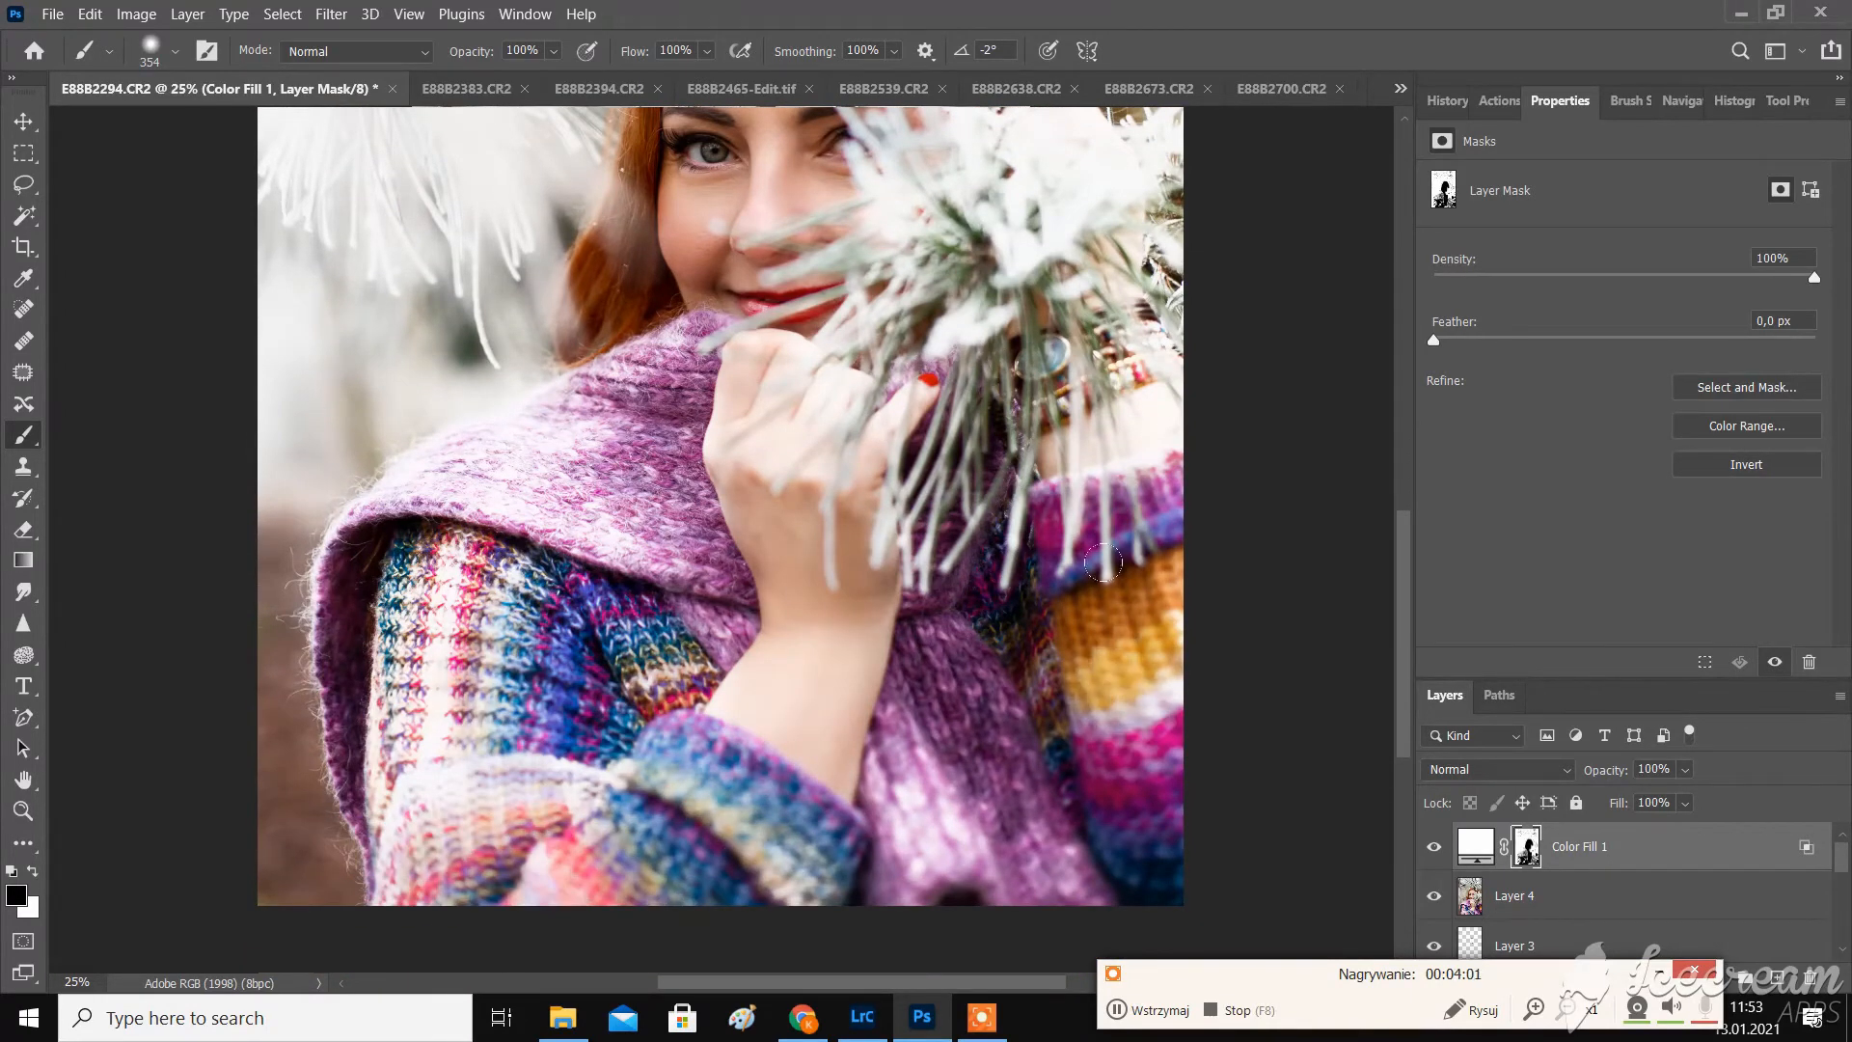
- Mask the white fill off the red hair along the side of the face
scroll(1148, 704, up, 3)
scroll(757, 216, up, 1)
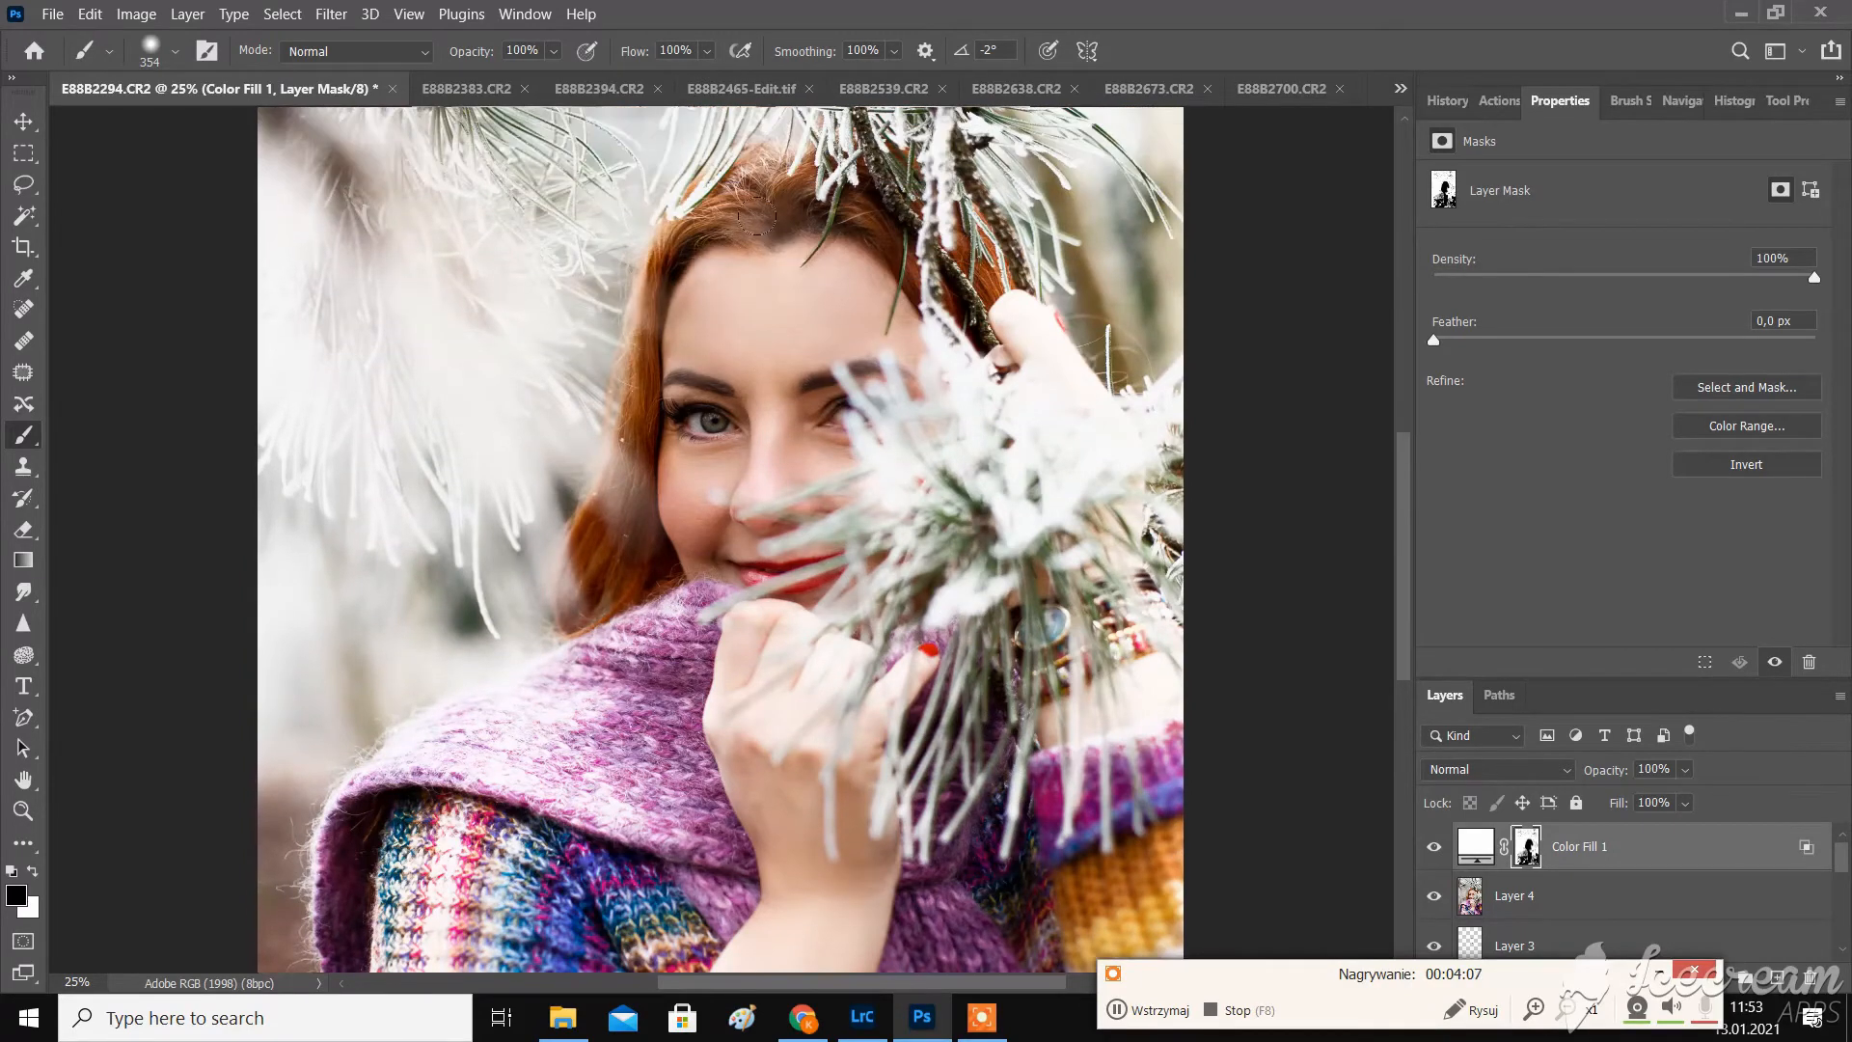
mouse_move(668, 443)
mouse_down()
mouse_move(625, 468)
mouse_move(598, 618)
mouse_up()
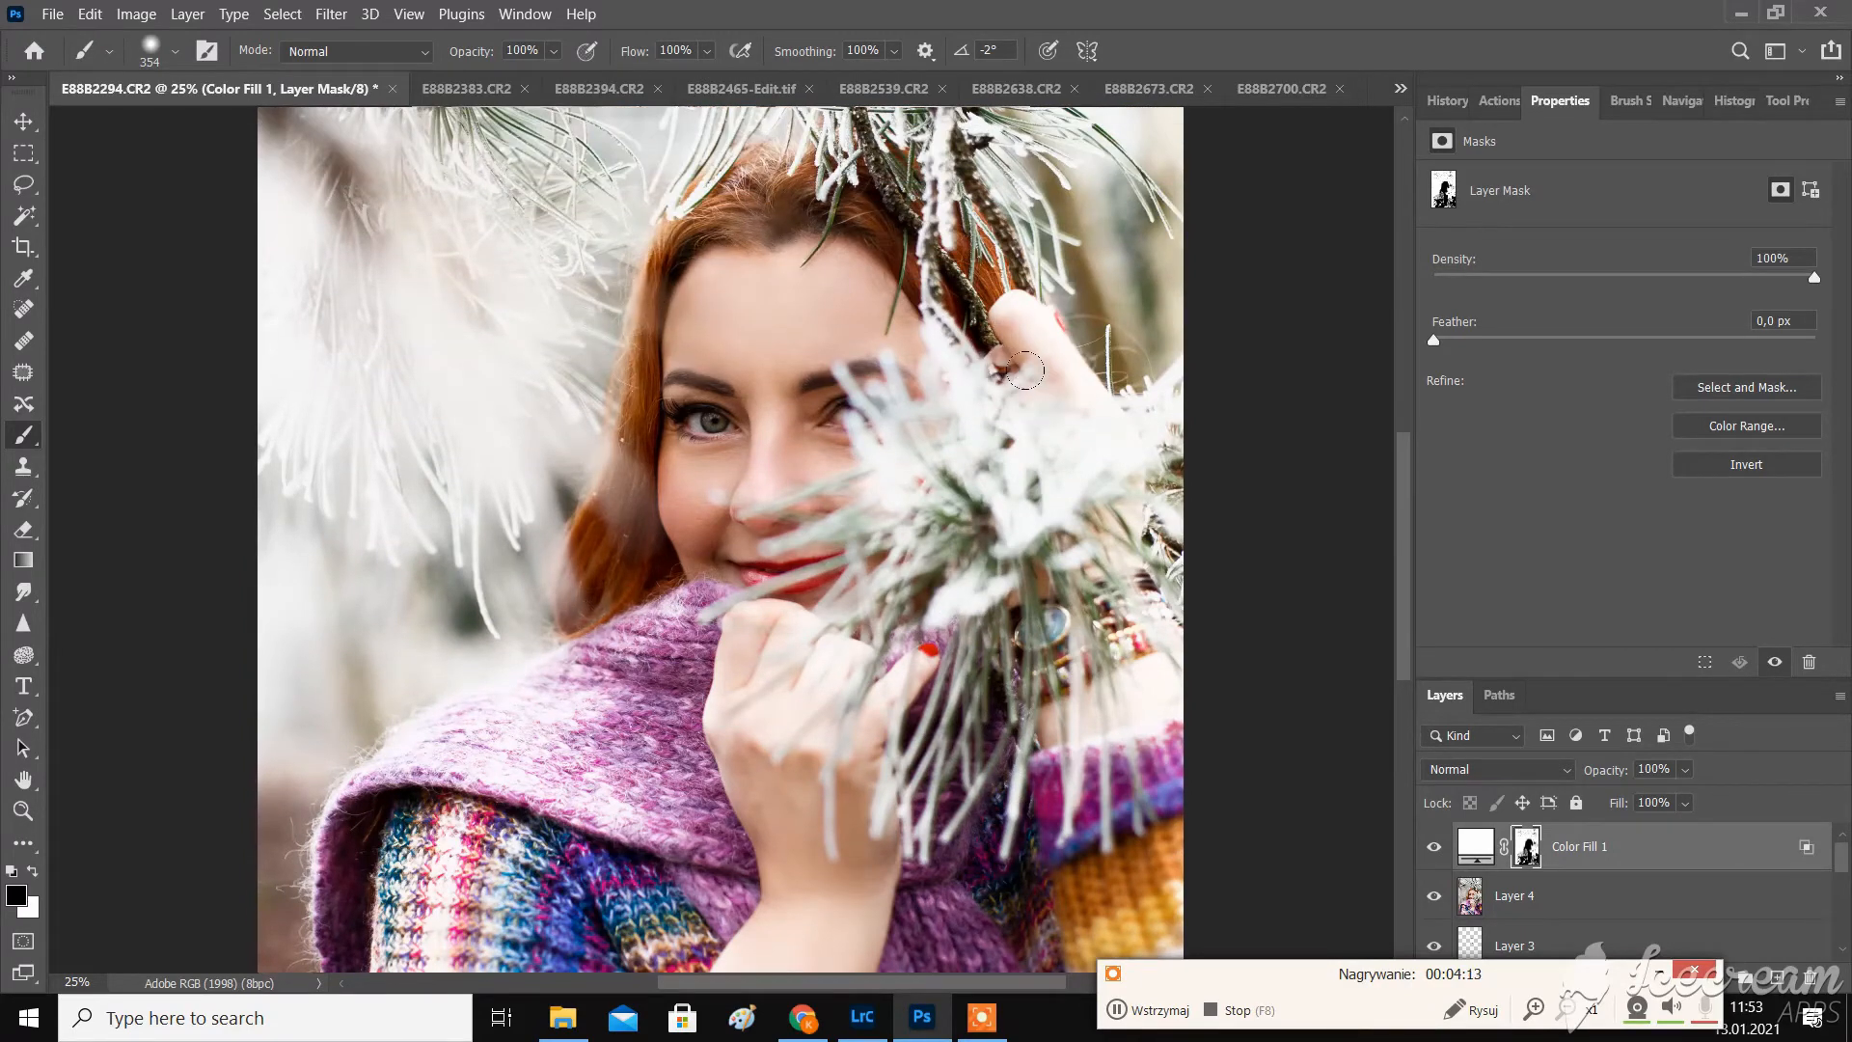
scroll(754, 294, up, 2)
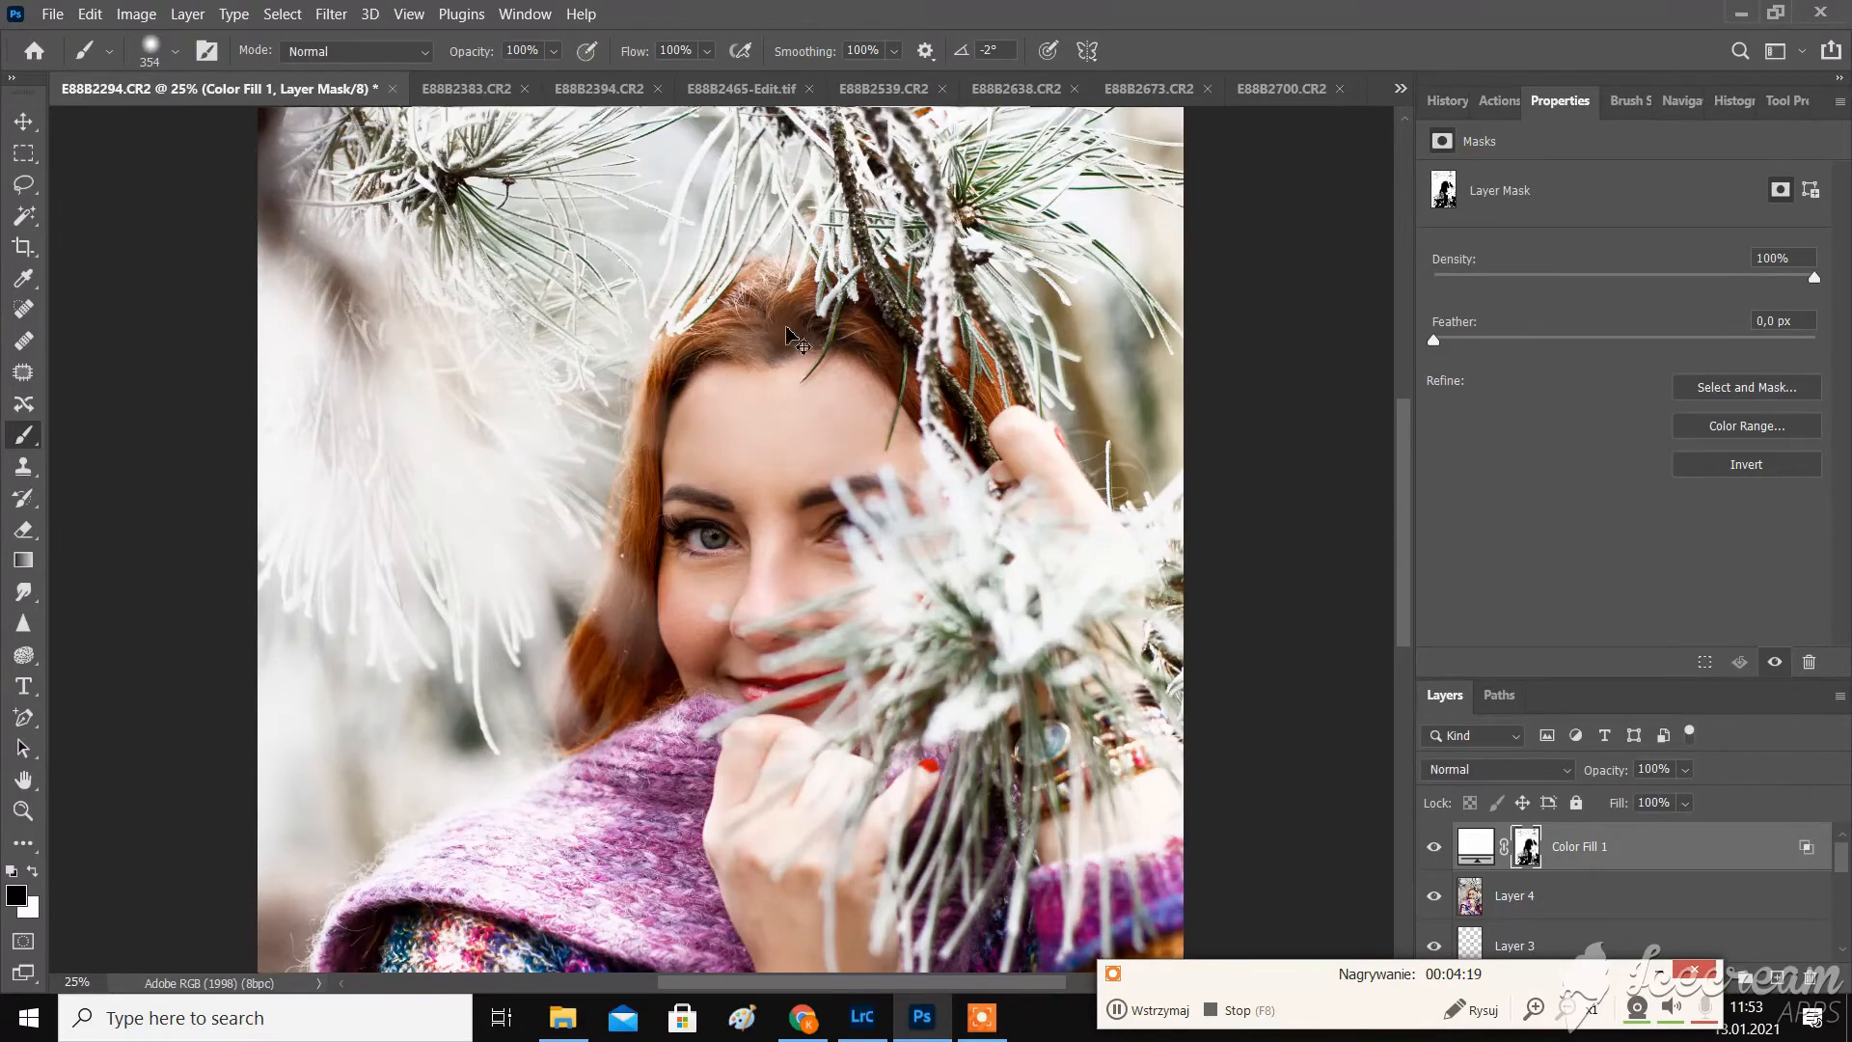
- Compare the whole portrait with the Color Fill 1 layer hidden and shown
scroll(799, 339, down, 2)
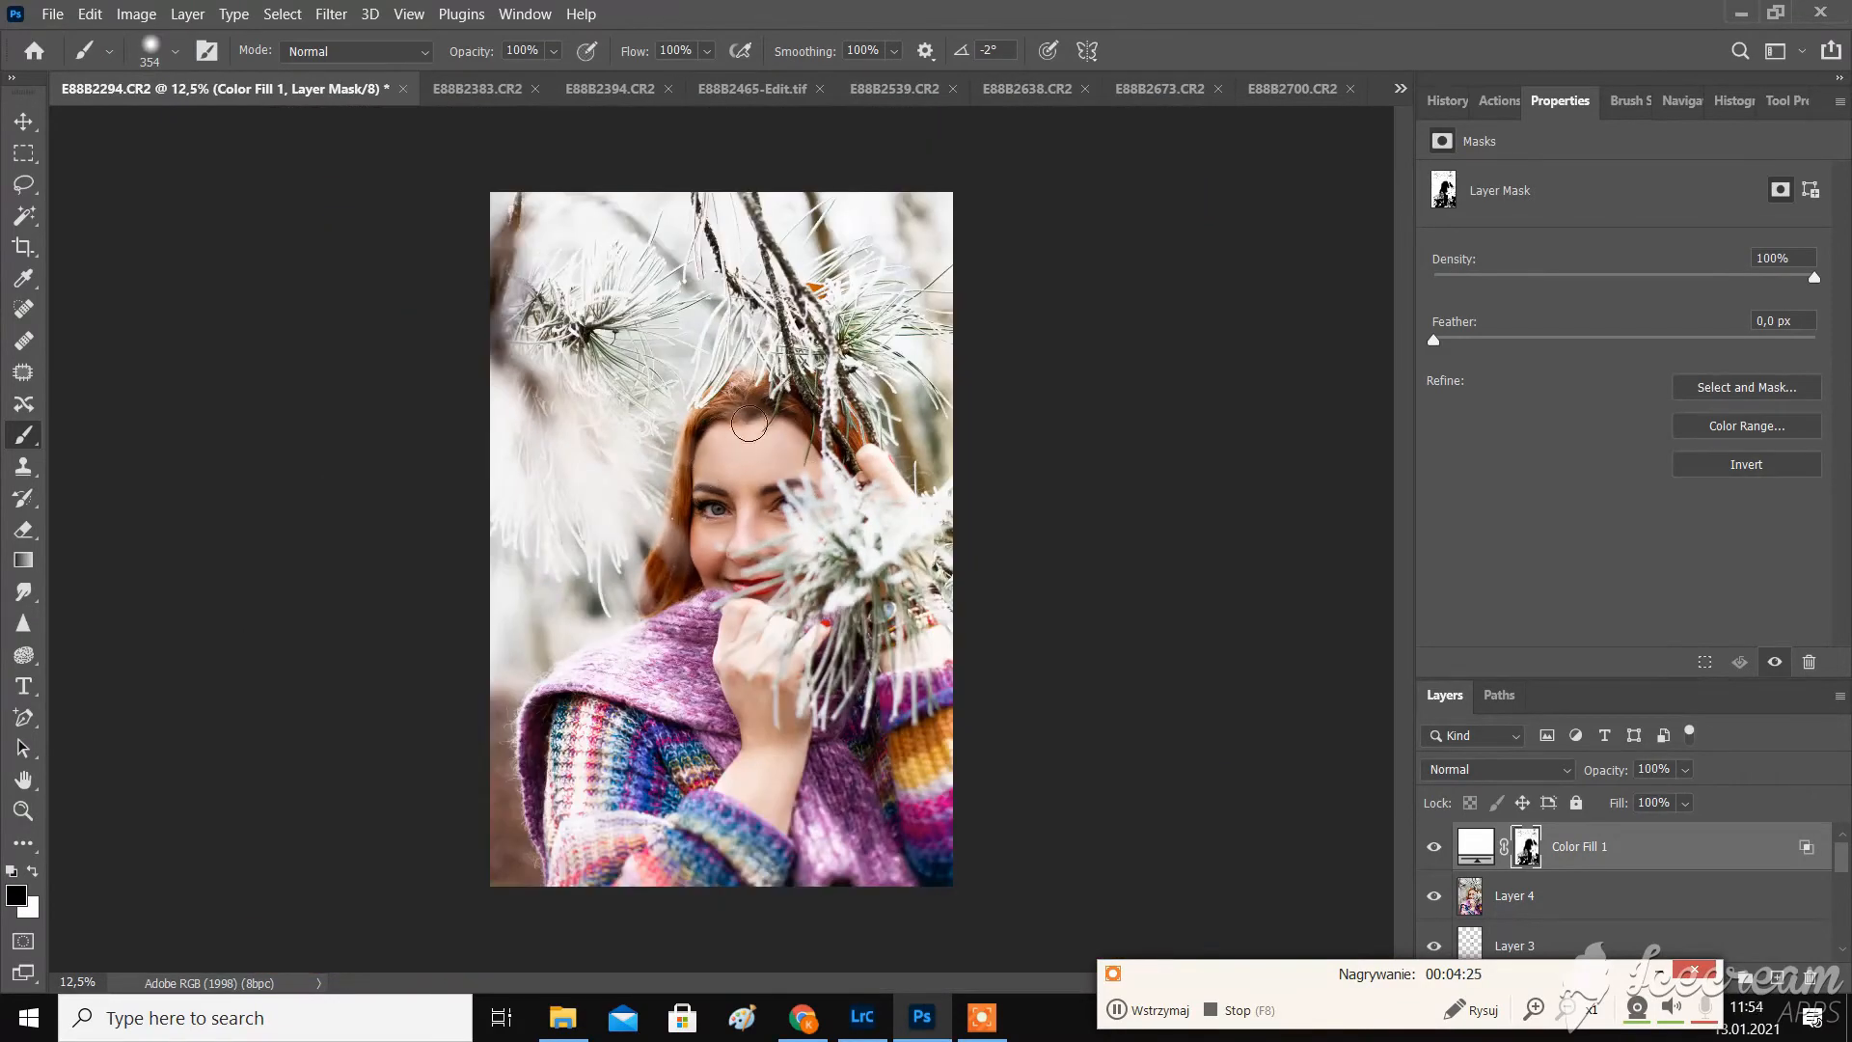
double_click(1434, 848)
- Inspect the masked hair, face, hands, scarf and sweater up close for leftover white veil along the mask edges
key(ctrl+plus)
key(ctrl+plus)
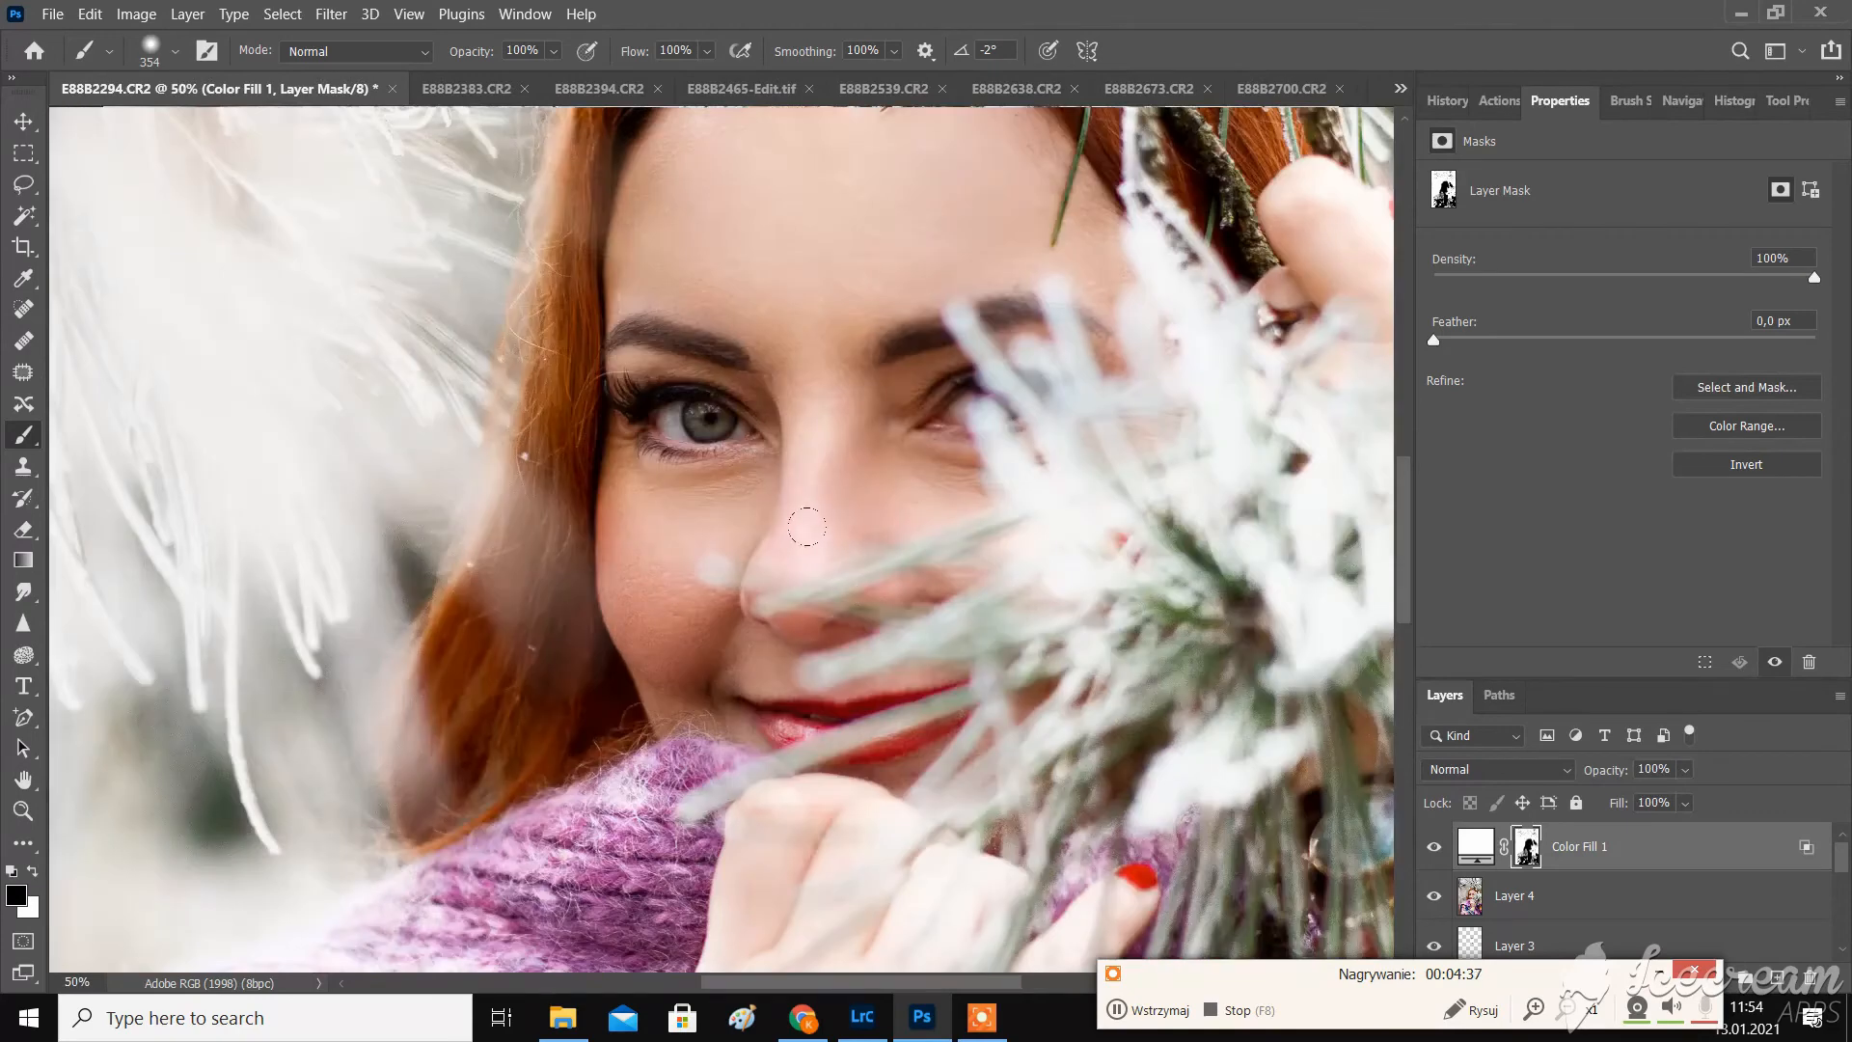
scroll(817, 237, up, 2)
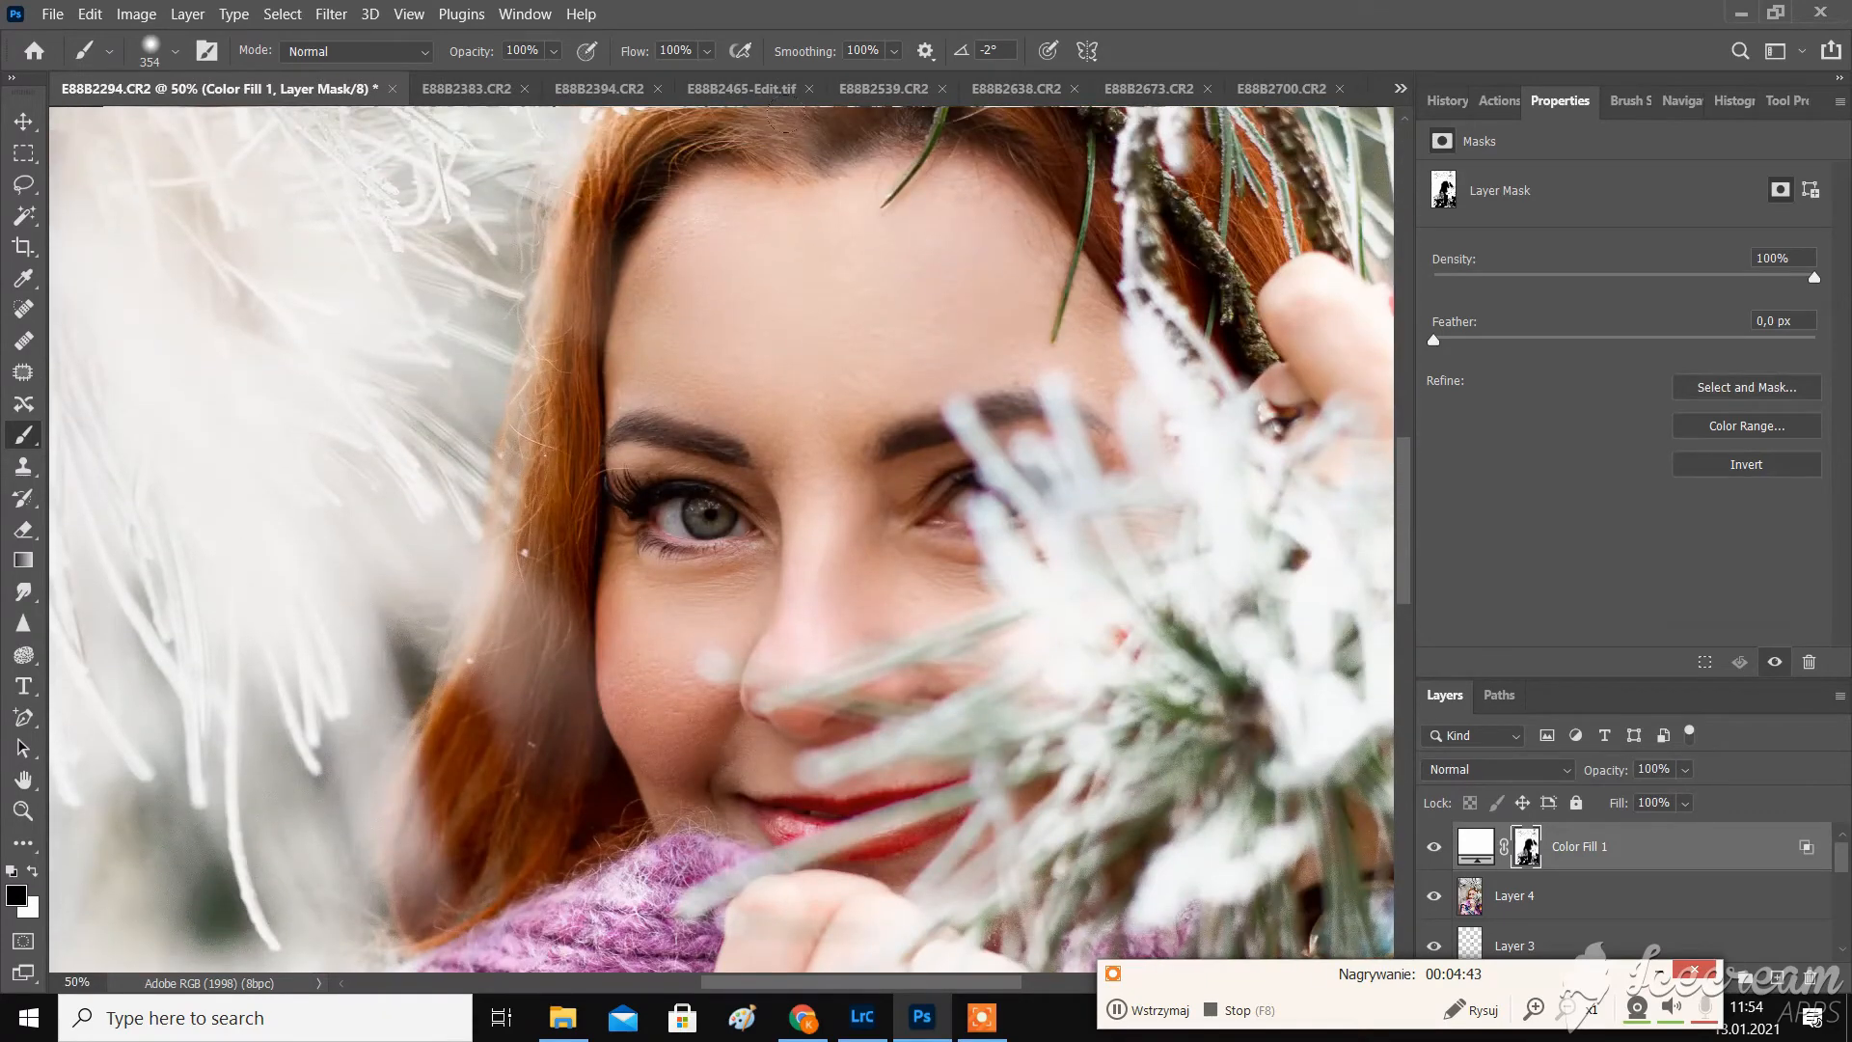
scroll(771, 251, up, 2)
scroll(772, 251, up, 3)
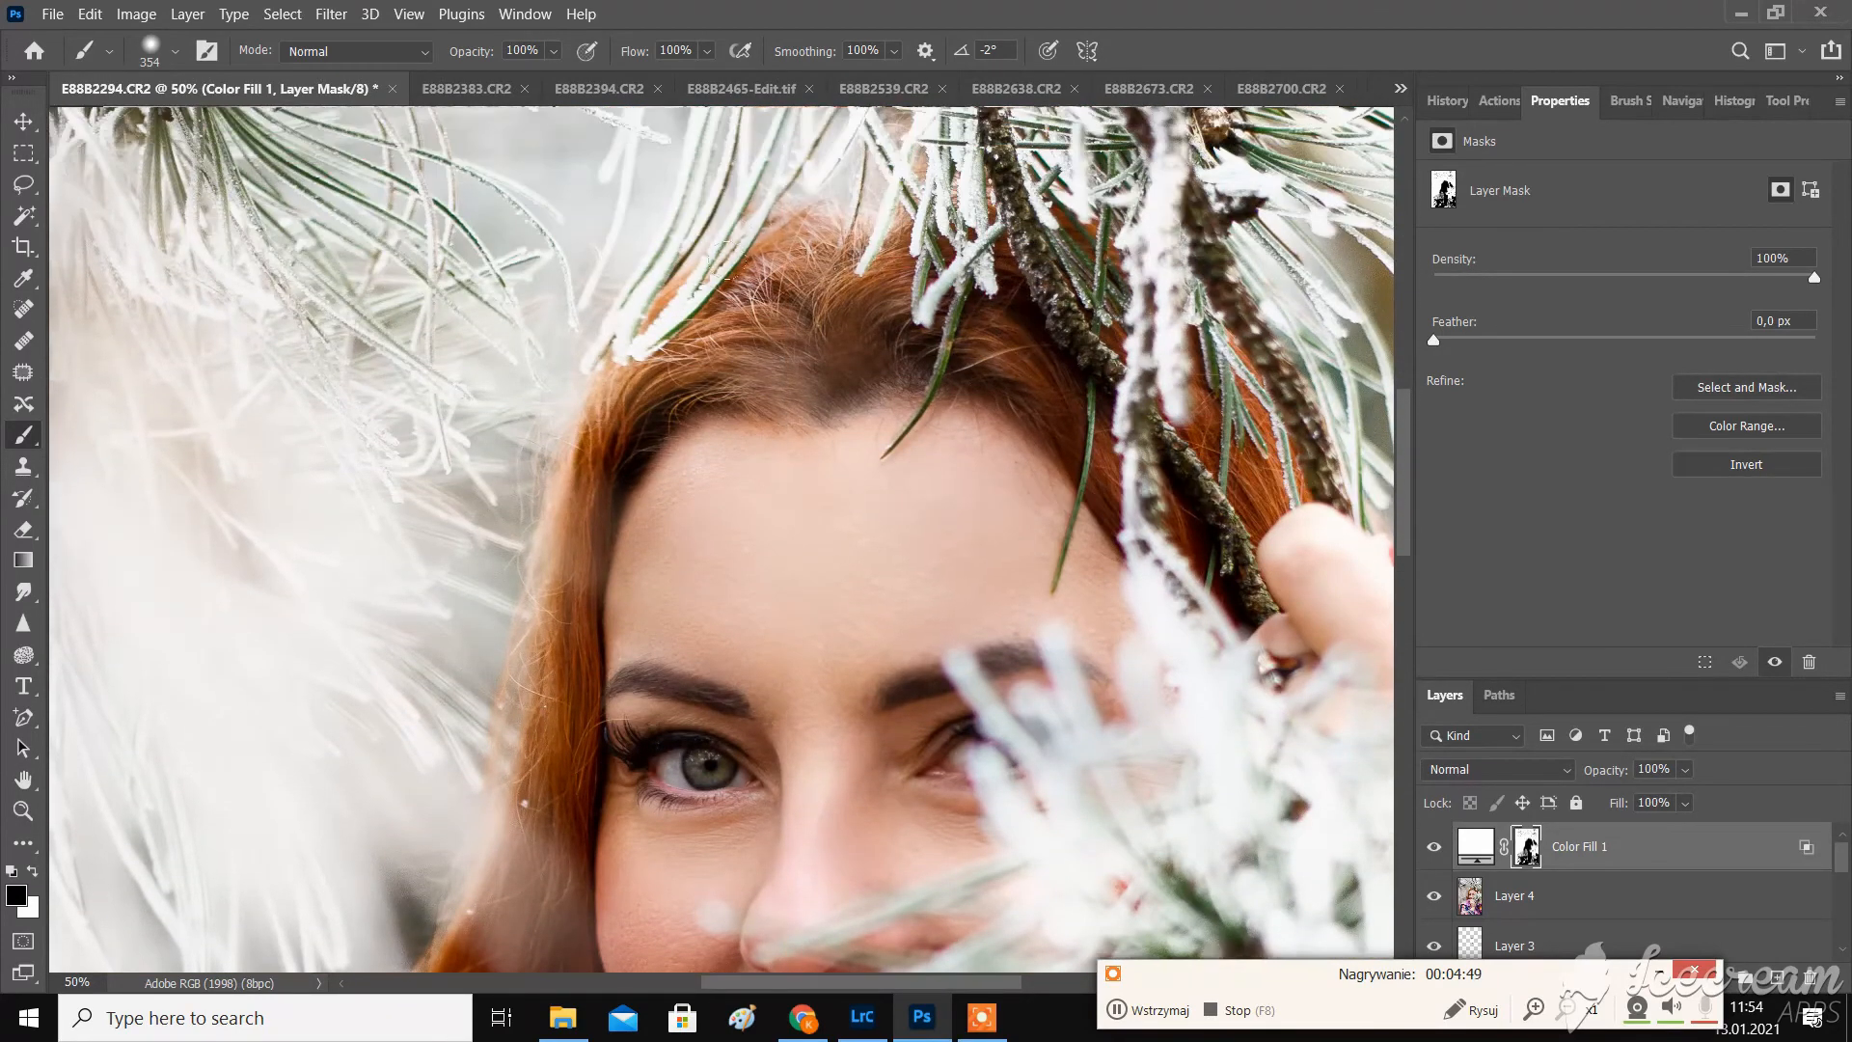
scroll(727, 443, down, 1)
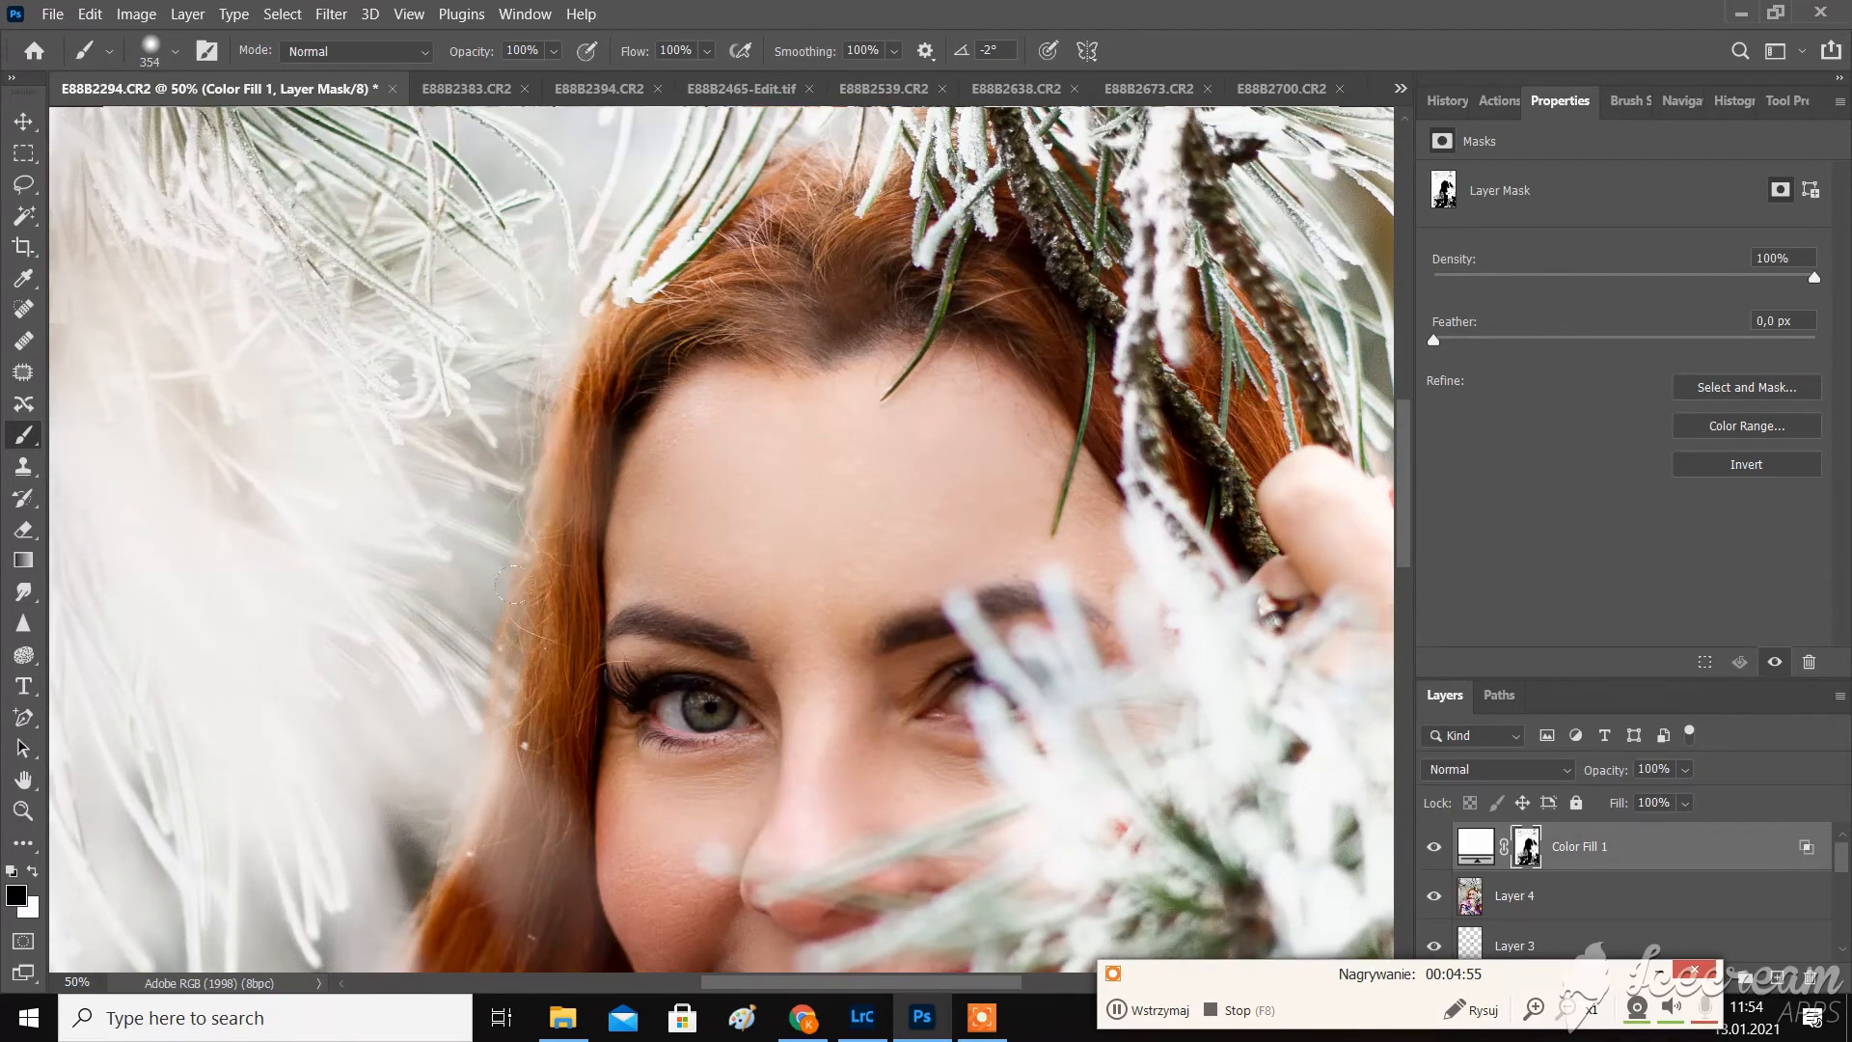
scroll(648, 789, down, 10)
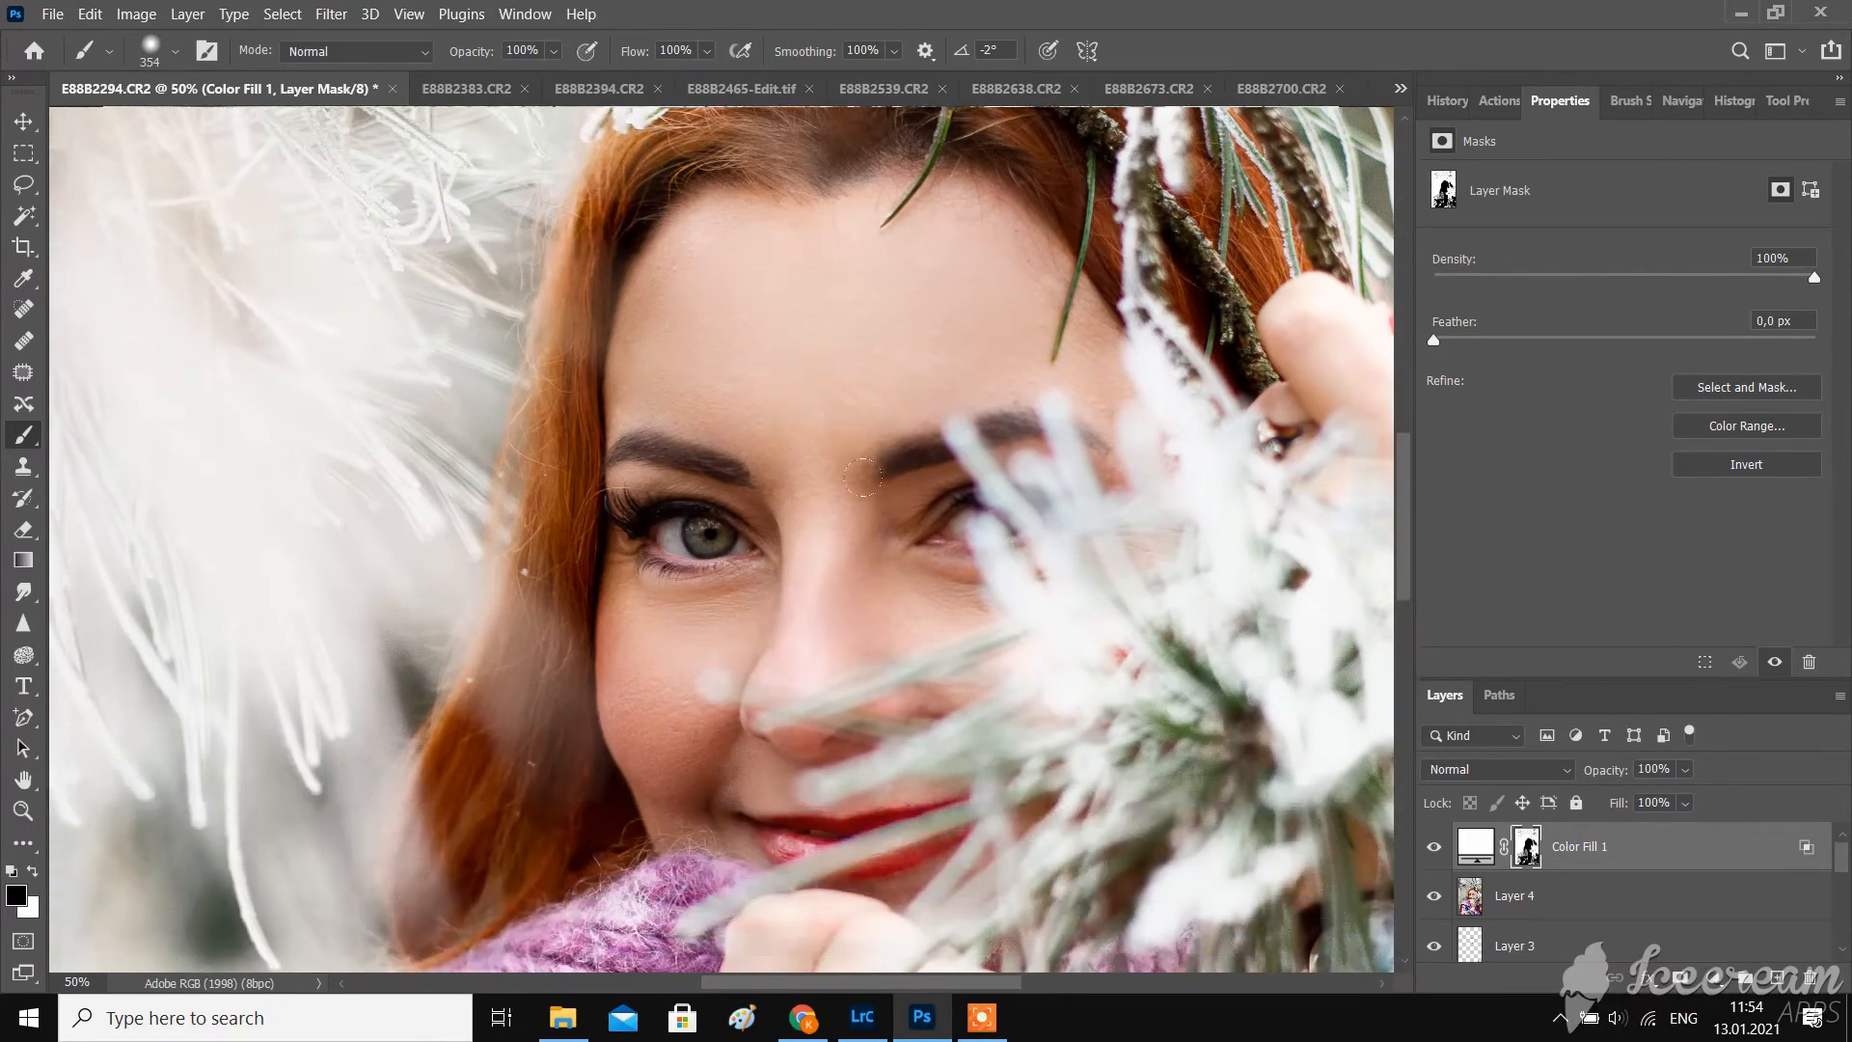
scroll(648, 790, down, 3)
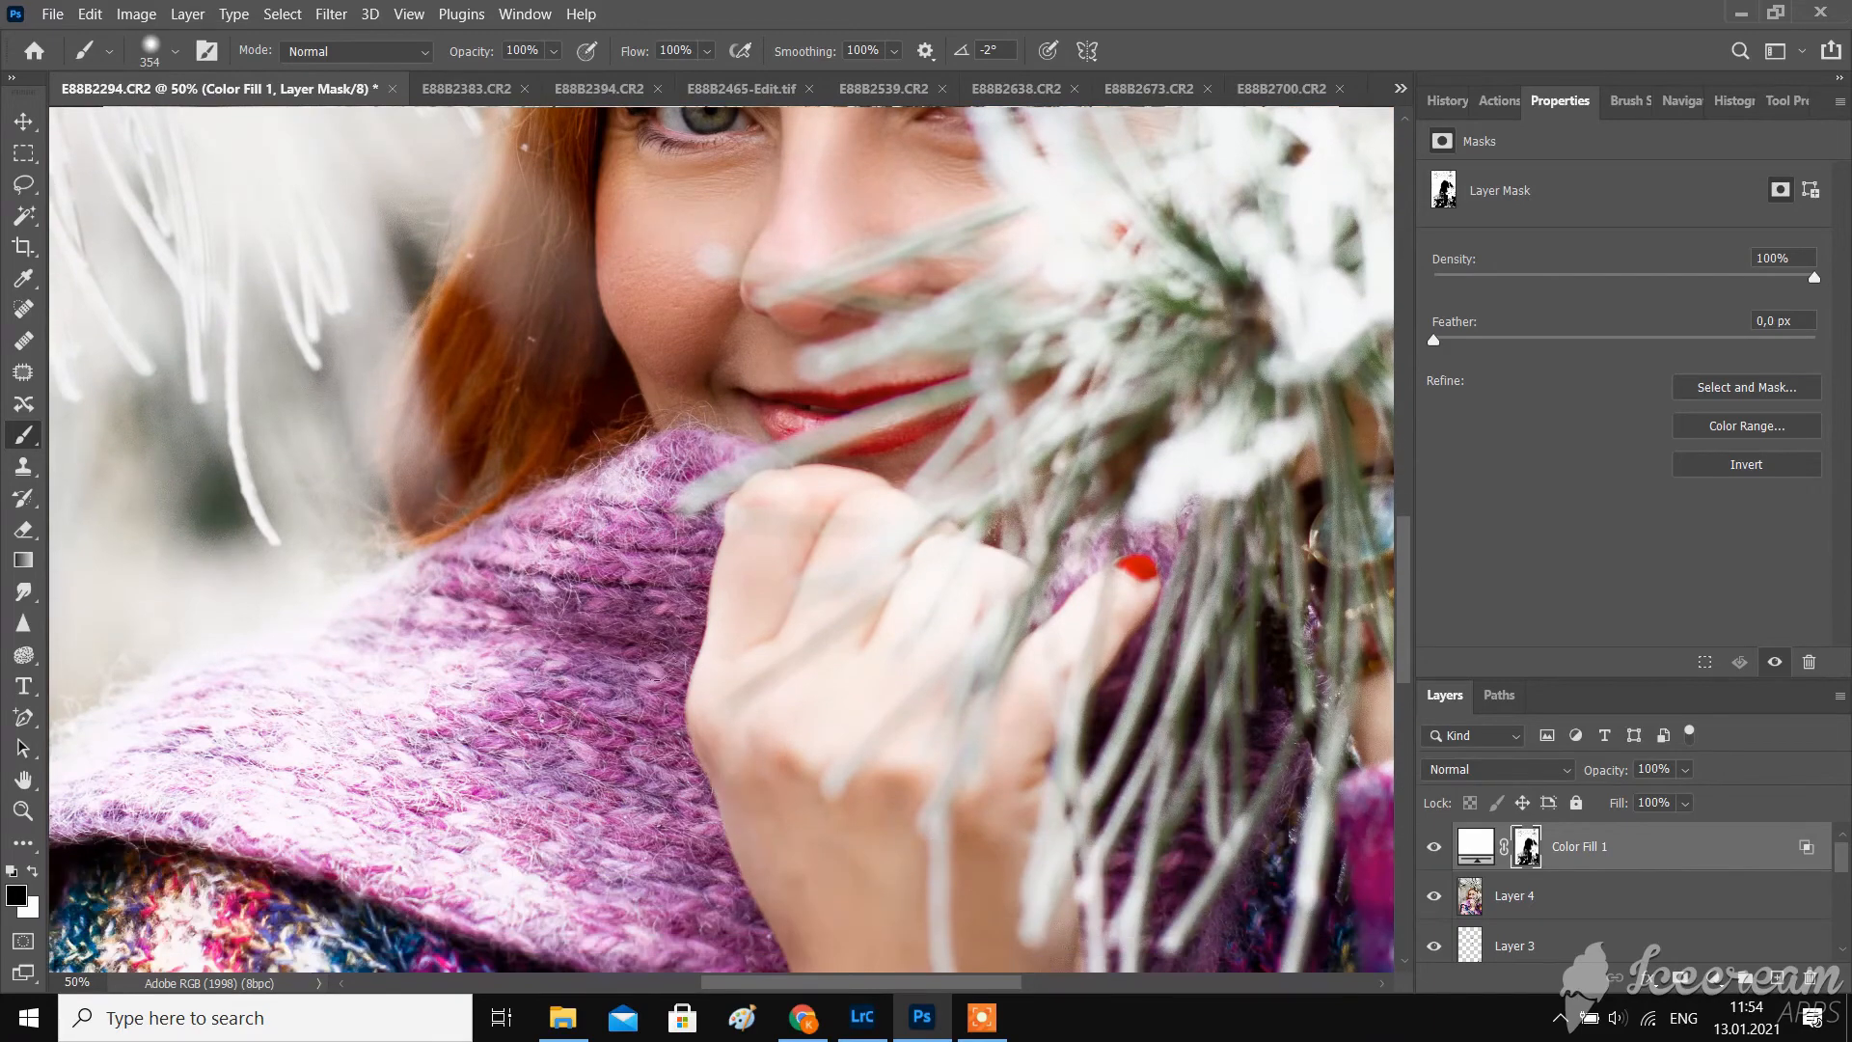
scroll(709, 627, down, 3)
scroll(791, 943, down, 4)
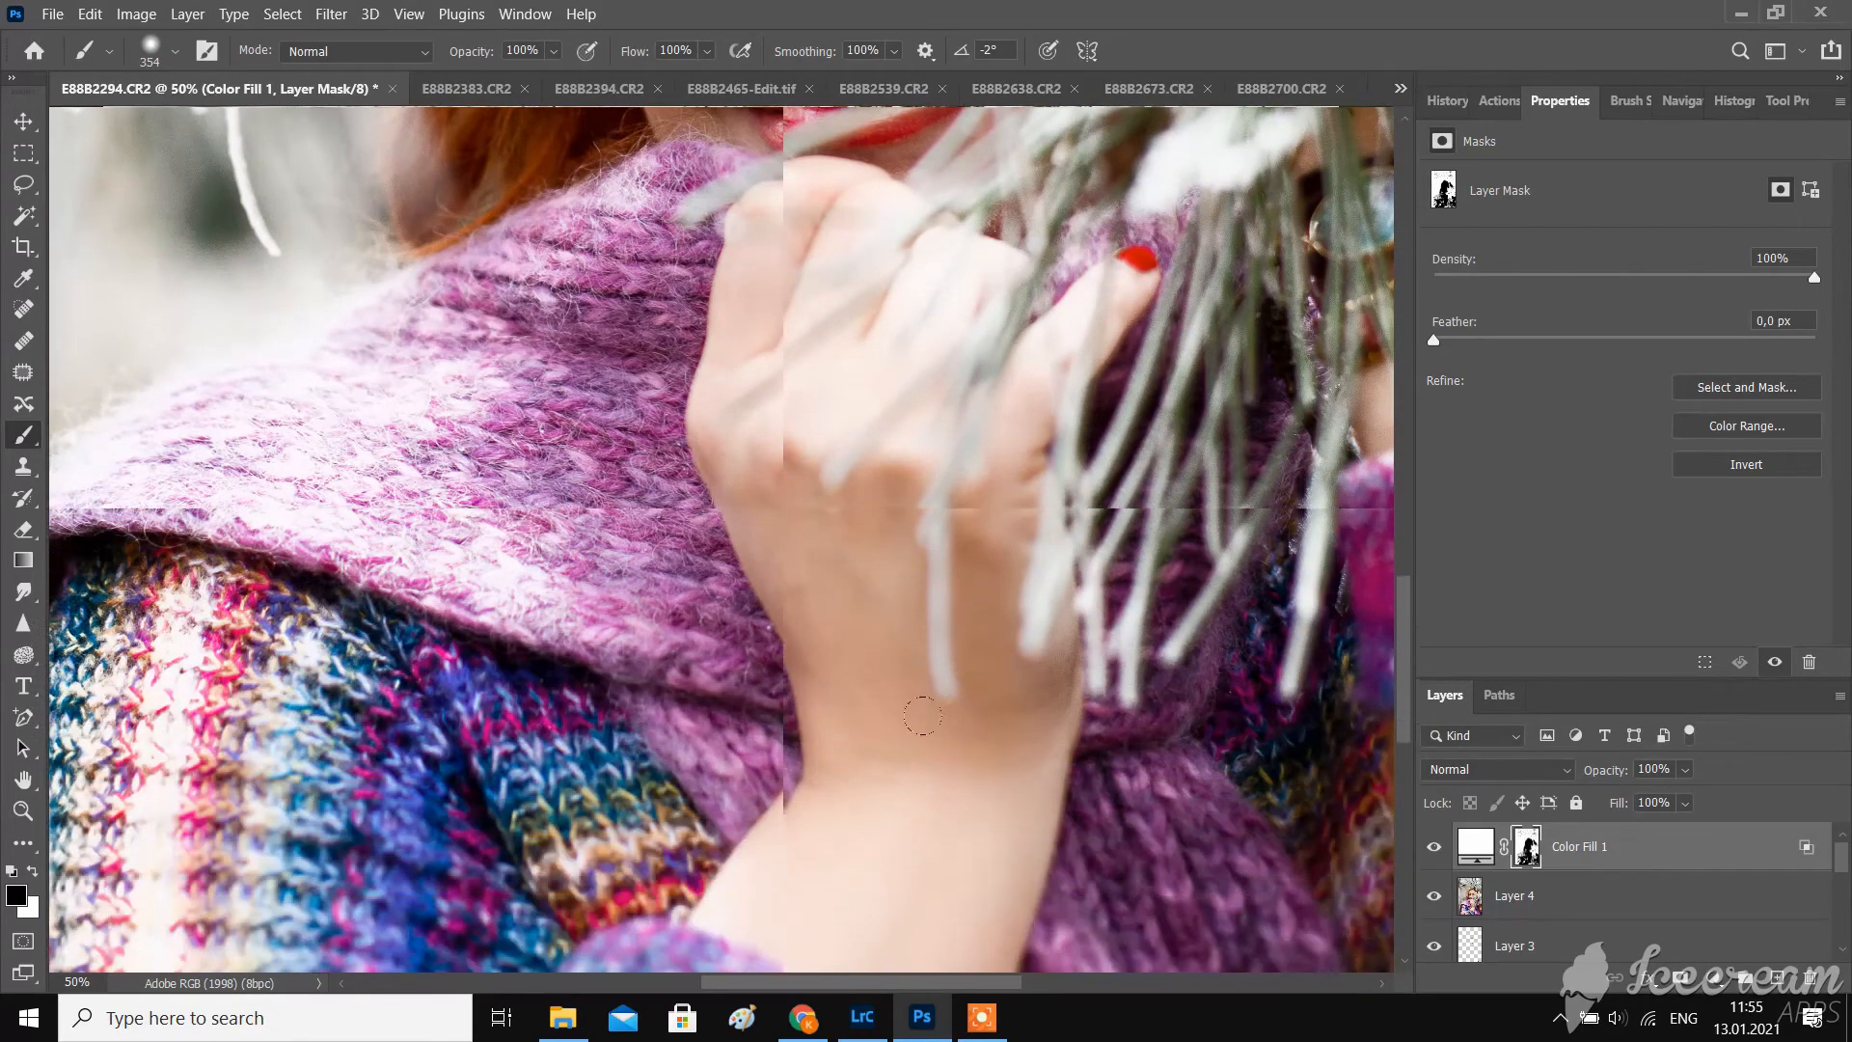
scroll(876, 756, down, 3)
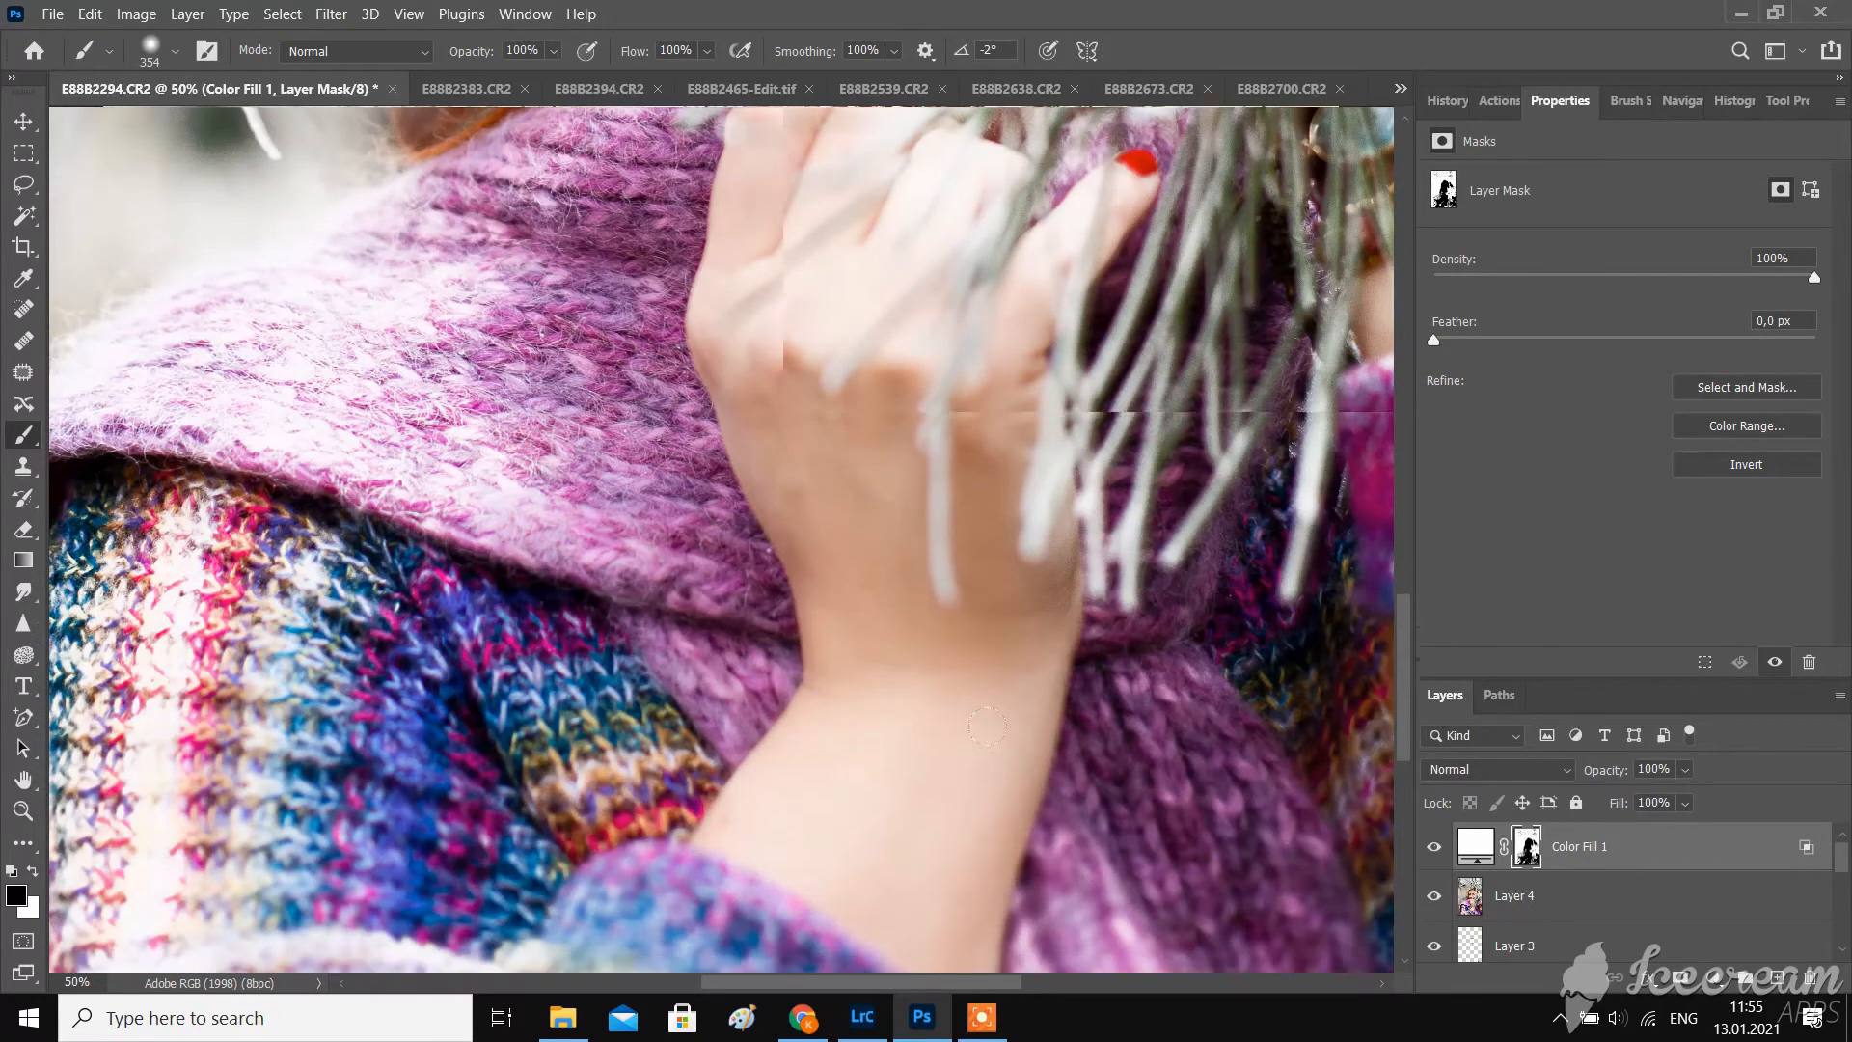
scroll(878, 811, down, 3)
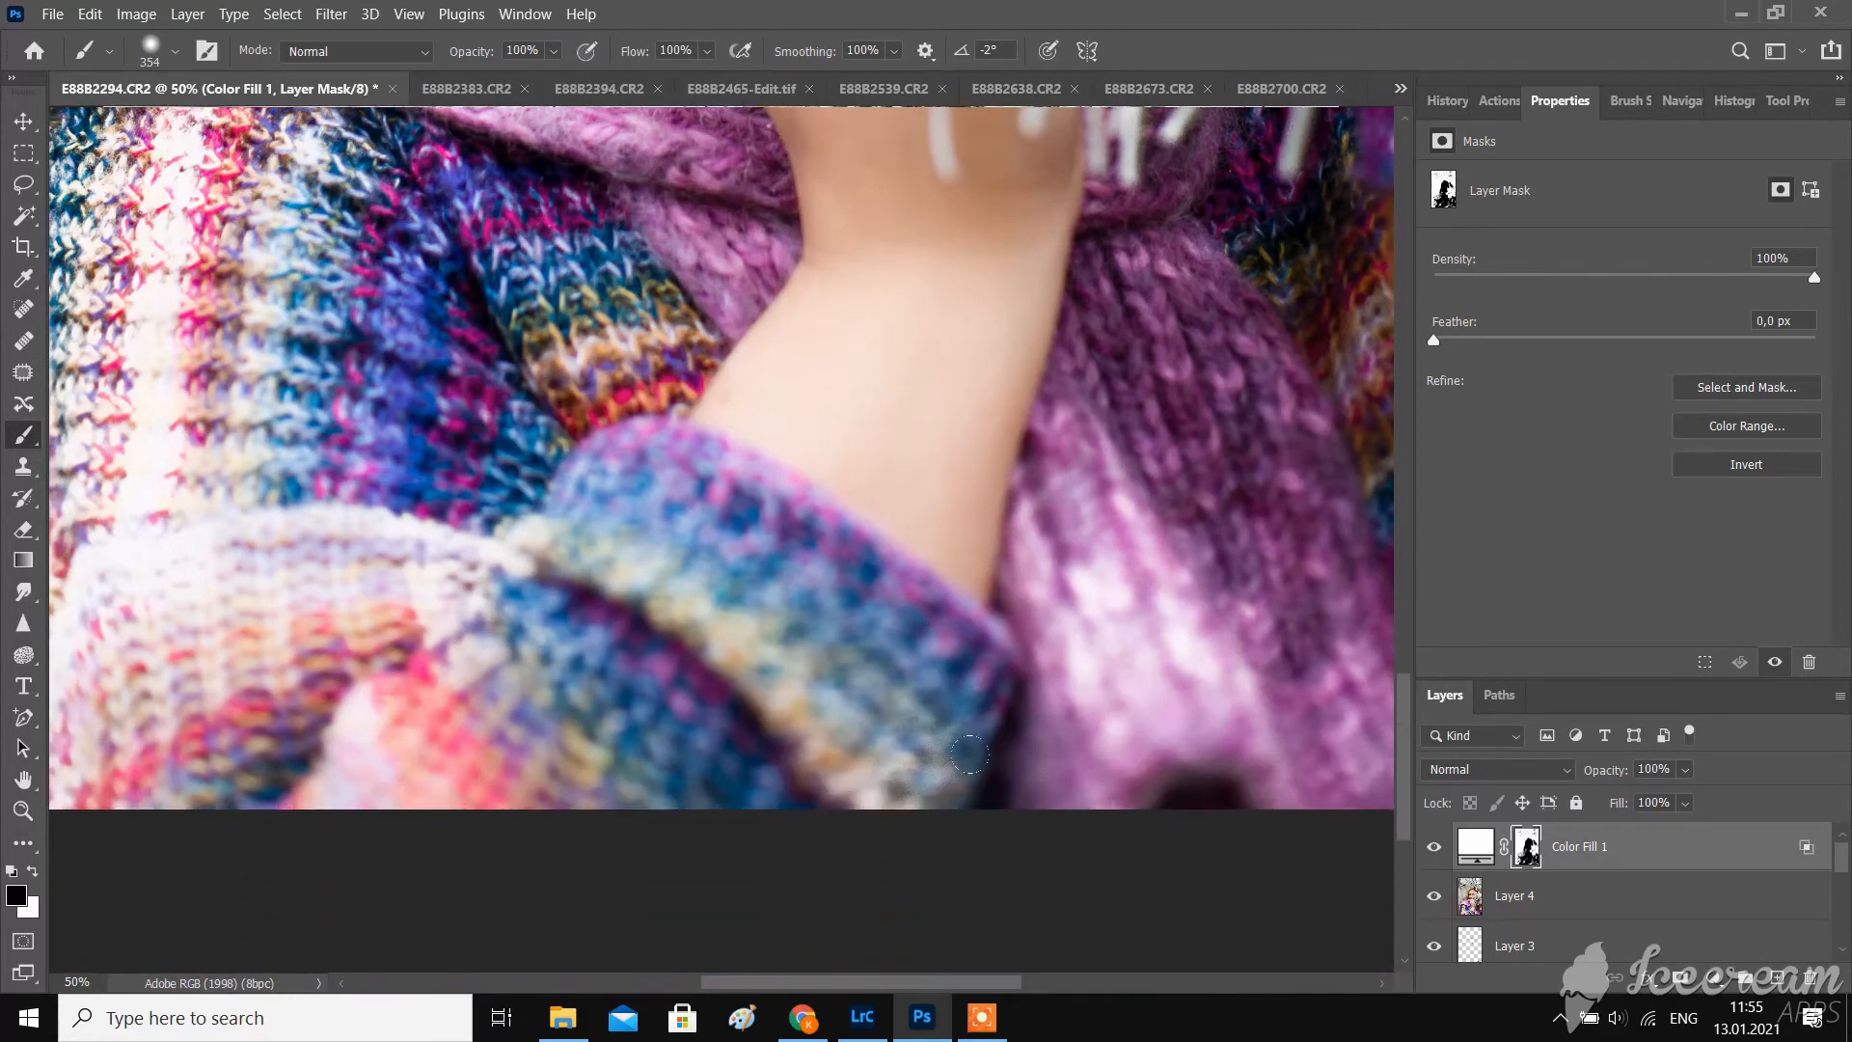
drag(974, 983, 1077, 1000)
scroll(1151, 570, up, 2)
scroll(1151, 570, up, 10)
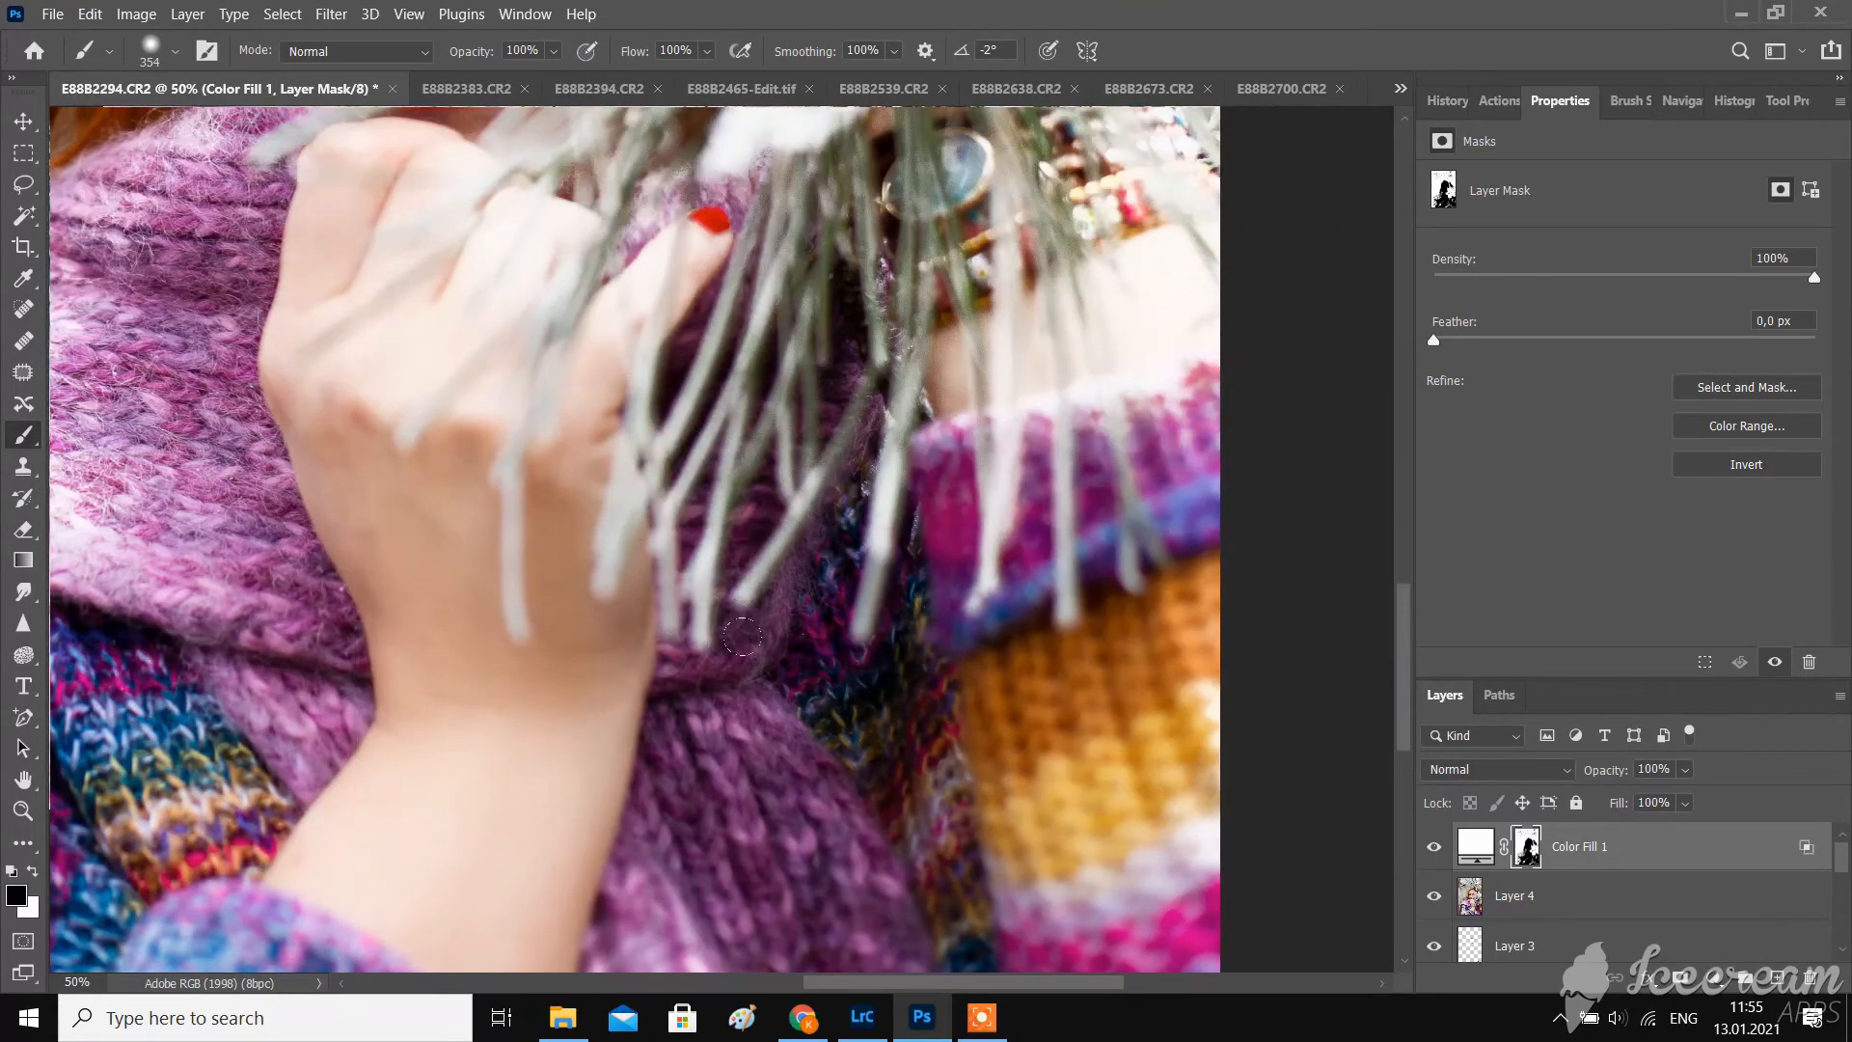
scroll(835, 577, up, 2)
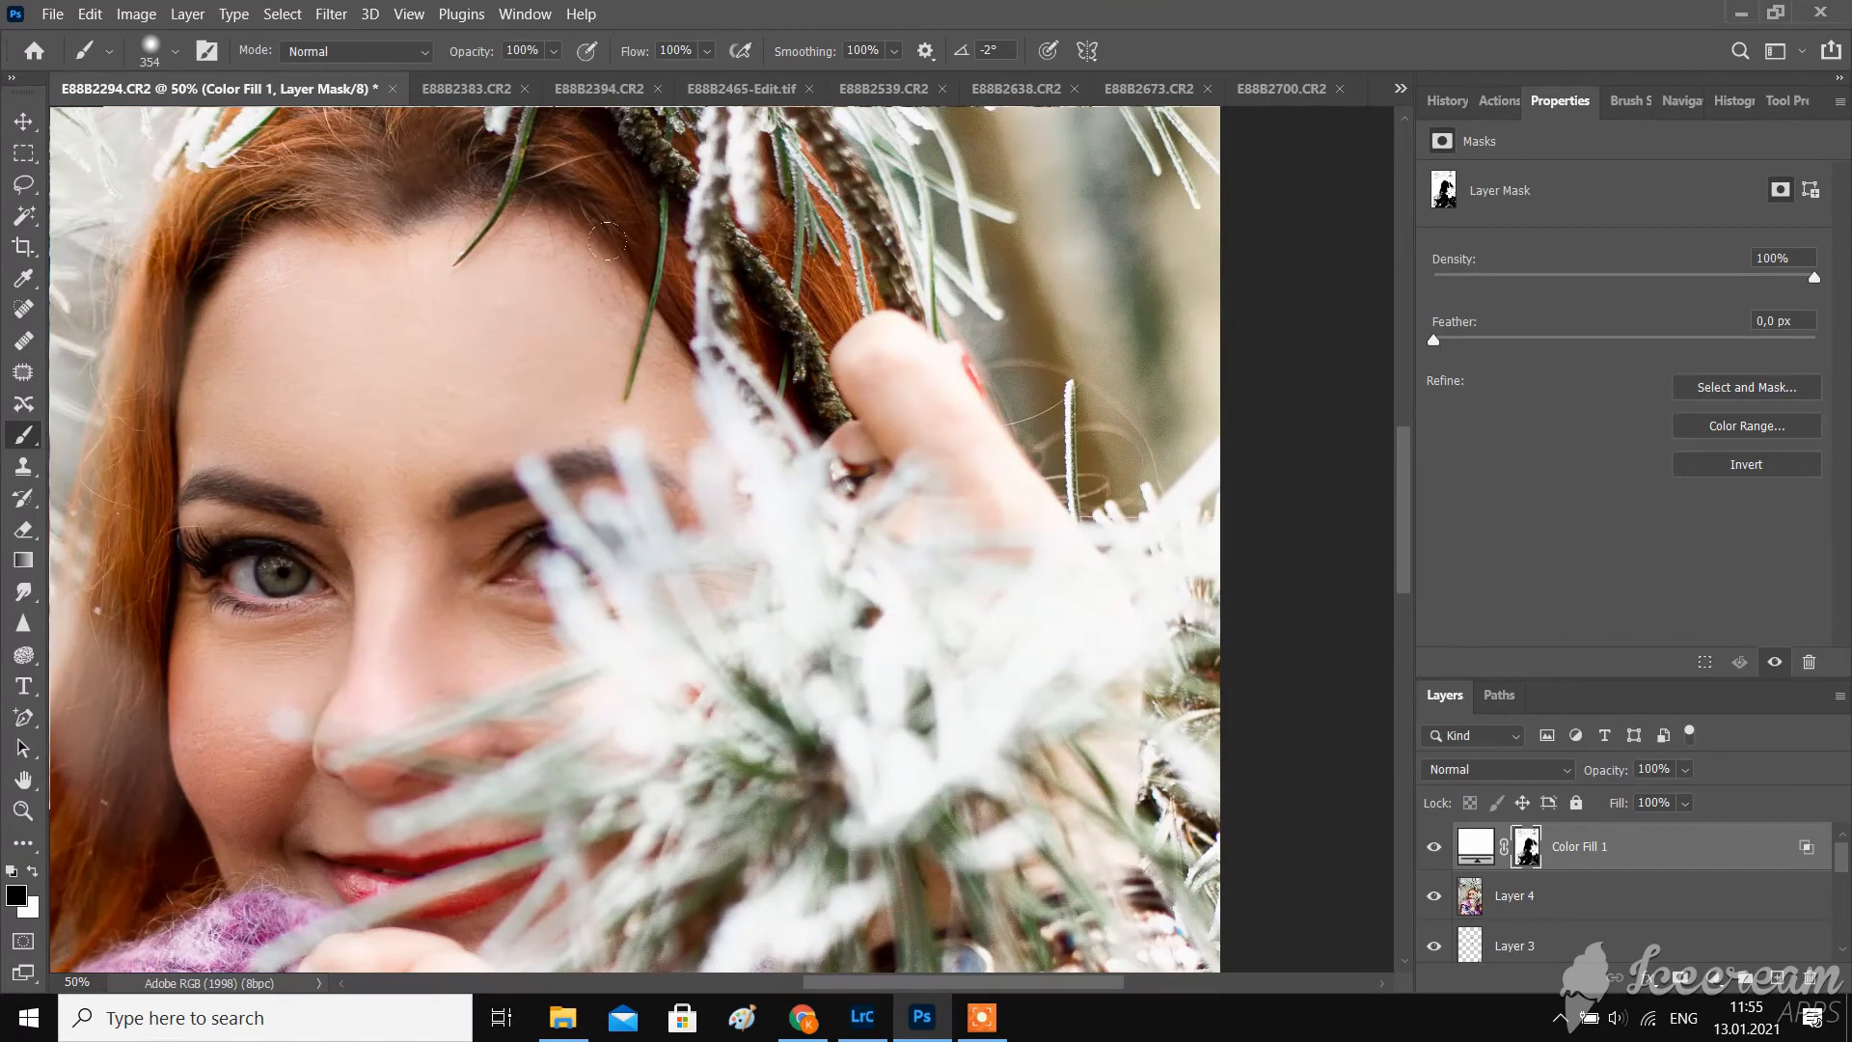
- Check the full image before and after the white fill by switching the Color Fill 1 layer's visibility
key(ctrl+minus)
key(ctrl+minus)
key(ctrl+minus)
key(ctrl+minus)
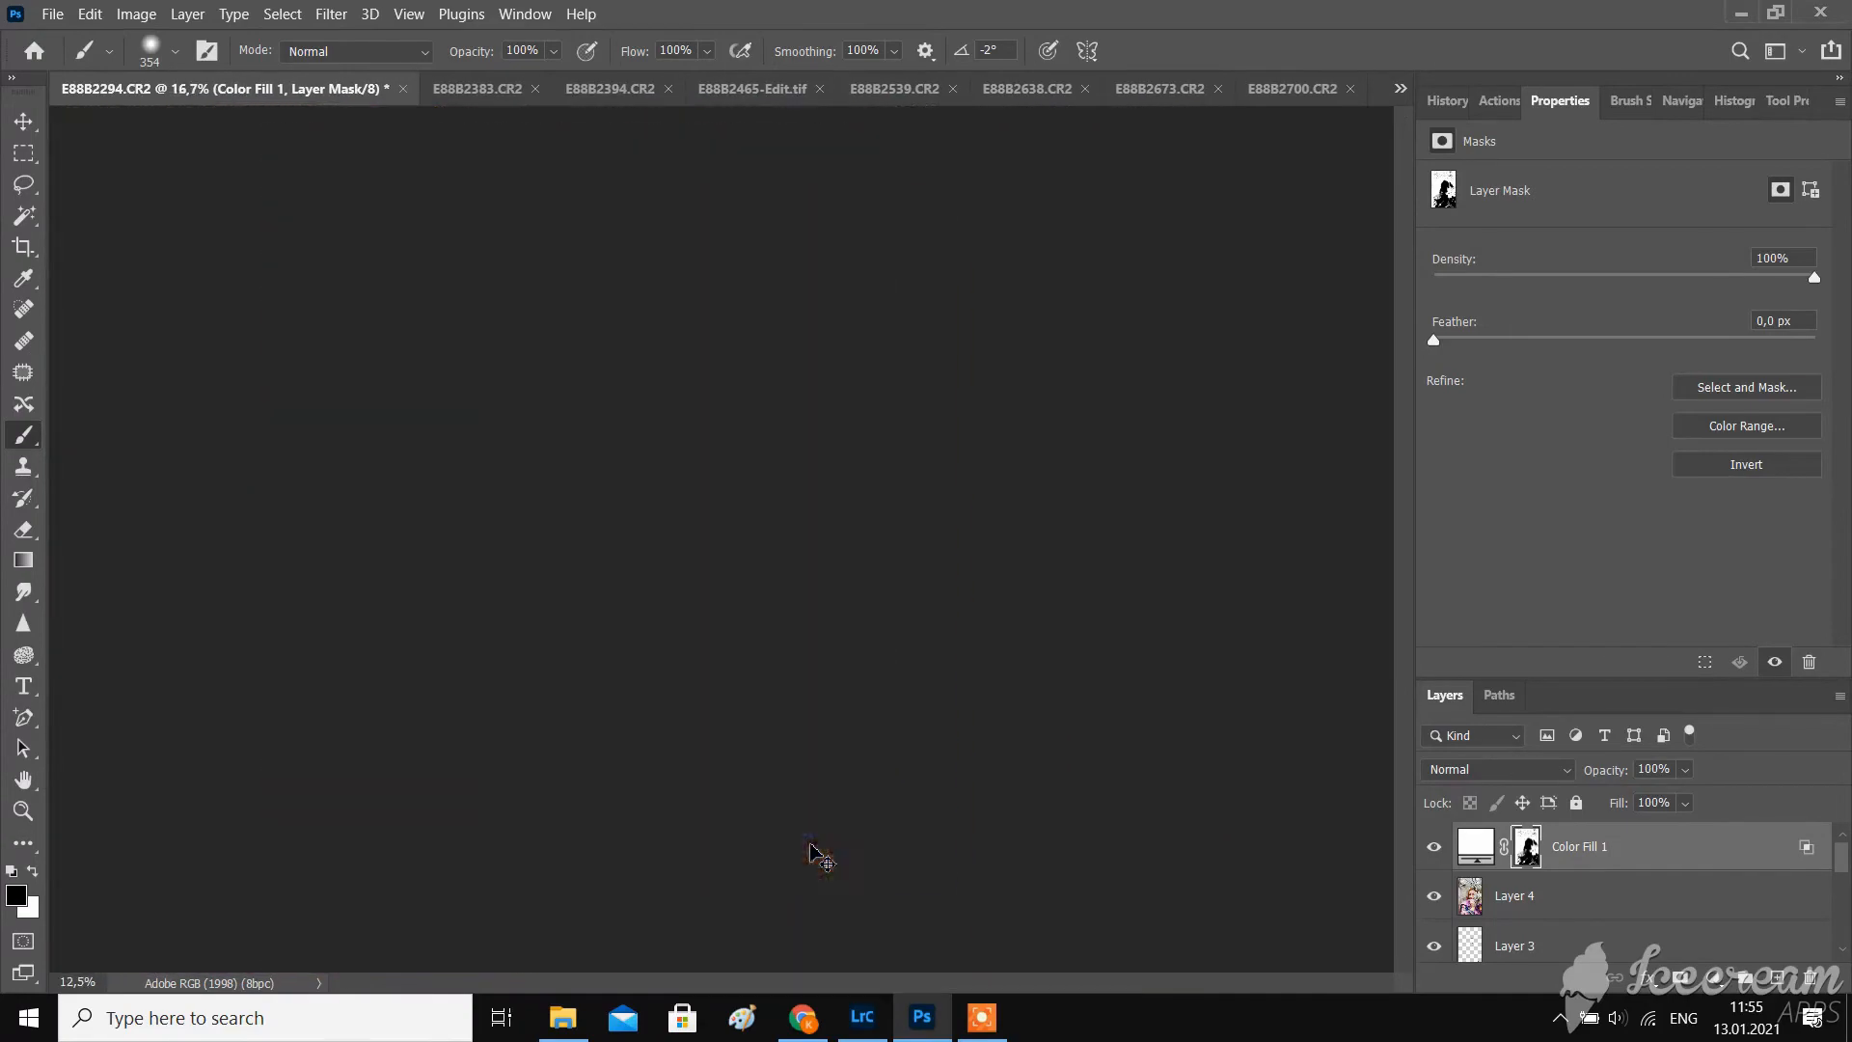
click(1436, 848)
click(1435, 848)
- Lower the Color Fill 1 layer's opacity to 60%, comparing the photo with the layer hidden and shown
click(1684, 769)
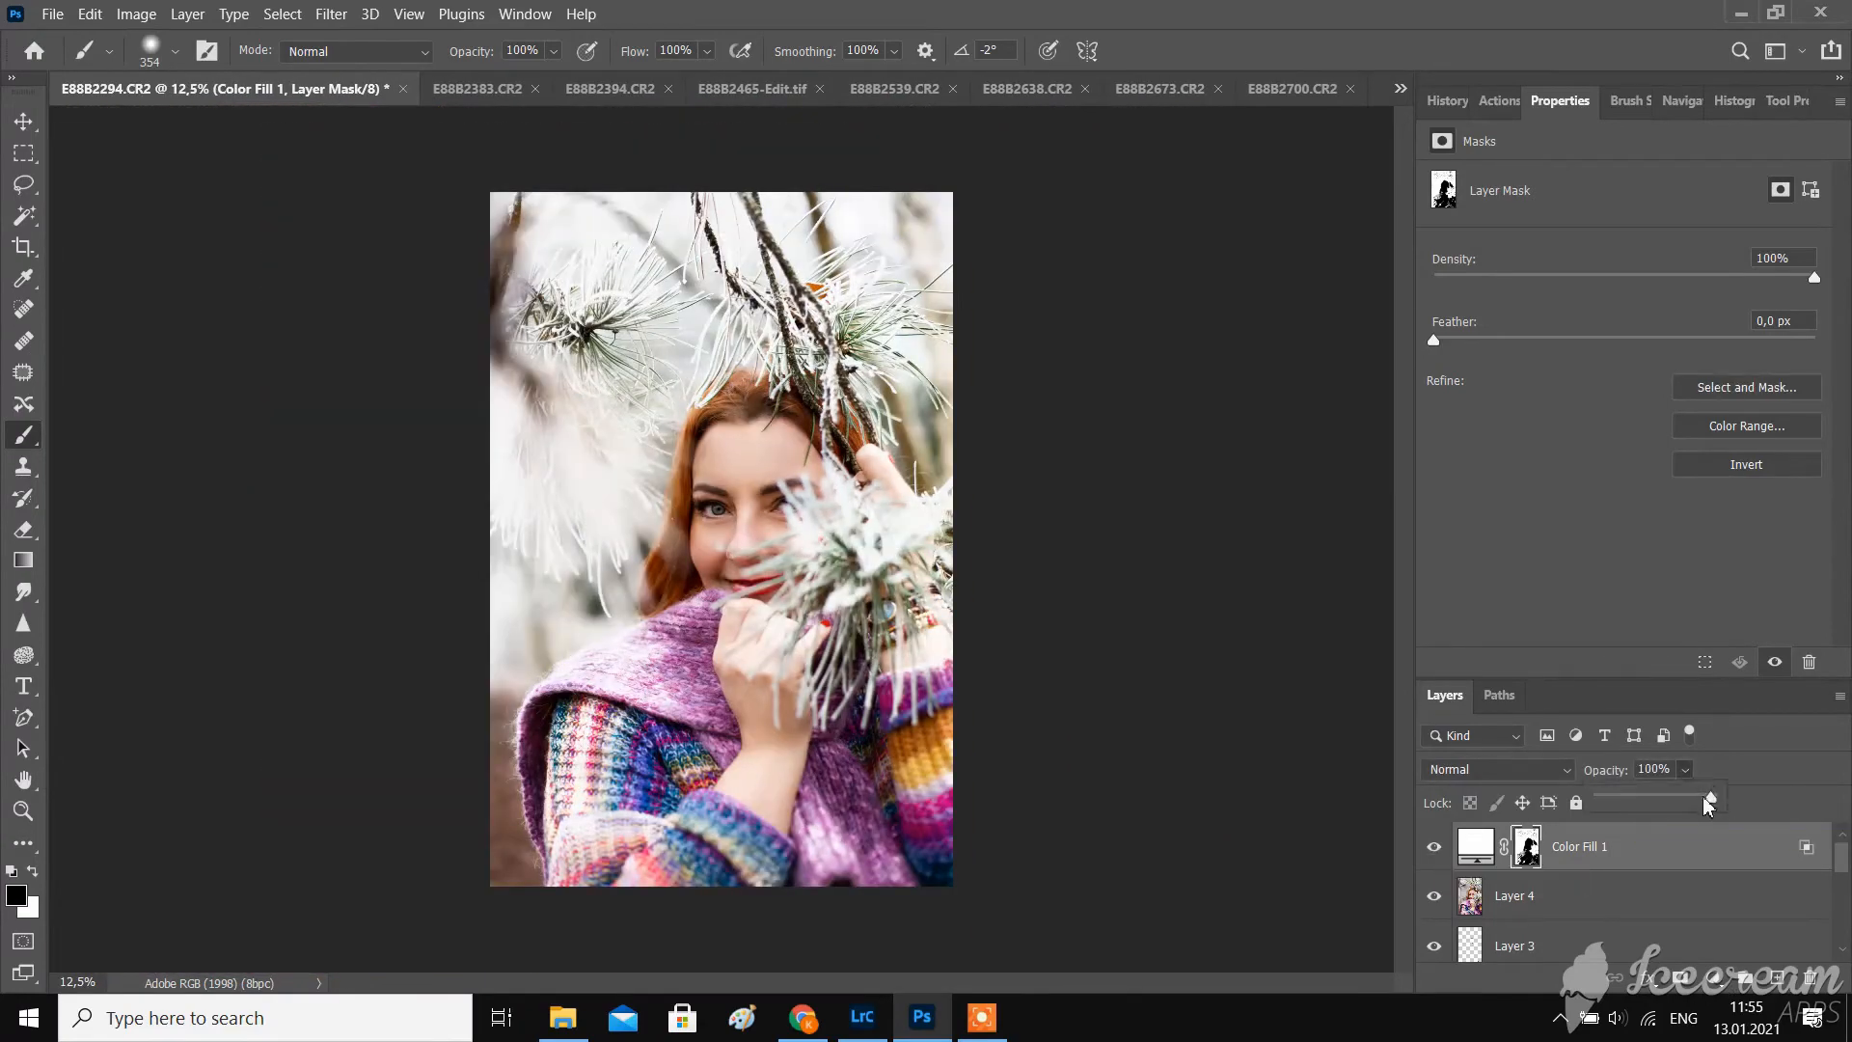
drag(1704, 795, 1665, 809)
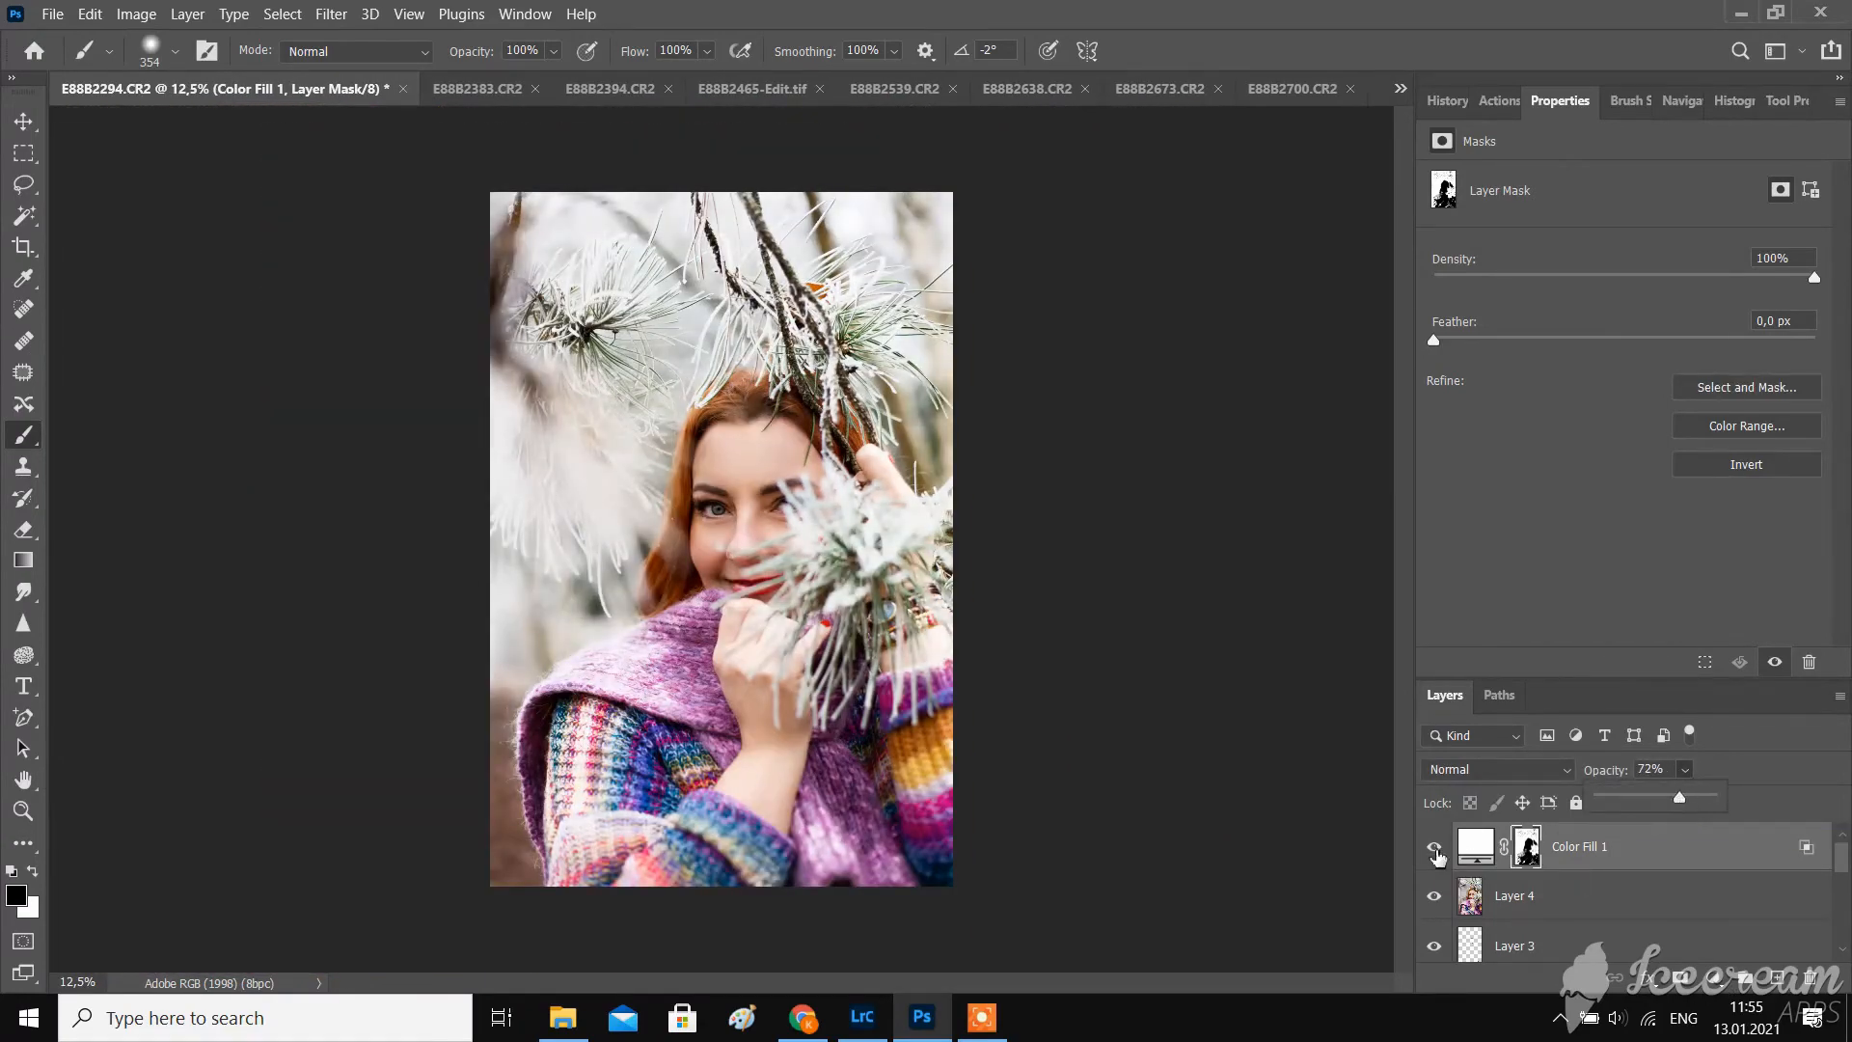
click(1436, 847)
click(1435, 848)
click(1435, 848)
click(1435, 848)
click(1435, 848)
click(1435, 848)
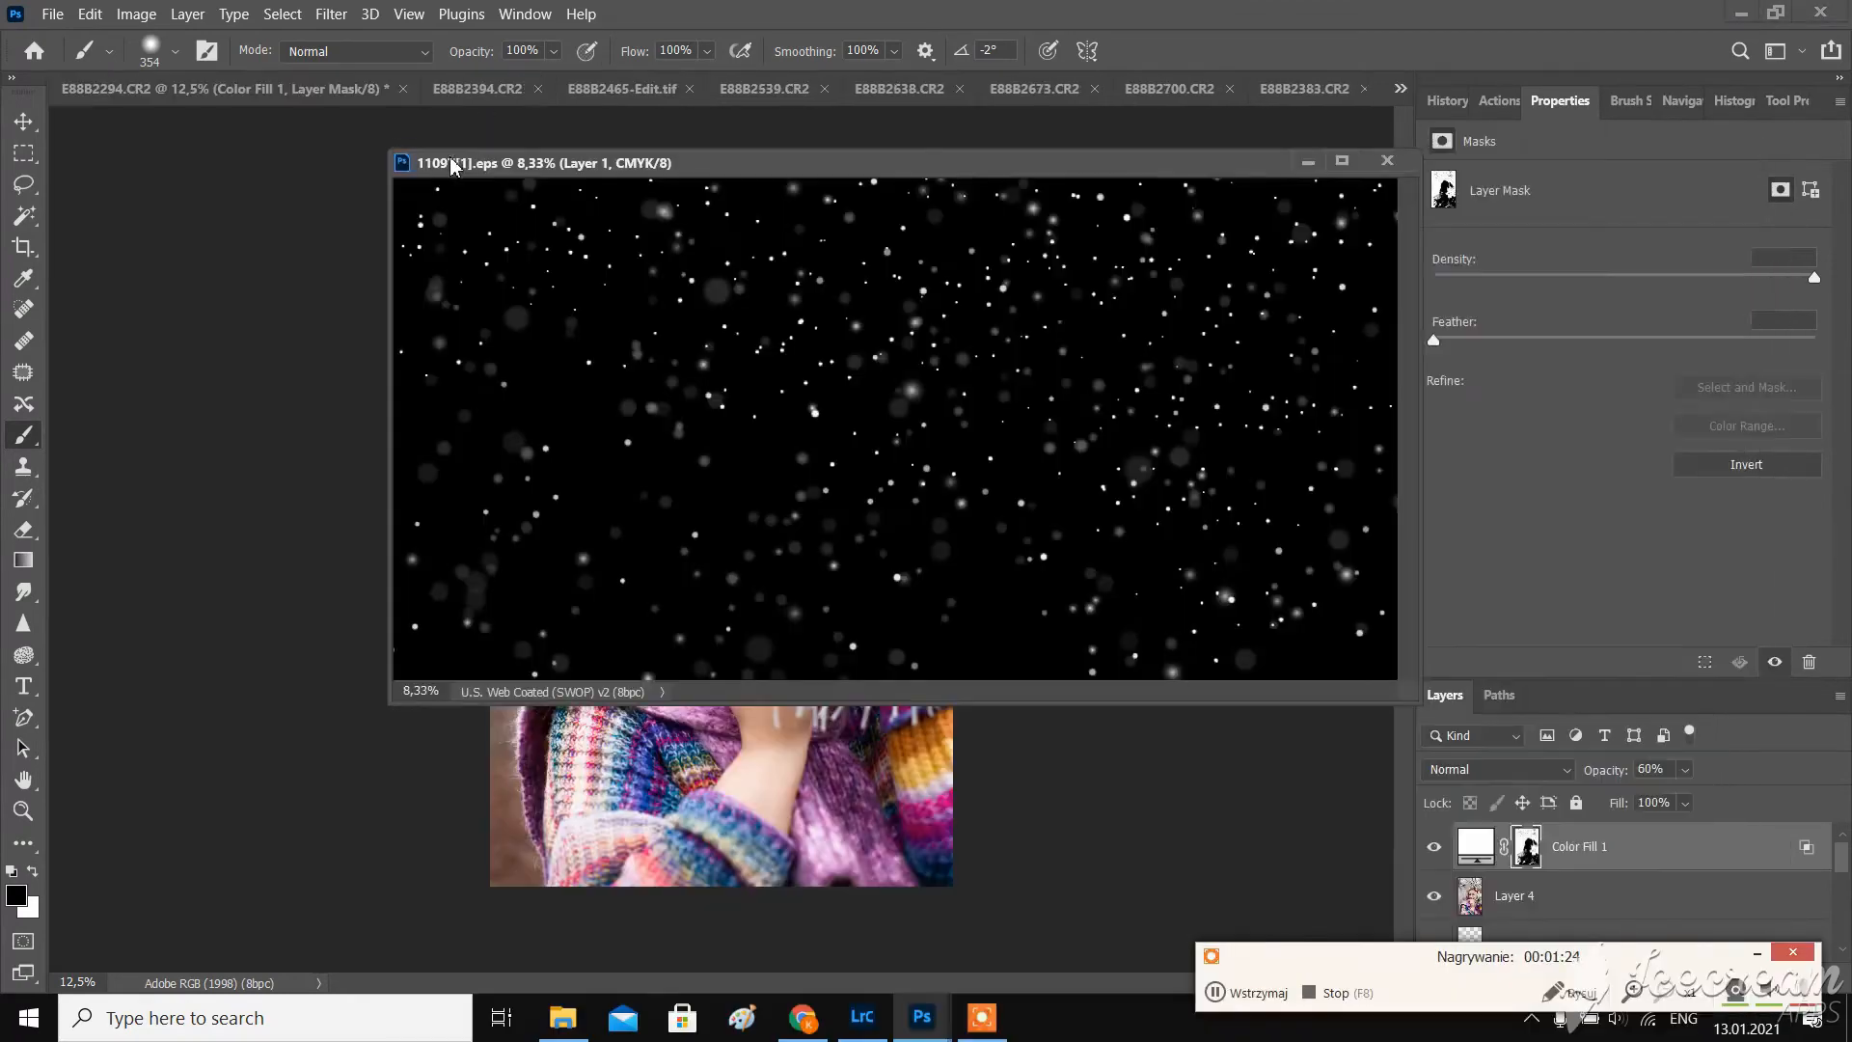
- Copy the snow overlay from the 11097[1].eps document into the portrait, and dock the snow document with the other open files
click(23, 121)
drag(613, 337, 675, 791)
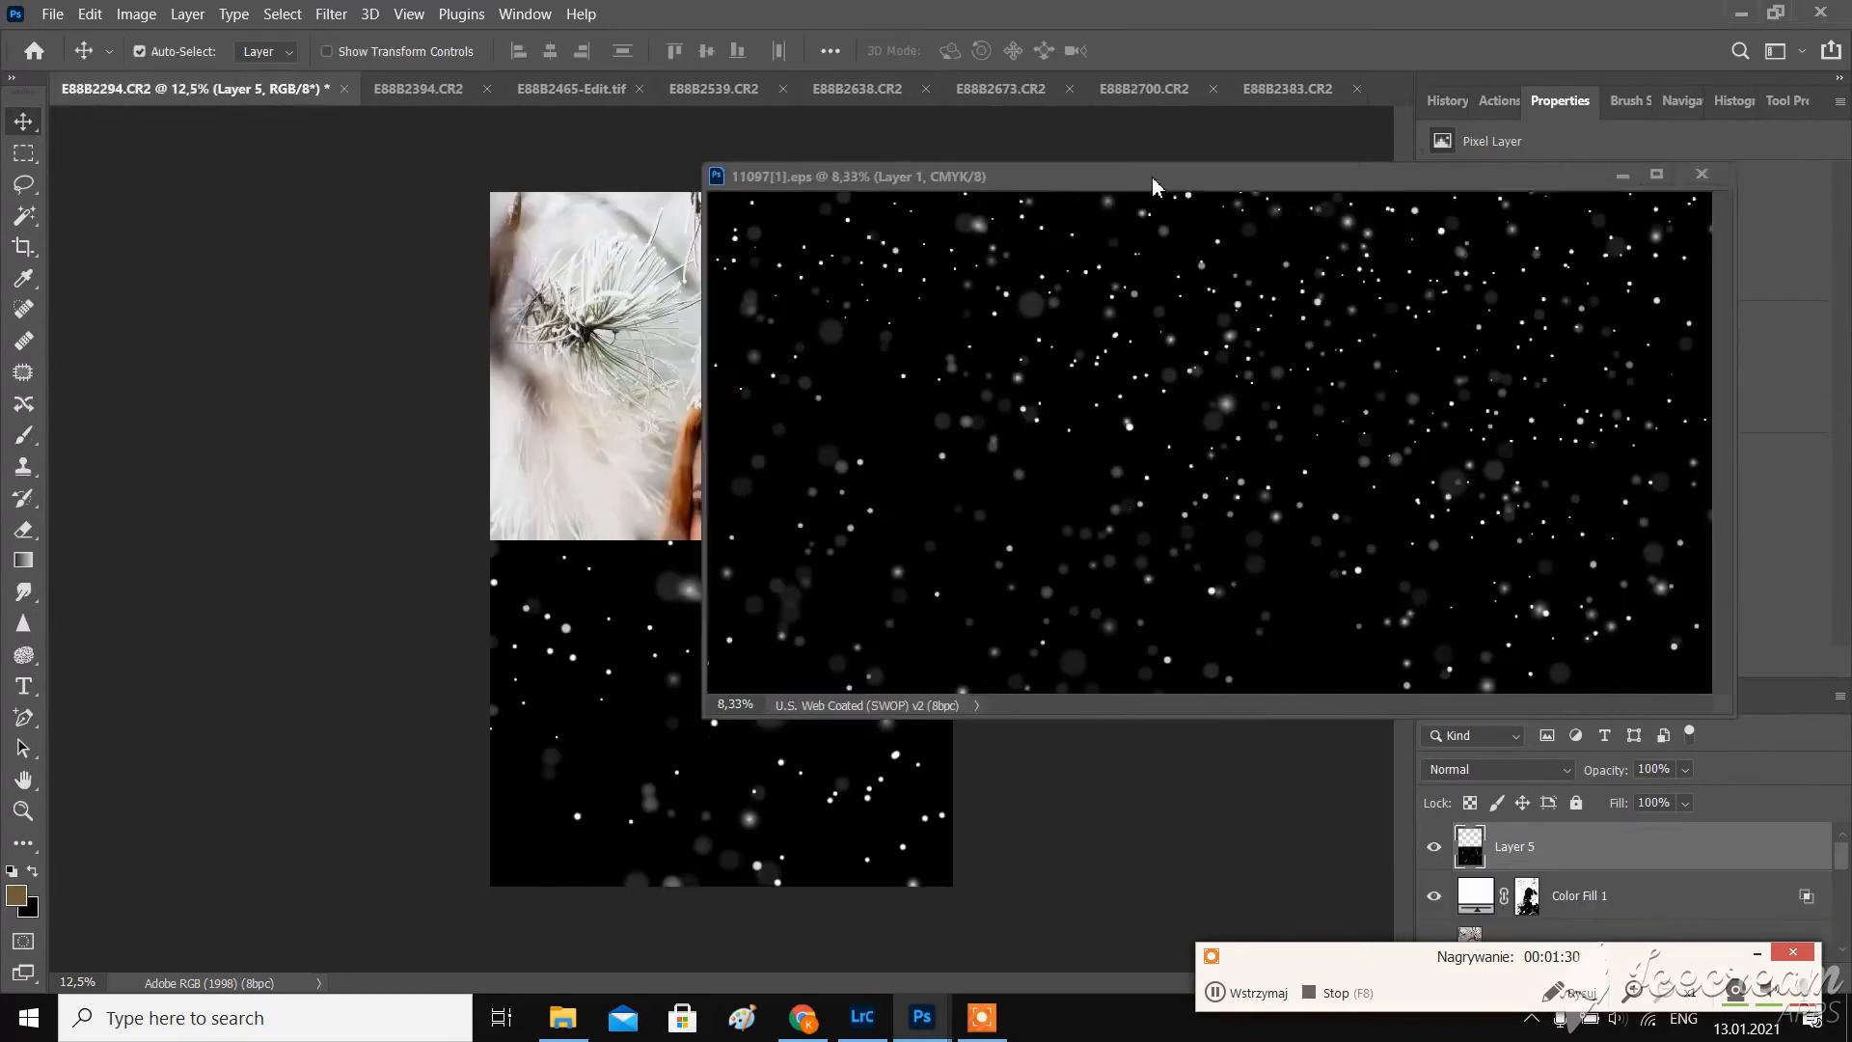
drag(1152, 177, 442, 88)
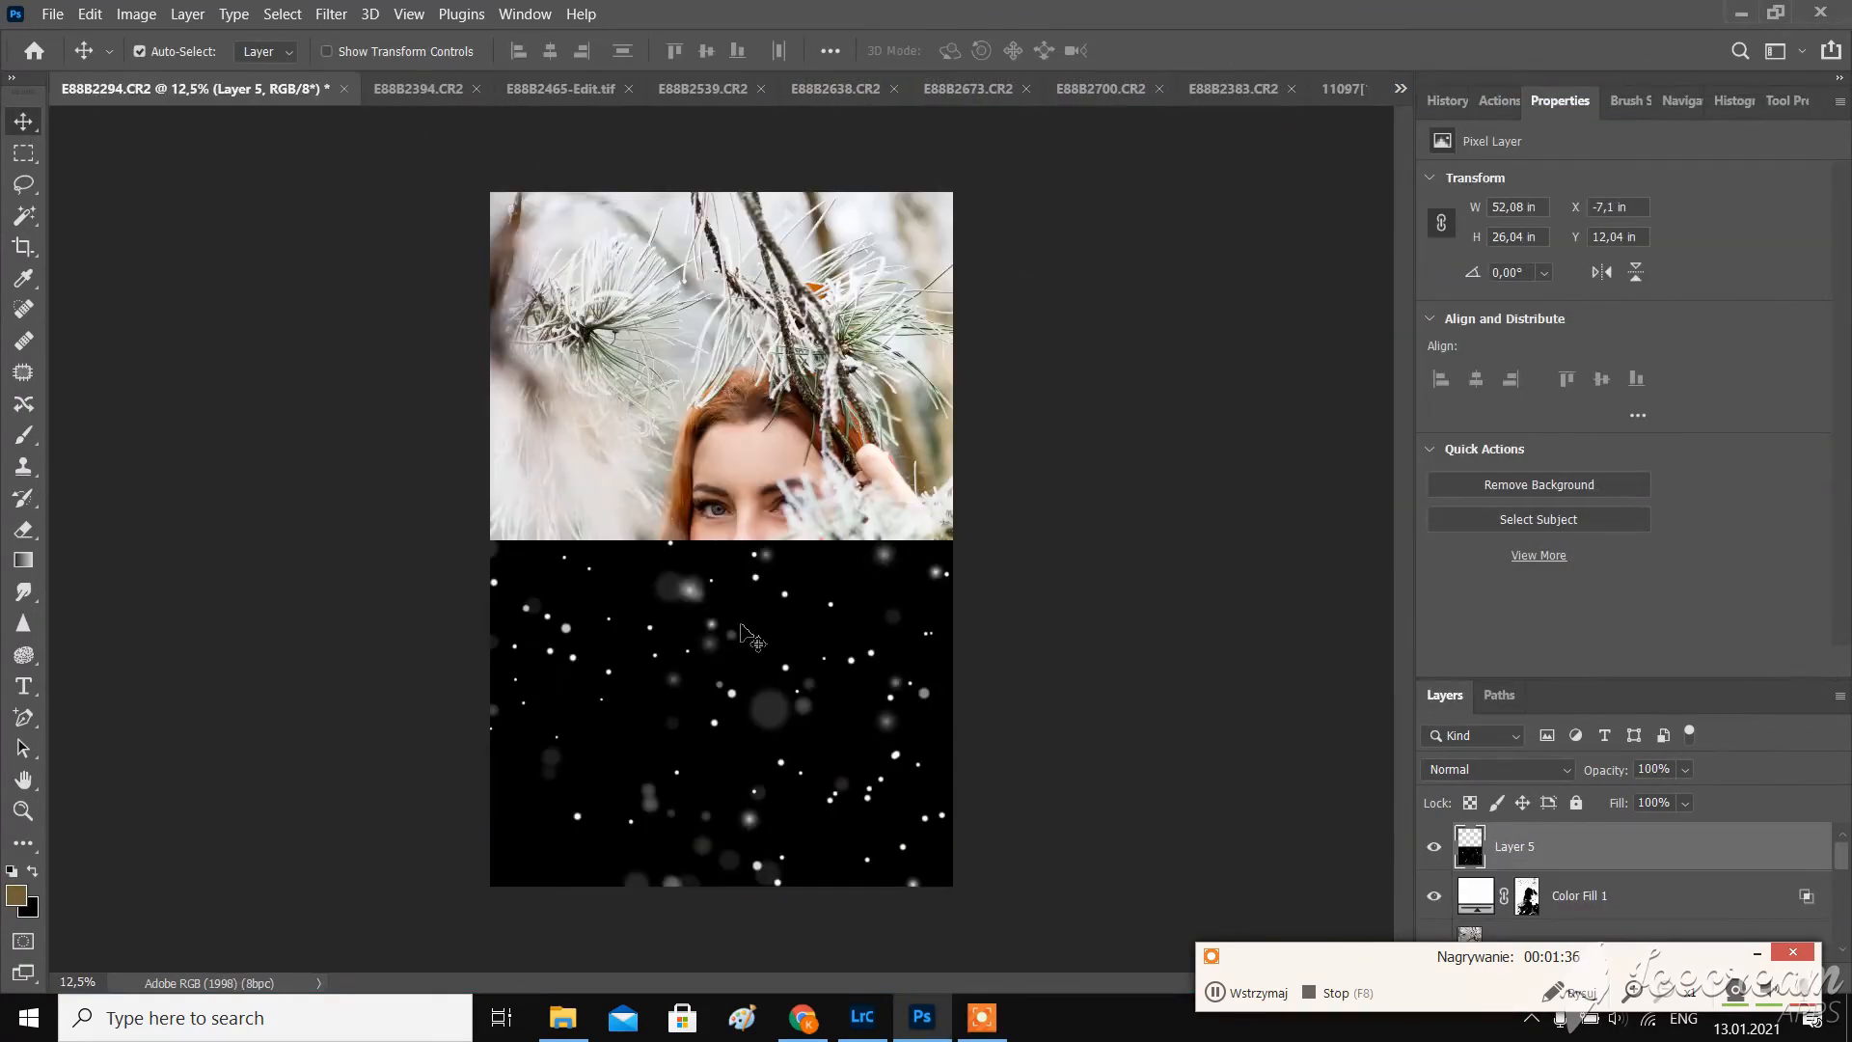
- Scale the snow layer to 31.32% with Free Transform so it spans the photo's width, and place it along the bottom edge
click(90, 14)
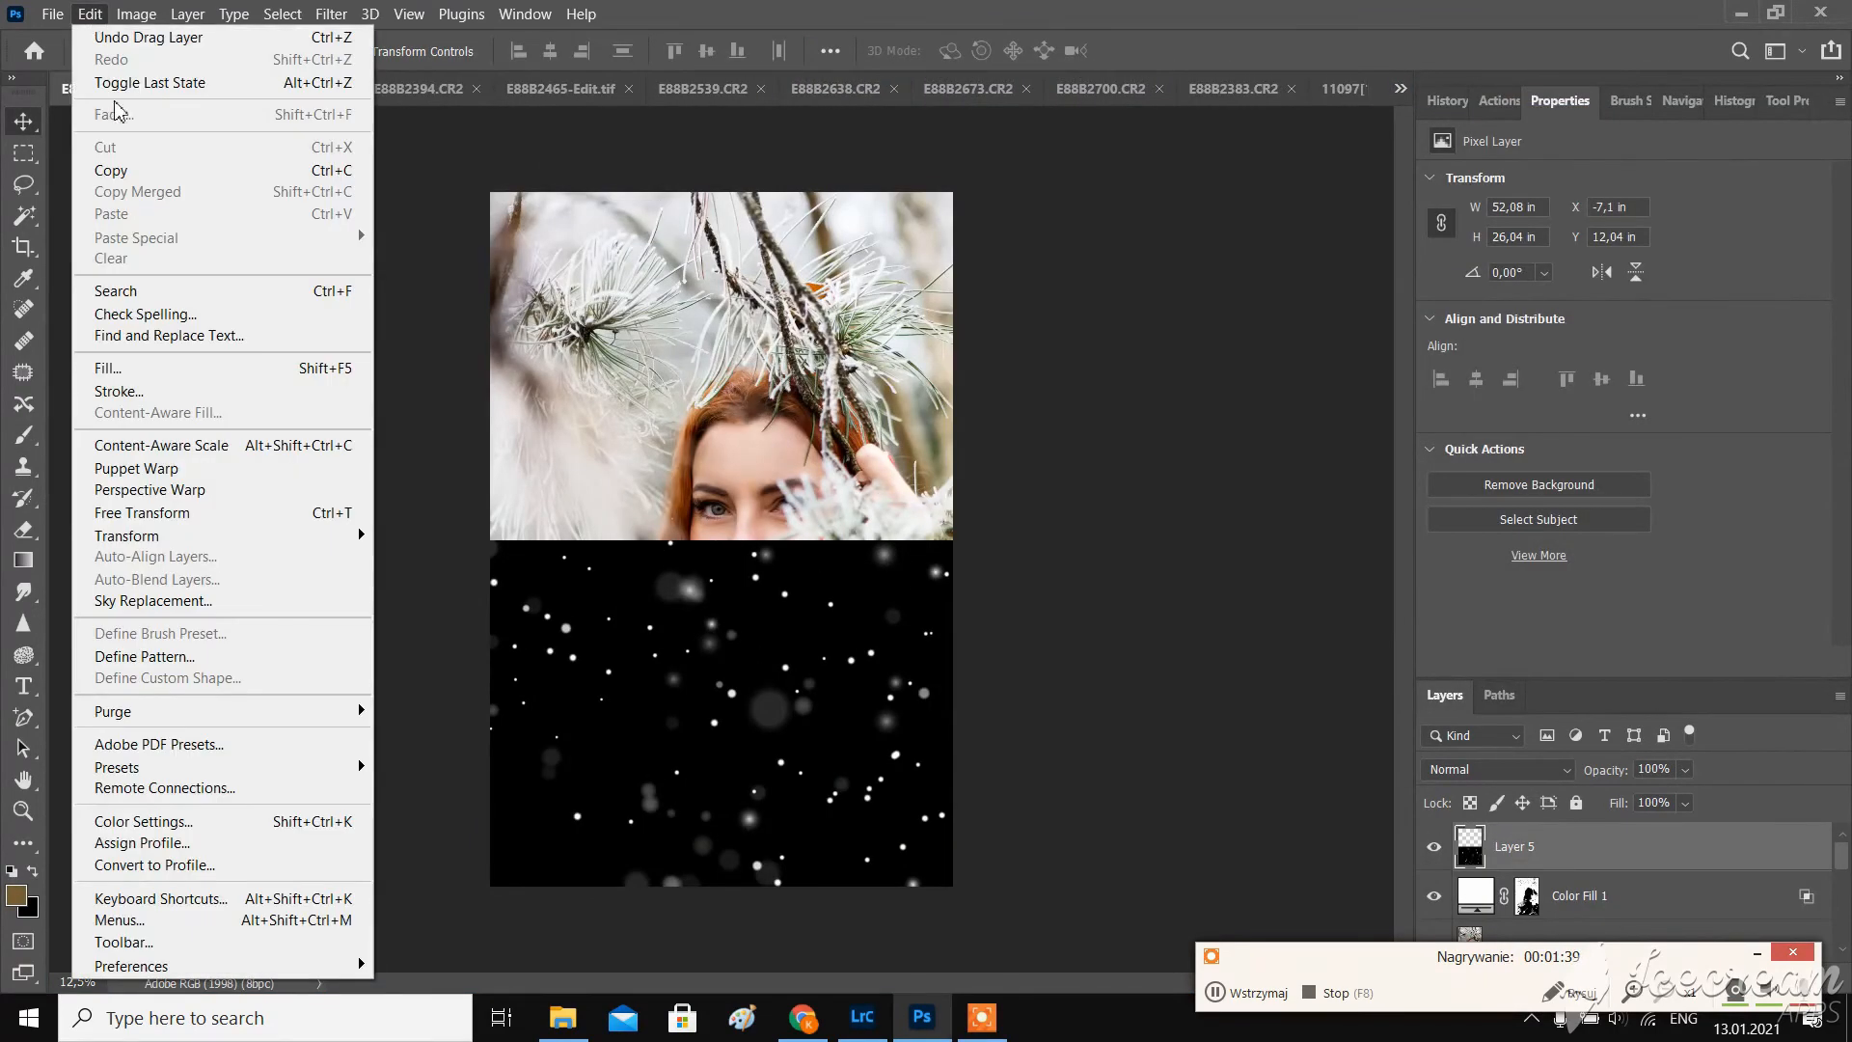
click(159, 517)
drag(632, 665, 571, 493)
drag(224, 369, 702, 690)
drag(859, 738, 347, 413)
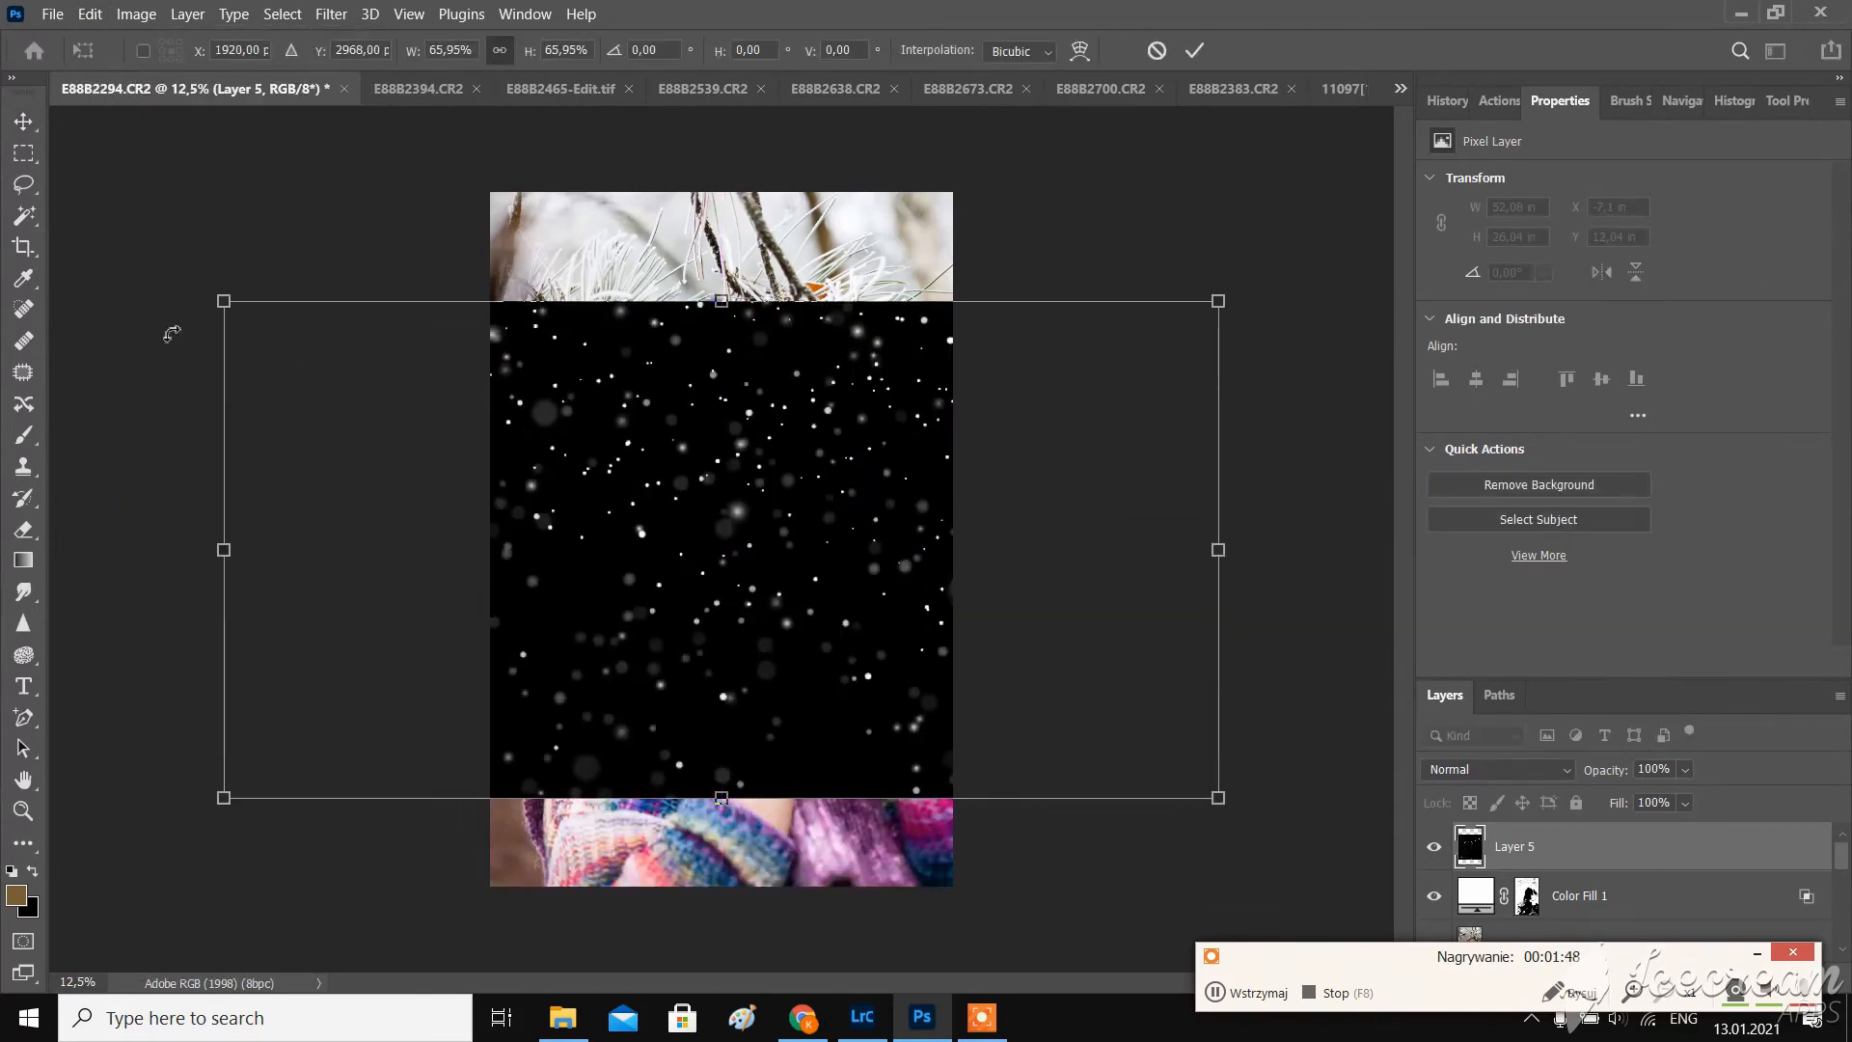
drag(224, 299, 554, 509)
drag(724, 587, 646, 678)
drag(1139, 566, 953, 556)
drag(799, 727, 796, 735)
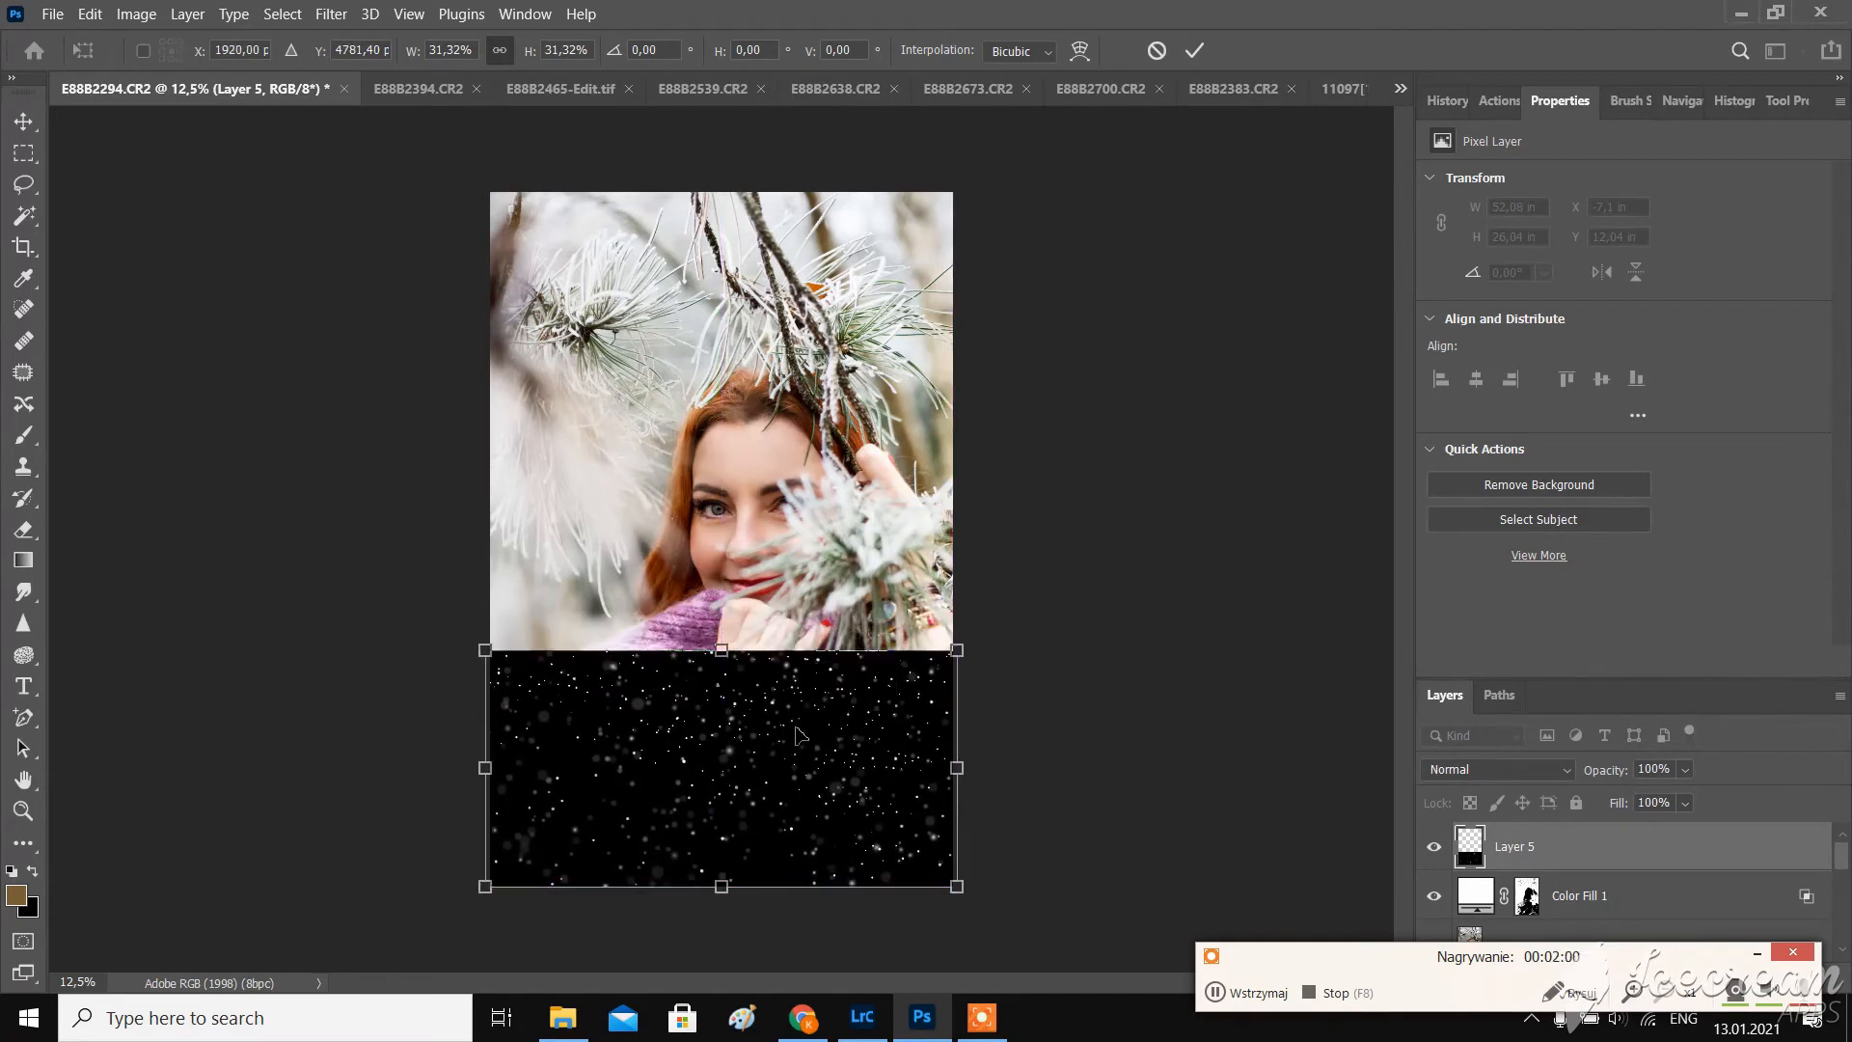
key(Return)
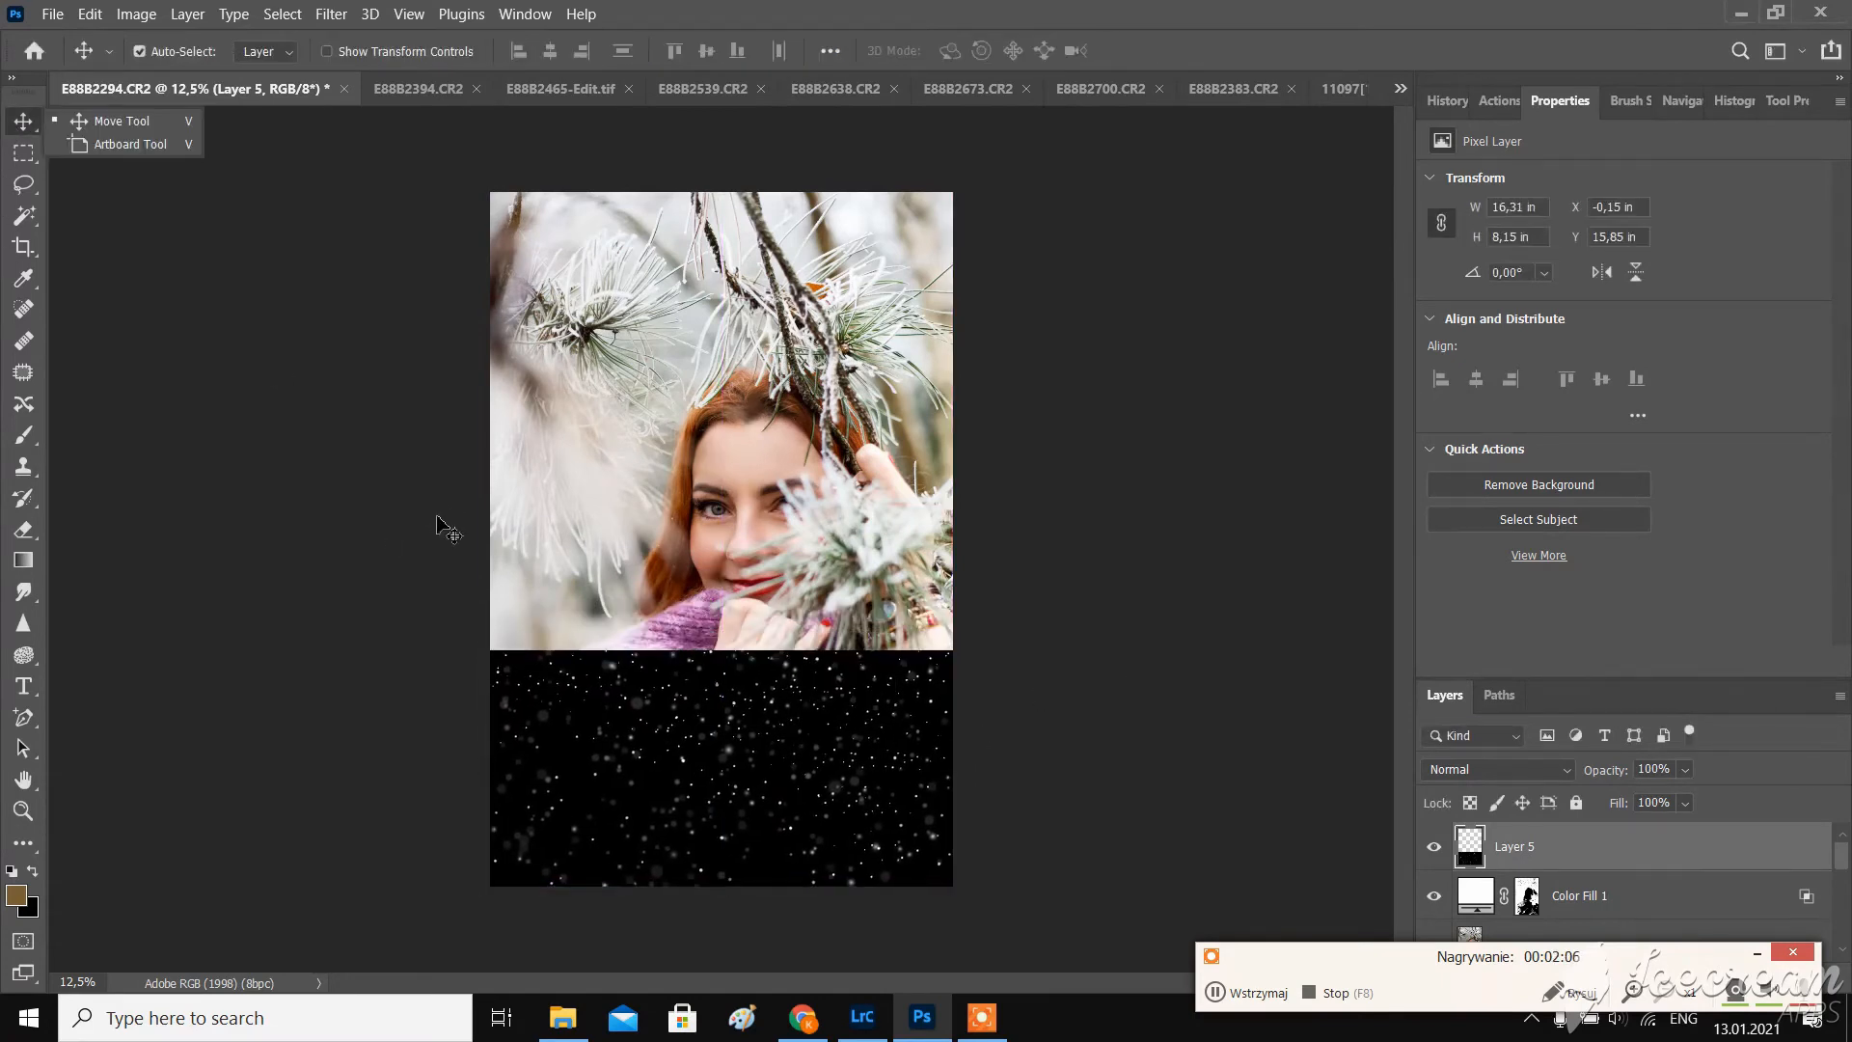
- Duplicate the snow layer twice and stack the copies above the original so snow covers the whole photo
drag(689, 730, 771, 512)
key(ctrl+j)
key(ctrl+j)
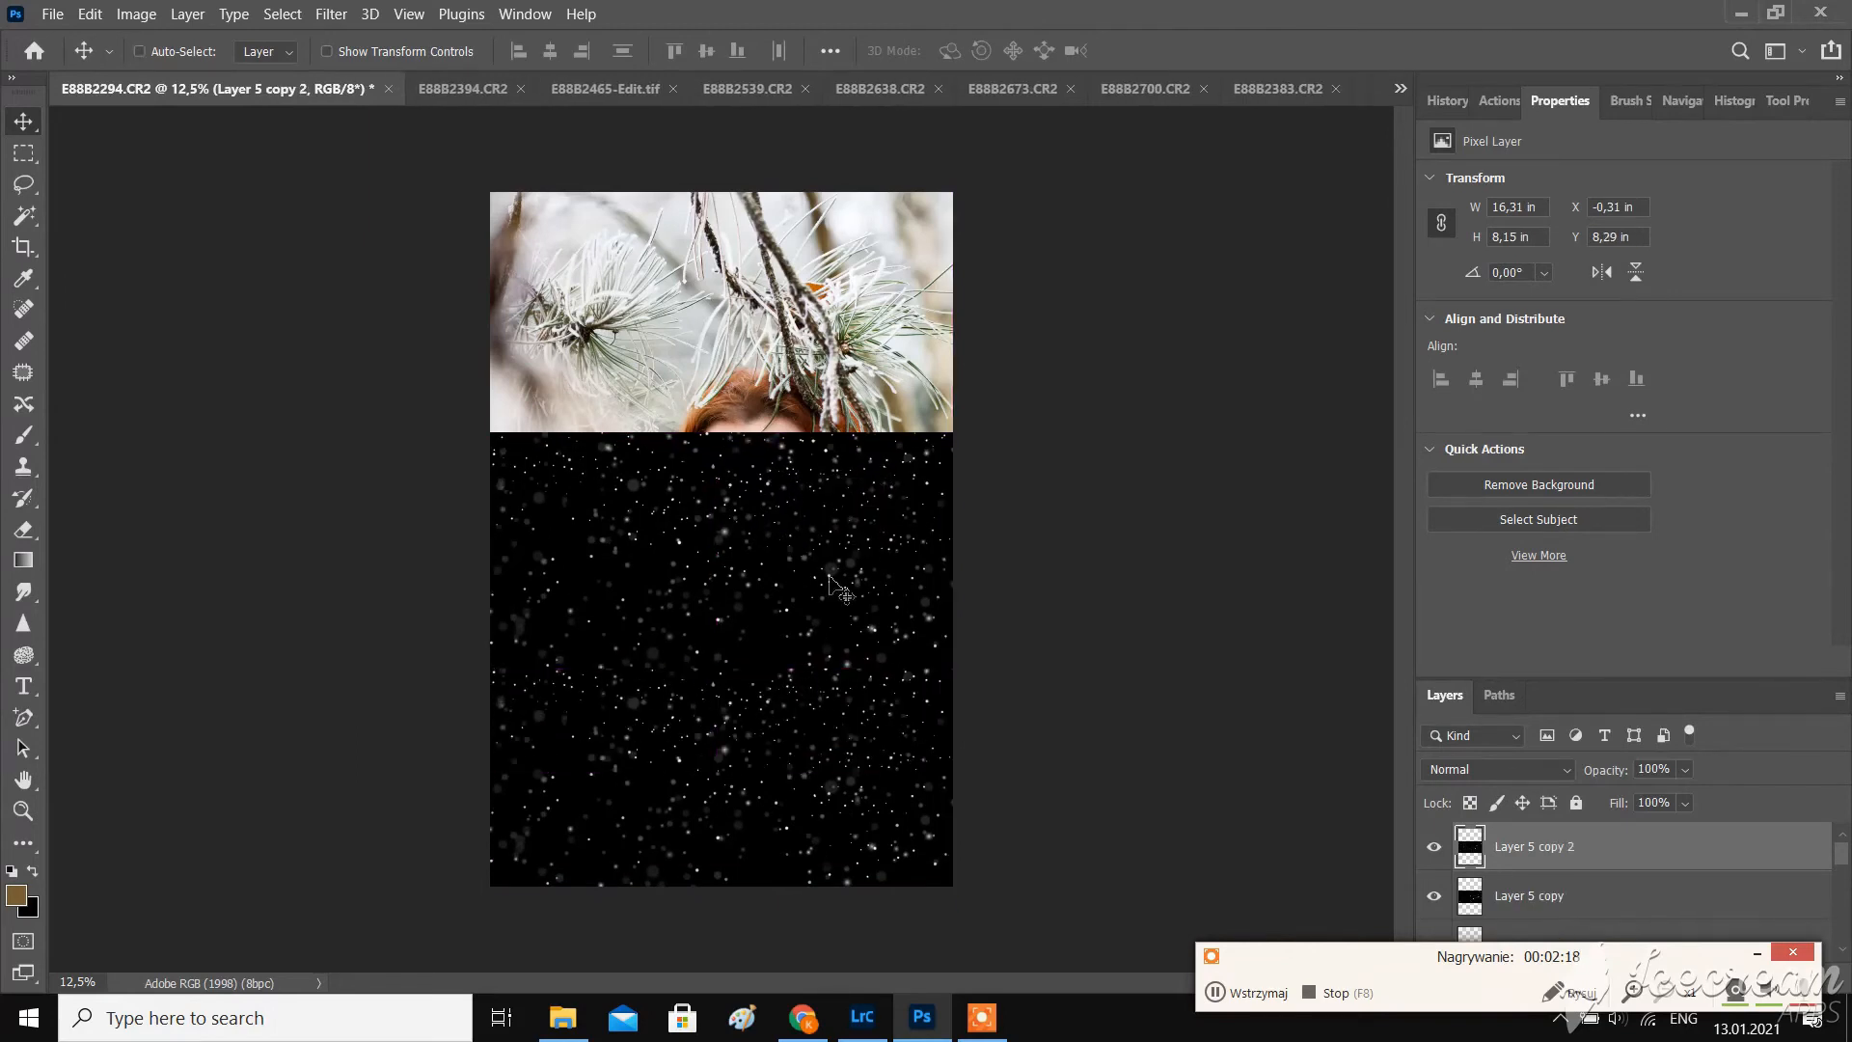
drag(836, 586, 713, 342)
drag(707, 488, 711, 476)
click(673, 349)
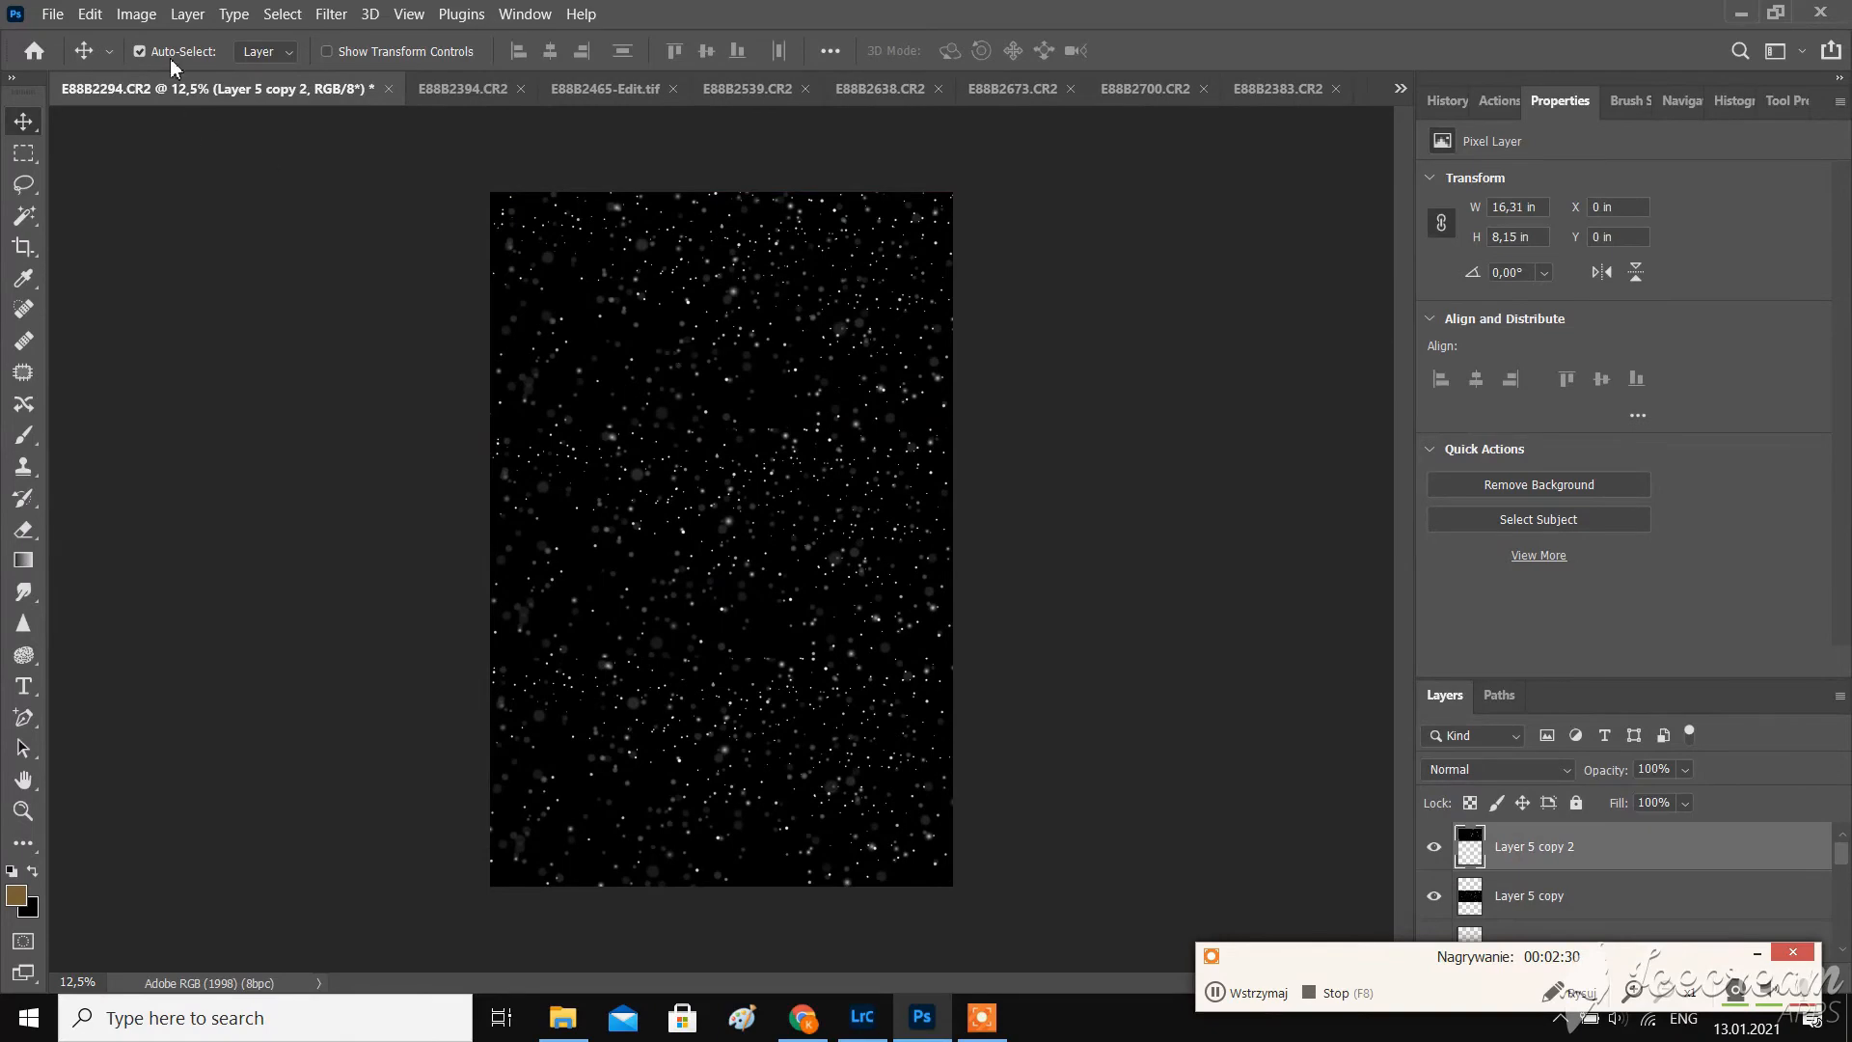
- Rotate the topmost snow copy by about -179.38 degrees to vary the flake pattern
click(90, 14)
mouse_move(289, 535)
click(418, 596)
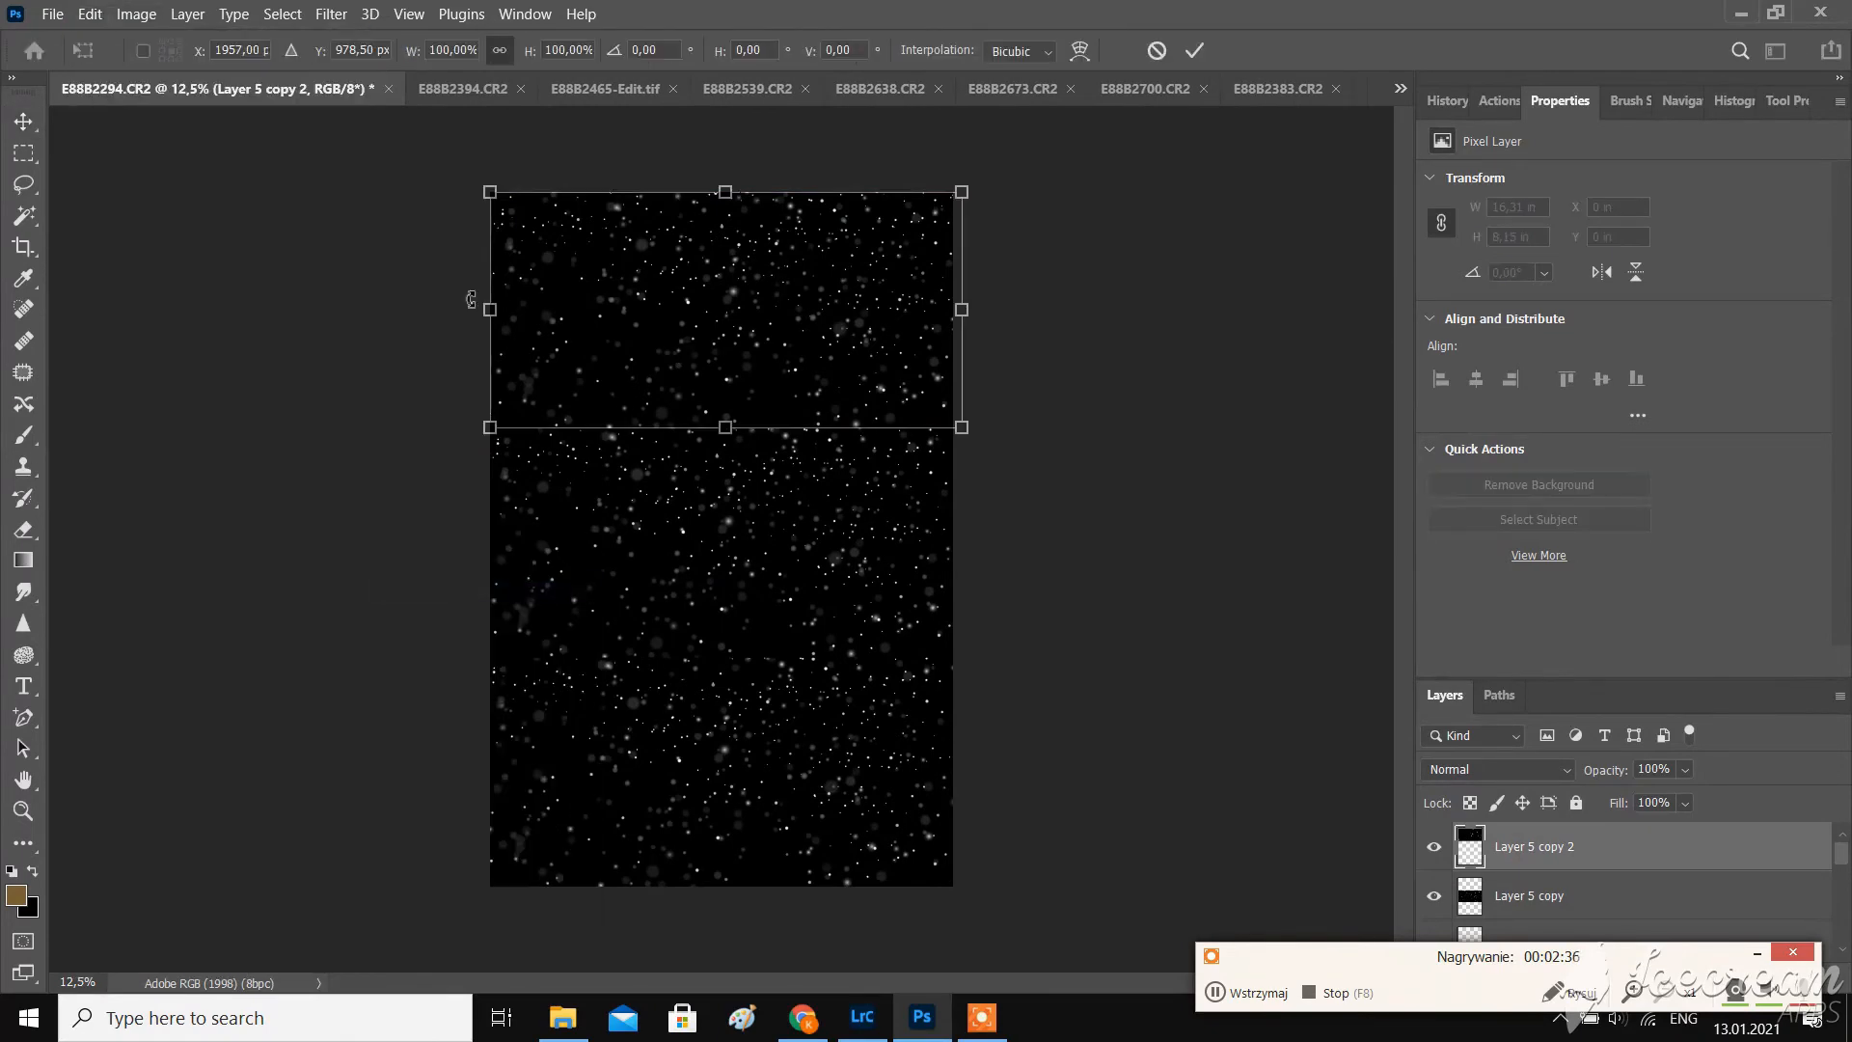
drag(476, 299, 946, 294)
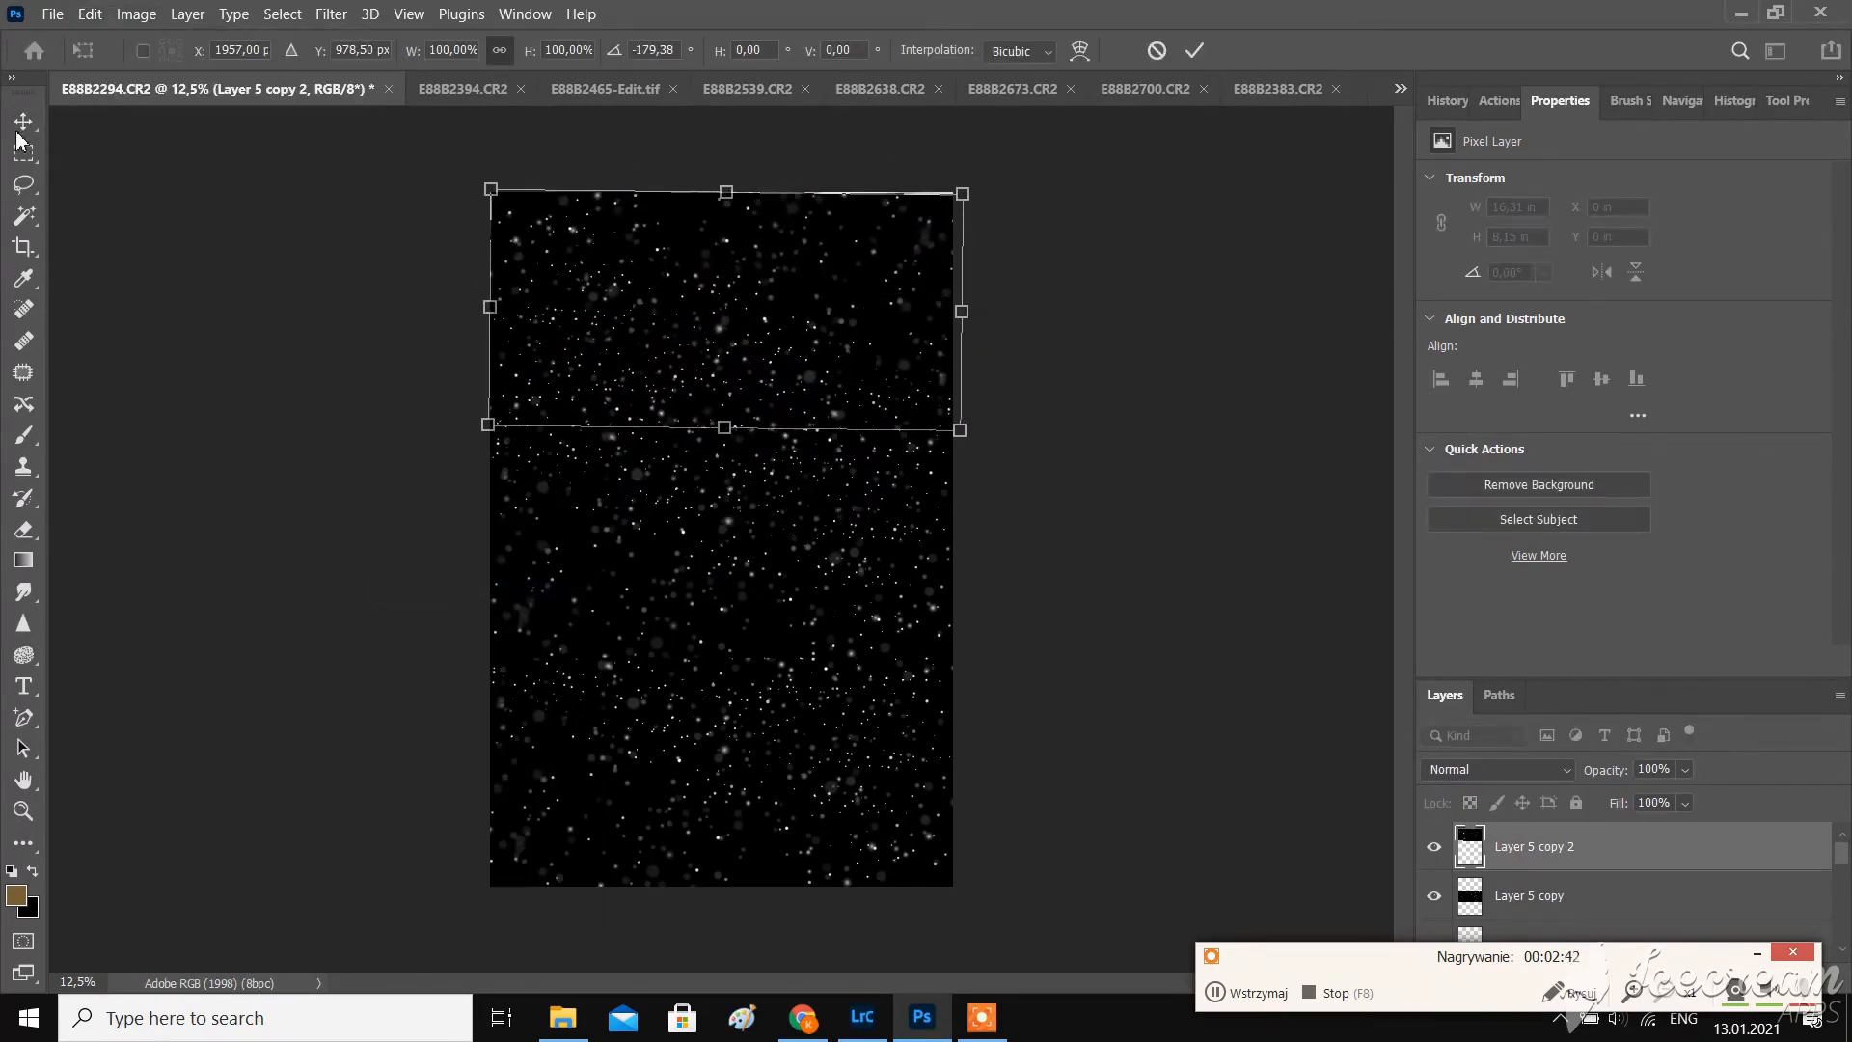
key(Return)
- Rotate the original snow layer at the photo's bottom by roughly half a turn
click(90, 14)
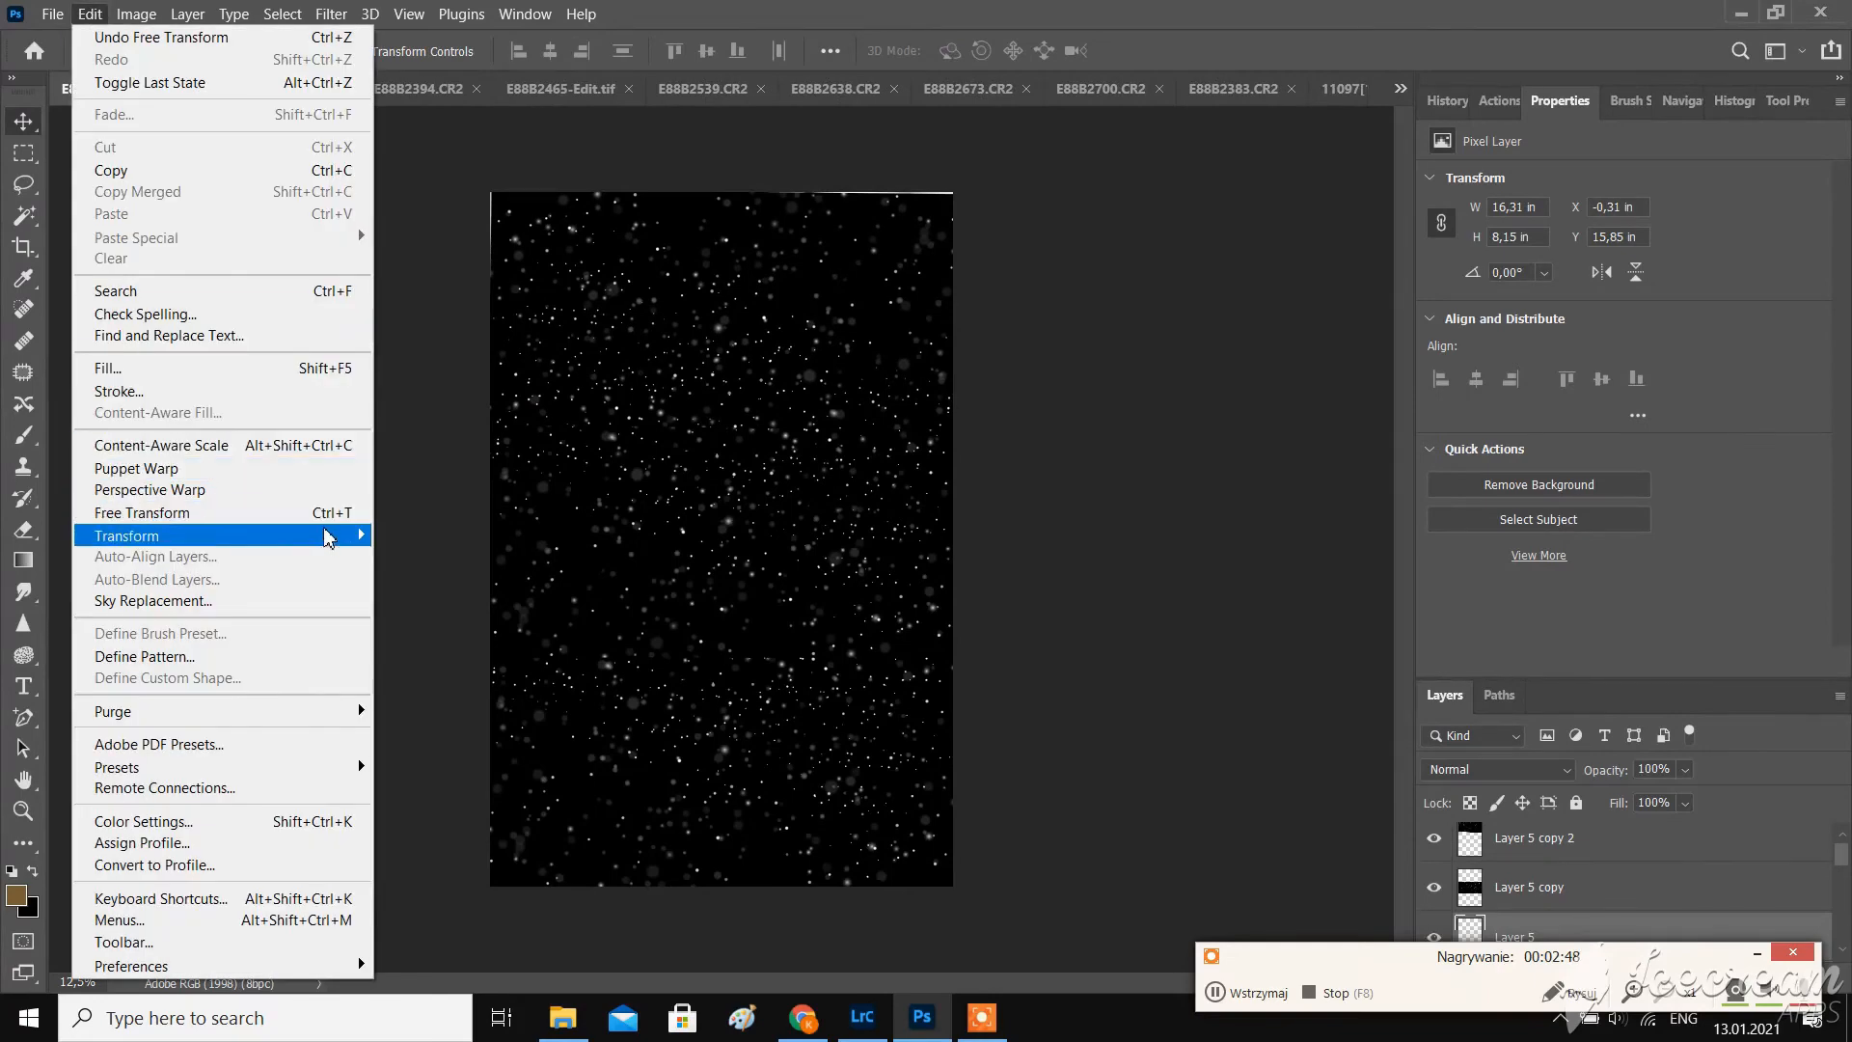
click(439, 580)
drag(464, 771, 955, 770)
click(23, 121)
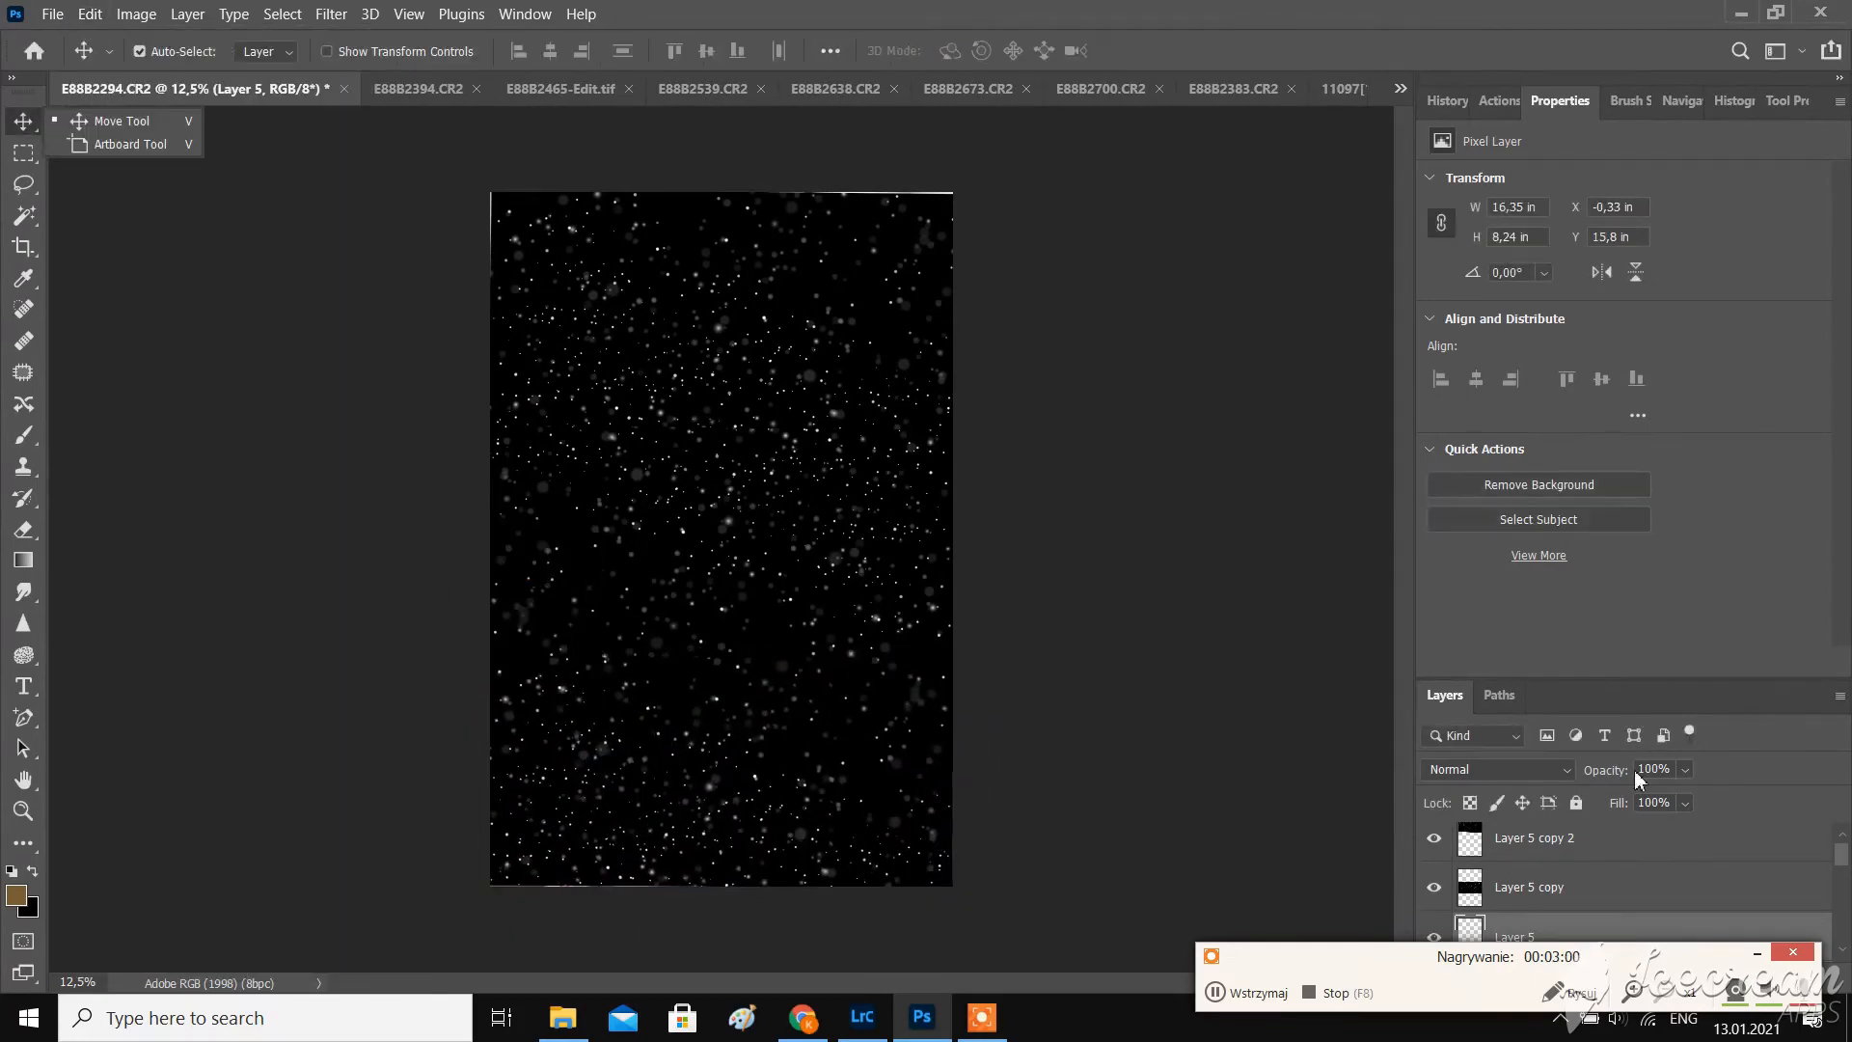
- Select Layer 5 and both of its copies, and convert them into a single Smart Object
click(1538, 844)
ctrl+click(1539, 892)
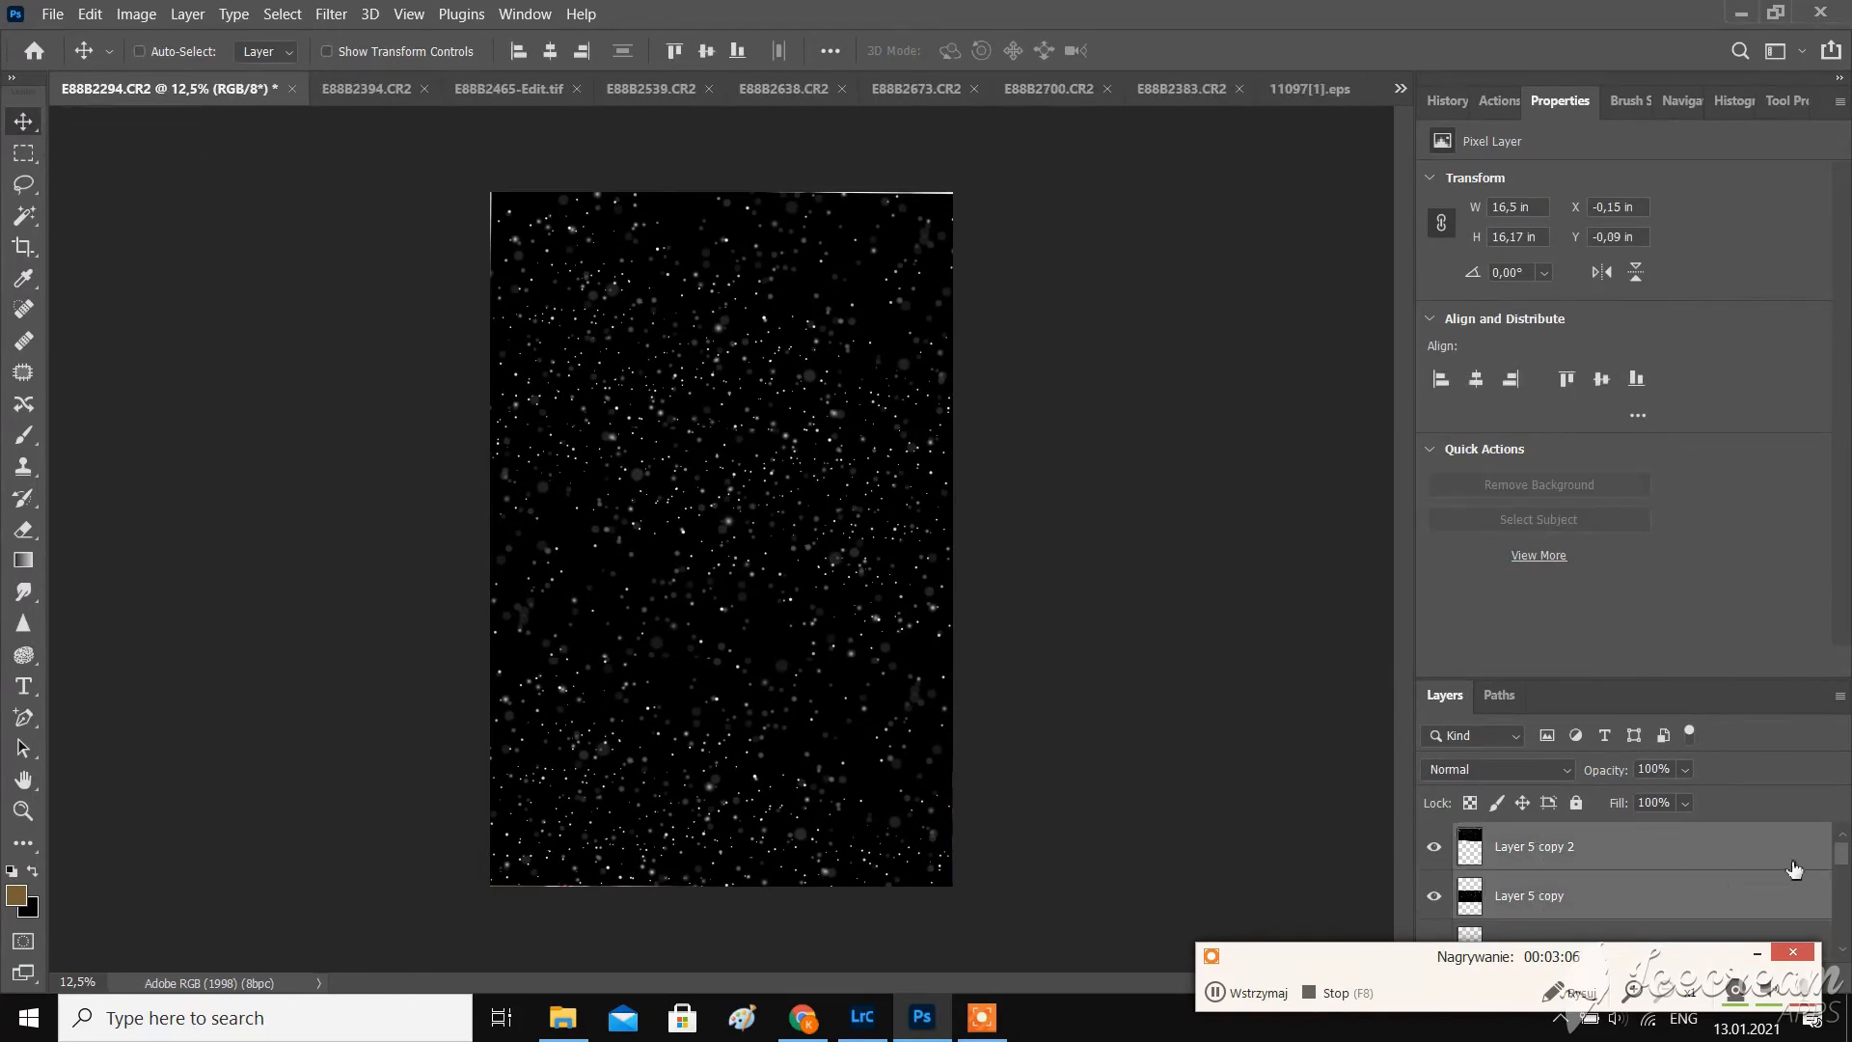
drag(1842, 857, 1842, 865)
ctrl+click(1586, 900)
right_click(1535, 856)
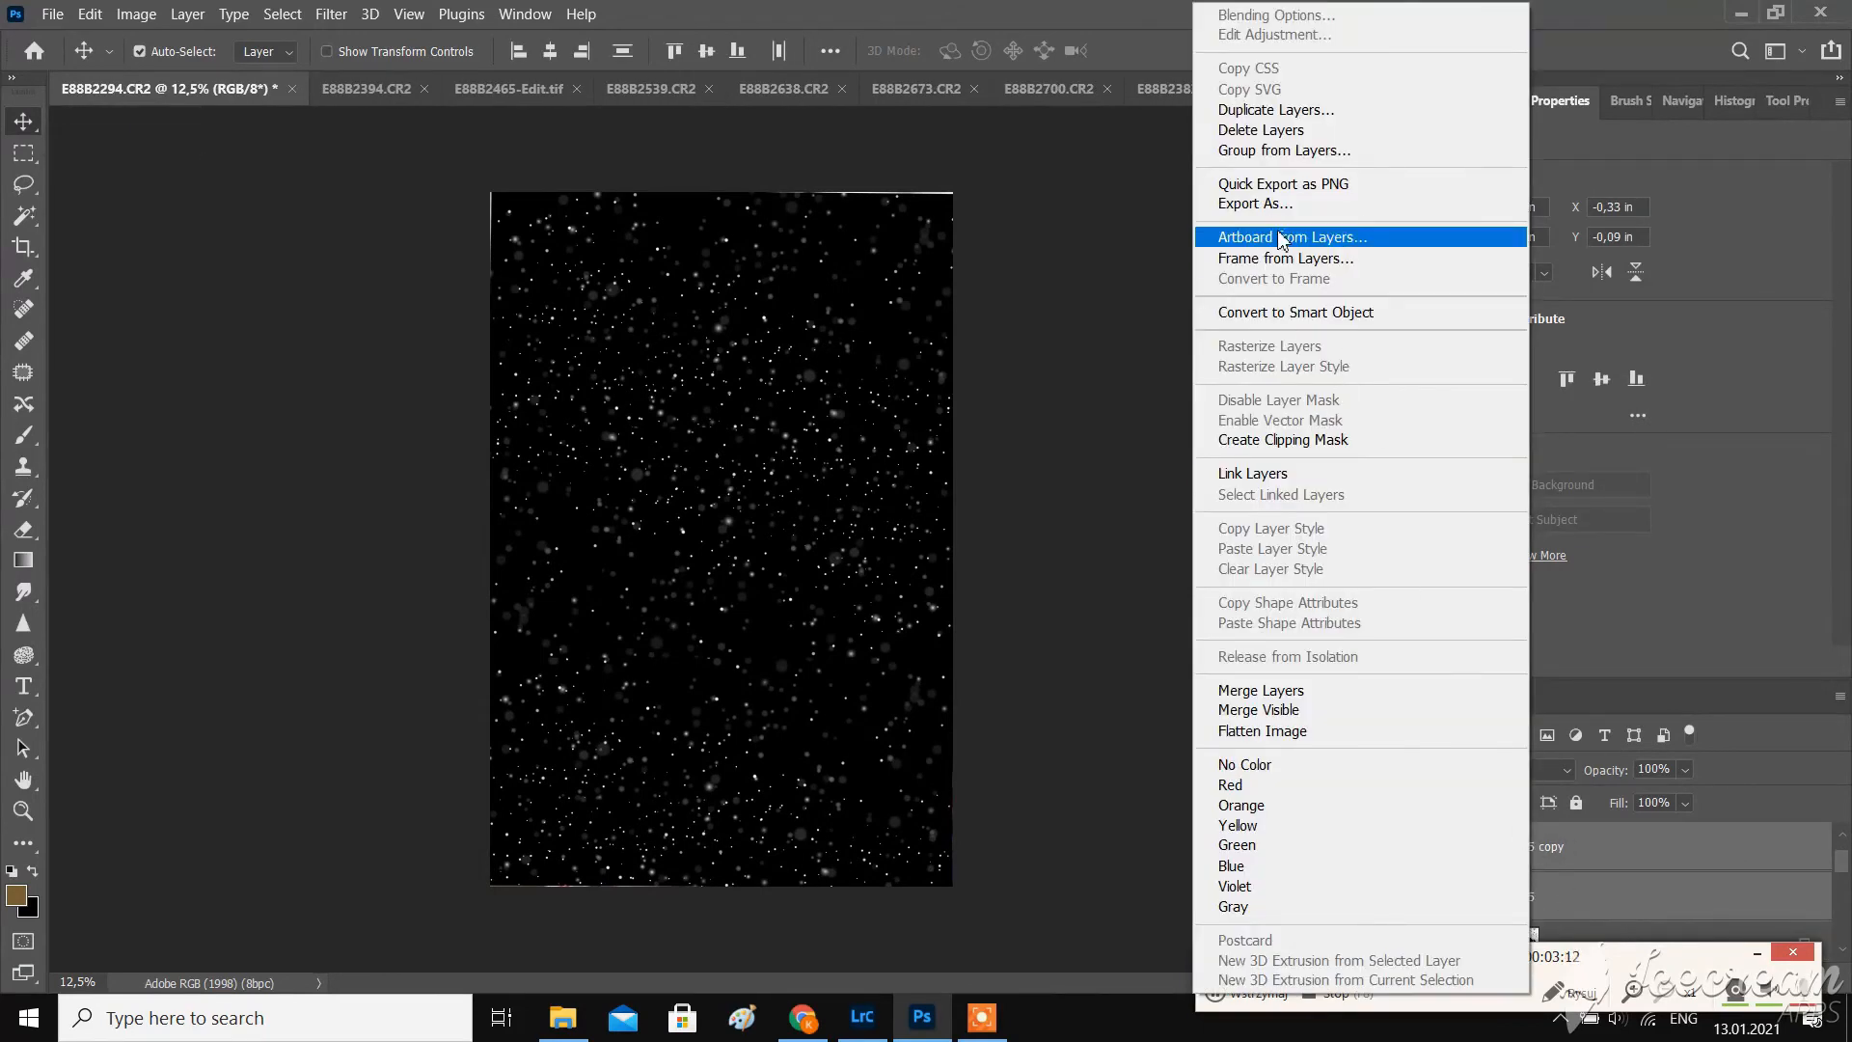
click(1324, 312)
- Set the snow Smart Object's blend mode to Screen to drop its black background
click(1498, 772)
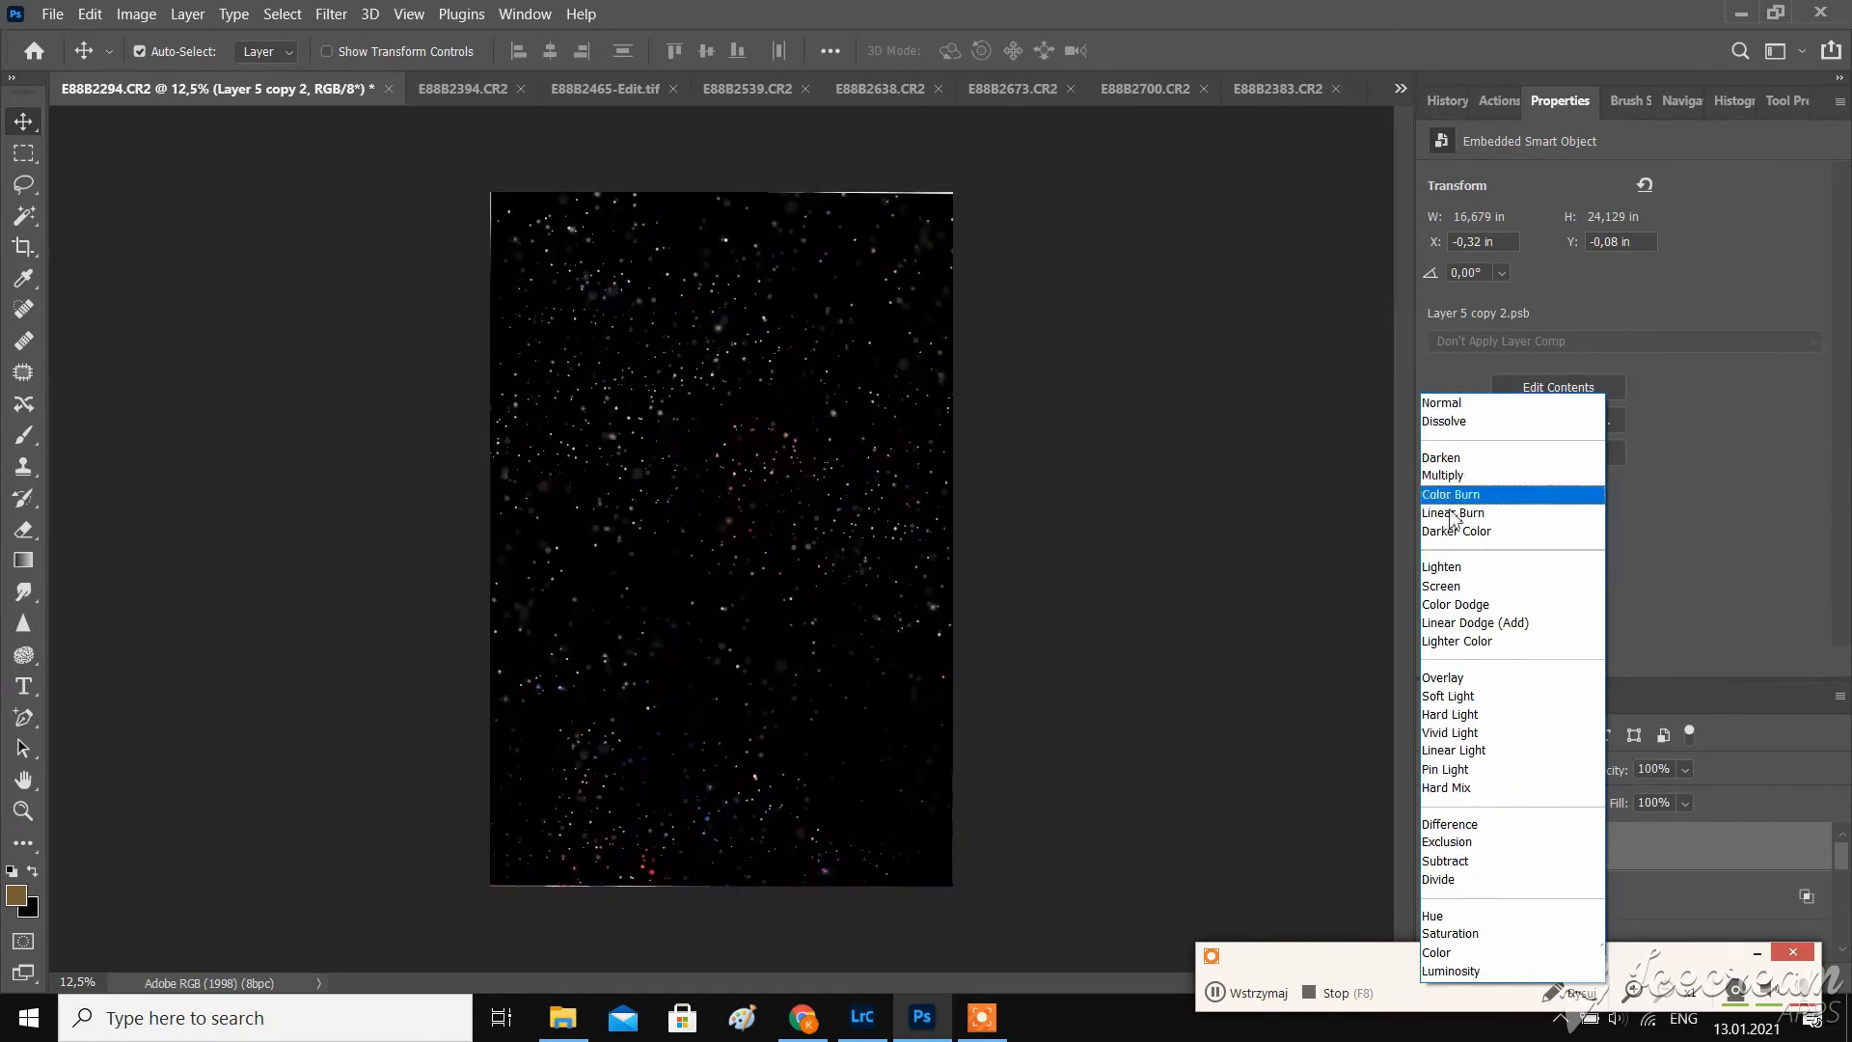
click(1469, 579)
key(ctrl+plus)
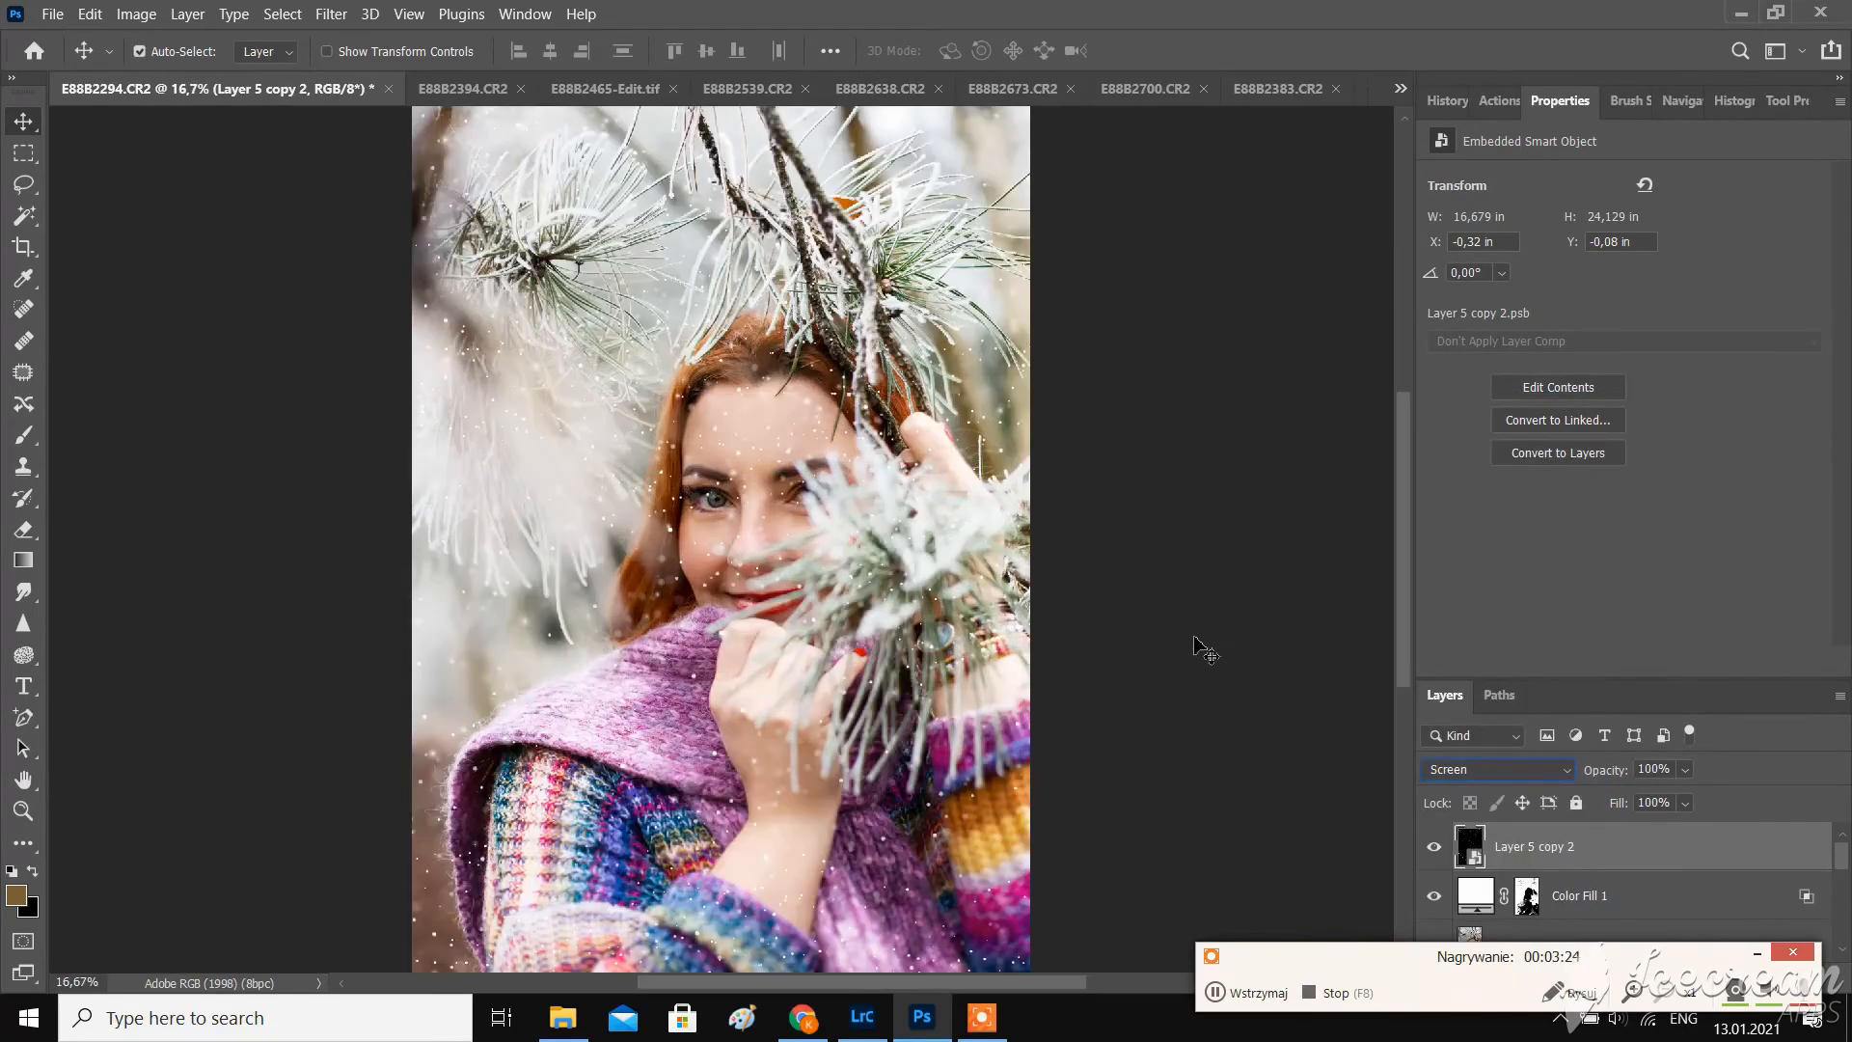
- Soften the snow Smart Object with a Gaussian Blur smart filter at a radius of 9.4 pixels
click(329, 13)
mouse_move(501, 304)
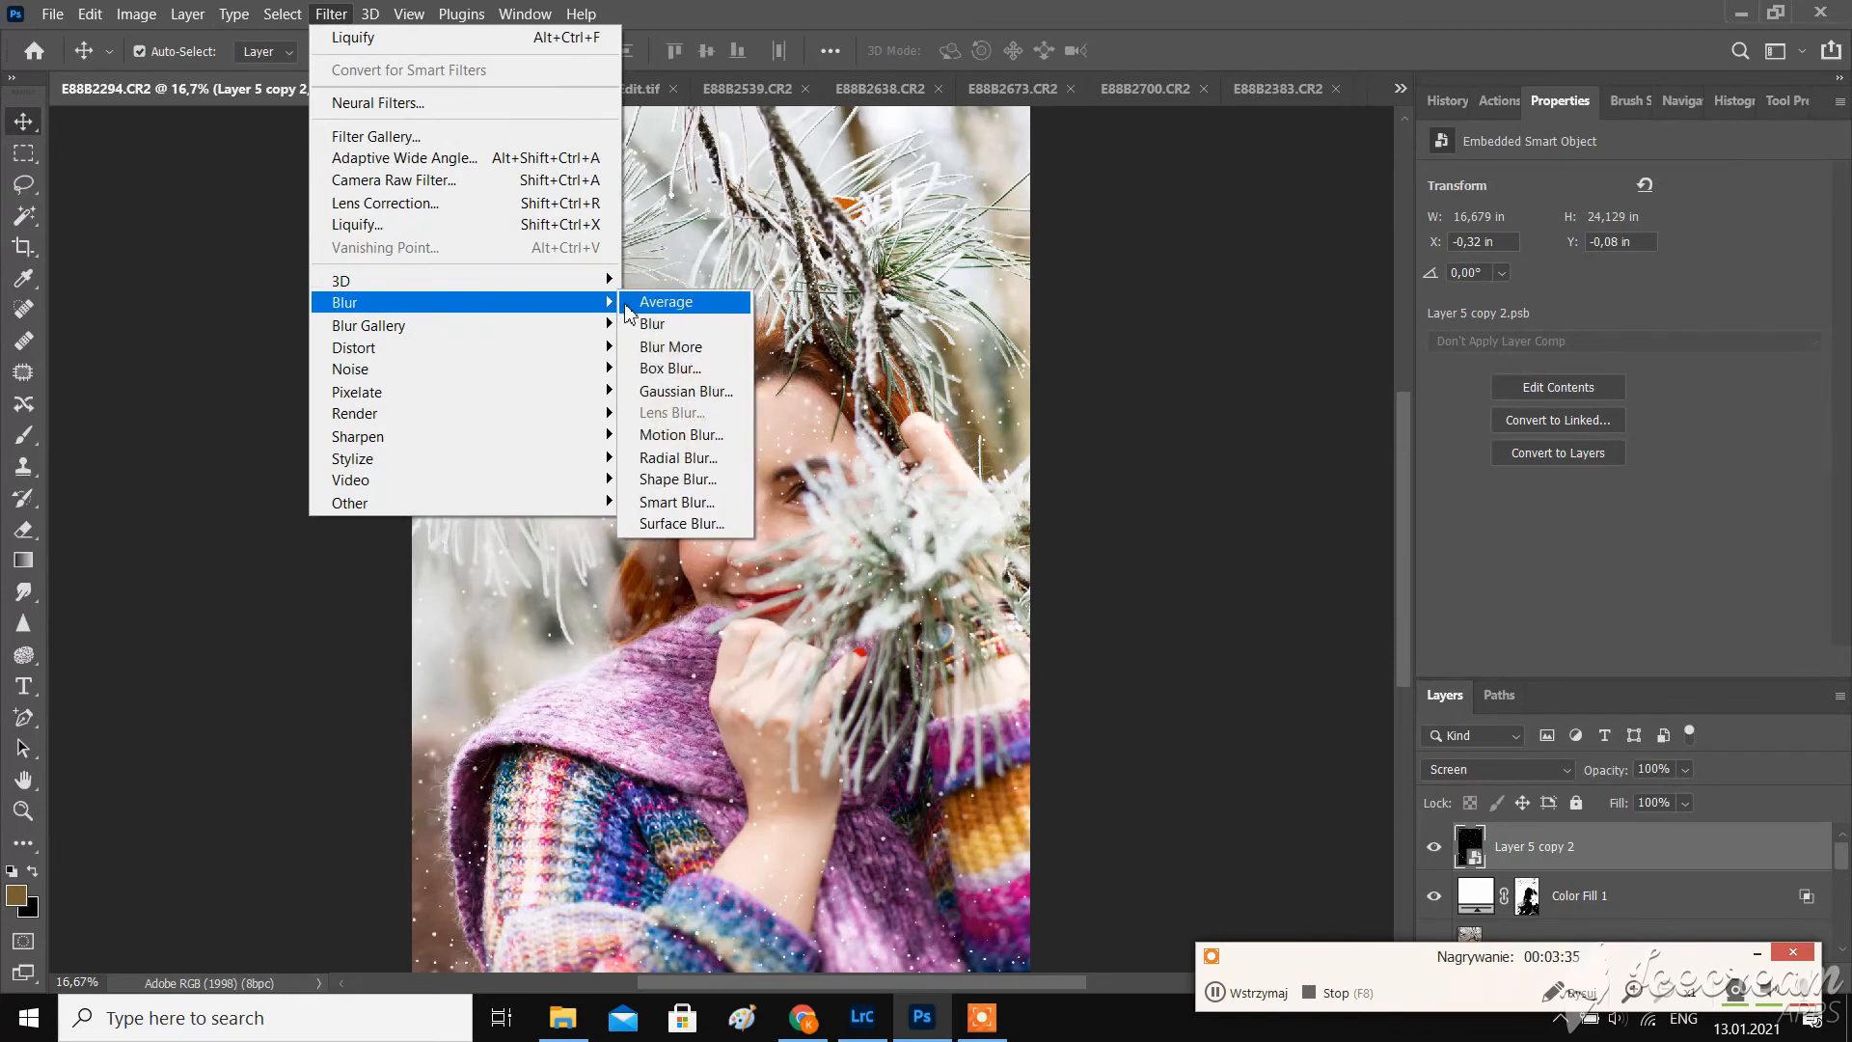
click(700, 392)
mouse_move(1218, 599)
mouse_down()
mouse_move(1357, 599)
mouse_move(1218, 598)
mouse_up()
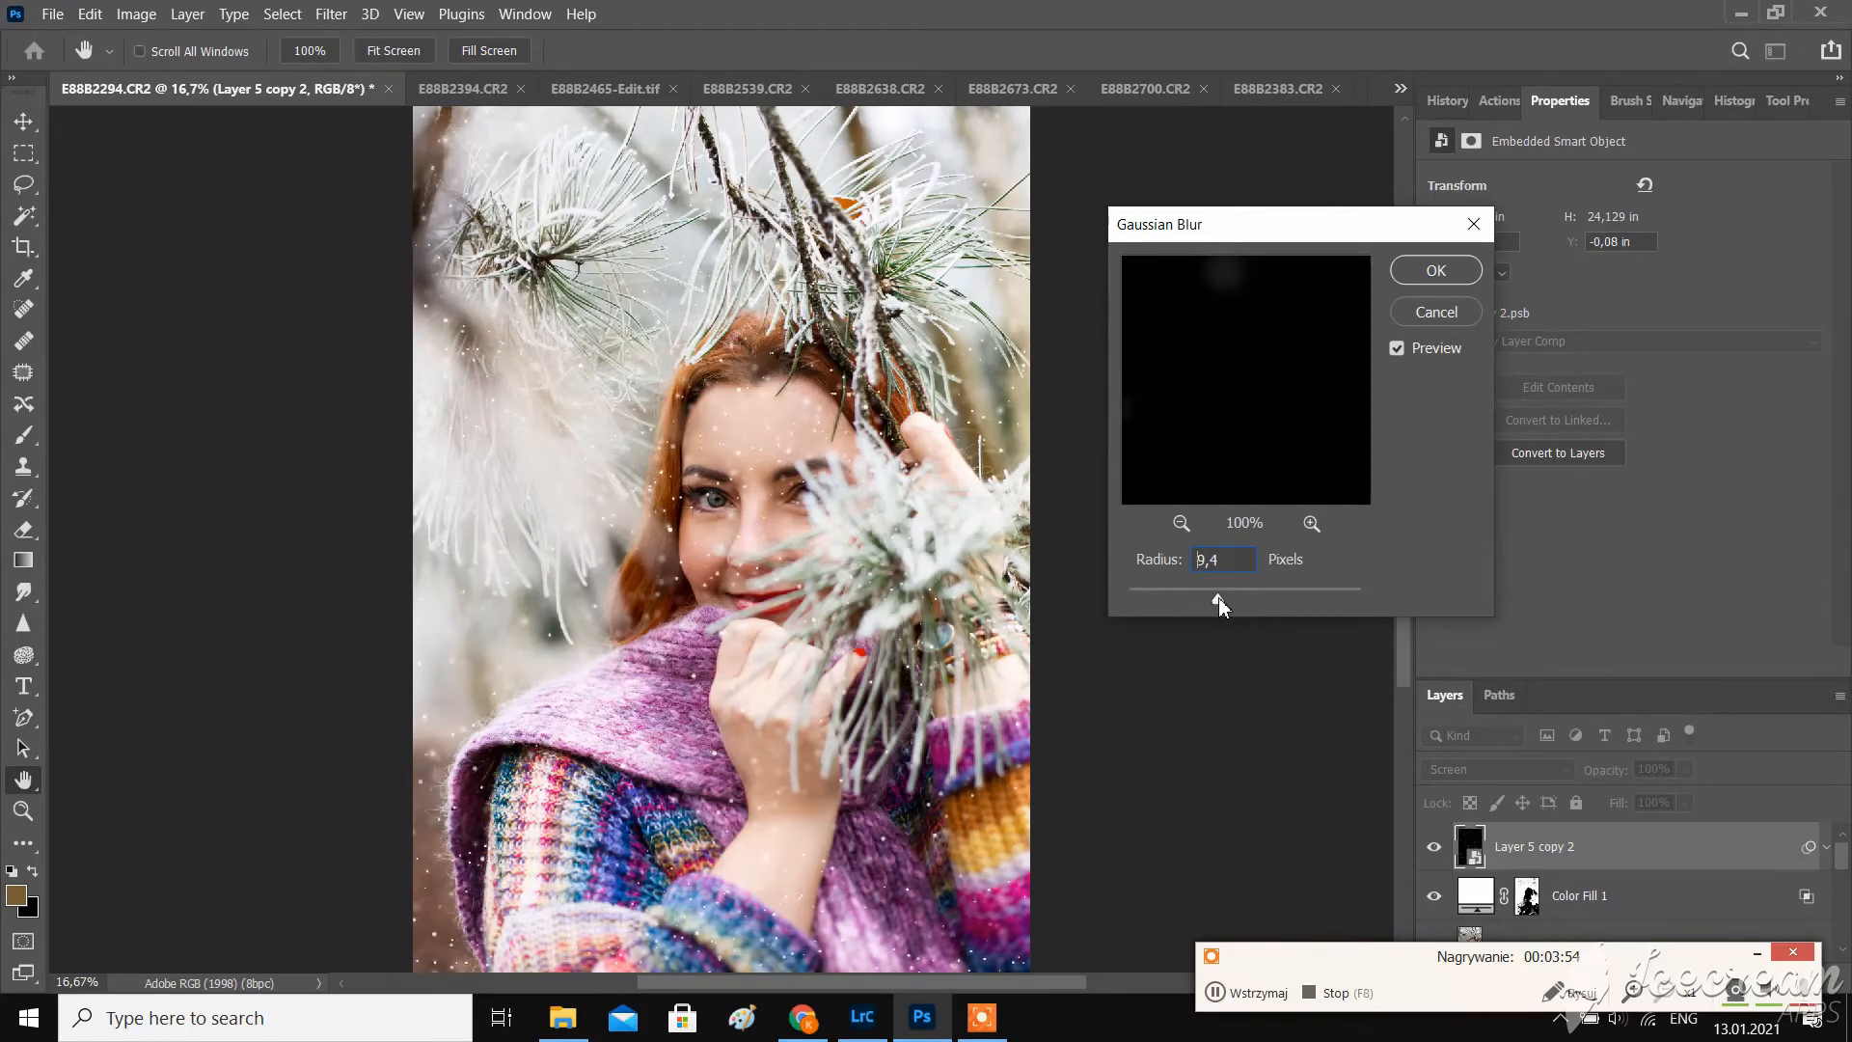
click(1397, 349)
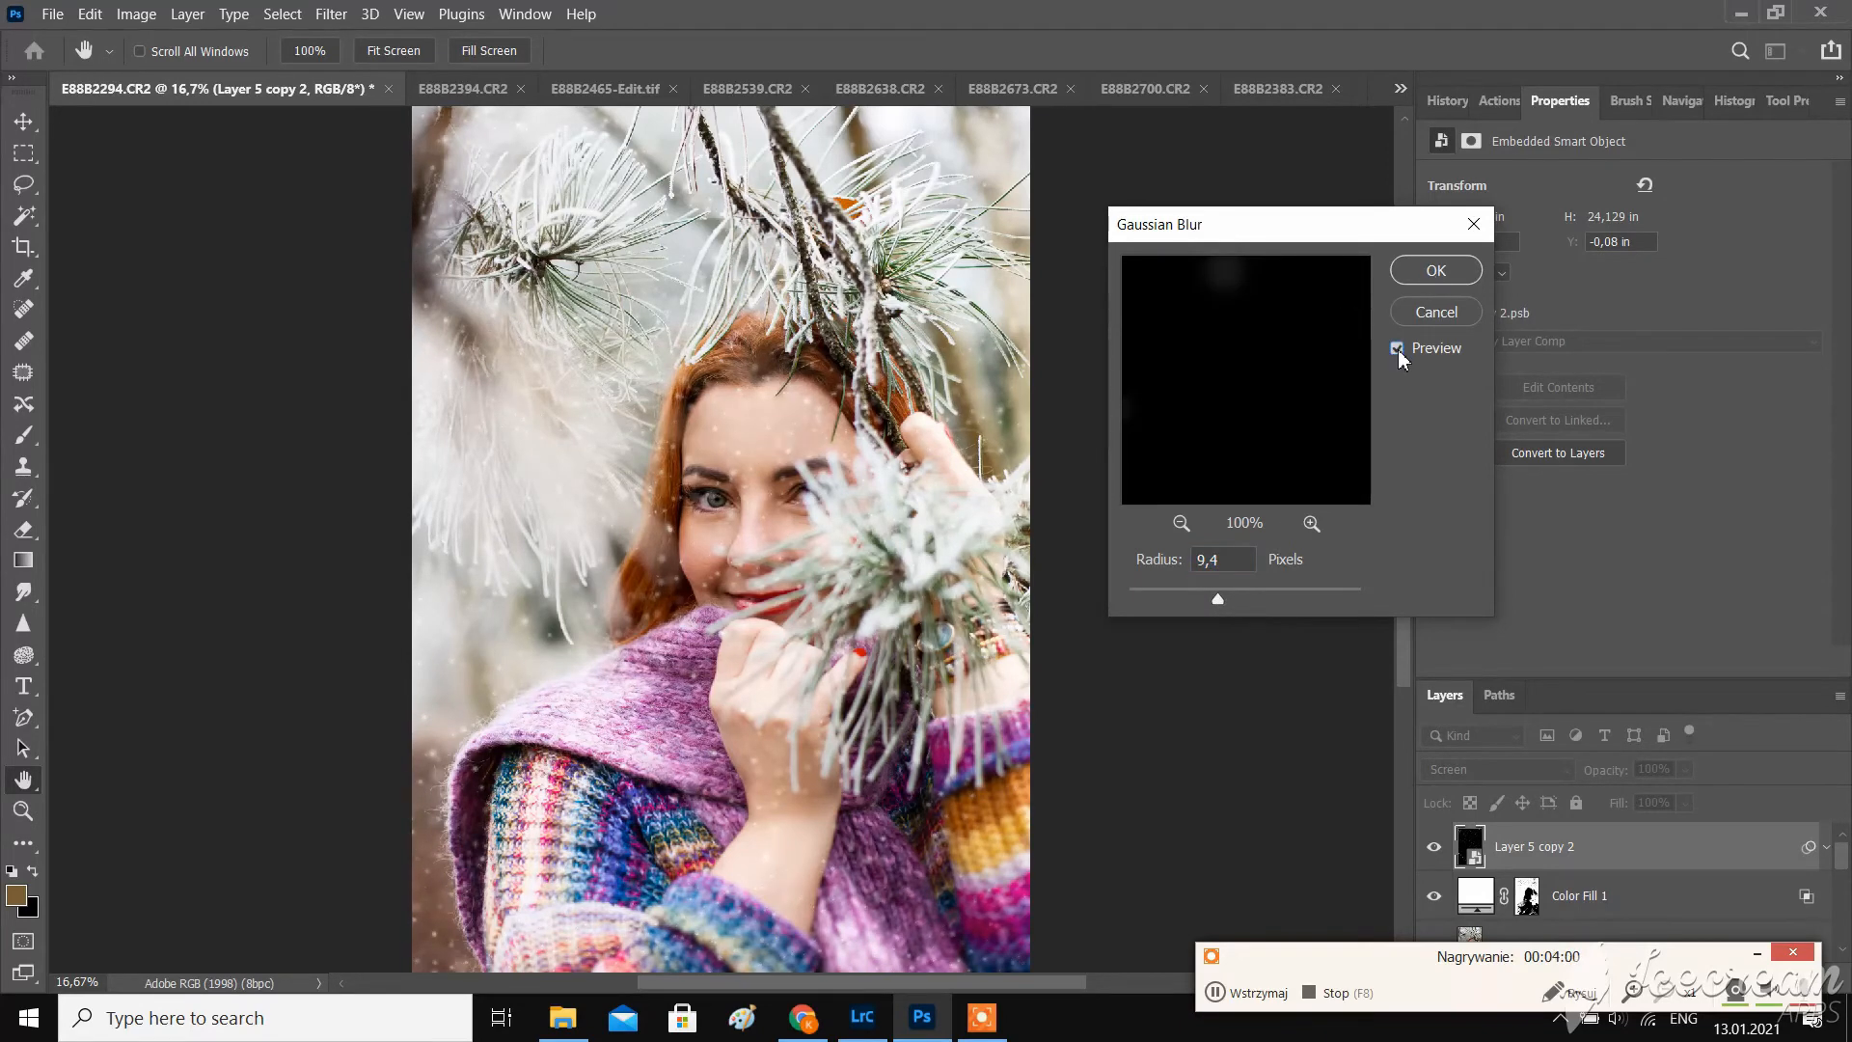
key(Return)
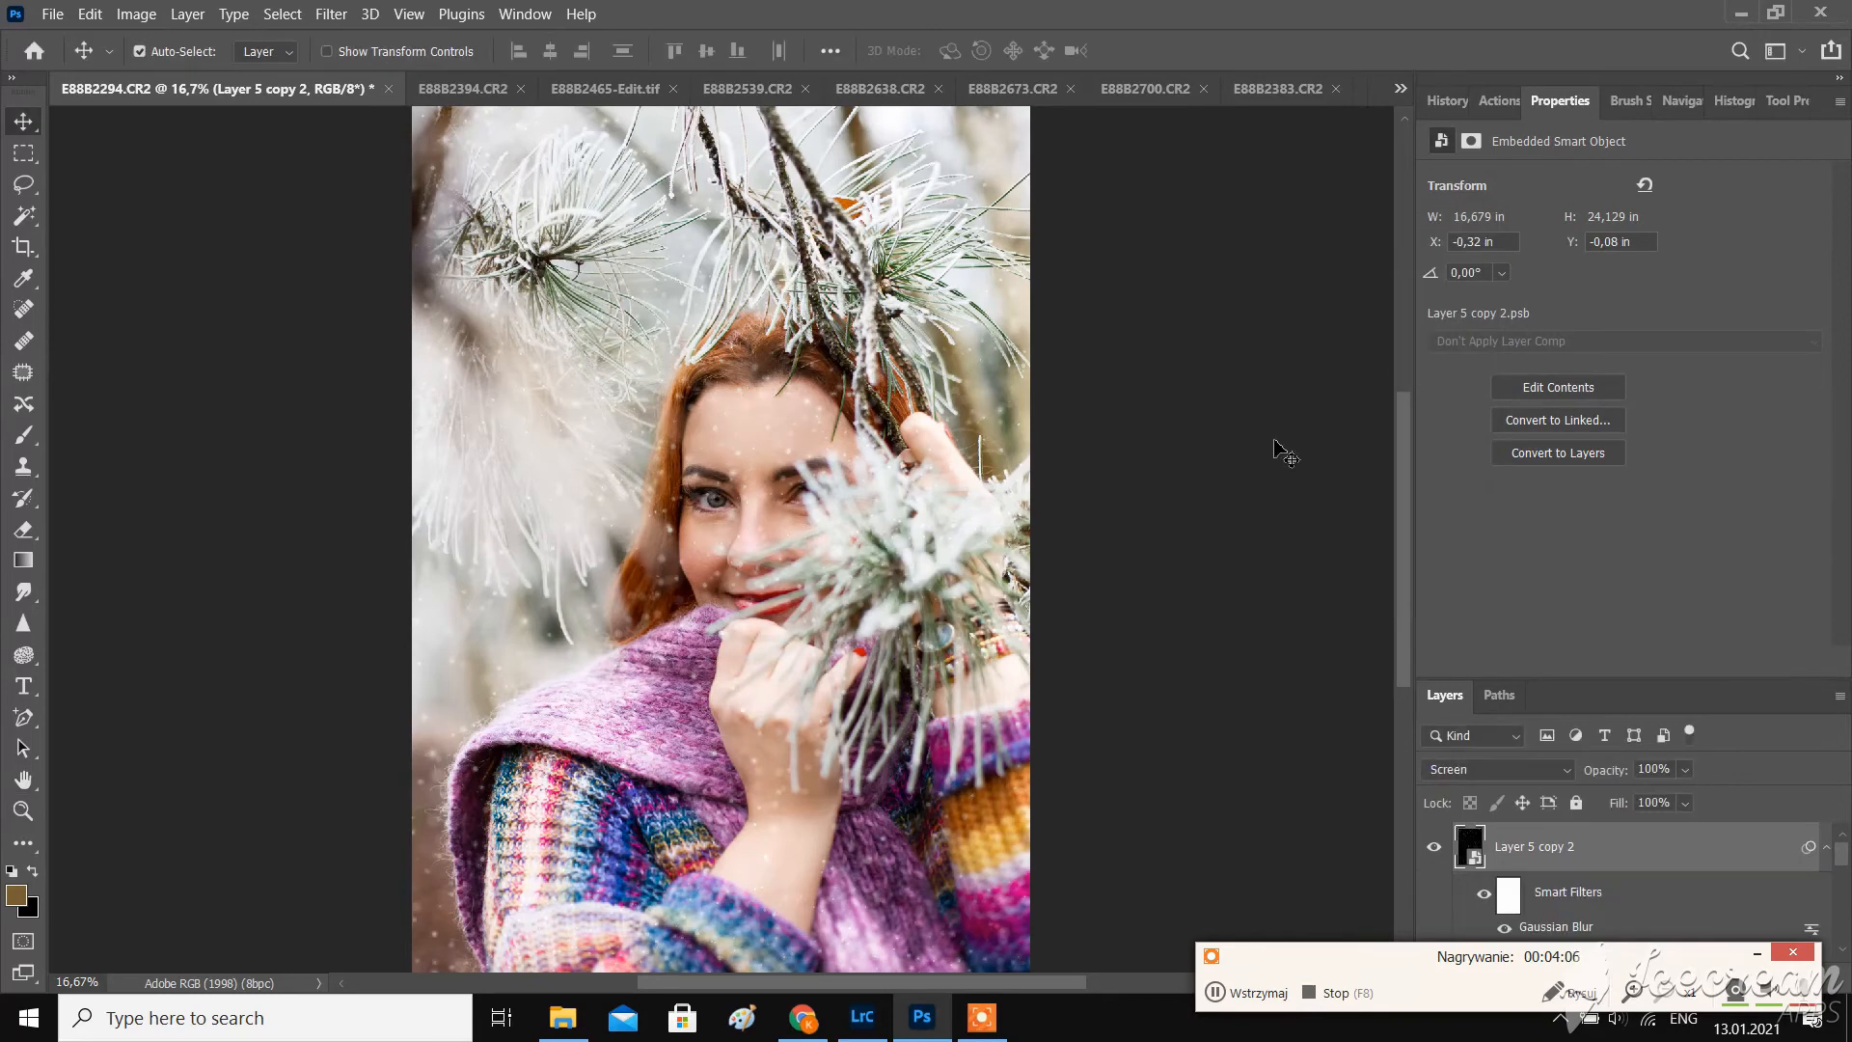
- Select the subject on Layer 0 and add a layer mask to the snow Smart Object that hides the flakes over the woman
key(ctrl+plus)
key(ctrl+plus)
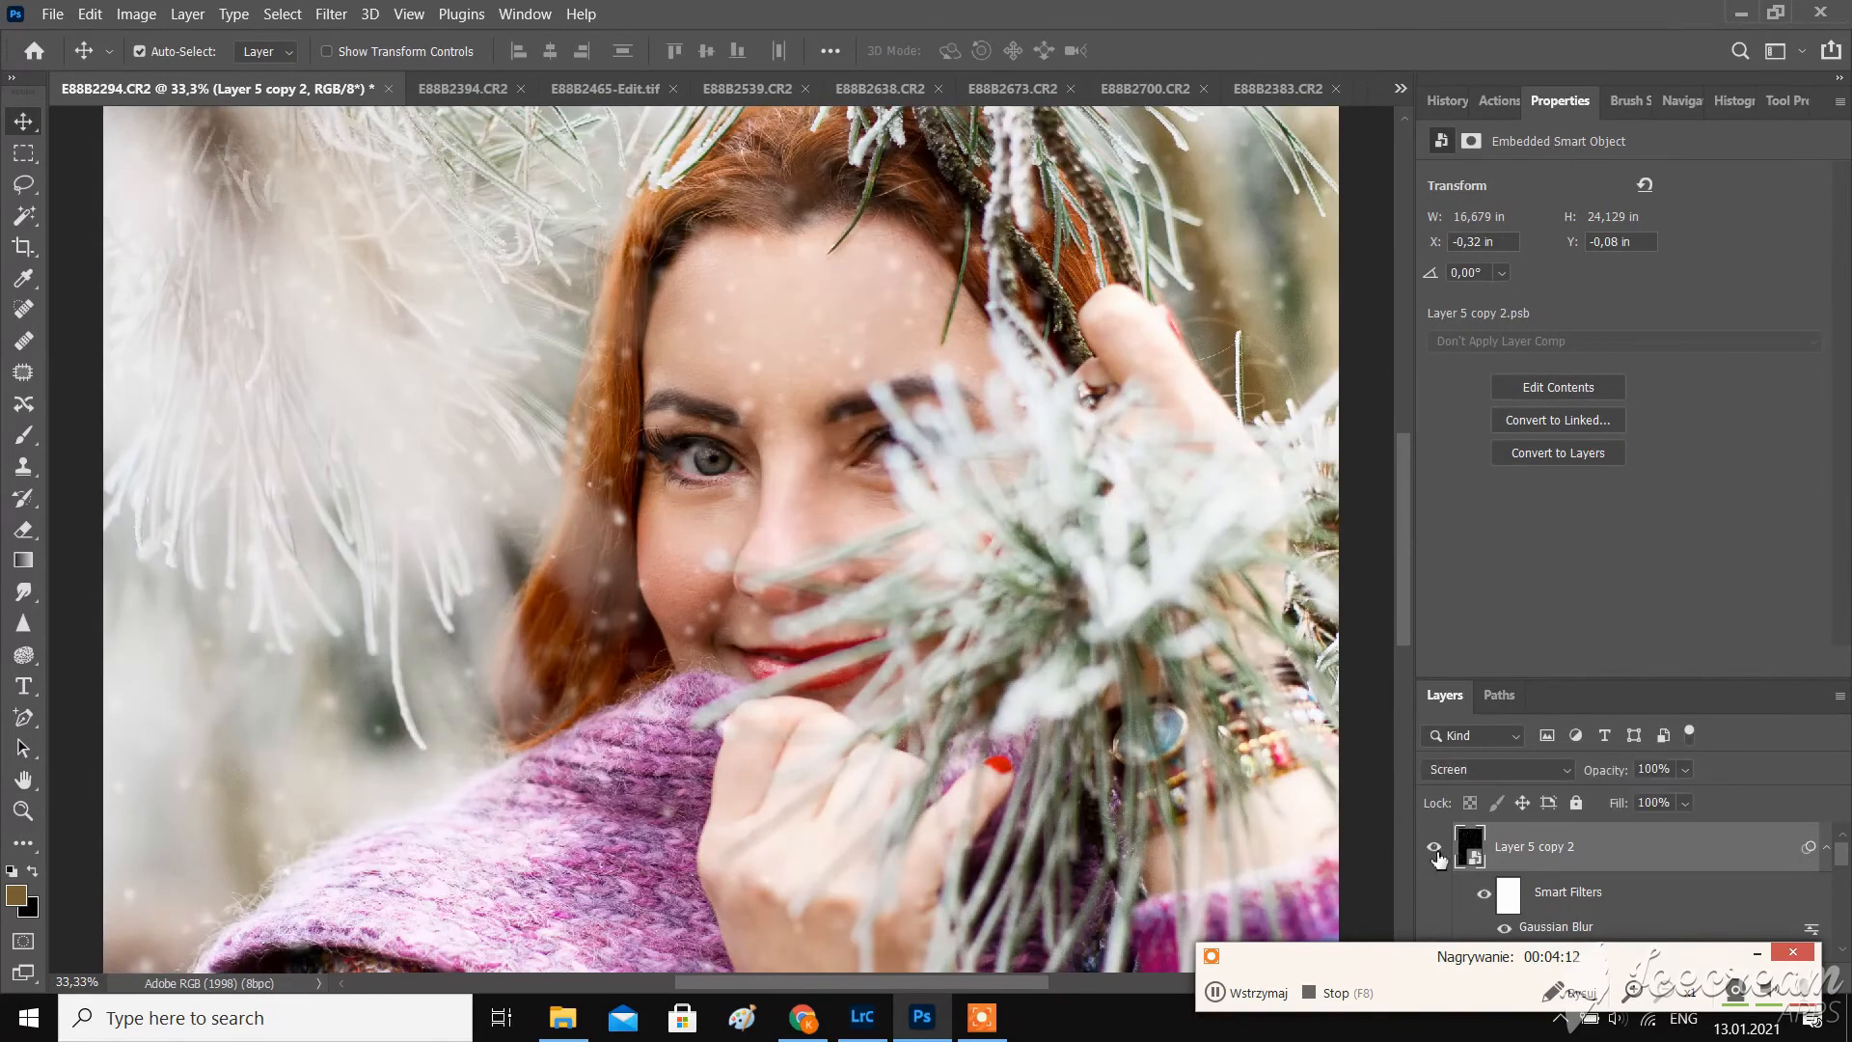
scroll(1640, 897, down, 3)
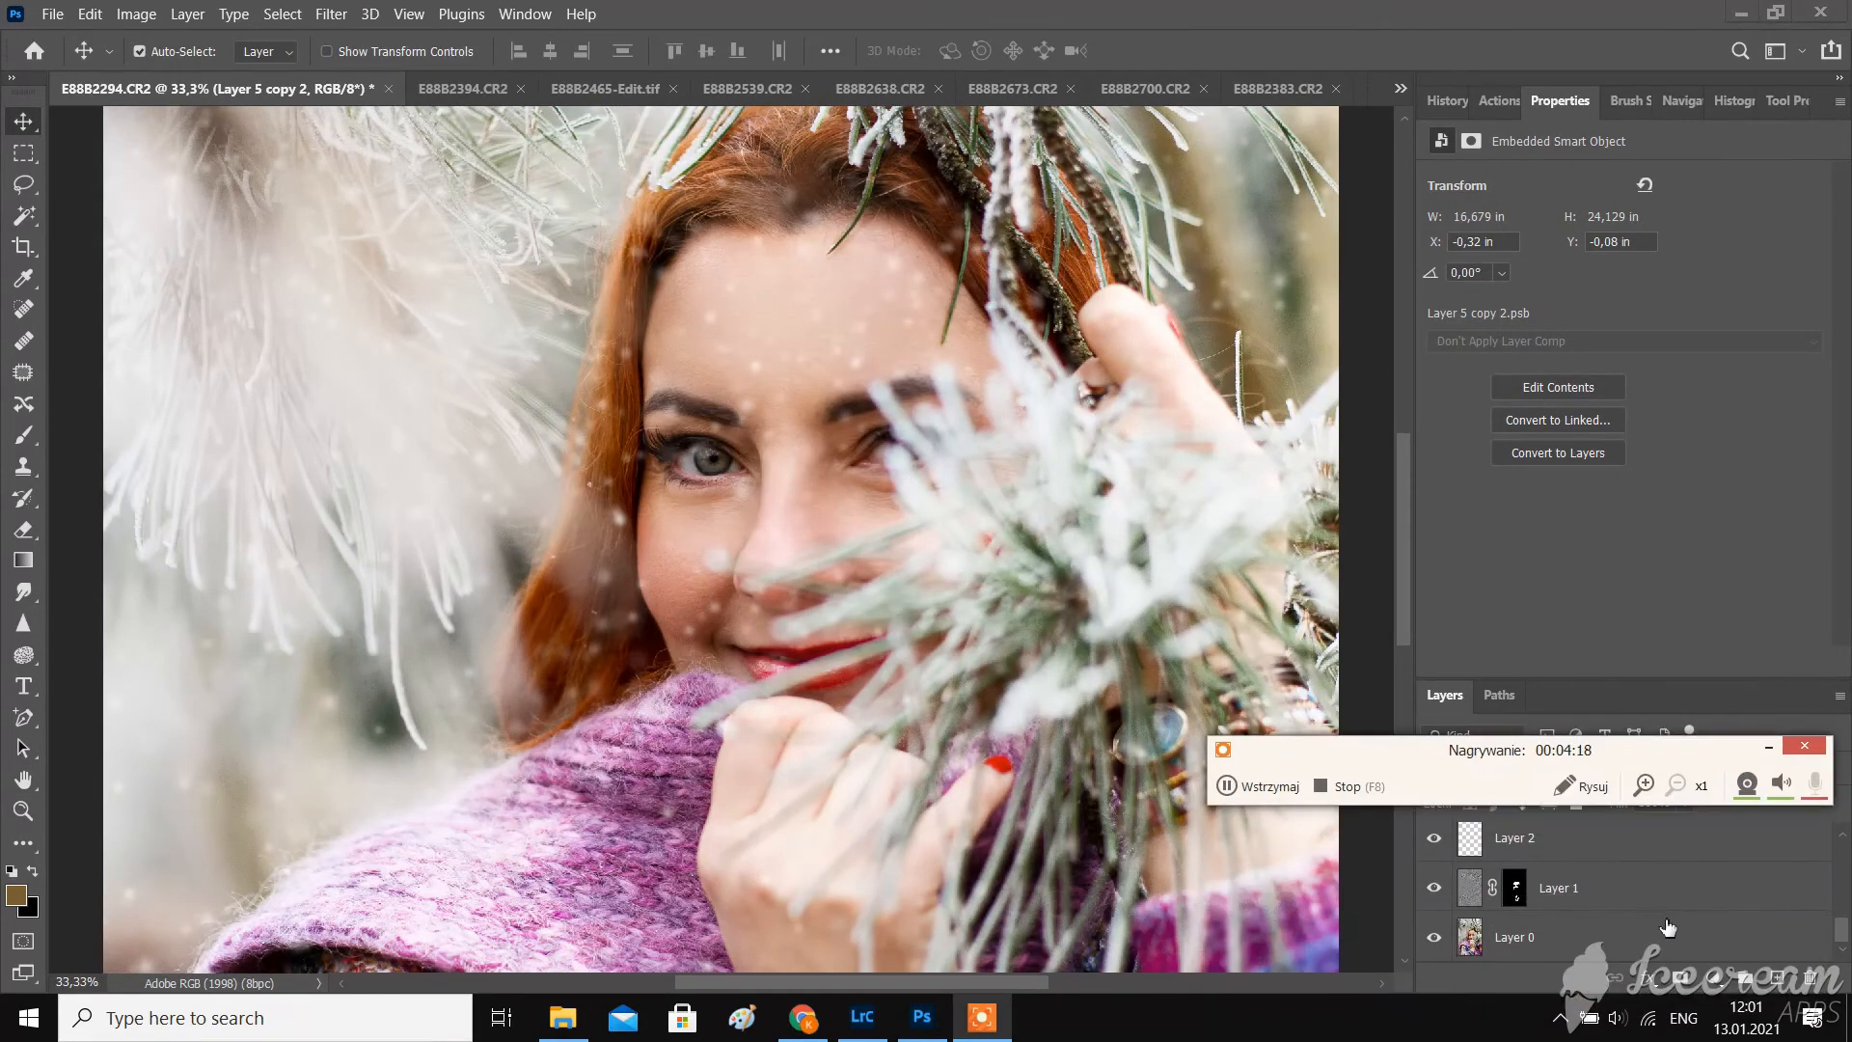
click(1498, 936)
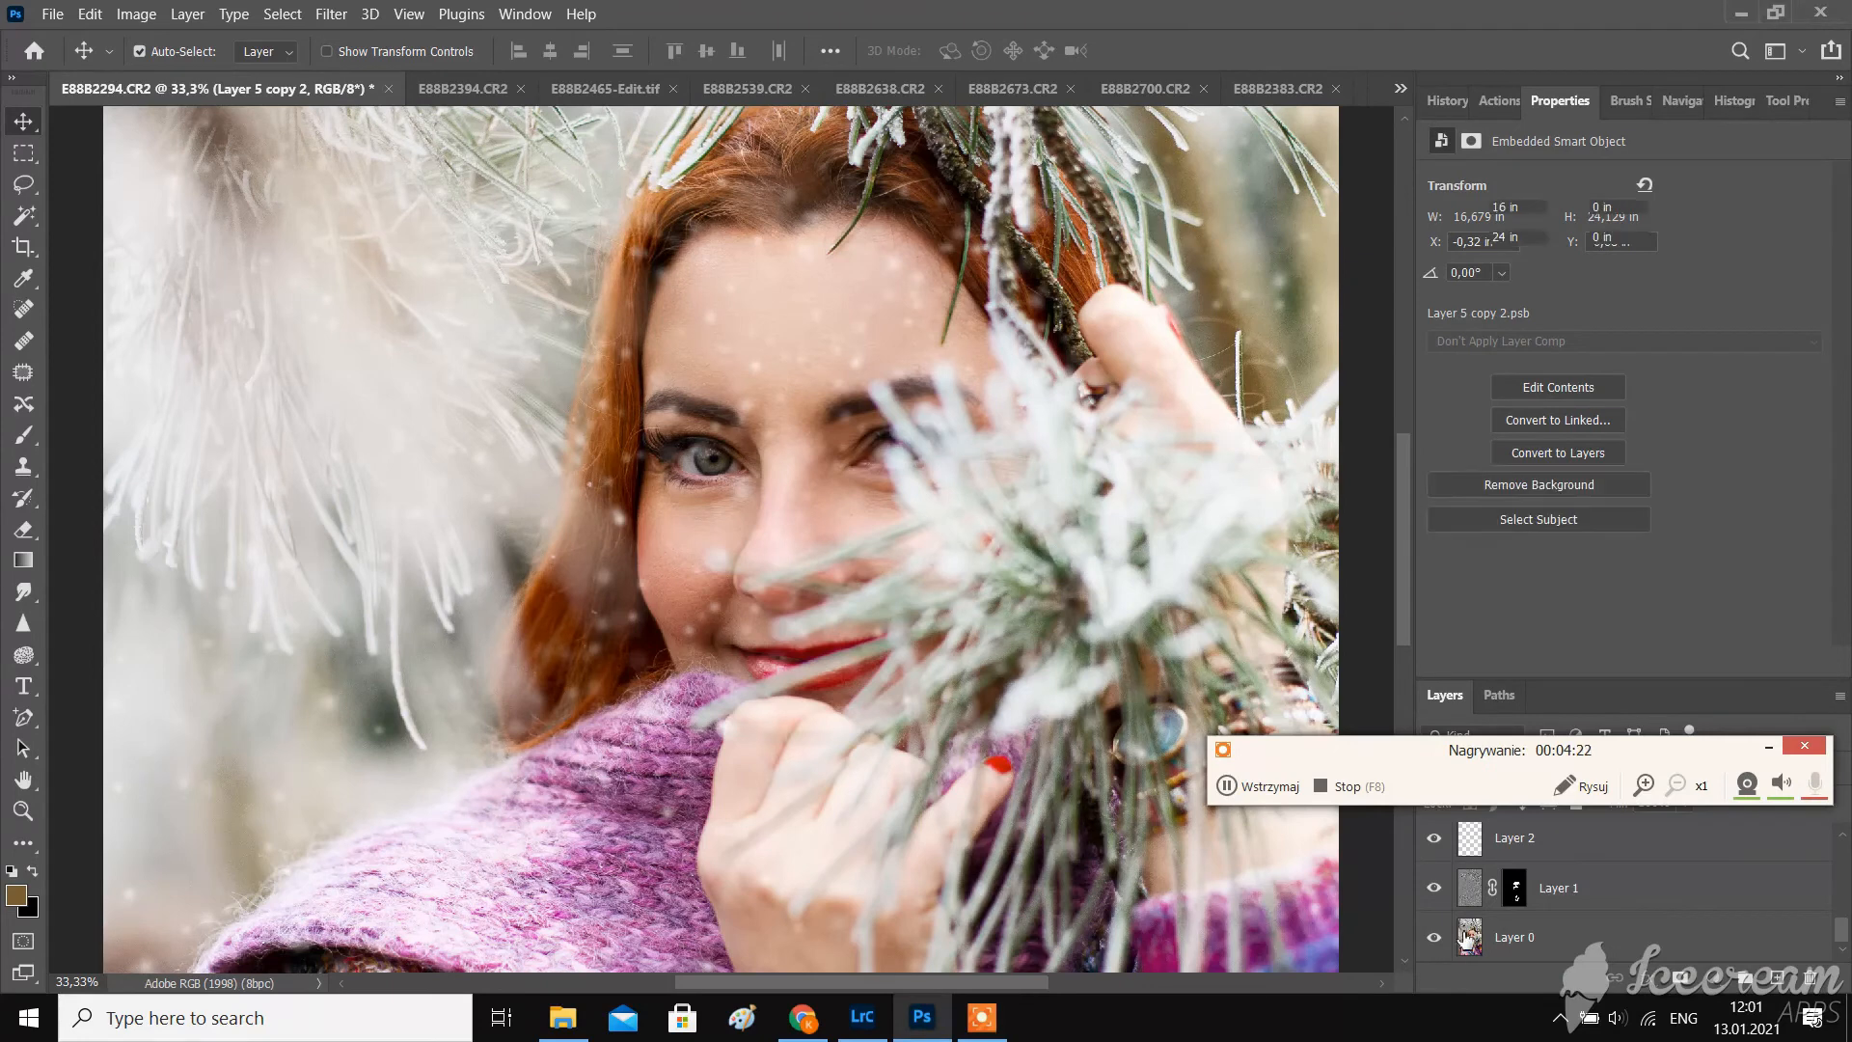
click(25, 217)
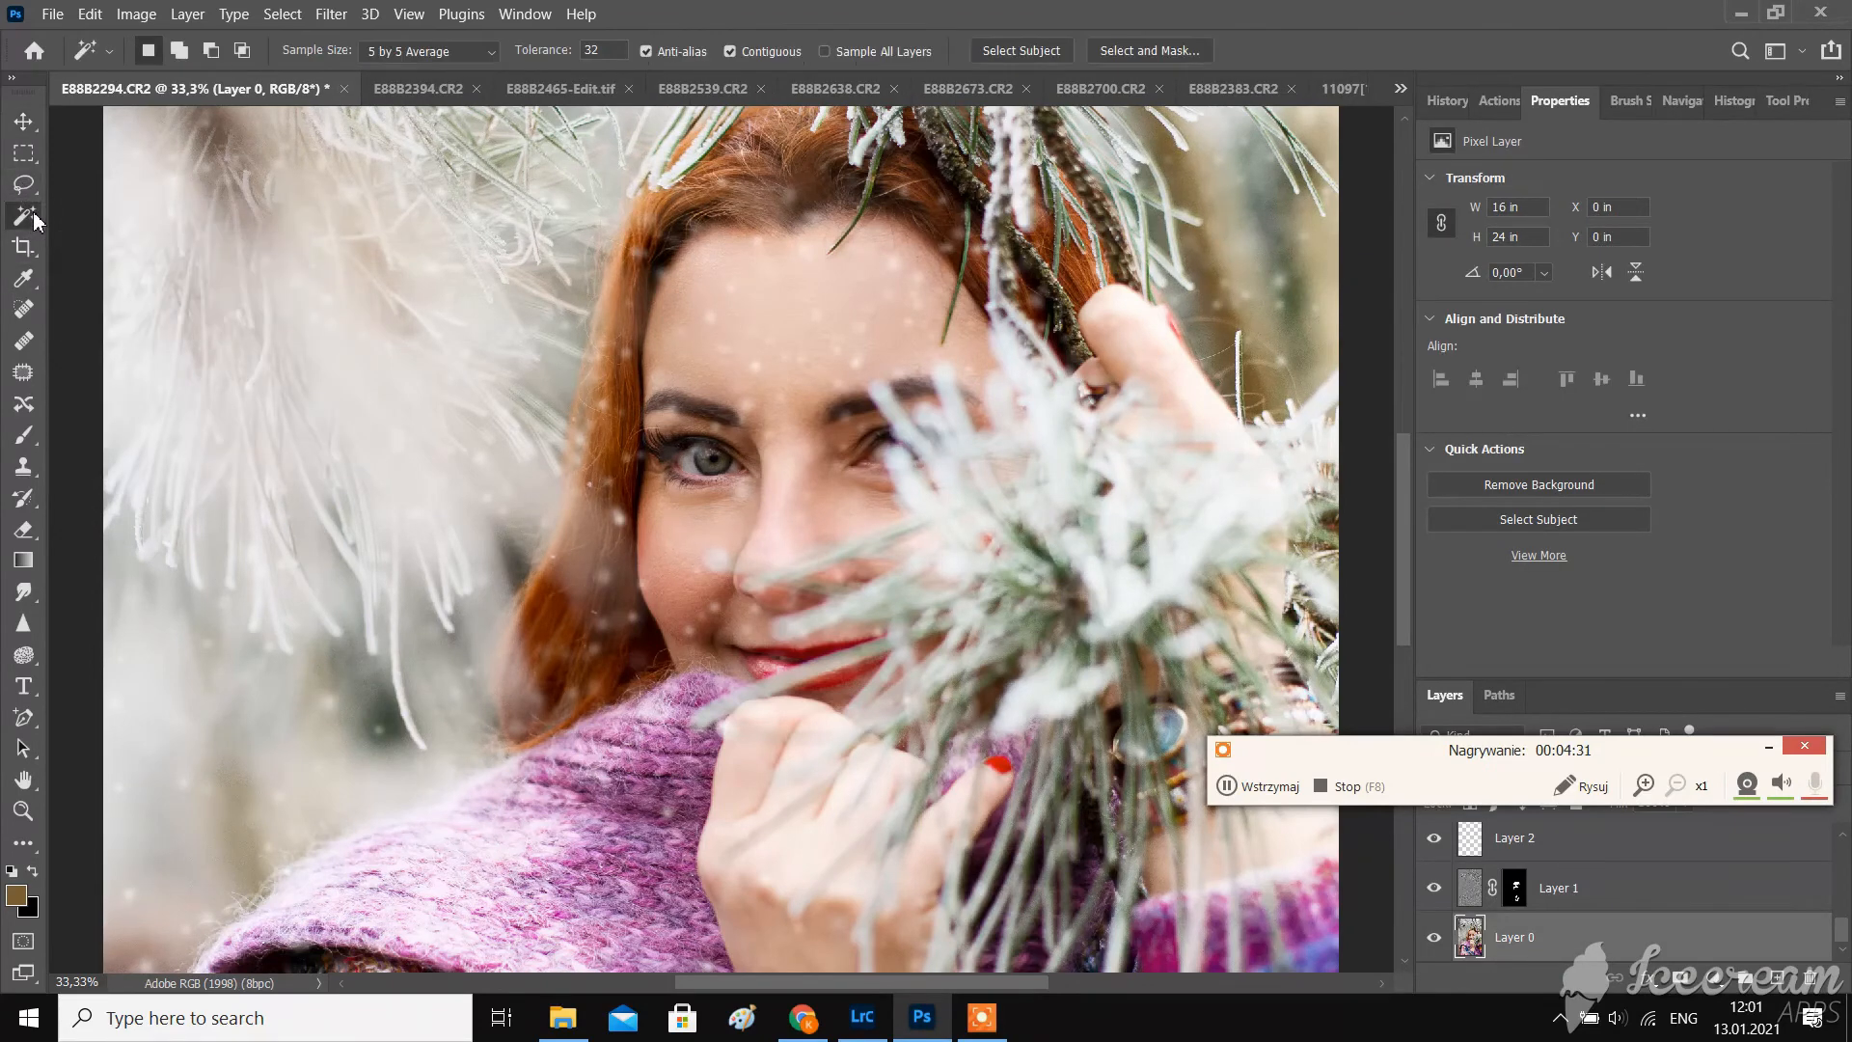
click(1040, 50)
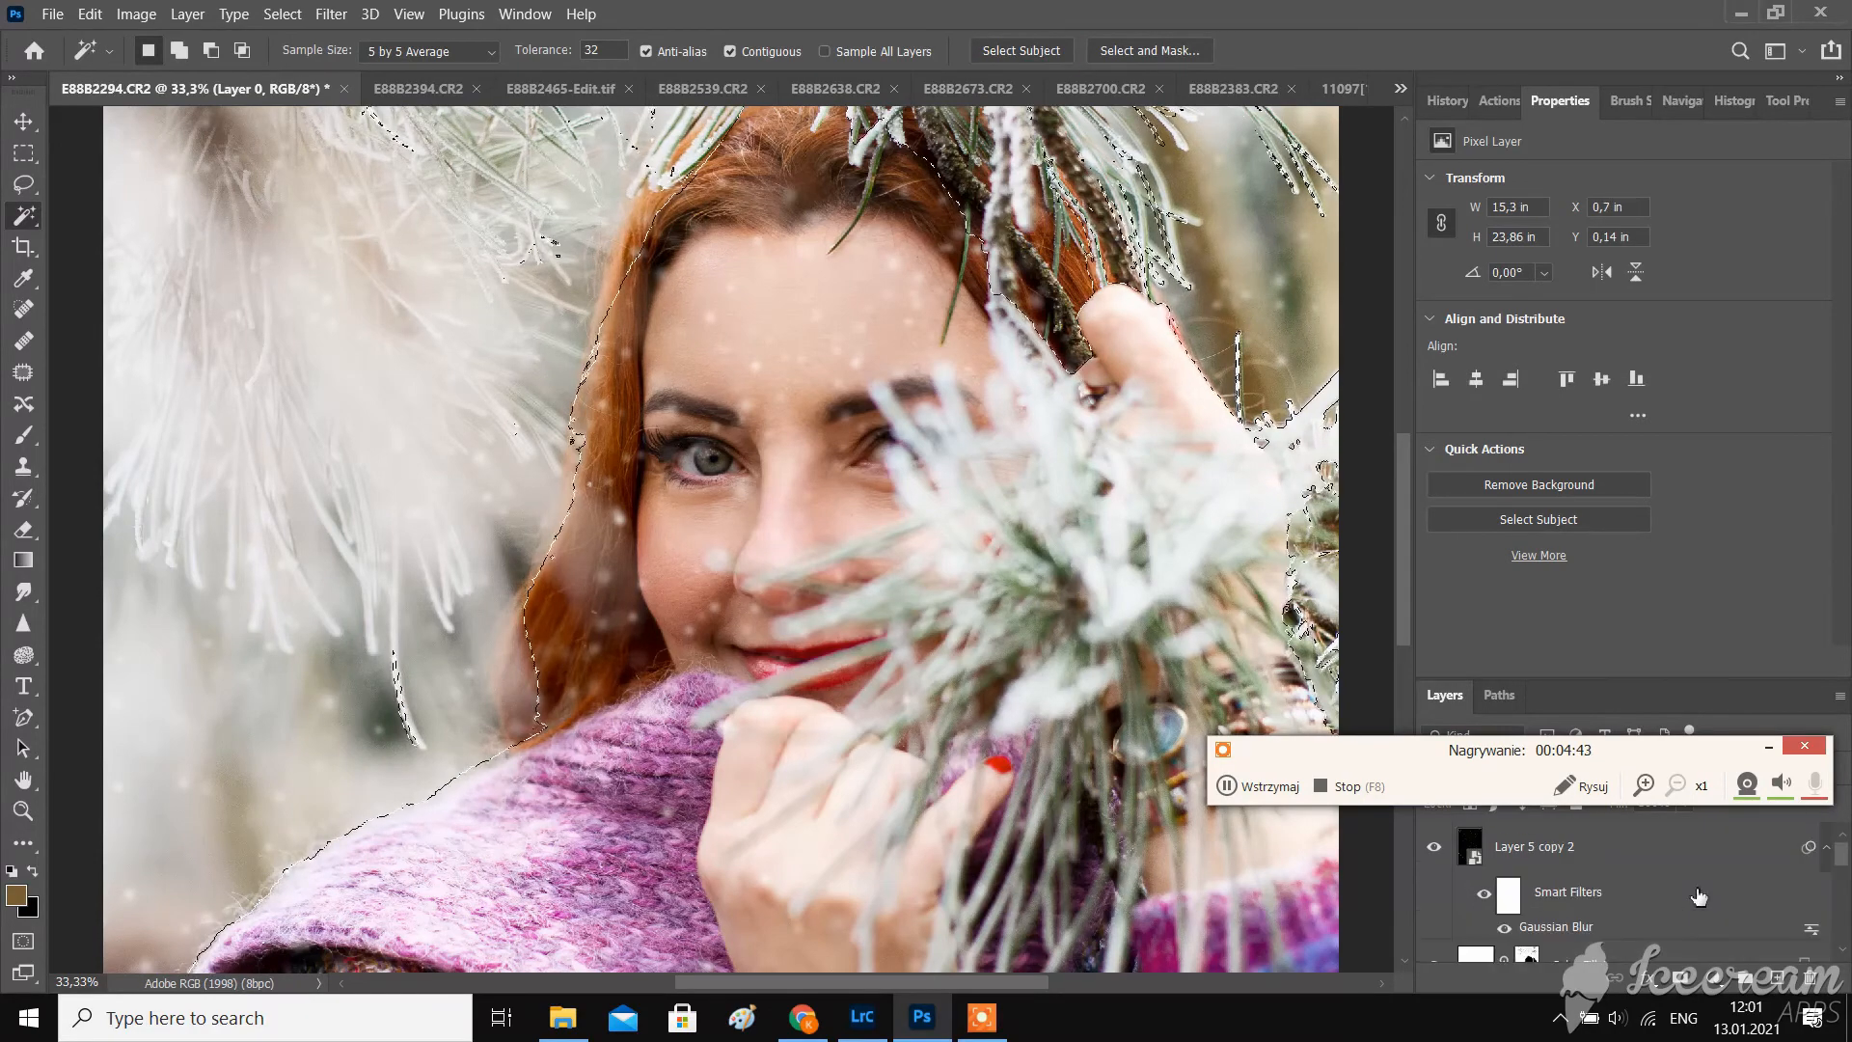
click(1683, 977)
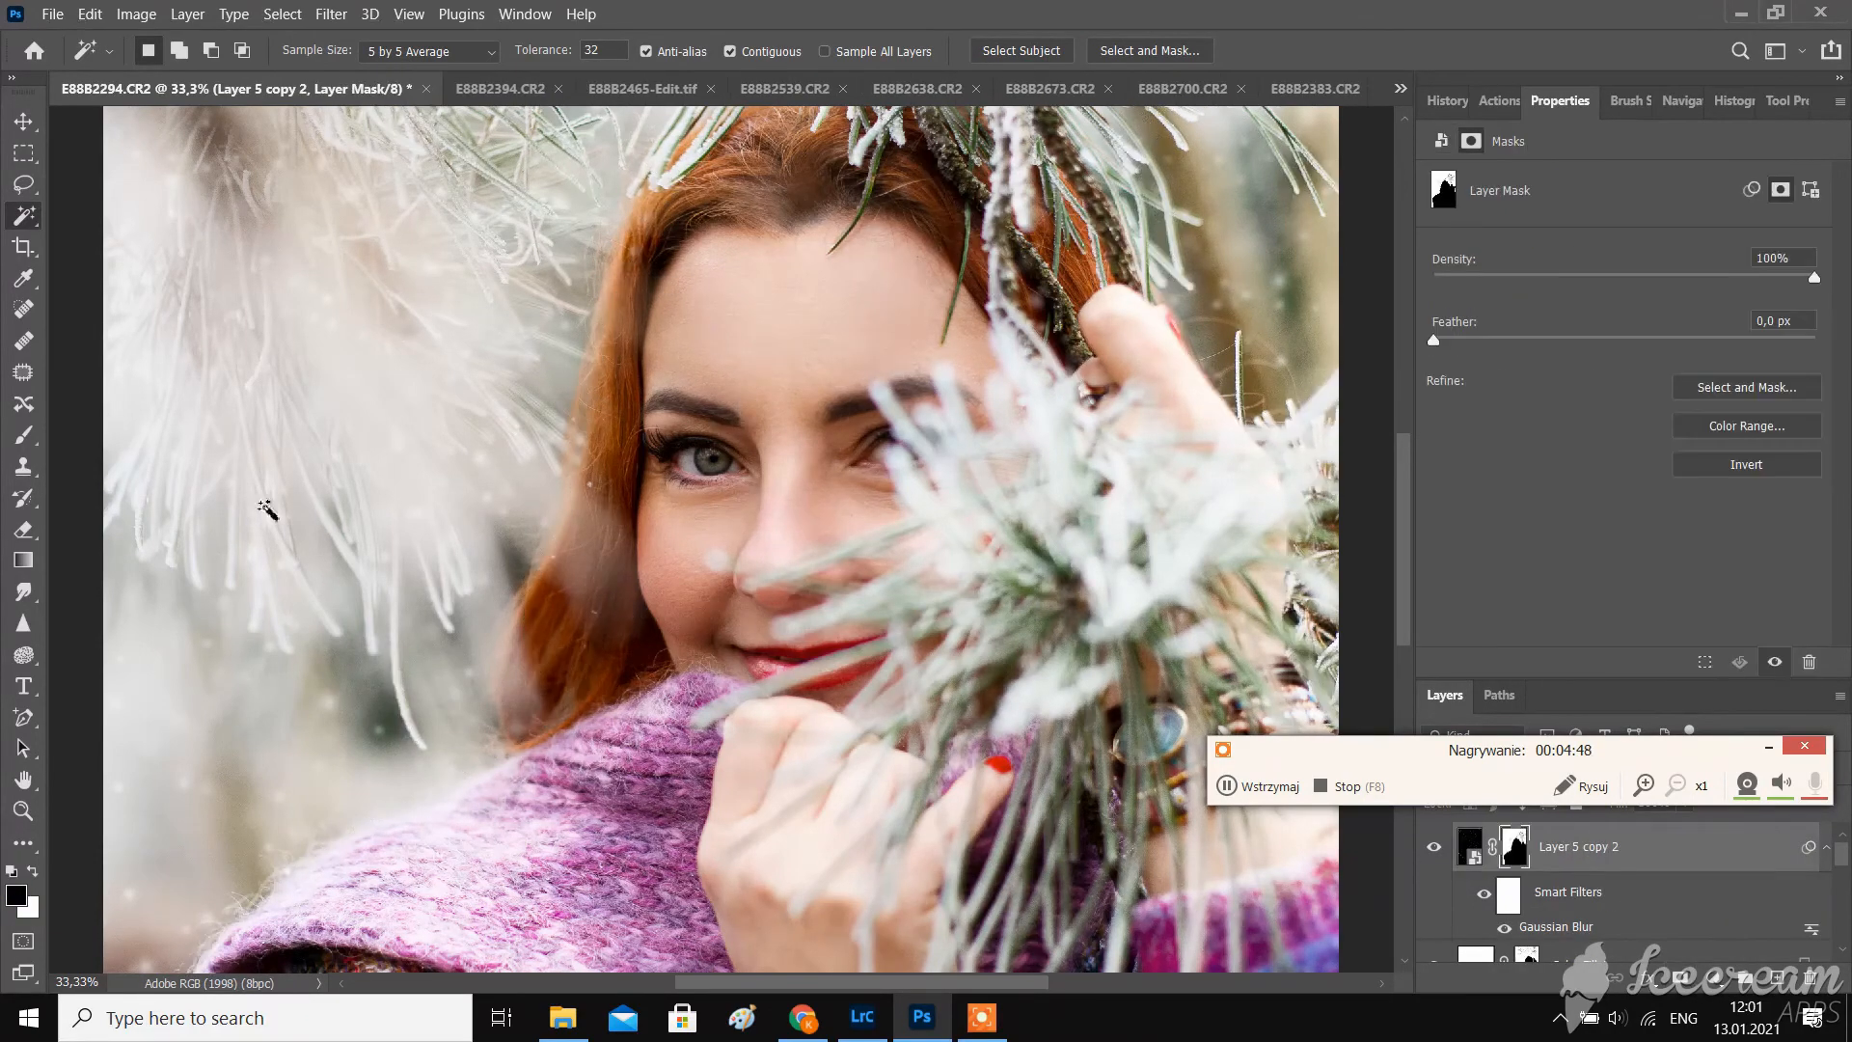
- Brush white on the snow layer's mask to bring some flakes back over the woman's clothing and hand
key(b)
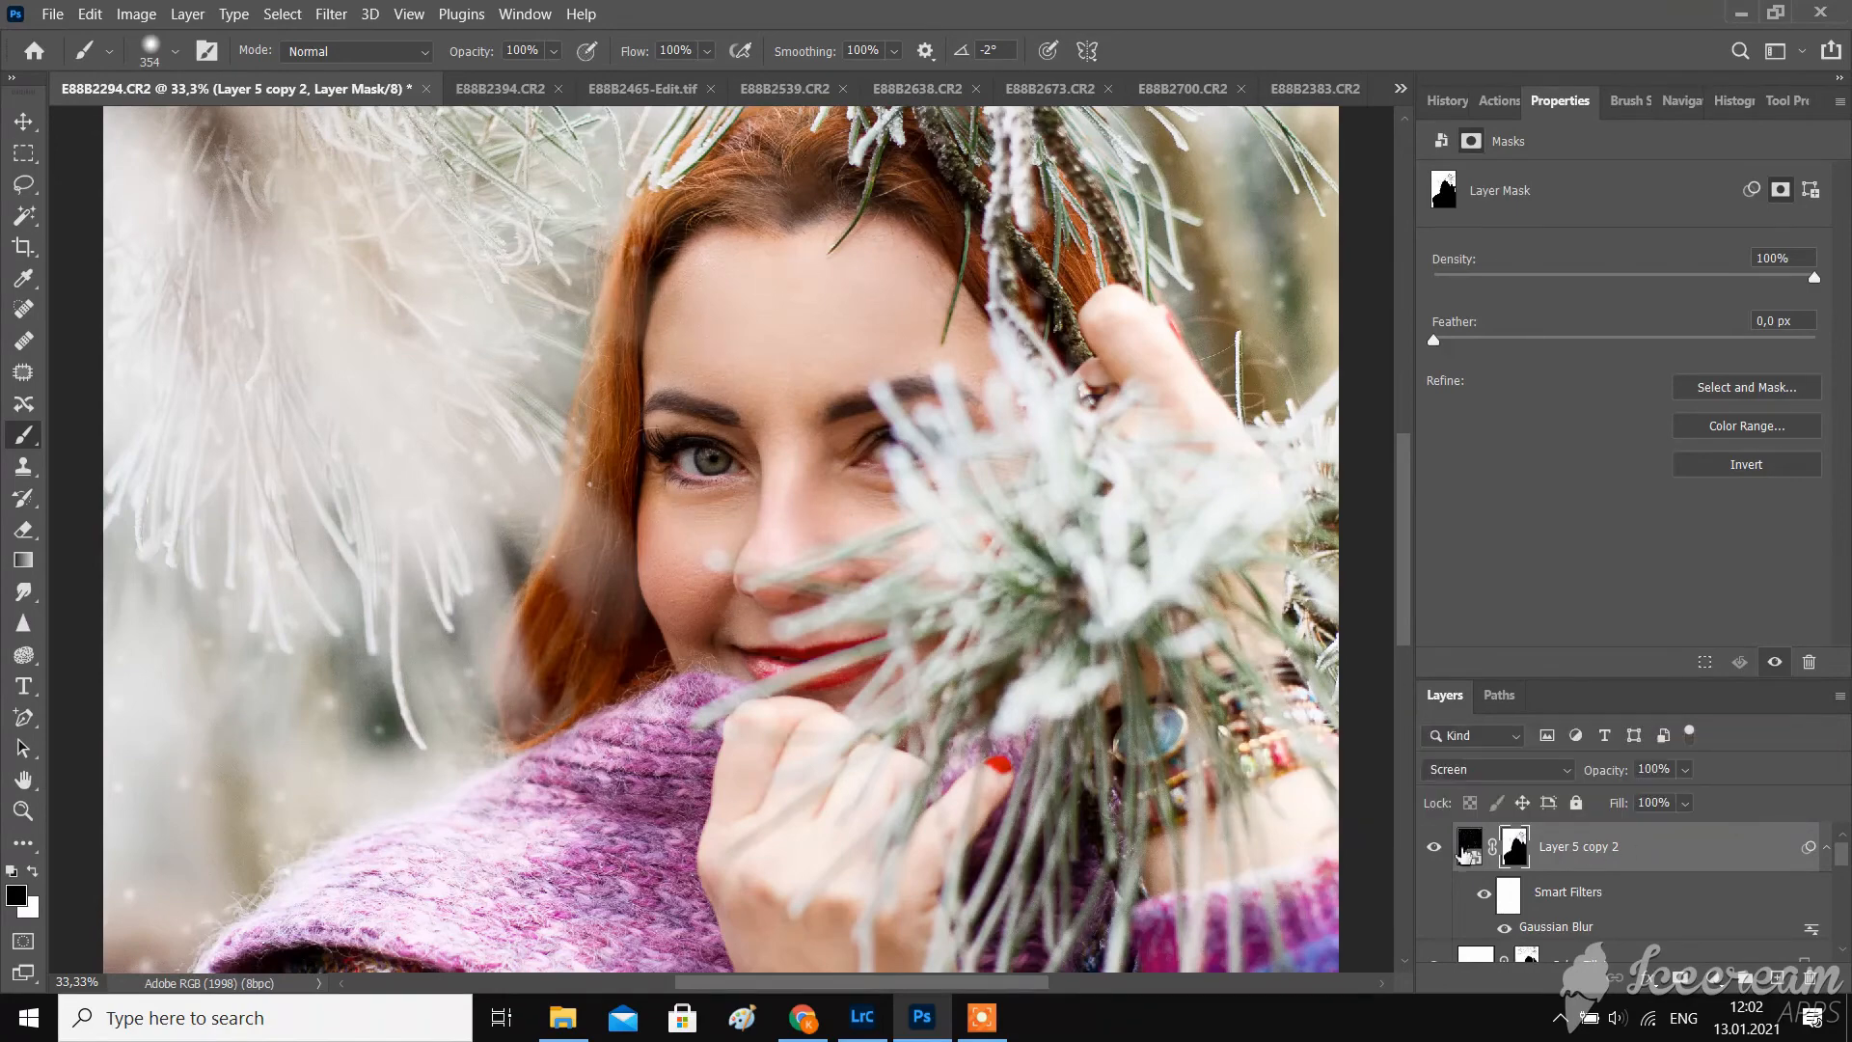
key(ctrl+minus)
key(ctrl+minus)
key(ctrl+minus)
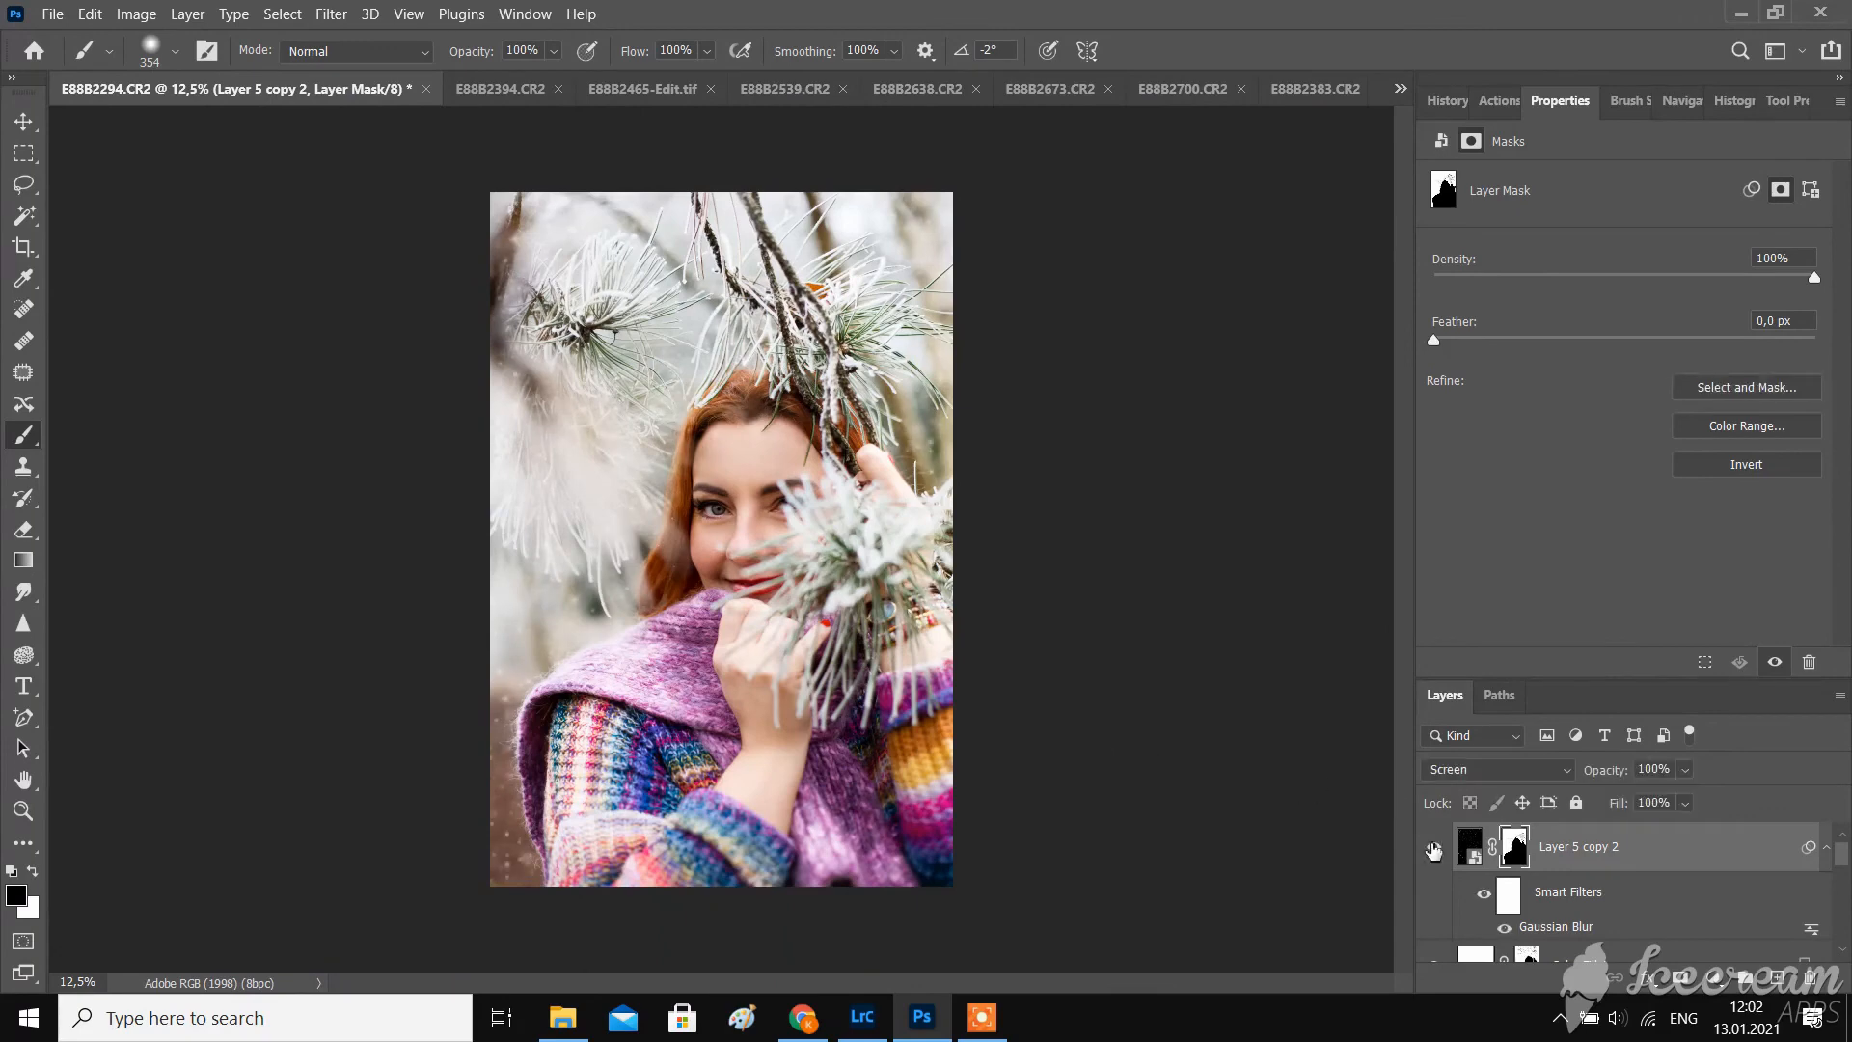
click(31, 872)
key(ctrl+plus)
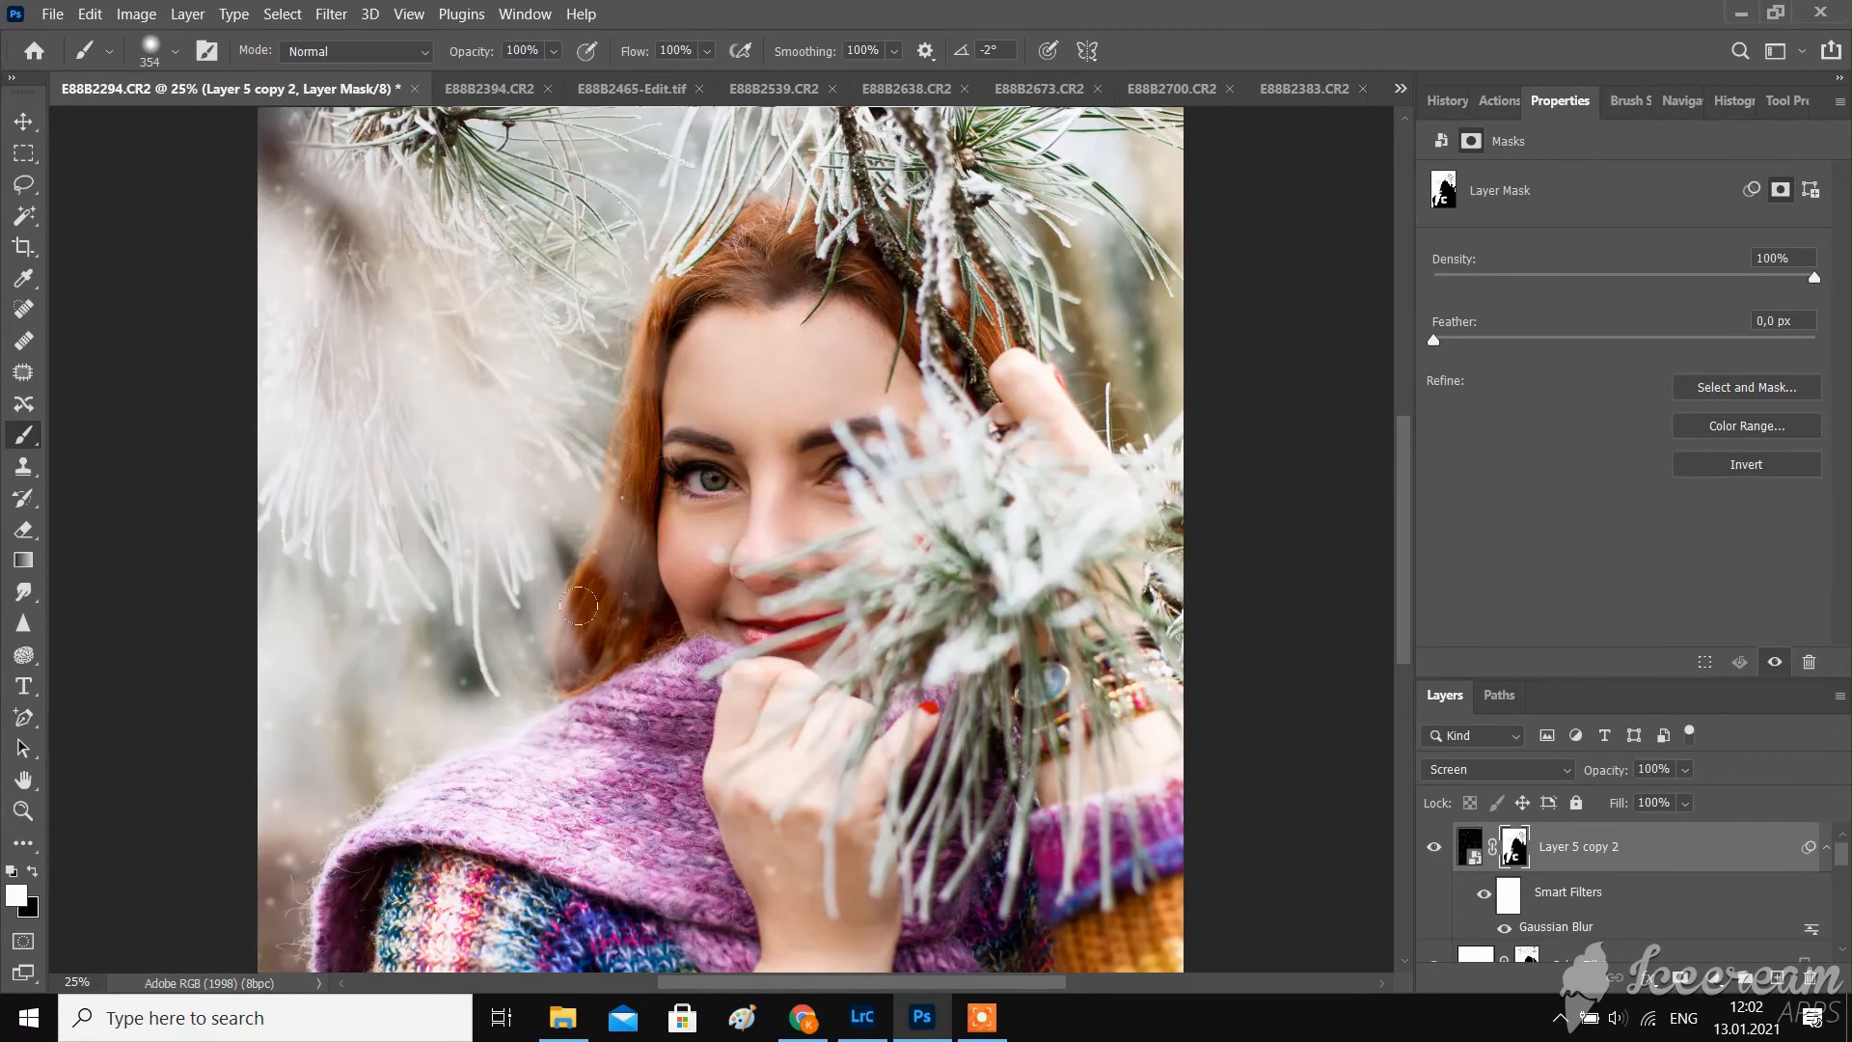
scroll(414, 787, down, 5)
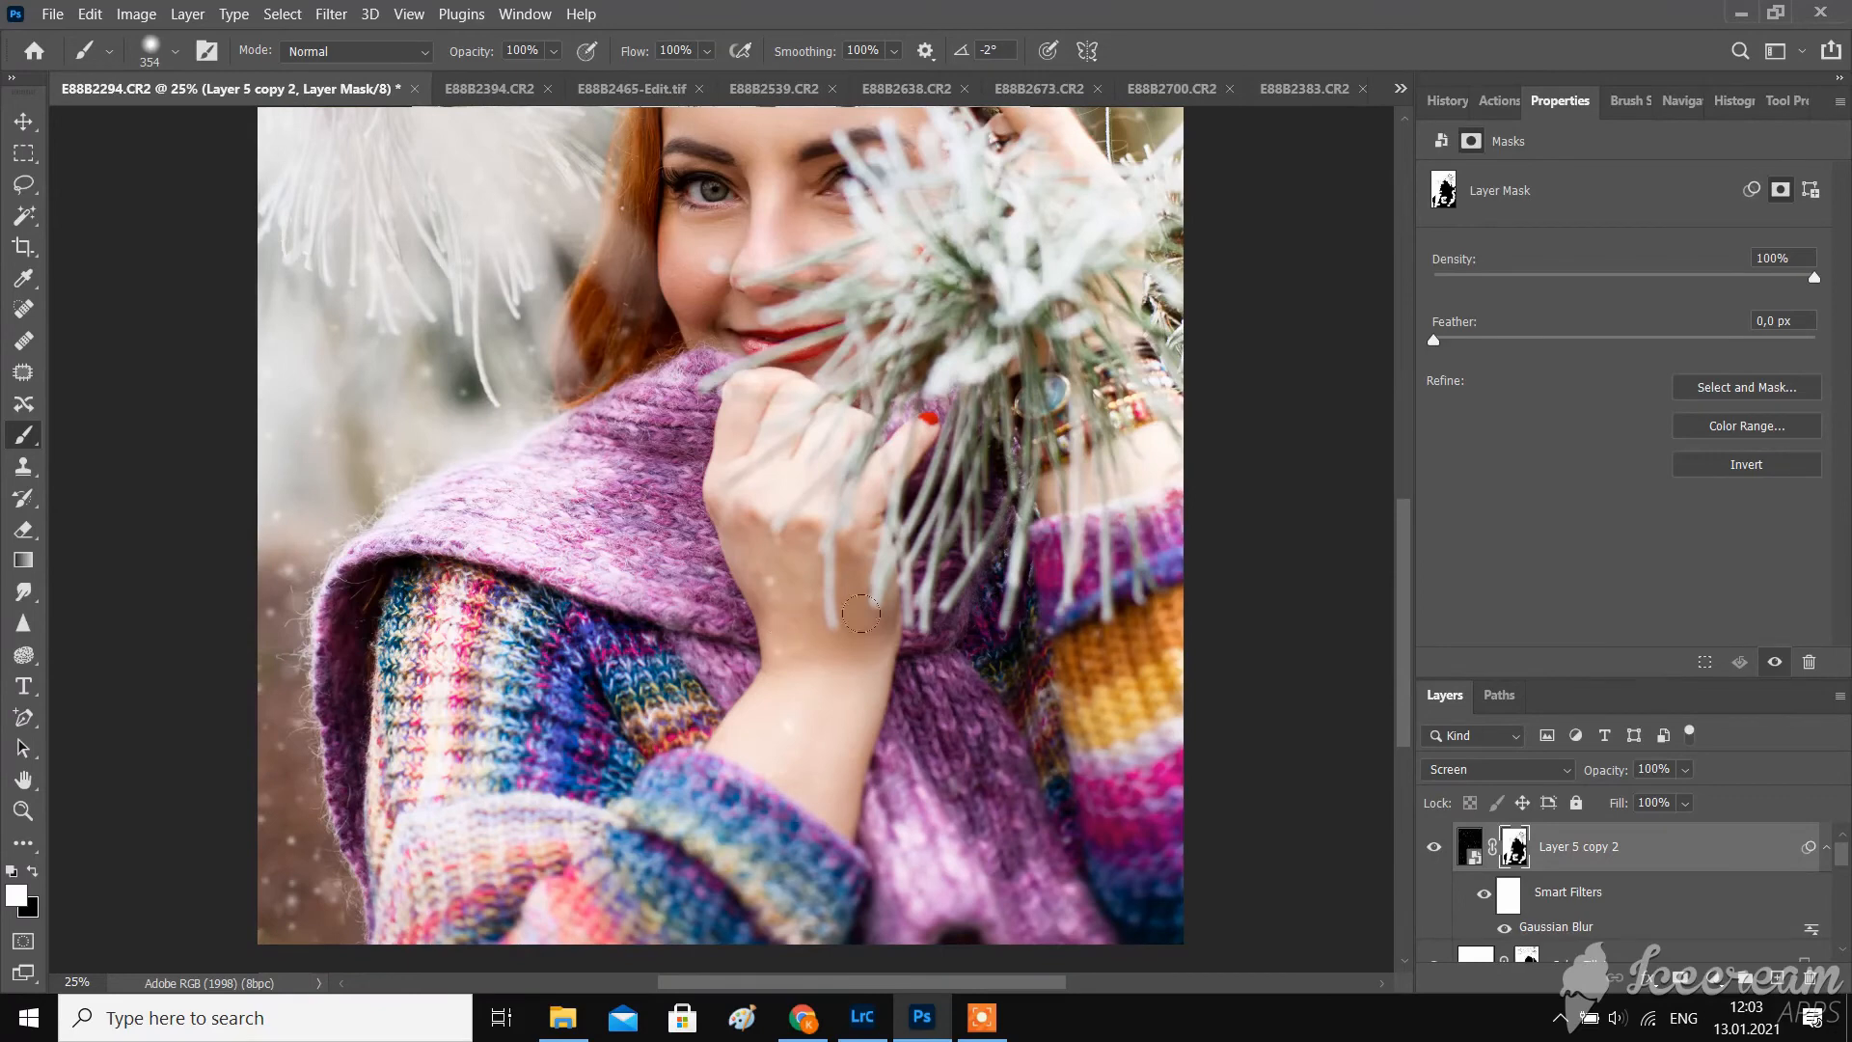
scroll(860, 614, up, 4)
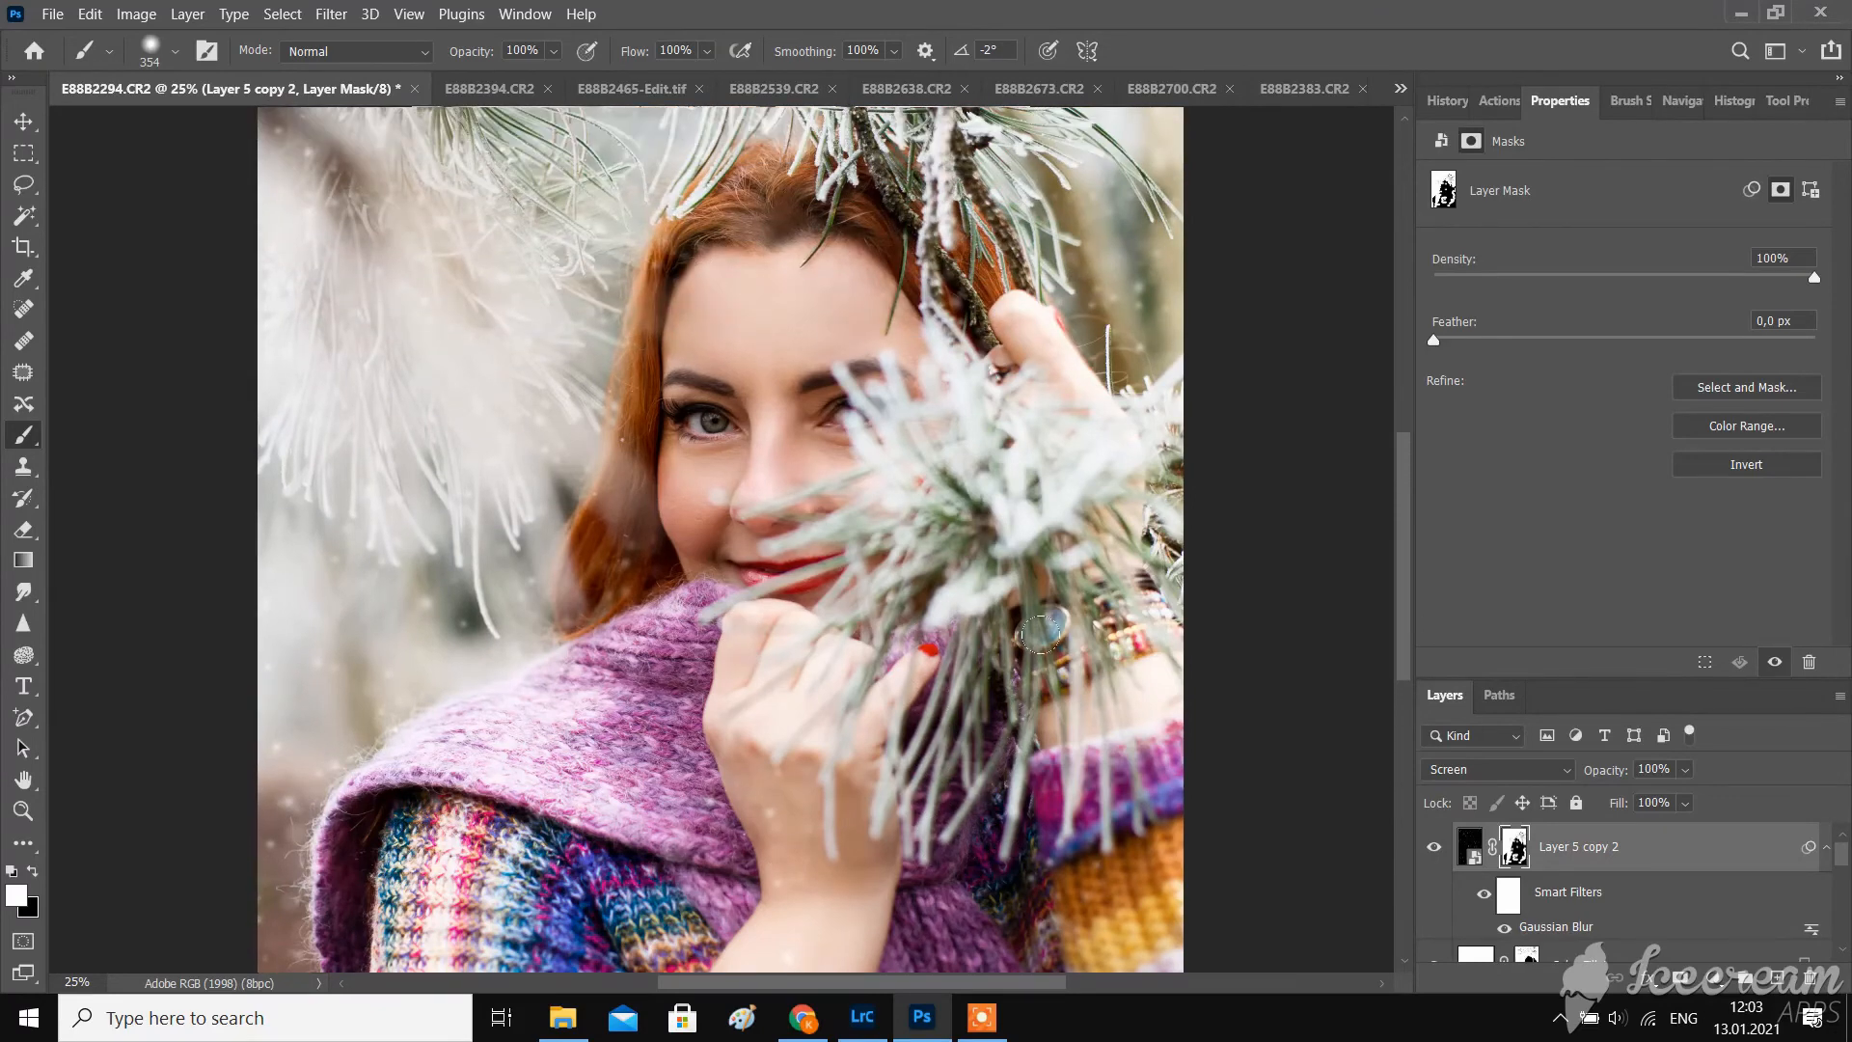
- Undo the last brush stroke on the snow layer's mask
click(90, 14)
click(99, 36)
scroll(749, 240, up, 2)
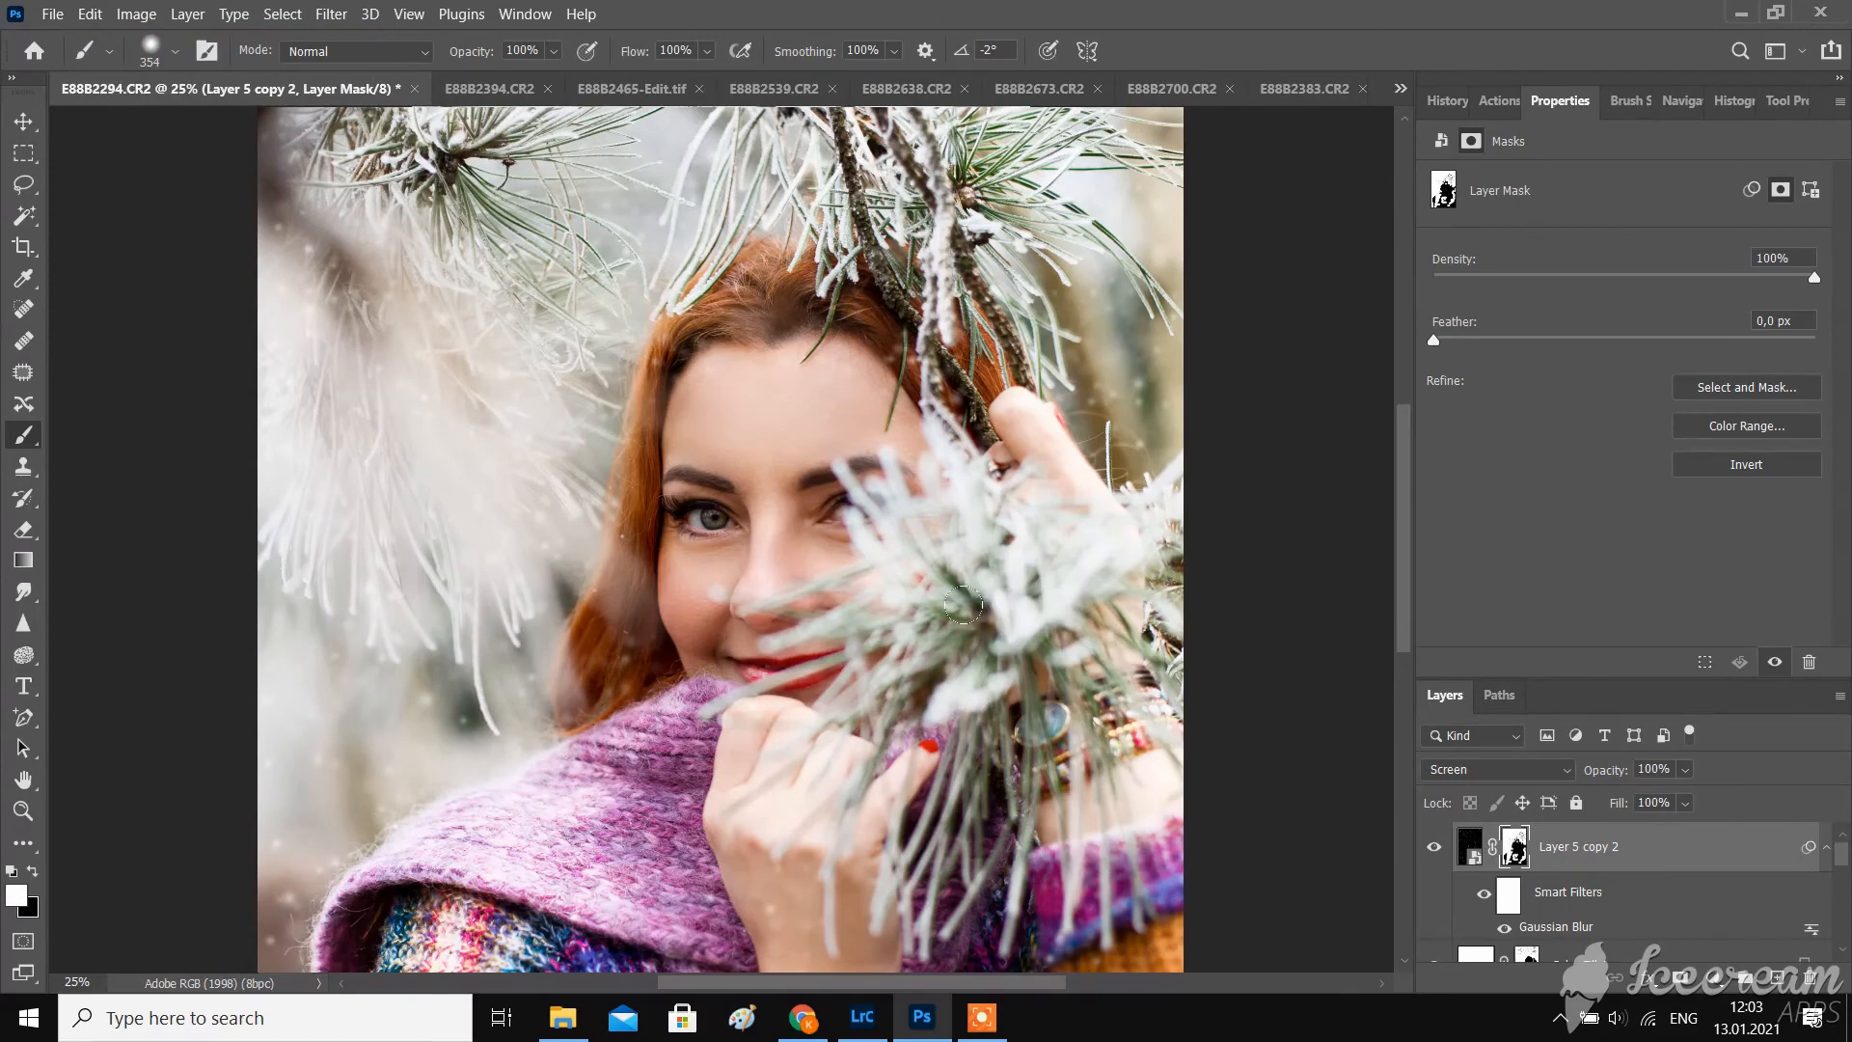
- Add a Curves adjustment above the snow layer and brighten the midtones with a point at input 107, output 155
key(ctrl+minus)
key(ctrl+minus)
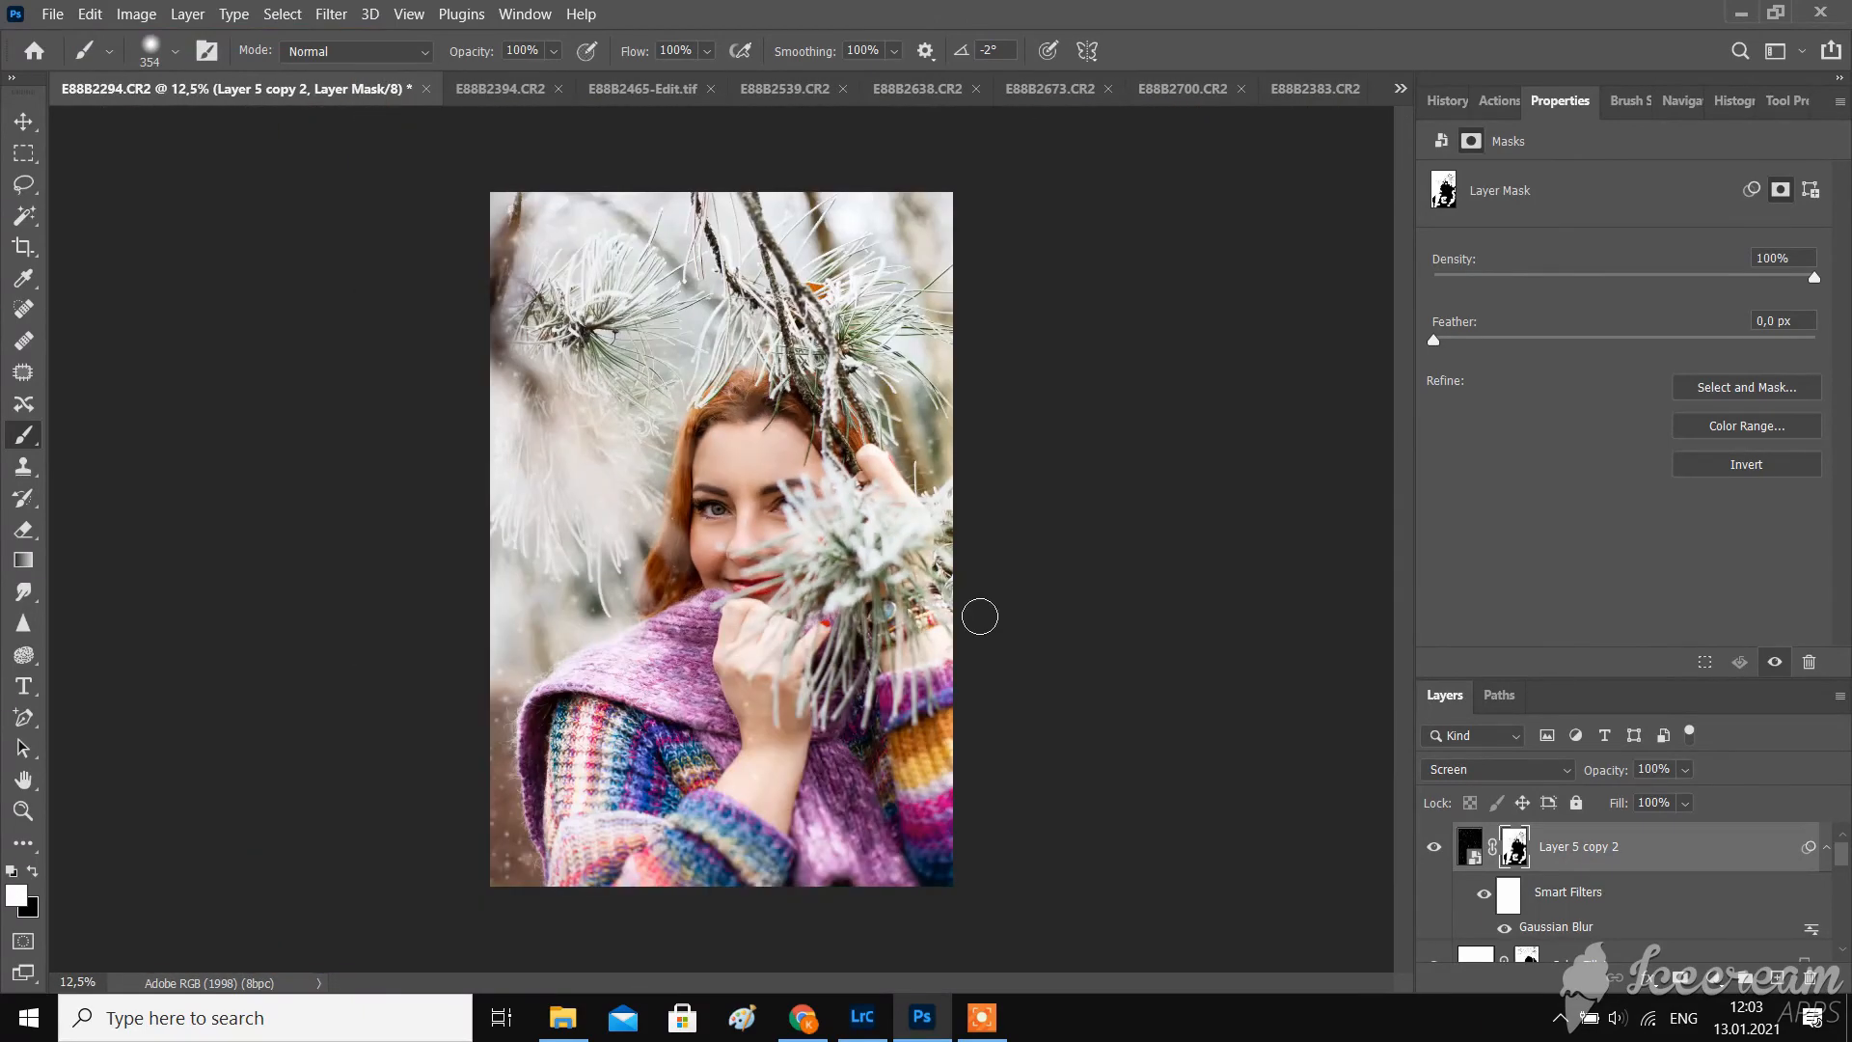
click(1719, 980)
click(1695, 668)
drag(1650, 389, 1625, 362)
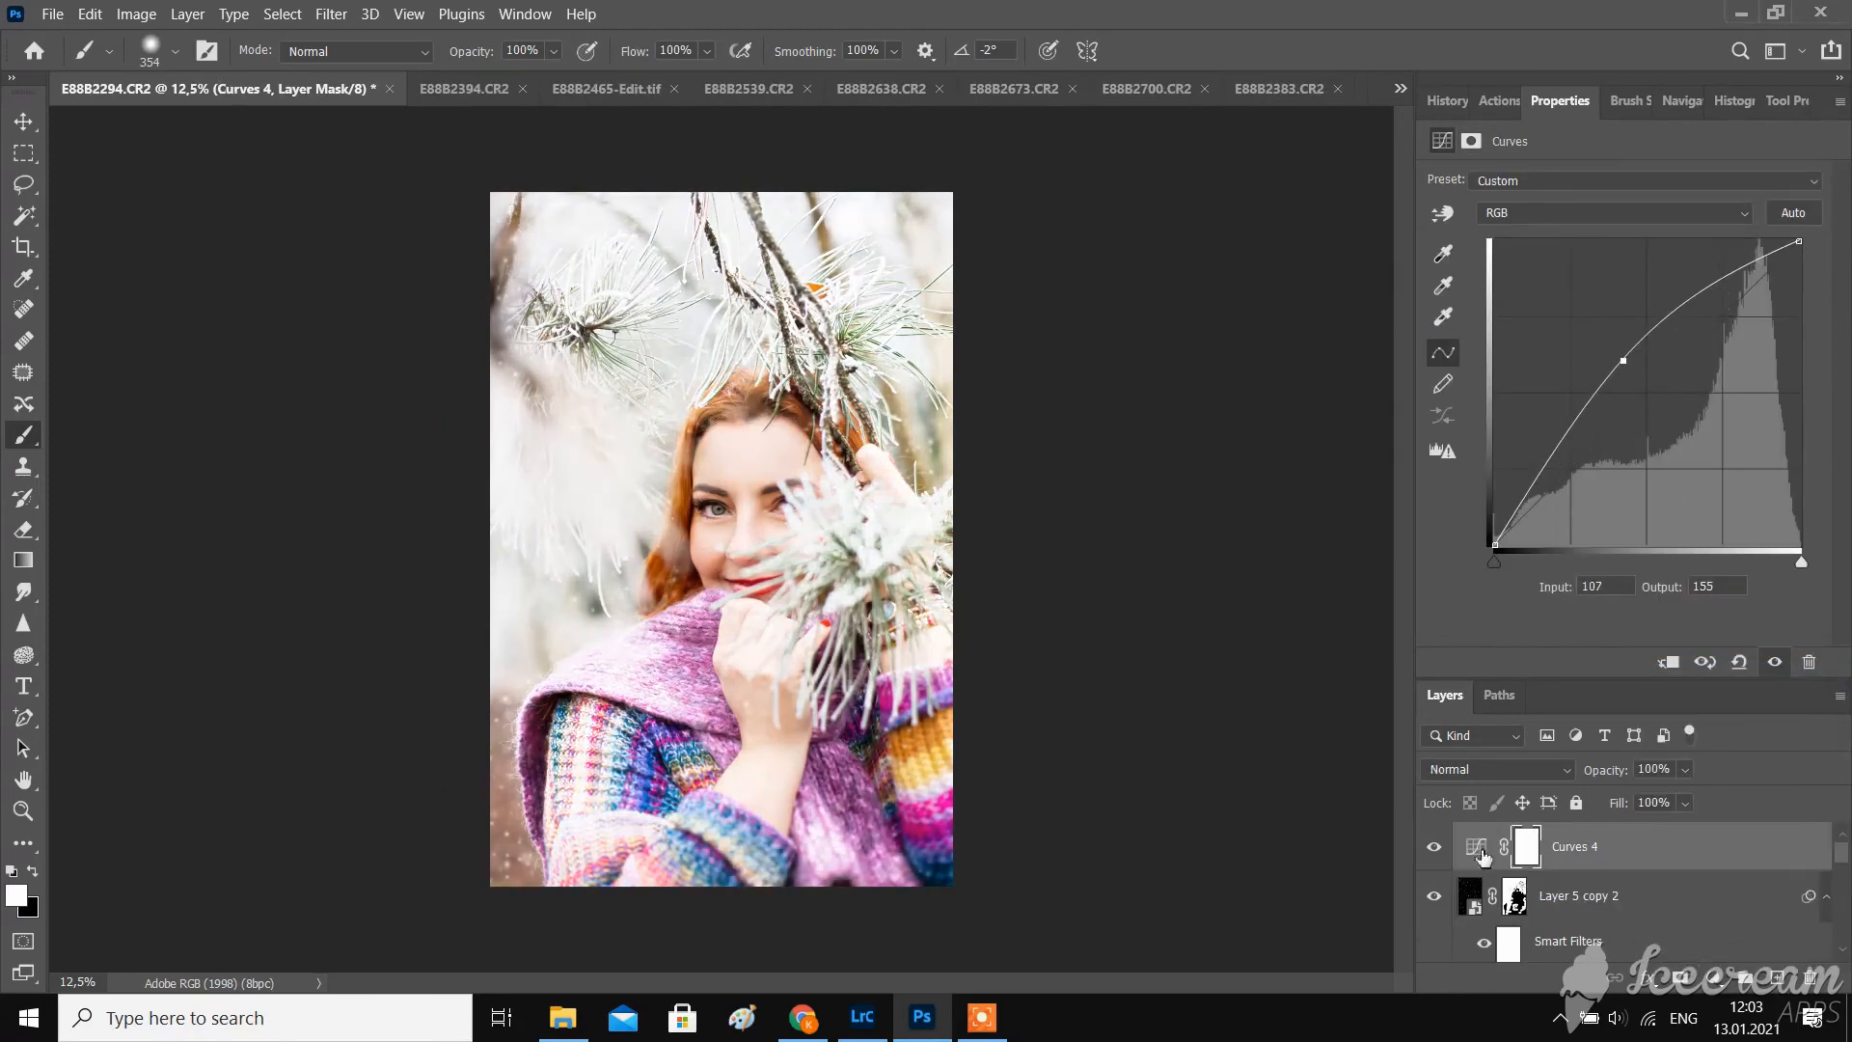
- Invert the Curves mask to black and paint white over the darker background along the photo's left edge and upper-right area
click(1526, 846)
key(ctrl+i)
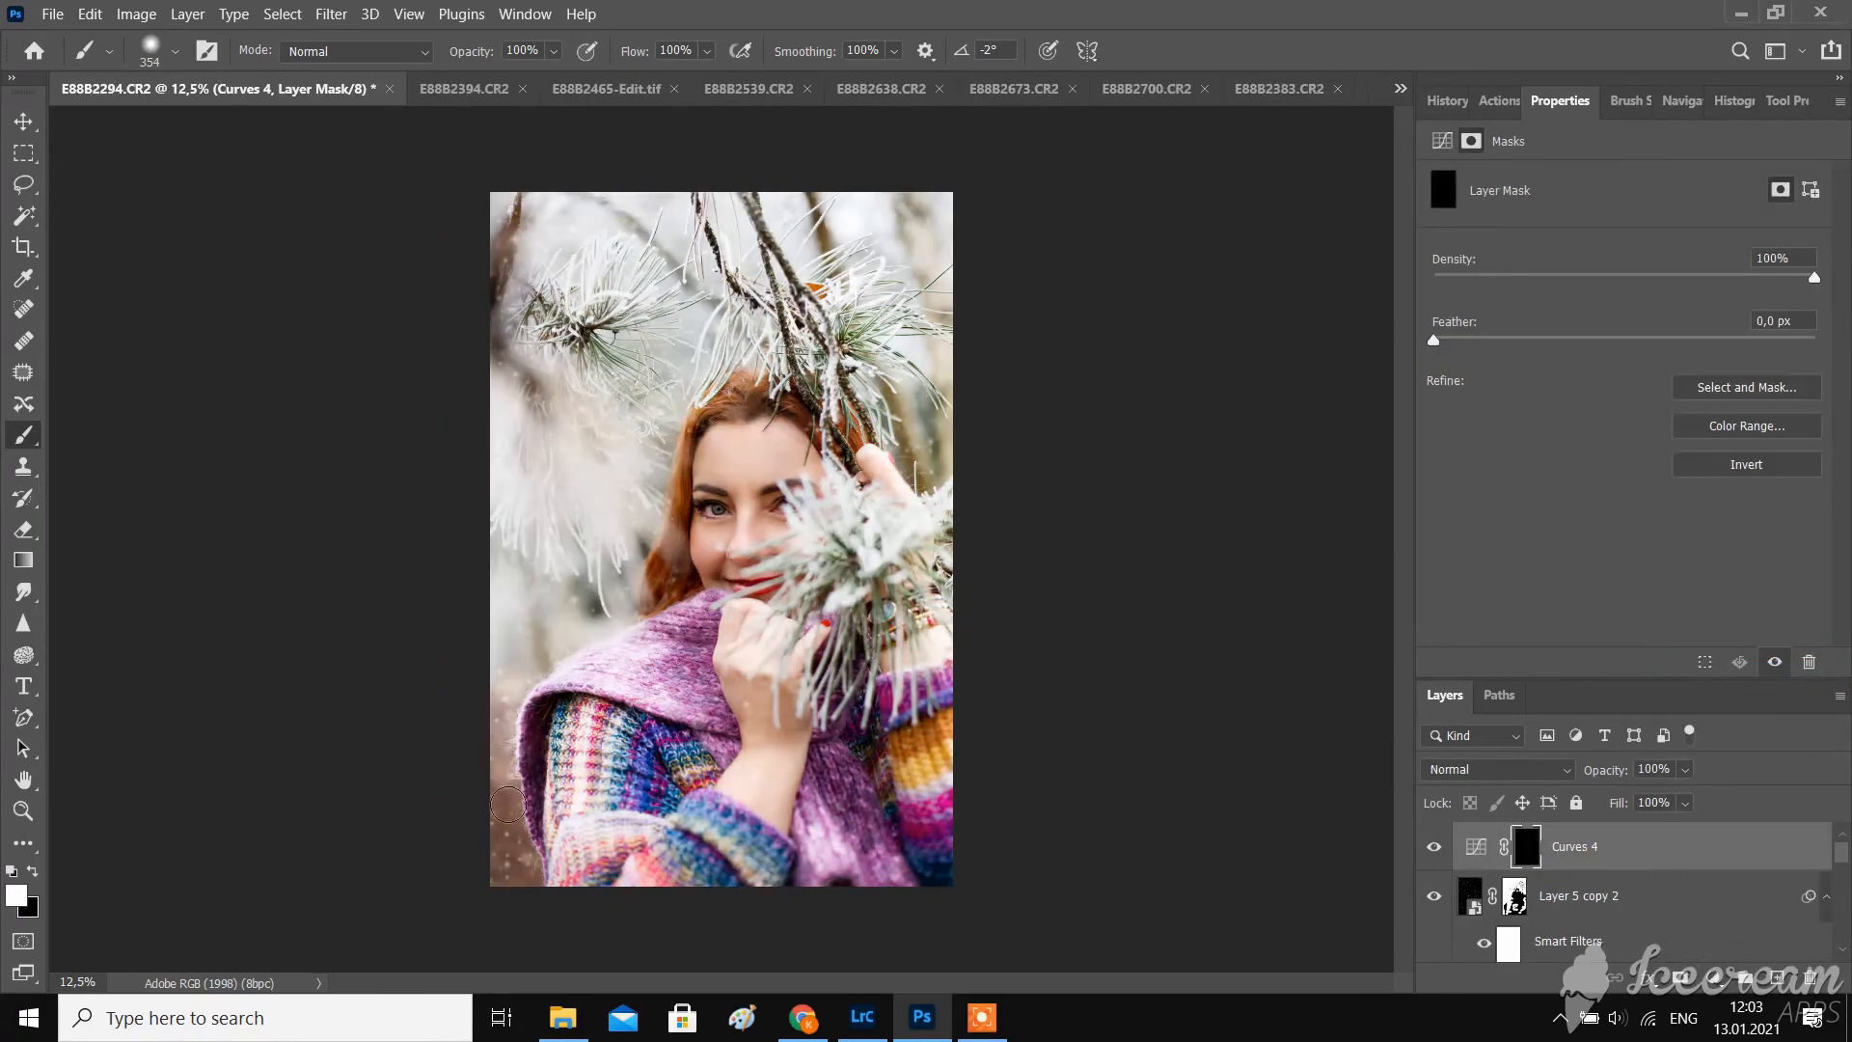
mouse_move(509, 803)
mouse_down()
mouse_move(504, 854)
mouse_move(500, 758)
mouse_up()
mouse_move(499, 198)
mouse_down()
mouse_move(494, 333)
mouse_move(532, 407)
mouse_up()
mouse_move(989, 408)
mouse_down()
mouse_move(938, 461)
mouse_move(928, 183)
mouse_up()
drag(888, 399, 952, 501)
mouse_move(810, 197)
mouse_down()
mouse_move(842, 275)
mouse_move(955, 287)
mouse_up()
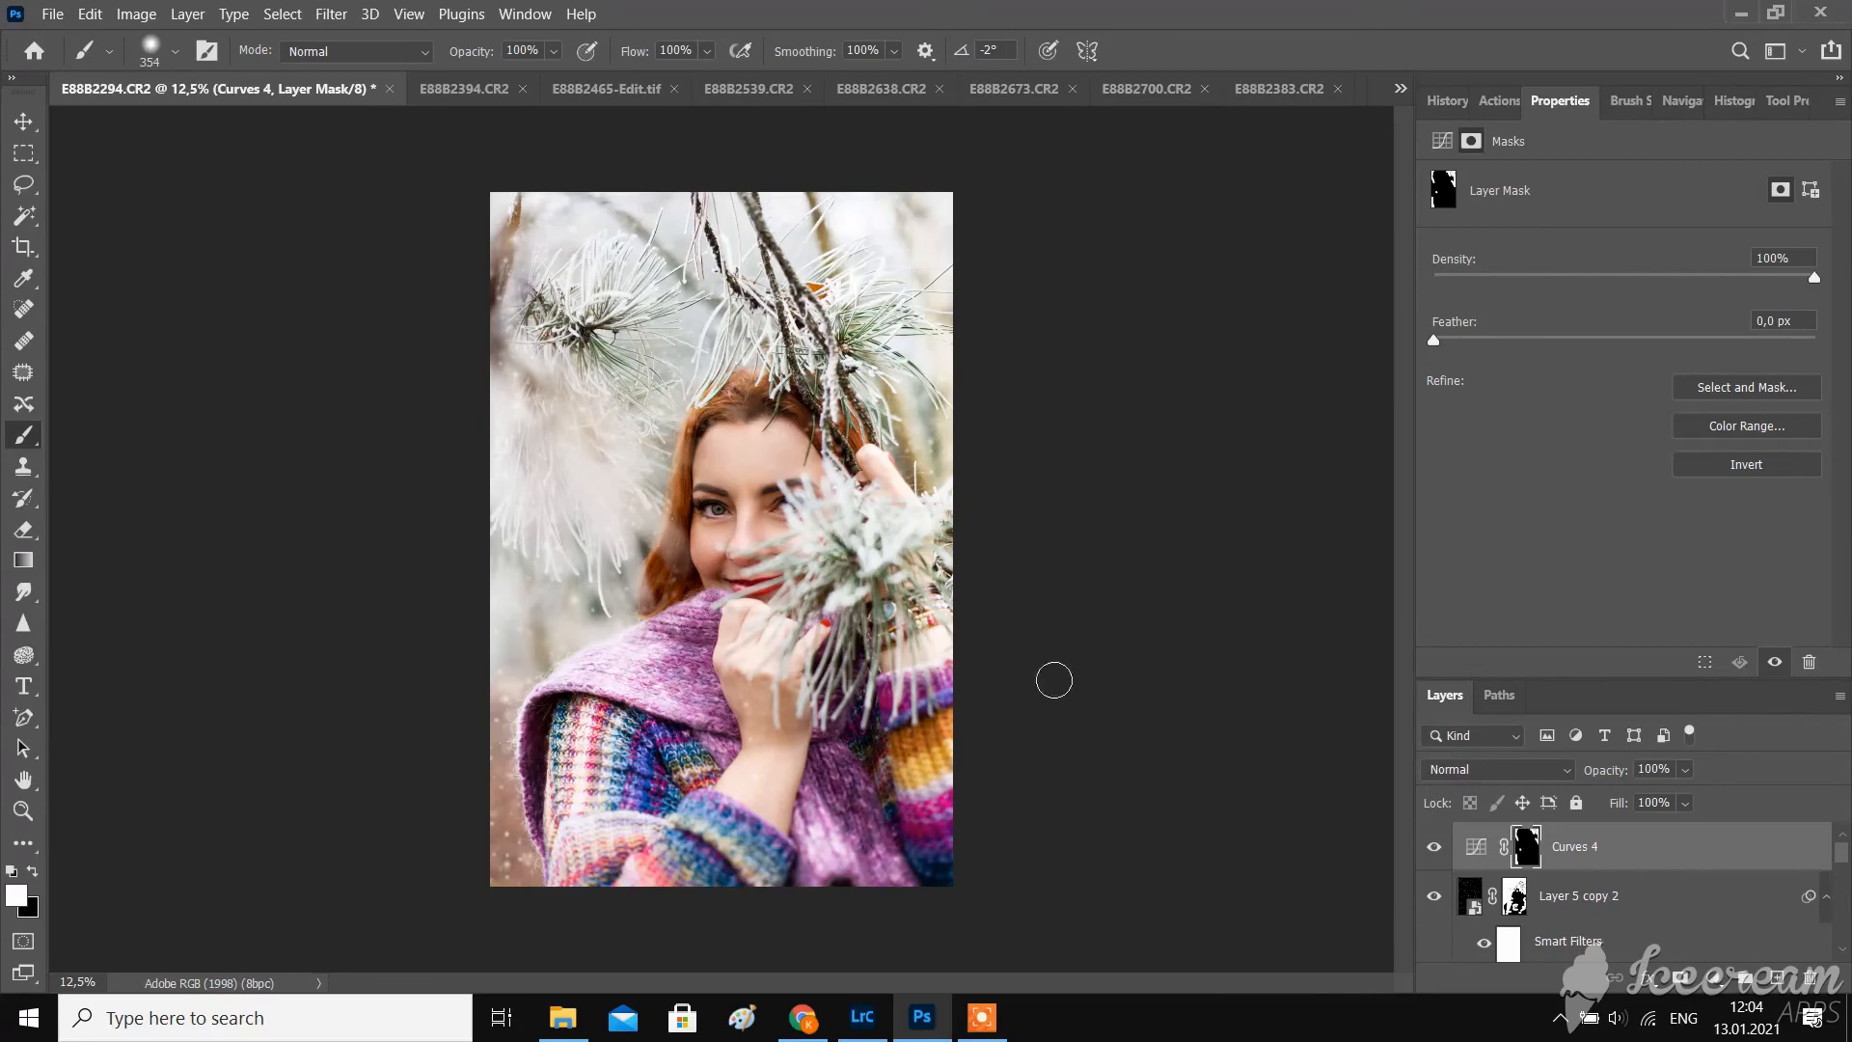
- Extend the Curves brightening across the background left of the woman's hair and undo the last stroke
mouse_move(633, 550)
mouse_down()
mouse_move(589, 567)
mouse_move(606, 606)
mouse_move(501, 538)
mouse_move(529, 628)
mouse_move(572, 611)
mouse_move(591, 630)
mouse_move(494, 684)
mouse_up()
drag(622, 559, 470, 549)
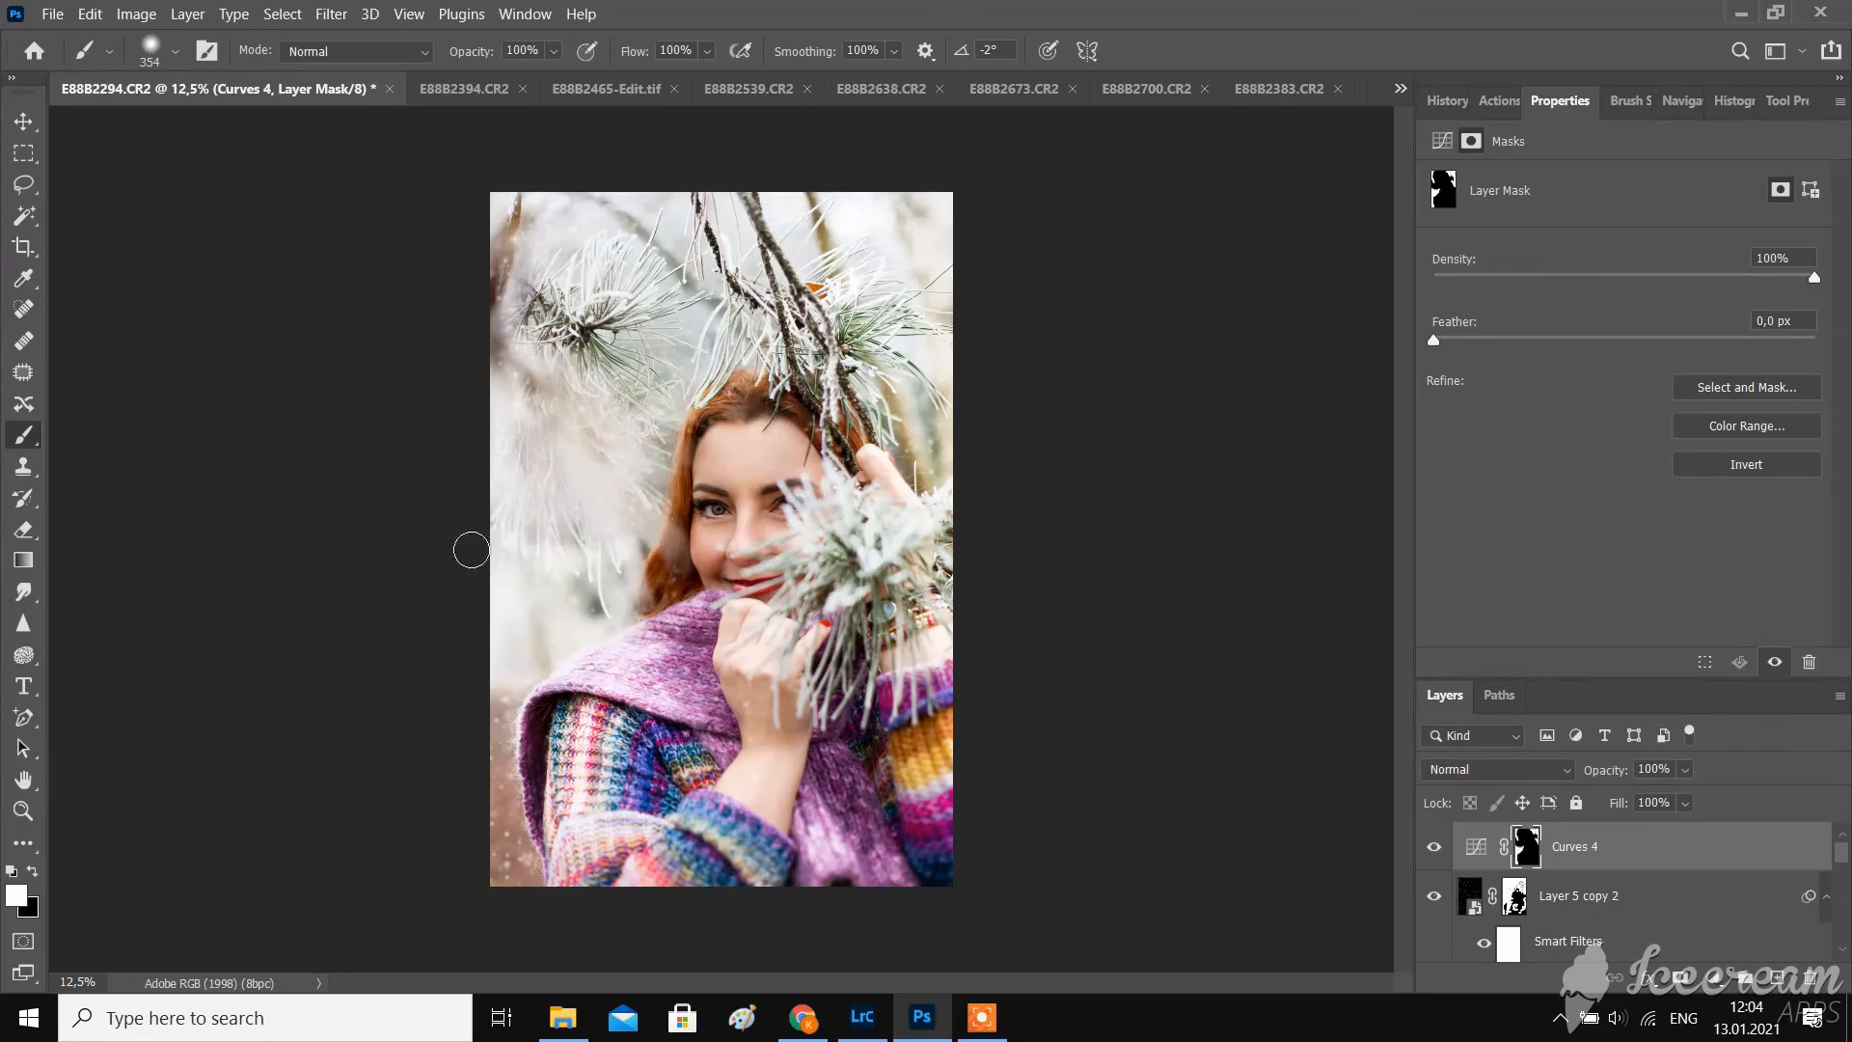
click(90, 16)
click(103, 40)
- Reduce the Curves 4 layer's opacity to 77% and compare the photo with and without it
click(1685, 770)
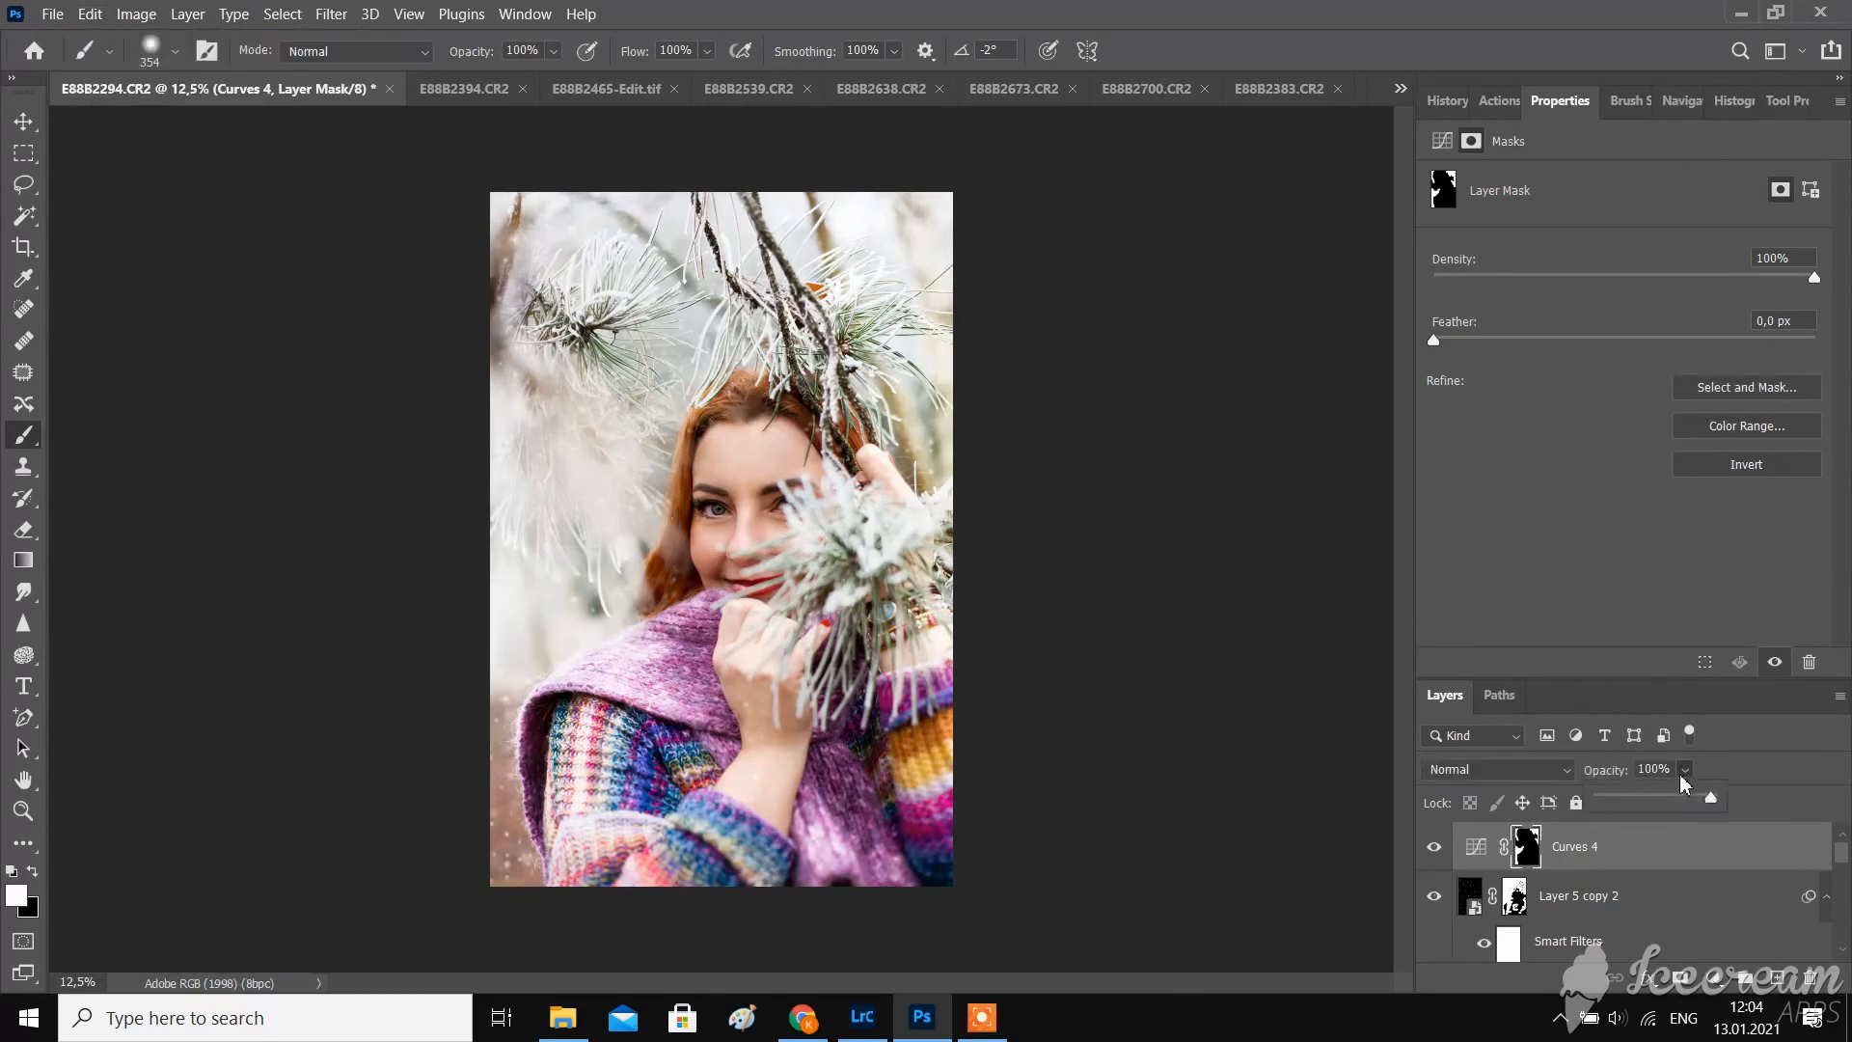
click(1689, 801)
click(1435, 847)
click(1436, 848)
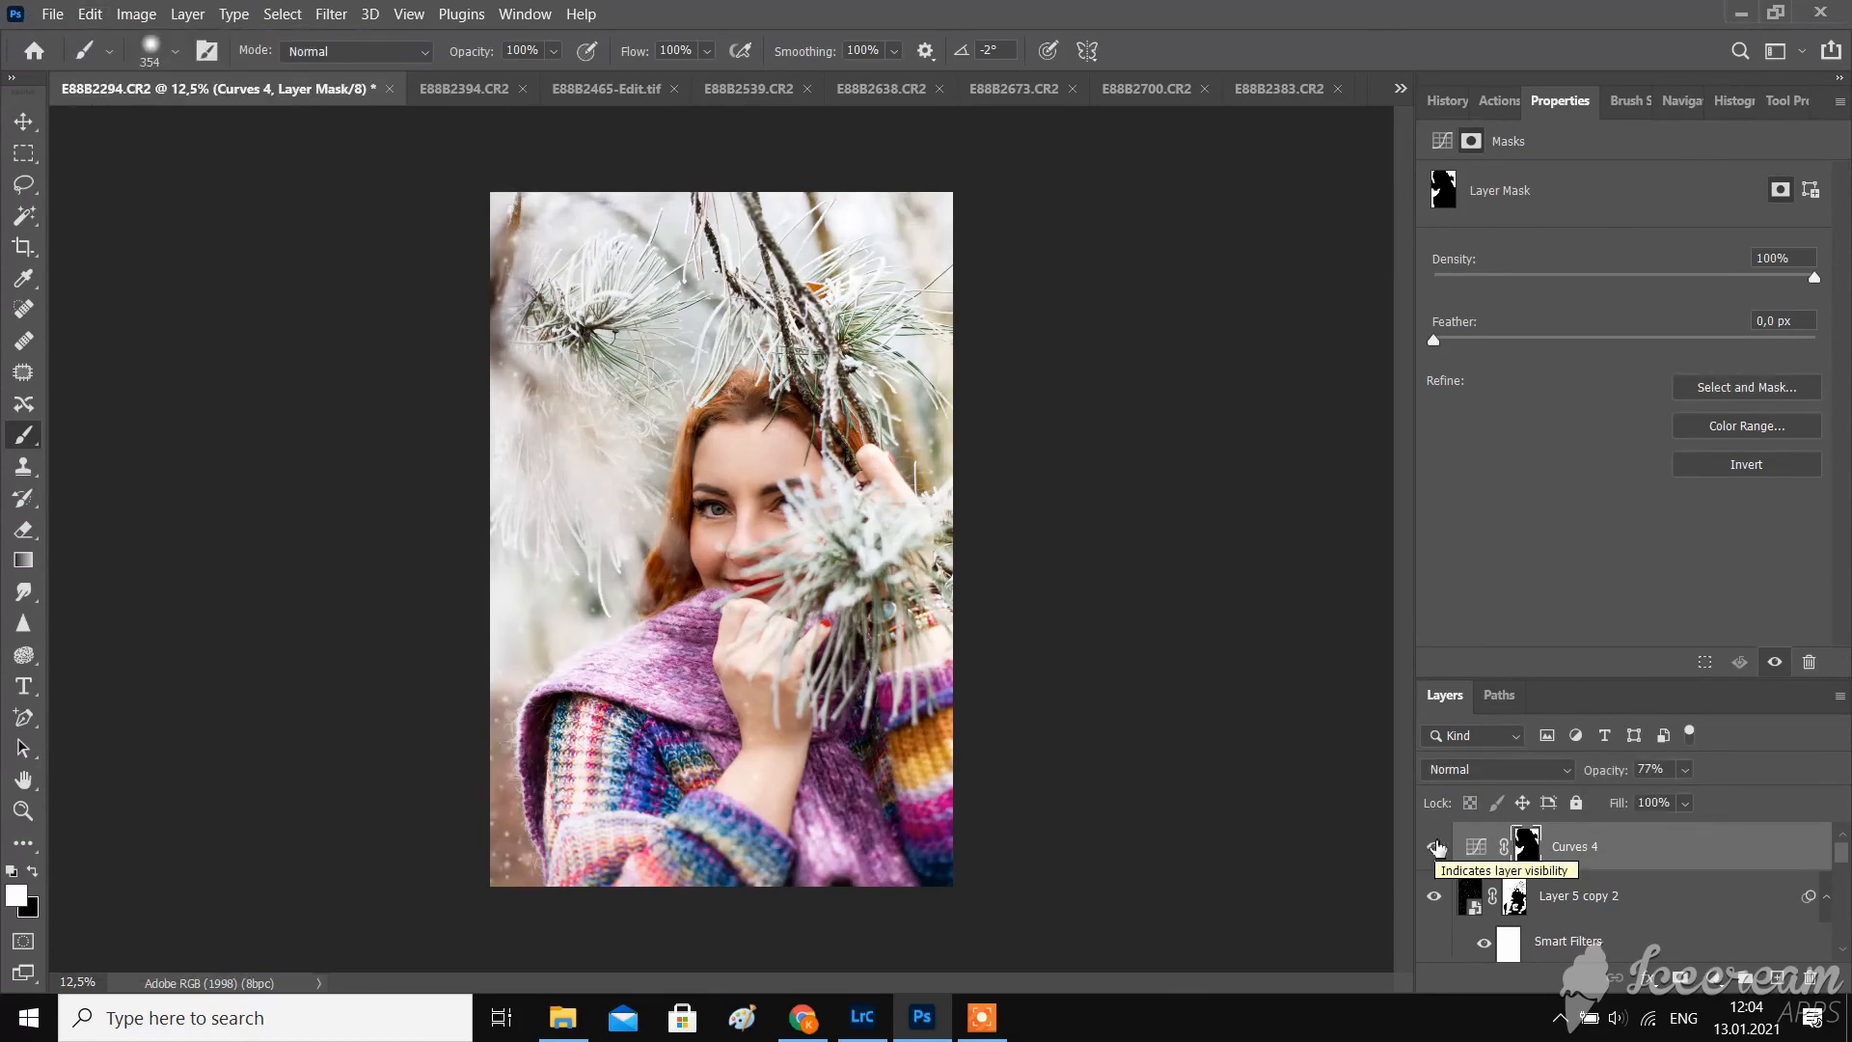
- Save the layered photo as E88B2294-Edit.tif
click(52, 14)
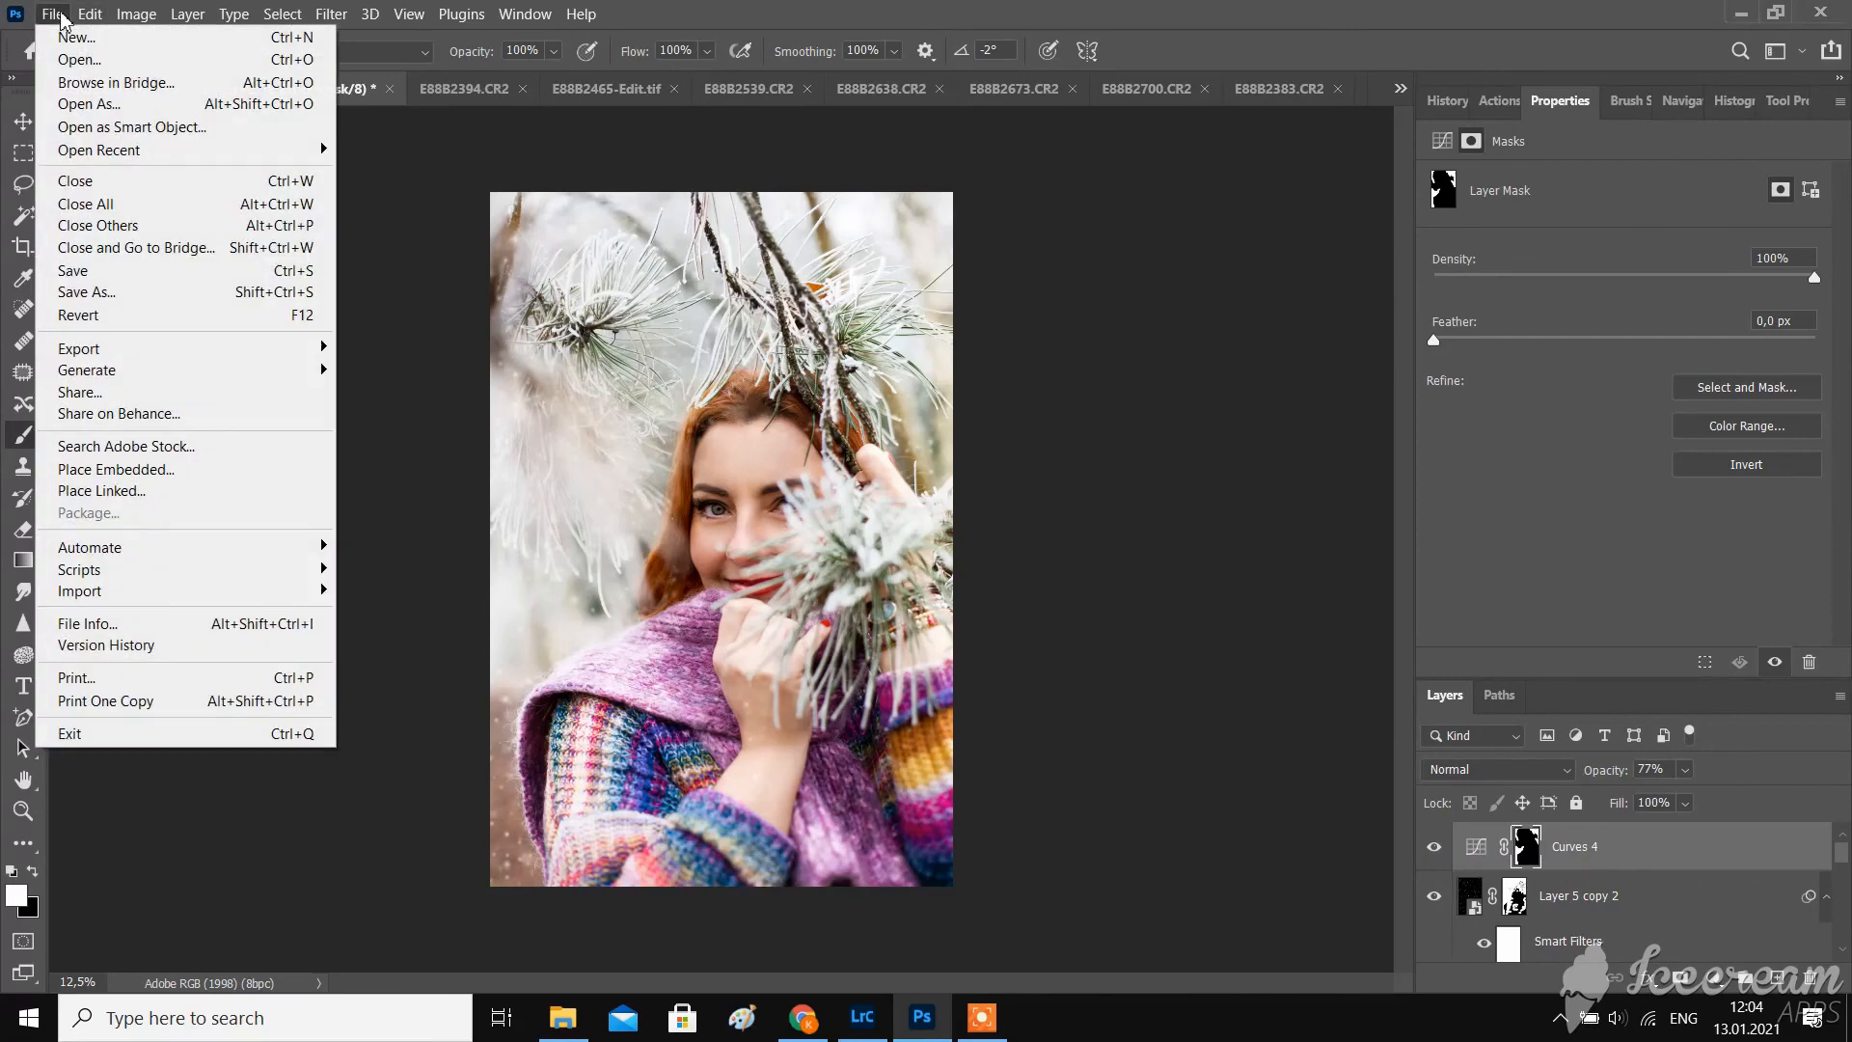
click(113, 275)
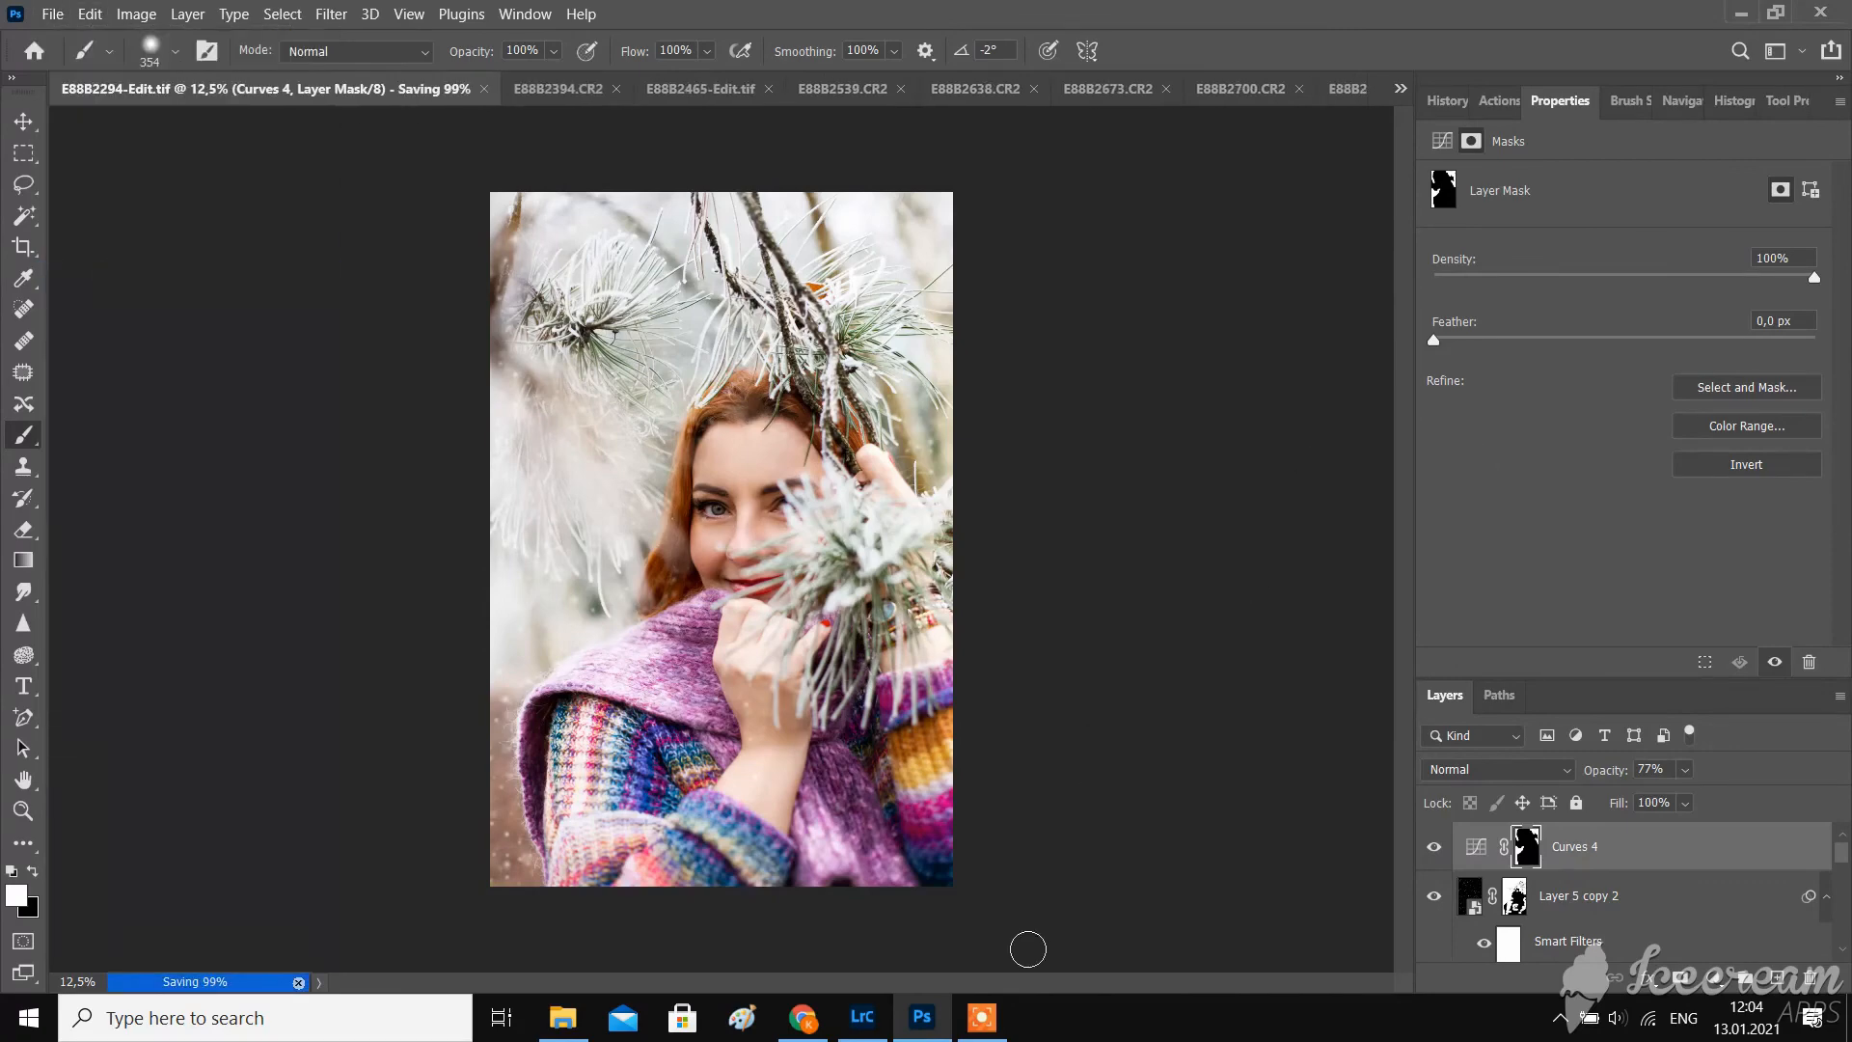
- Compare the original Layer 0 on its own with the finished edit by repeatedly toggling all other layers' visibility
scroll(1741, 944, down, 10)
alt+click(1434, 941)
alt+click(1434, 942)
alt+click(1434, 942)
alt+click(1434, 941)
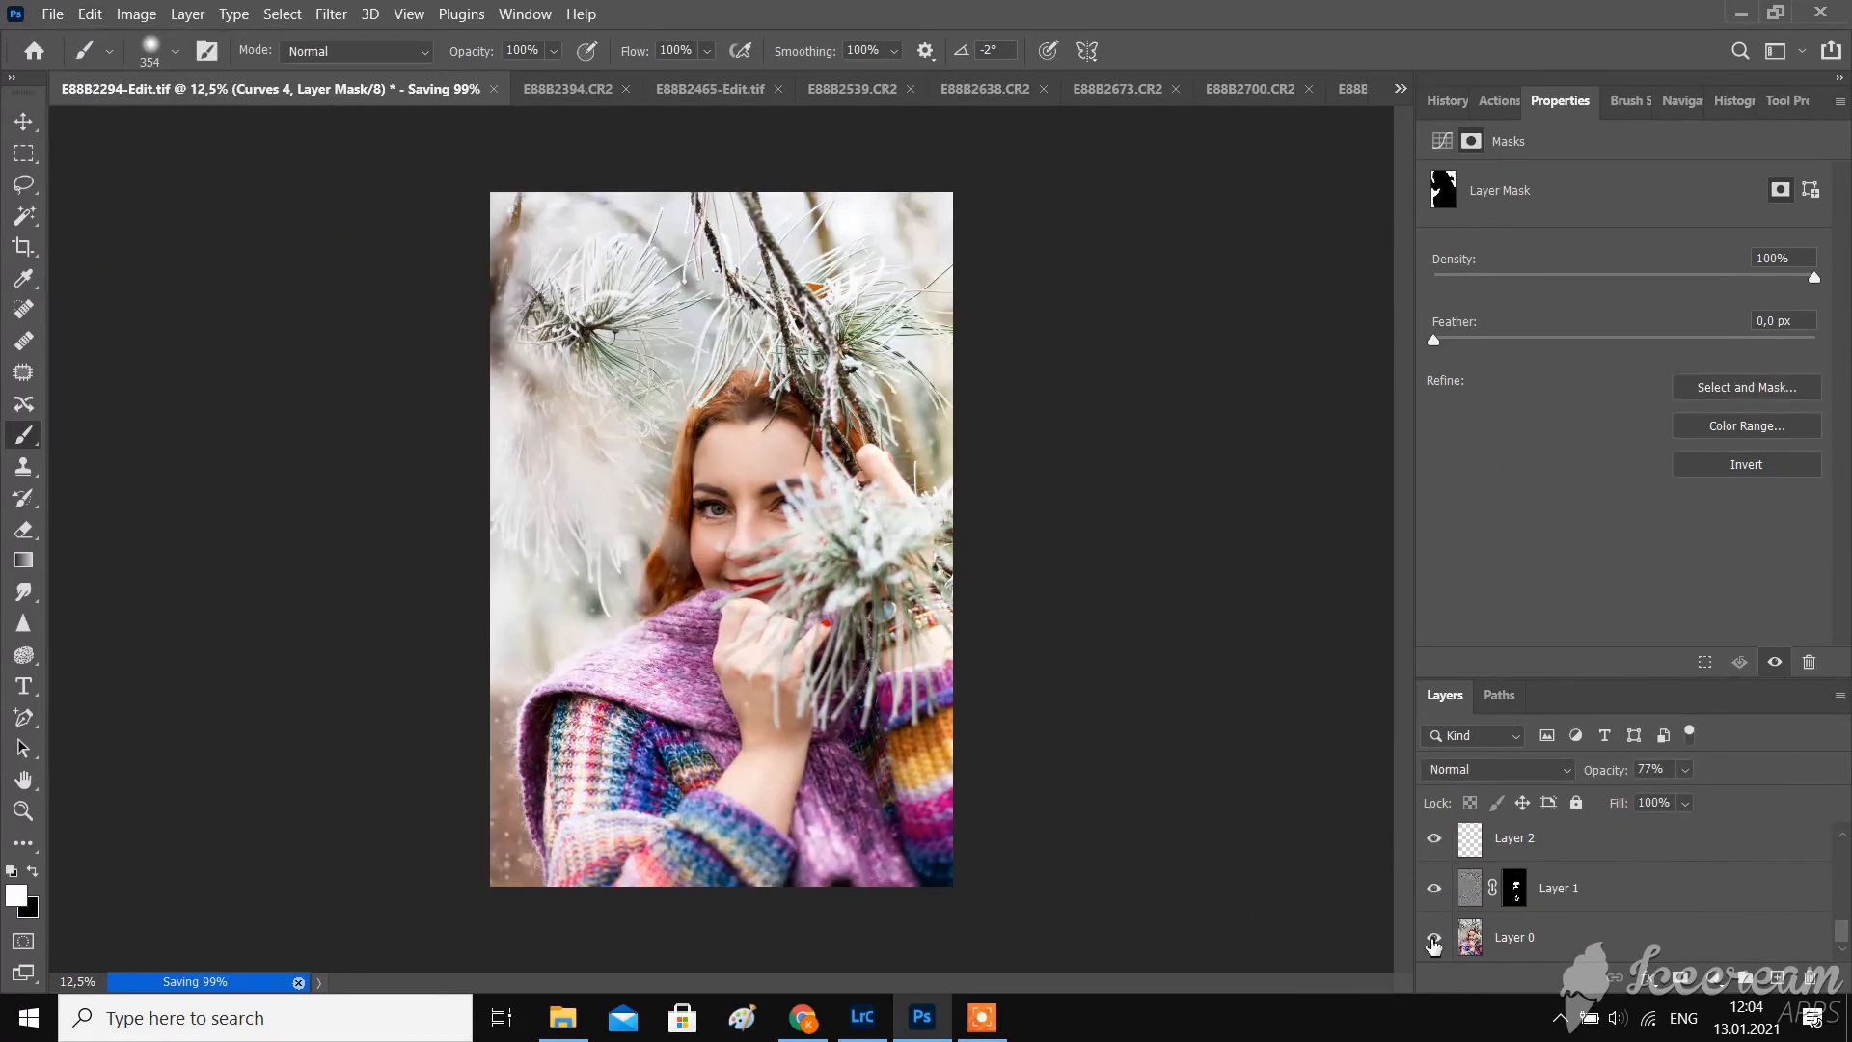
alt+click(1433, 941)
alt+click(1434, 942)
alt+click(1434, 941)
alt+click(1433, 942)
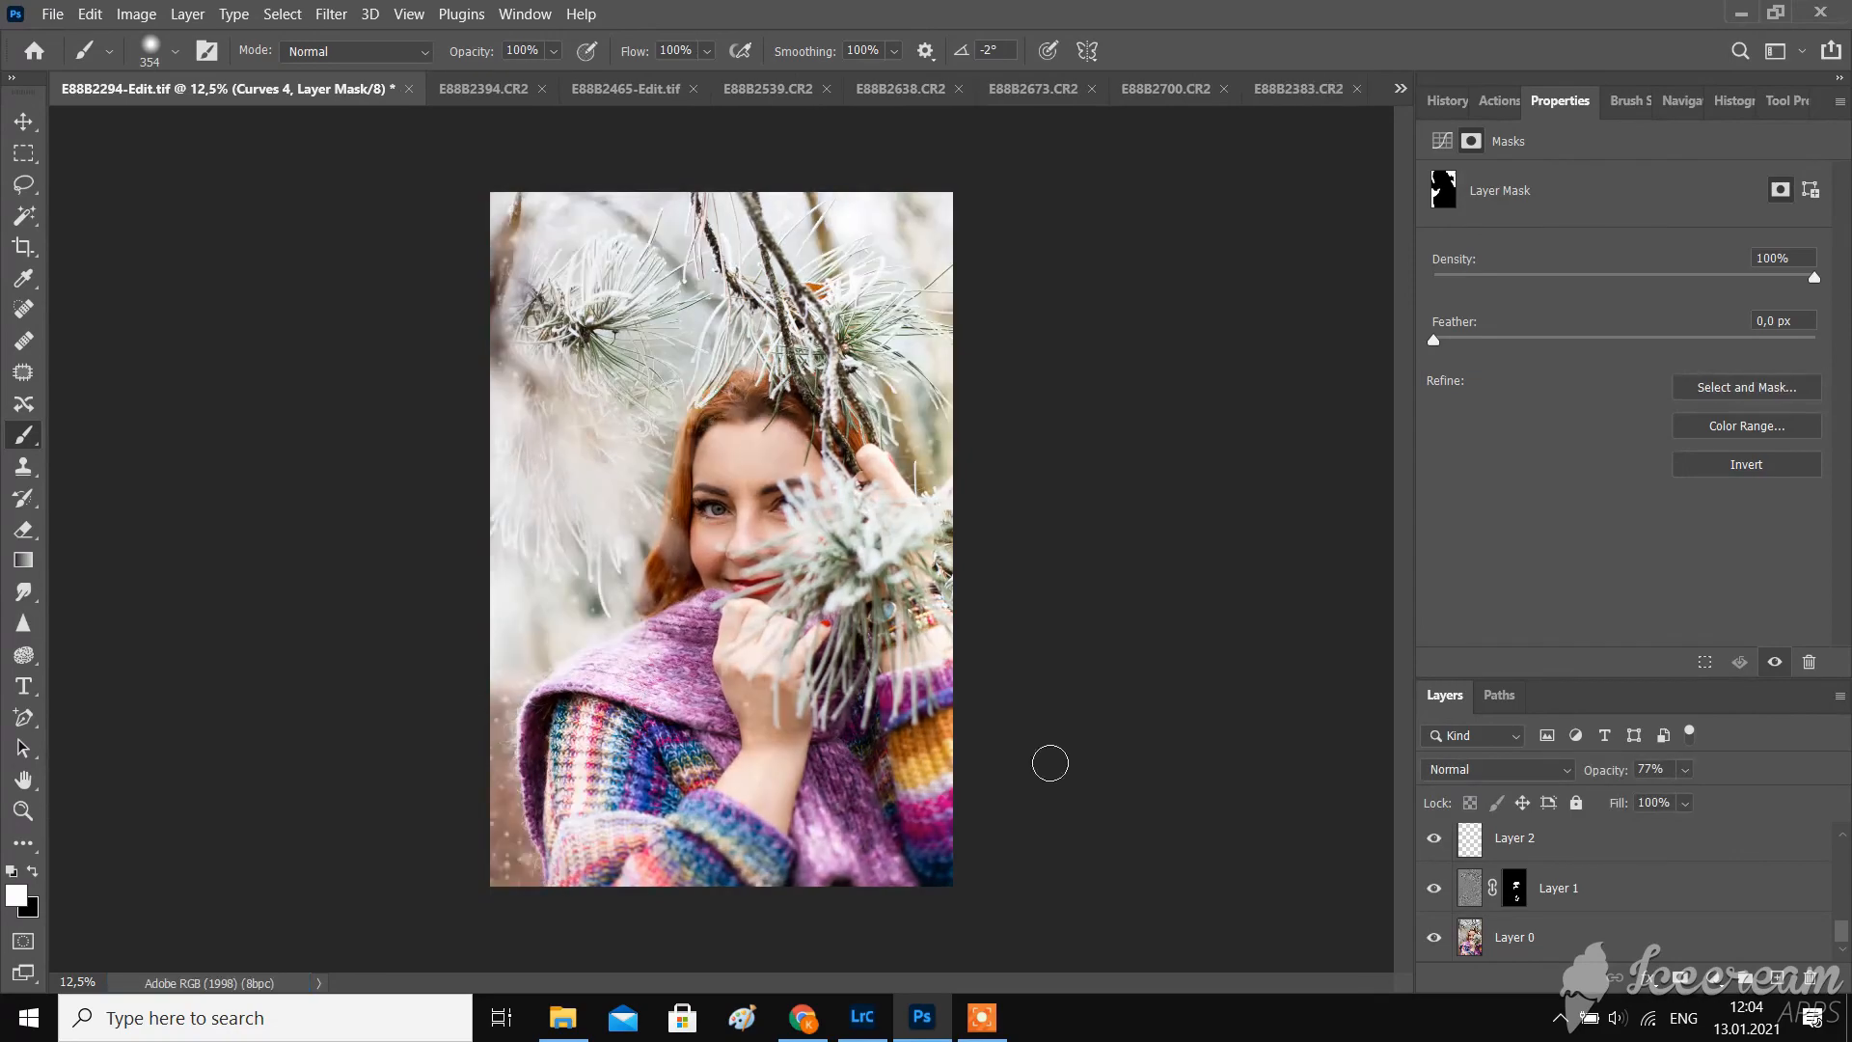